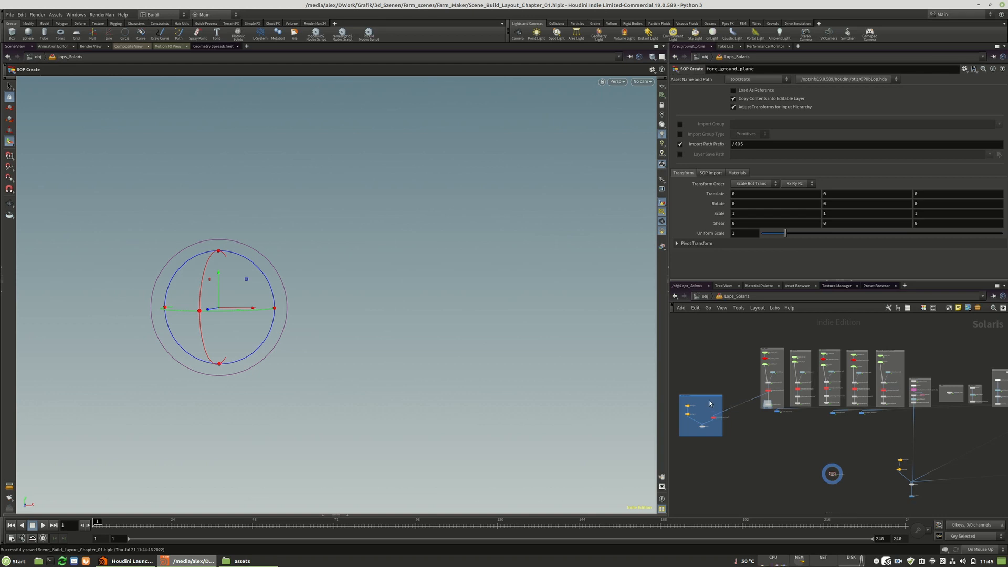
# Move the blue network box a little closer to the row of asset groups in the Solaris network.
pyautogui.moveTo(707, 397); pyautogui.dragTo(730, 417)
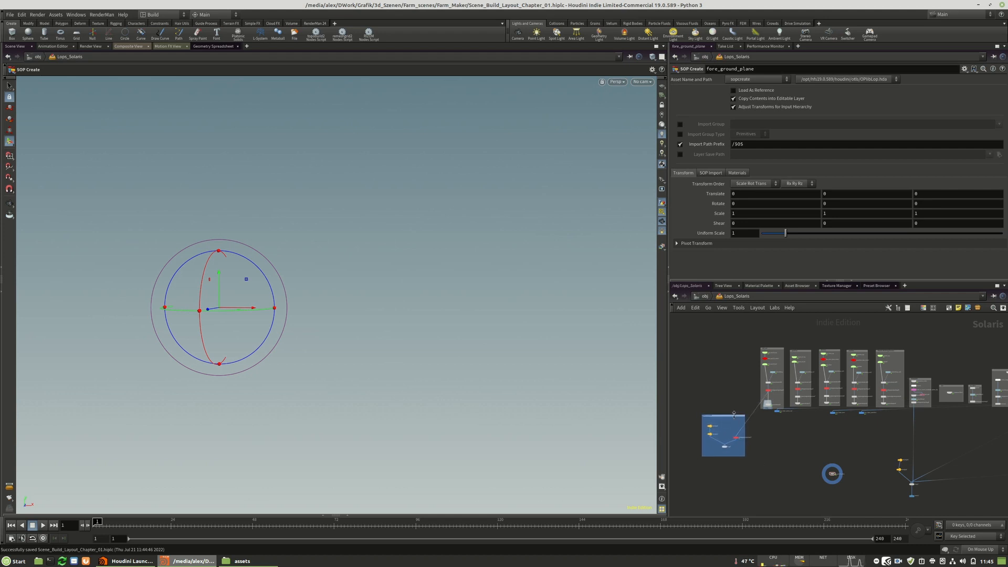
pyautogui.moveTo(727, 416); pyautogui.dragTo(726, 413)
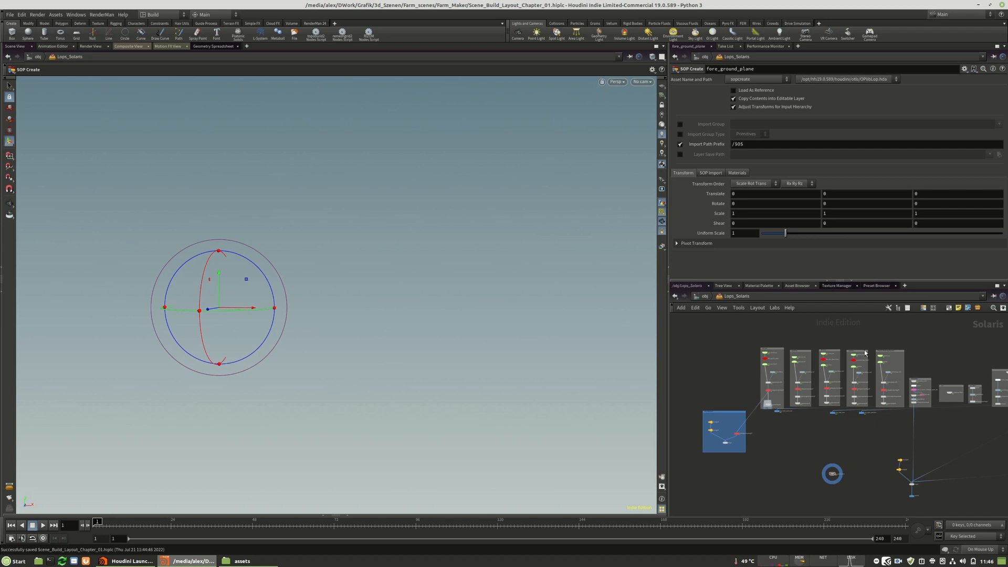
pyautogui.moveTo(798, 425); pyautogui.dragTo(798, 435, button='middle')
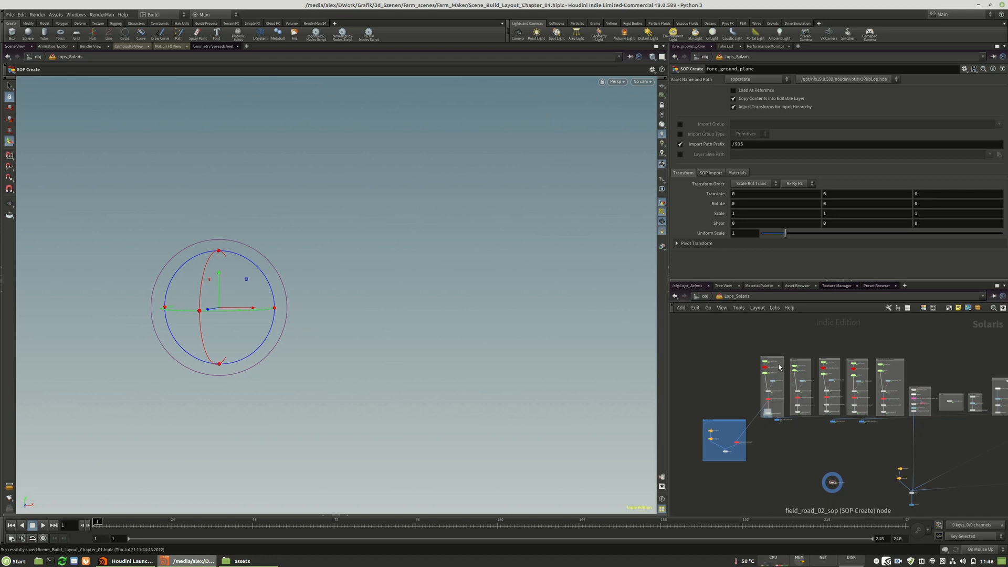
# Select the draw_helper_points_road layout node below the asset groups for viewing its brush settings.
pyautogui.scroll(1, 775, 359)
pyautogui.scroll(1, 775, 359)
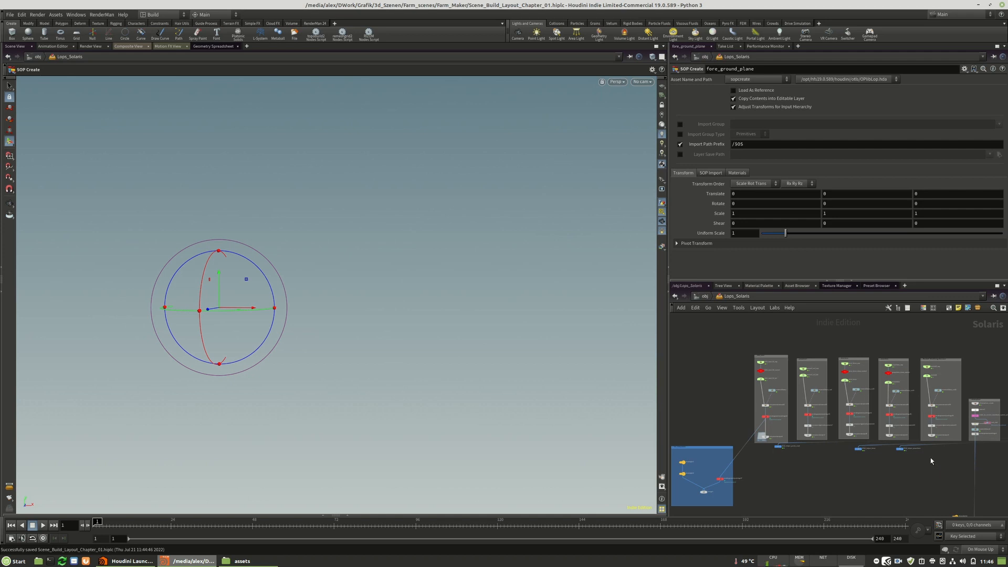
pyautogui.scroll(2, 741, 345)
pyautogui.scroll(-1, 740, 345)
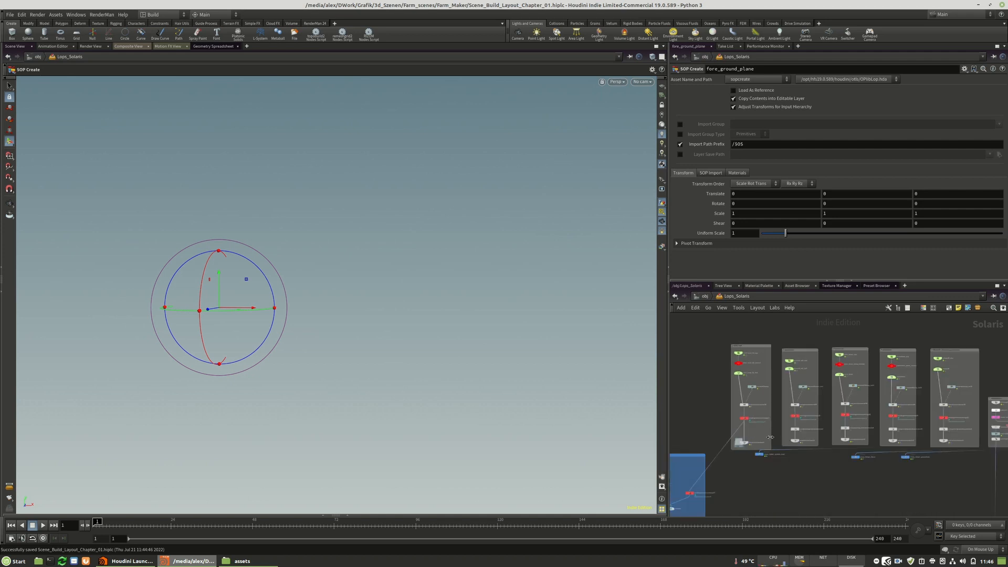
pyautogui.scroll(3, 764, 462)
pyautogui.moveTo(747, 442); pyautogui.dragTo(754, 443)
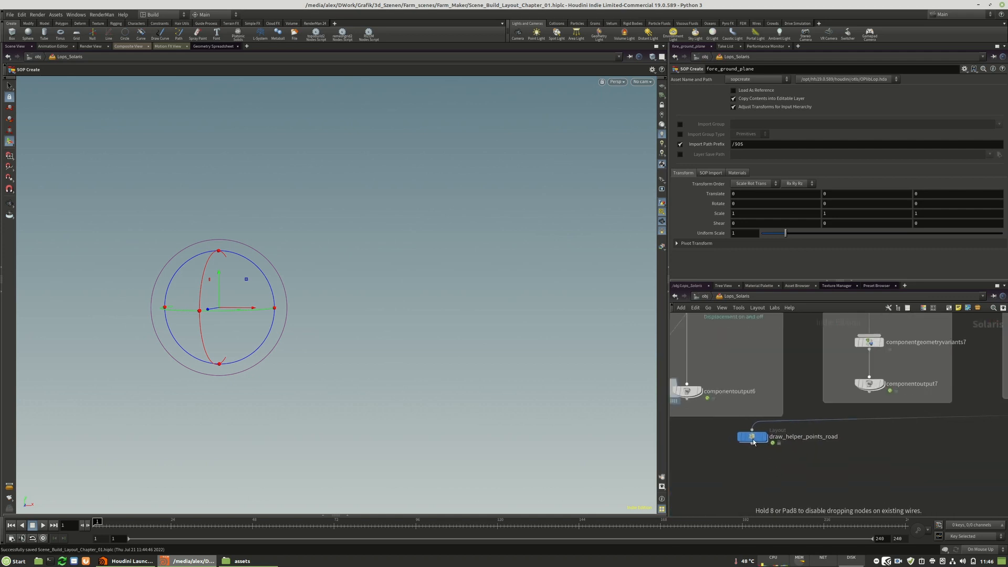
pyautogui.click(150, 14)
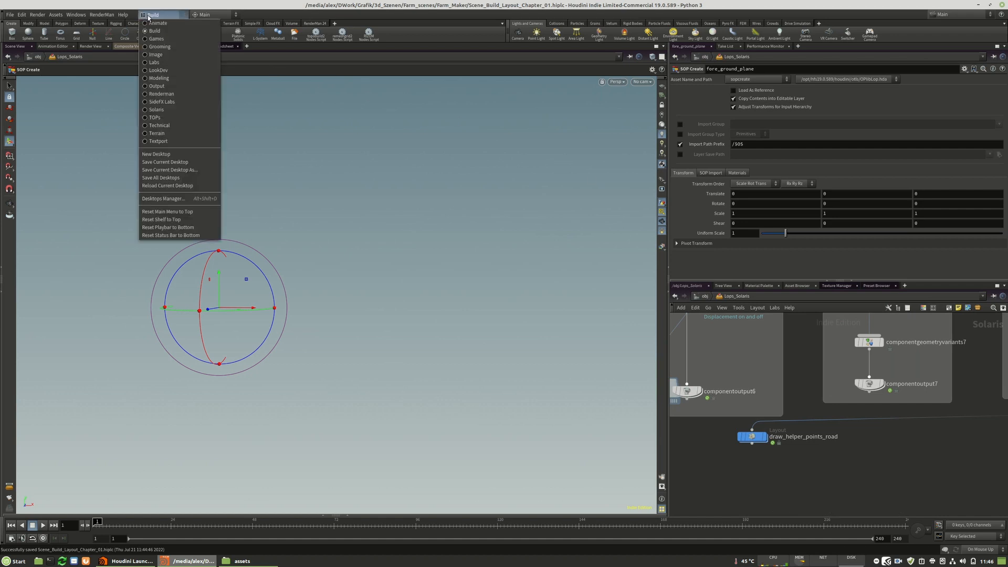
pyautogui.click(787, 449)
pyautogui.click(762, 437)
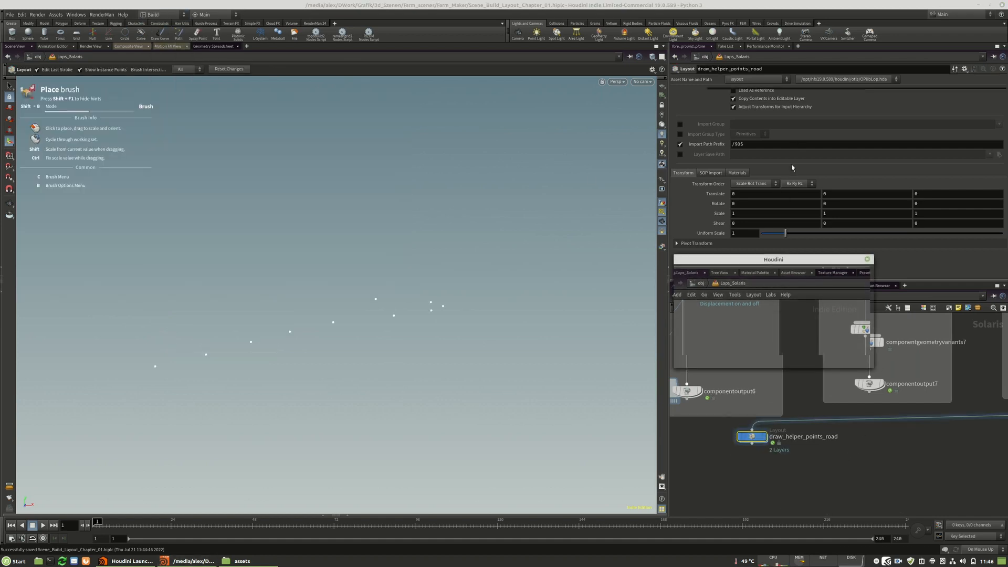
# Look over the available layout assets in the Asset Gallery and close it.
pyautogui.click(821, 358)
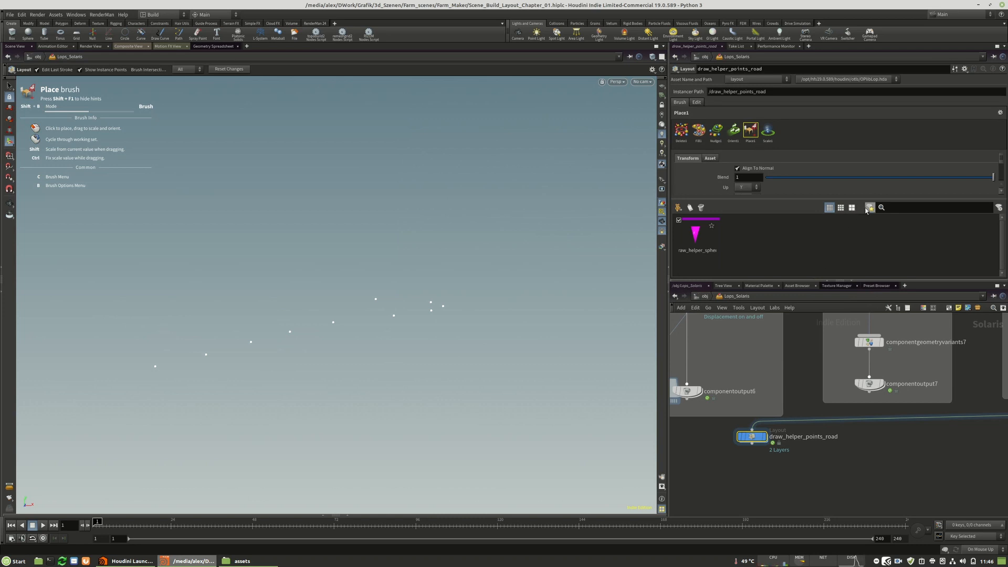
pyautogui.click(677, 208)
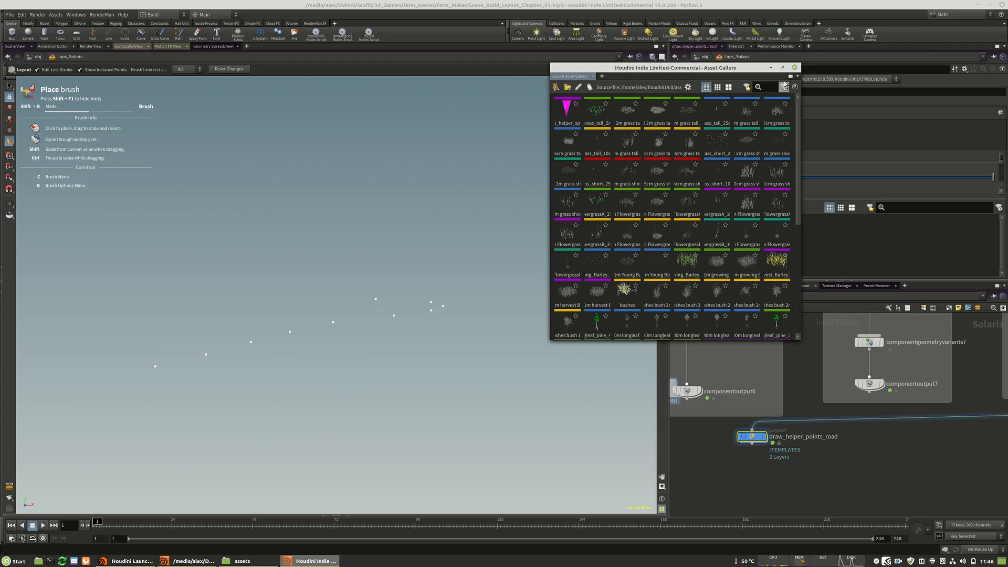
pyautogui.click(794, 68)
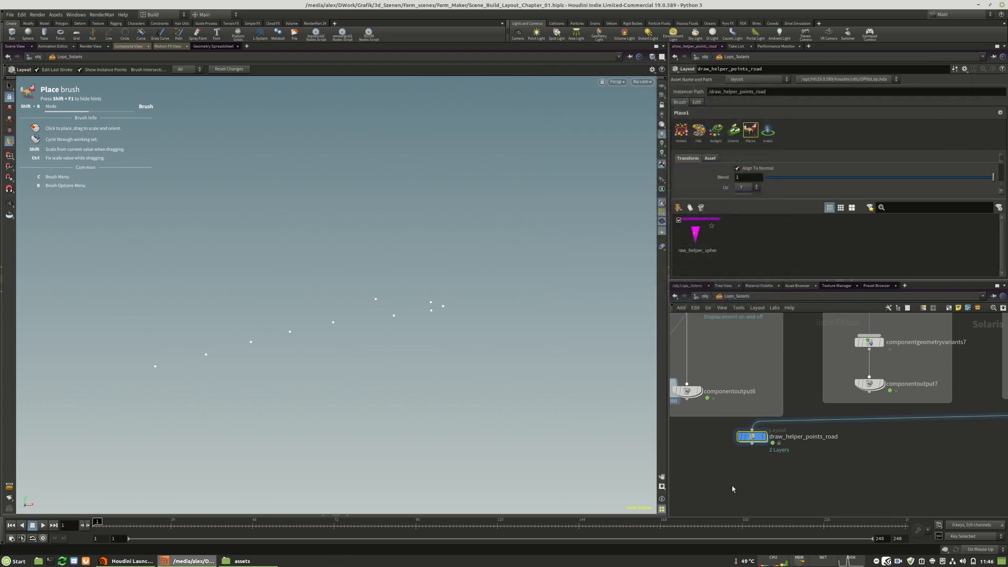
# Select the field_road_02_control null to view its placement helper and projection parameters.
pyautogui.scroll(-3, 740, 452)
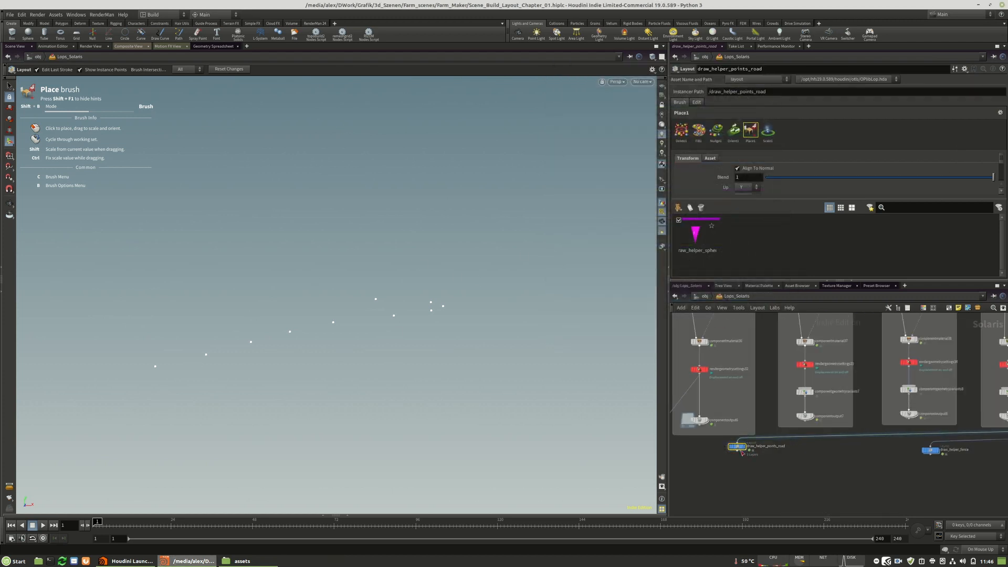
pyautogui.scroll(6, 717, 355)
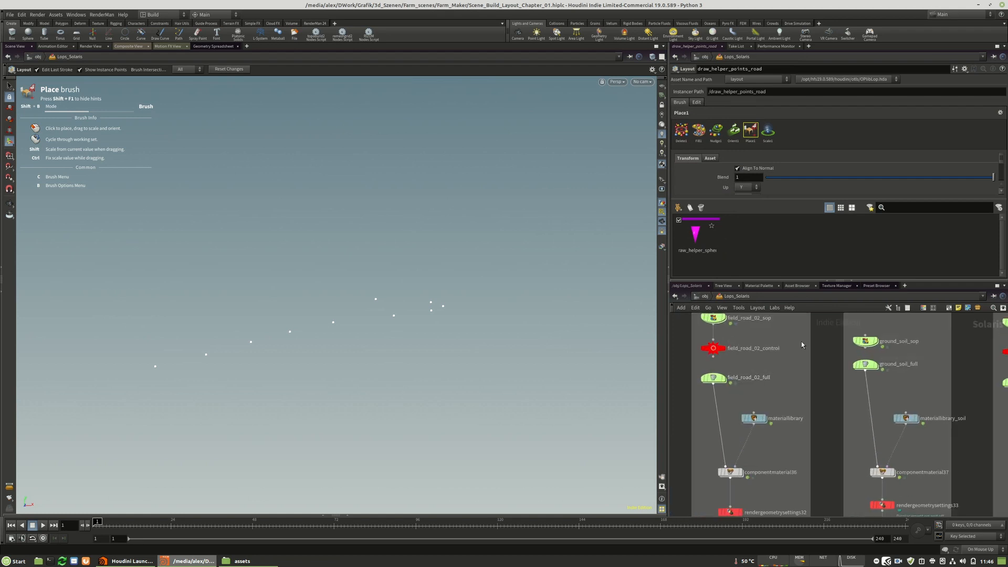
pyautogui.click(717, 354)
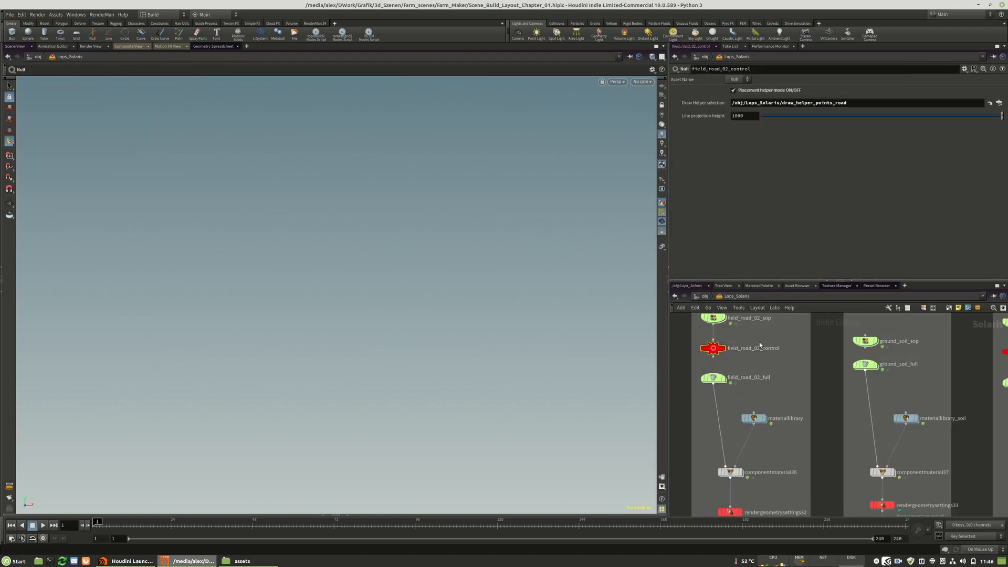
# Examine the blue draw helper nodes beneath the asset groups, from draw_helper_points_road to draw_helper_fence.
pyautogui.moveTo(749, 333); pyautogui.dragTo(777, 371, button='middle')
pyautogui.scroll(-6, 712, 338)
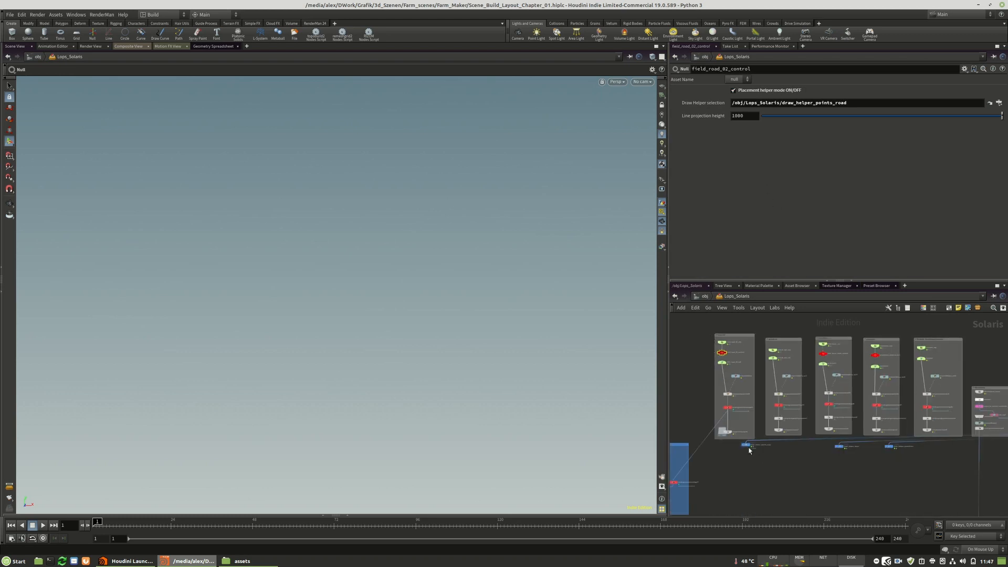
pyautogui.scroll(5, 751, 451)
pyautogui.moveTo(876, 453); pyautogui.dragTo(823, 453, button='middle')
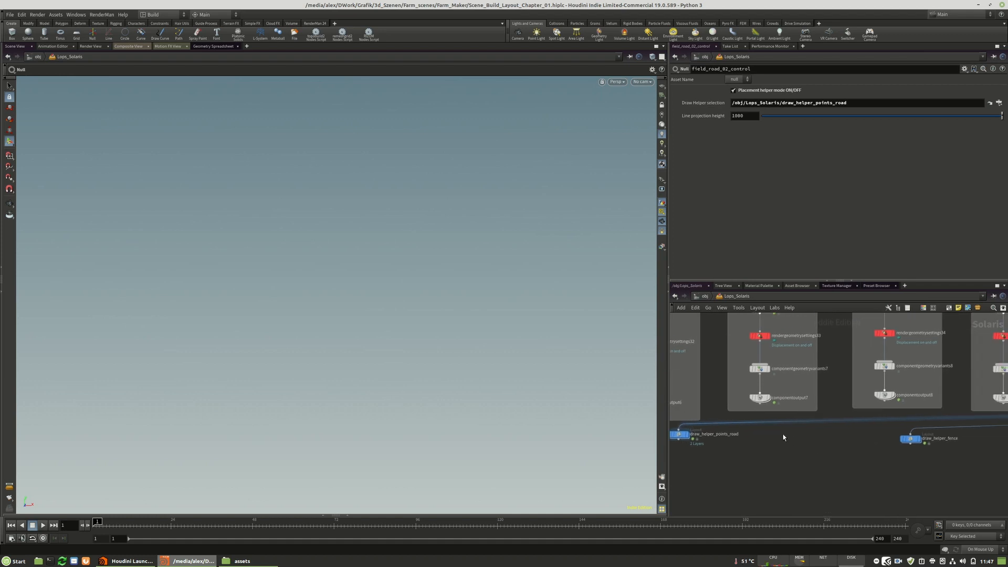
pyautogui.scroll(-6, 792, 446)
pyautogui.scroll(3, 894, 437)
pyautogui.moveTo(894, 438); pyautogui.dragTo(953, 450, button='middle')
pyautogui.scroll(2, 839, 443)
pyautogui.scroll(-5, 887, 449)
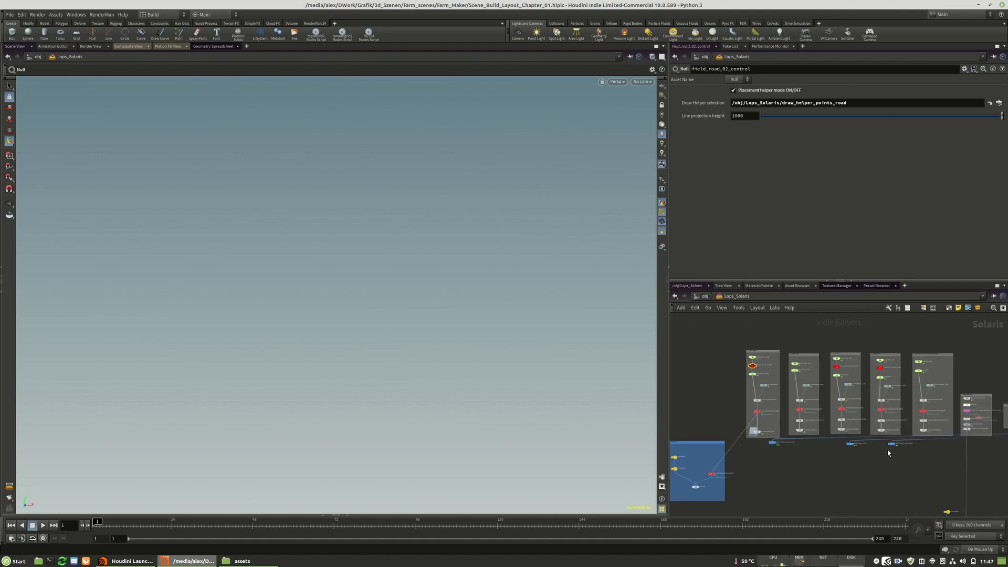
# Examine the individual asset groups, including the powerlines group with its powerlines_draw_control node.
pyautogui.scroll(6, 755, 363)
pyautogui.scroll(-5, 741, 352)
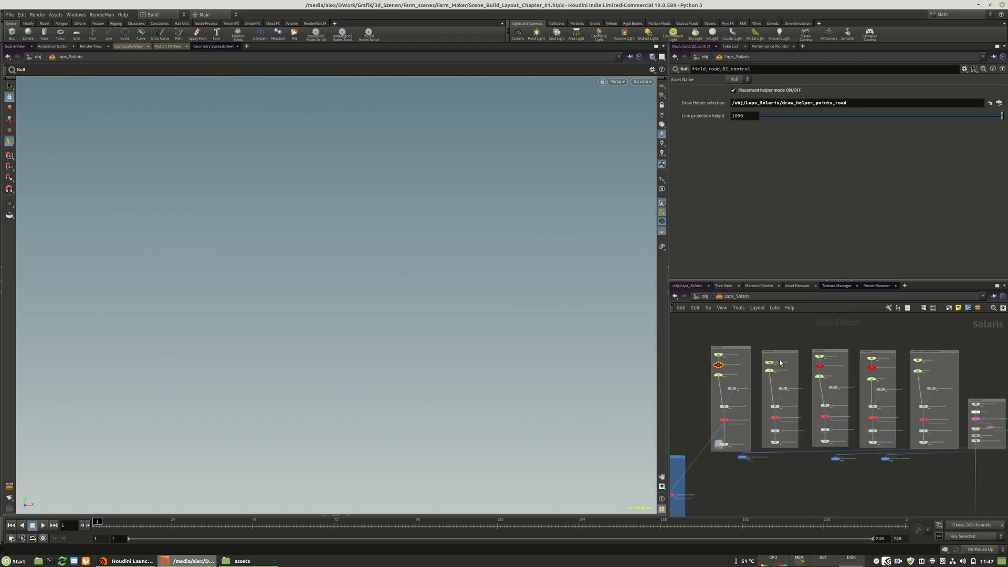
pyautogui.scroll(5, 745, 360)
pyautogui.scroll(-3, 763, 349)
pyautogui.scroll(2, 851, 363)
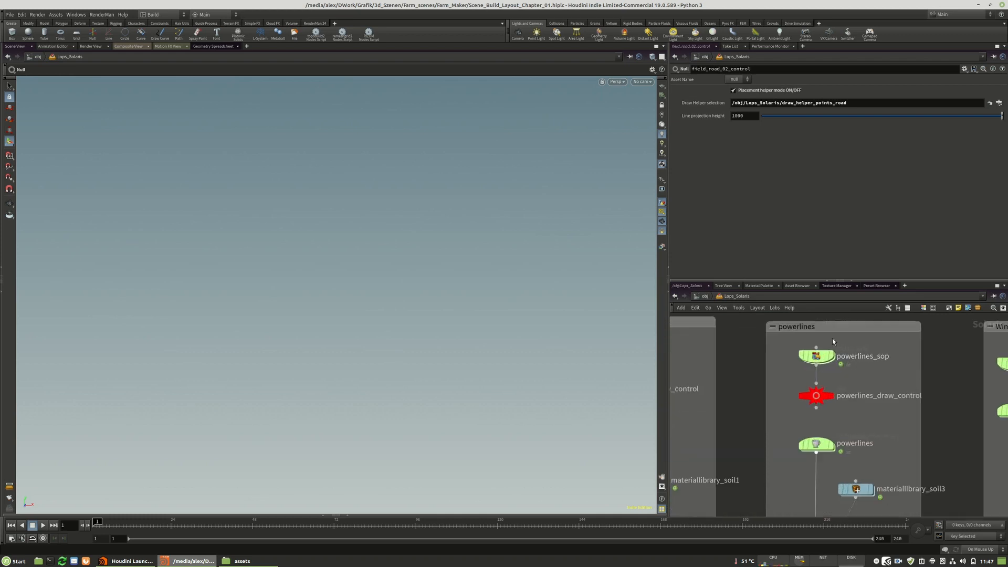
pyautogui.scroll(-4, 836, 342)
pyautogui.scroll(-3, 747, 329)
pyautogui.scroll(-1, 748, 329)
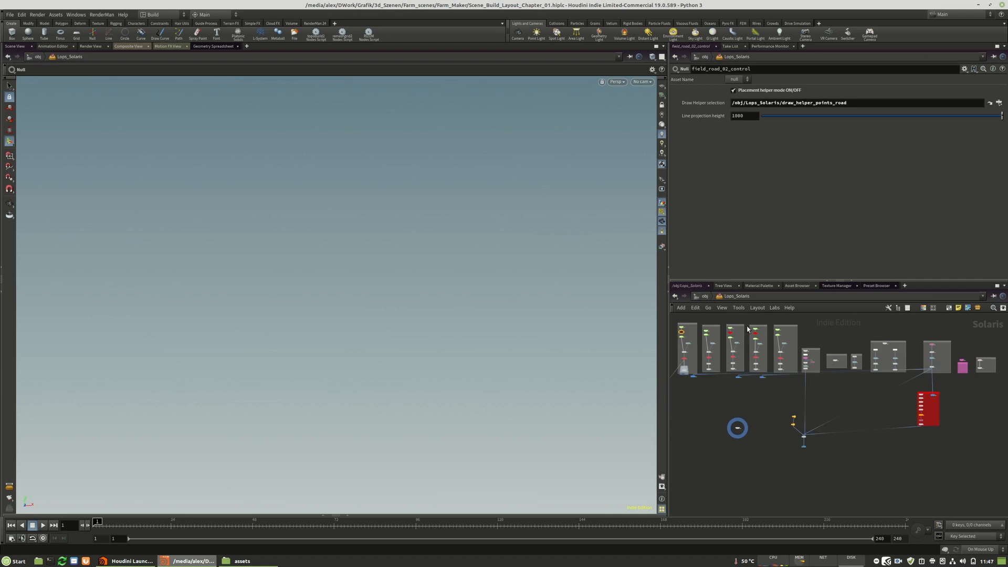
# Examine the red Tree Placement HELPING TOOL network box and its draw_trees layout node.
pyautogui.scroll(3, 991, 372)
pyautogui.scroll(-3, 929, 336)
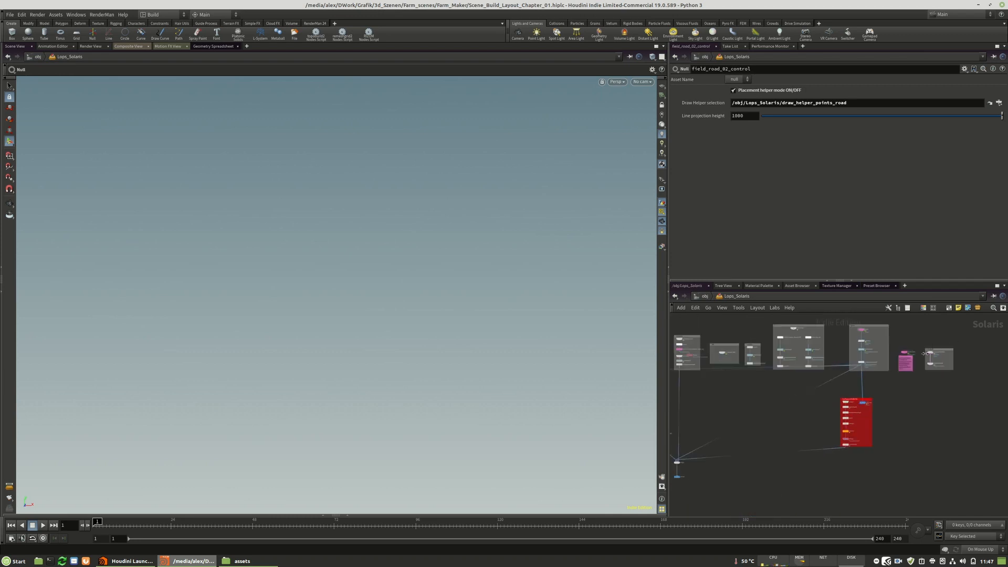
pyautogui.scroll(3, 879, 405)
pyautogui.scroll(1, 889, 399)
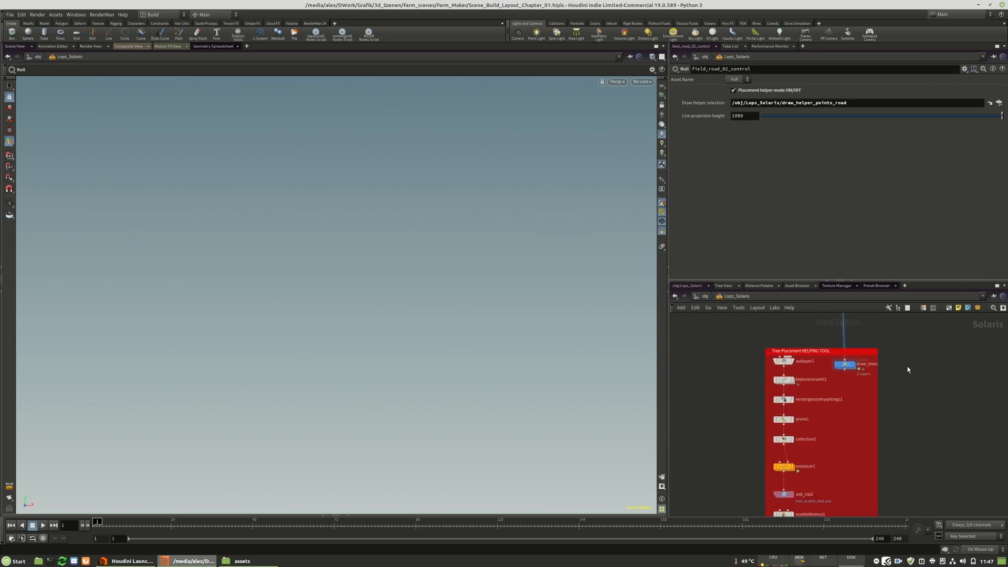
pyautogui.scroll(-2, 914, 362)
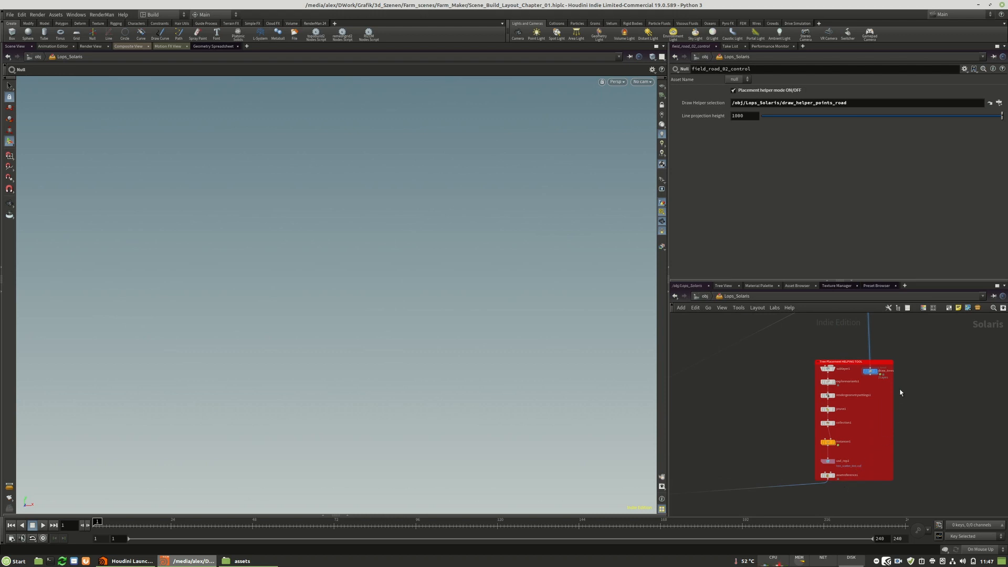
pyautogui.moveTo(929, 402); pyautogui.dragTo(884, 421, button='middle')
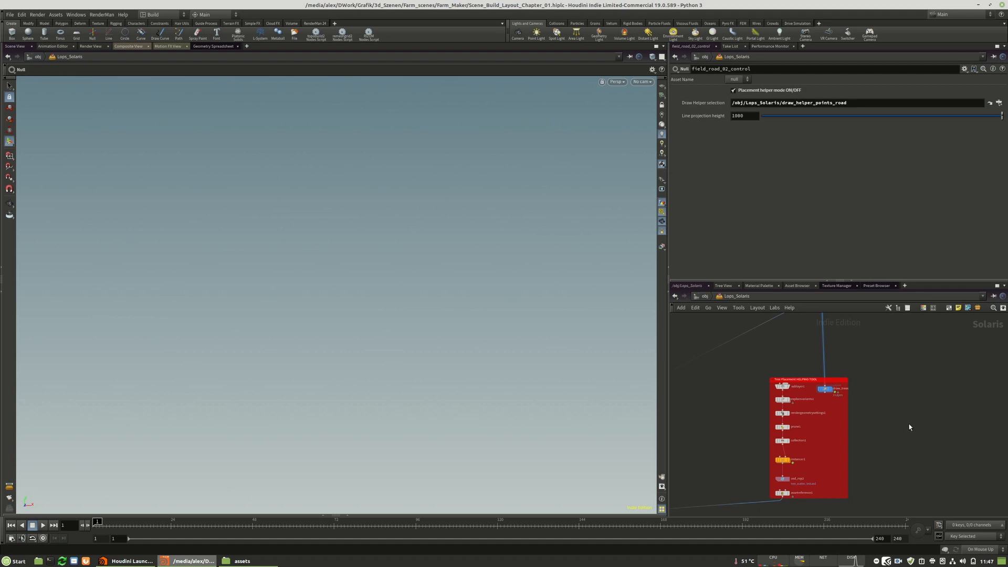
pyautogui.moveTo(864, 351); pyautogui.dragTo(871, 396, button='middle')
pyautogui.scroll(-3, 870, 395)
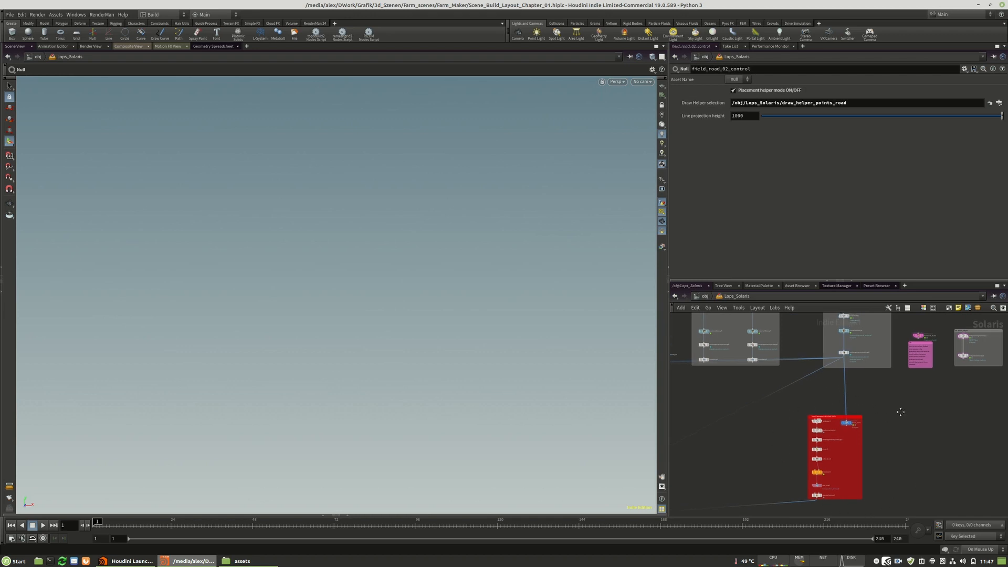
pyautogui.moveTo(902, 406); pyautogui.dragTo(909, 457, button='middle')
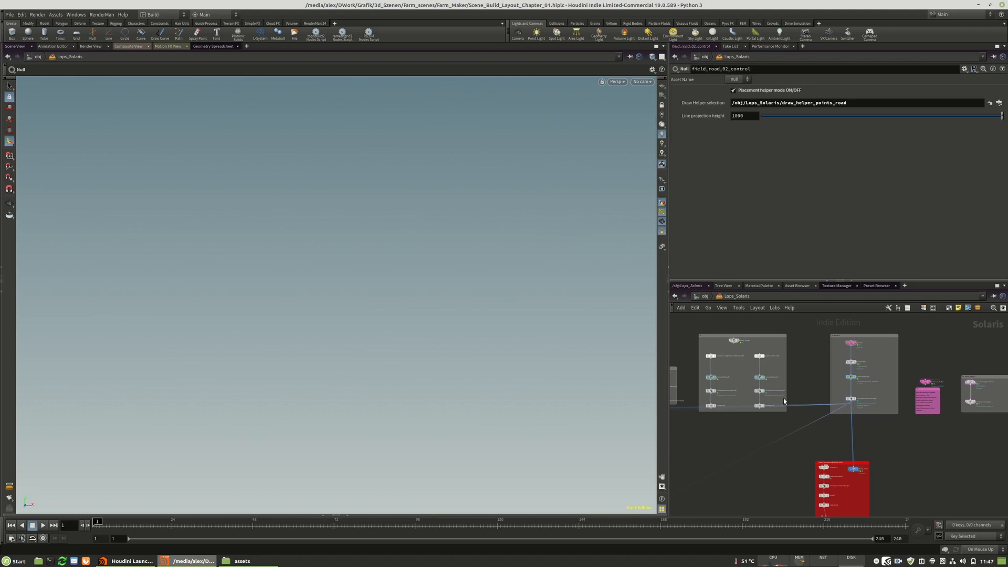
# Examine the frustrum_build node with its camera note and the draw_helper component group.
pyautogui.click(166, 16)
pyautogui.click(166, 14)
pyautogui.moveTo(916, 491); pyautogui.dragTo(896, 431, button='middle')
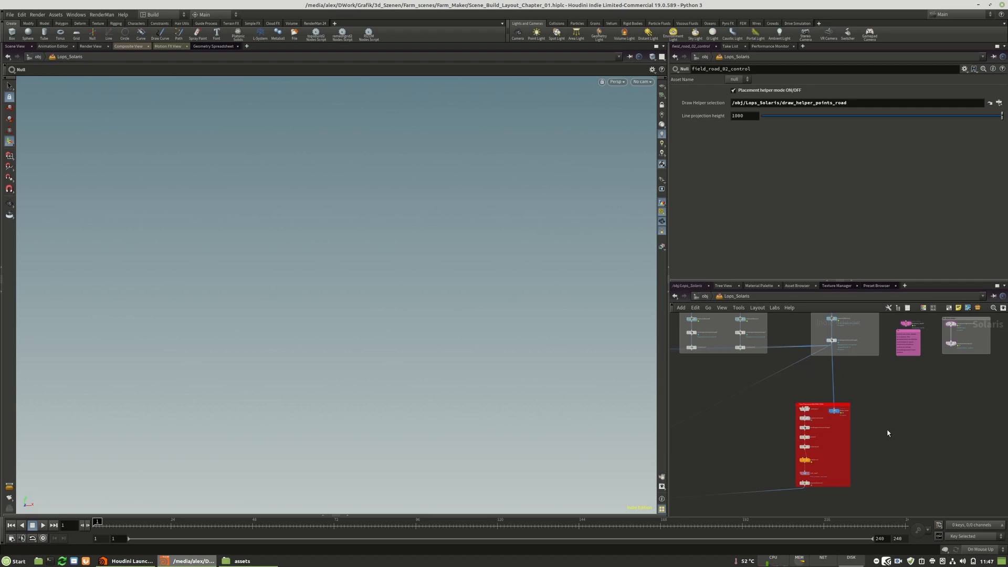
pyautogui.moveTo(876, 417); pyautogui.dragTo(848, 442, button='middle')
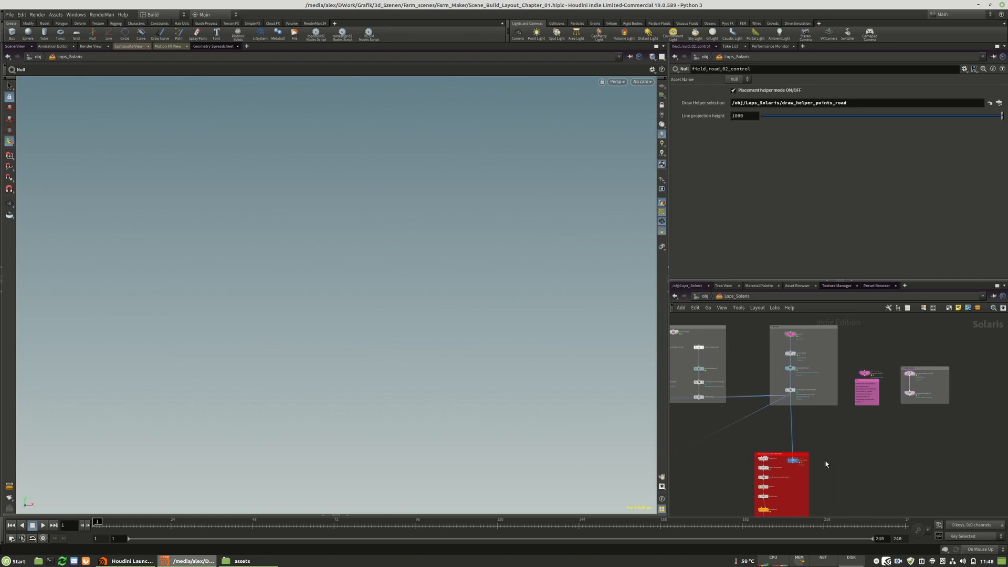
pyautogui.moveTo(836, 461); pyautogui.dragTo(870, 416, button='middle')
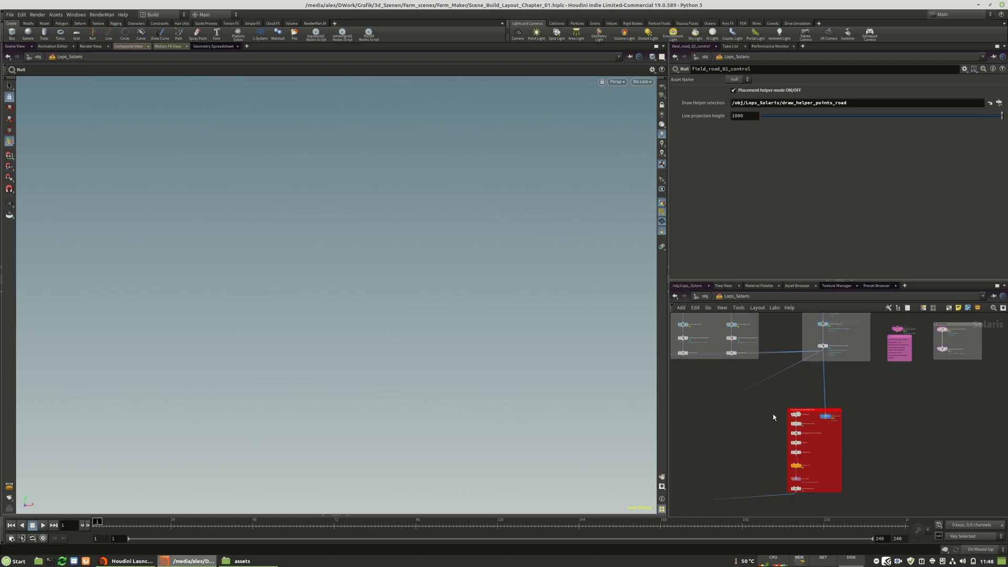
pyautogui.scroll(-3, 878, 421)
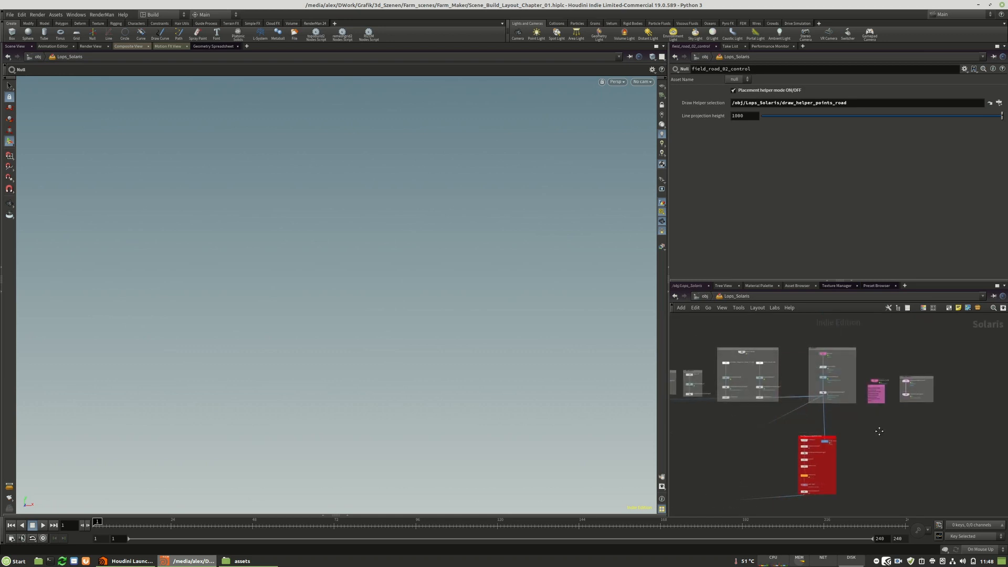
pyautogui.scroll(5, 916, 385)
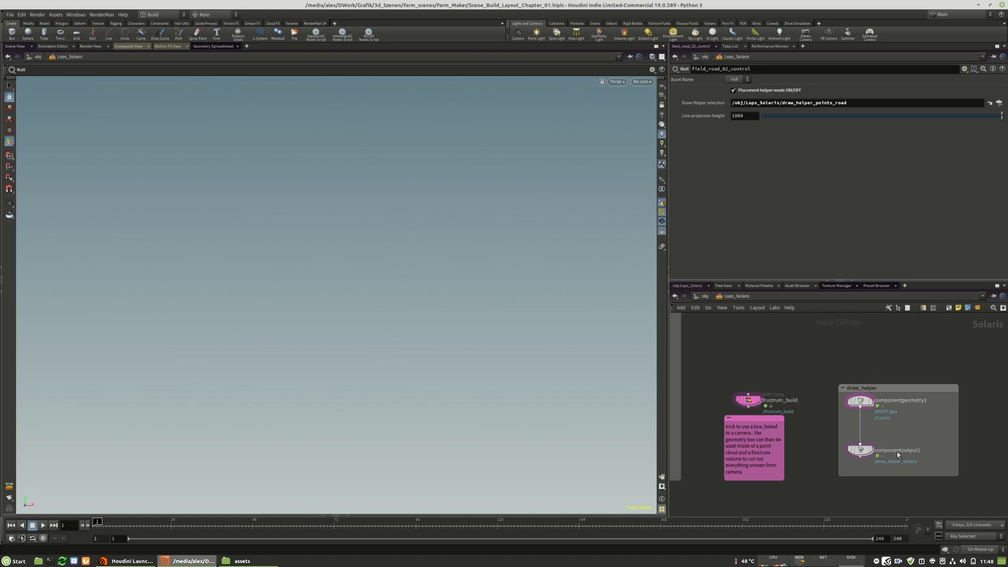
# Examine the ground group's node chain and the neighbouring group with the cloud VDB nodes.
pyautogui.moveTo(781, 383); pyautogui.dragTo(909, 412, button='middle')
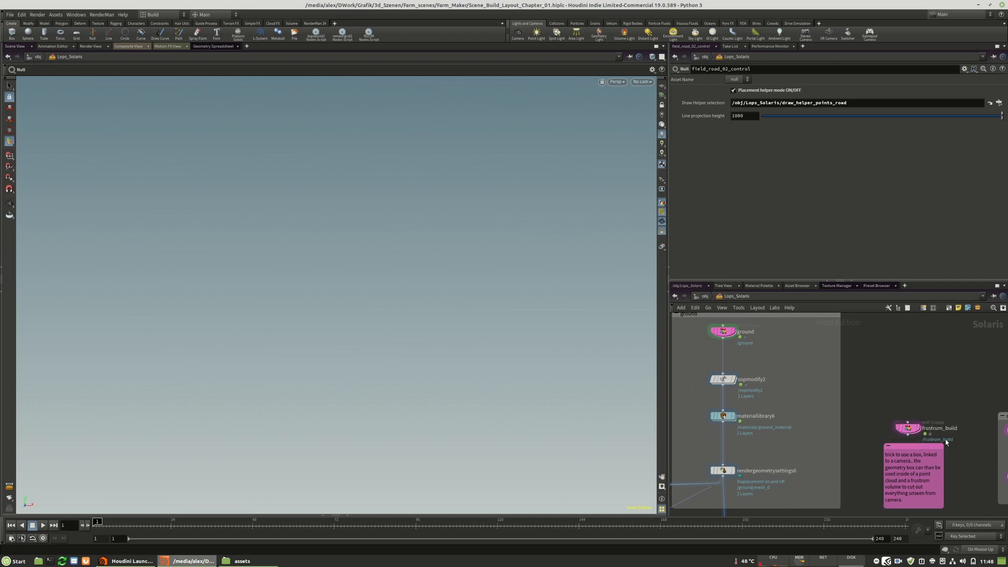
pyautogui.moveTo(875, 444); pyautogui.dragTo(931, 443, button='middle')
pyautogui.scroll(-2, 932, 443)
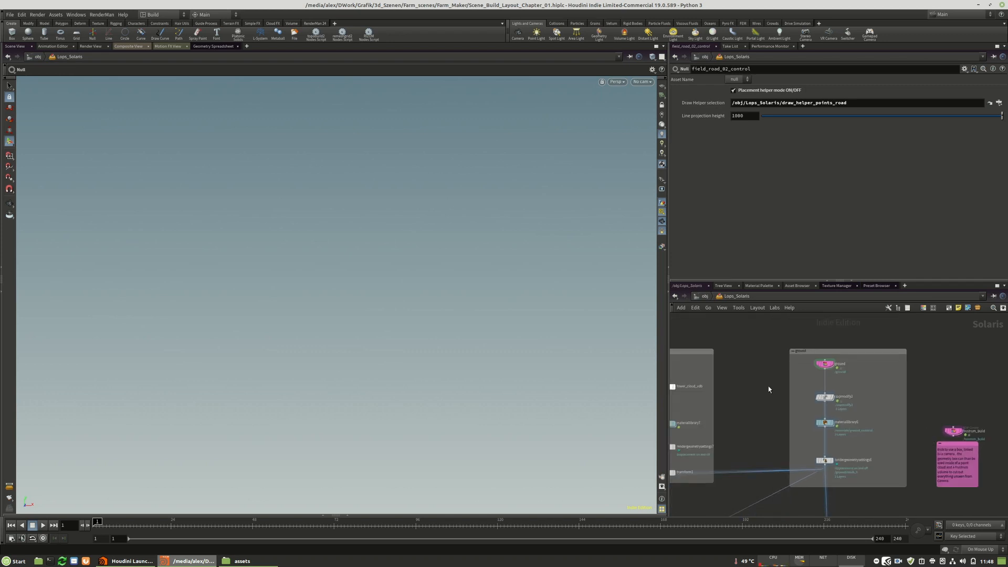
pyautogui.moveTo(765, 387); pyautogui.dragTo(868, 385, button='middle')
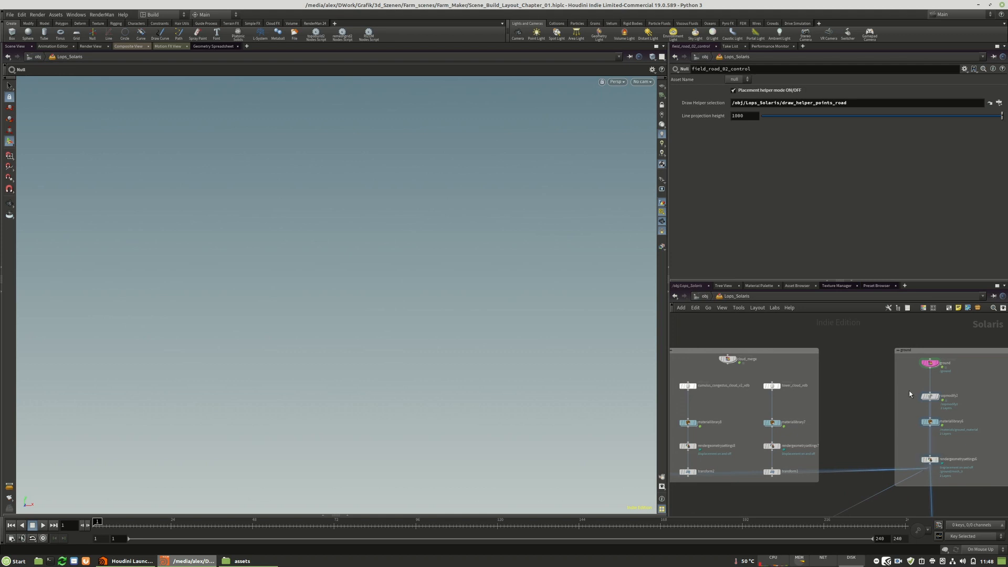
pyautogui.scroll(-3, 905, 389)
pyautogui.scroll(3, 790, 373)
pyautogui.scroll(-3, 747, 367)
pyautogui.scroll(3, 895, 361)
pyautogui.scroll(3, 893, 360)
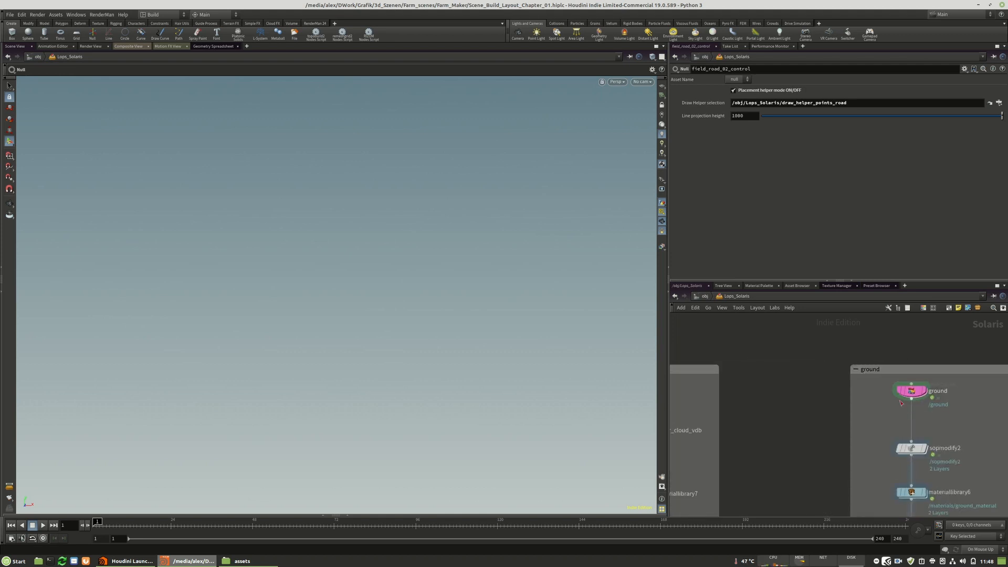
# Locate the fore_ground_plane node below the row of asset groups and open its inner create network.
pyautogui.scroll(-5, 847, 377)
pyautogui.scroll(4, 722, 370)
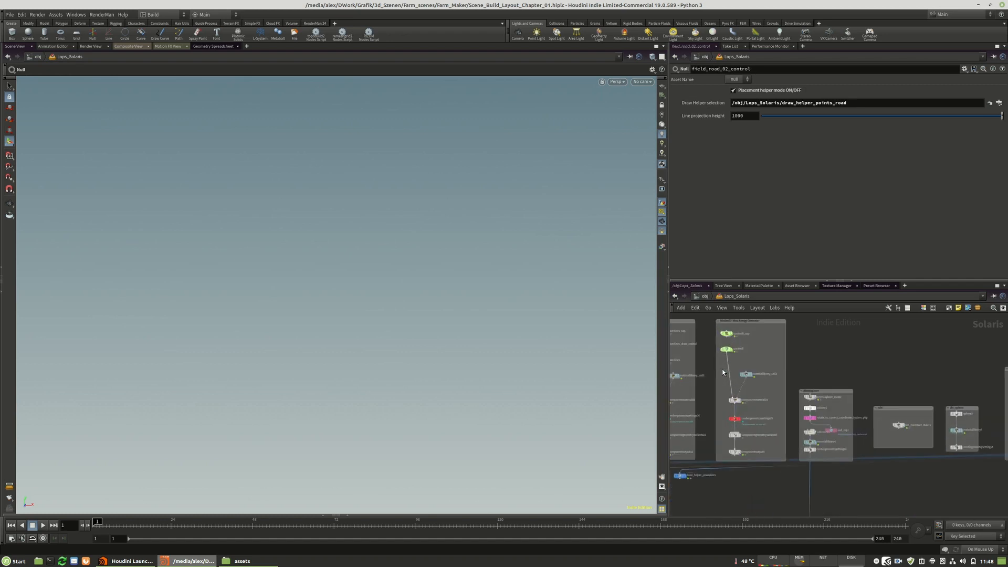
pyautogui.scroll(1, 728, 379)
pyautogui.scroll(-4, 954, 419)
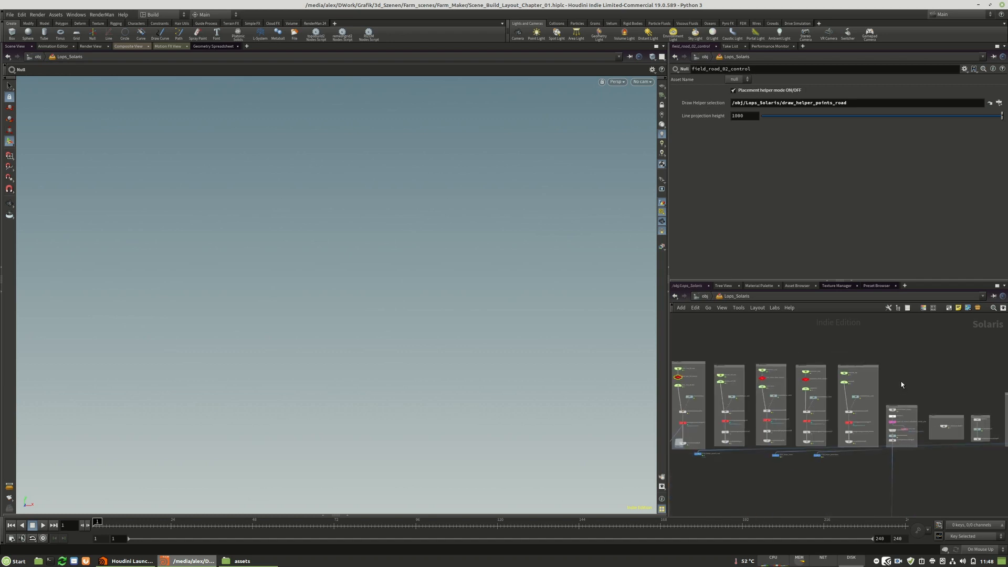
pyautogui.scroll(-3, 897, 387)
pyautogui.scroll(-3, 723, 348)
pyautogui.scroll(6, 781, 404)
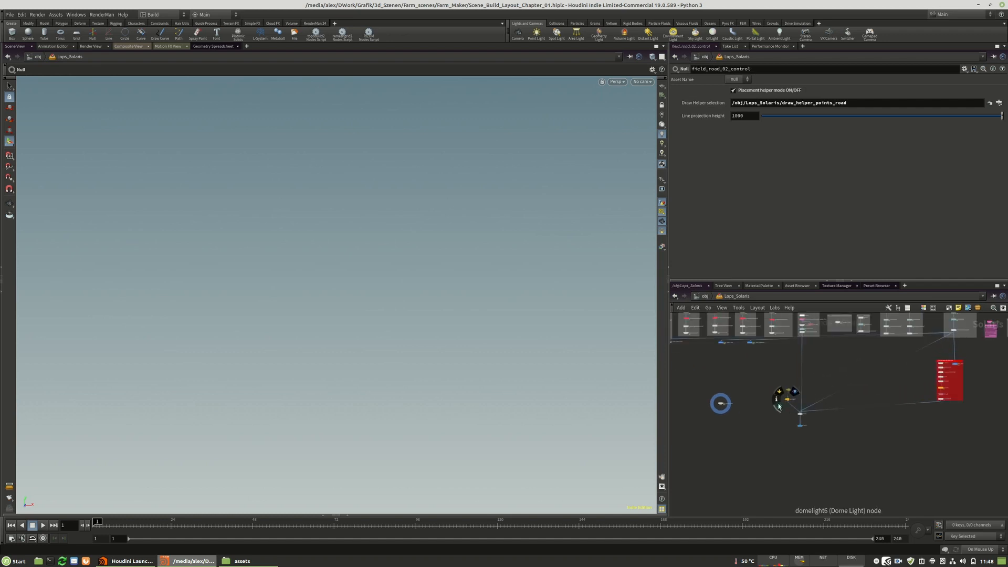
pyautogui.moveTo(774, 430); pyautogui.dragTo(801, 404)
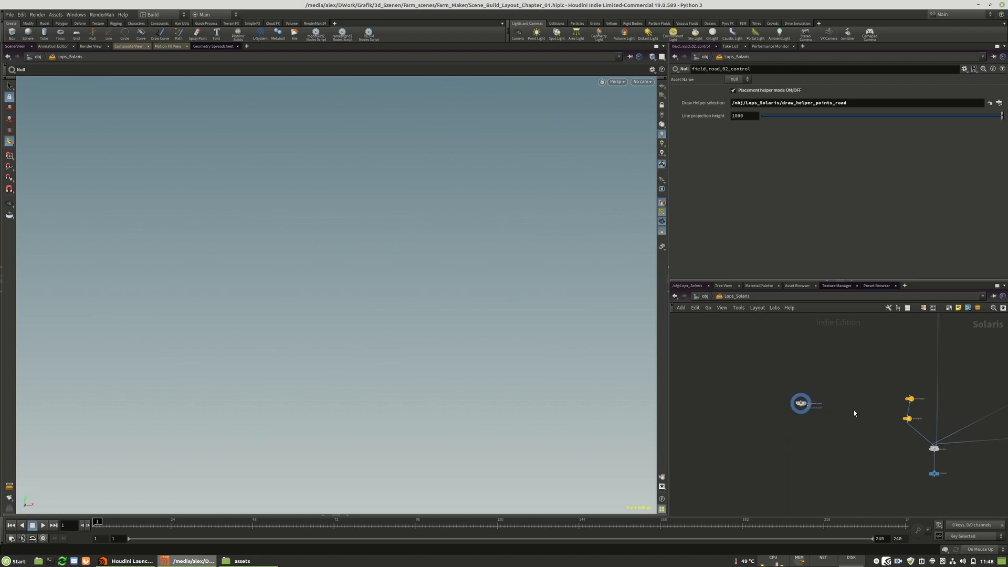
pyautogui.scroll(3, 803, 407)
pyautogui.click(799, 401)
pyautogui.doubleClick(799, 402)
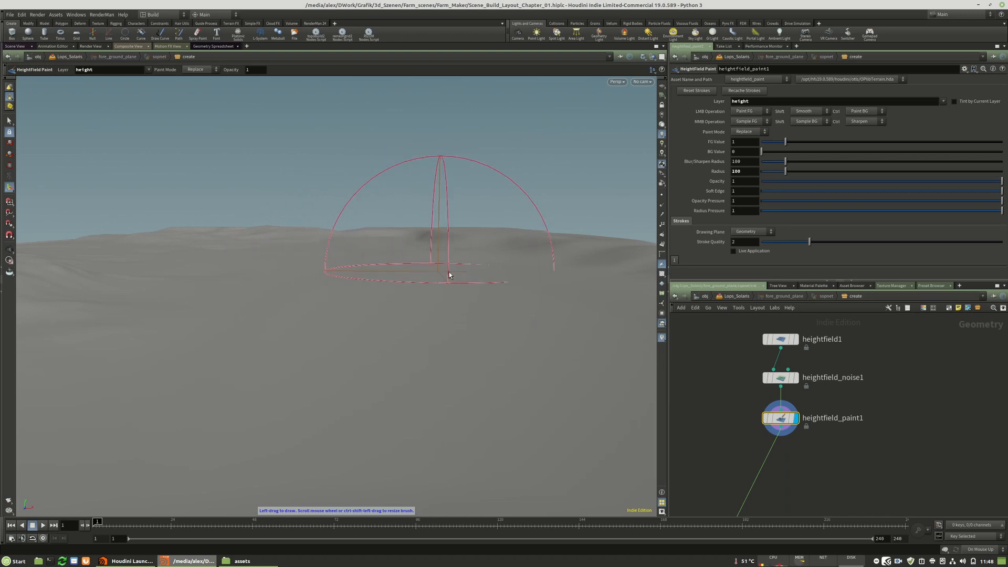
# Examine the terrain of the heightfield_paint1 node from above, edge-on and at ground level.
pyautogui.press('Escape')
pyautogui.moveTo(478, 262)
pyautogui.mouseDown()
pyautogui.moveTo(243, 259)
pyautogui.moveTo(225, 236)
pyautogui.moveTo(232, 288)
pyautogui.moveTo(342, 289)
pyautogui.moveTo(322, 259)
pyautogui.moveTo(294, 301)
pyautogui.moveTo(326, 330)
pyautogui.moveTo(317, 242)
pyautogui.moveTo(315, 272)
pyautogui.mouseUp()
pyautogui.press('Return')
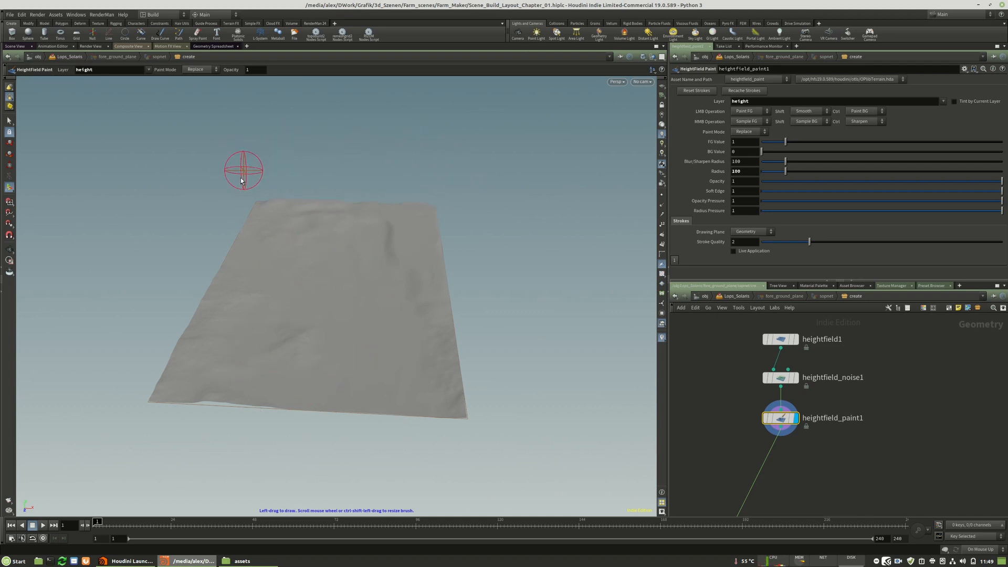
pyautogui.press('Escape')
pyautogui.moveTo(474, 177)
pyautogui.mouseDown()
pyautogui.moveTo(398, 175)
pyautogui.moveTo(317, 156)
pyautogui.moveTo(367, 202)
pyautogui.moveTo(515, 282)
pyautogui.moveTo(506, 259)
pyautogui.mouseUp()
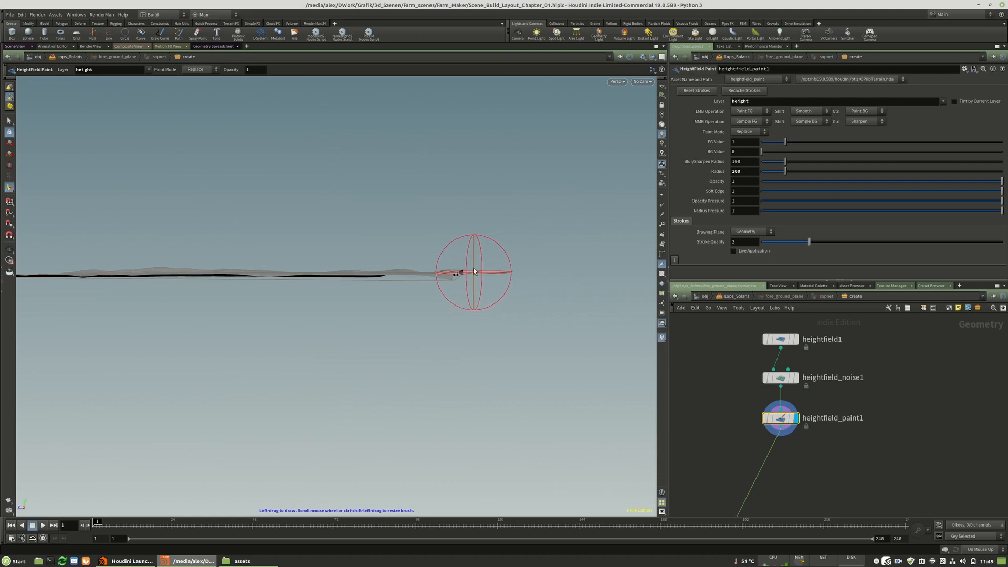
pyautogui.press('Escape')
pyautogui.moveTo(461, 292)
pyautogui.mouseDown()
pyautogui.moveTo(478, 290)
pyautogui.moveTo(470, 270)
pyautogui.moveTo(449, 321)
pyautogui.moveTo(451, 383)
pyautogui.moveTo(465, 256)
pyautogui.moveTo(443, 238)
pyautogui.moveTo(531, 225)
pyautogui.moveTo(559, 261)
pyautogui.moveTo(265, 200)
pyautogui.moveTo(320, 290)
pyautogui.moveTo(351, 275)
pyautogui.moveTo(354, 361)
pyautogui.moveTo(309, 284)
pyautogui.moveTo(230, 236)
pyautogui.moveTo(286, 254)
pyautogui.moveTo(360, 310)
pyautogui.moveTo(331, 285)
pyautogui.mouseUp()
pyautogui.press('Return')
pyautogui.press('Escape')
pyautogui.press('Return')
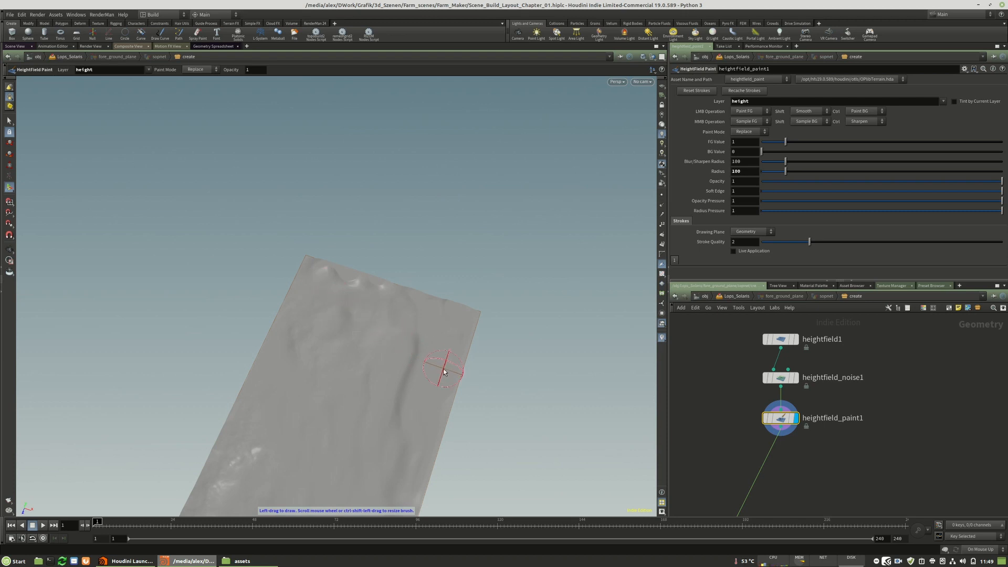
pyautogui.press('Escape')
pyautogui.moveTo(327, 284)
pyautogui.mouseDown()
pyautogui.moveTo(360, 293)
pyautogui.moveTo(349, 275)
pyautogui.moveTo(395, 333)
pyautogui.moveTo(394, 274)
pyautogui.mouseUp()
pyautogui.press('Return')
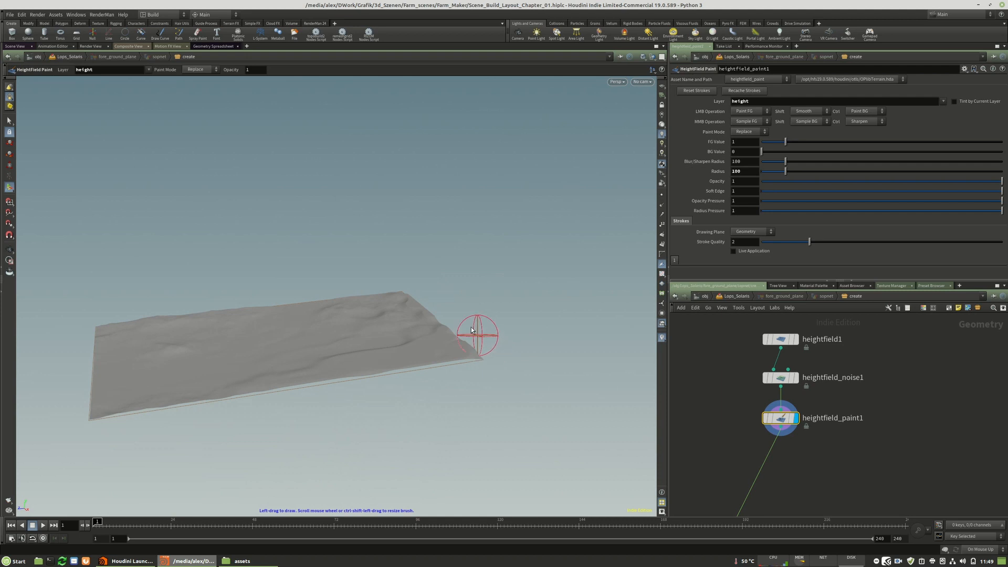
pyautogui.press('Escape')
pyautogui.moveTo(462, 326)
pyautogui.mouseDown()
pyautogui.moveTo(416, 304)
pyautogui.moveTo(468, 345)
pyautogui.moveTo(475, 392)
pyautogui.moveTo(461, 321)
pyautogui.moveTo(486, 308)
pyautogui.moveTo(409, 283)
pyautogui.moveTo(402, 299)
pyautogui.moveTo(435, 341)
pyautogui.moveTo(452, 272)
pyautogui.mouseUp()
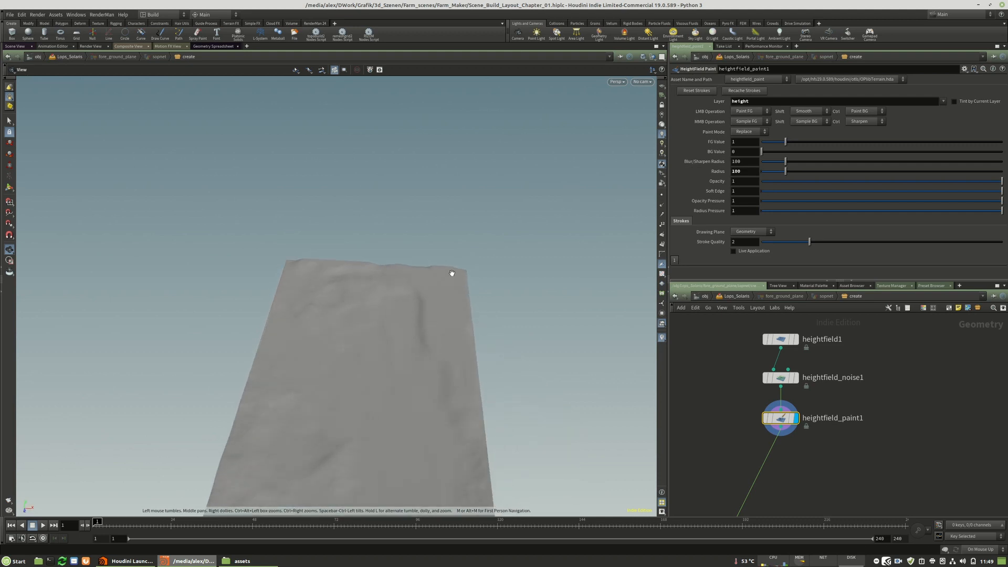
pyautogui.press('Return')
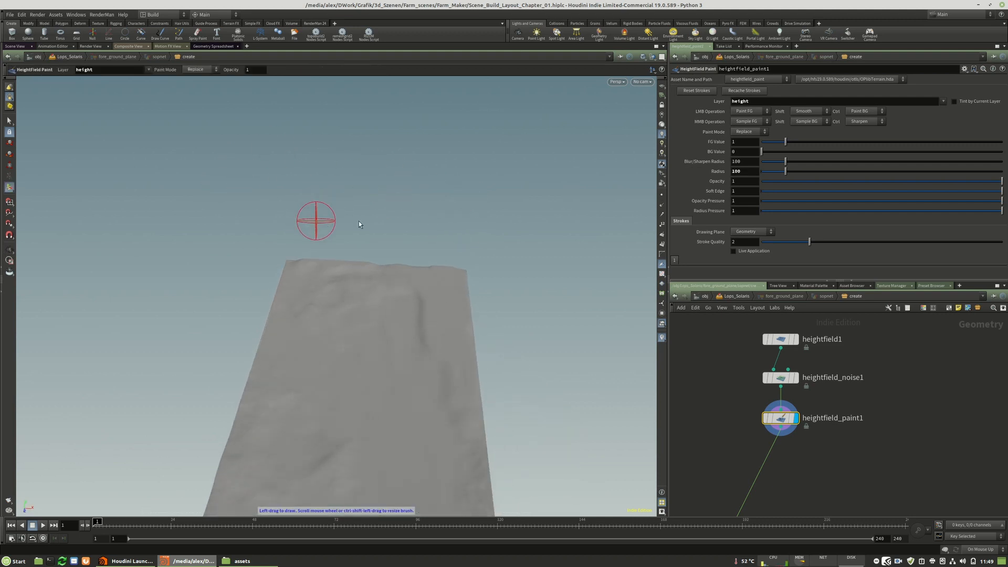
pyautogui.press('Escape')
pyautogui.moveTo(427, 225)
pyautogui.mouseDown()
pyautogui.moveTo(358, 275)
pyautogui.moveTo(460, 307)
pyautogui.moveTo(435, 295)
pyautogui.moveTo(352, 292)
pyautogui.moveTo(308, 333)
pyautogui.mouseUp()
pyautogui.moveTo(308, 333); pyautogui.dragTo(324, 331, button='right')
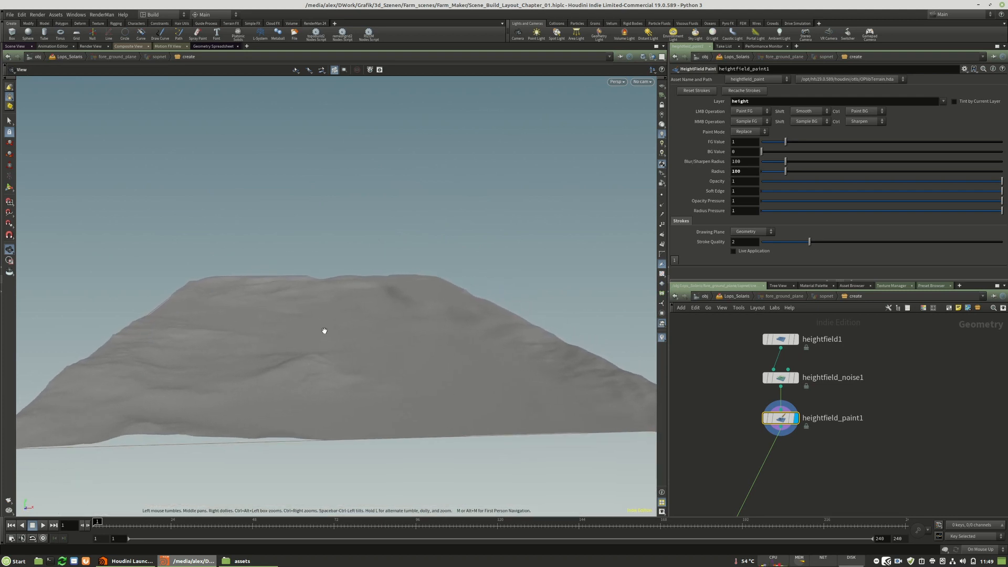
# Display the flat base terrain of heightfield1 and bring up its parameters.
pyautogui.moveTo(867, 364); pyautogui.dragTo(876, 408, button='middle')
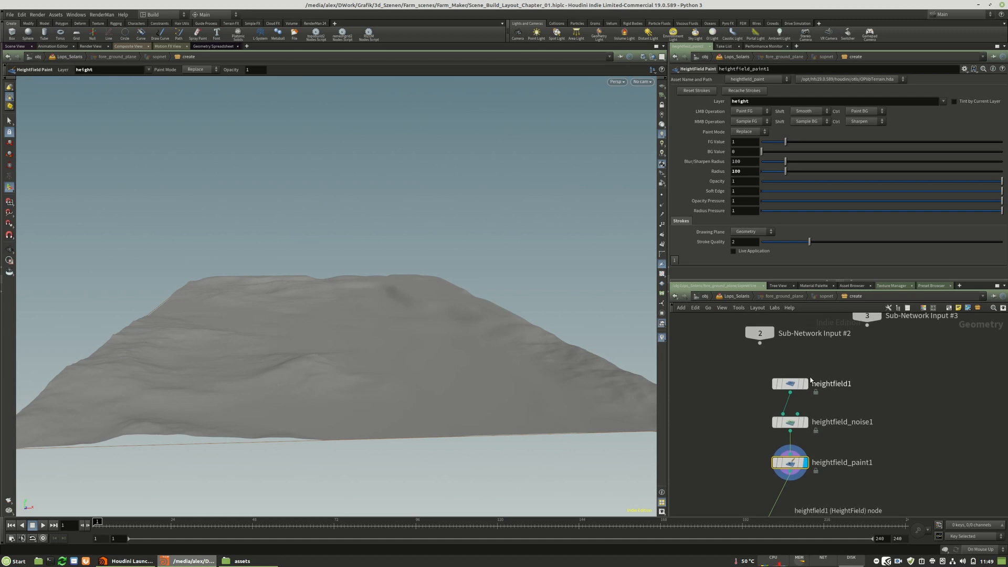
pyautogui.click(807, 387)
pyautogui.click(787, 383)
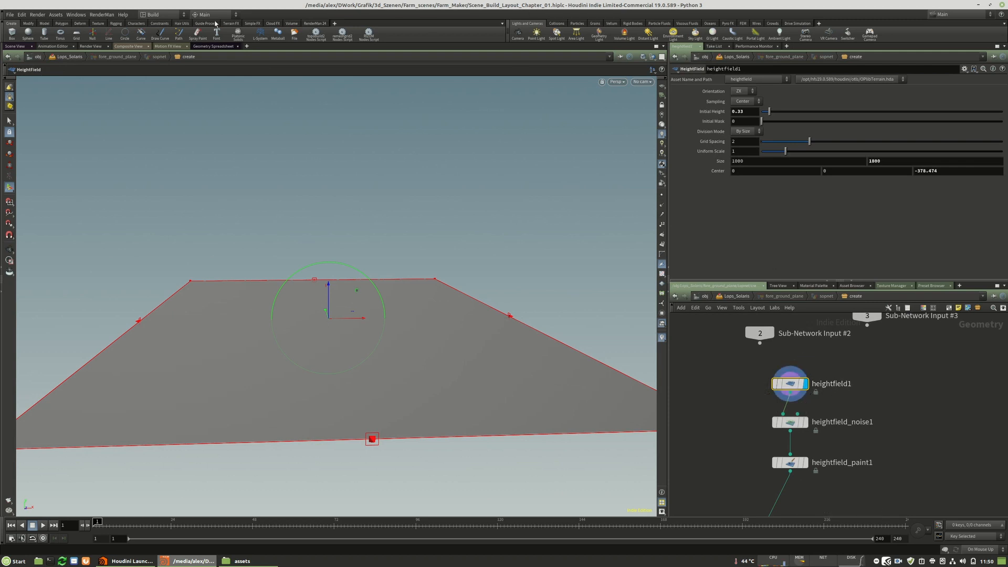
# Save the scene, then save it again as Scene_Build_Layout_Chapter_02.hiplc, overwriting the existing file.
pyautogui.click(9, 15)
pyautogui.click(26, 70)
pyautogui.click(10, 15)
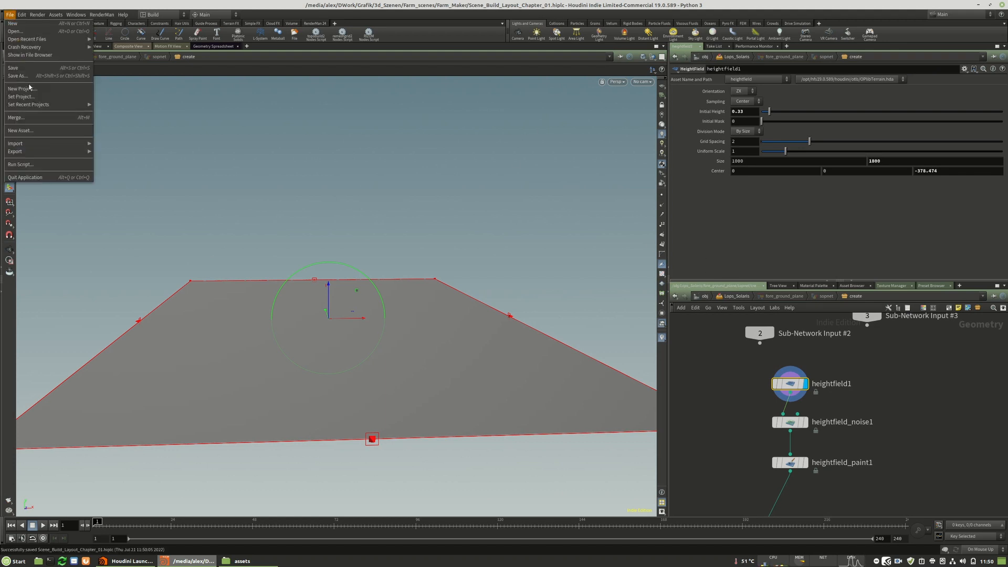
pyautogui.click(27, 78)
pyautogui.scroll(-1, 175, 143)
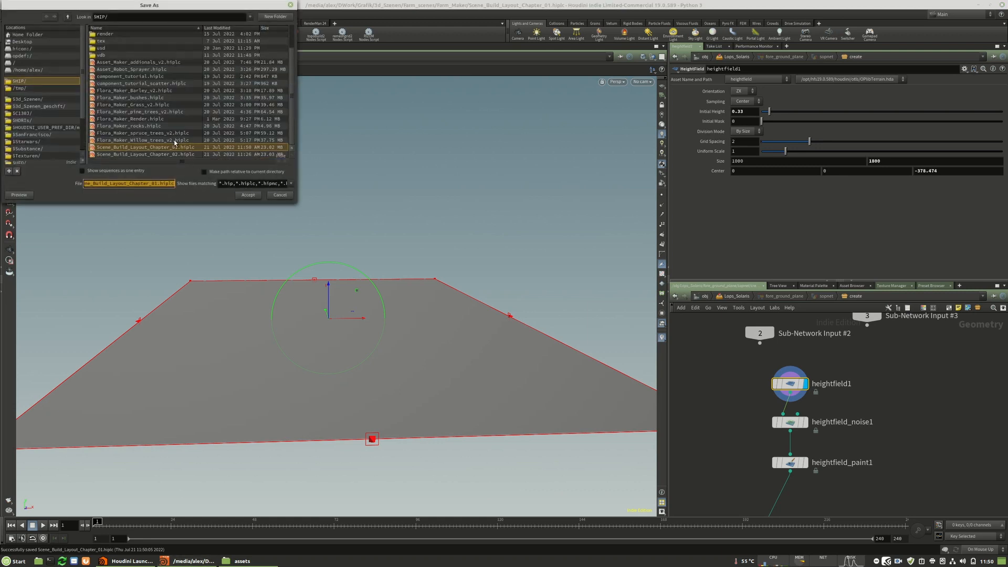
pyautogui.click(188, 154)
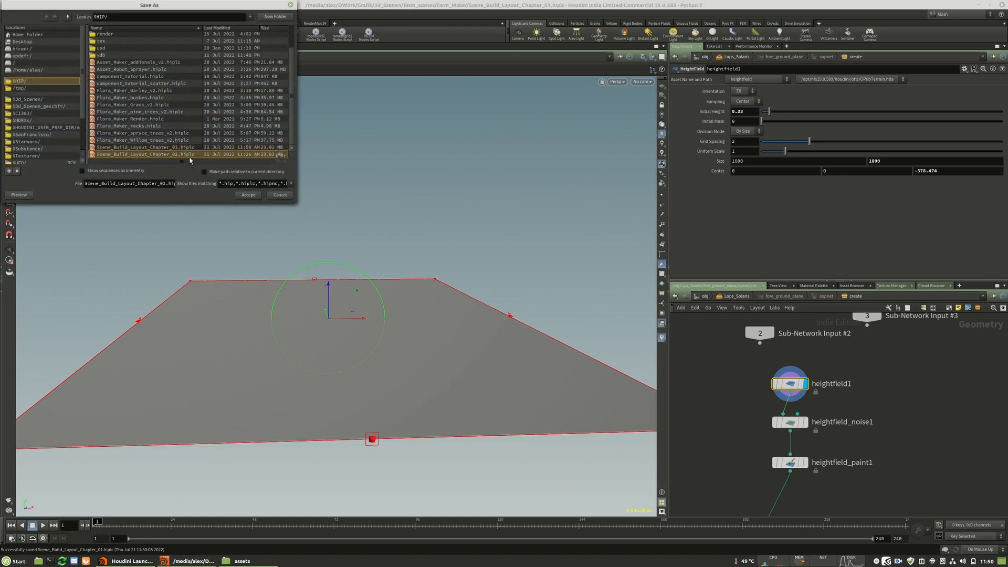
pyautogui.click(249, 195)
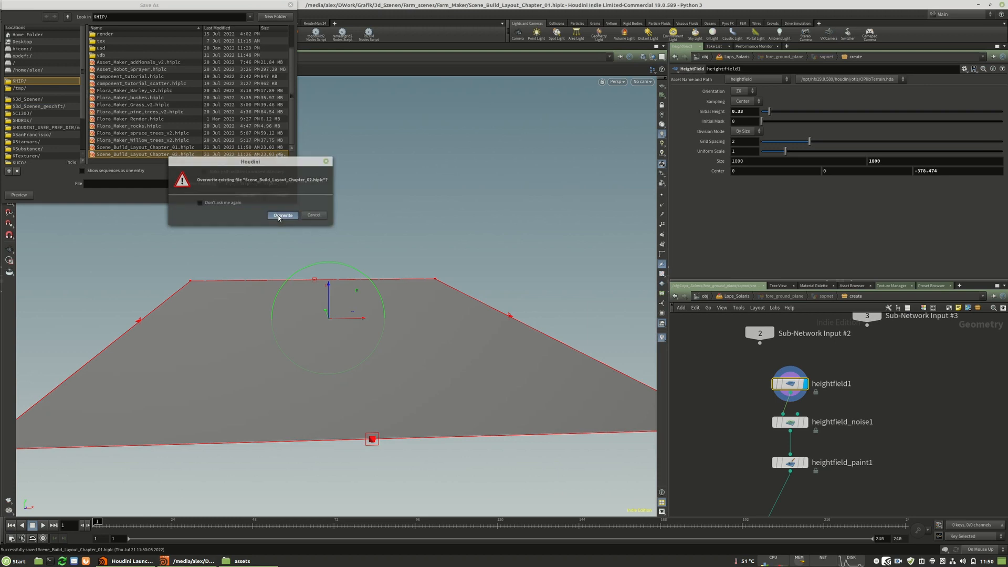
pyautogui.click(282, 216)
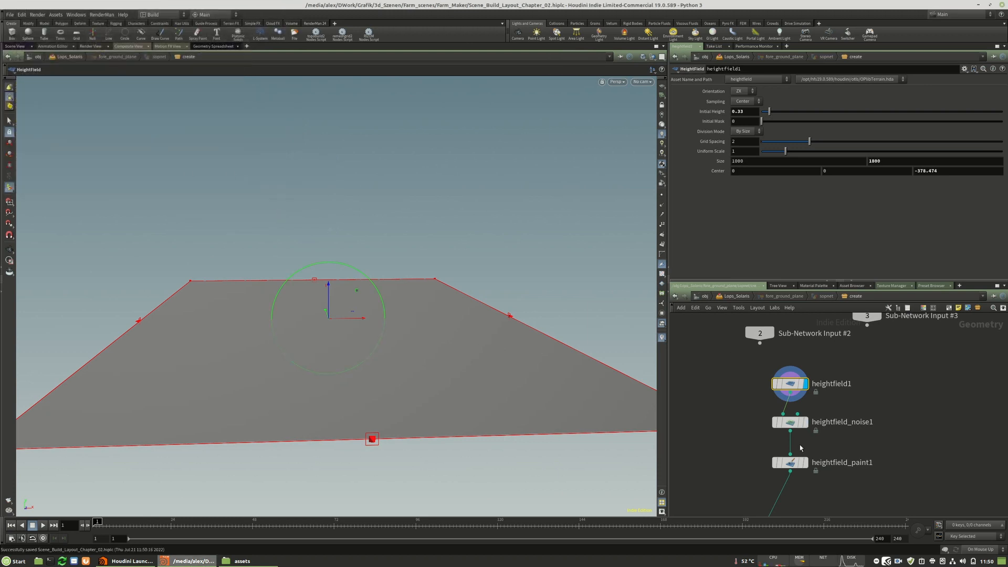
# Display heightfield_noise1 and examine its noise-shaped terrain from several angles.
pyautogui.moveTo(838, 445); pyautogui.dragTo(859, 421, button='middle')
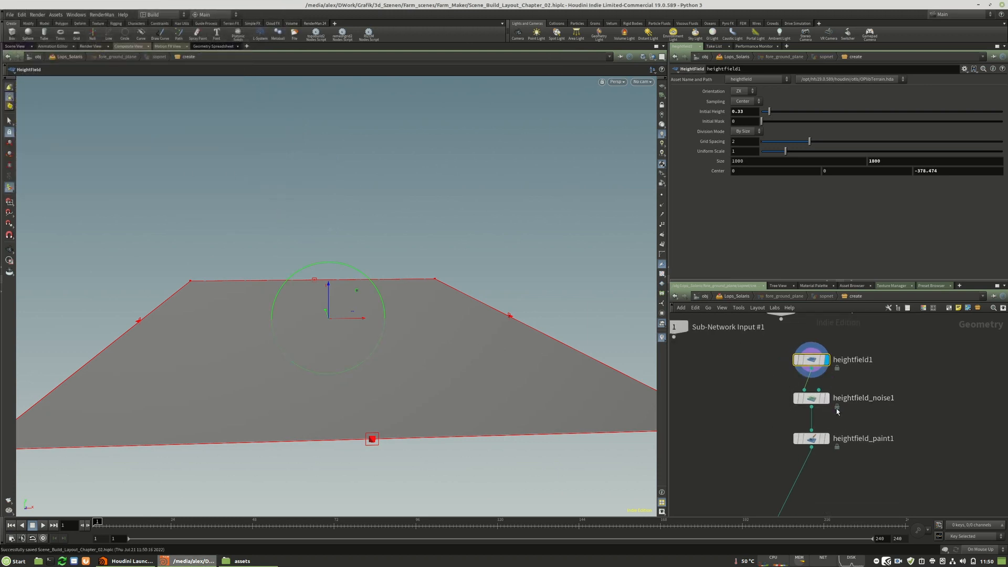
pyautogui.moveTo(829, 402)
pyautogui.click(827, 398)
pyautogui.click(811, 398)
pyautogui.keyDown('alt'); pyautogui.moveTo(398, 340); pyautogui.dragTo(381, 323); pyautogui.keyUp('alt')
pyautogui.keyDown('alt'); pyautogui.moveTo(343, 373); pyautogui.dragTo(471, 366, button='right'); pyautogui.keyUp('alt')
pyautogui.keyDown('alt'); pyautogui.moveTo(450, 353); pyautogui.dragTo(362, 345, button='middle'); pyautogui.keyUp('alt')
pyautogui.moveTo(363, 345)
pyautogui.keyDown('alt'); pyautogui.mouseDown(button='right')
pyautogui.moveTo(340, 319)
pyautogui.moveTo(421, 317)
pyautogui.mouseUp(button='right'); pyautogui.keyUp('alt')
pyautogui.keyDown('alt'); pyautogui.moveTo(321, 294); pyautogui.dragTo(404, 296, button='right'); pyautogui.keyUp('alt')
pyautogui.moveTo(327, 279)
pyautogui.keyDown('alt'); pyautogui.mouseDown(button='middle')
pyautogui.moveTo(328, 289)
pyautogui.moveTo(380, 289)
pyautogui.mouseUp(button='middle'); pyautogui.keyUp('alt')
pyautogui.moveTo(372, 296); pyautogui.dragTo(238, 307)
pyautogui.moveTo(255, 310); pyautogui.dragTo(240, 262, button='middle')
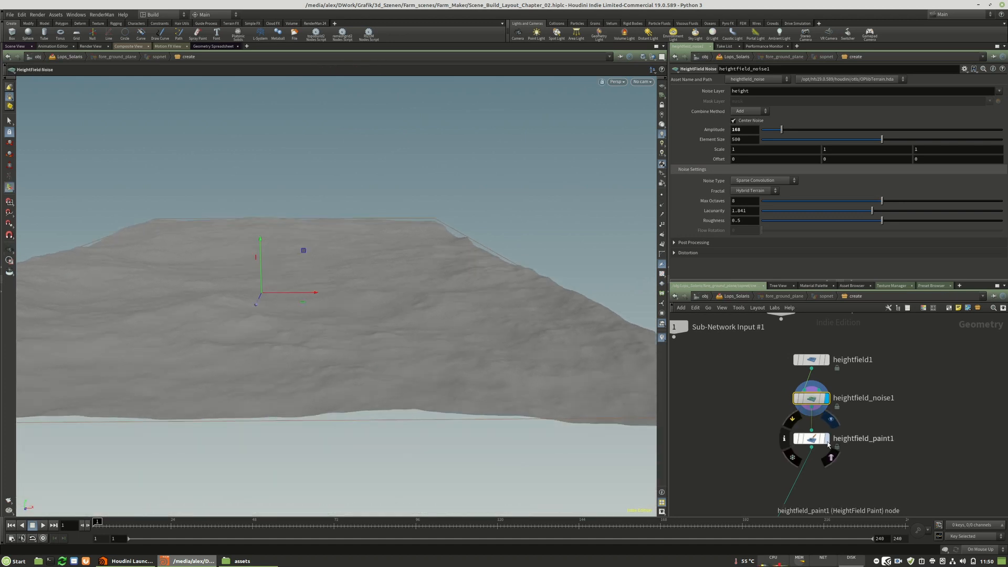
# Display heightfield_paint1, set its FG Value to 0.25 and Radius to 25, and paint a line of bumps along the far slope.
pyautogui.click(812, 438)
pyautogui.moveTo(366, 339)
pyautogui.mouseDown()
pyautogui.moveTo(348, 329)
pyautogui.moveTo(354, 320)
pyautogui.moveTo(409, 316)
pyautogui.moveTo(261, 308)
pyautogui.mouseUp()
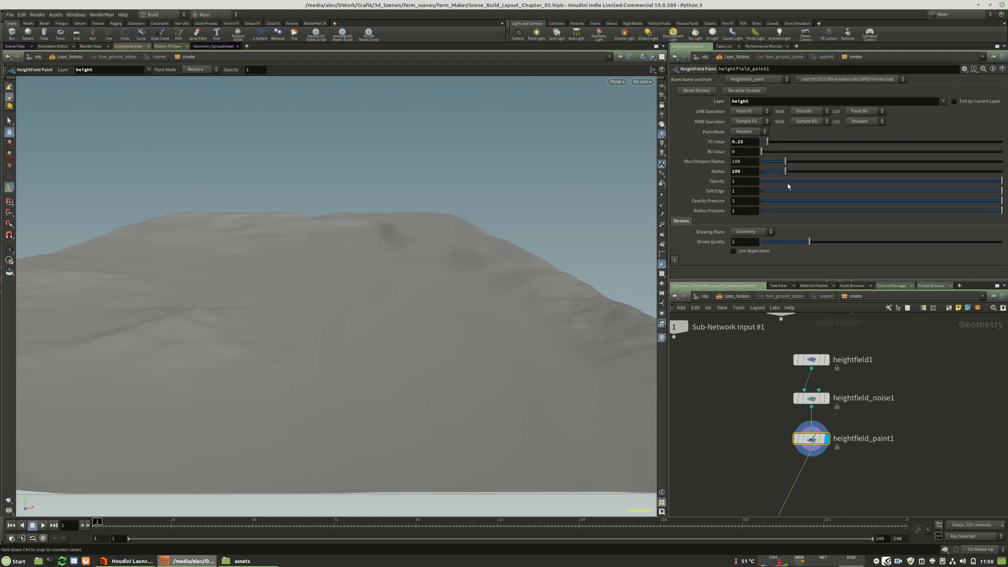
pyautogui.press('Return')
pyautogui.moveTo(460, 302)
pyautogui.keyDown('alt'); pyautogui.mouseDown()
pyautogui.moveTo(444, 281)
pyautogui.moveTo(449, 288)
pyautogui.mouseUp(); pyautogui.keyUp('alt')
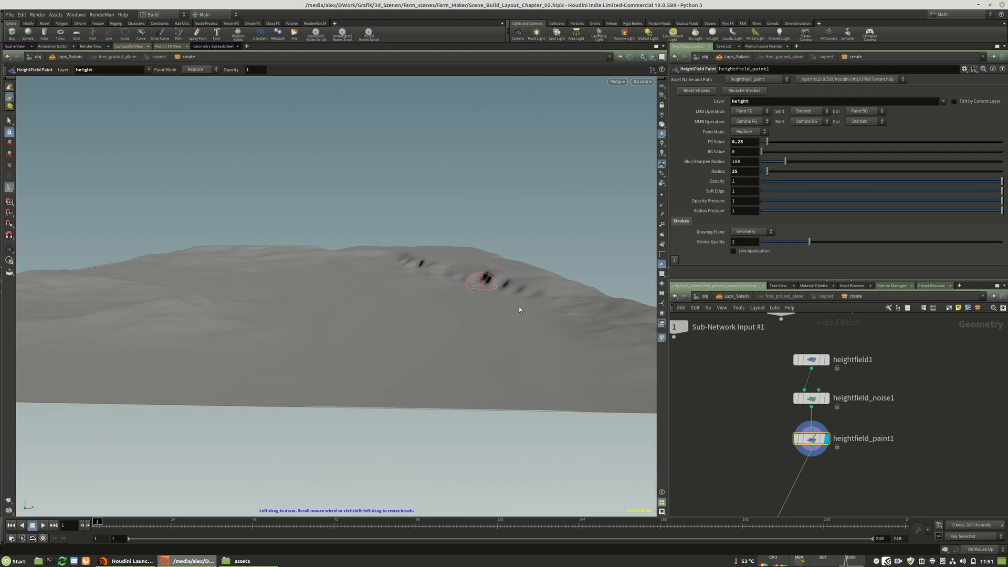
pyautogui.moveTo(875, 445); pyautogui.dragTo(851, 383, button='middle')
pyautogui.press('Tab')
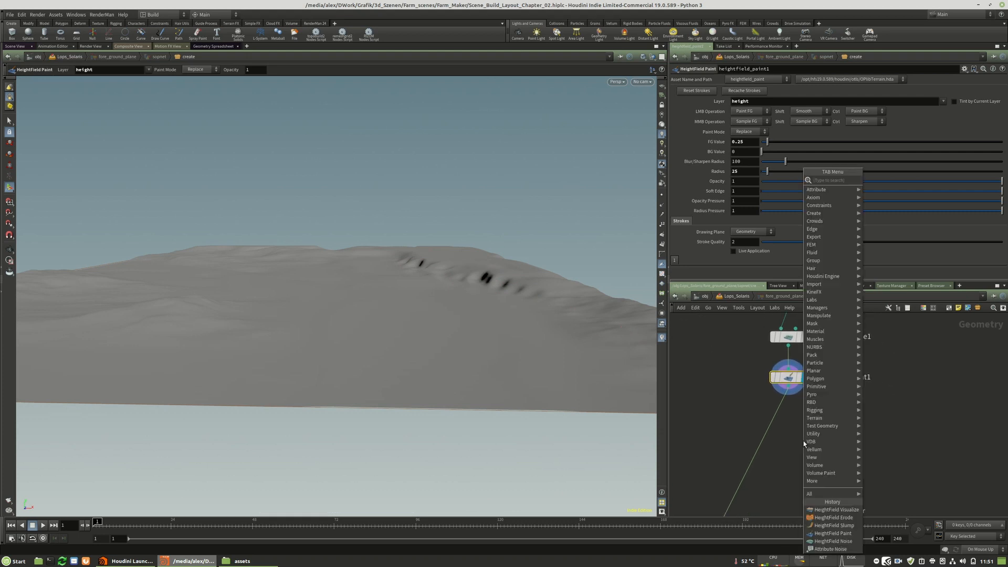
pyautogui.click(792, 443)
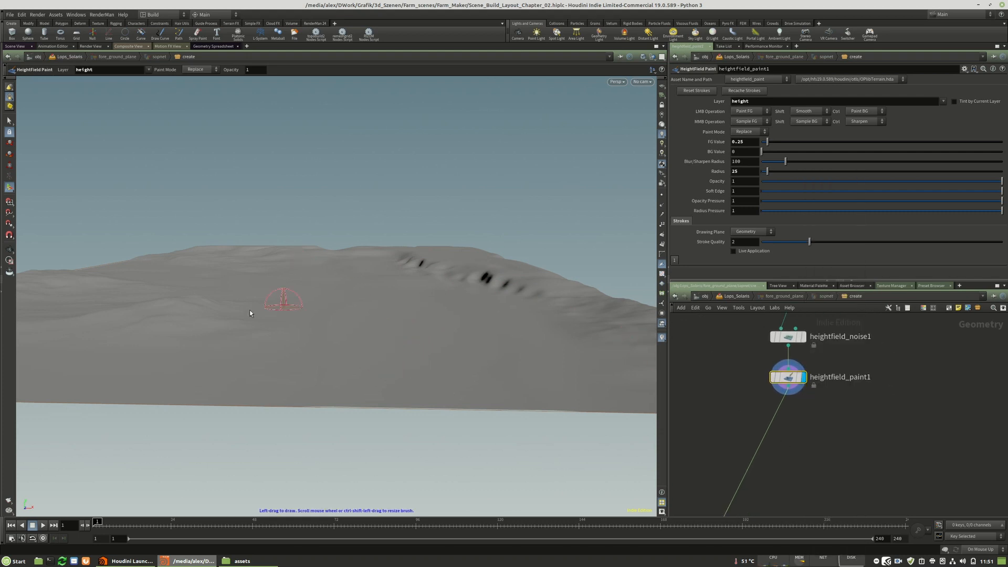
# Insert a HeightField Erode node directly after heightfield_paint1 and display it.
pyautogui.moveTo(279, 313)
pyautogui.keyDown('alt'); pyautogui.mouseDown()
pyautogui.moveTo(283, 339)
pyautogui.moveTo(282, 318)
pyautogui.mouseUp(); pyautogui.keyUp('alt')
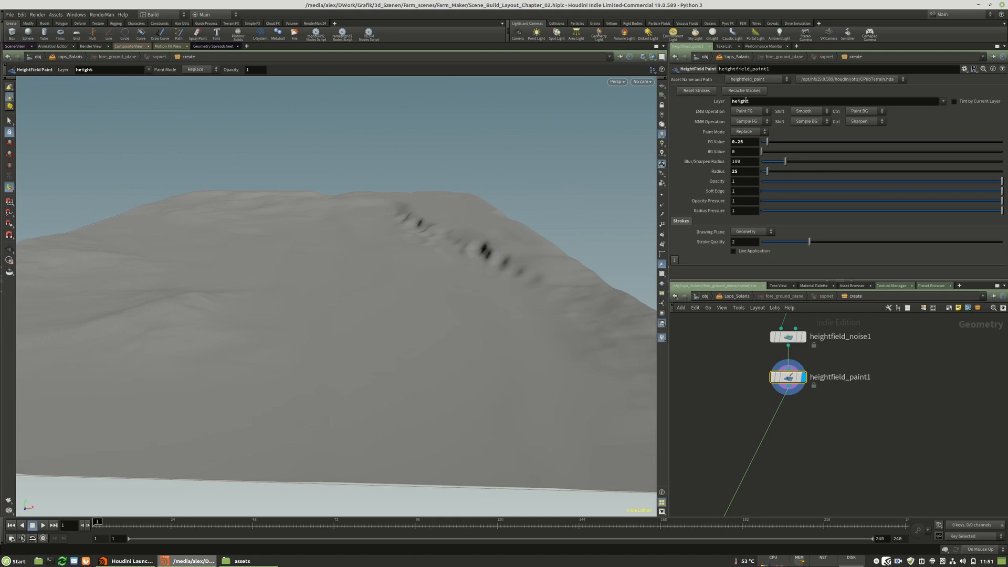
pyautogui.click(957, 86)
pyautogui.keyDown('alt'); pyautogui.moveTo(409, 247); pyautogui.dragTo(413, 210); pyautogui.keyUp('alt')
pyautogui.scroll(2, 774, 373)
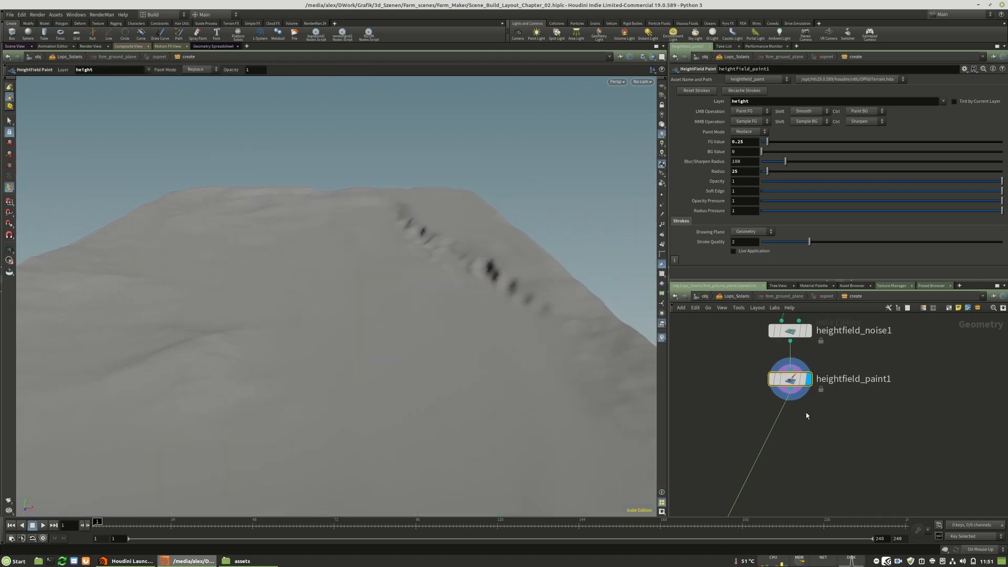
pyautogui.press('Tab')
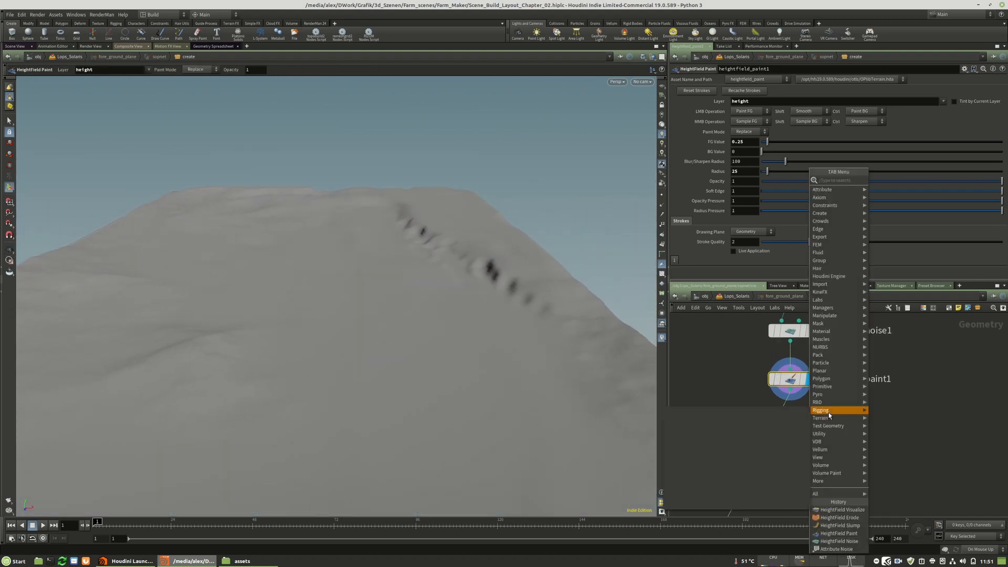
pyautogui.click(848, 524)
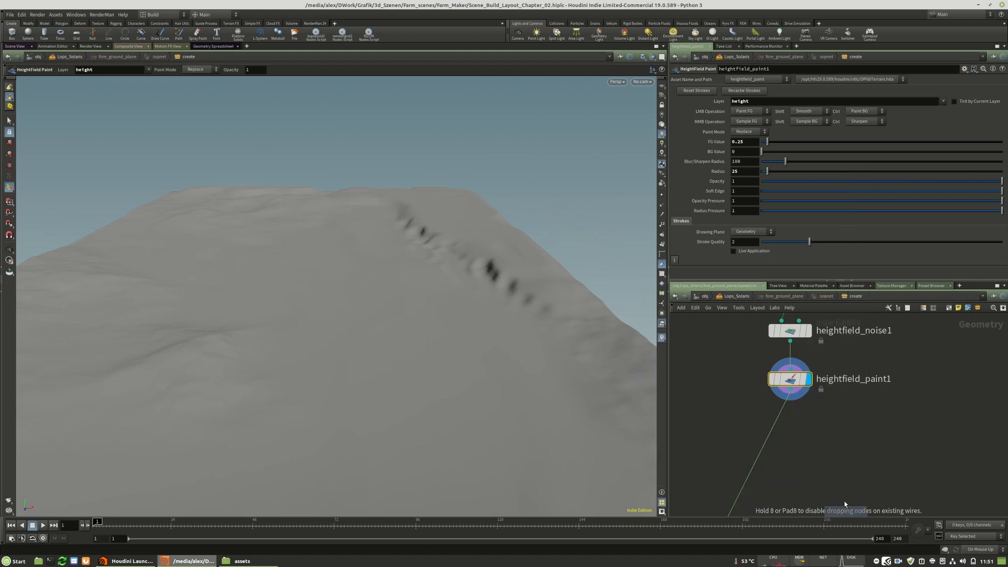
pyautogui.click(788, 430)
pyautogui.click(811, 434)
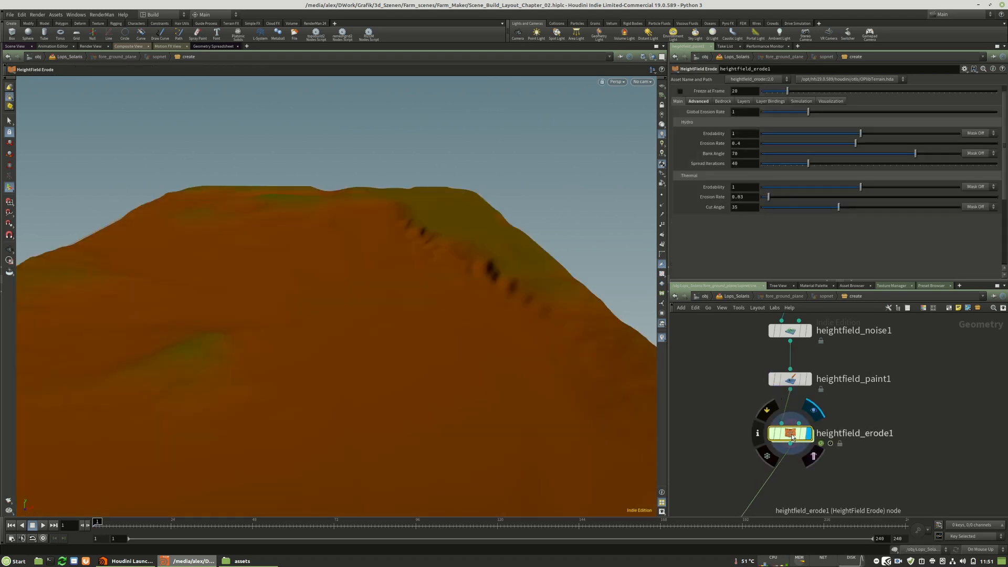
# Run the erosion simulation in short playback stretches up to frame 35, checking the terrain in between.
pyautogui.click(44, 526)
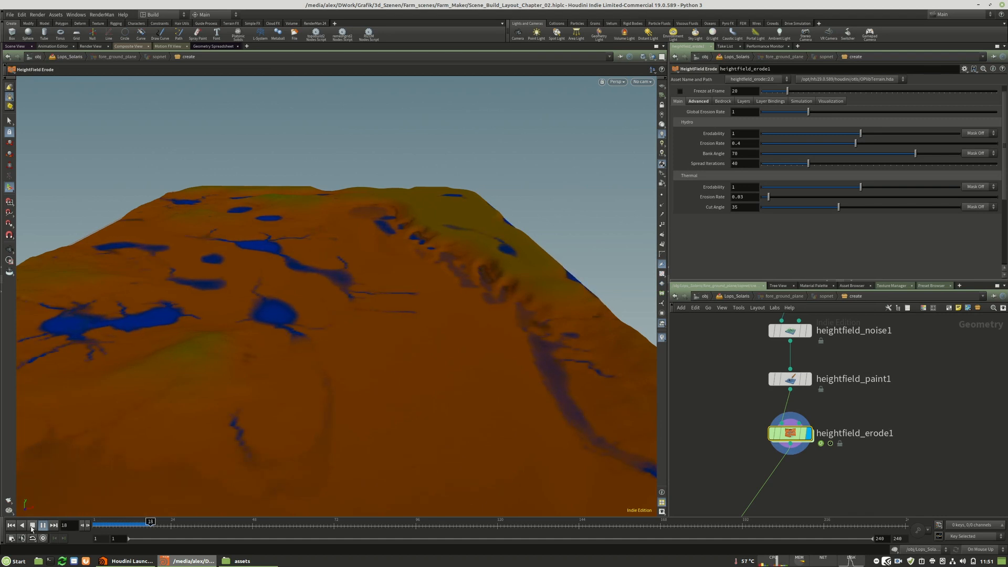
pyautogui.click(32, 525)
pyautogui.press('Escape')
pyautogui.moveTo(288, 333); pyautogui.dragTo(318, 330)
pyautogui.click(44, 525)
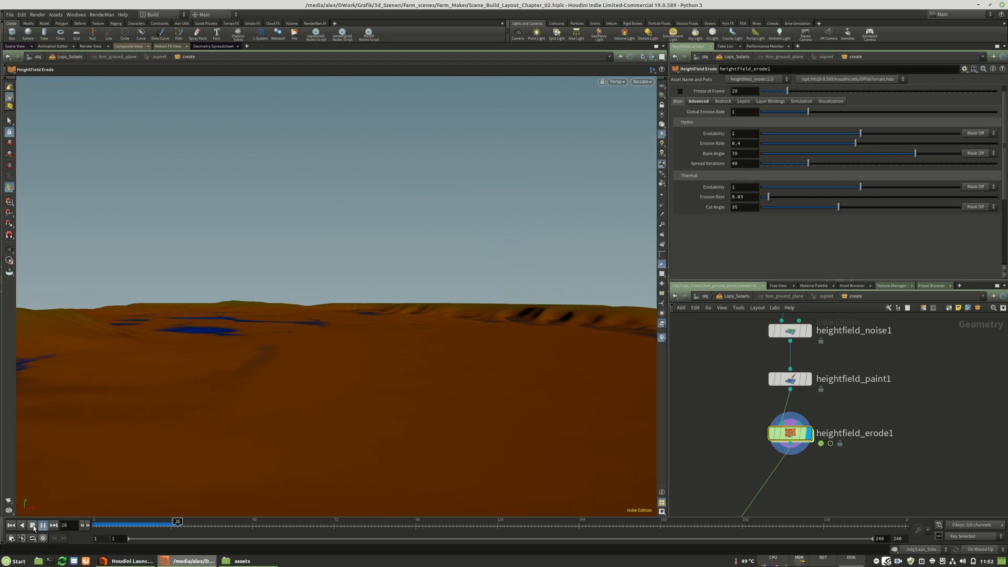
pyautogui.click(33, 525)
pyautogui.click(43, 526)
pyautogui.click(33, 527)
# Examine the eroded slopes and water pools of the terrain from high and low angles.
pyautogui.keyDown('alt'); pyautogui.moveTo(326, 351); pyautogui.dragTo(372, 373); pyautogui.keyUp('alt')
pyautogui.keyDown('alt'); pyautogui.moveTo(373, 373); pyautogui.dragTo(135, 378, button='right'); pyautogui.keyUp('alt')
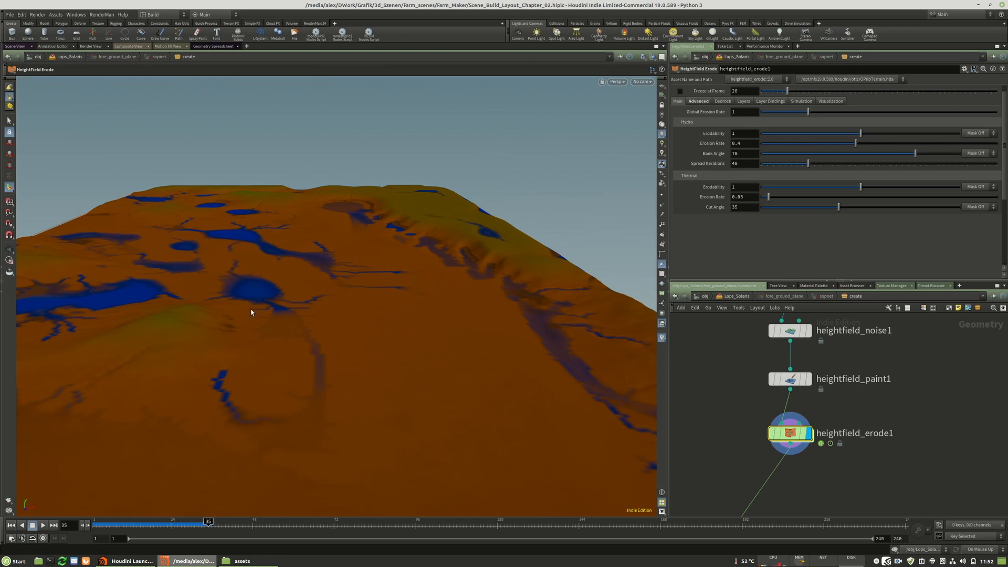
pyautogui.press('Escape')
pyautogui.moveTo(292, 285); pyautogui.dragTo(363, 312)
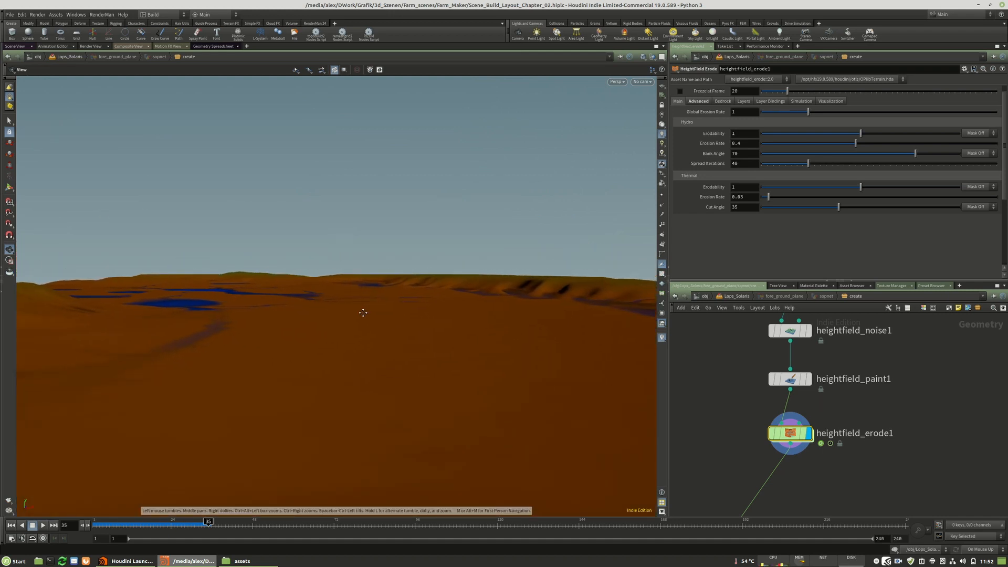
pyautogui.moveTo(295, 329)
pyautogui.mouseDown()
pyautogui.moveTo(296, 342)
pyautogui.moveTo(297, 320)
pyautogui.mouseUp()
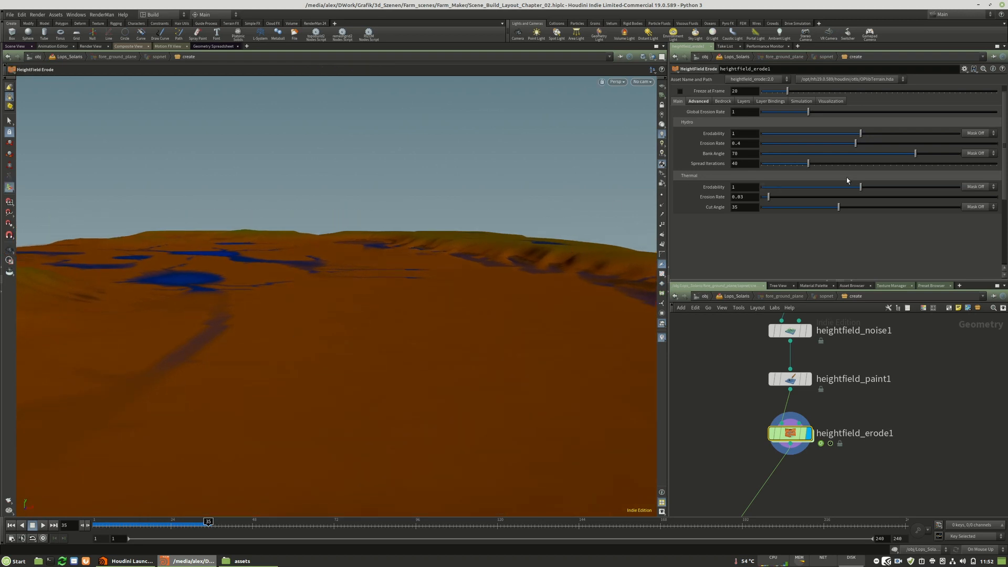
# Lower the erosion's hydro Erodability to 0.243 and its Erosion Rate to 0.318.
pyautogui.click(807, 135)
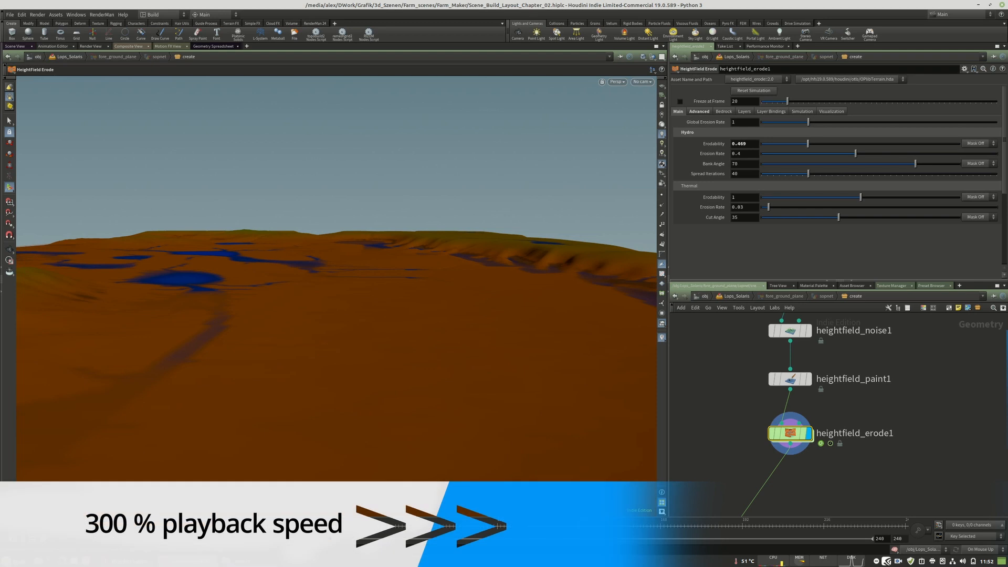
pyautogui.moveTo(808, 143); pyautogui.dragTo(779, 144)
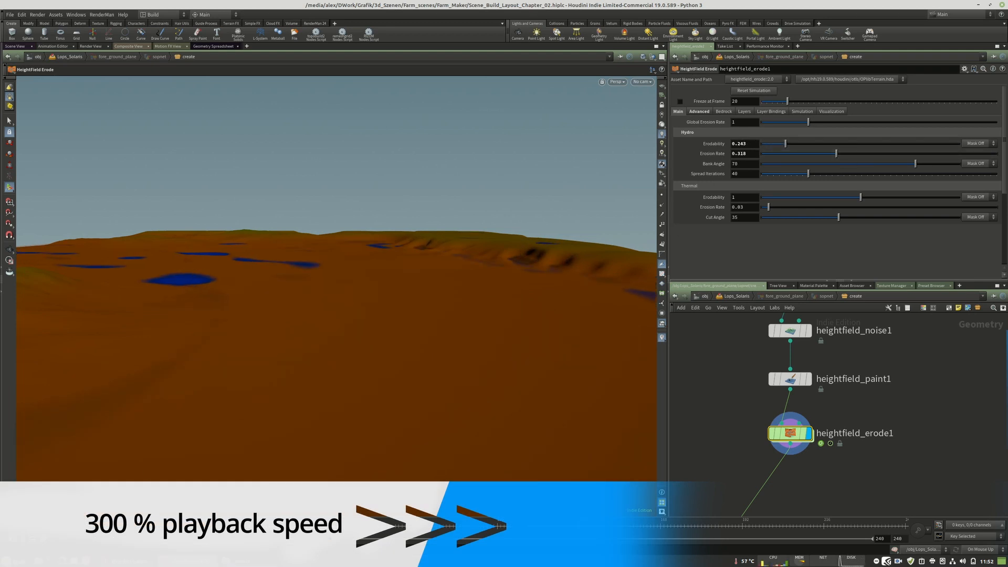
# Change the water layer's visualization color to a pale grey-blue of about 0.664, 0.694, 0.823.
pyautogui.click(831, 111)
pyautogui.scroll(-2, 738, 211)
pyautogui.click(862, 229)
pyautogui.moveTo(987, 349); pyautogui.dragTo(899, 350)
pyautogui.moveTo(956, 360); pyautogui.dragTo(973, 359)
pyautogui.click(990, 164)
# Remove the three intermediate color points from the erosion visualization's Height Ramp.
pyautogui.moveTo(772, 145); pyautogui.dragTo(773, 186)
pyautogui.moveTo(859, 146); pyautogui.dragTo(861, 185)
pyautogui.moveTo(939, 146); pyautogui.dragTo(940, 186)
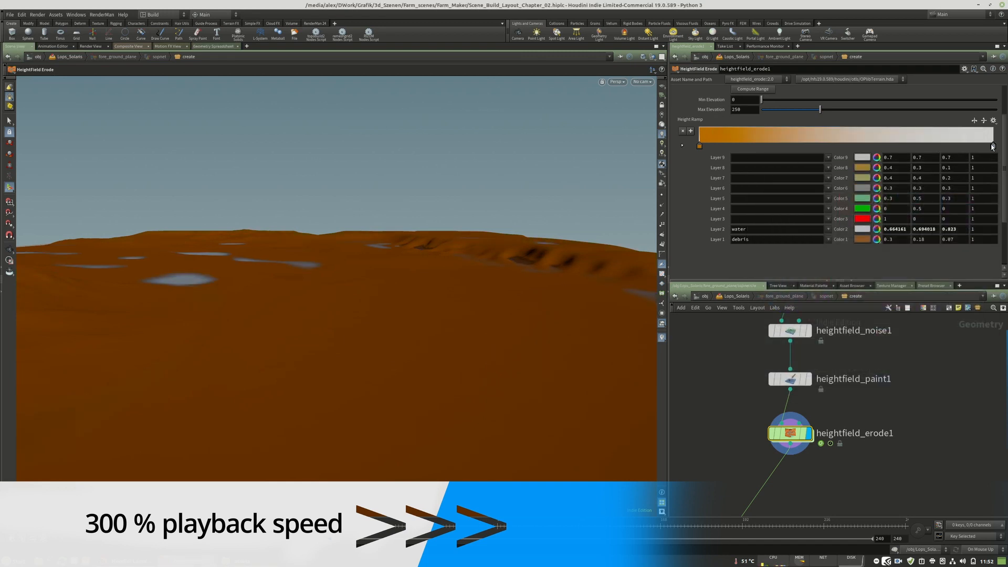
# Recolor both end points of the Height Ramp to dark, muted grey-brown tones.
pyautogui.doubleClick(992, 147)
pyautogui.click(855, 218)
pyautogui.moveTo(948, 350); pyautogui.dragTo(907, 350)
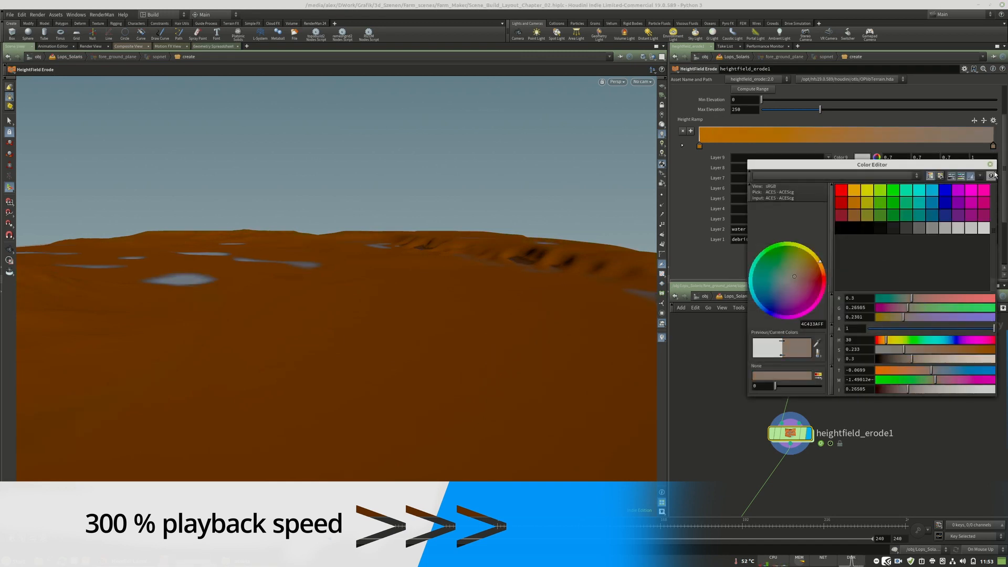
pyautogui.click(990, 164)
pyautogui.doubleClick(700, 146)
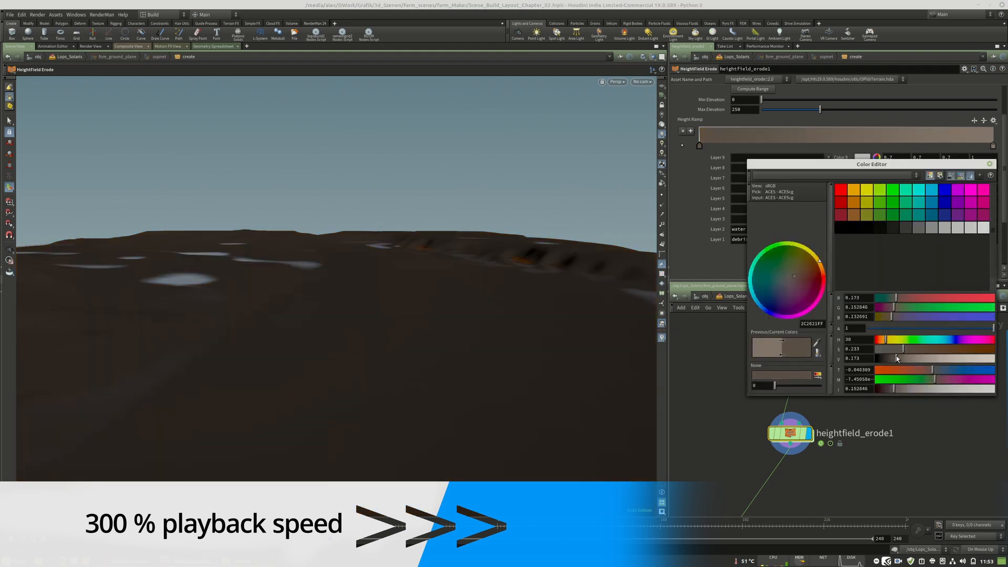
pyautogui.moveTo(940, 359); pyautogui.dragTo(907, 359)
pyautogui.click(990, 165)
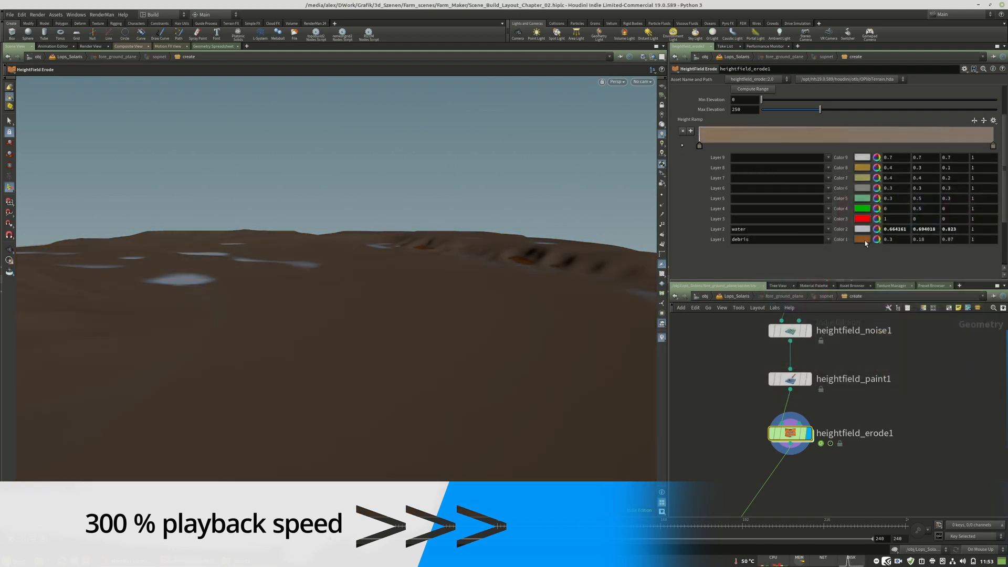
# Assign sediment as visualization Layer 3 and give it a pale sand color.
pyautogui.click(828, 218)
pyautogui.click(839, 247)
pyautogui.click(865, 219)
pyautogui.click(854, 190)
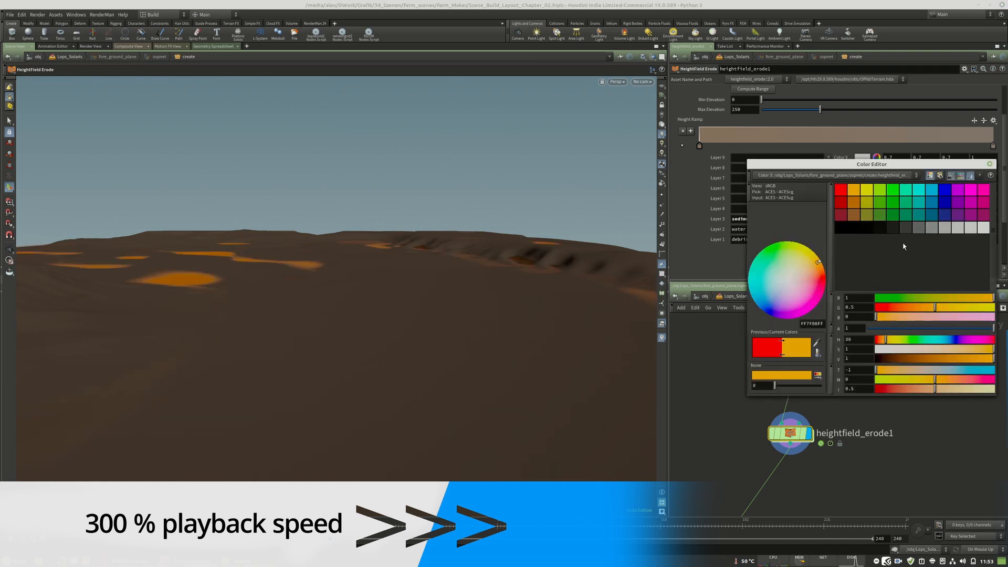
pyautogui.moveTo(892, 347); pyautogui.dragTo(938, 349)
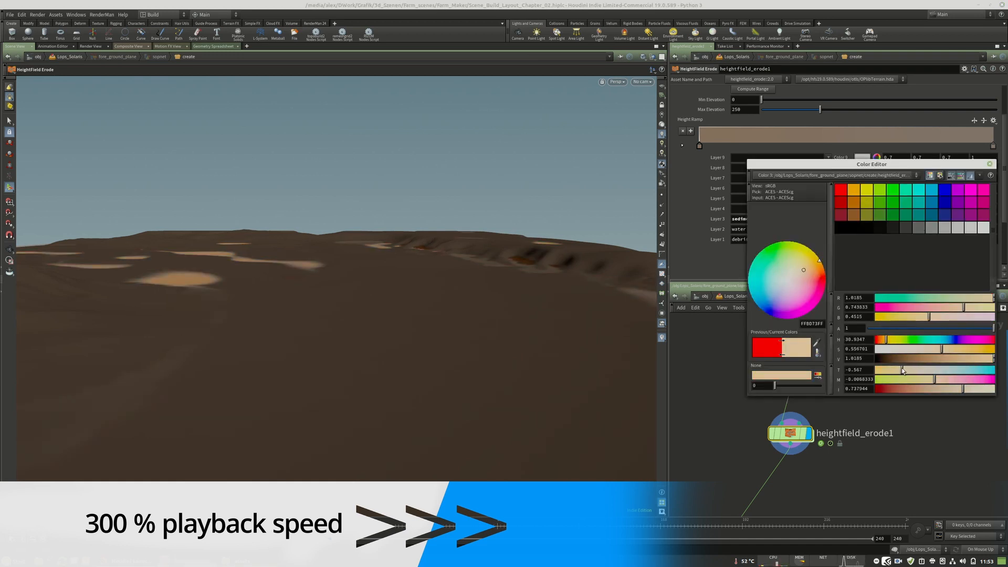
pyautogui.click(990, 165)
# Set the hydro Erodability to 0.103, hydro Erosion Rate to 0.538 and thermal Erodability to 1.849.
pyautogui.scroll(3, 735, 158)
pyautogui.click(678, 111)
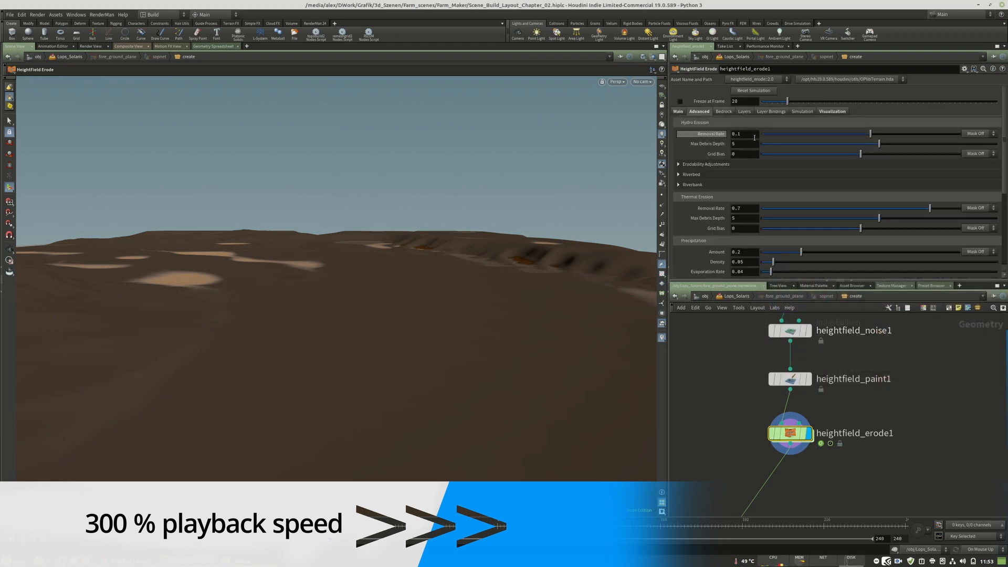
pyautogui.click(677, 112)
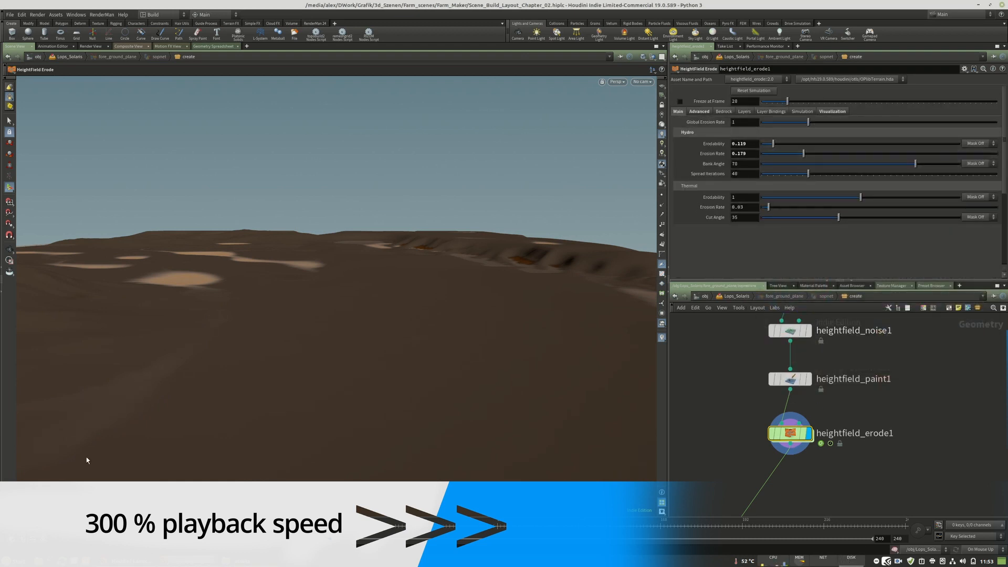
pyautogui.moveTo(773, 143); pyautogui.dragTo(794, 144)
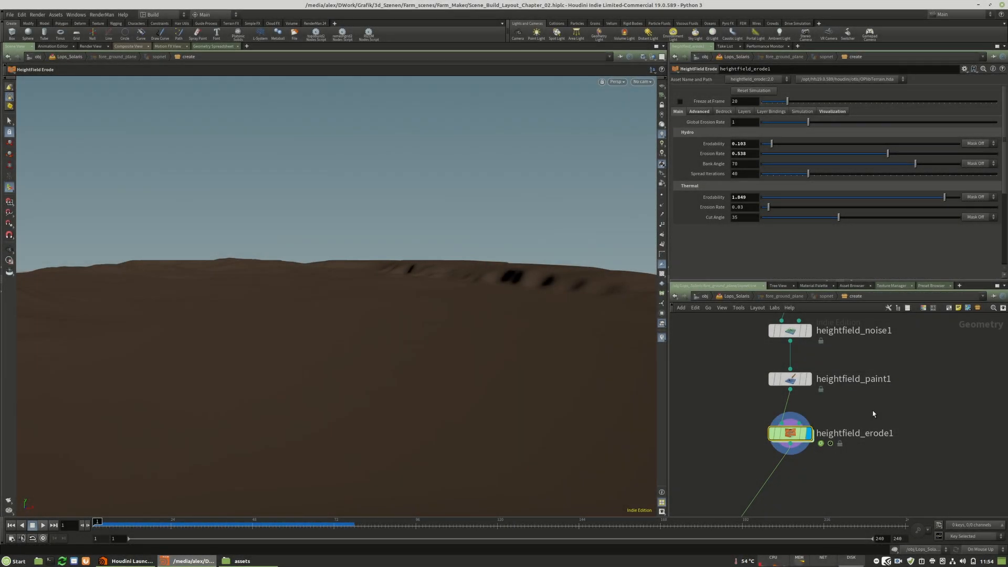
# Set the Grid Spacing of heightfield1 to 1.
pyautogui.moveTo(873, 411); pyautogui.dragTo(876, 422, button='middle')
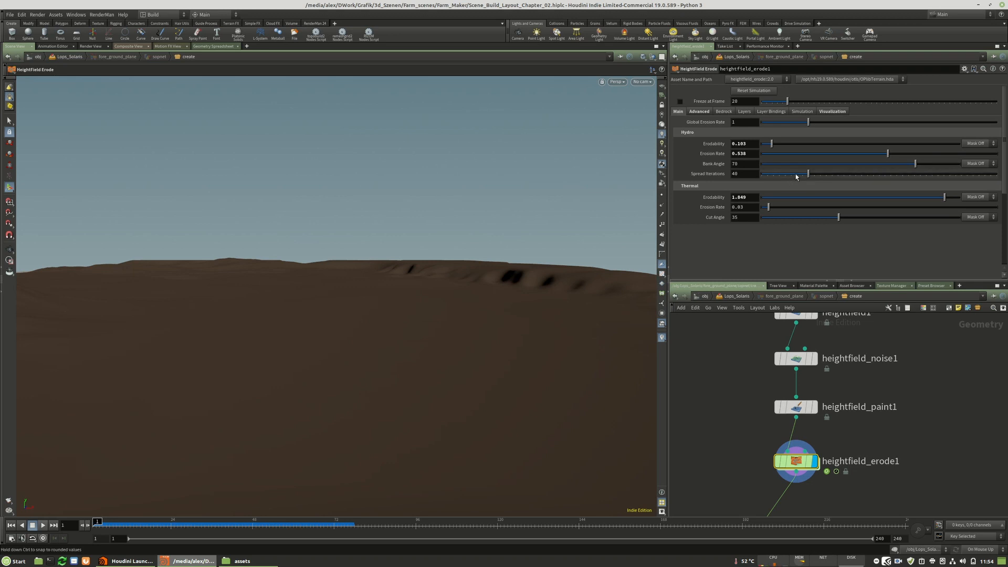
pyautogui.click(698, 111)
pyautogui.click(714, 112)
pyautogui.click(679, 111)
pyautogui.scroll(-3, 836, 387)
pyautogui.click(825, 407)
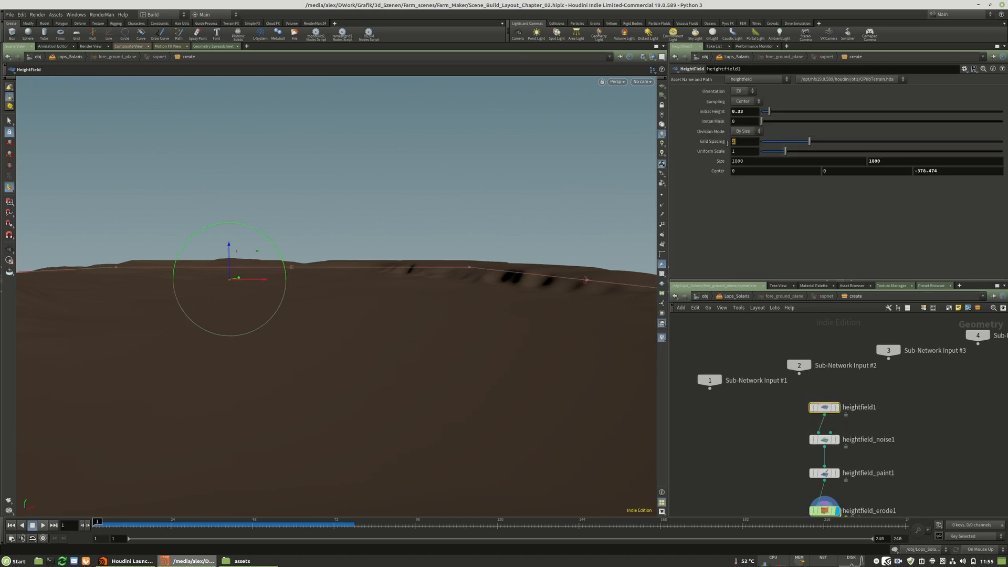
pyautogui.write('1')
pyautogui.press('Return')
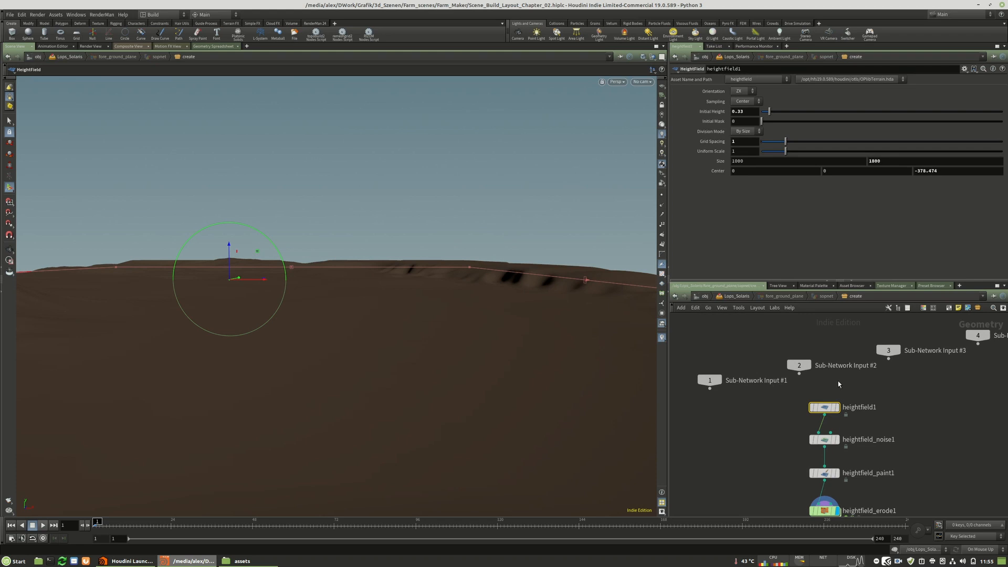
# Play heightfield_erode1's simulation past frame 40, check the eroded terrain, and return to frame 1.
pyautogui.moveTo(908, 450); pyautogui.dragTo(907, 370, button='middle')
pyautogui.click(823, 413)
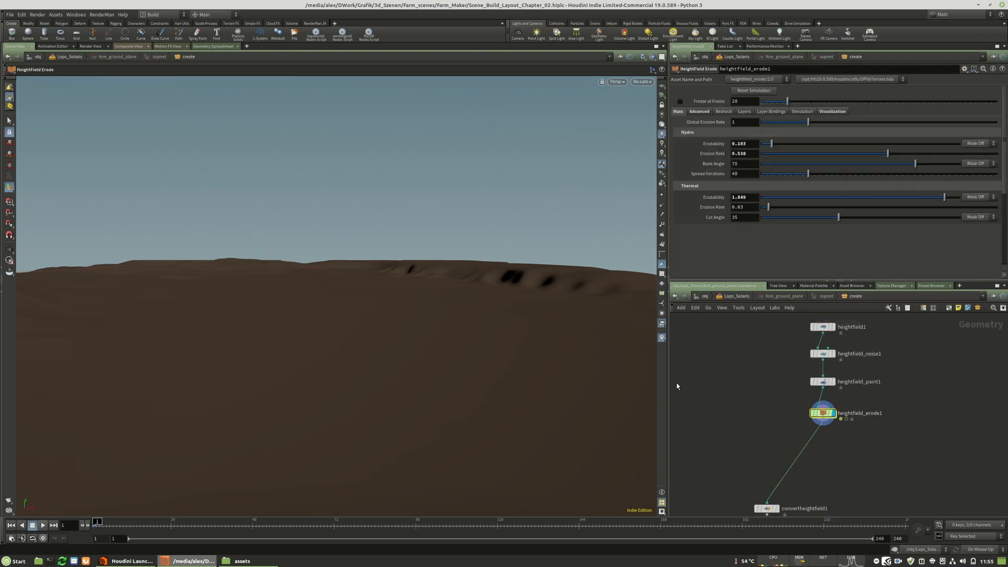
pyautogui.click(43, 525)
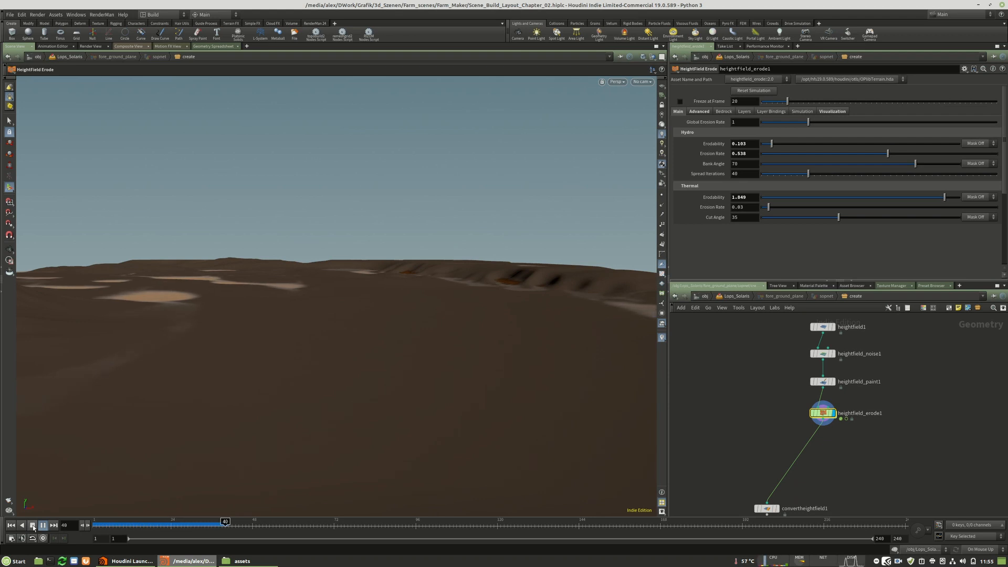
pyautogui.click(33, 526)
pyautogui.keyDown('alt'); pyautogui.moveTo(249, 302); pyautogui.dragTo(259, 355); pyautogui.keyUp('alt')
pyautogui.press('Return')
pyautogui.click(11, 526)
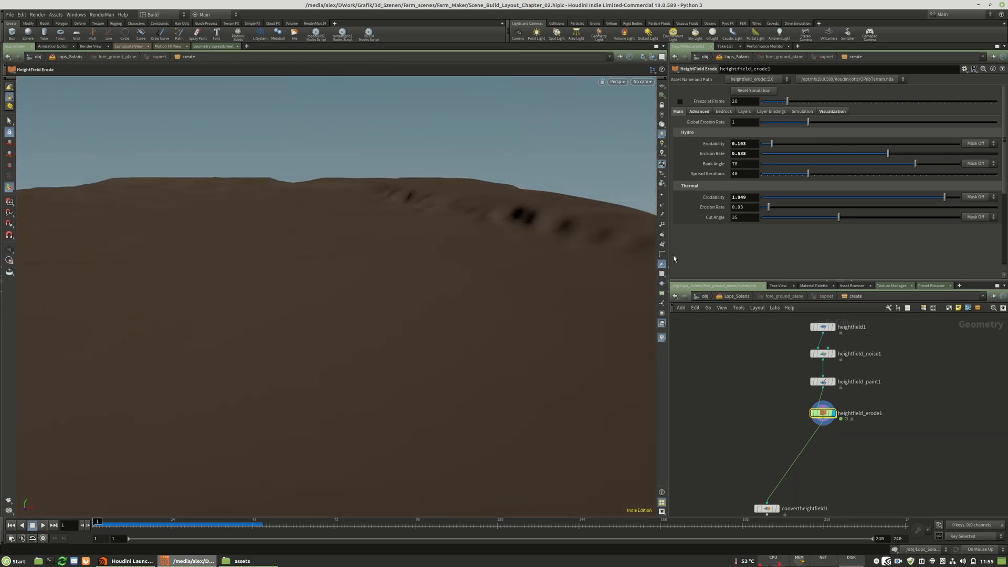
# Refine the Grid Spacing of heightfield1 to 0.5.
pyautogui.moveTo(912, 389); pyautogui.dragTo(906, 417, button='middle')
pyautogui.click(817, 354)
pyautogui.doubleClick(740, 144)
pyautogui.write('0.5')
pyautogui.press('Return')
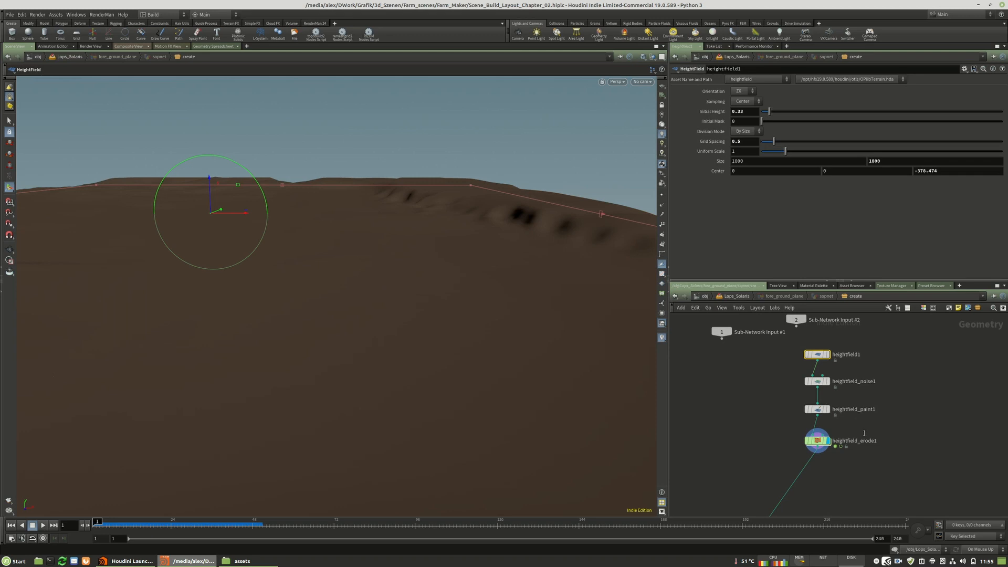
# Run the erosion simulation of heightfield_erode1 from frame 1 to frame 91 and inspect the terrain.
pyautogui.click(817, 441)
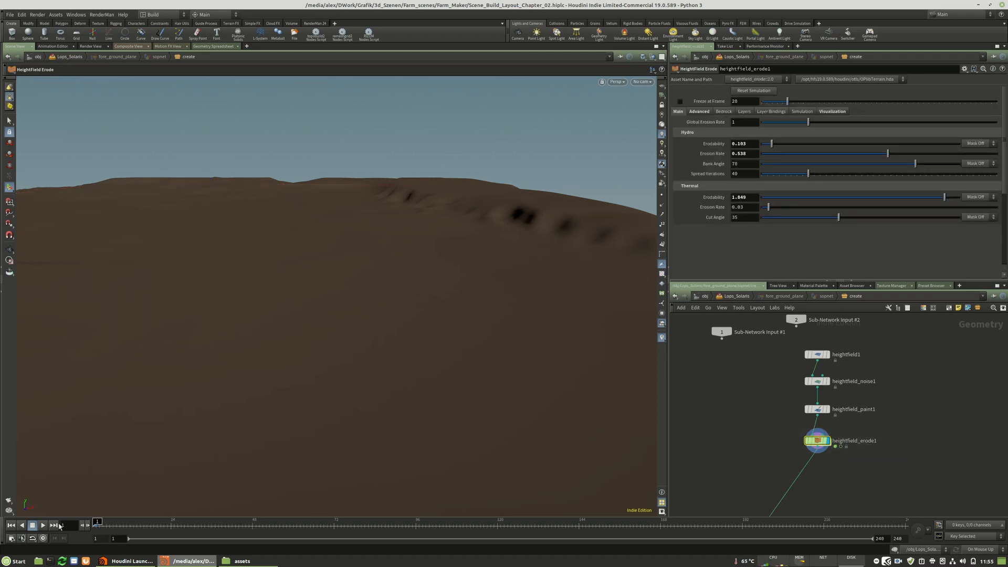
pyautogui.click(43, 526)
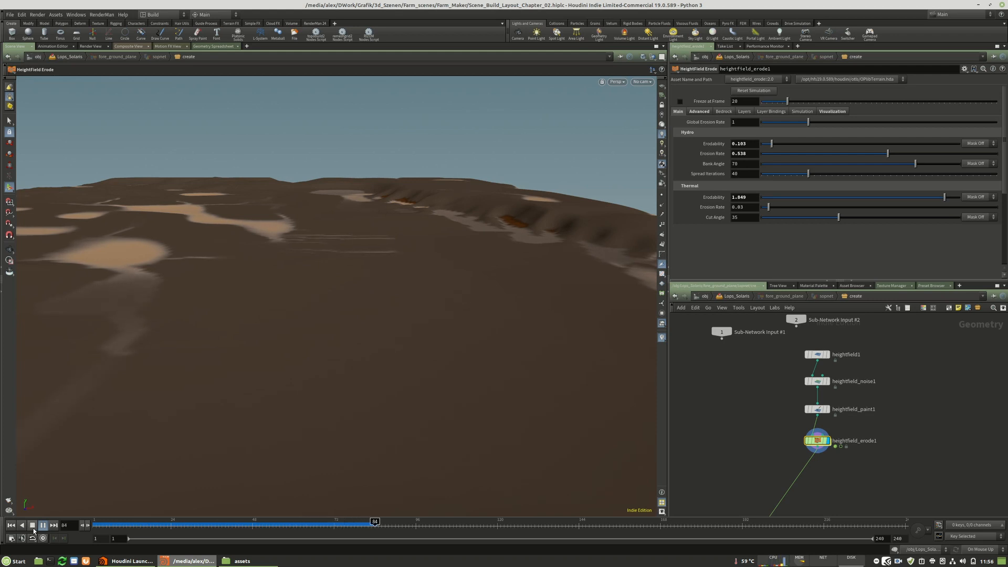
pyautogui.click(33, 529)
pyautogui.press('Escape')
pyautogui.moveTo(317, 243); pyautogui.dragTo(301, 261)
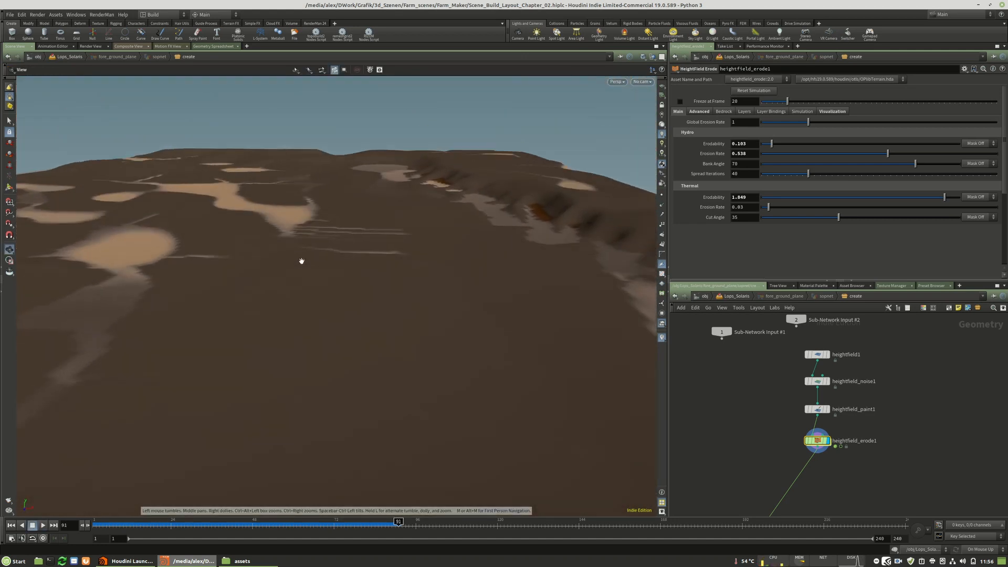
# Place convertheightfield1 directly below heightfield_erode1 and display it.
pyautogui.moveTo(830, 484); pyautogui.dragTo(858, 386, button='middle')
pyautogui.scroll(2, 815, 417)
pyautogui.moveTo(778, 450); pyautogui.dragTo(859, 368)
pyautogui.moveTo(894, 429); pyautogui.dragTo(860, 511, button='middle')
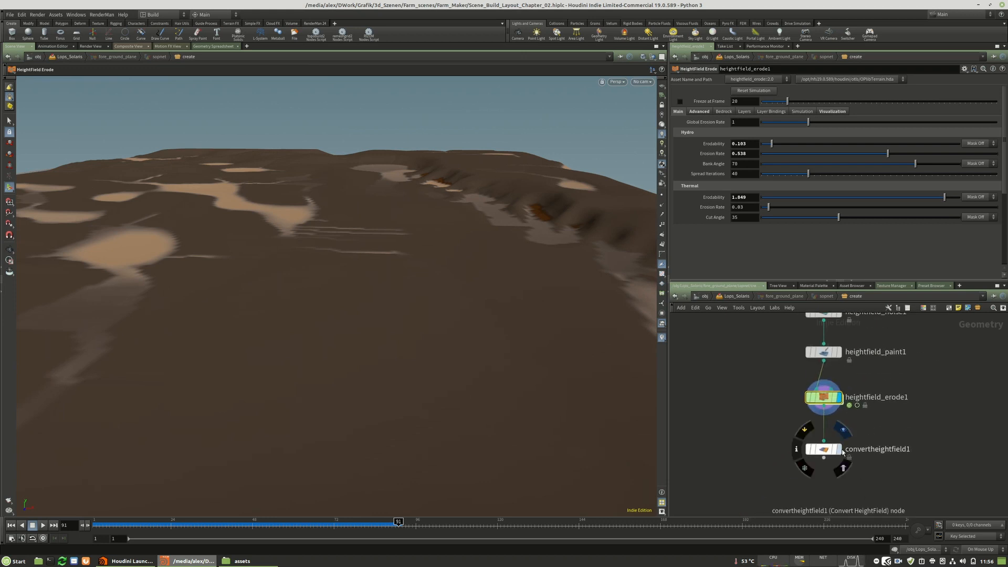
pyautogui.click(842, 450)
pyautogui.moveTo(307, 258); pyautogui.dragTo(284, 265)
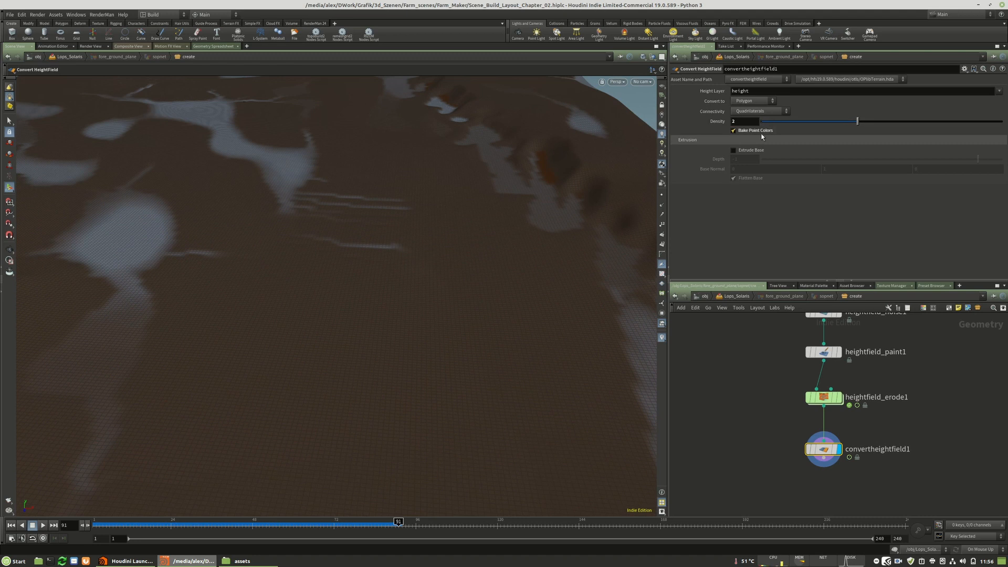
# Set the Density of convertheightfield1 to 3 and inspect the converted mesh.
pyautogui.write('3')
pyautogui.press('Return')
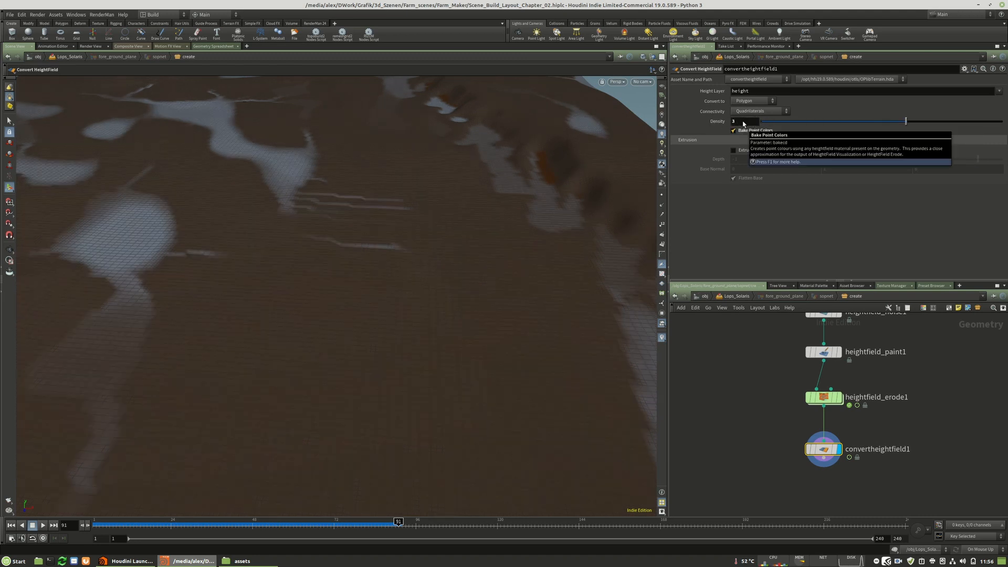
pyautogui.press('Escape')
pyautogui.moveTo(411, 262); pyautogui.dragTo(346, 260)
pyautogui.moveTo(401, 314); pyautogui.dragTo(364, 308)
# Examine the node information of convertheightfield1 for the attributes it carries.
pyautogui.moveTo(854, 485); pyautogui.dragTo(844, 446, button='middle')
pyautogui.scroll(2, 823, 452)
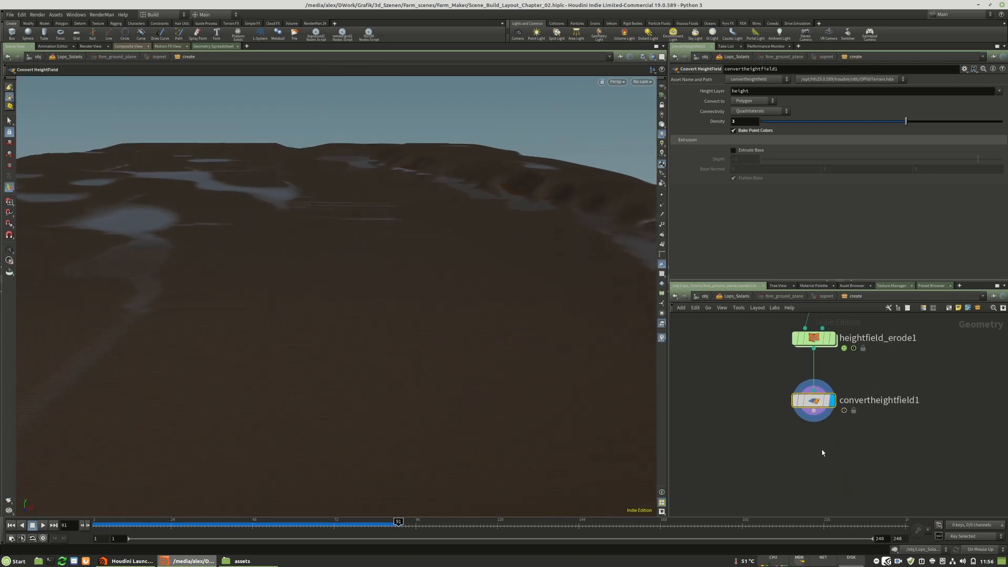
pyautogui.press('Tab')
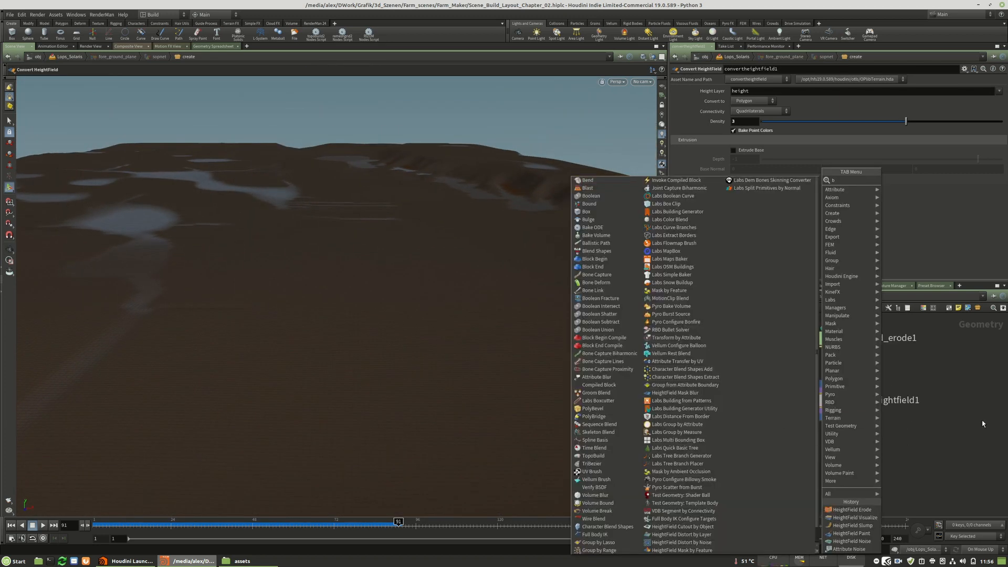
pyautogui.click(983, 422)
pyautogui.middleClick(826, 406)
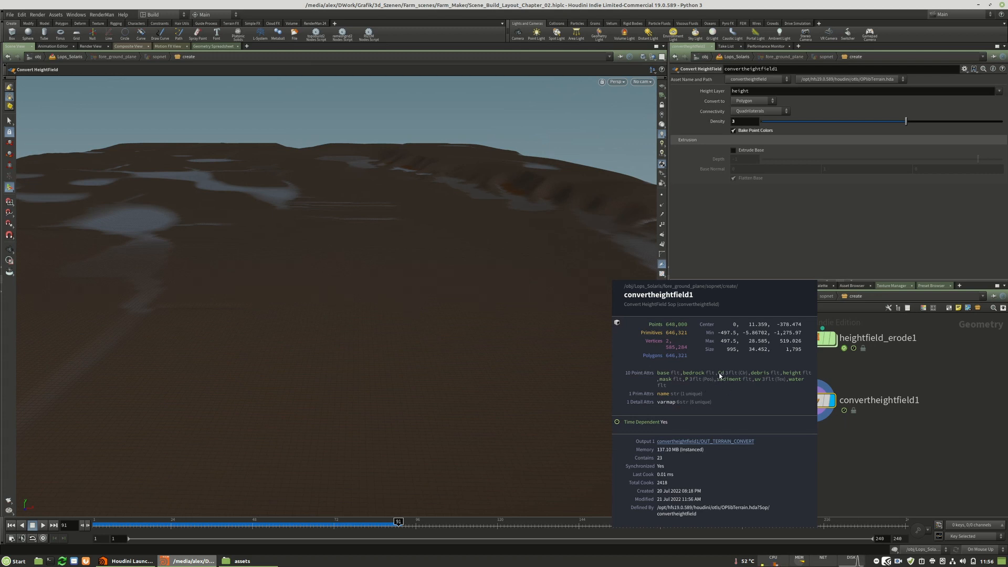
pyautogui.click(917, 398)
# Add an Attribute Delete node after convertheightfield1, connect it and display it.
pyautogui.press('Tab')
pyautogui.write('att')
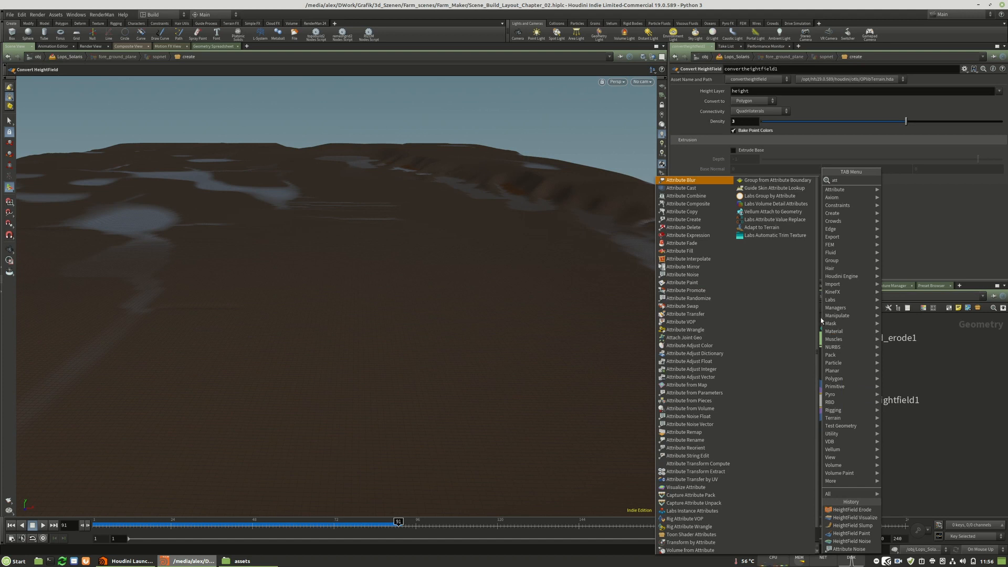
pyautogui.click(697, 228)
pyautogui.click(812, 458)
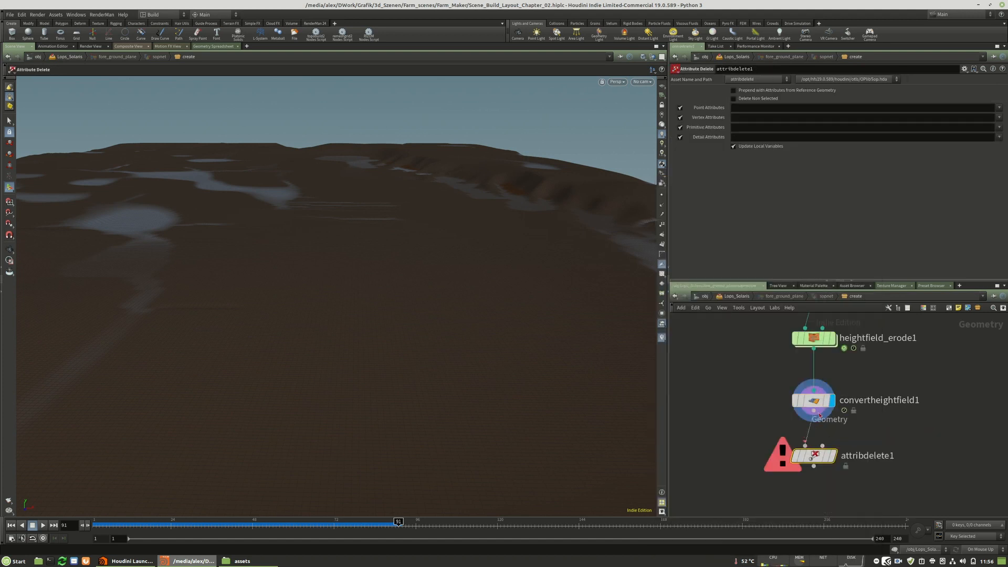
pyautogui.moveTo(823, 460)
pyautogui.moveTo(822, 460); pyautogui.dragTo(818, 465)
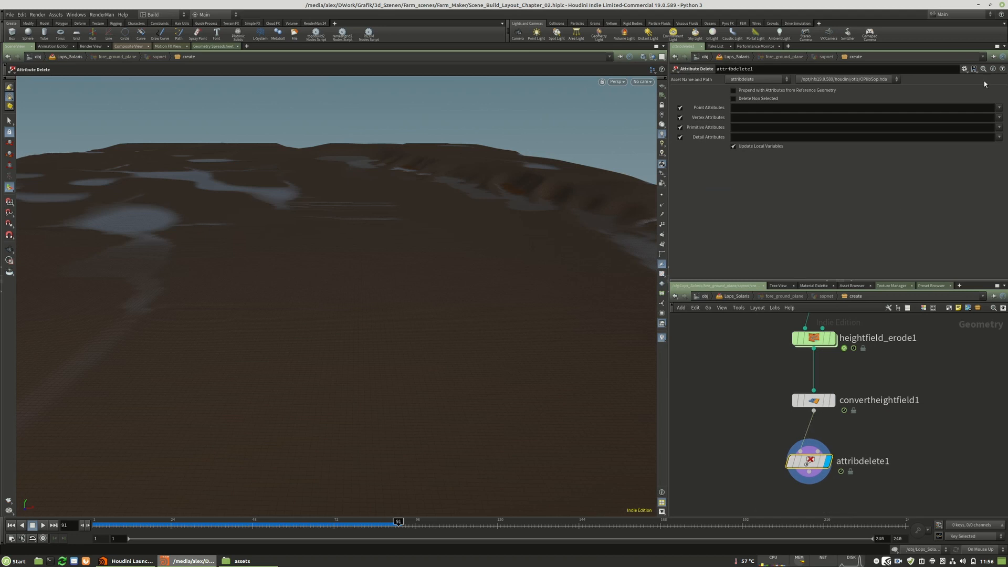
# Set the point attributes for deletion to base, bedrock, debris, height, mask, sediment and water.
pyautogui.click(999, 108)
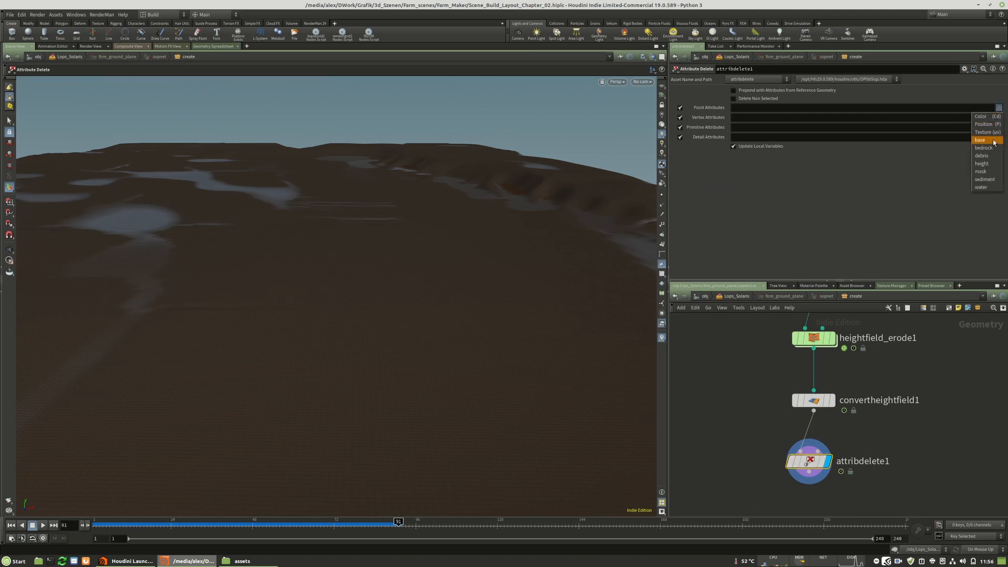
pyautogui.click(989, 141)
pyautogui.click(999, 108)
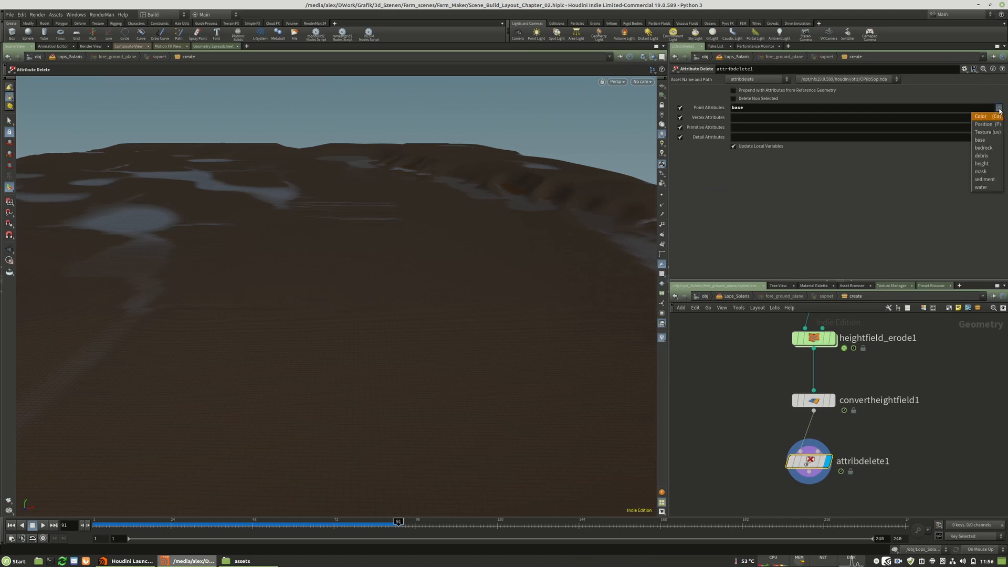
pyautogui.click(983, 148)
pyautogui.click(989, 156)
pyautogui.click(999, 107)
pyautogui.click(982, 164)
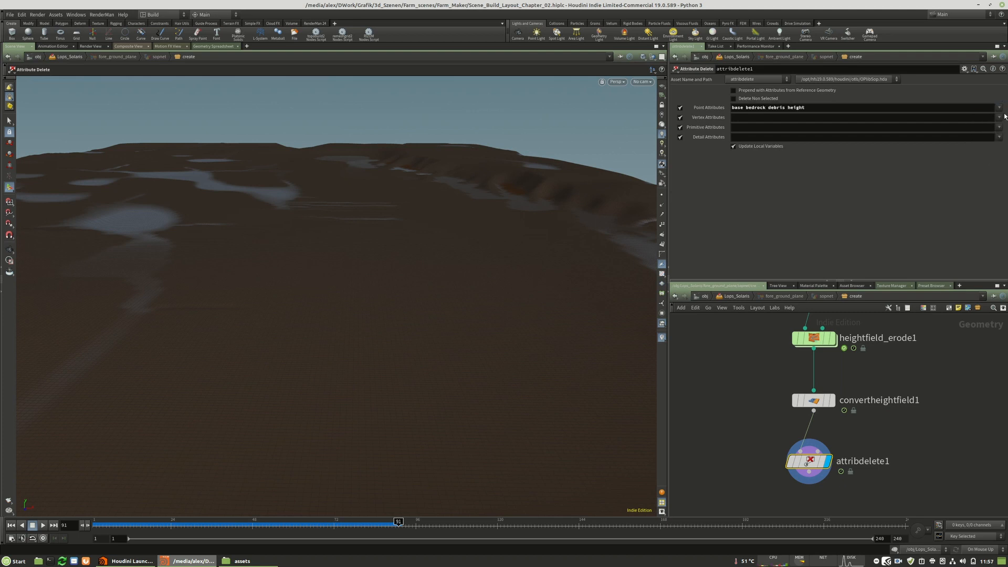
pyautogui.click(1000, 108)
pyautogui.click(989, 174)
pyautogui.click(1000, 108)
pyautogui.click(984, 179)
pyautogui.click(999, 108)
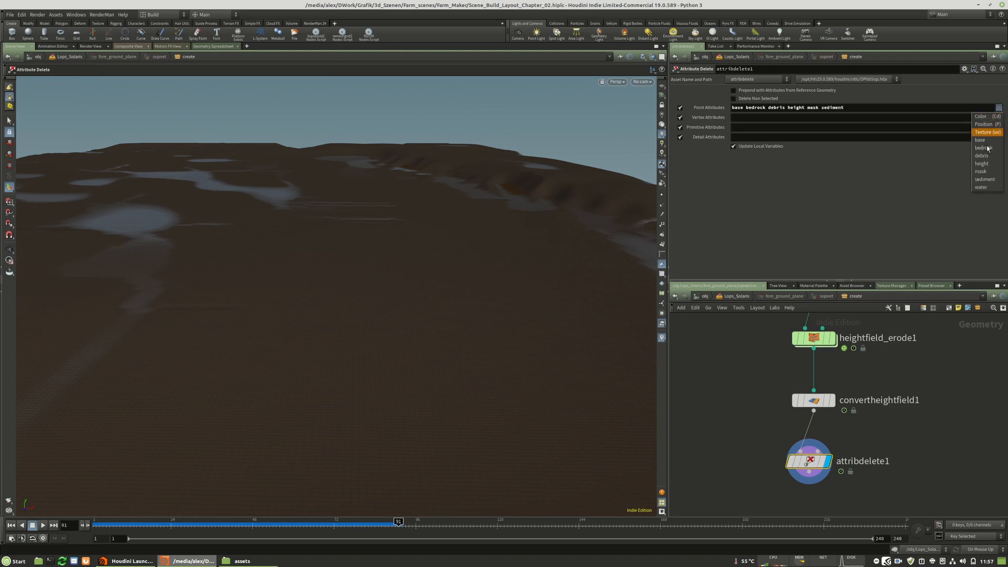
pyautogui.click(982, 188)
pyautogui.click(1001, 108)
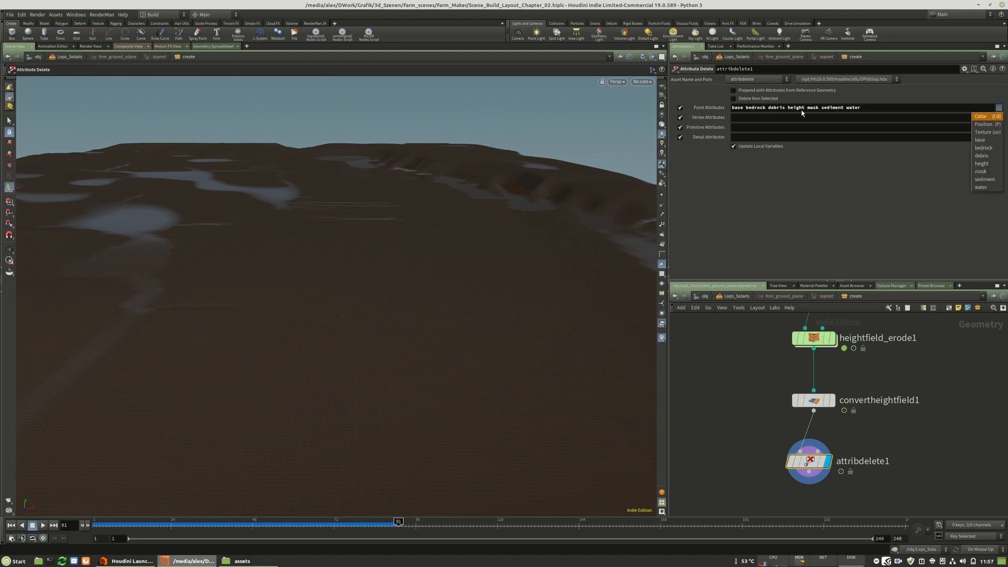
# Set attribdelete1 to also remove the detail attribute varmap and the primitive attribute name, and check its node information.
pyautogui.click(812, 462)
pyautogui.scroll(1, 811, 461)
pyautogui.middleClick(811, 460)
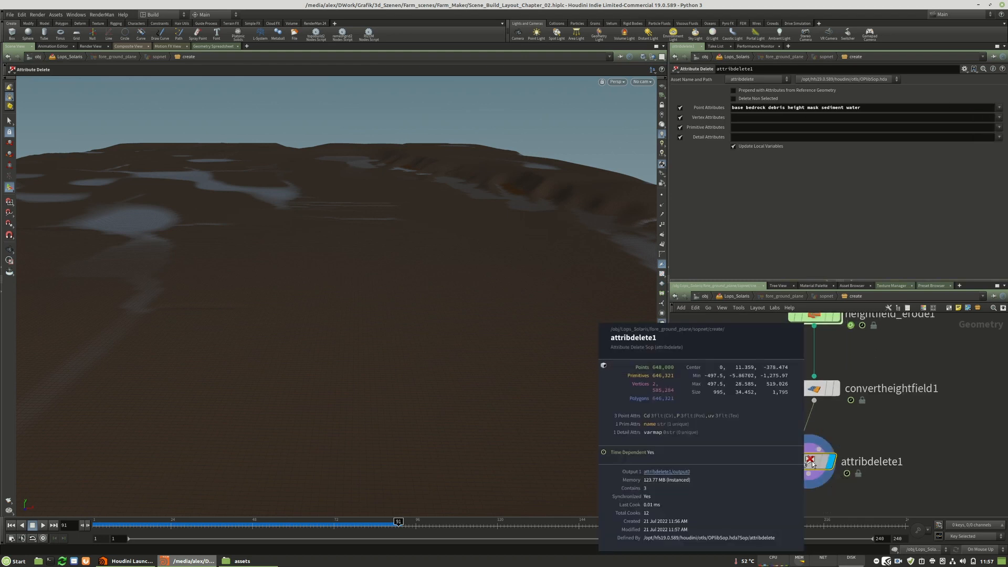
pyautogui.scroll(-1, 938, 407)
pyautogui.click(999, 137)
pyautogui.click(993, 146)
pyautogui.click(999, 127)
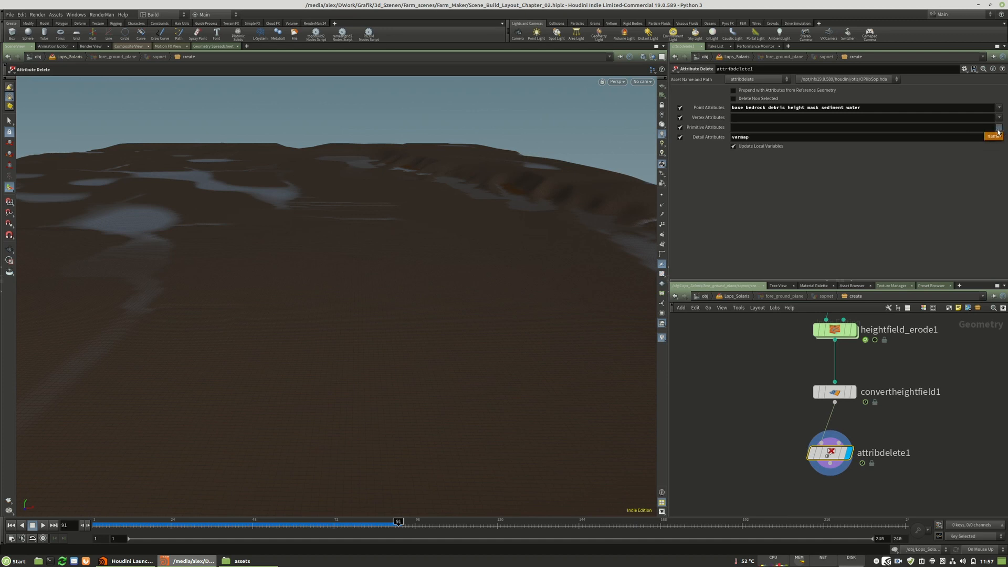
pyautogui.click(992, 136)
pyautogui.middleClick(834, 455)
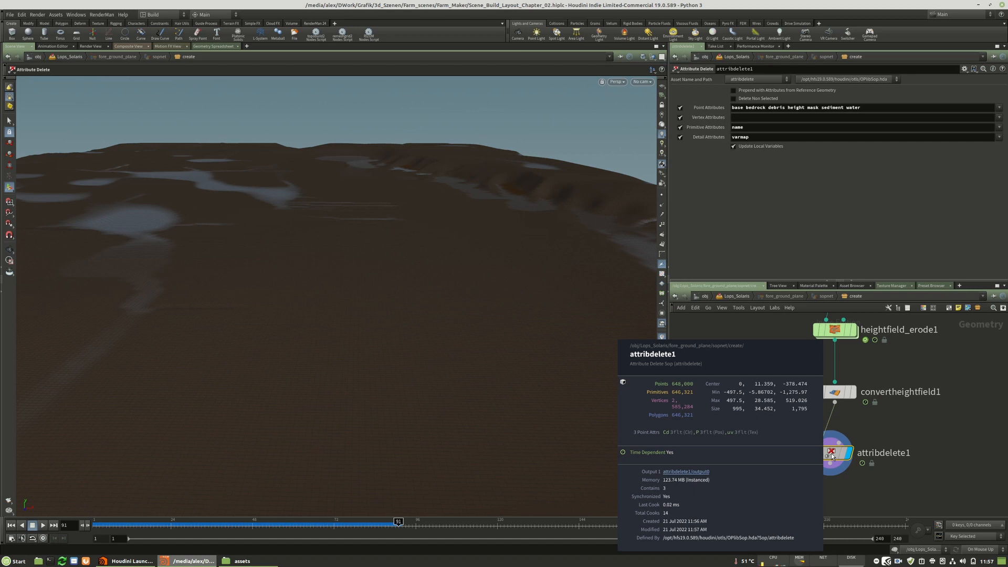
pyautogui.press('Escape')
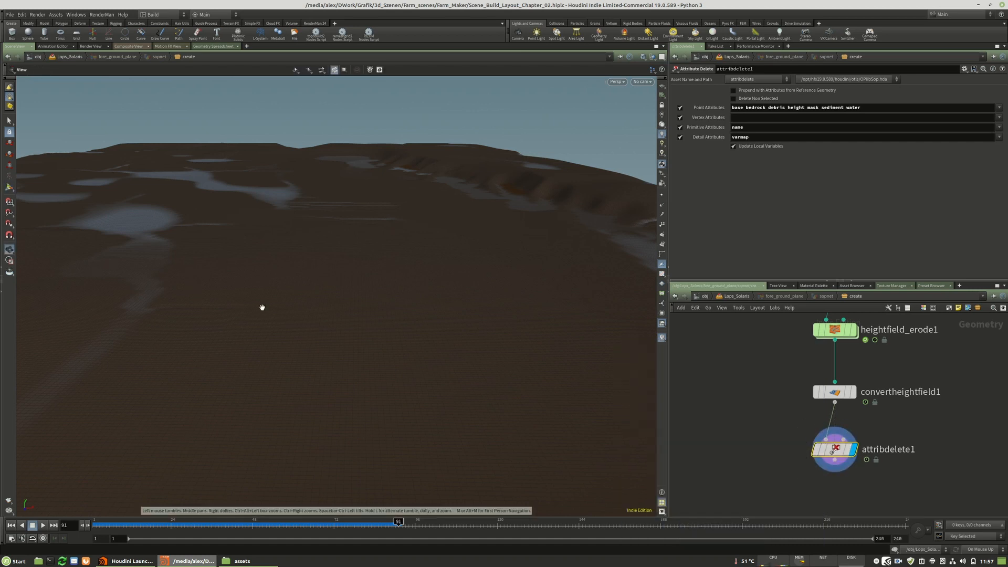
# Inspect the terrain's UV layout in the UV view and return to the perspective view.
pyautogui.hotkey('space', '5')
pyautogui.moveTo(850, 389)
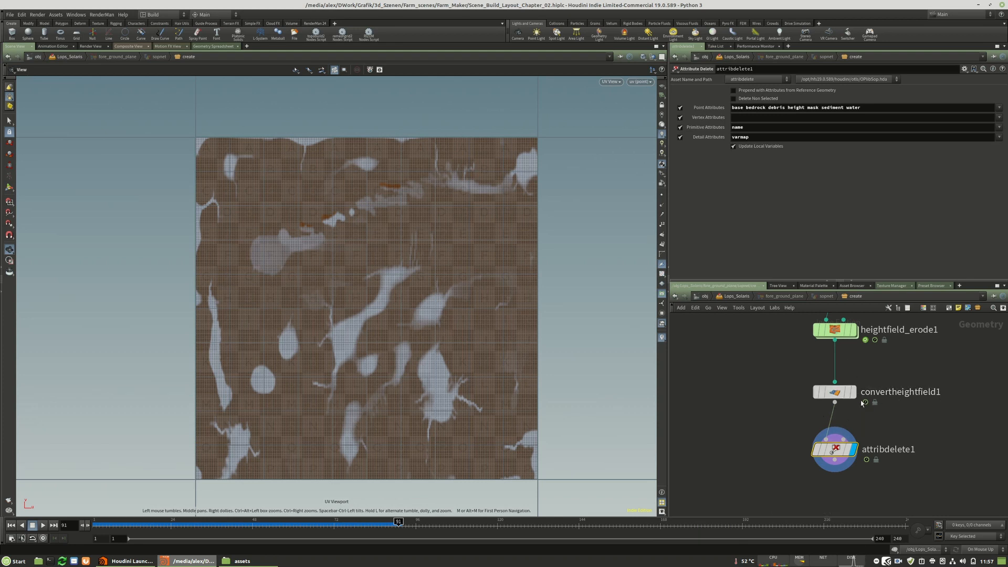
pyautogui.moveTo(304, 304); pyautogui.dragTo(401, 309, button='right')
pyautogui.moveTo(401, 309); pyautogui.dragTo(362, 317, button='middle')
pyautogui.moveTo(358, 338); pyautogui.dragTo(451, 325, button='right')
pyautogui.hotkey('space', '1')
pyautogui.moveTo(314, 325); pyautogui.dragTo(293, 320)
# Add an Attribute Blur node after attribdelete1, connect it and display it.
pyautogui.press('Tab')
pyautogui.write('attr')
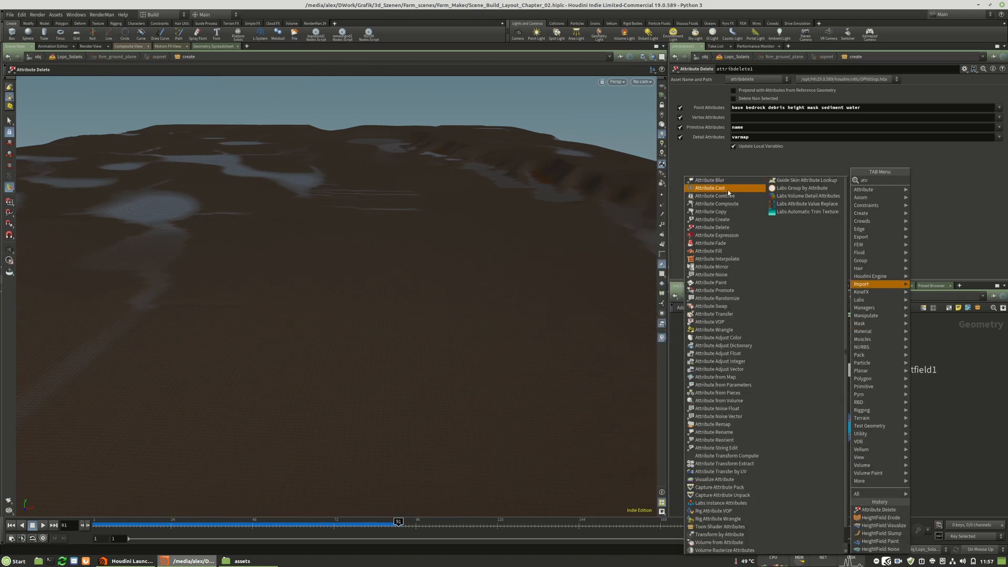
pyautogui.click(709, 180)
pyautogui.click(832, 475)
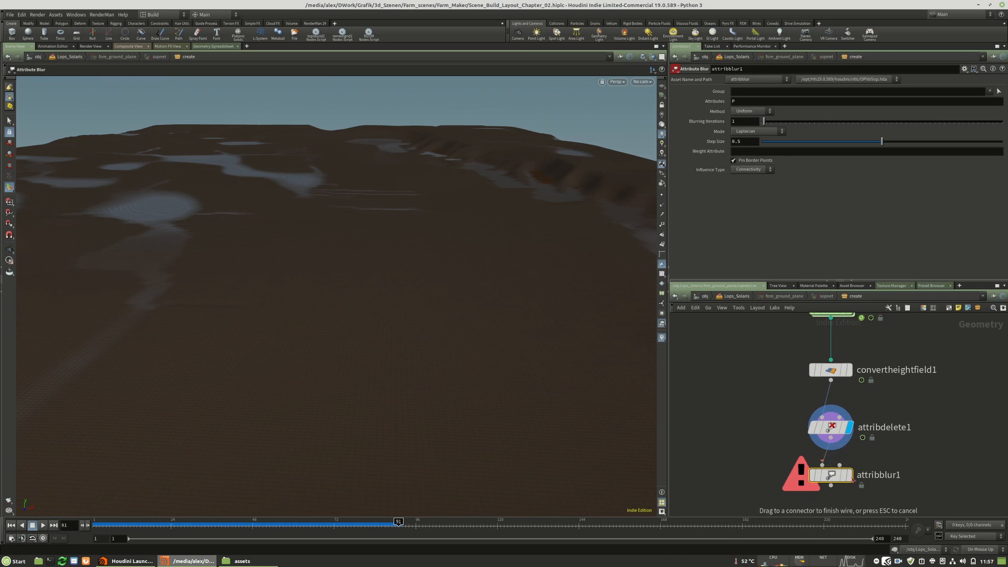
pyautogui.click(850, 477)
# Set attribblur1 to blur the Cd attribute with 100 blurring iterations.
pyautogui.click(992, 101)
pyautogui.write('Cd')
pyautogui.press('Return')
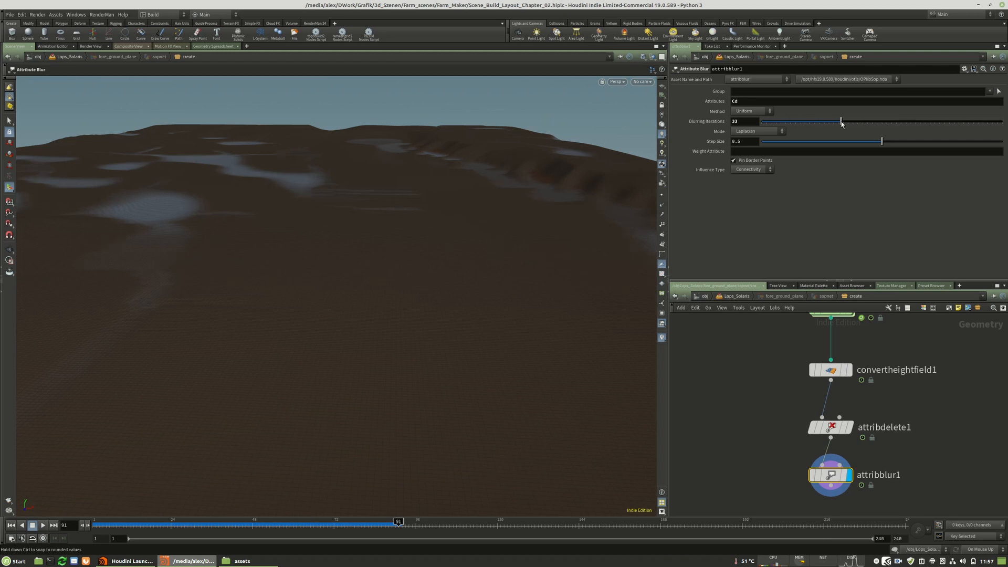
pyautogui.moveTo(906, 122)
pyautogui.mouseDown()
pyautogui.moveTo(974, 124)
pyautogui.moveTo(925, 126)
pyautogui.mouseUp()
pyautogui.keyDown('alt'); pyautogui.moveTo(302, 182); pyautogui.dragTo(316, 216); pyautogui.keyUp('alt')
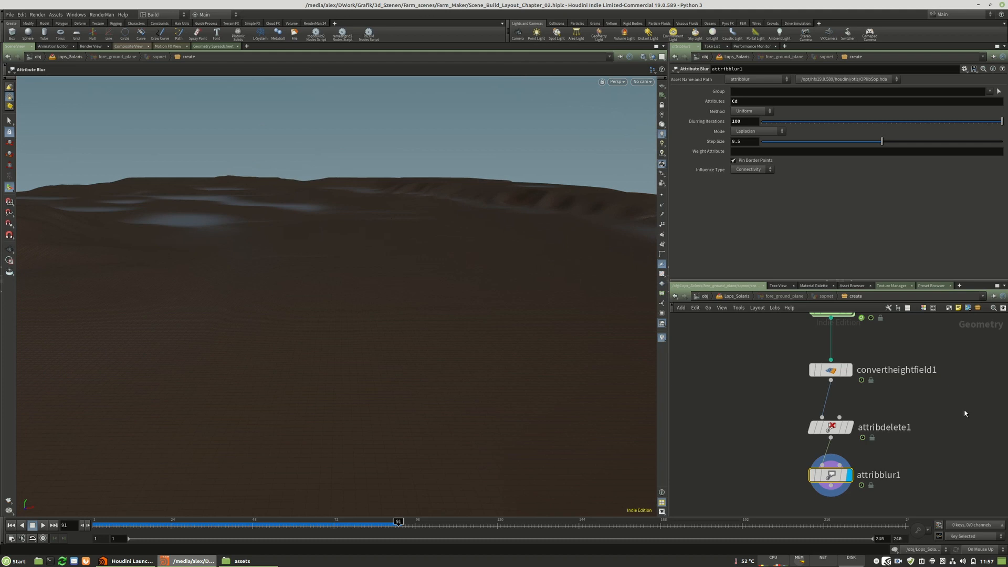
# Add a Color node after attribblur1, connect it and display it.
pyautogui.moveTo(876, 491); pyautogui.dragTo(868, 409, button='middle')
pyautogui.press('Tab')
pyautogui.write('colo')
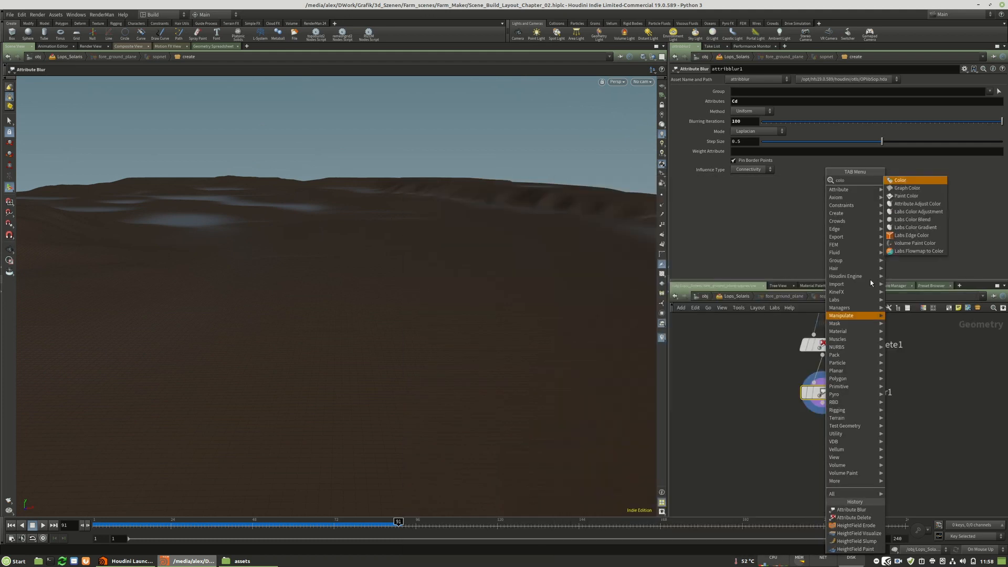
pyautogui.press('Return')
pyautogui.click(817, 440)
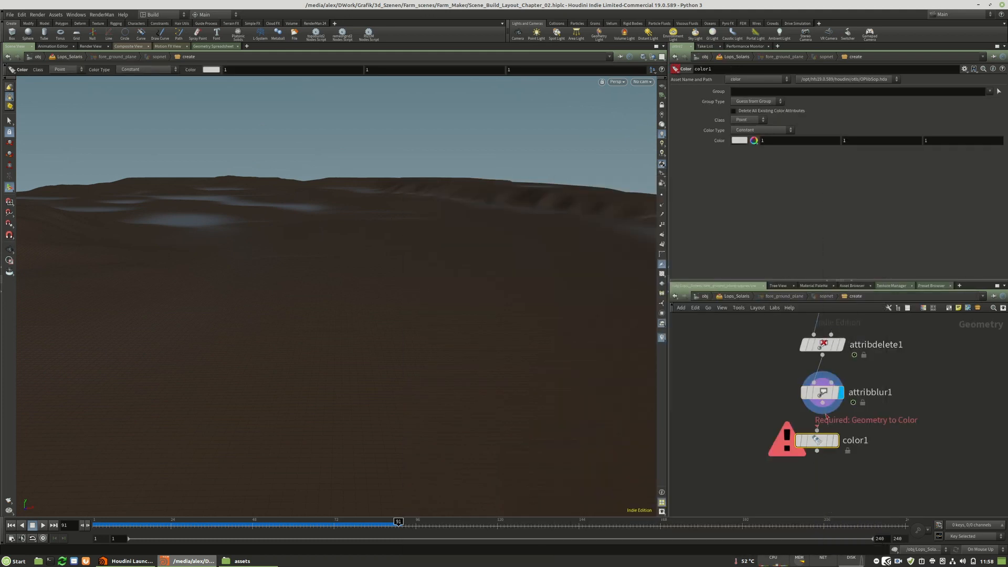
pyautogui.click(836, 443)
# Set the Color Type of color1 to Ramp from Attribute, driven by the point attribute Cd.
pyautogui.click(755, 121)
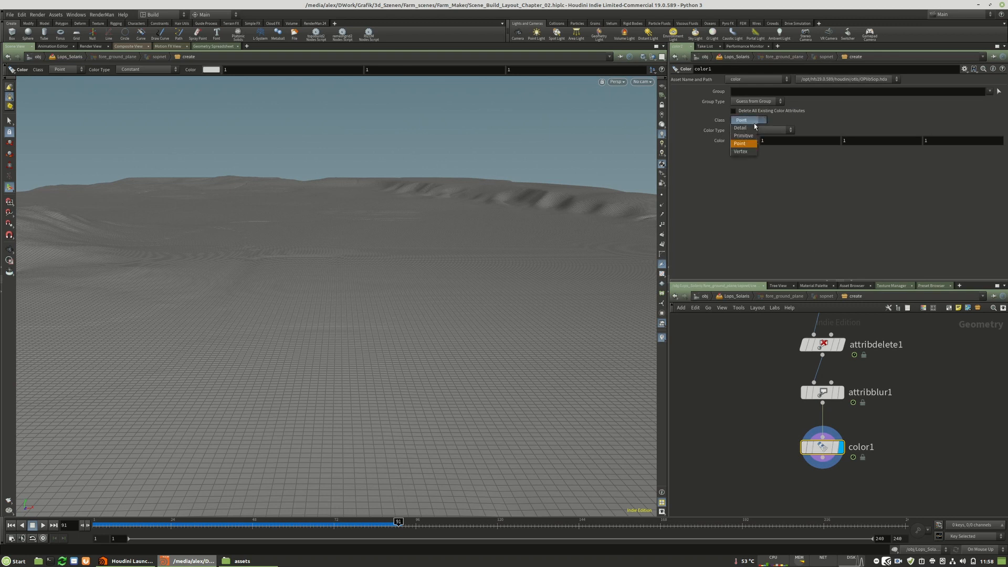
pyautogui.click(757, 123)
pyautogui.click(775, 130)
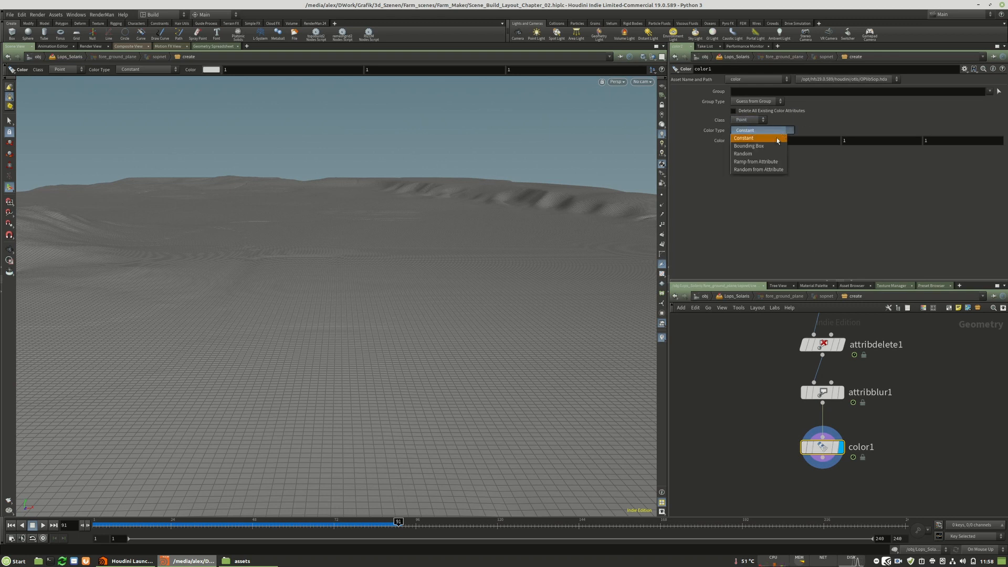
pyautogui.click(759, 162)
pyautogui.click(737, 139)
pyautogui.write('Dd')
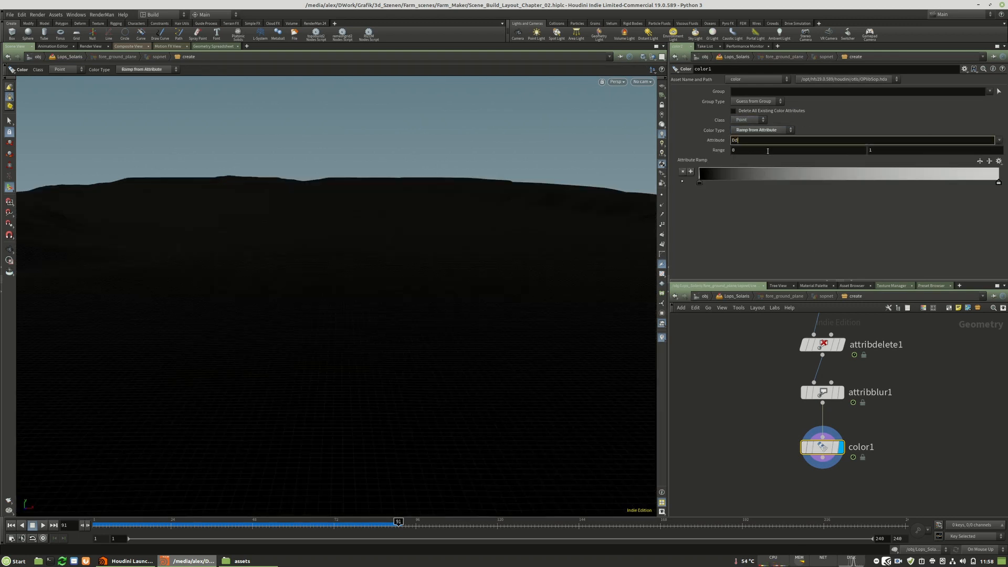
pyautogui.write('C')
pyautogui.press('Return')
pyautogui.click(796, 140)
pyautogui.write('d')
pyautogui.press('Return')
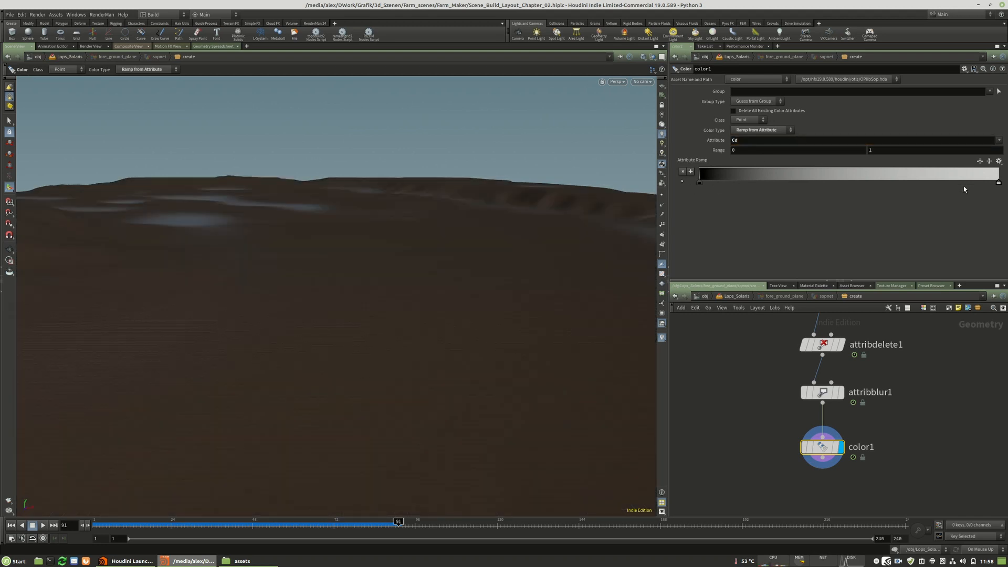
# Set both ends of color1's attribute ramp to the orange swatch with RGB 0.5, 0.25, 0.
pyautogui.doubleClick(699, 183)
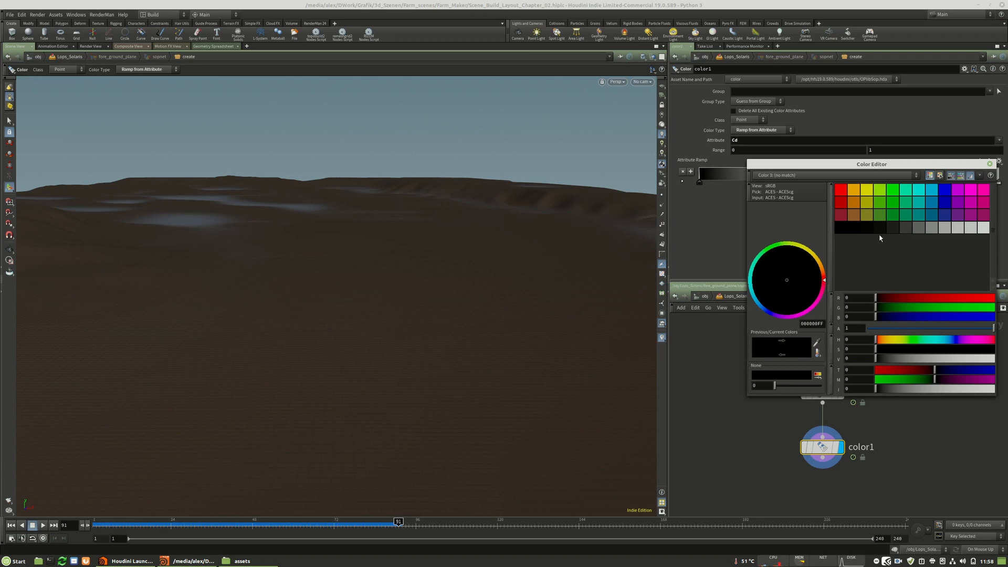
pyautogui.click(855, 206)
pyautogui.click(989, 165)
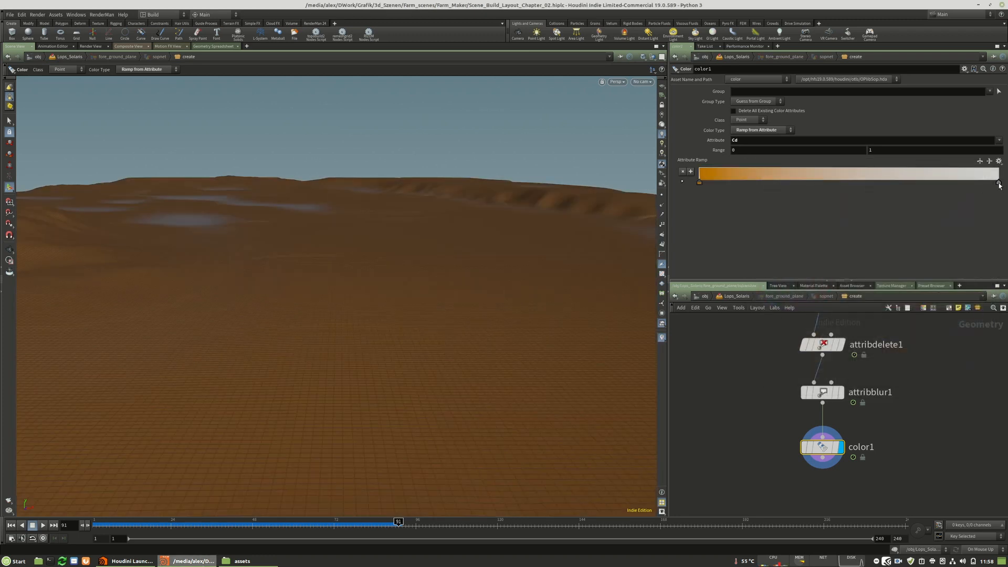
pyautogui.doubleClick(998, 183)
pyautogui.click(855, 203)
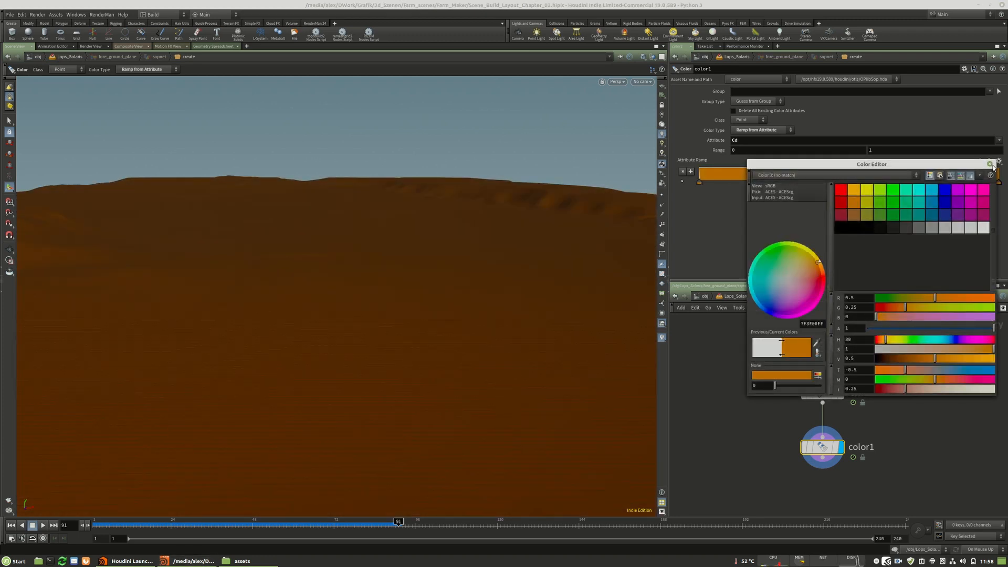
pyautogui.click(990, 164)
# Mute the ramp's start colour to a greyish brown with saturation about 0.33 and value about 0.28.
pyautogui.doubleClick(699, 183)
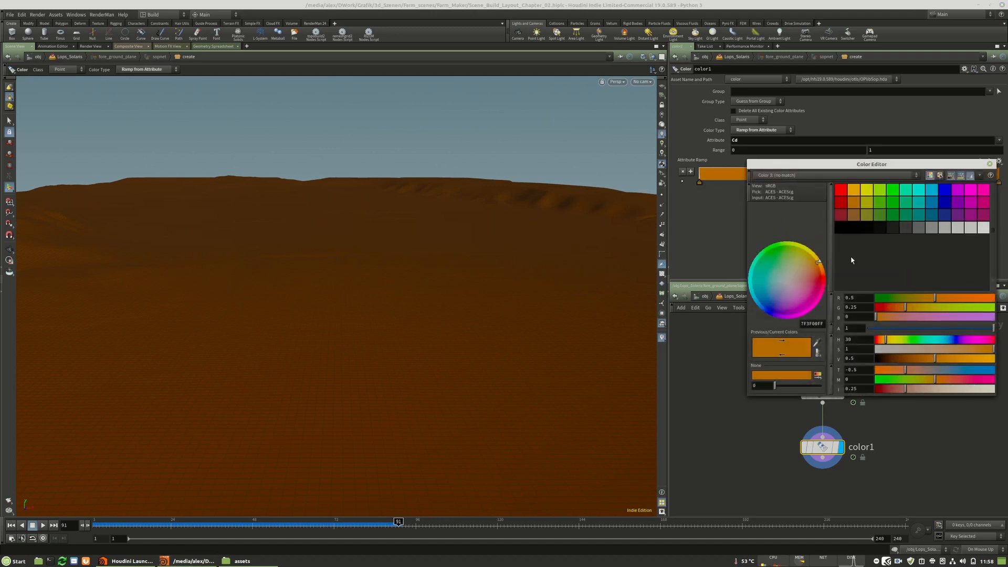
pyautogui.click(899, 349)
pyautogui.click(904, 360)
pyautogui.click(903, 361)
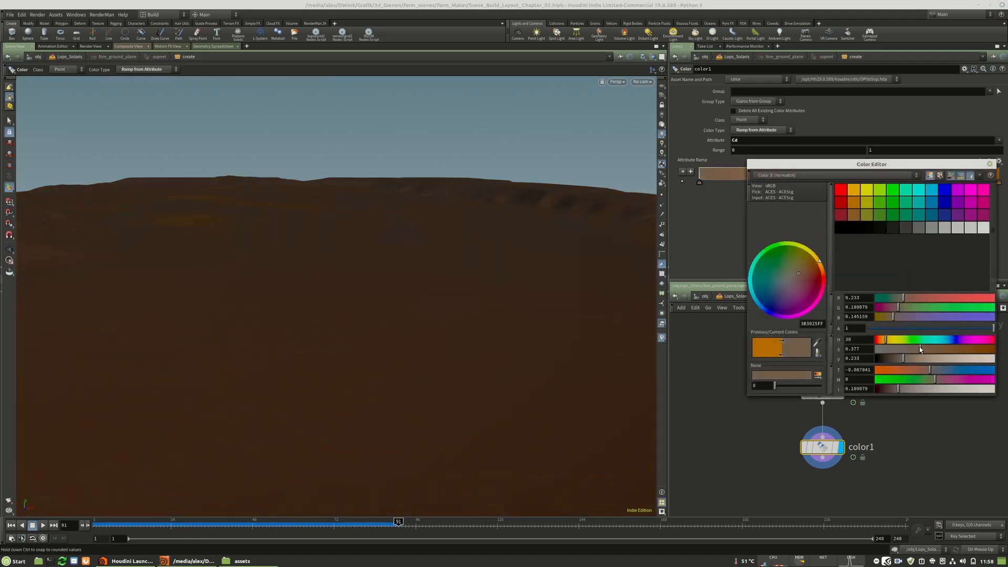
pyautogui.click(916, 348)
pyautogui.click(909, 360)
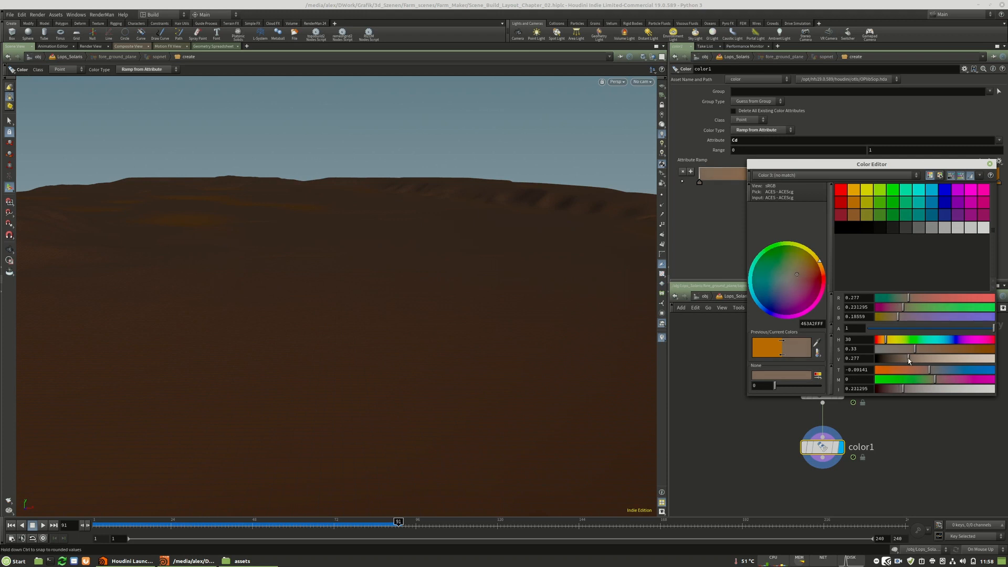
pyautogui.click(990, 164)
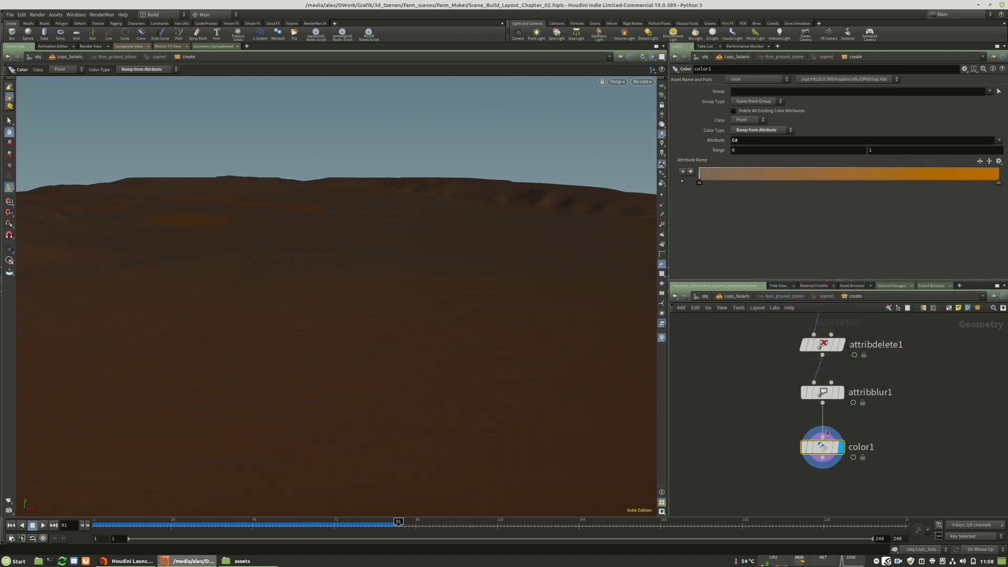
pyautogui.doubleClick(699, 183)
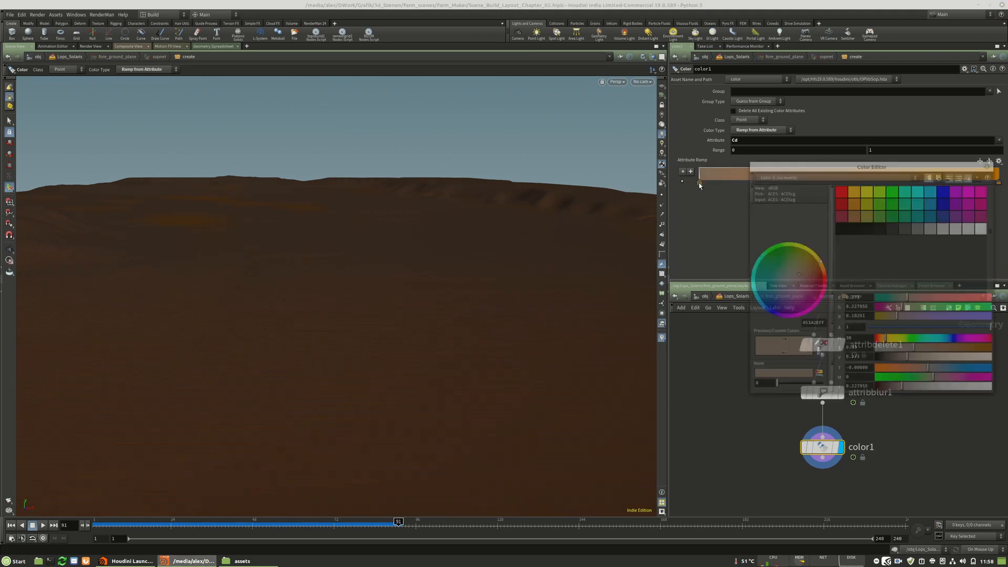
pyautogui.click(992, 164)
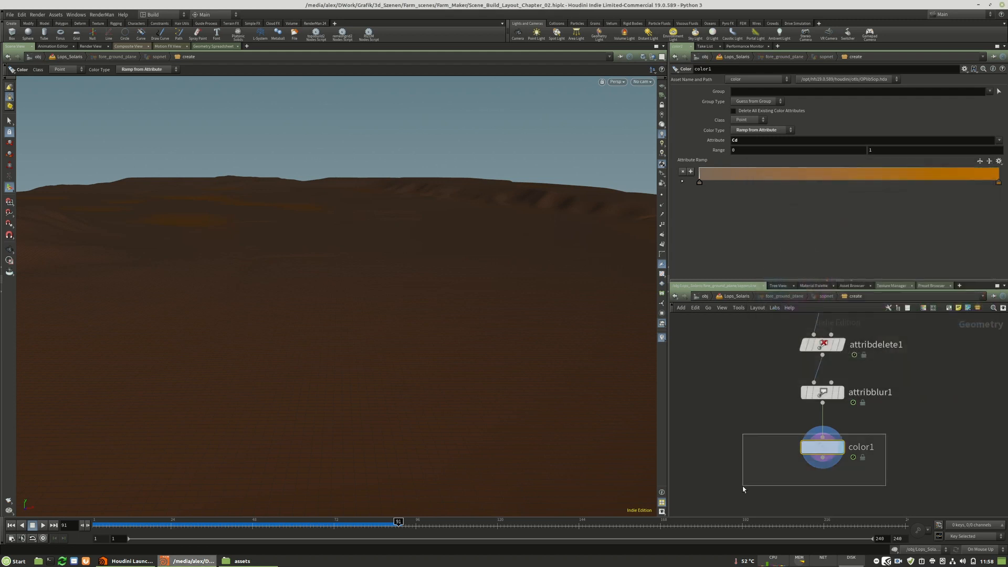
# Replace color1 with a fresh Color node connected after attribblur1 and display it.
pyautogui.press('Delete')
pyautogui.press('Tab')
pyautogui.write('col')
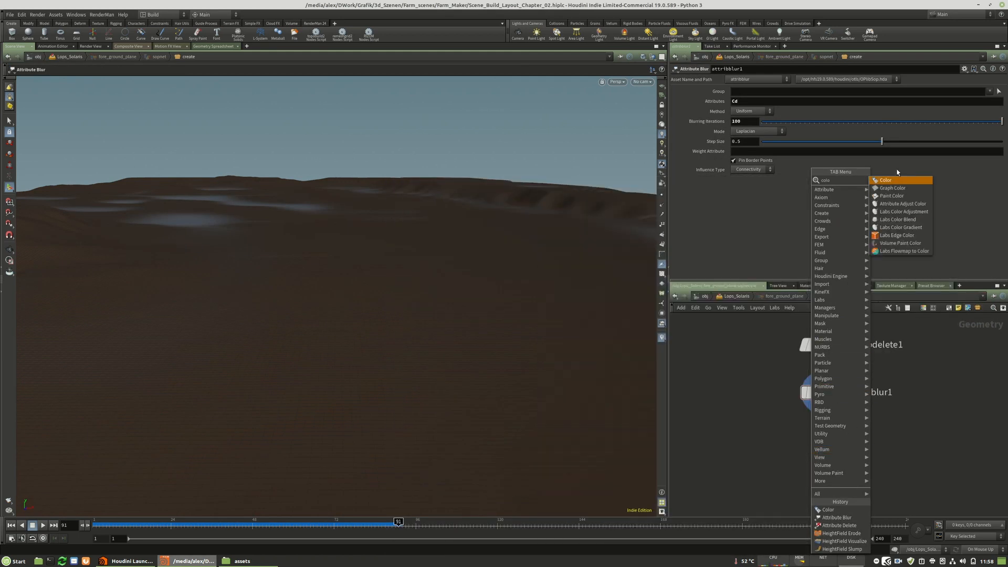
pyautogui.press('Return')
pyautogui.click(820, 441)
pyautogui.click(841, 447)
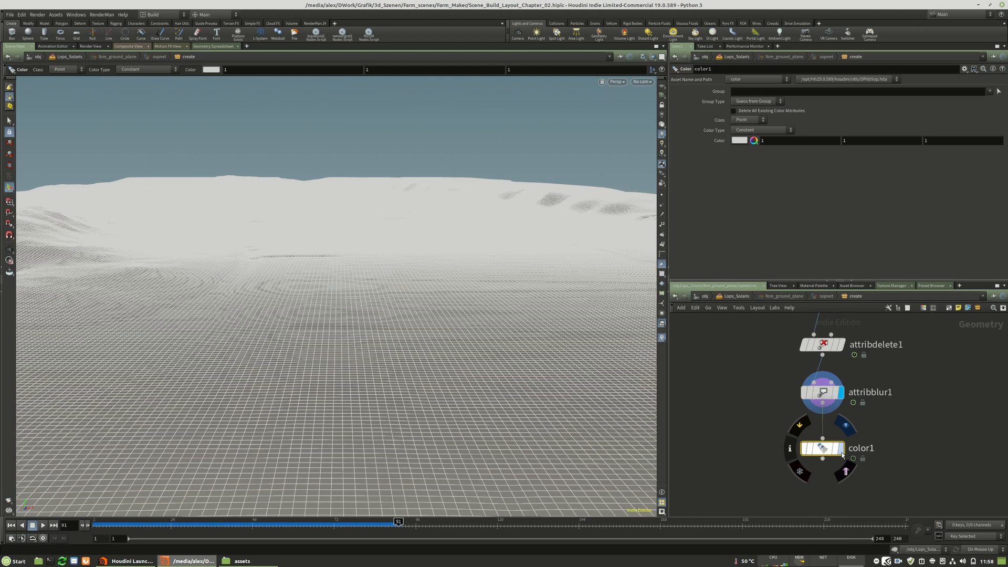
# Try the Random colour type on the new Color node, and switch it to Ramp from Attribute using Cd.
pyautogui.click(759, 120)
pyautogui.click(758, 122)
pyautogui.click(770, 129)
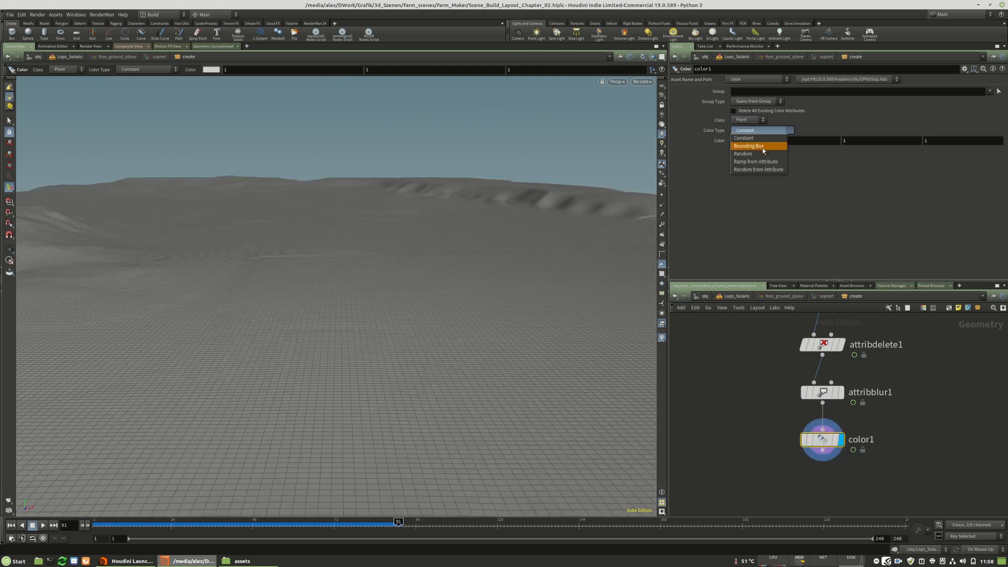
pyautogui.click(758, 154)
pyautogui.click(765, 132)
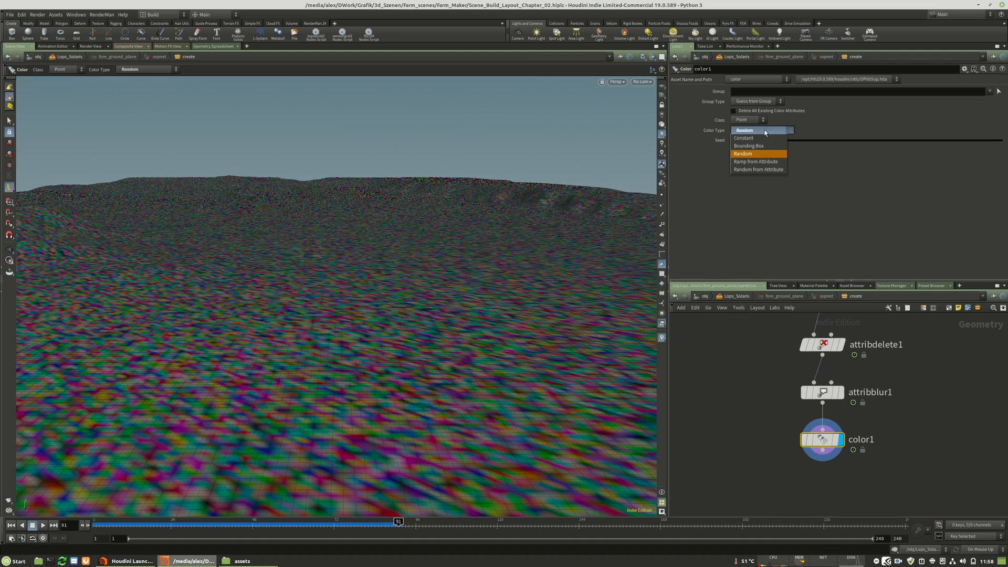
pyautogui.click(760, 162)
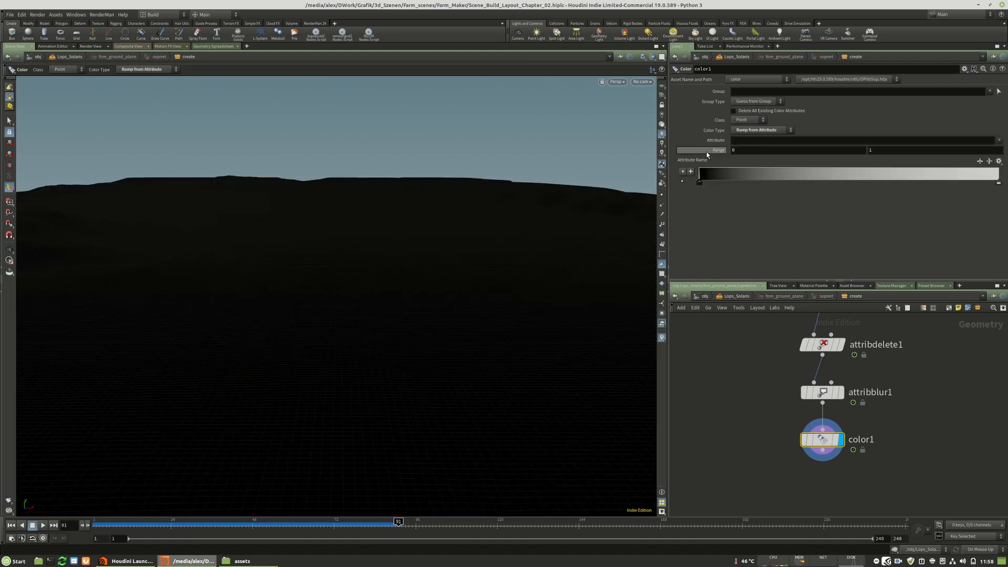
pyautogui.click(747, 141)
pyautogui.write('Cd')
pyautogui.press('Return')
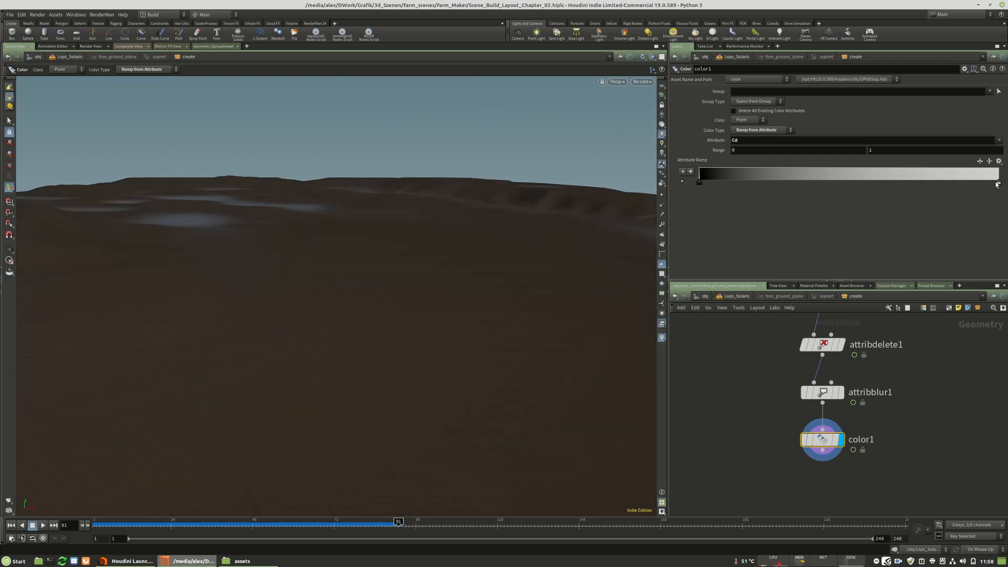
# Examine the ramped terrain colours from above and the node information of color1.
pyautogui.click(741, 113)
pyautogui.click(748, 109)
pyautogui.press('Escape')
pyautogui.moveTo(313, 218); pyautogui.dragTo(315, 338)
pyautogui.click(775, 102)
pyautogui.click(775, 109)
pyautogui.click(786, 114)
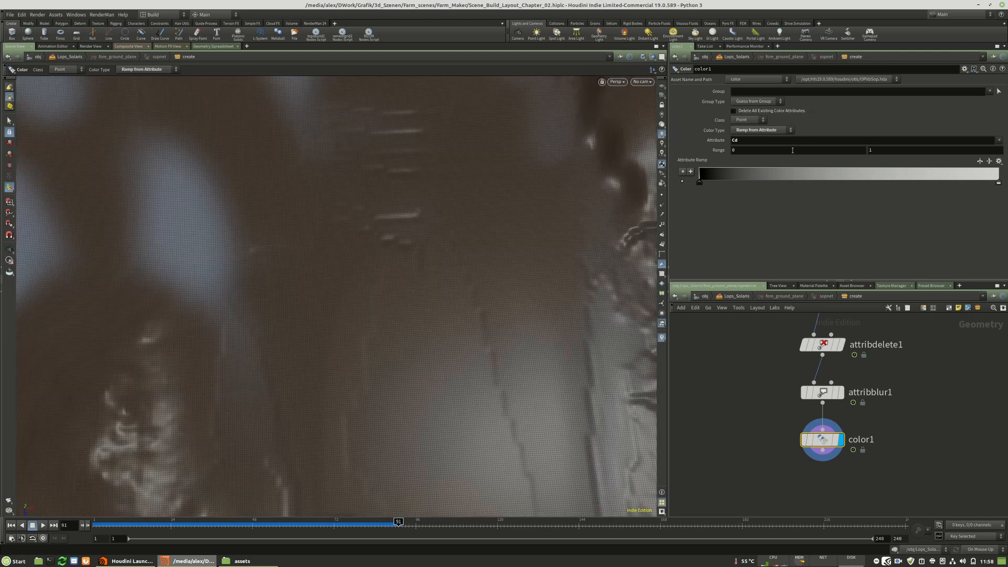
pyautogui.middleClick(828, 448)
pyautogui.moveTo(840, 435)
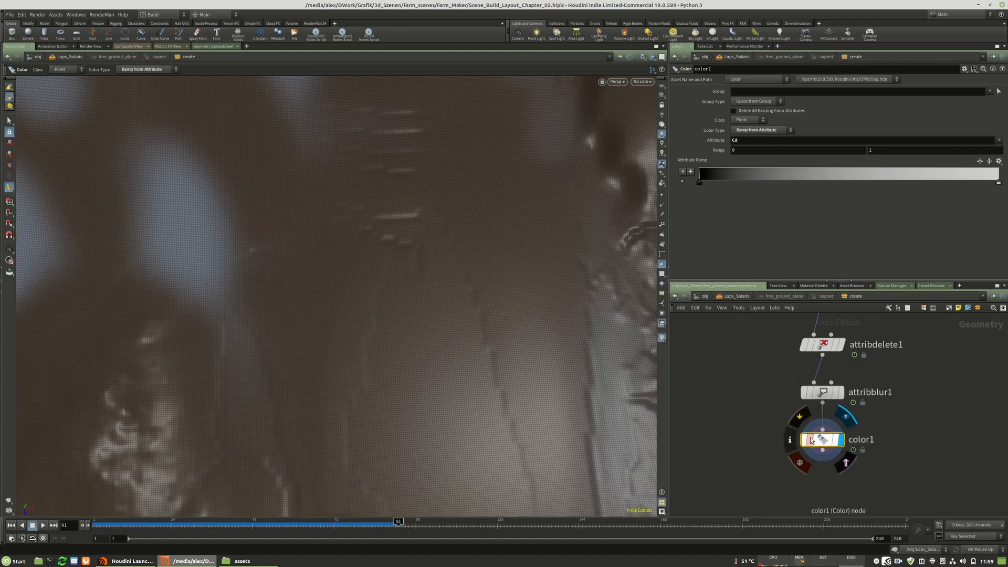
# Try Cd.x as color1's ramp attribute before restoring Cd, and delete the Color node.
pyautogui.click(748, 139)
pyautogui.write('.x')
pyautogui.press('Return')
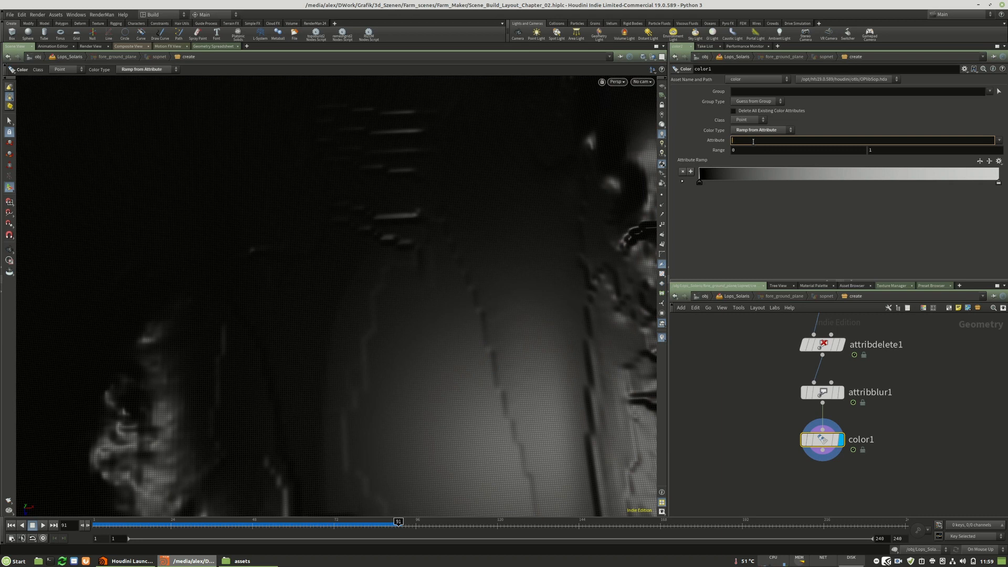
pyautogui.press('Return')
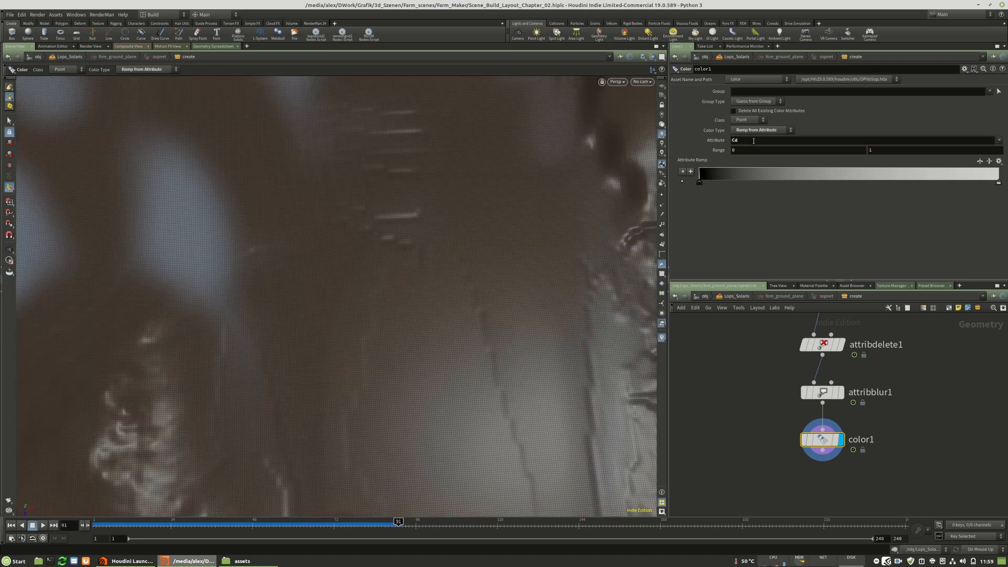
pyautogui.moveTo(873, 432); pyautogui.dragTo(873, 450)
pyautogui.press('Delete')
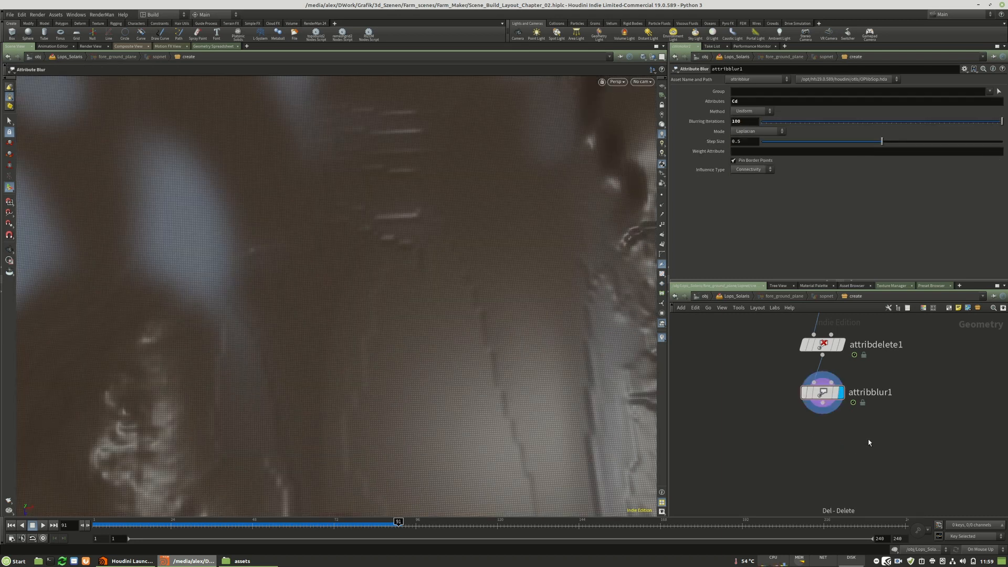
# Add a Point VOP node after attribblur1 and enter its VEX network.
pyautogui.press('Tab')
pyautogui.write('vop')
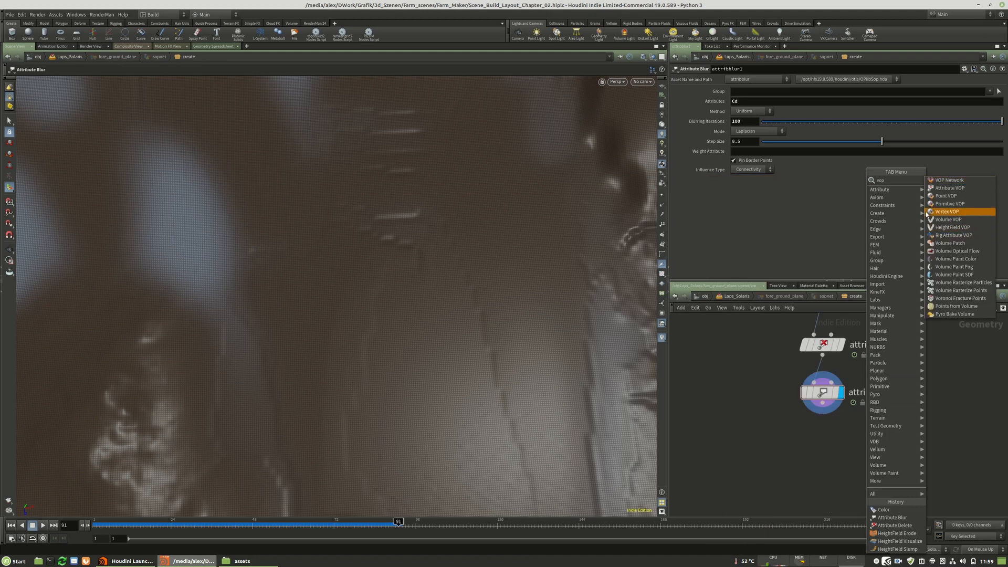
pyautogui.click(946, 196)
pyautogui.click(823, 450)
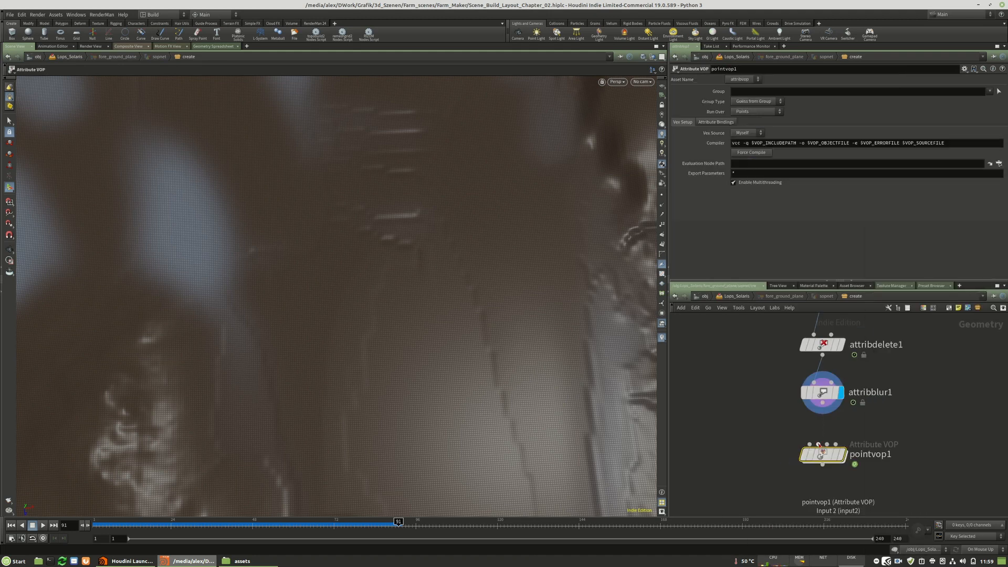
pyautogui.click(824, 449)
pyautogui.doubleClick(824, 449)
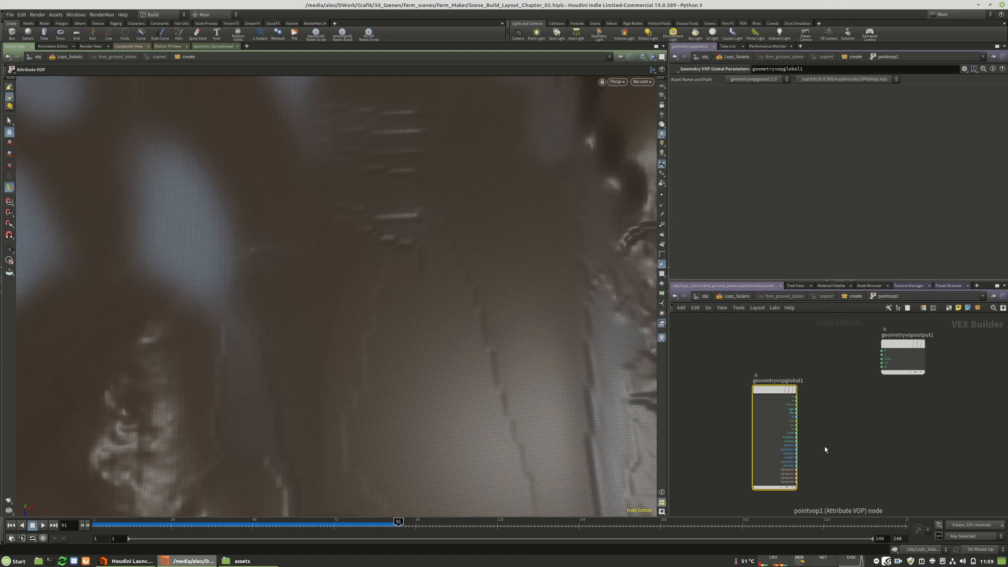
# Add a Luminance node between the global and output nodes, and feed the global Cd into its rgb input.
pyautogui.moveTo(777, 393); pyautogui.dragTo(744, 393)
pyautogui.moveTo(918, 361); pyautogui.dragTo(923, 372)
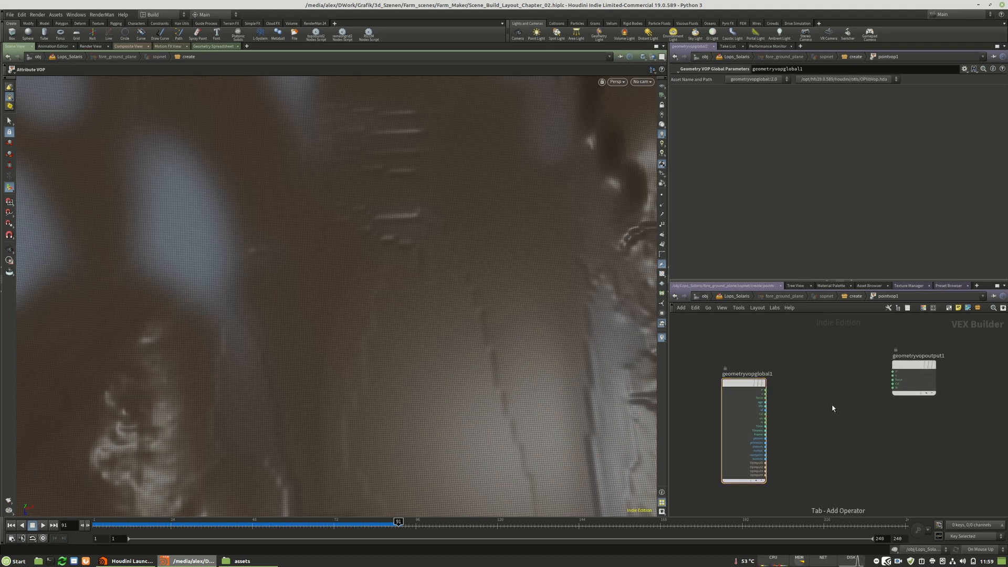
pyautogui.press('Tab')
pyautogui.write('lum')
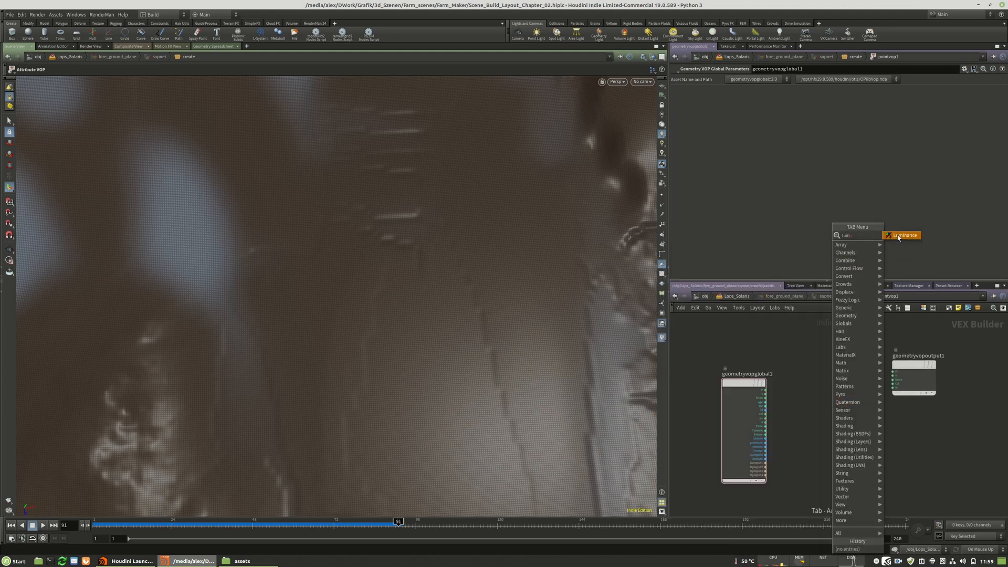
pyautogui.press('Return')
pyautogui.click(804, 400)
pyautogui.scroll(2, 814, 422)
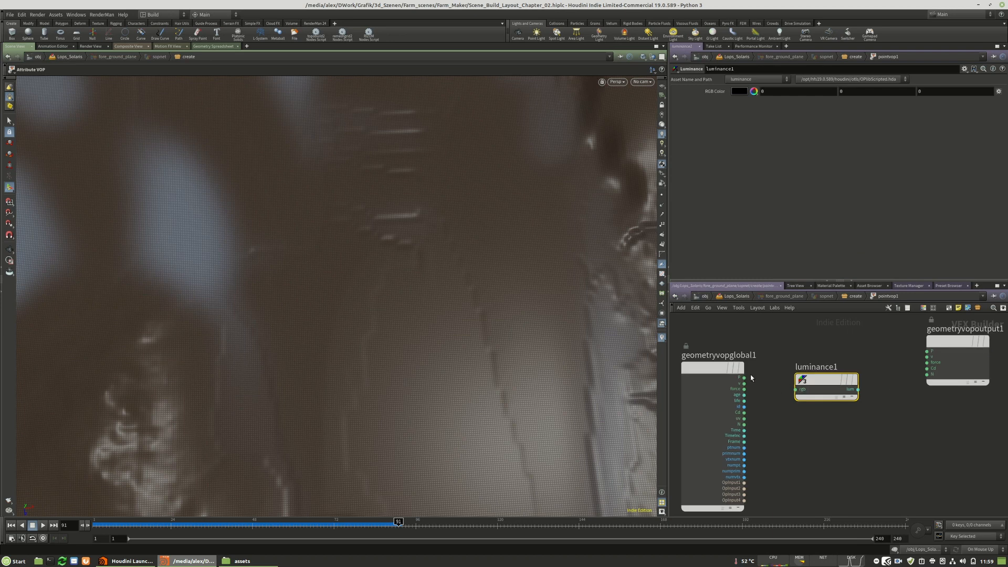
pyautogui.moveTo(744, 412); pyautogui.dragTo(797, 389)
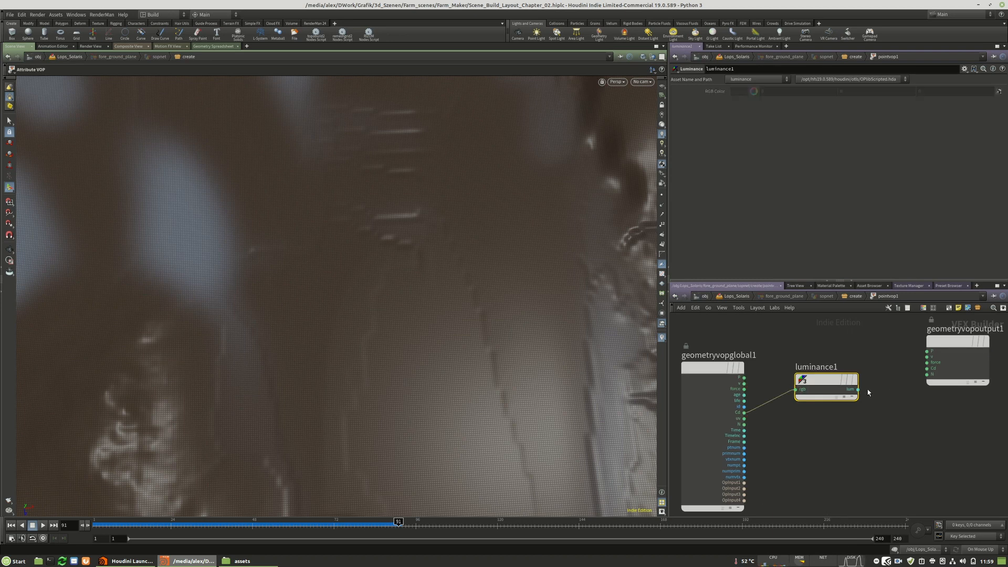
# Add a Float to Vector node, feed the luminance into all three components, and connect its vector output to the output node's Cd.
pyautogui.moveTo(945, 353); pyautogui.dragTo(882, 377, button='middle')
pyautogui.moveTo(882, 377); pyautogui.dragTo(923, 396)
pyautogui.press('Tab')
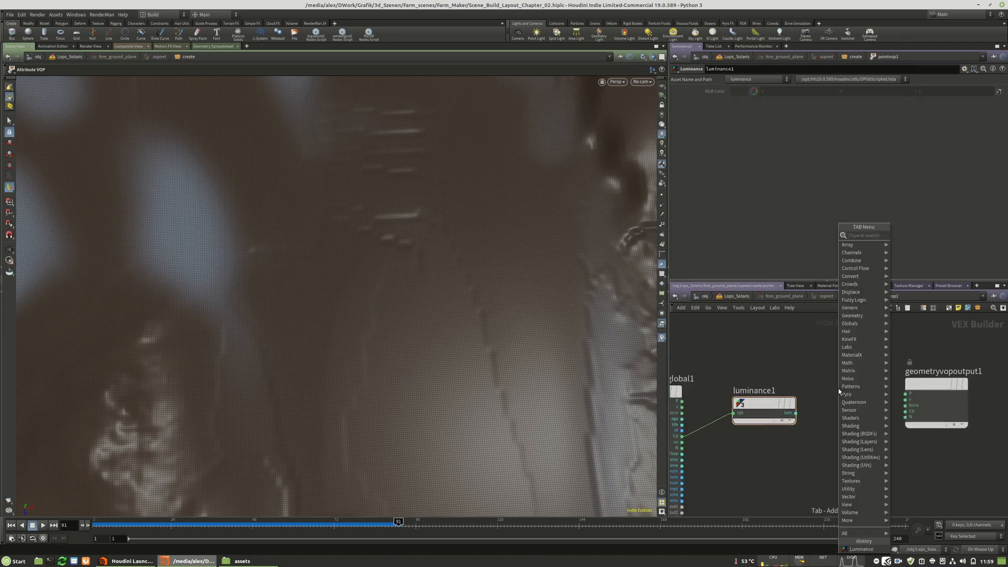
pyautogui.write('floa')
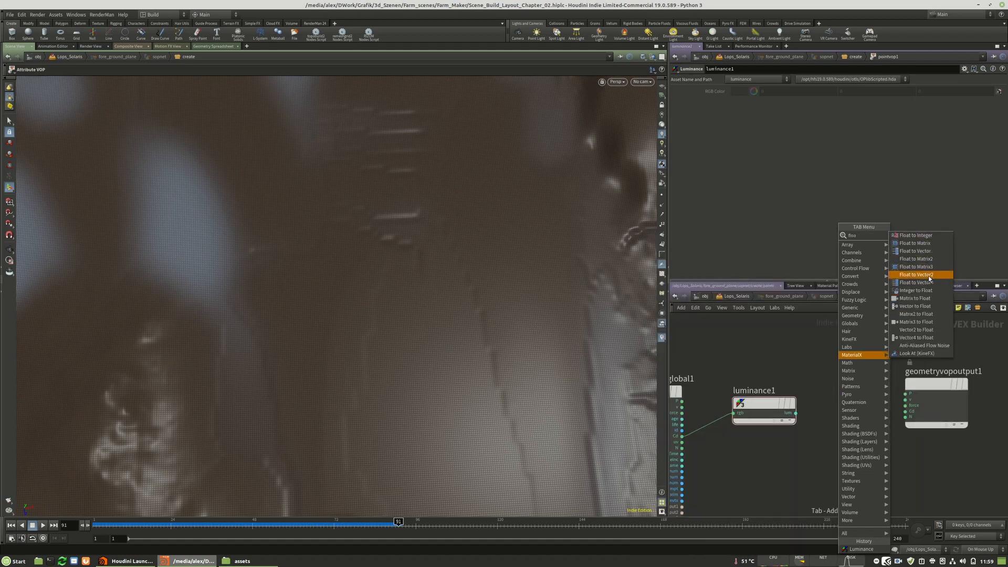
pyautogui.press('Up')
pyautogui.press('Up')
pyautogui.press('Up')
pyautogui.press('Return')
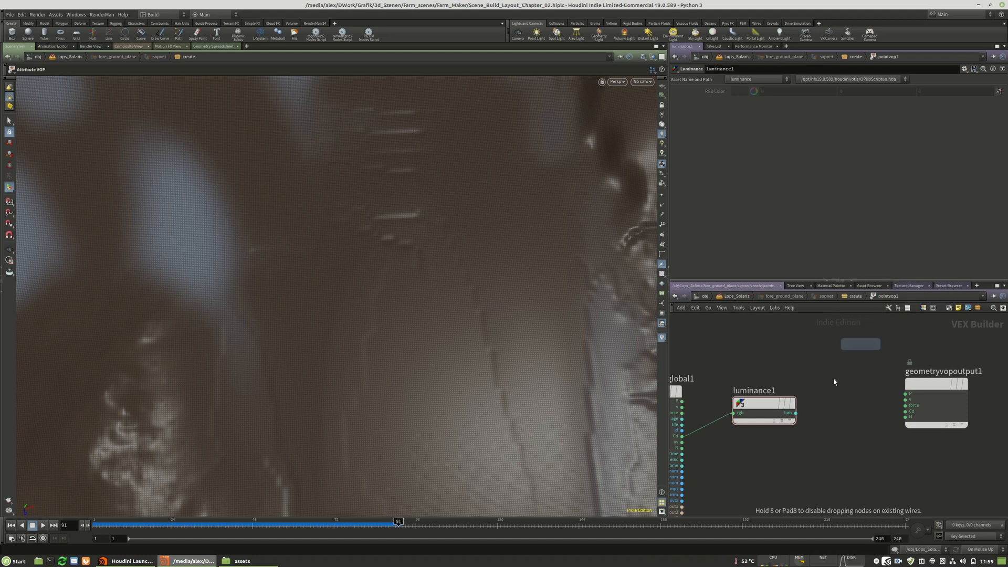
pyautogui.click(840, 393)
pyautogui.click(796, 413)
pyautogui.click(818, 407)
pyautogui.click(817, 412)
pyautogui.click(796, 413)
pyautogui.click(817, 418)
pyautogui.click(879, 407)
pyautogui.click(909, 412)
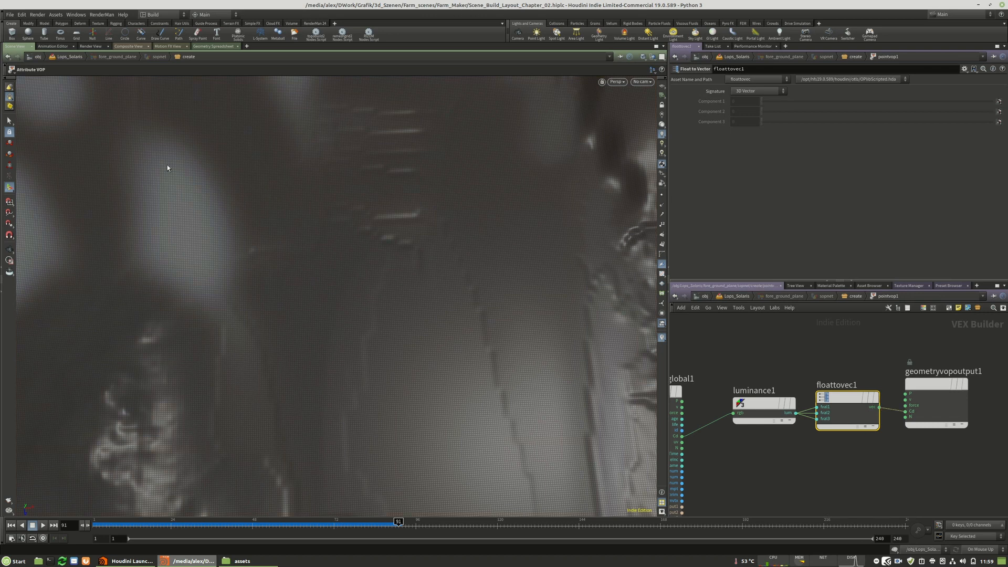
# Return to the geometry network and add a Color node after pointvop1, displaying its result.
pyautogui.press('u')
pyautogui.keyDown('alt'); pyautogui.moveTo(184, 268); pyautogui.dragTo(265, 229, button='right'); pyautogui.keyUp('alt')
pyautogui.keyDown('alt'); pyautogui.moveTo(265, 230); pyautogui.dragTo(396, 261); pyautogui.keyUp('alt')
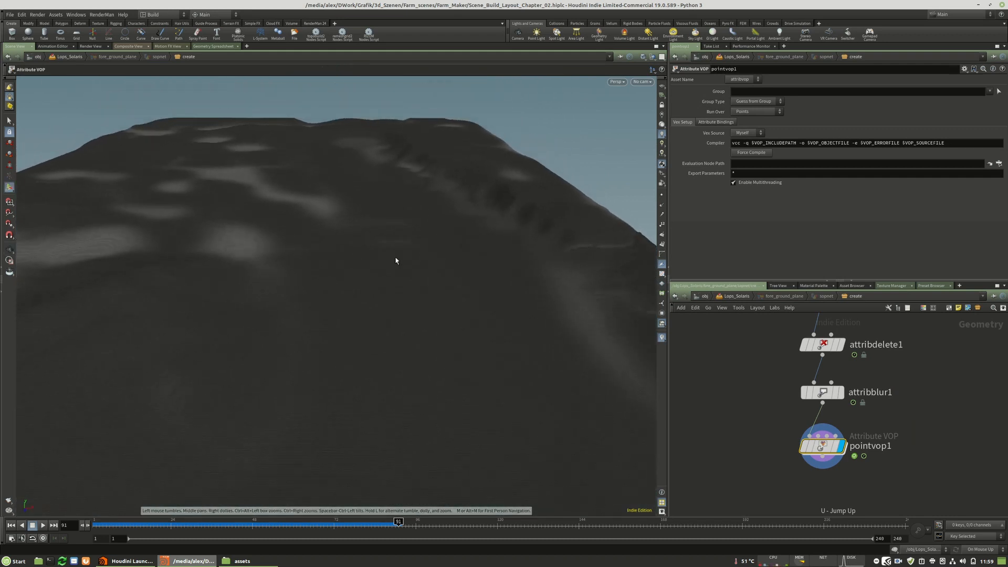
pyautogui.press('Tab')
pyautogui.write('c')
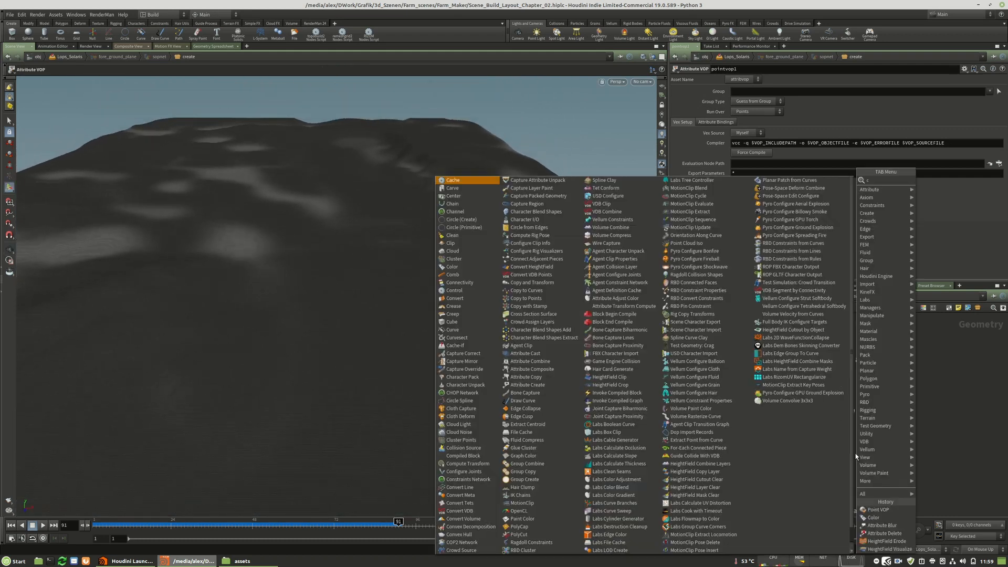
pyautogui.click(873, 518)
pyautogui.moveTo(828, 450); pyautogui.dragTo(829, 423)
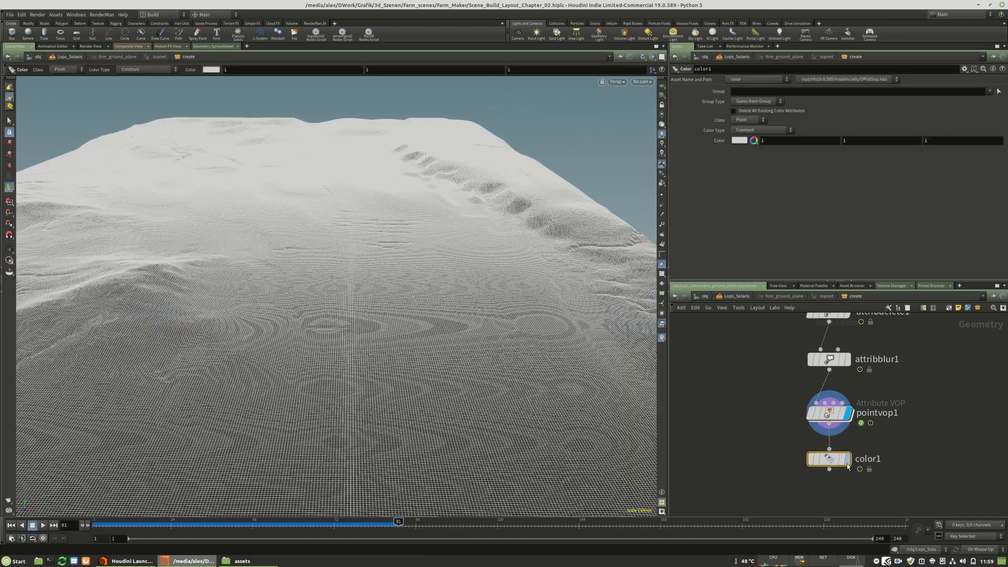
pyautogui.click(847, 459)
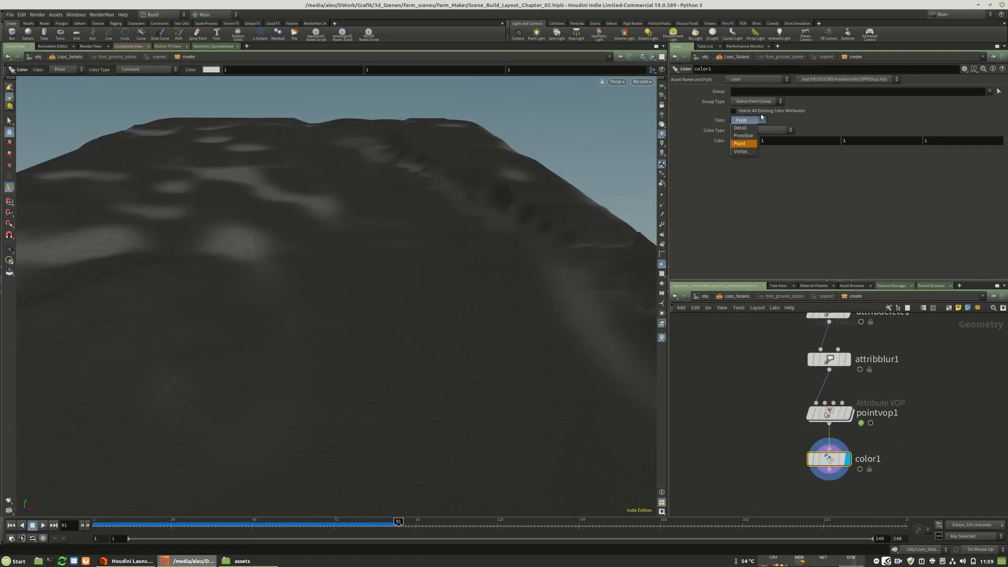
# Set color1's colour type to Ramp from Attribute with Cd as the attribute.
pyautogui.click(751, 130)
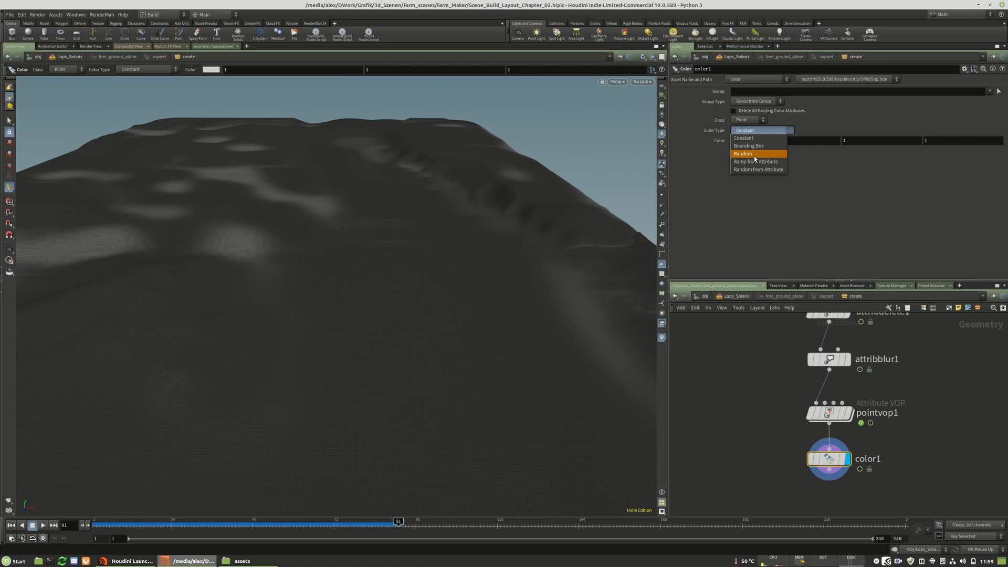
pyautogui.click(756, 162)
pyautogui.click(767, 139)
pyautogui.write('Cd')
pyautogui.press('Return')
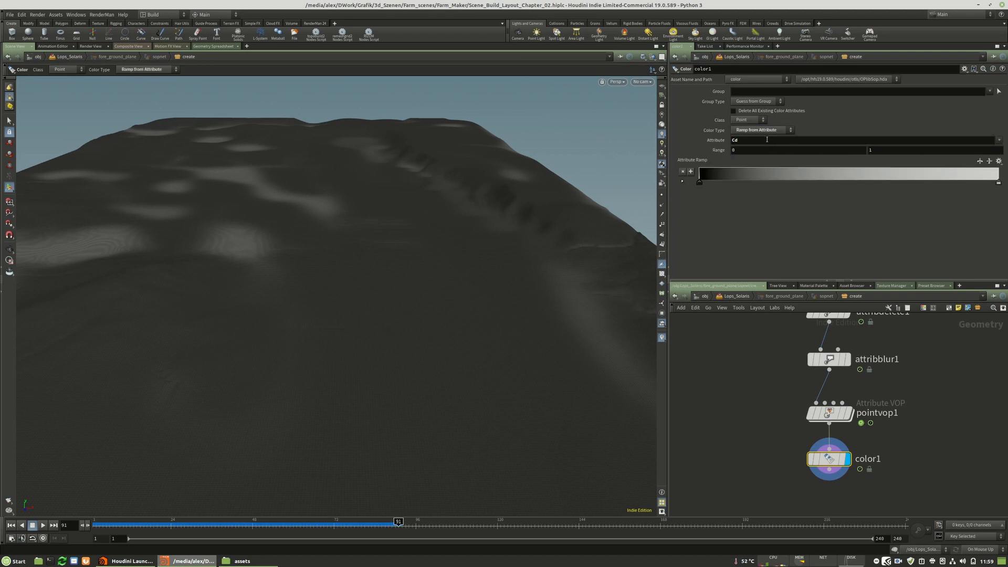
# Colour the end key of color1's ramp orange (0.5, 0.25, 0) and delete the black start key.
pyautogui.doubleClick(998, 183)
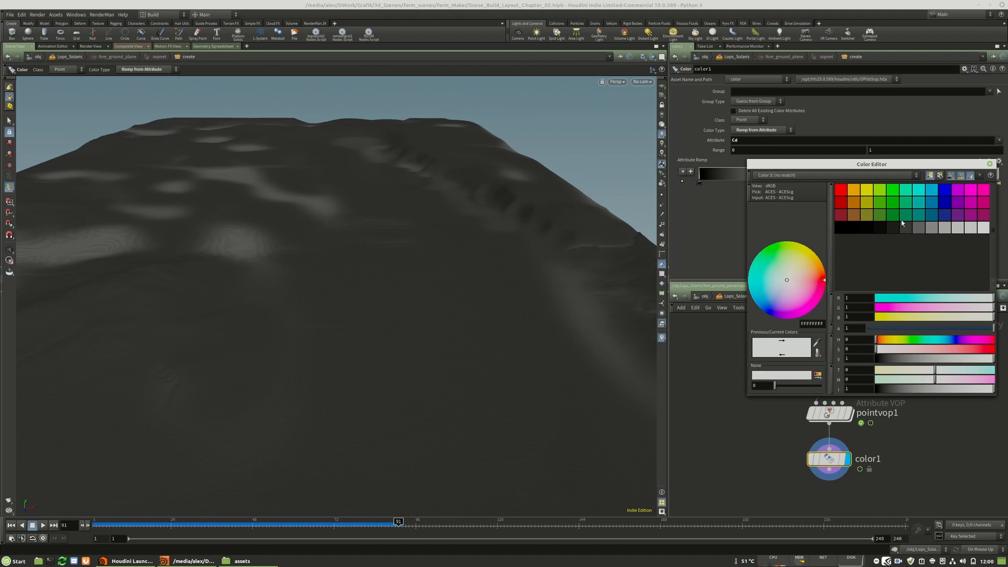
pyautogui.click(854, 201)
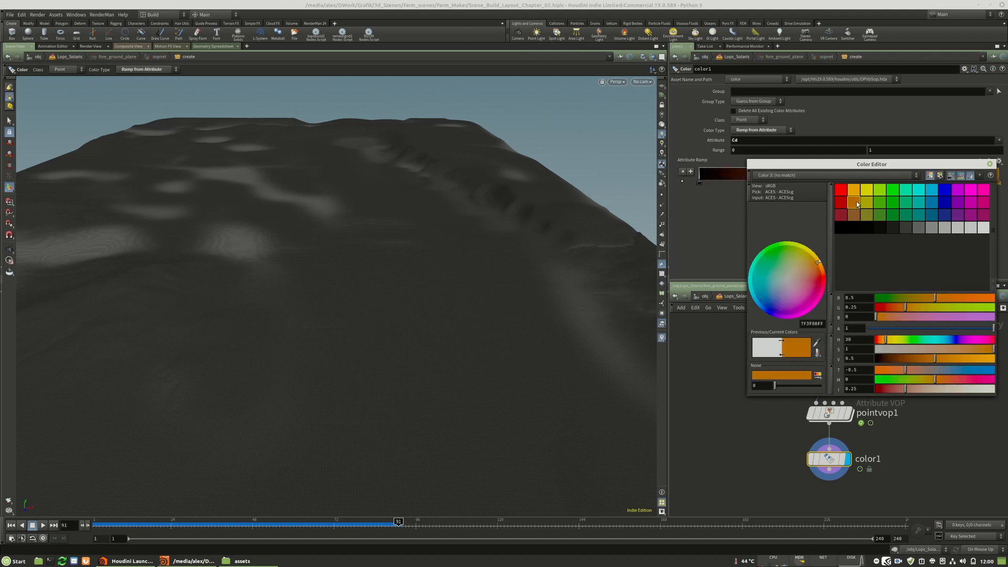
pyautogui.click(989, 164)
pyautogui.press('Delete')
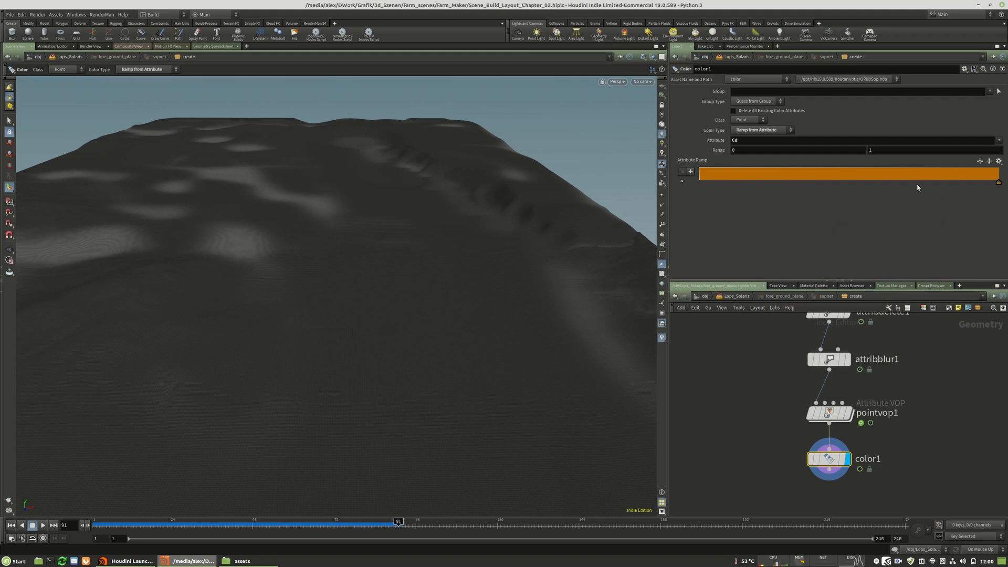
pyautogui.moveTo(831, 460); pyautogui.dragTo(831, 465)
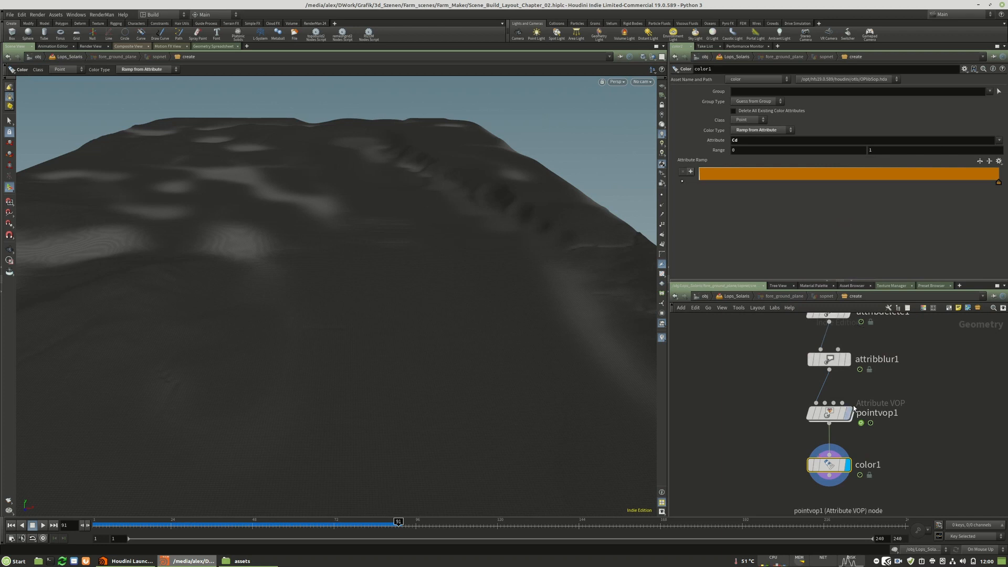
# Compare the terrain colours at attribblur1 and pointvop1 by displaying each node in turn.
pyautogui.click(849, 414)
pyautogui.click(830, 413)
pyautogui.moveTo(878, 380); pyautogui.dragTo(856, 420, button='middle')
pyautogui.click(829, 443)
pyautogui.click(819, 443)
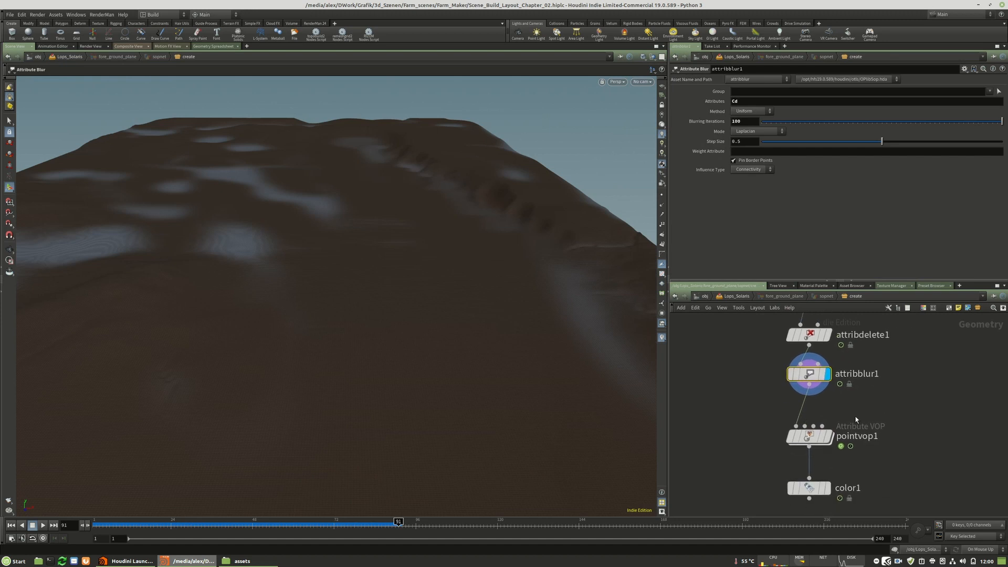
pyautogui.click(828, 437)
# Insert a Stash node between pointvop1 and color1, display it, and stash its input geometry.
pyautogui.moveTo(813, 437); pyautogui.dragTo(813, 423)
pyautogui.moveTo(916, 443); pyautogui.dragTo(924, 433, button='middle')
pyautogui.press('Tab')
pyautogui.write('stas')
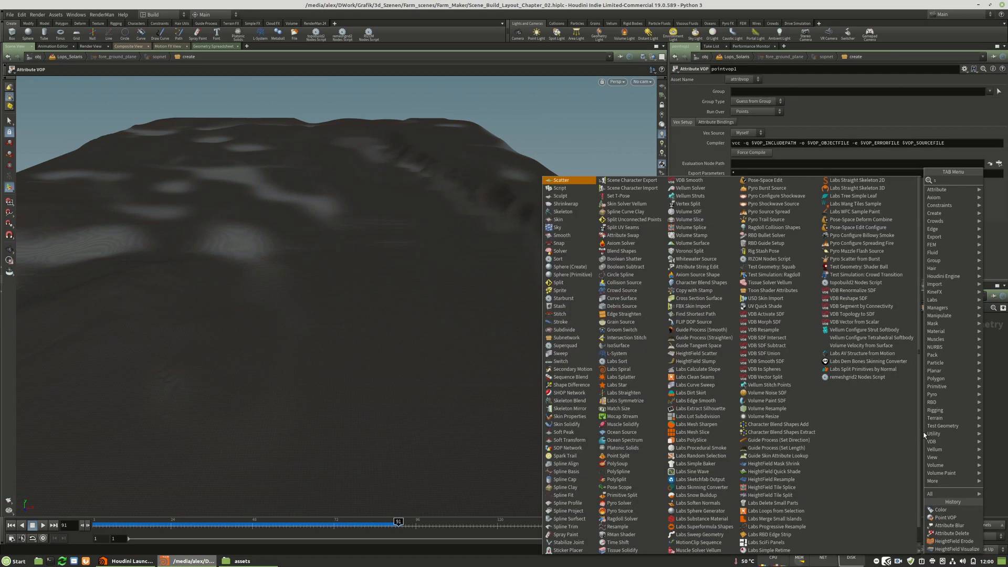
pyautogui.press('Return')
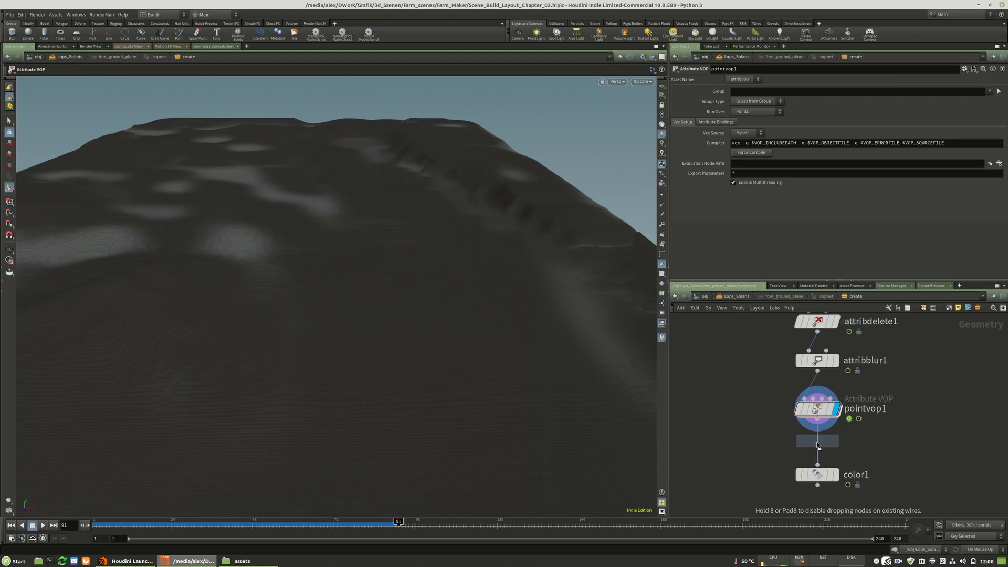
pyautogui.click(817, 448)
pyautogui.moveTo(817, 449); pyautogui.dragTo(817, 443)
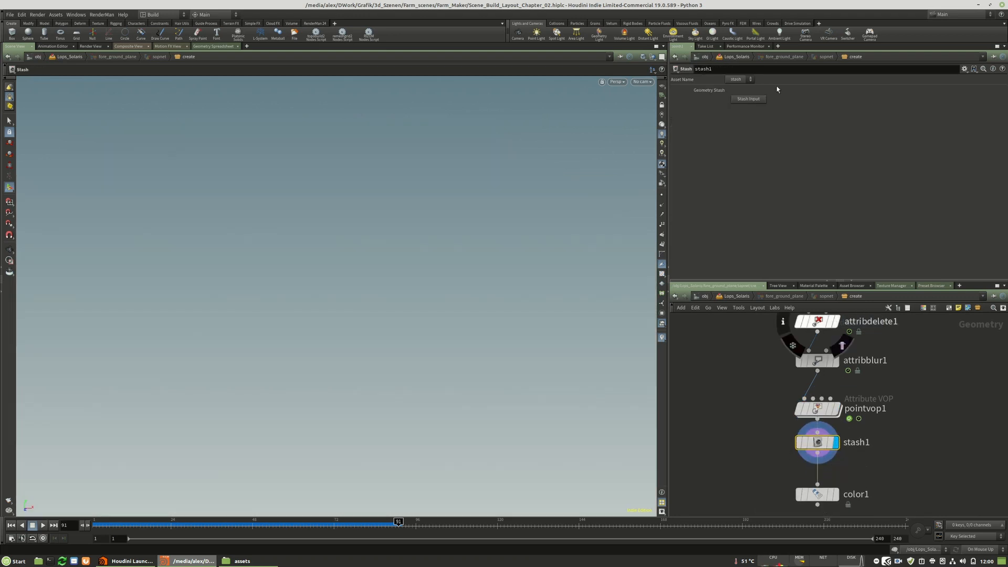
pyautogui.click(750, 99)
pyautogui.moveTo(839, 472); pyautogui.dragTo(839, 420, button='middle')
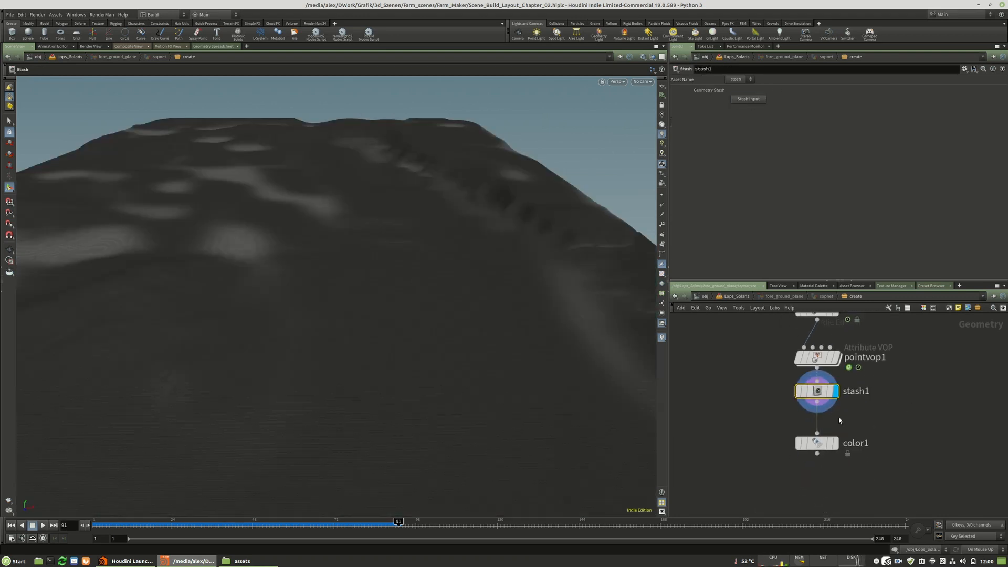
# Rewind the timeline to frame 1 and freeze heightfield_erode1's simulation at frame 91.
pyautogui.click(10, 526)
pyautogui.moveTo(816, 443); pyautogui.dragTo(817, 470)
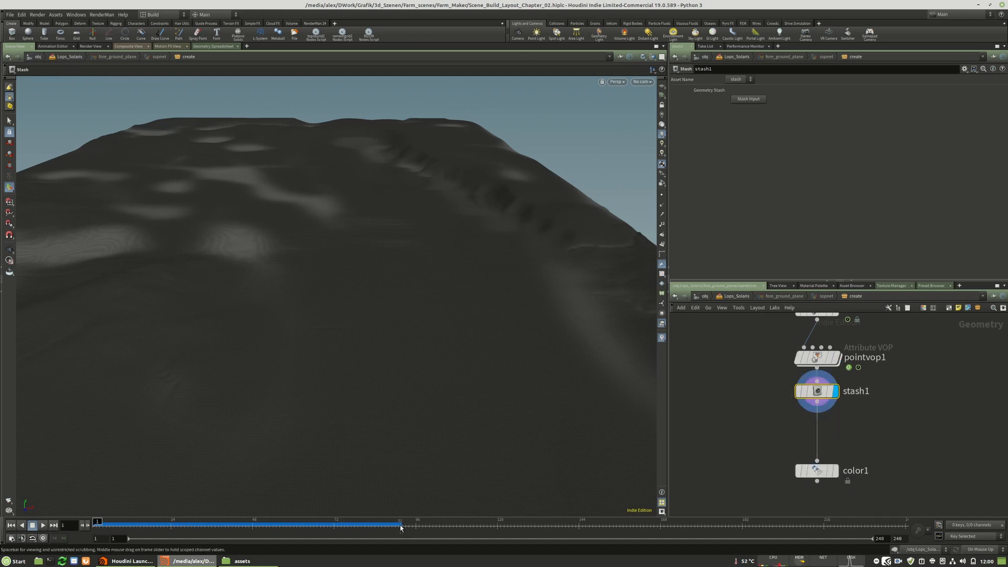
pyautogui.moveTo(954, 316)
pyautogui.mouseDown(button='middle')
pyautogui.moveTo(933, 378)
pyautogui.moveTo(920, 507)
pyautogui.mouseUp(button='middle')
pyautogui.moveTo(923, 441); pyautogui.dragTo(920, 501, button='middle')
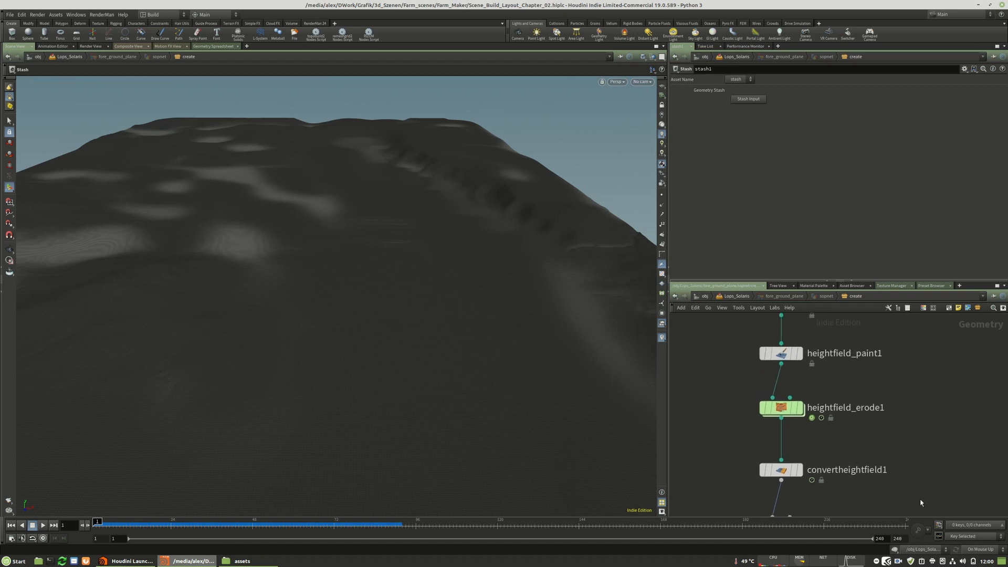
pyautogui.moveTo(921, 421); pyautogui.dragTo(920, 452, button='middle')
pyautogui.moveTo(921, 428); pyautogui.dragTo(700, 460)
pyautogui.write('91')
pyautogui.press('Return')
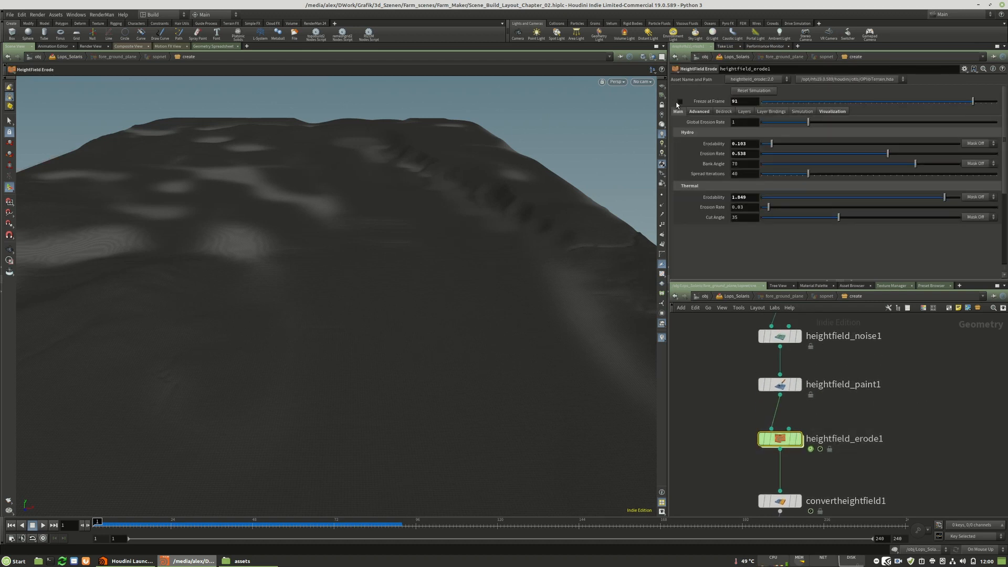
pyautogui.click(678, 102)
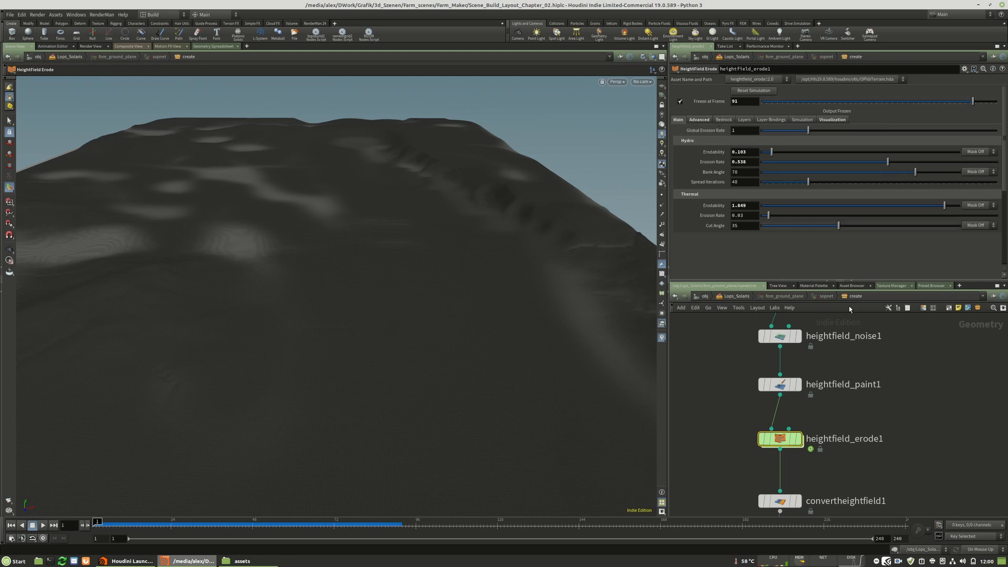
# Set heightfield_erode1's freeze frame to 90.
pyautogui.moveTo(867, 473); pyautogui.dragTo(873, 391, button='middle')
pyautogui.press('BackSpace')
pyautogui.write('0')
pyautogui.press('Return')
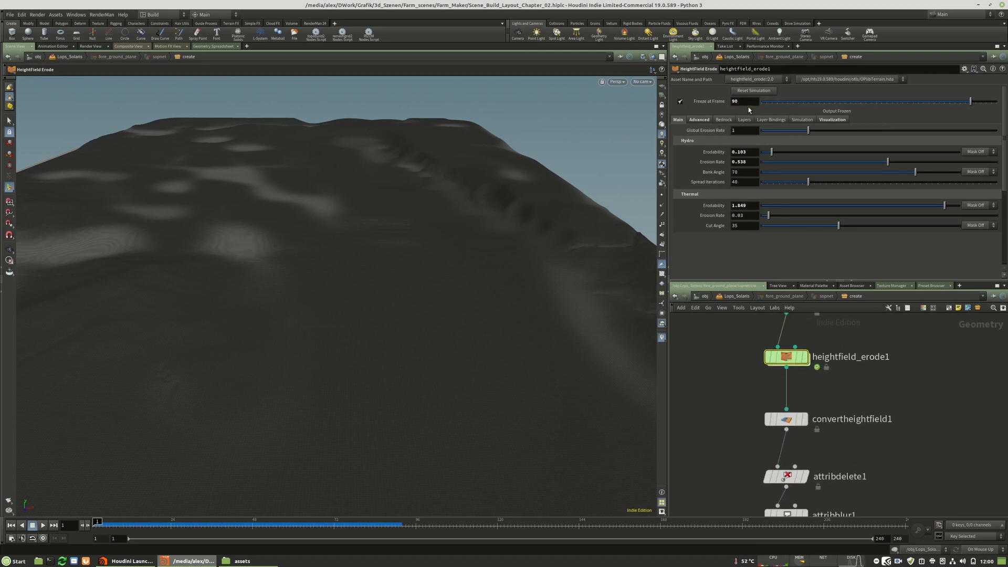
# Display color1 and change the first point of its attribute ramp to a muted greyish brown.
pyautogui.moveTo(931, 475); pyautogui.dragTo(926, 285, button='middle')
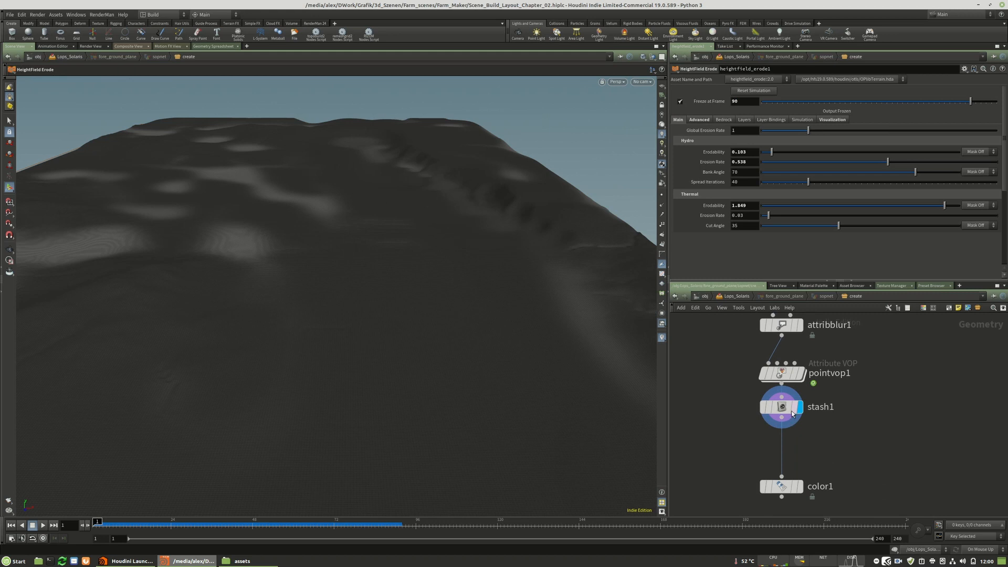
pyautogui.click(800, 487)
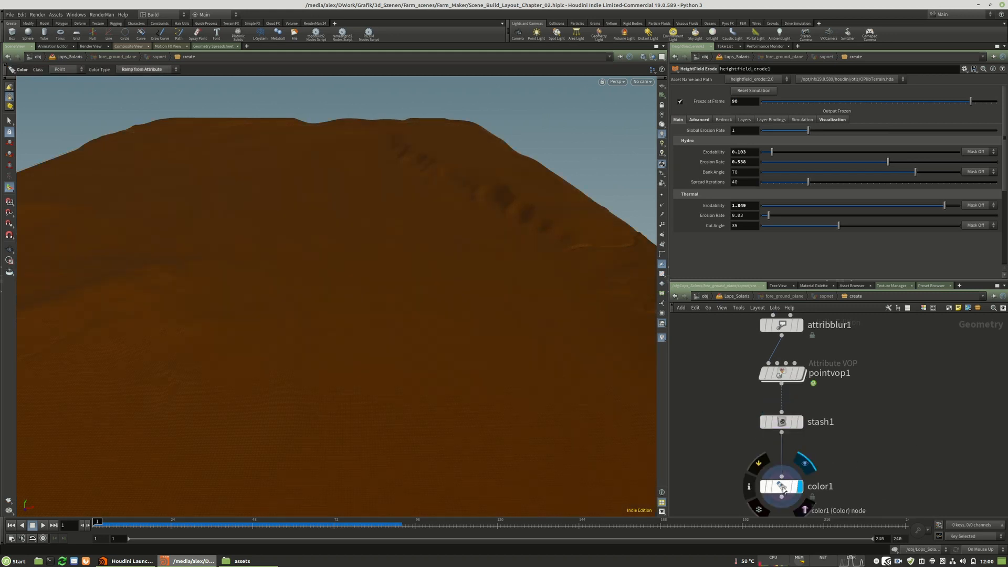
pyautogui.click(782, 488)
pyautogui.press('Escape')
pyautogui.moveTo(250, 263)
pyautogui.mouseDown()
pyautogui.moveTo(250, 317)
pyautogui.moveTo(250, 254)
pyautogui.moveTo(250, 283)
pyautogui.mouseUp()
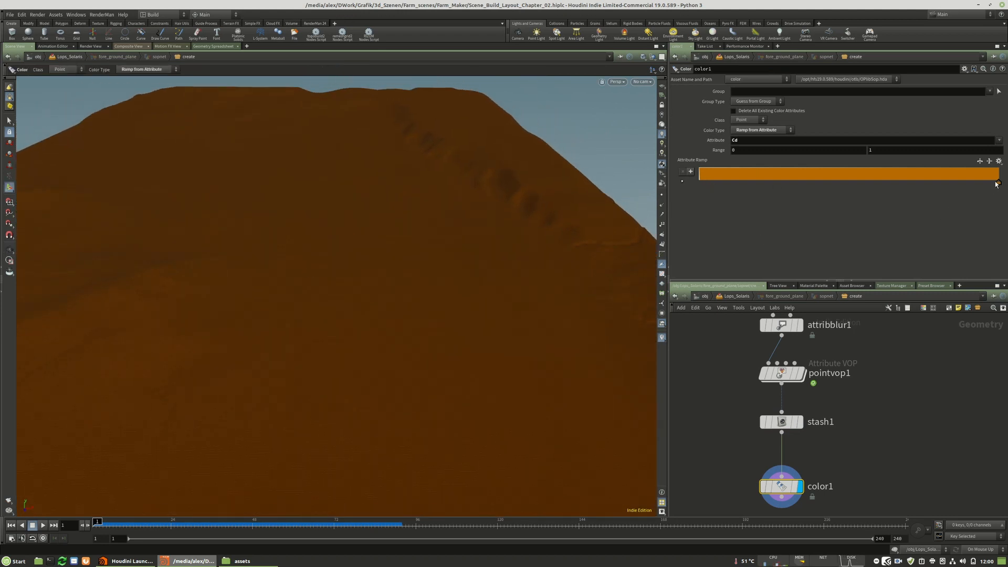
pyautogui.doubleClick(701, 182)
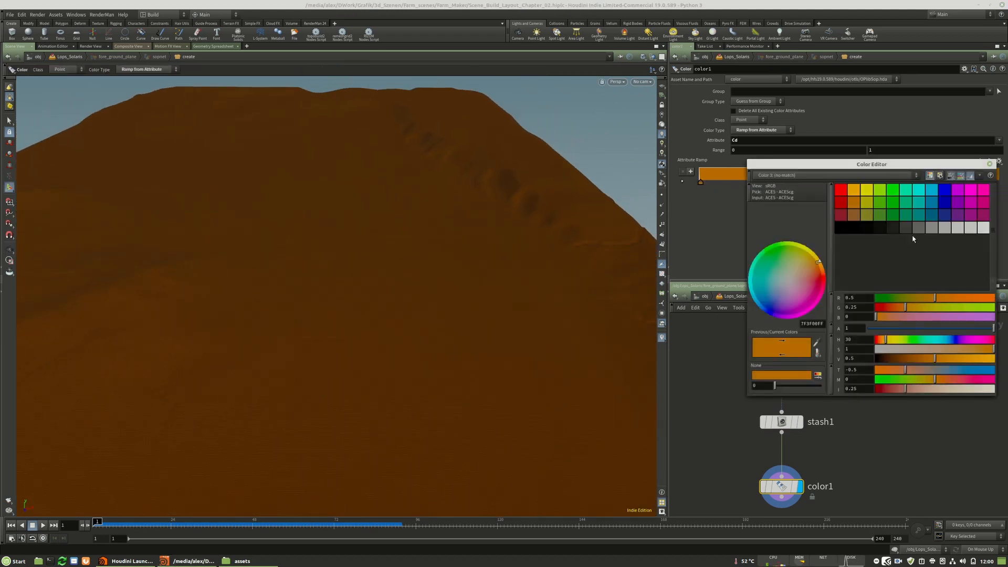
pyautogui.click(908, 349)
pyautogui.moveTo(904, 358)
pyautogui.mouseDown()
pyautogui.moveTo(896, 358)
pyautogui.moveTo(942, 350)
pyautogui.moveTo(896, 358)
pyautogui.mouseUp()
pyautogui.moveTo(915, 350)
pyautogui.mouseDown()
pyautogui.moveTo(906, 361)
pyautogui.moveTo(911, 348)
pyautogui.mouseUp()
pyautogui.click(991, 165)
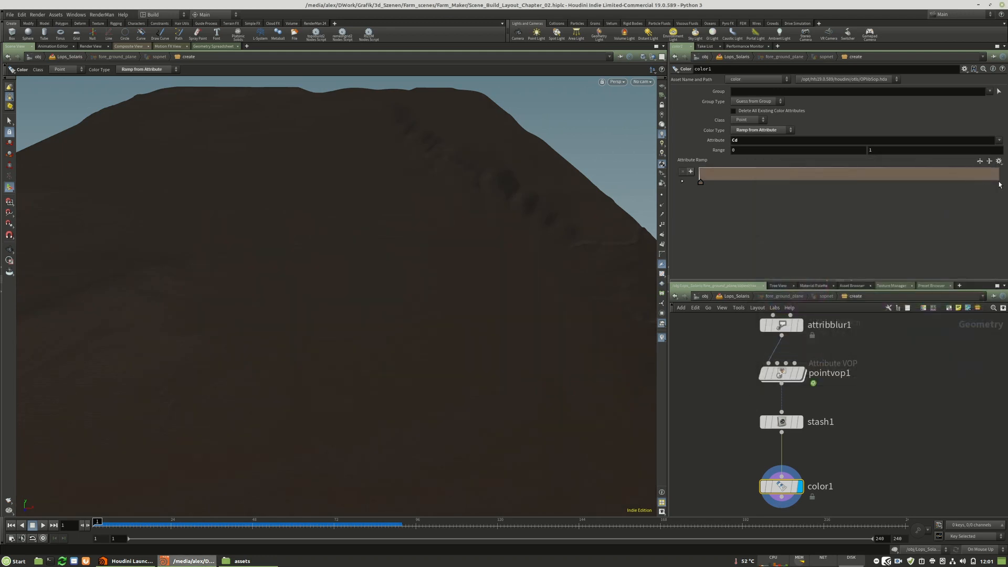
# Set the last point of color1's attribute ramp to a lighter beige-brown with saturation 0.3 and value 0.53.
pyautogui.doubleClick(995, 182)
pyautogui.moveTo(908, 360); pyautogui.dragTo(939, 360)
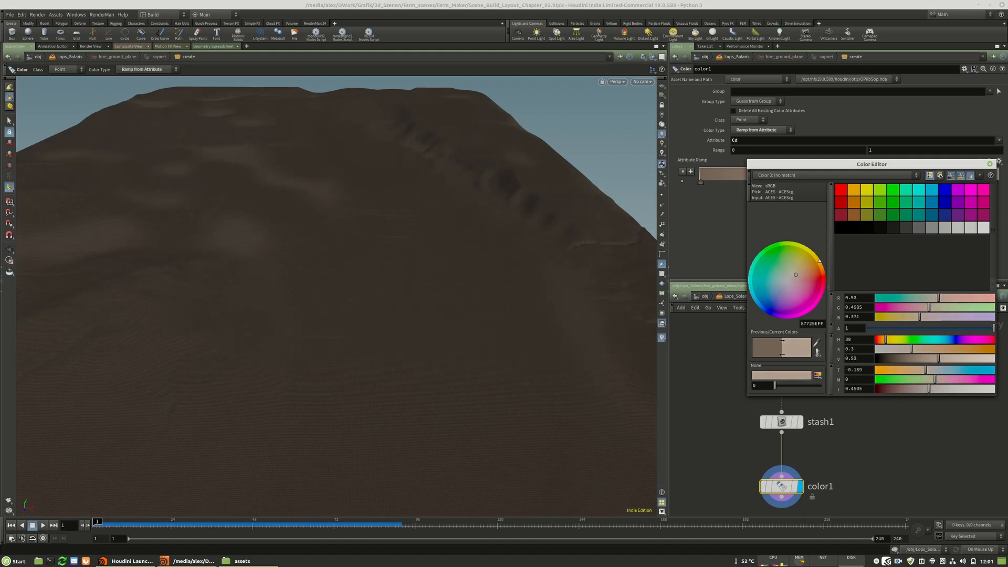
pyautogui.click(990, 165)
pyautogui.keyDown('alt'); pyautogui.moveTo(457, 257); pyautogui.dragTo(458, 235); pyautogui.keyUp('alt')
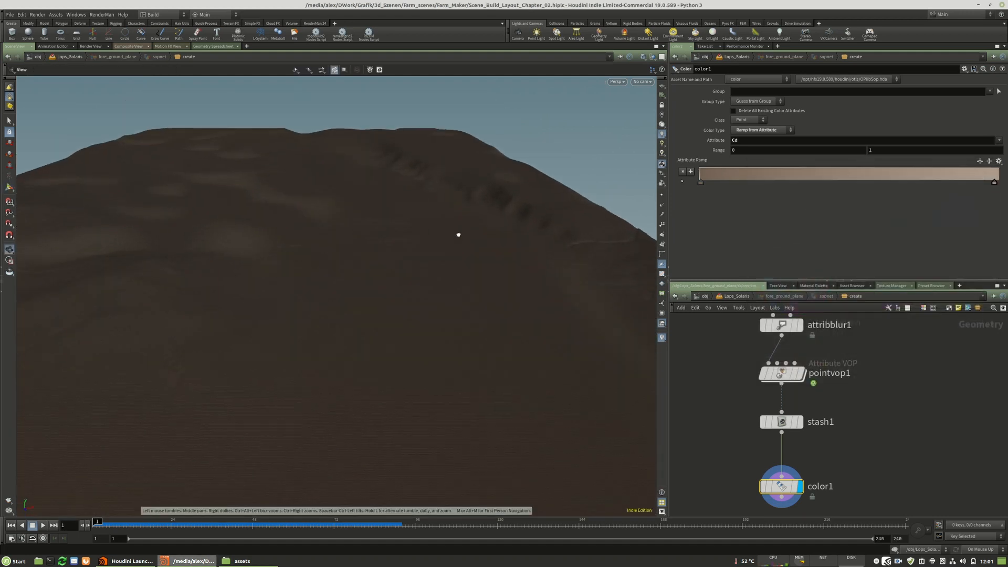
# Add an Output node below color1 at the end of the terrain network.
pyautogui.scroll(-4, 800, 476)
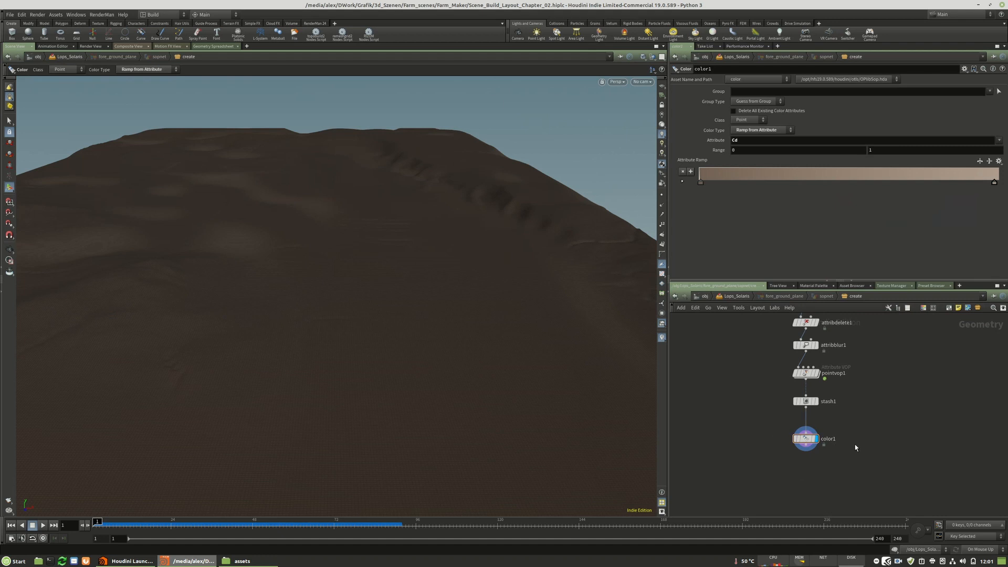
pyautogui.press('Tab')
pyautogui.write('out')
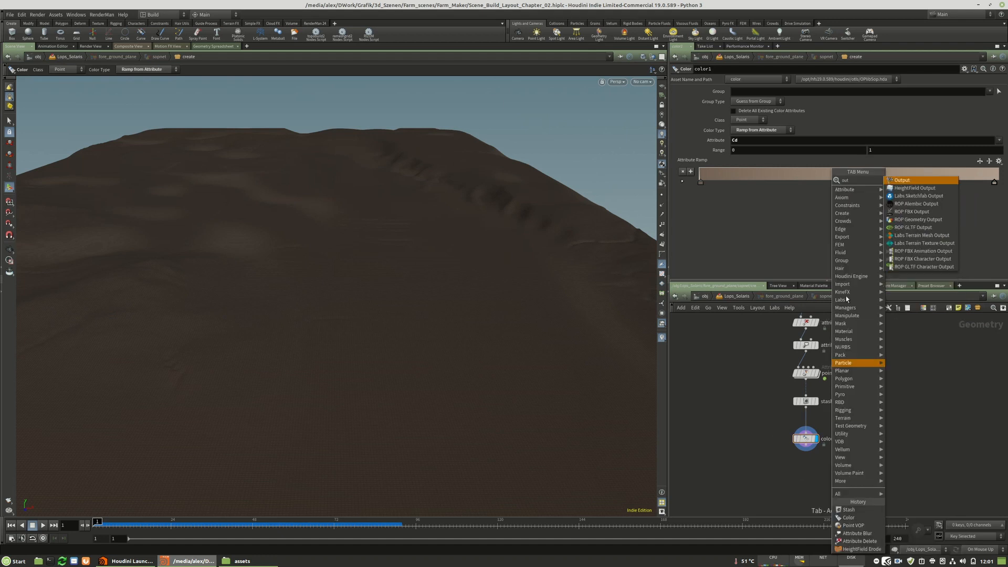
pyautogui.click(890, 187)
pyautogui.click(802, 479)
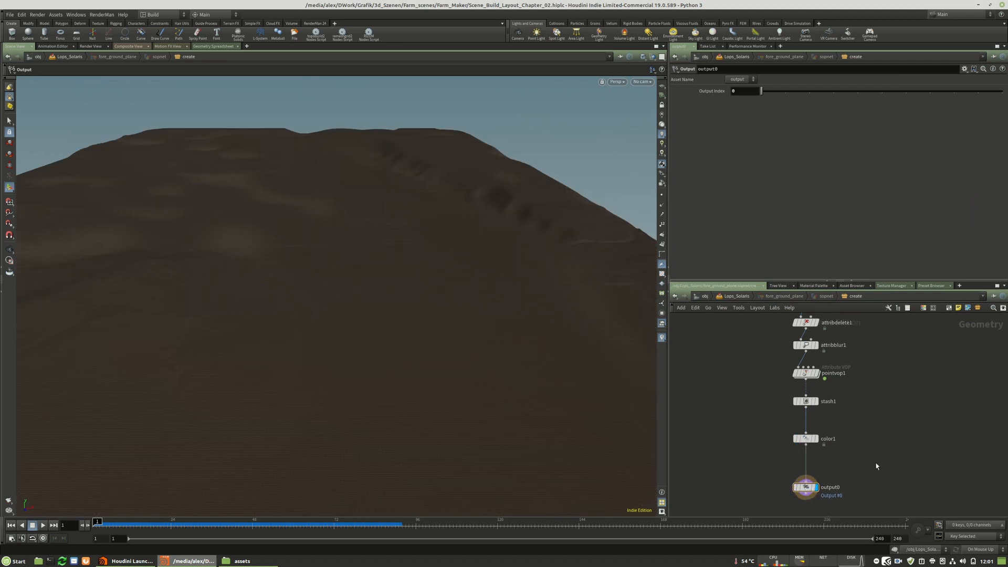
# Return to the Lops_Solaris level and duplicate the fore_ground_plane node beside the original.
pyautogui.press('u')
pyautogui.press('Escape')
pyautogui.moveTo(258, 239); pyautogui.dragTo(393, 242)
pyautogui.press('Return')
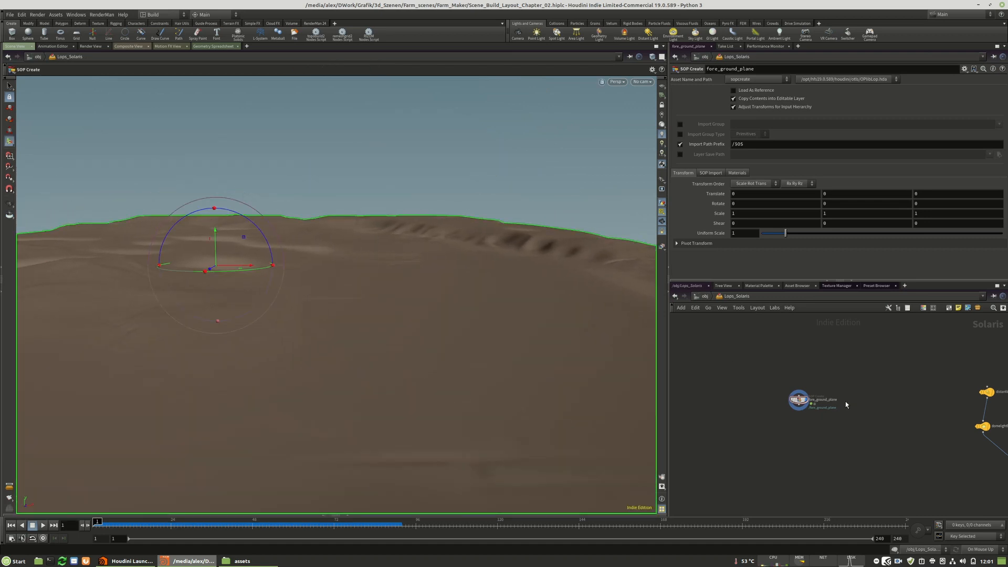
pyautogui.scroll(3, 846, 401)
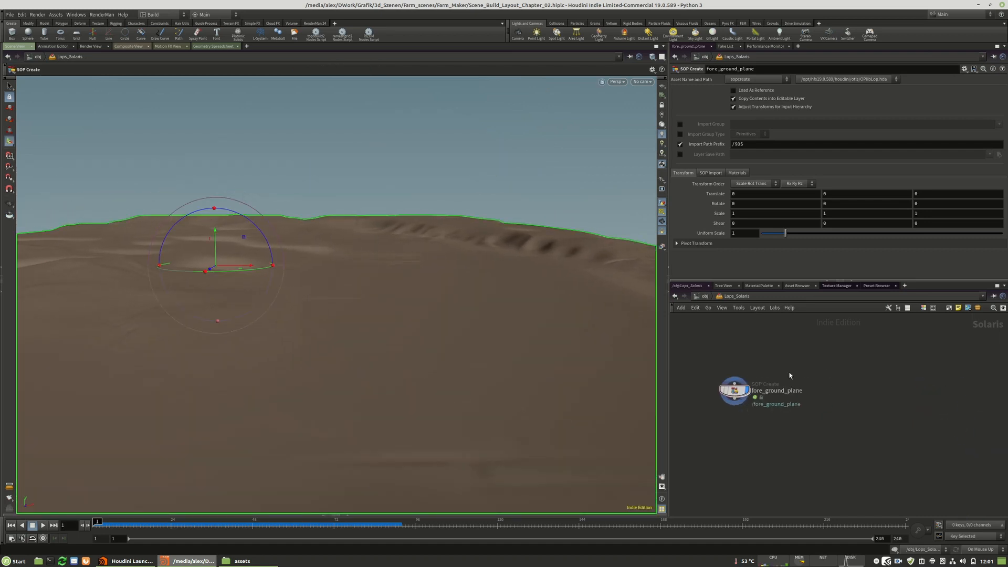
pyautogui.moveTo(790, 376); pyautogui.dragTo(776, 392, button='middle')
pyautogui.keyDown('alt'); pyautogui.moveTo(720, 408); pyautogui.dragTo(845, 404); pyautogui.keyUp('alt')
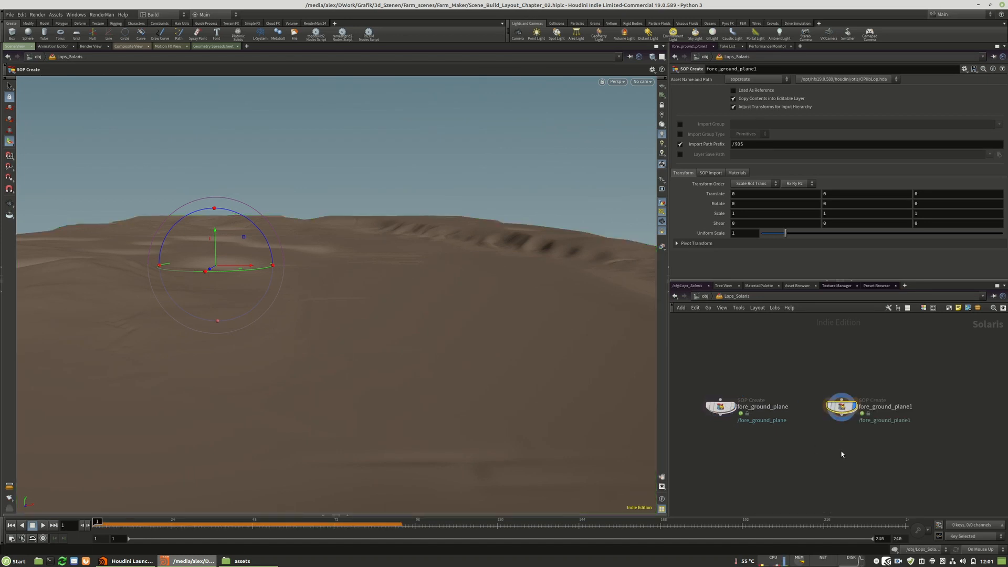
# Add a Merge node below the two planes and connect fore_ground_plane to it.
pyautogui.click(800, 453)
pyautogui.moveTo(799, 453); pyautogui.dragTo(822, 418, button='middle')
pyautogui.press('Tab')
pyautogui.write('merg')
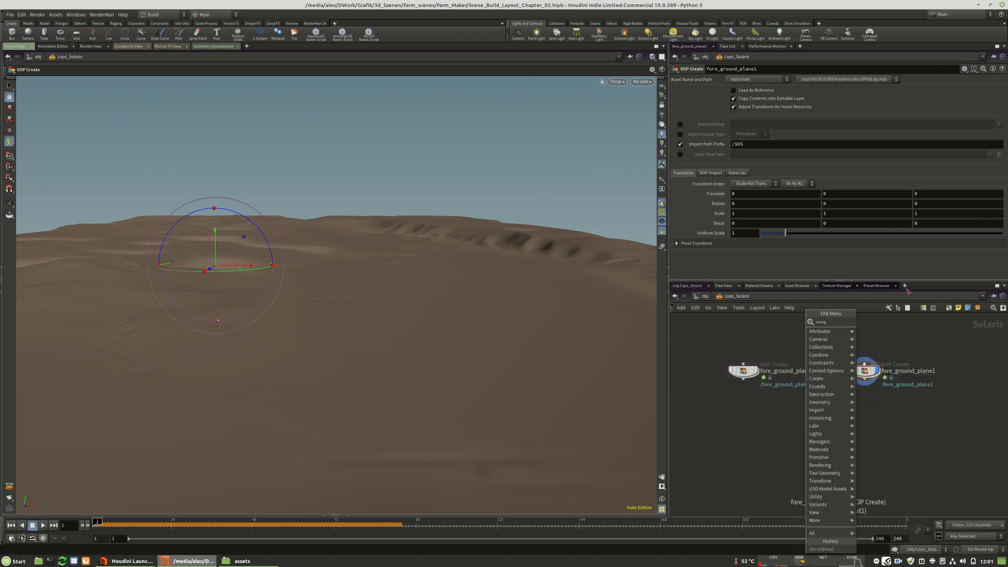
pyautogui.press('Return')
pyautogui.click(756, 460)
pyautogui.moveTo(744, 379); pyautogui.dragTo(741, 474)
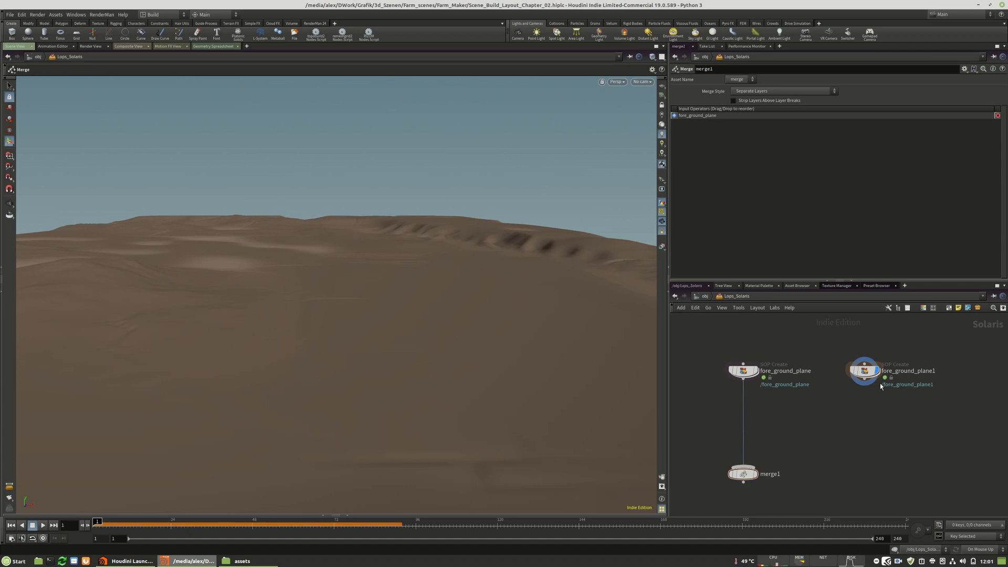
# Clear fore_ground_plane's import path prefix and save the scene file.
pyautogui.click(745, 371)
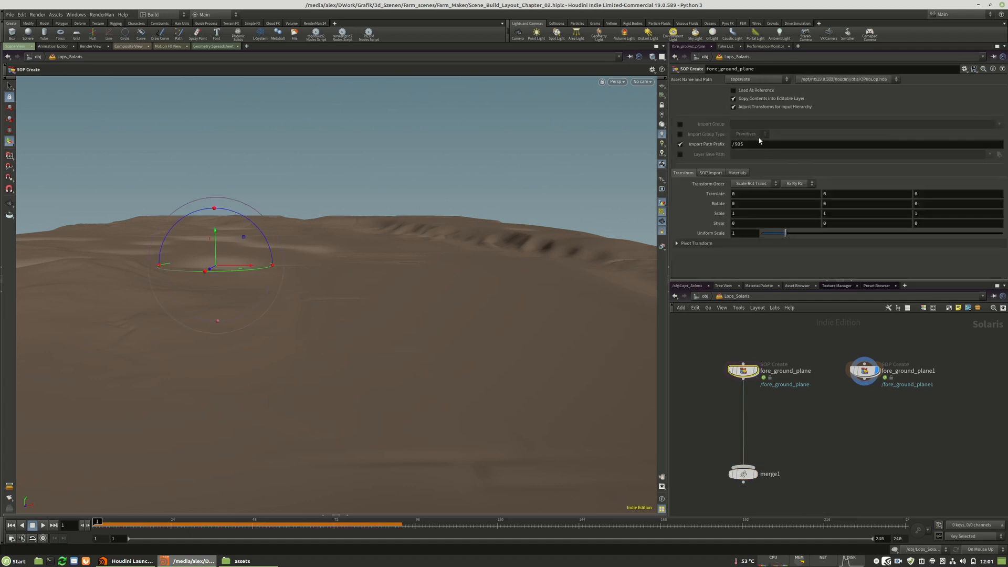
pyautogui.doubleClick(733, 149)
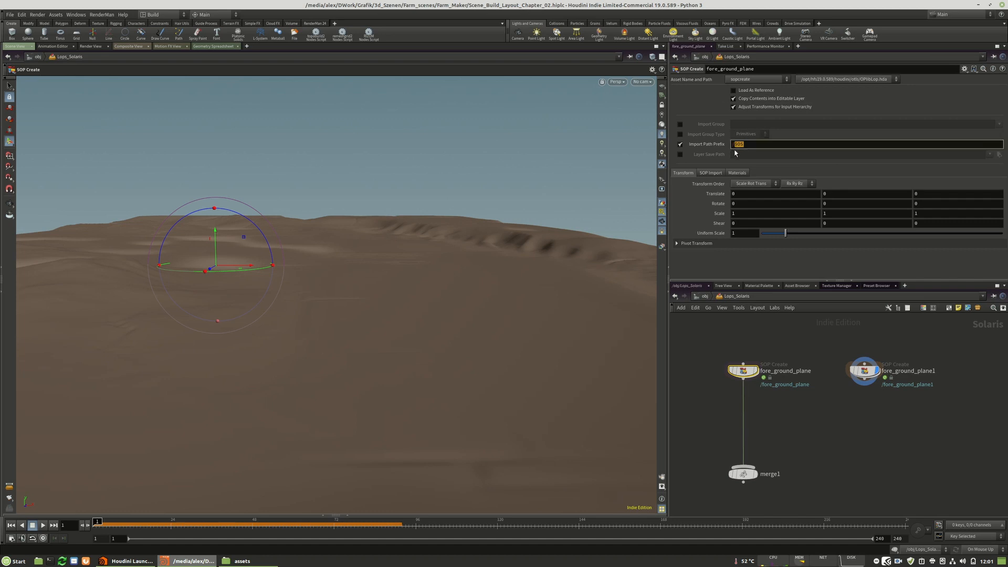
pyautogui.click(839, 416)
pyautogui.click(13, 16)
pyautogui.click(17, 68)
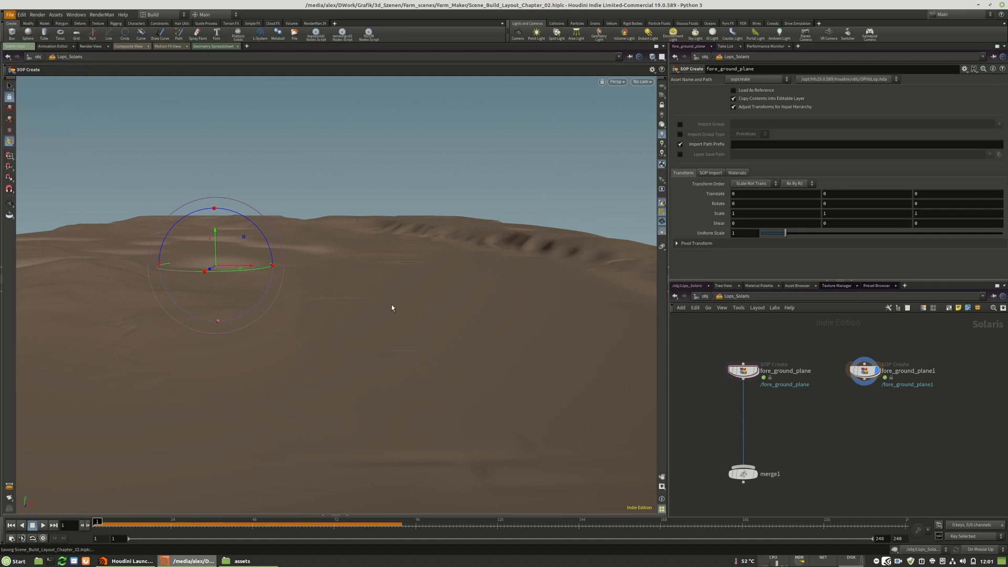
# Rename the fore_ground_plane node as fore_ground_plane_concept.
pyautogui.click(742, 370)
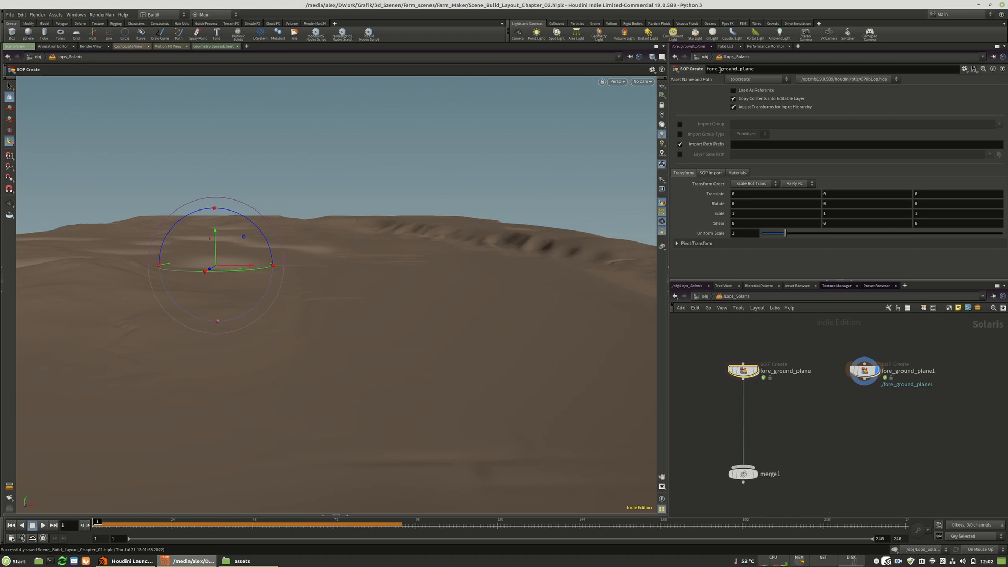
pyautogui.click(753, 70)
pyautogui.write('_concept')
pyautogui.press('Return')
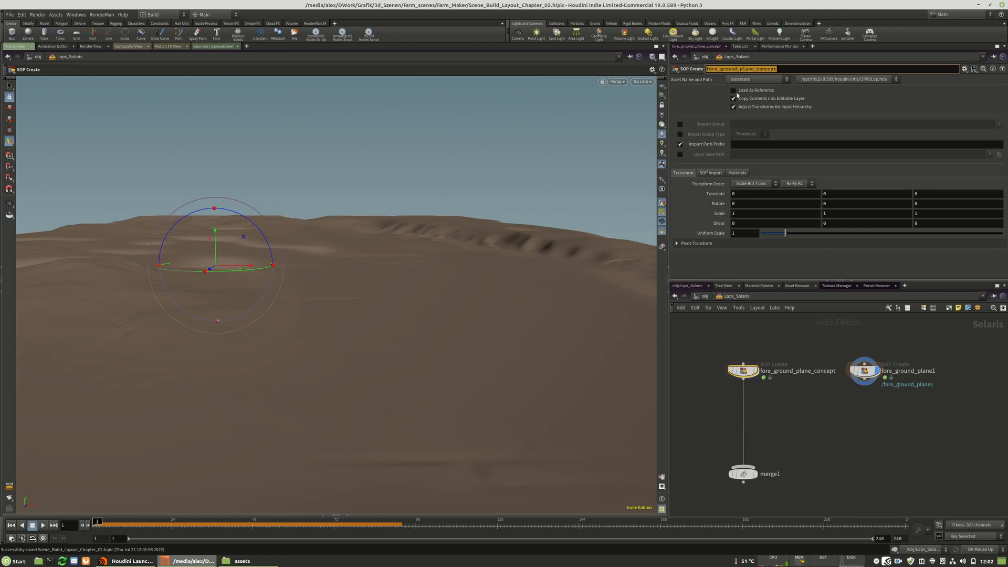
# Rename the duplicated plane node as midrange_plane_concept.
pyautogui.moveTo(869, 372); pyautogui.dragTo(868, 378)
pyautogui.click(868, 377)
pyautogui.moveTo(692, 68); pyautogui.dragTo(692, 68)
pyautogui.write('fore_ground_plane_concept')
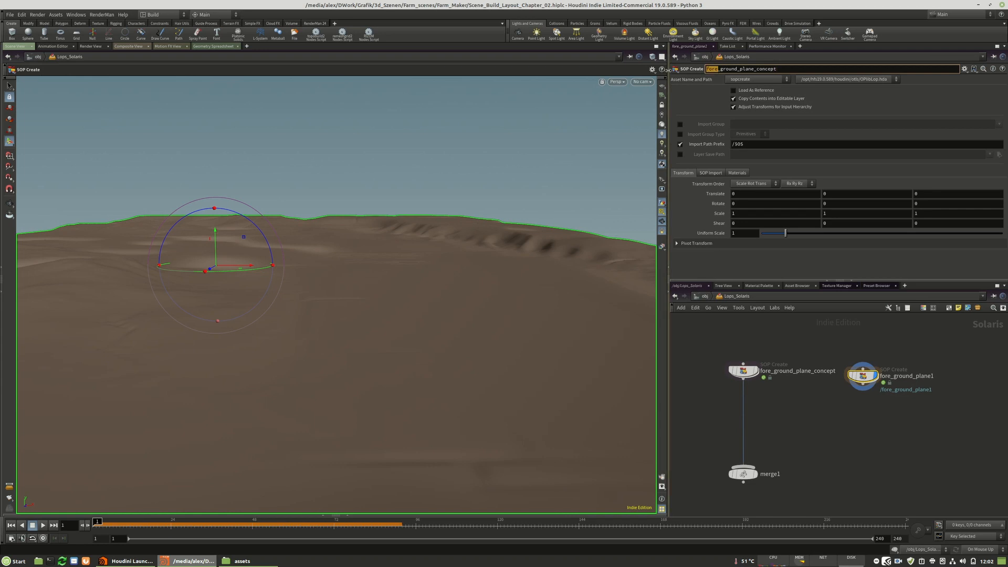
pyautogui.write('midrang')
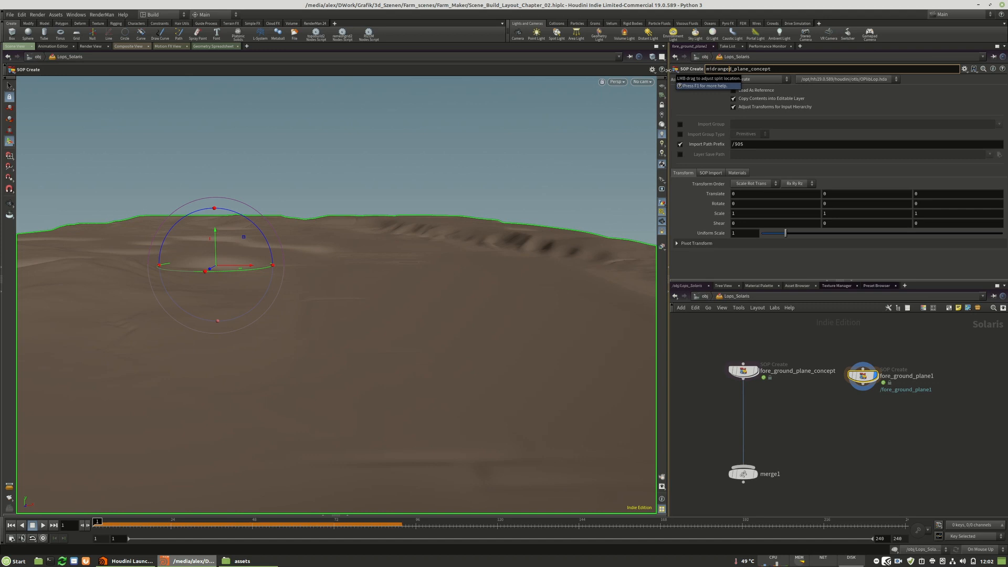
pyautogui.press('Return')
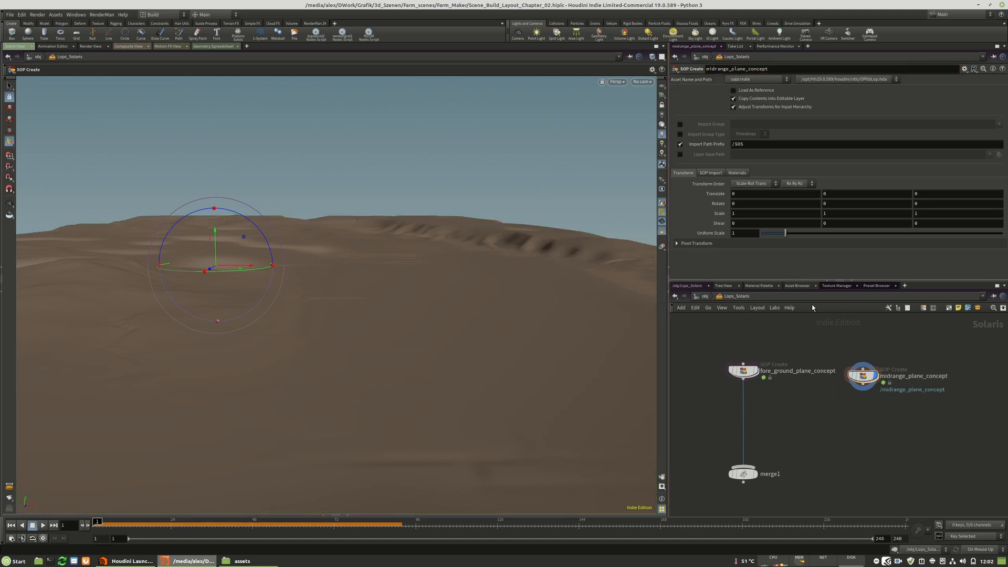
# Set fore_ground_plane_concept's import path prefix to /$OS.
pyautogui.click(743, 371)
pyautogui.click(744, 147)
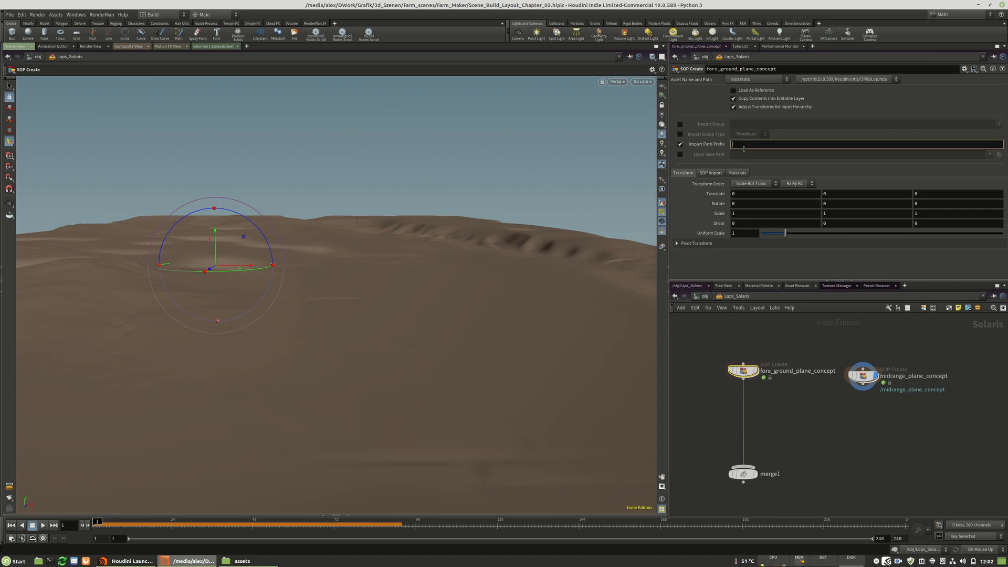
pyautogui.write('$OS')
pyautogui.press('Return')
pyautogui.click(734, 144)
pyautogui.write('/')
pyautogui.press('Return')
# Connect midrange_plane_concept to merge1 and display the merged result.
pyautogui.moveTo(864, 393); pyautogui.dragTo(743, 466)
pyautogui.click(754, 478)
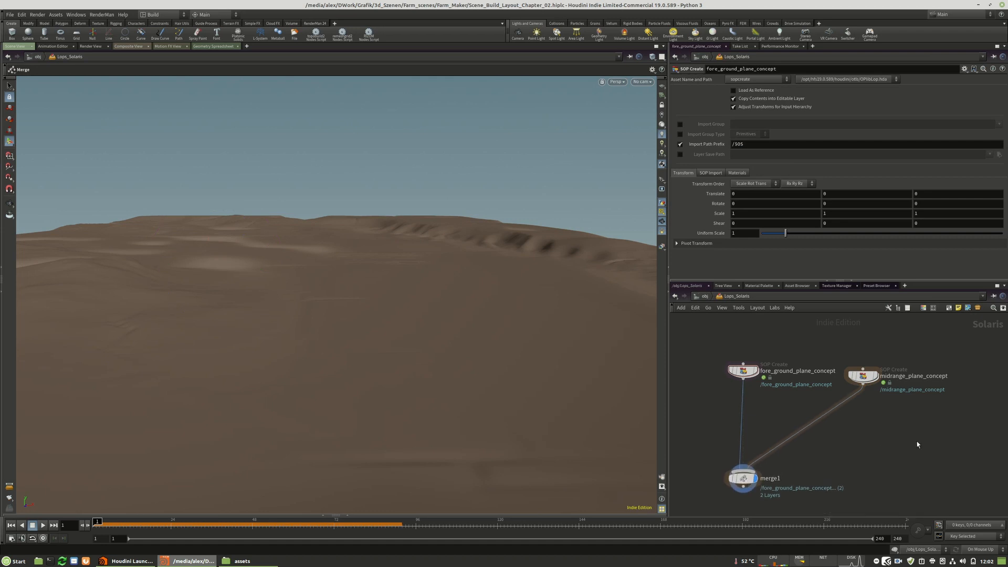
# Enter midrange_plane_concept's geometry network and display its heightfield1 node with its parameters.
pyautogui.doubleClick(862, 376)
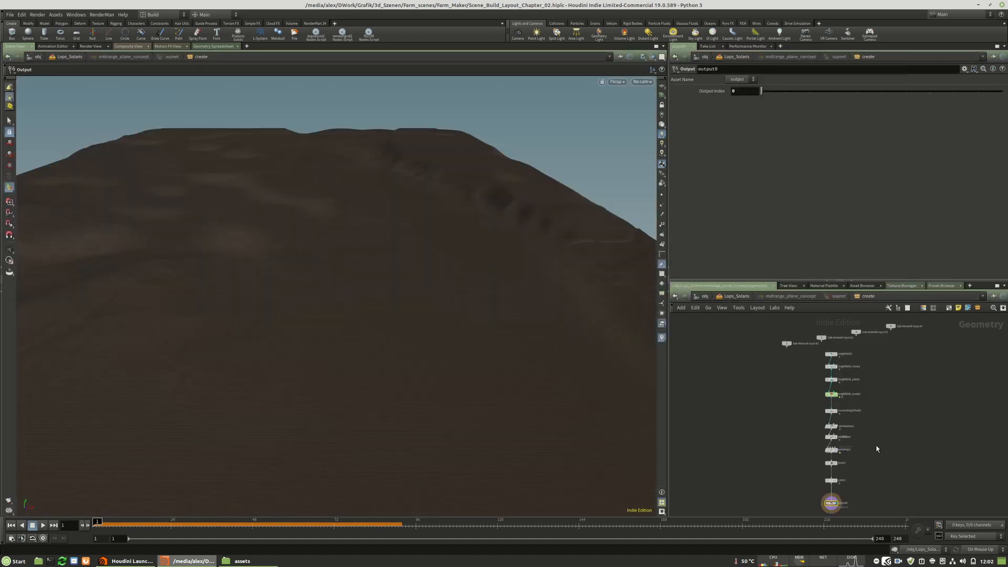
pyautogui.scroll(3, 889, 459)
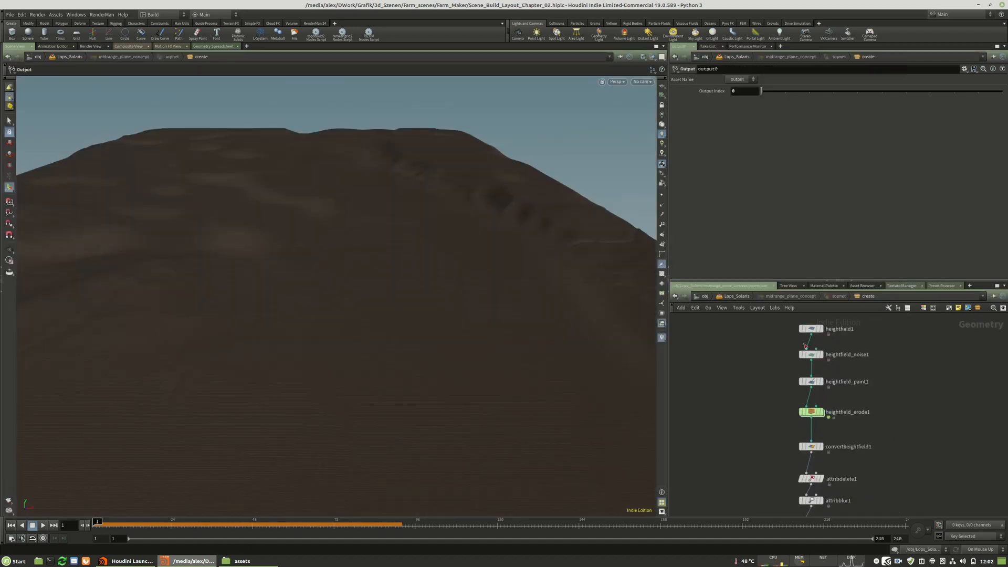
pyautogui.scroll(-3, 866, 375)
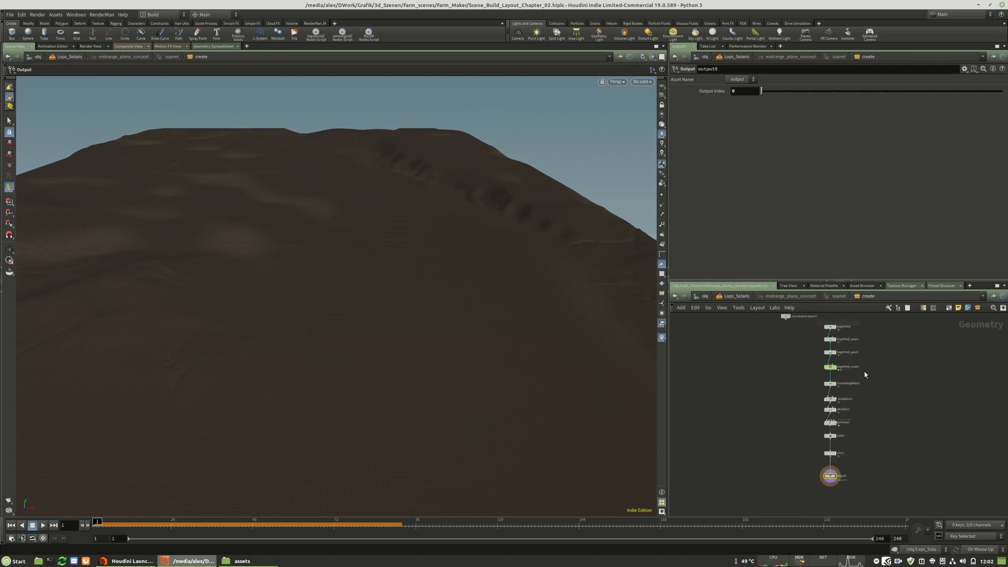
pyautogui.scroll(2, 846, 356)
pyautogui.click(811, 340)
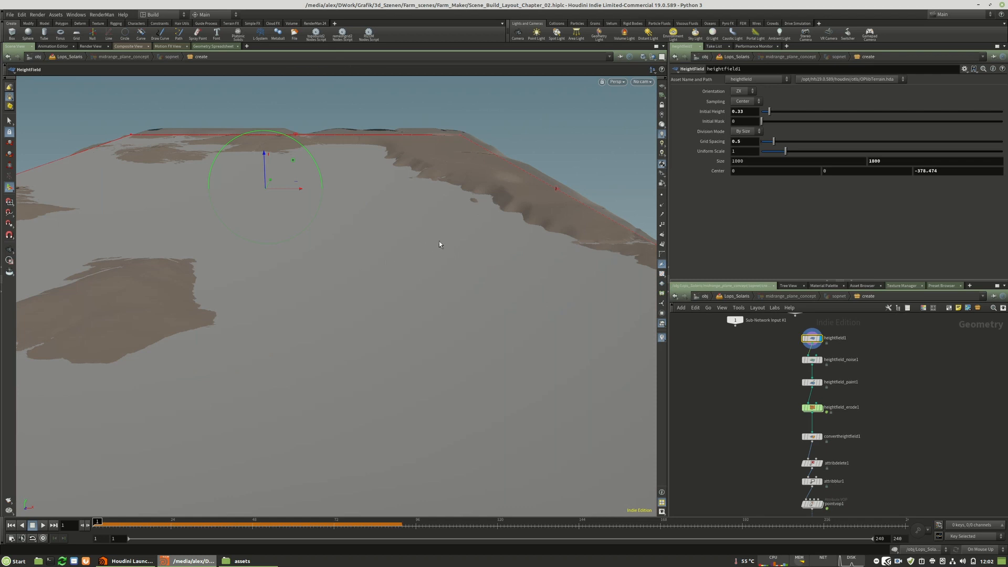
# Set the viewport to ghost other objects around the midrange heightfield.
pyautogui.keyDown('alt'); pyautogui.moveTo(439, 242); pyautogui.dragTo(214, 236, button='right'); pyautogui.keyUp('alt')
pyautogui.click(652, 57)
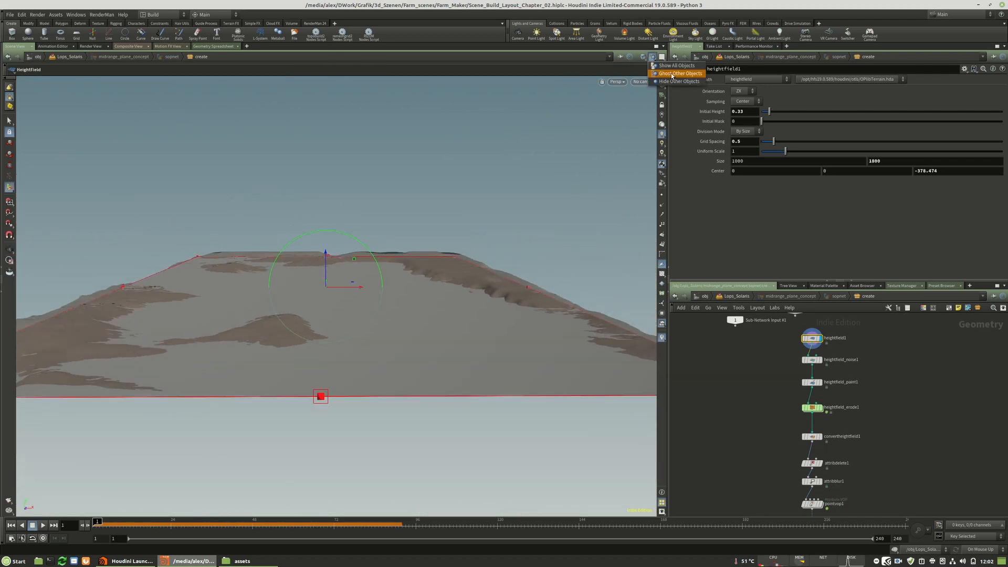
pyautogui.click(672, 74)
pyautogui.press('Escape')
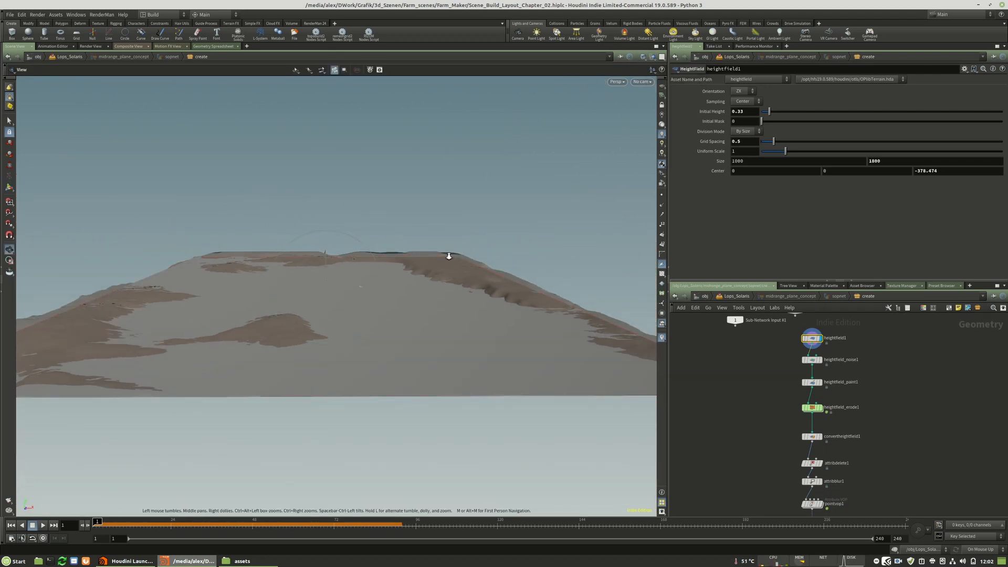
# Reshape heightfield1 beyond the foreground terrain's far end to about 1607 by 738, centred near -44, 0, -1655.
pyautogui.keyDown('alt'); pyautogui.moveTo(448, 256); pyautogui.dragTo(452, 241, button='right'); pyautogui.keyUp('alt')
pyautogui.keyDown('alt'); pyautogui.moveTo(452, 241); pyautogui.dragTo(364, 301); pyautogui.keyUp('alt')
pyautogui.keyDown('alt'); pyautogui.moveTo(364, 302); pyautogui.dragTo(522, 224, button='right'); pyautogui.keyUp('alt')
pyautogui.keyDown('alt'); pyautogui.moveTo(522, 225); pyautogui.dragTo(338, 327, button='middle'); pyautogui.keyUp('alt')
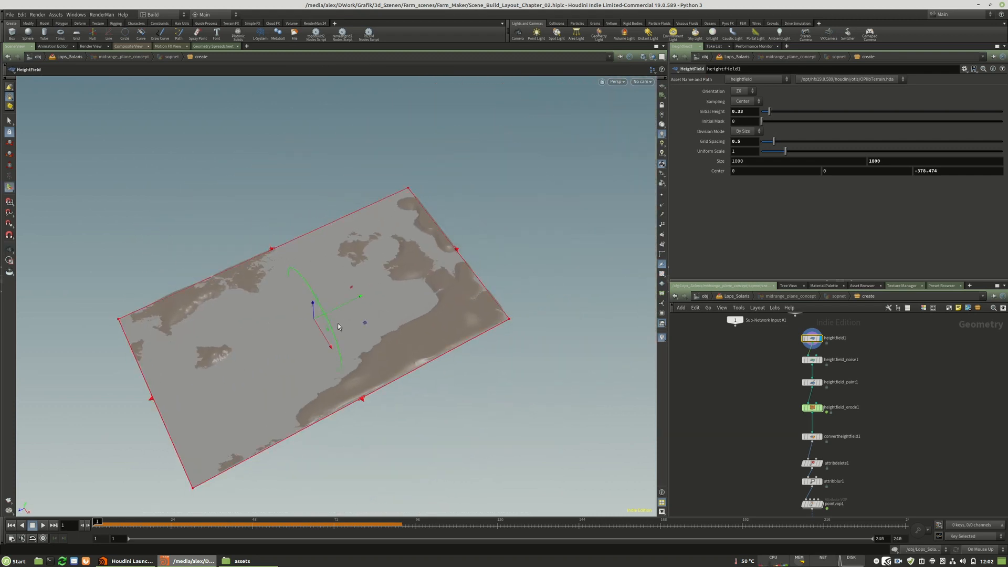
pyautogui.moveTo(152, 399); pyautogui.dragTo(377, 290)
pyautogui.moveTo(452, 260); pyautogui.dragTo(525, 222)
pyautogui.moveTo(445, 171); pyautogui.dragTo(414, 132)
pyautogui.moveTo(549, 299); pyautogui.dragTo(581, 337)
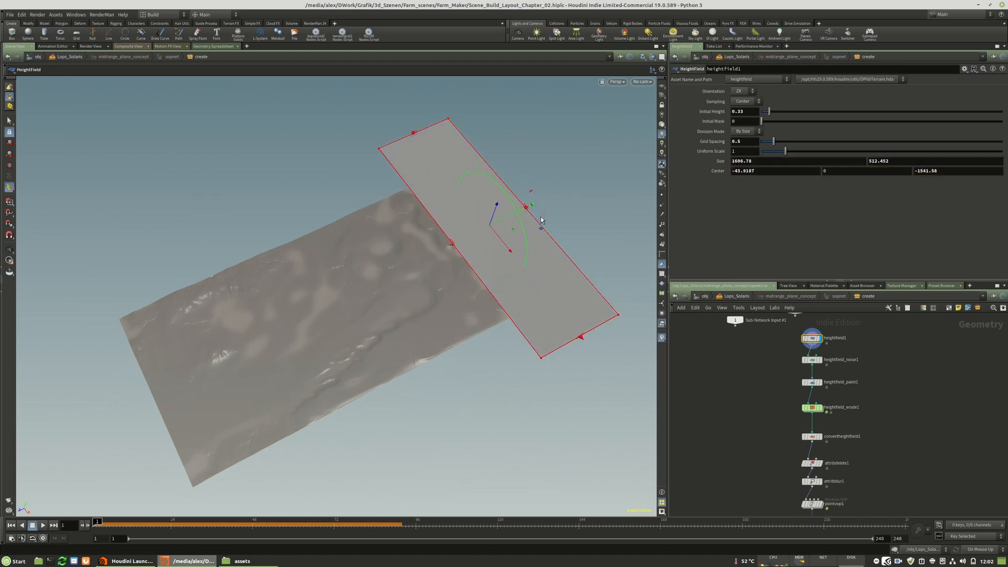
pyautogui.moveTo(527, 211); pyautogui.dragTo(555, 195)
# Set the midrange heightfield's grid spacing to 2.
pyautogui.keyDown('alt'); pyautogui.moveTo(456, 263); pyautogui.dragTo(475, 221); pyautogui.keyUp('alt')
pyautogui.keyDown('alt'); pyautogui.moveTo(475, 221); pyautogui.dragTo(442, 248, button='right'); pyautogui.keyUp('alt')
pyautogui.keyDown('alt'); pyautogui.moveTo(441, 248); pyautogui.dragTo(337, 337); pyautogui.keyUp('alt')
pyautogui.keyDown('alt'); pyautogui.moveTo(338, 338); pyautogui.dragTo(311, 366, button='right'); pyautogui.keyUp('alt')
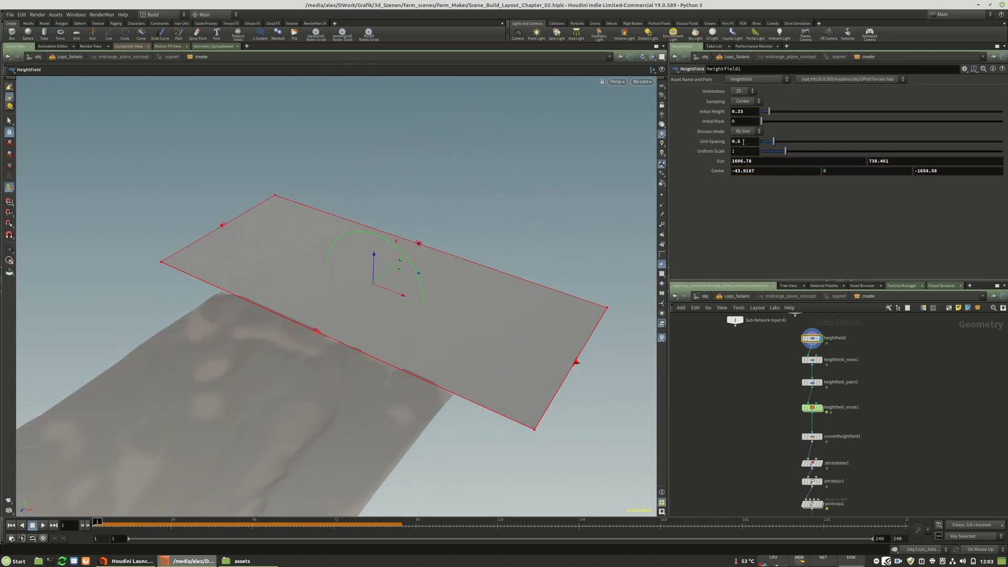
pyautogui.write('2')
pyautogui.press('Return')
# Display heightfield_noise1 and set its amplitude to 340 for stronger relief on the midrange terrain.
pyautogui.click(815, 361)
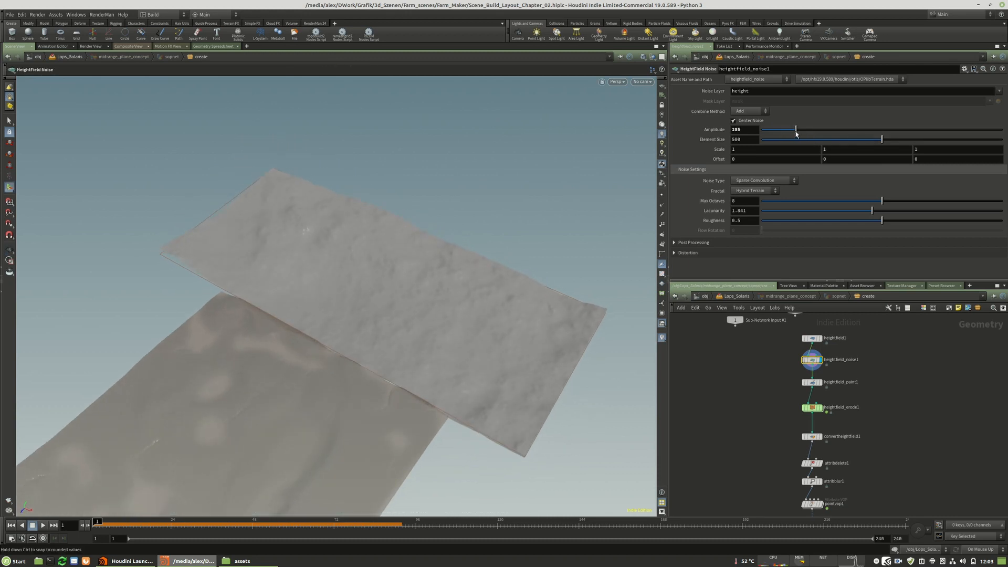
pyautogui.moveTo(804, 134); pyautogui.dragTo(803, 133)
pyautogui.press('Escape')
pyautogui.moveTo(360, 259); pyautogui.dragTo(479, 200)
# Show all objects in the viewport and examine the midrange relief from foreground level and from above.
pyautogui.click(653, 57)
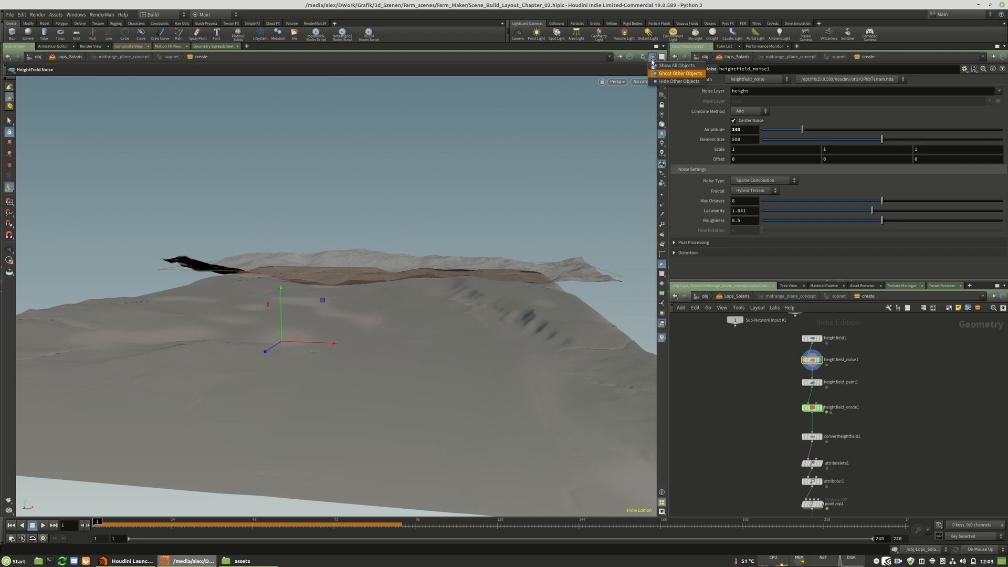
pyautogui.click(676, 64)
pyautogui.moveTo(397, 273); pyautogui.dragTo(363, 296, button='middle')
pyautogui.moveTo(362, 295); pyautogui.dragTo(373, 301)
pyautogui.moveTo(373, 302); pyautogui.dragTo(456, 309, button='right')
pyautogui.moveTo(408, 304); pyautogui.dragTo(387, 313)
pyautogui.press('Return')
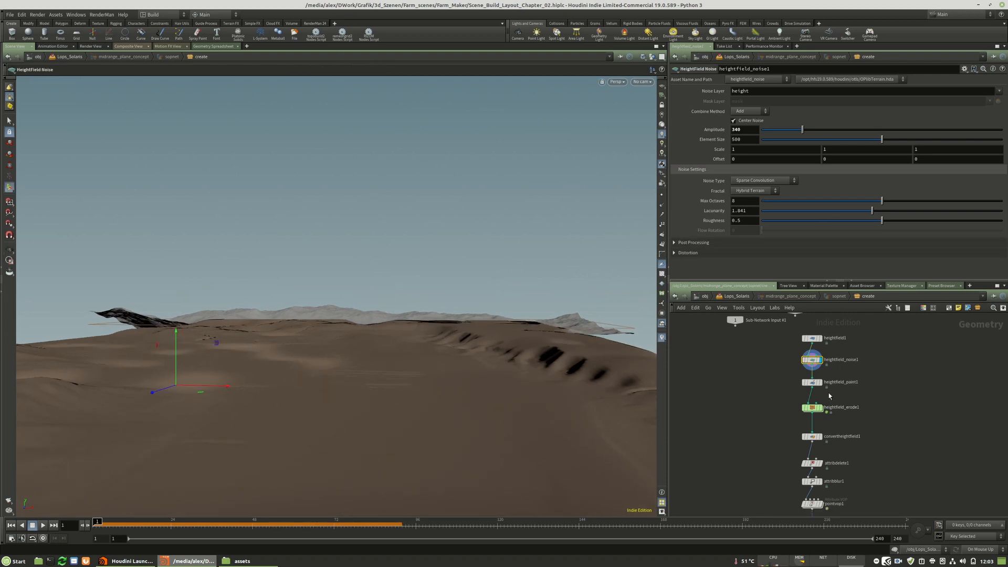
pyautogui.keyDown('alt'); pyautogui.moveTo(483, 311); pyautogui.dragTo(418, 364); pyautogui.keyUp('alt')
pyautogui.keyDown('alt'); pyautogui.moveTo(409, 352); pyautogui.dragTo(444, 303, button='middle'); pyautogui.keyUp('alt')
pyautogui.keyDown('alt'); pyautogui.moveTo(444, 304); pyautogui.dragTo(447, 332, button='right'); pyautogui.keyUp('alt')
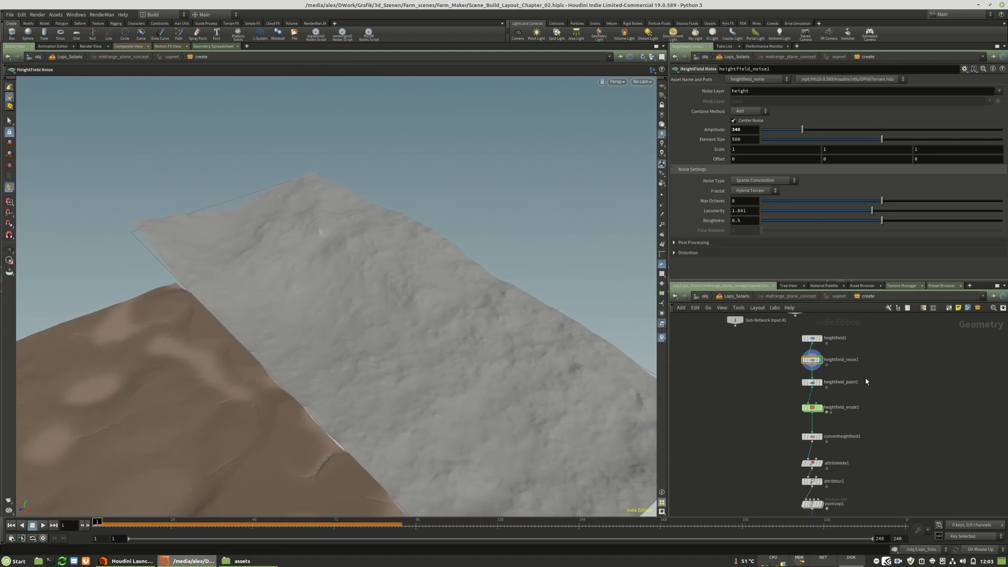
# Delete the existing heightfield_paint1 node from the midrange terrain network.
pyautogui.click(821, 383)
pyautogui.click(813, 382)
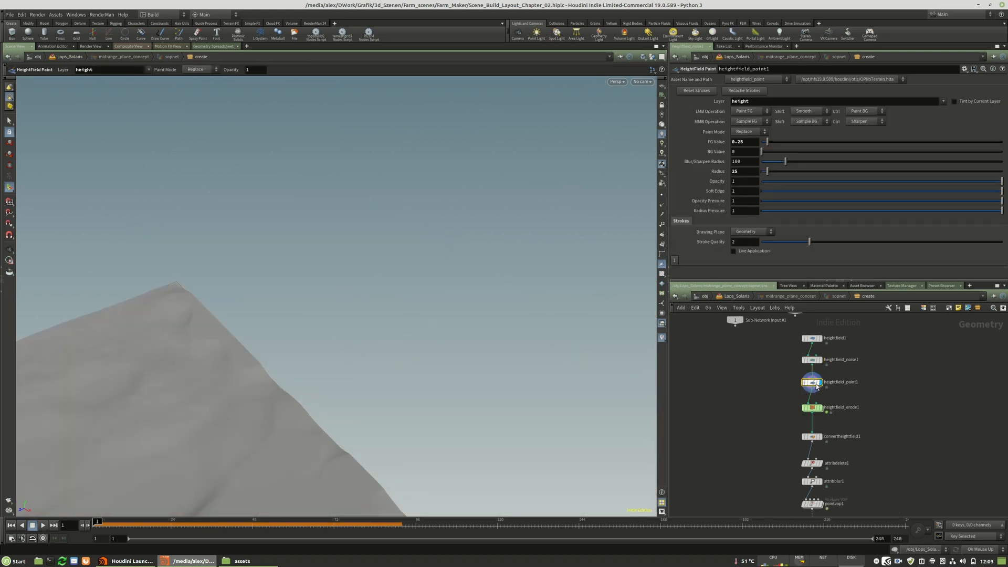
pyautogui.press('Up')
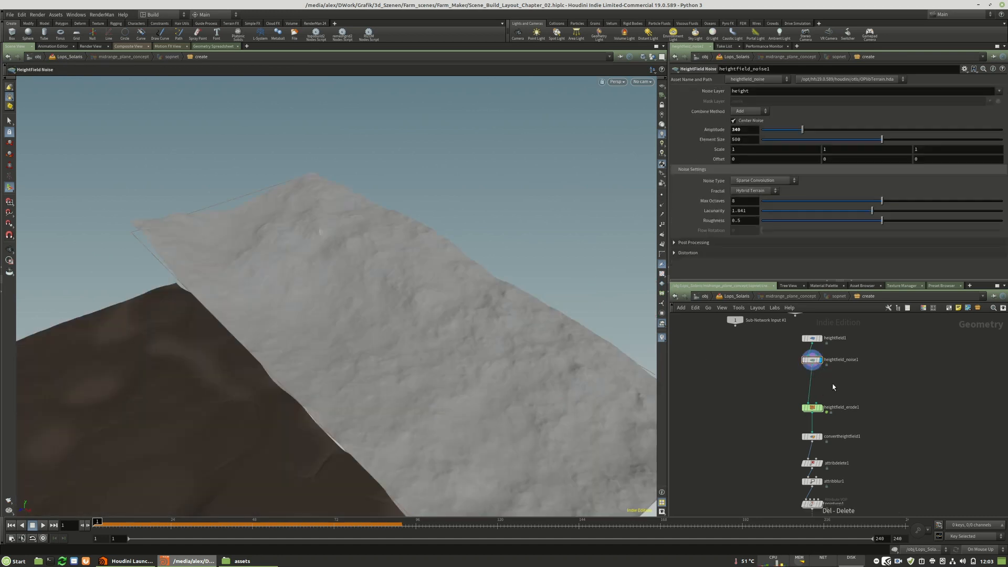
# Insert a fresh HeightField Paint node between heightfield_noise1 and heightfield_erode1 and display it.
pyautogui.press('Tab')
pyautogui.press('Tab')
pyautogui.write('paint')
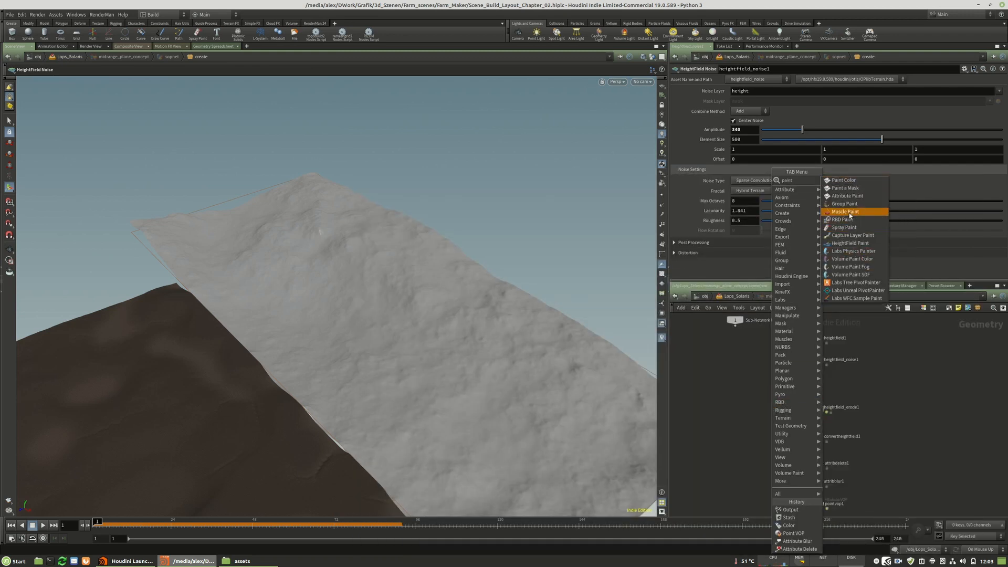
pyautogui.press('Escape')
pyautogui.click(818, 381)
pyautogui.keyDown('alt'); pyautogui.moveTo(408, 340); pyautogui.dragTo(375, 356); pyautogui.keyUp('alt')
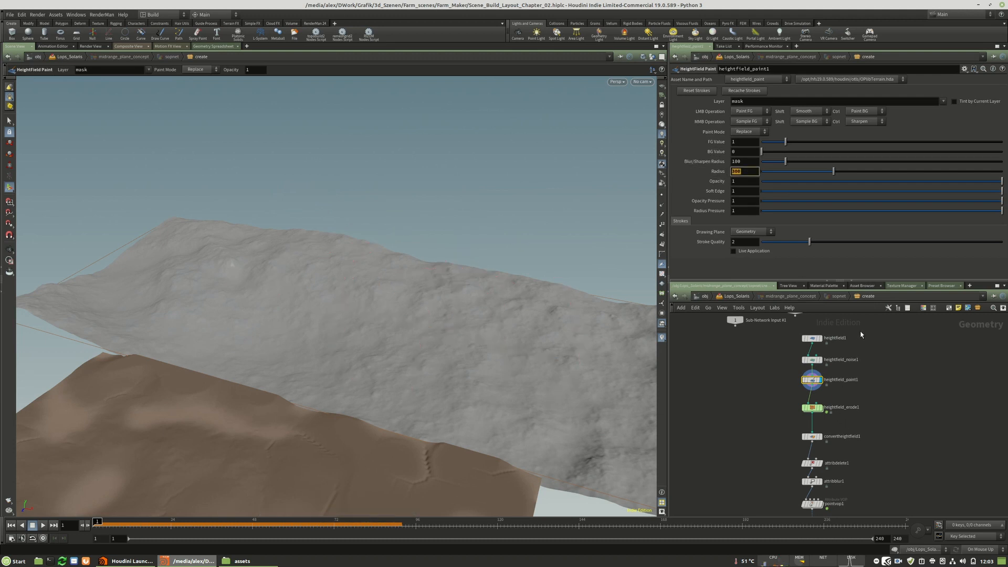
# Set the new heightfield_paint1's brush radius to 200 and its blur/sharpen radius to 300.
pyautogui.click(812, 338)
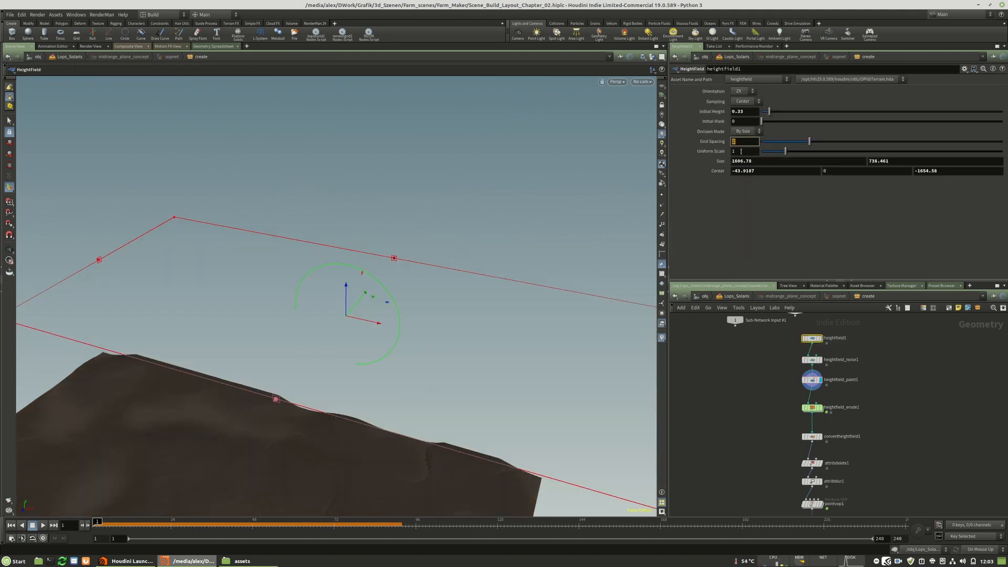
pyautogui.click(810, 381)
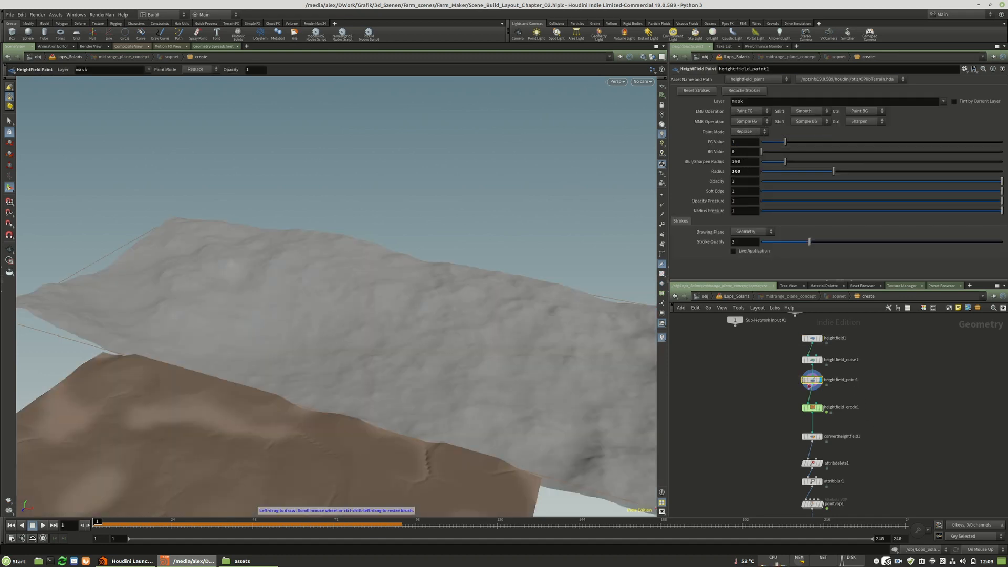
pyautogui.doubleClick(751, 172)
pyautogui.write('100')
pyautogui.press('Return')
pyautogui.write('200')
pyautogui.press('Return')
pyautogui.write('300')
pyautogui.press('Return')
# Reset the test stroke, switch the paint layer to height, and paint the midrange terrain with a foreground value of 10.
pyautogui.moveTo(528, 355); pyautogui.dragTo(458, 341)
pyautogui.click(697, 91)
pyautogui.click(949, 111)
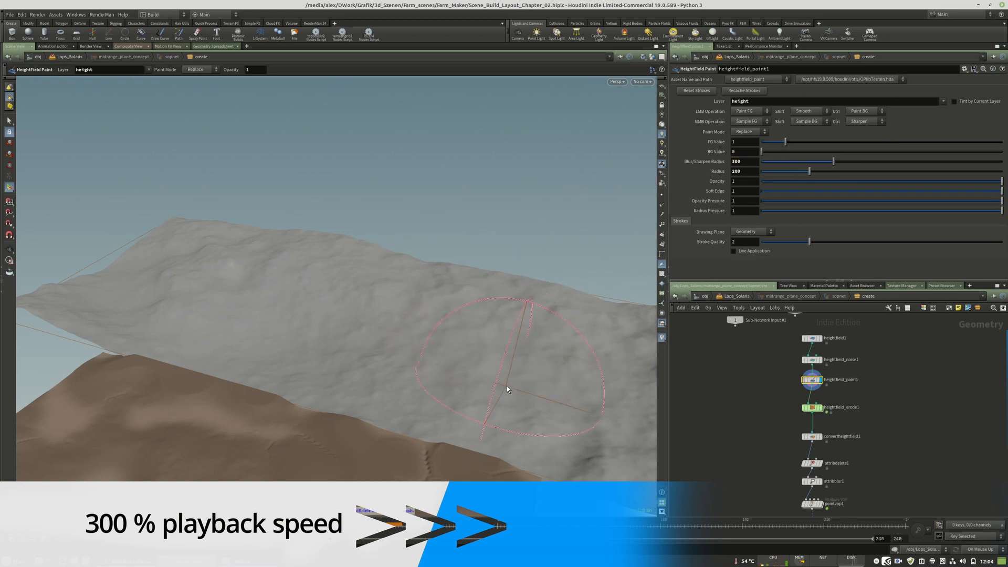
pyautogui.keyDown('alt'); pyautogui.moveTo(552, 355); pyautogui.dragTo(355, 307); pyautogui.keyUp('alt')
pyautogui.moveTo(439, 379)
pyautogui.keyDown('alt'); pyautogui.mouseDown()
pyautogui.moveTo(385, 313)
pyautogui.moveTo(451, 315)
pyautogui.moveTo(405, 327)
pyautogui.mouseUp(); pyautogui.keyUp('alt')
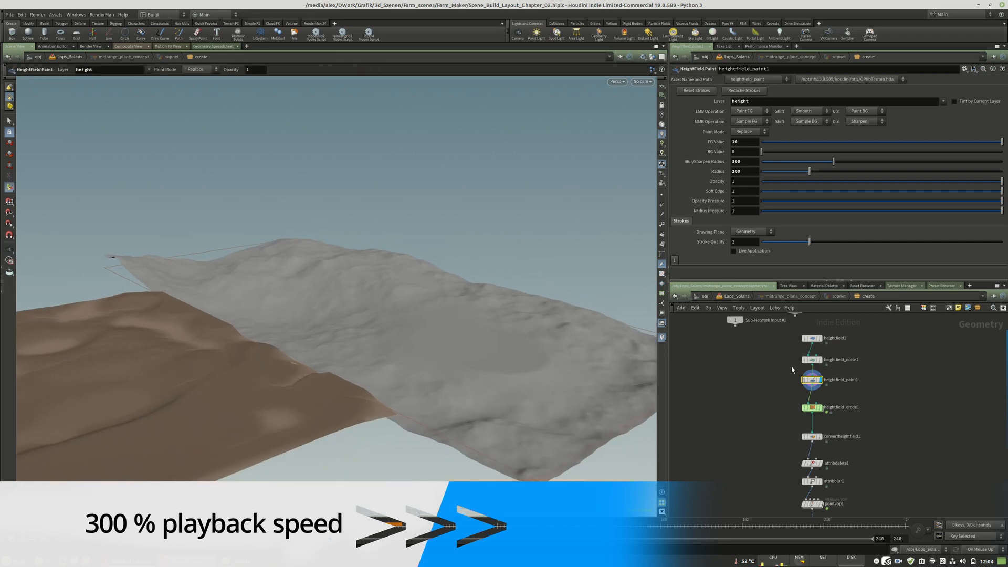
# Raise heightfield_noise1's amplitude further to strengthen the midrange mountains.
pyautogui.click(820, 359)
pyautogui.moveTo(802, 129); pyautogui.dragTo(855, 130)
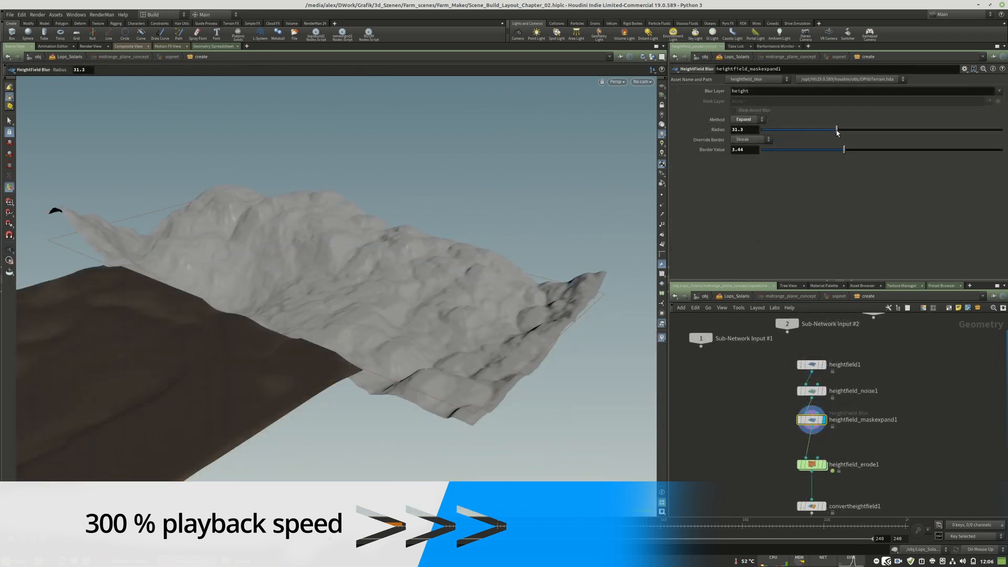
pyautogui.moveTo(838, 133); pyautogui.dragTo(802, 130)
pyautogui.press('Escape')
# Unfreeze heightfield_erode1, set hydro erodability 0.728, erosion rate 0.856 and thermal erodability 0.235, and rewind the simulation.
pyautogui.moveTo(399, 315); pyautogui.dragTo(320, 278)
pyautogui.click(811, 464)
pyautogui.click(693, 98)
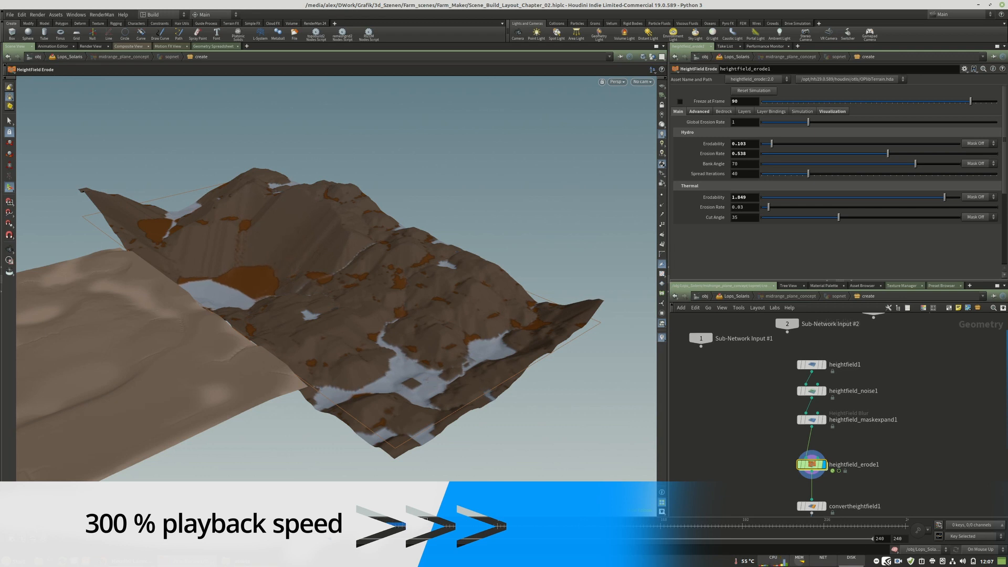
pyautogui.keyDown('alt'); pyautogui.moveTo(276, 331); pyautogui.dragTo(231, 279); pyautogui.keyUp('alt')
pyautogui.hotkey('ctrl', 'Up')
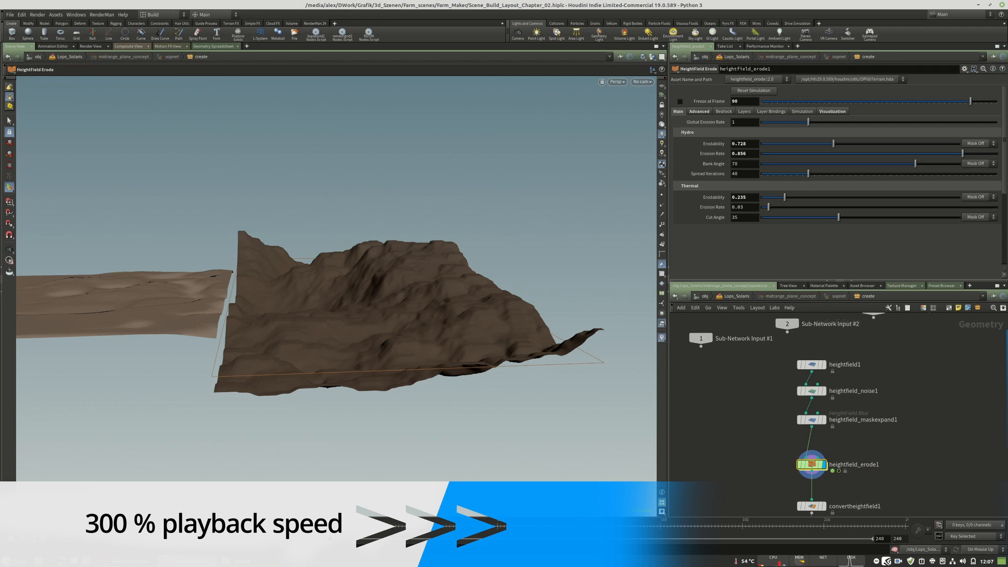
pyautogui.keyDown('alt'); pyautogui.moveTo(226, 310); pyautogui.dragTo(375, 362); pyautogui.keyUp('alt')
pyautogui.click(13, 525)
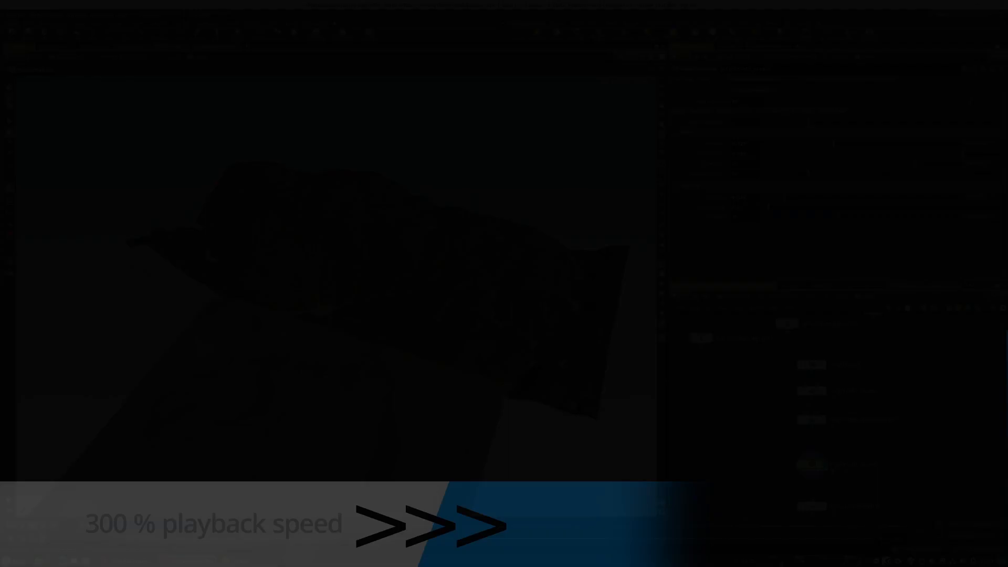
# Move heightfield_erode1 closer beneath heightfield_maskexpand1 and freeze its erosion at frame 5.
pyautogui.keyDown('alt'); pyautogui.moveTo(371, 269); pyautogui.dragTo(352, 229); pyautogui.keyUp('alt')
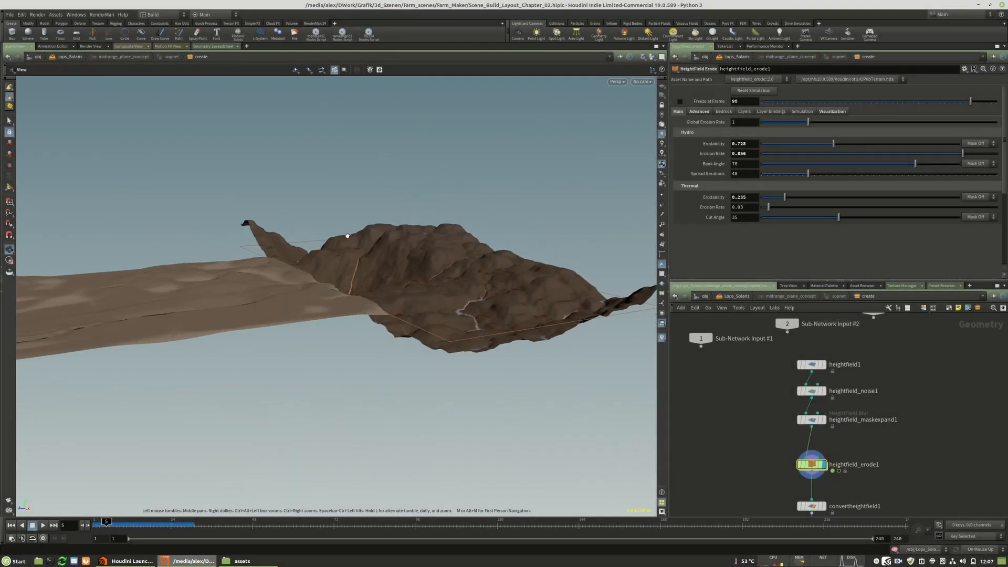
pyautogui.moveTo(856, 469); pyautogui.dragTo(851, 424, button='middle')
pyautogui.moveTo(811, 422); pyautogui.dragTo(811, 407)
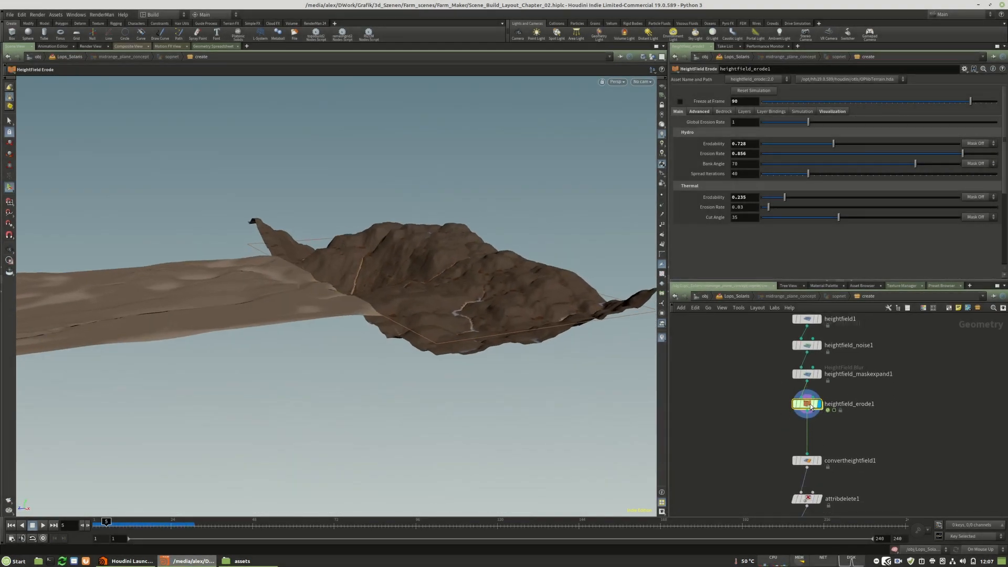
pyautogui.write('5')
pyautogui.press('Return')
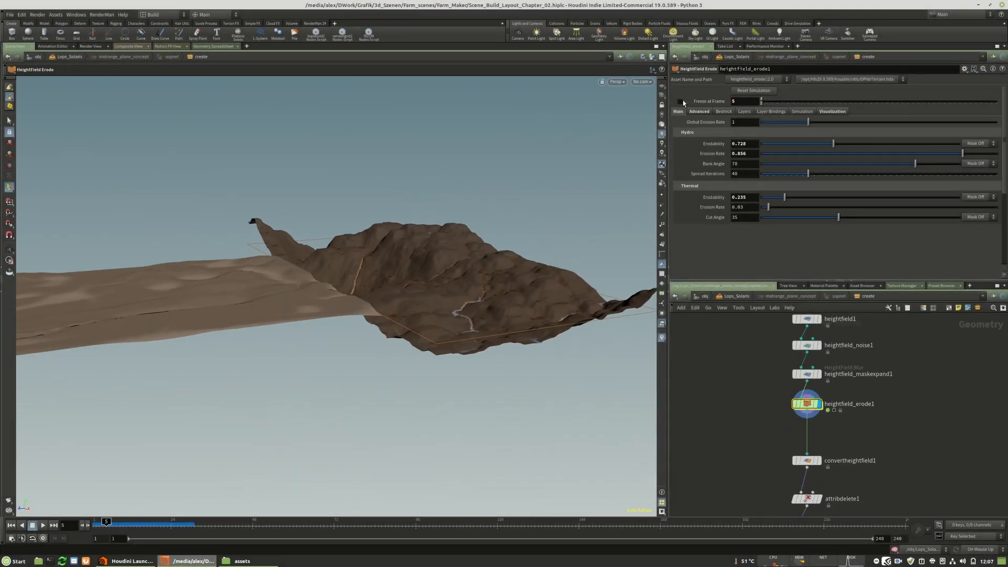
pyautogui.click(679, 102)
# Display convertheightfield1 and place it closer beneath heightfield_erode1 while checking the converted terrain mesh.
pyautogui.moveTo(841, 430); pyautogui.dragTo(801, 476, button='middle')
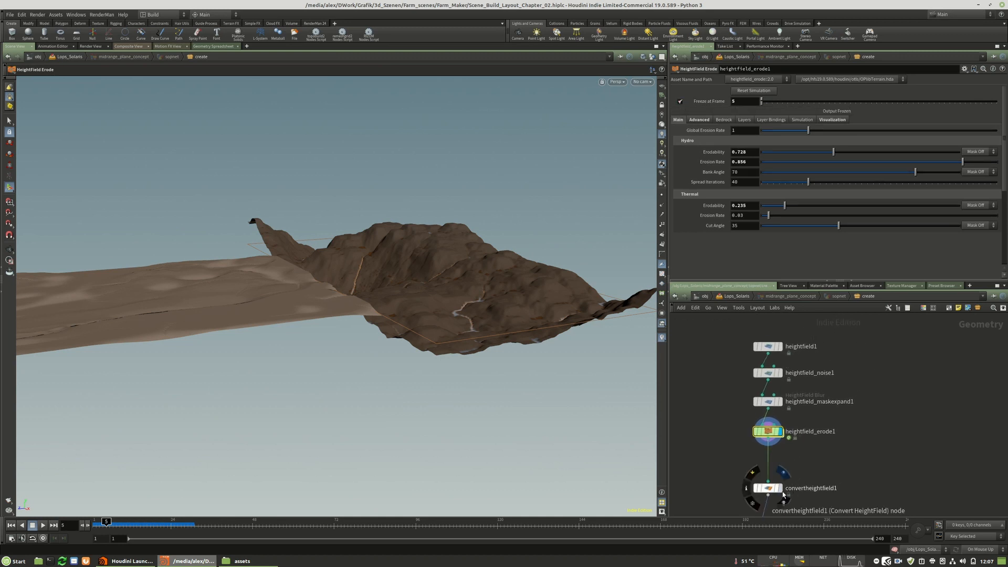
pyautogui.click(780, 488)
pyautogui.moveTo(771, 490); pyautogui.dragTo(770, 470)
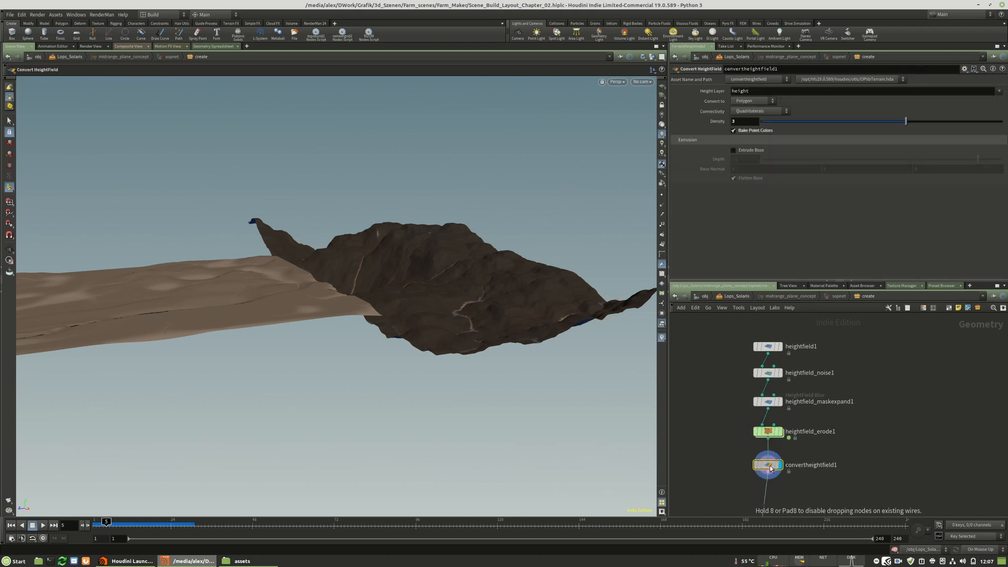
pyautogui.press('Escape')
pyautogui.moveTo(454, 311); pyautogui.dragTo(378, 319)
pyautogui.moveTo(795, 505); pyautogui.dragTo(784, 474, button='middle')
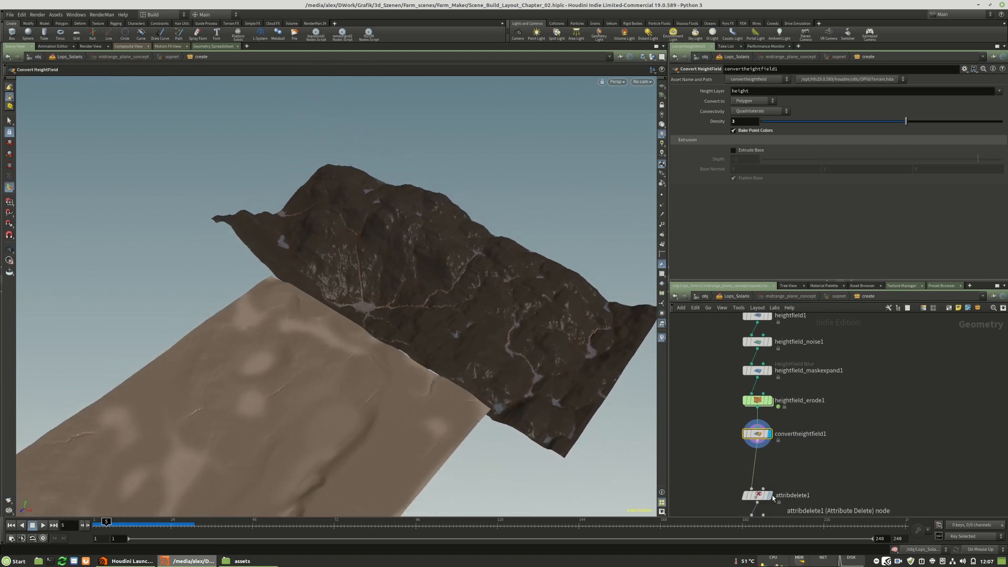
# Display attribdelete1 and place it directly beneath convertheightfield1.
pyautogui.click(770, 496)
pyautogui.moveTo(759, 495); pyautogui.dragTo(759, 464)
pyautogui.keyDown('alt'); pyautogui.moveTo(459, 285); pyautogui.dragTo(396, 322); pyautogui.keyUp('alt')
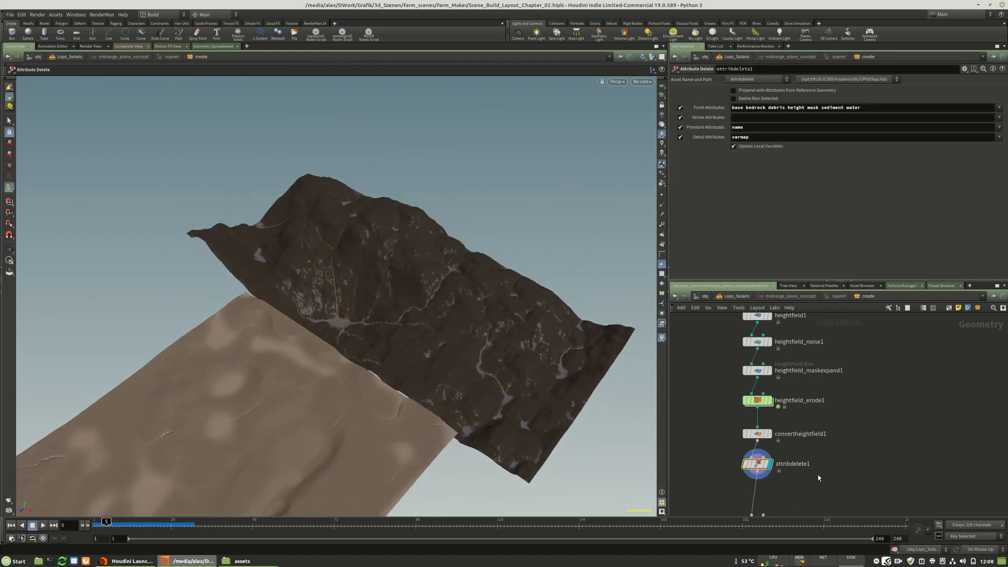
# Display attribblur1, place it beneath attribdelete1, and check the blurred terrain colours.
pyautogui.moveTo(818, 477); pyautogui.dragTo(812, 406, button='middle')
pyautogui.click(765, 452)
pyautogui.moveTo(757, 455); pyautogui.dragTo(757, 426)
pyautogui.press('Escape')
pyautogui.moveTo(399, 286); pyautogui.dragTo(448, 328)
pyautogui.moveTo(477, 399); pyautogui.dragTo(449, 327)
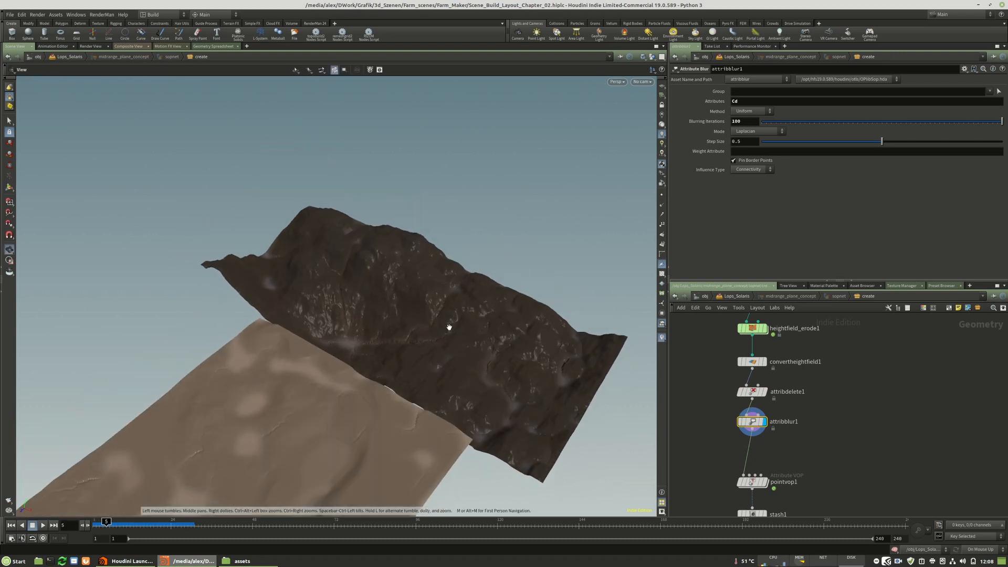
# Display pointvop1 and place it closer beneath attribblur1.
pyautogui.moveTo(801, 464); pyautogui.dragTo(800, 440, button='middle')
pyautogui.scroll(2, 777, 450)
pyautogui.click(757, 467)
pyautogui.moveTo(742, 463); pyautogui.dragTo(741, 415)
# Move stash1 up beneath pointvop1, display it, and stash its new midrange input geometry.
pyautogui.moveTo(800, 449); pyautogui.dragTo(800, 403, button='middle')
pyautogui.moveTo(756, 466); pyautogui.dragTo(745, 427)
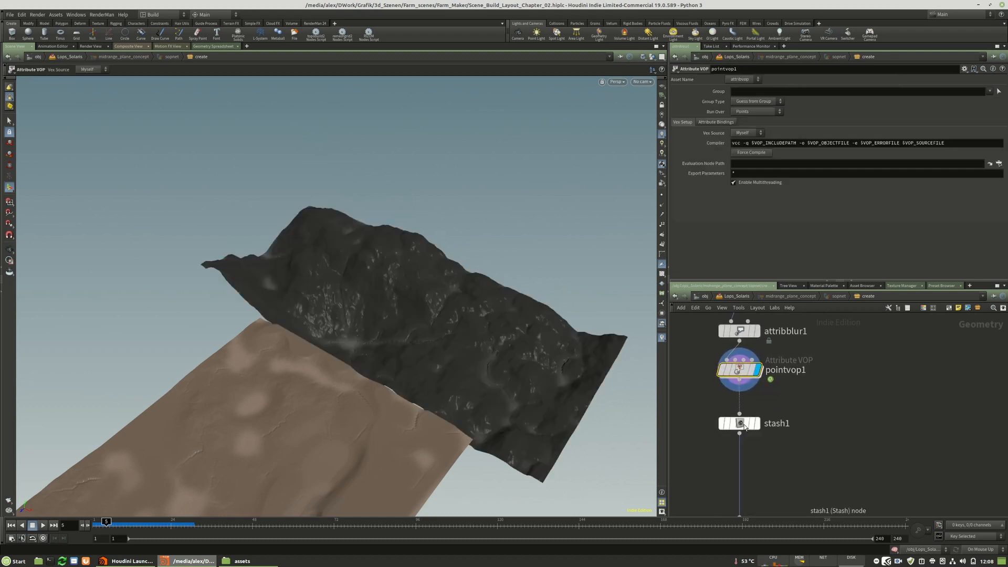
pyautogui.click(759, 425)
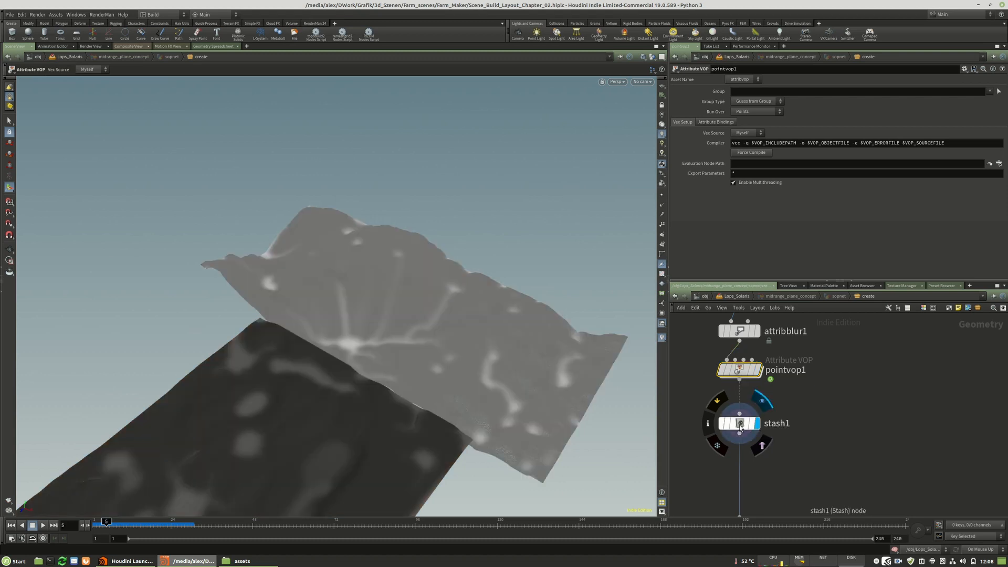
pyautogui.click(741, 98)
# Hide the other objects in the viewport, display color1, and place it closer beneath stash1.
pyautogui.moveTo(806, 469); pyautogui.dragTo(794, 397, button='middle')
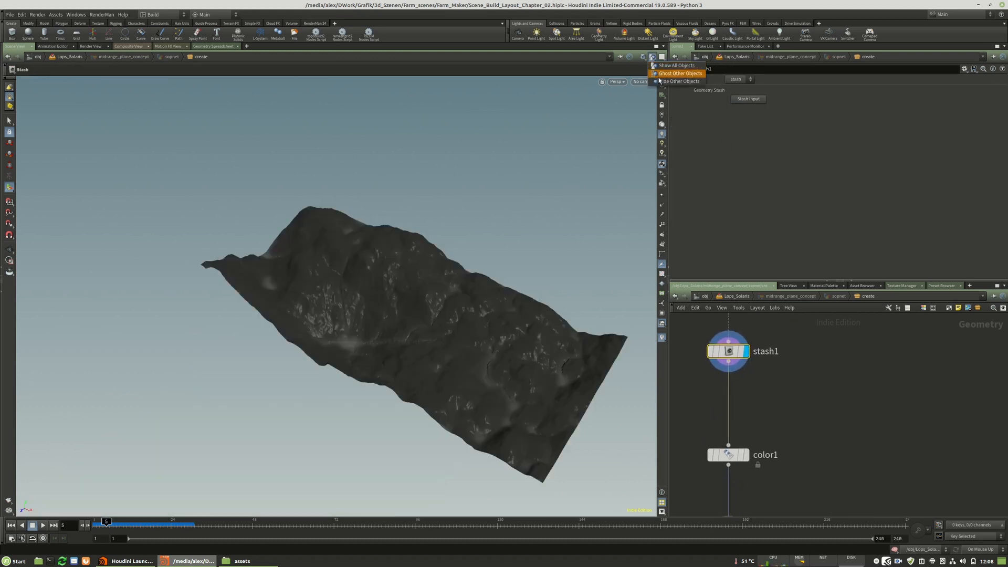
pyautogui.keyDown('alt'); pyautogui.moveTo(374, 314); pyautogui.dragTo(387, 318); pyautogui.keyUp('alt')
pyautogui.click(747, 460)
pyautogui.moveTo(747, 461); pyautogui.dragTo(746, 435)
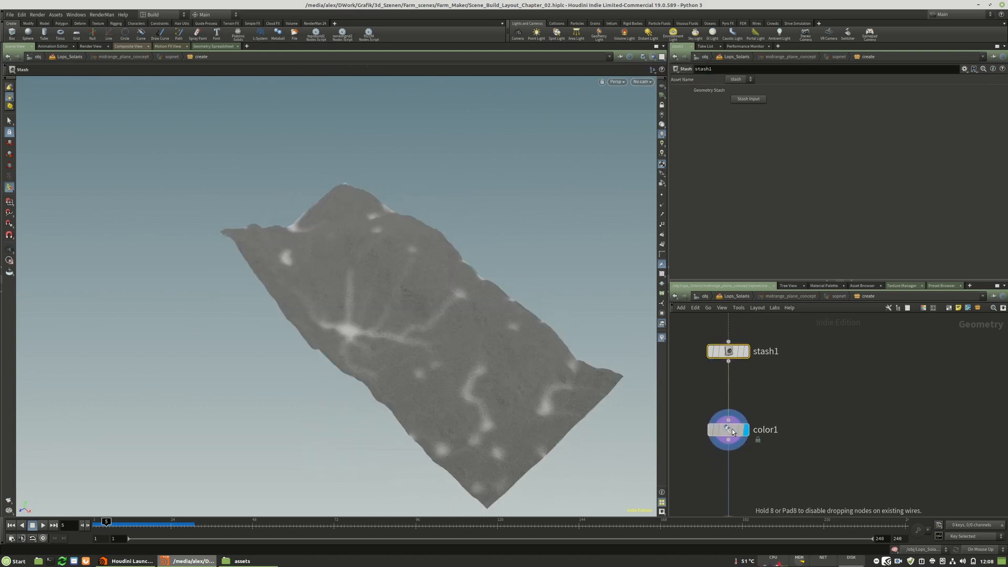
pyautogui.moveTo(450, 326); pyautogui.dragTo(477, 348)
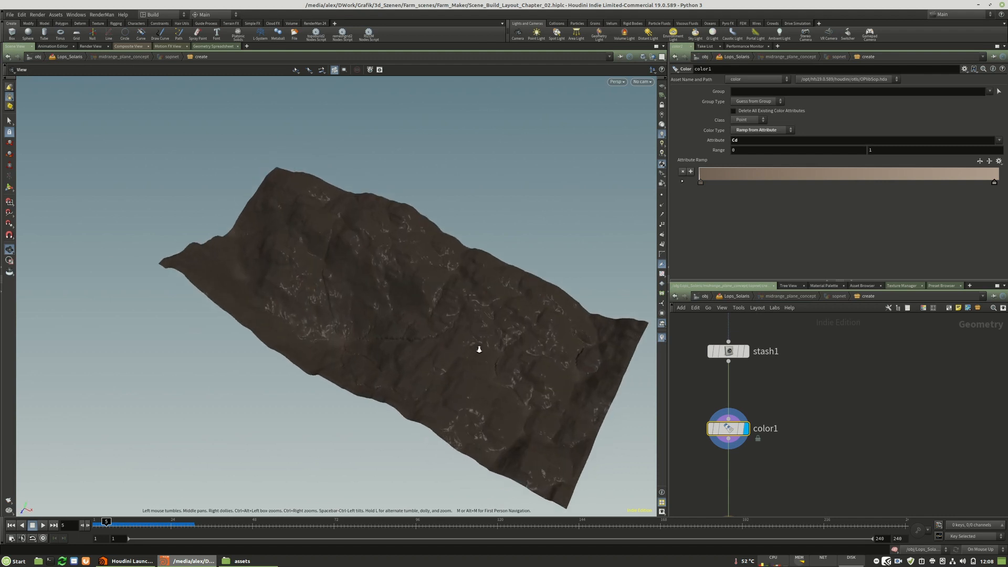
# Lighten the end colour of color1's attribute ramp to RGB 0.75, 0.6375, 0.525.
pyautogui.keyDown('alt'); pyautogui.scroll(4, 477, 349); pyautogui.keyUp('alt')
pyautogui.keyDown('alt'); pyautogui.moveTo(414, 326); pyautogui.dragTo(428, 351); pyautogui.keyUp('alt')
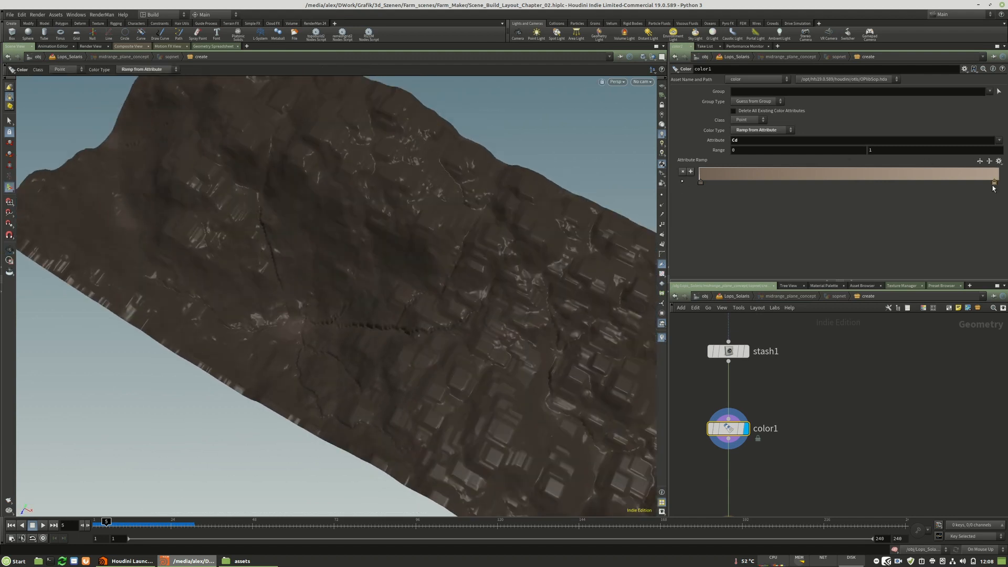
pyautogui.click(993, 184)
pyautogui.moveTo(933, 358); pyautogui.dragTo(966, 358)
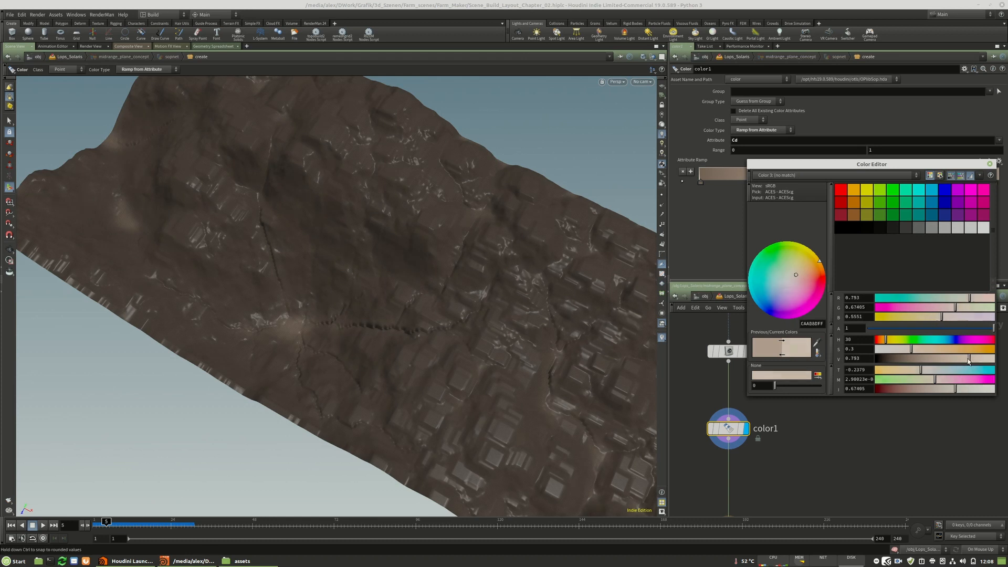
pyautogui.click(990, 163)
# Add an Attribute Blur node between color1 and output0.
pyautogui.moveTo(768, 461); pyautogui.dragTo(811, 418, button='middle')
pyautogui.scroll(1, 780, 440)
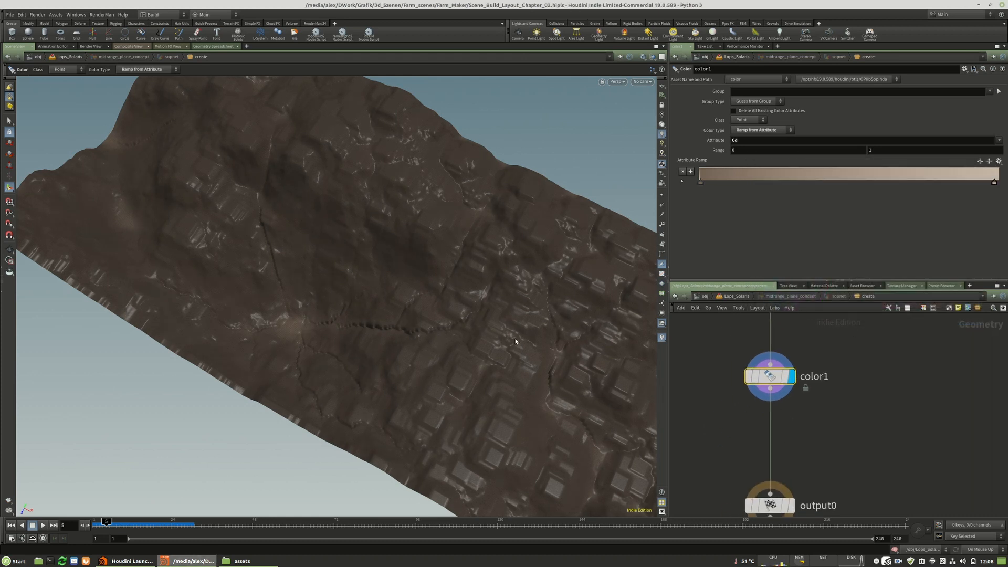
pyautogui.moveTo(378, 277)
pyautogui.keyDown('alt'); pyautogui.mouseDown(button='right')
pyautogui.moveTo(844, 272)
pyautogui.moveTo(367, 276)
pyautogui.mouseUp(button='right'); pyautogui.keyUp('alt')
pyautogui.press('Tab')
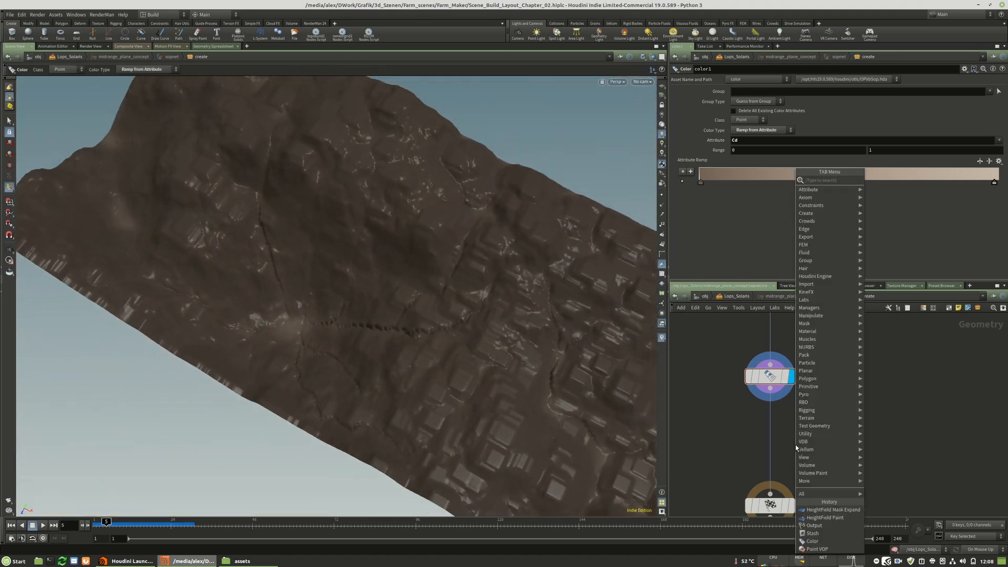
pyautogui.write('bl')
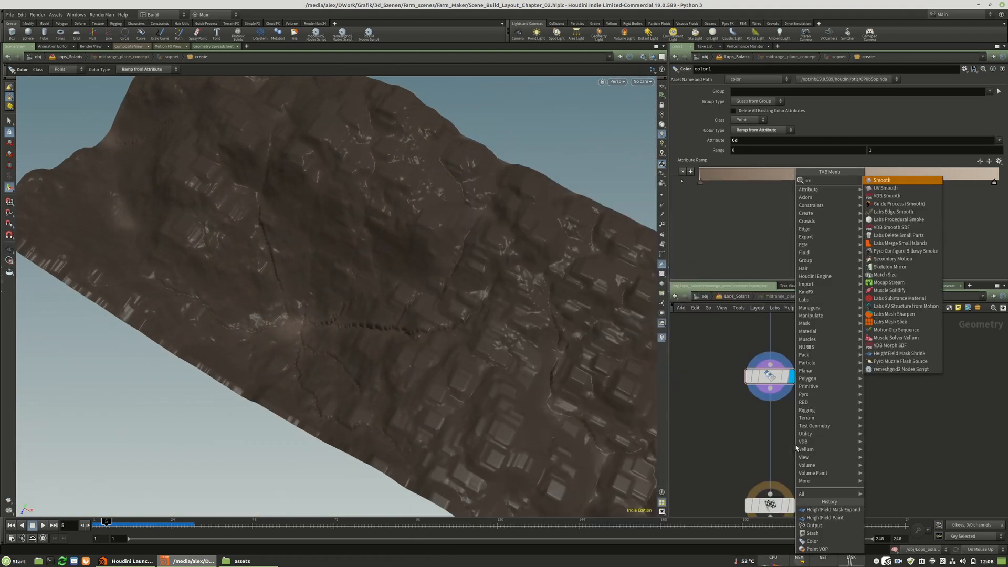
pyautogui.write('u')
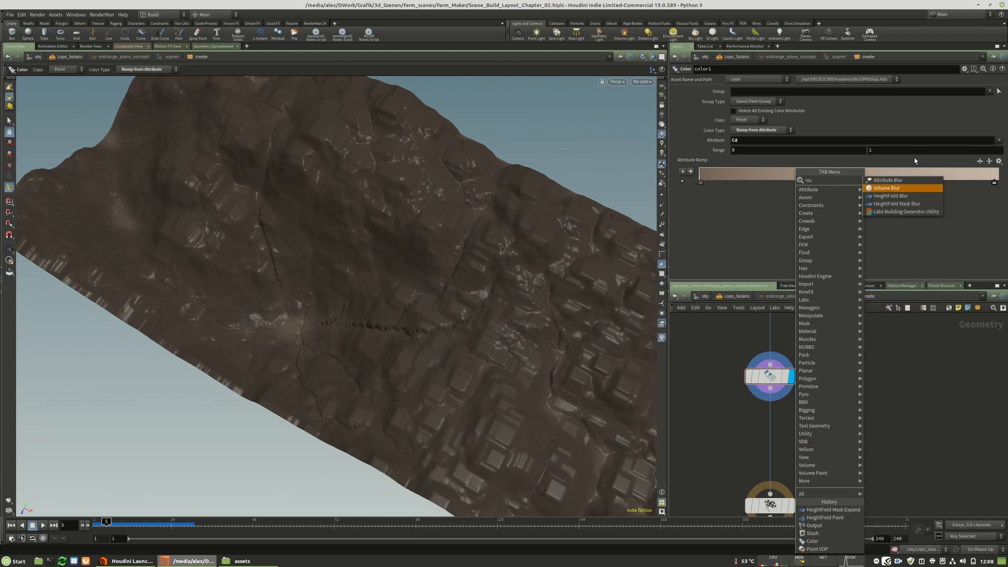
pyautogui.click(890, 181)
pyautogui.click(769, 426)
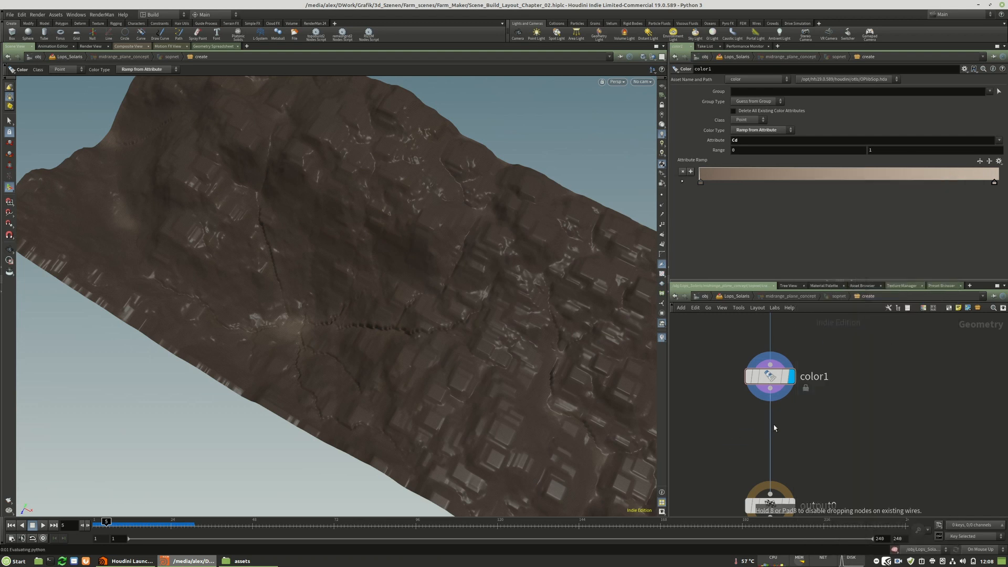
# Place the Attribute Blur node beneath color1 and set its blurring iterations to 500.
pyautogui.click(793, 427)
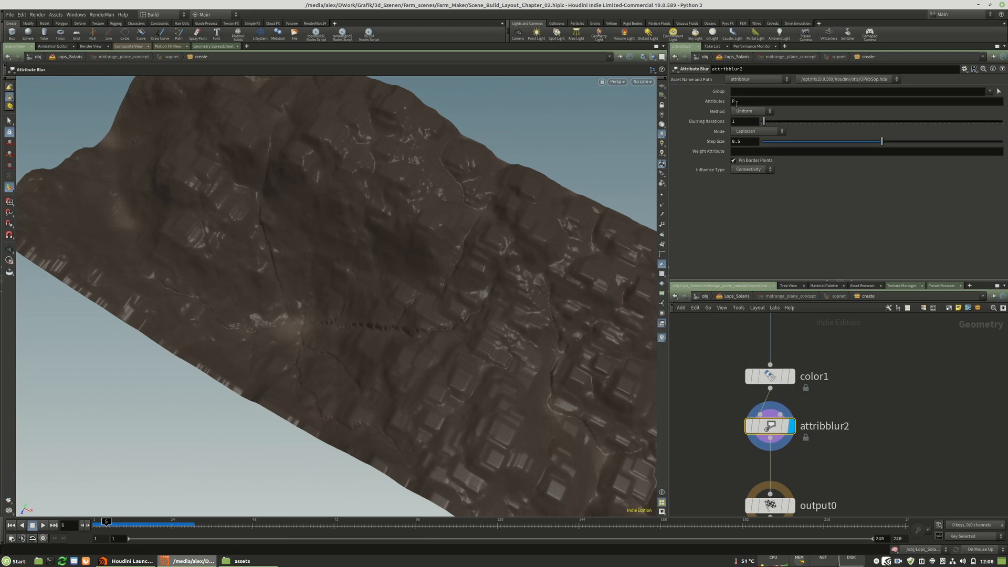
pyautogui.moveTo(898, 130); pyautogui.dragTo(902, 129)
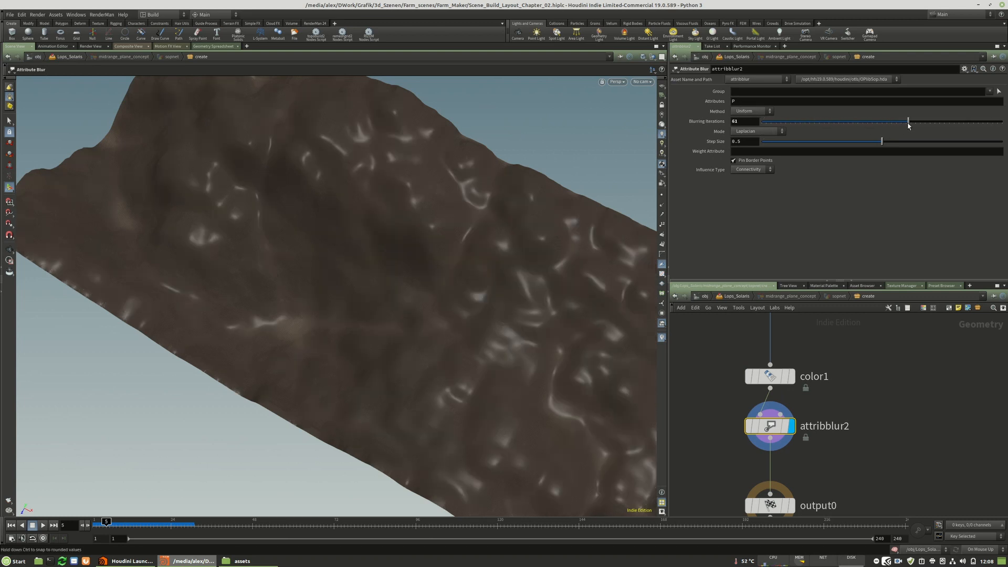
pyautogui.moveTo(987, 124); pyautogui.dragTo(848, 127)
pyautogui.press('Escape')
pyautogui.moveTo(371, 282); pyautogui.dragTo(367, 249)
pyautogui.moveTo(829, 464); pyautogui.dragTo(820, 479, button='middle')
pyautogui.moveTo(767, 397); pyautogui.dragTo(768, 380)
pyautogui.click(1001, 122)
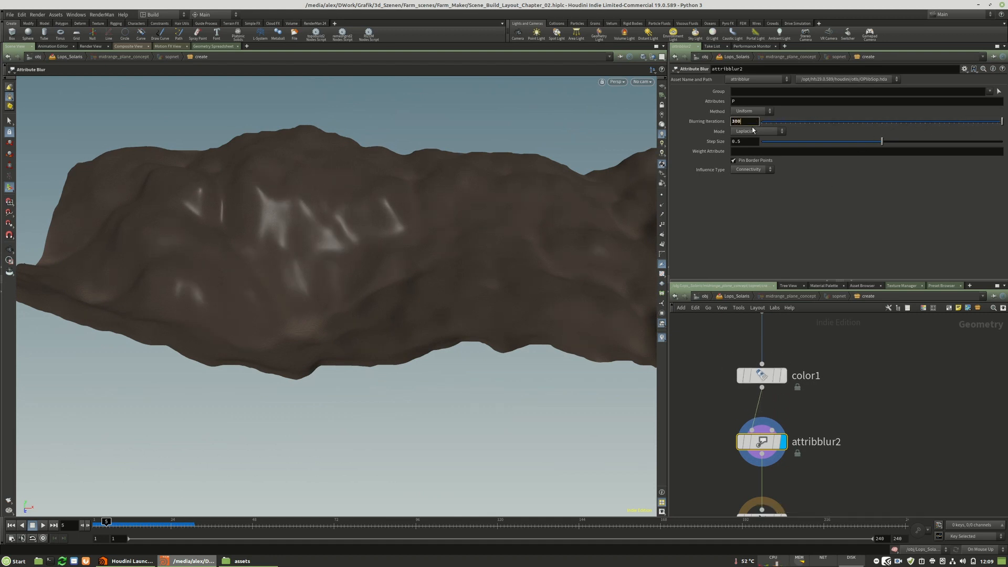
pyautogui.press('Return')
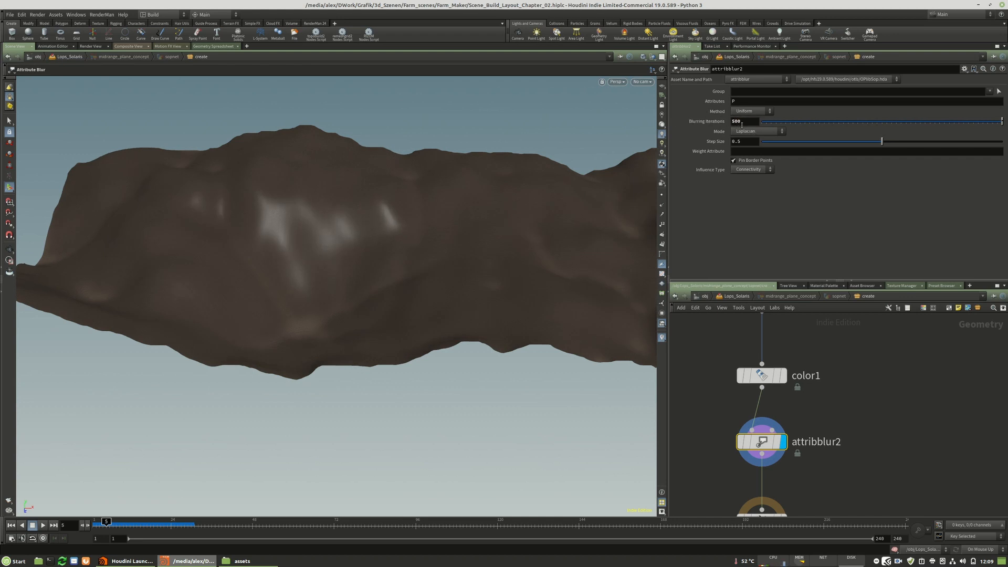
pyautogui.moveTo(364, 232); pyautogui.dragTo(505, 234)
pyautogui.press('Return')
# Select a point on the blurred terrain and raise it with an Edit node, translating about -11, 157, -31.
pyautogui.moveTo(779, 451); pyautogui.dragTo(810, 439, button='middle')
pyautogui.press('Escape')
pyautogui.scroll(10, 304, 362)
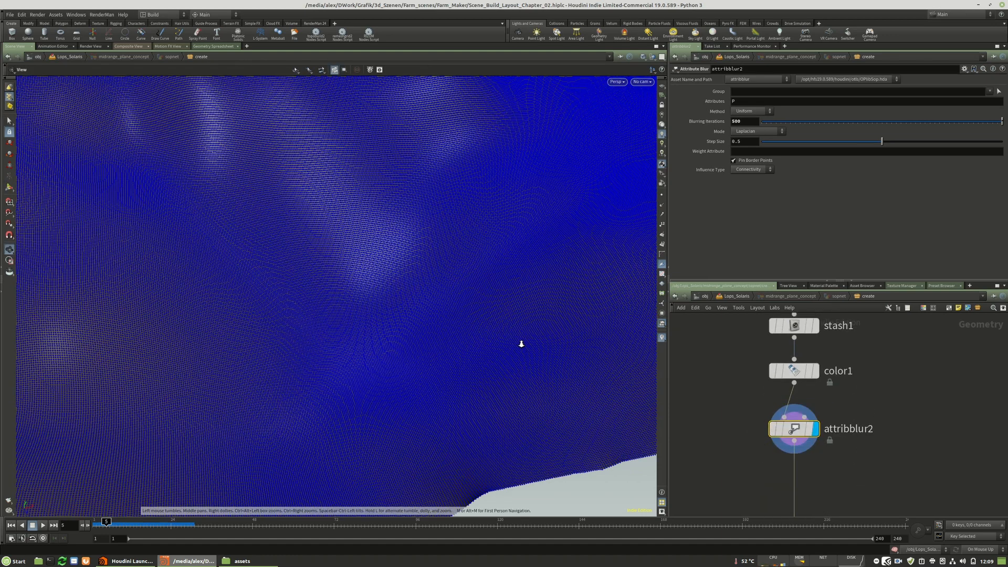
pyautogui.keyDown('alt'); pyautogui.moveTo(521, 343); pyautogui.dragTo(434, 345, button='right'); pyautogui.keyUp('alt')
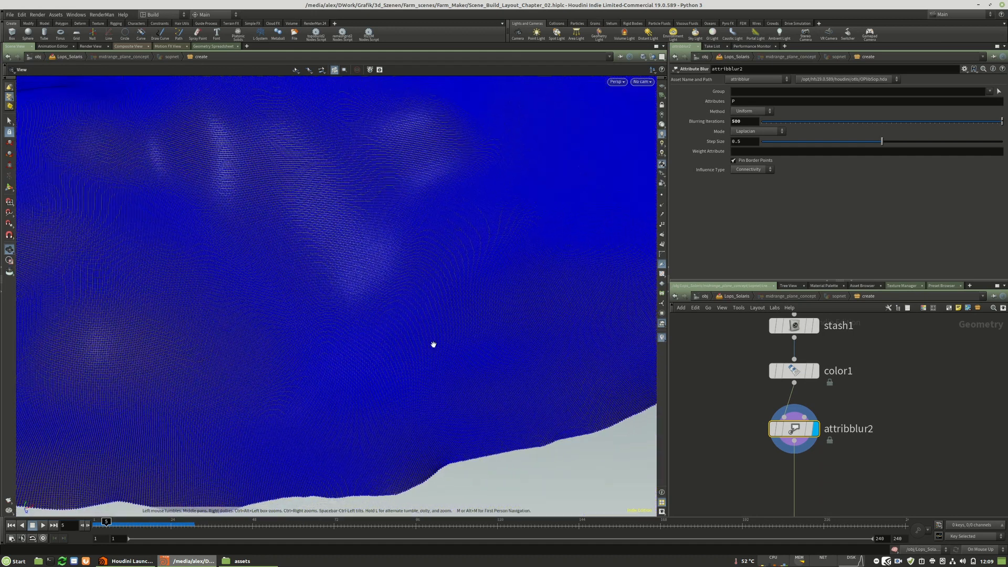
pyautogui.click(10, 143)
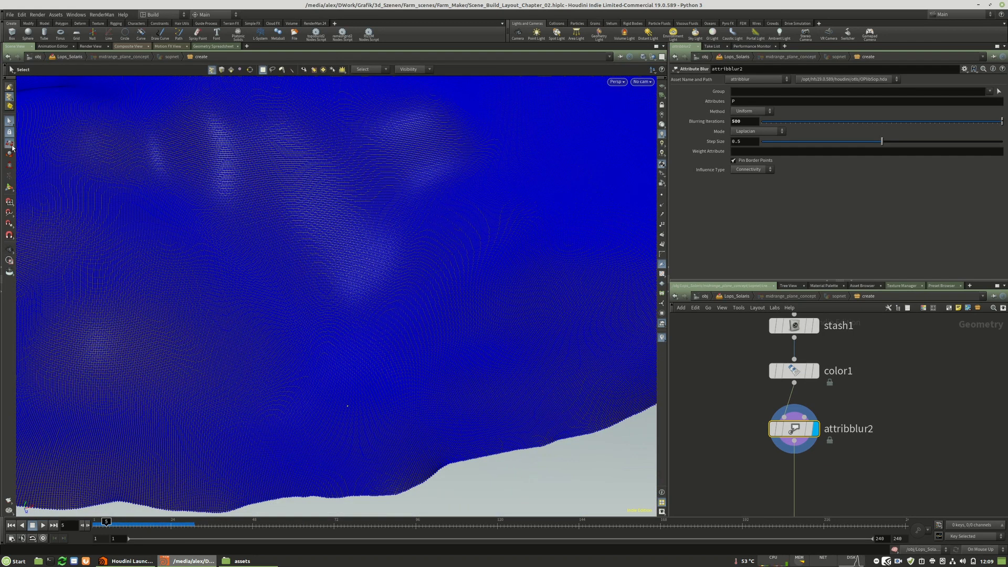
pyautogui.keyDown('alt'); pyautogui.moveTo(480, 365); pyautogui.dragTo(414, 353, button='right'); pyautogui.keyUp('alt')
pyautogui.keyDown('alt'); pyautogui.moveTo(415, 353); pyautogui.dragTo(399, 265); pyautogui.keyUp('alt')
pyautogui.scroll(-5, 713, 239)
pyautogui.scroll(5, 724, 215)
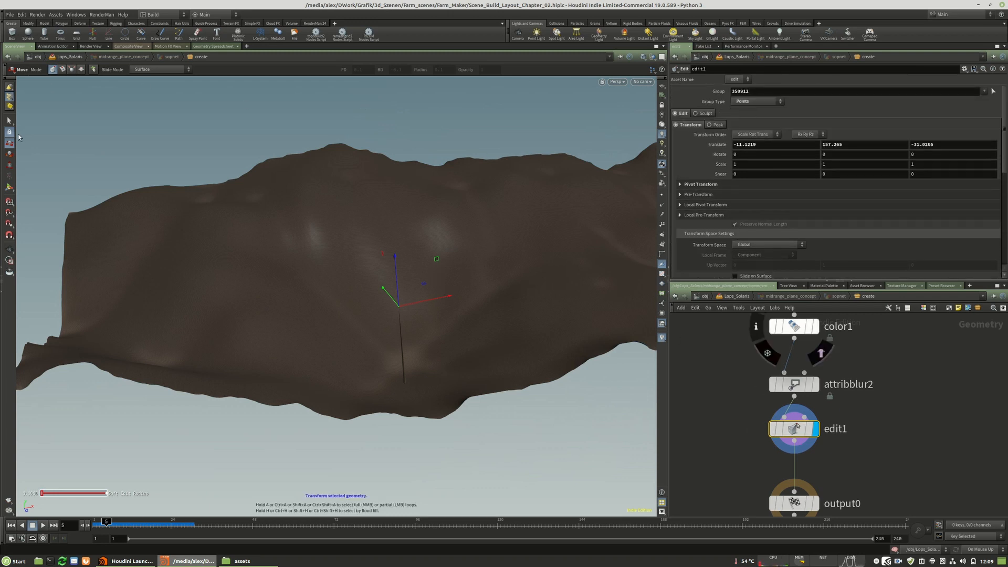
# Set edit1's soft radius to 1000 to spread the point move over the surrounding terrain.
pyautogui.scroll(-3, 695, 160)
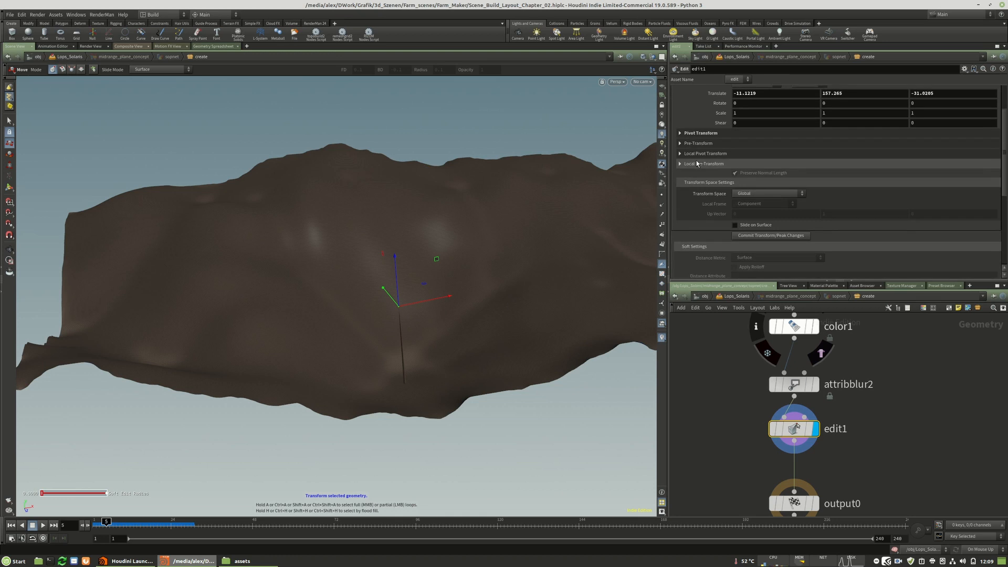
pyautogui.scroll(-3, 751, 239)
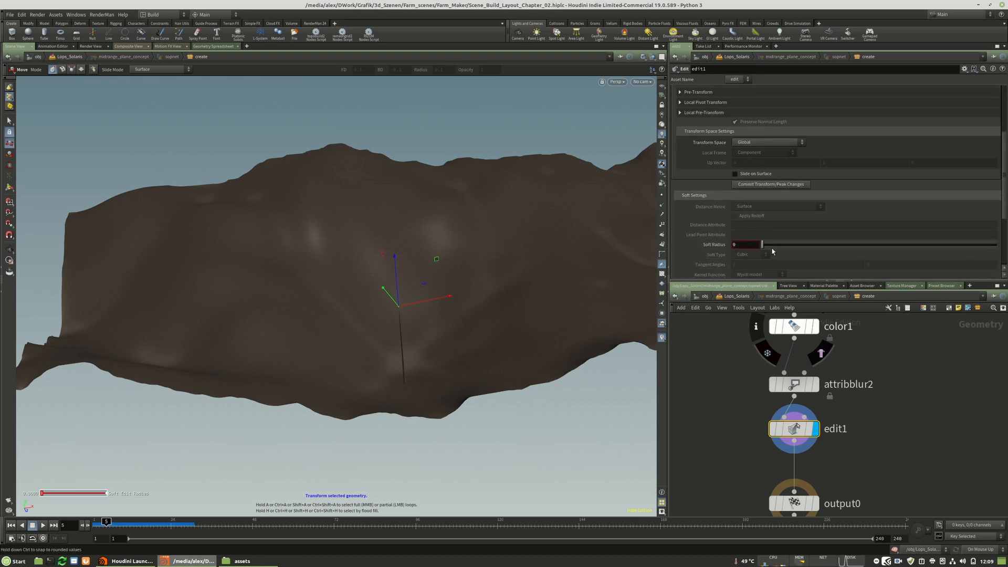
pyautogui.press('Return')
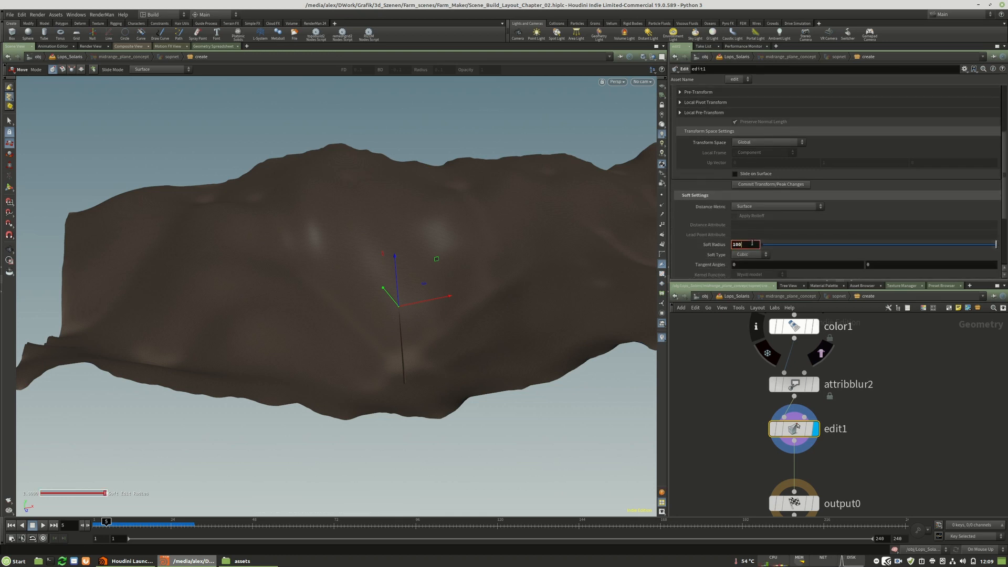
pyautogui.press('Return')
pyautogui.press('Return')
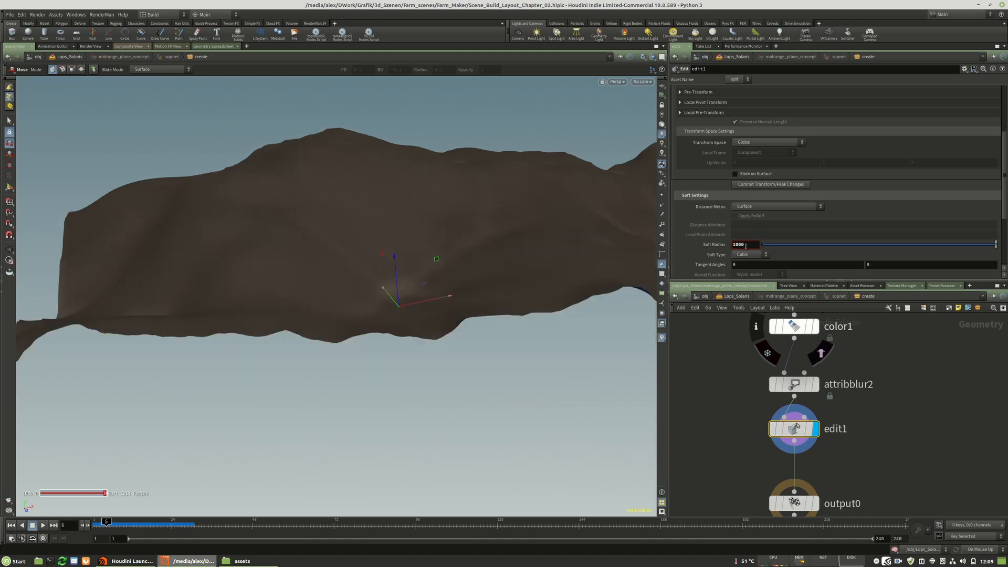
pyautogui.moveTo(397, 268); pyautogui.dragTo(357, 239)
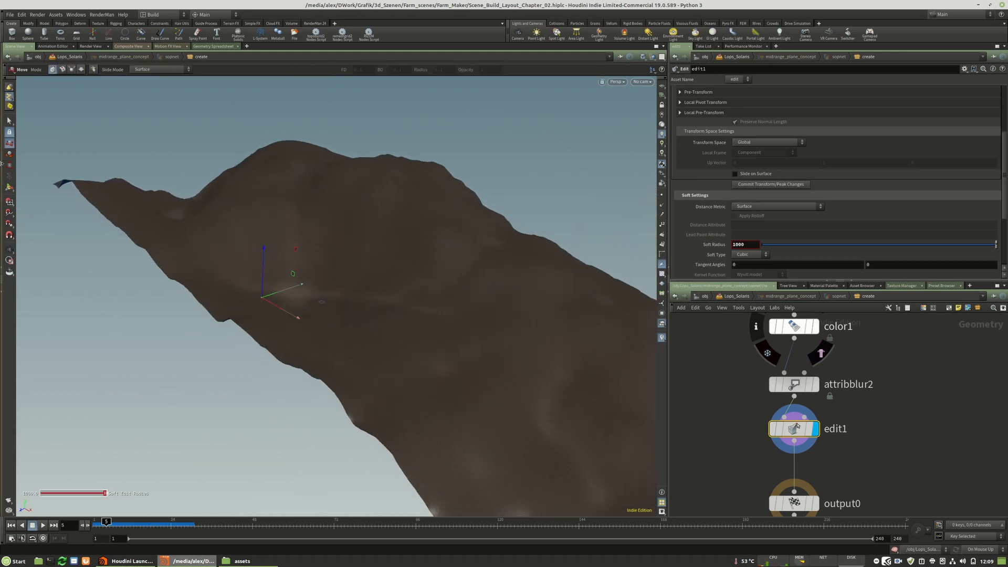
# Set the soft radius to 500 and adjust another point on the terrain's hill along the vertical axis.
pyautogui.click(10, 133)
pyautogui.click(8, 188)
pyautogui.keyDown('alt'); pyautogui.moveTo(427, 286); pyautogui.dragTo(346, 223); pyautogui.keyUp('alt')
pyautogui.press('m')
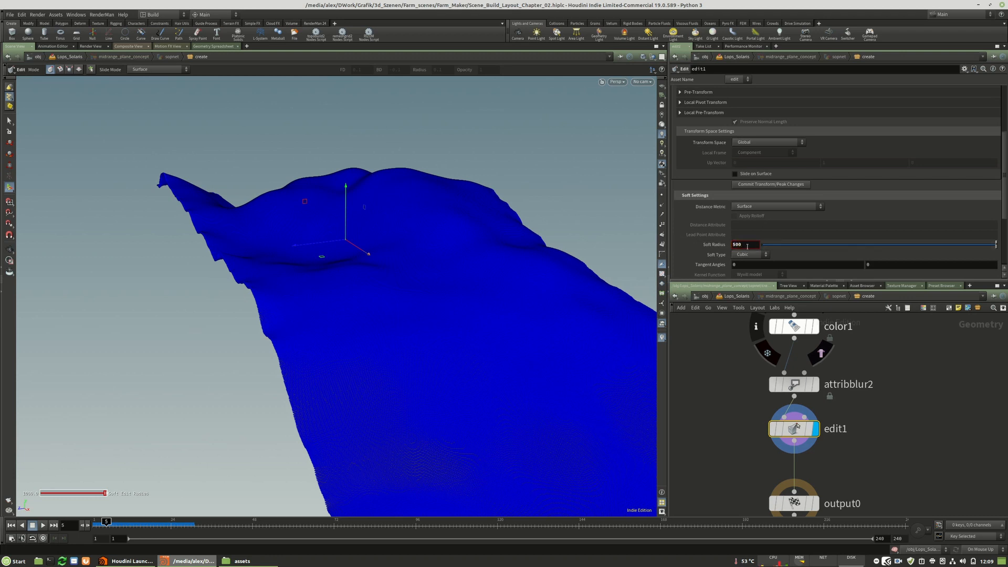
pyautogui.press('Return')
pyautogui.moveTo(344, 216); pyautogui.dragTo(345, 216)
pyautogui.keyDown('alt'); pyautogui.moveTo(344, 270); pyautogui.dragTo(434, 219); pyautogui.keyUp('alt')
pyautogui.scroll(-3, 434, 218)
# Display output0 and examine in Solaris how the midrange plane sits behind the foreground, returning to its geometry network.
pyautogui.click(813, 503)
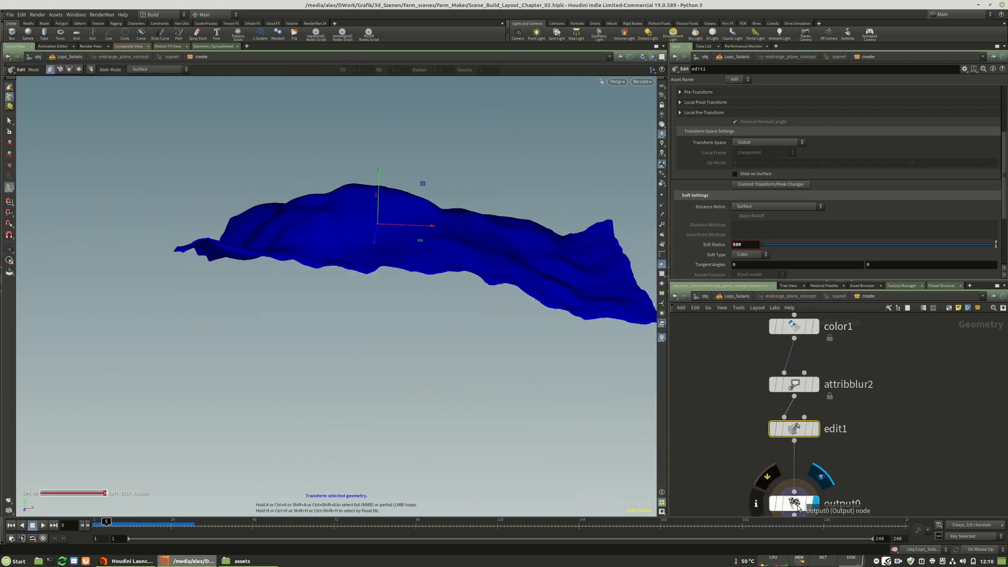
pyautogui.press('u')
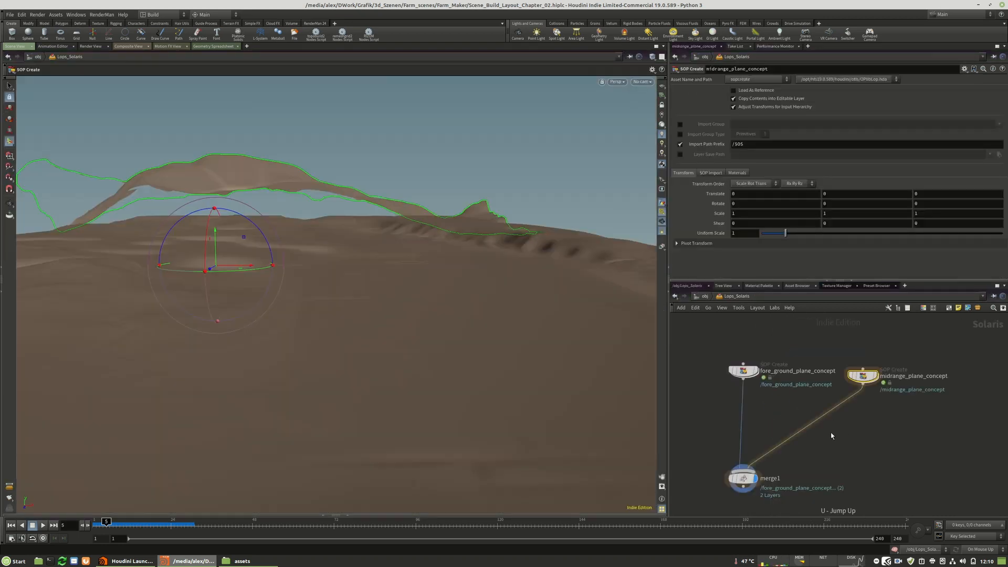
pyautogui.moveTo(330, 239); pyautogui.dragTo(490, 251)
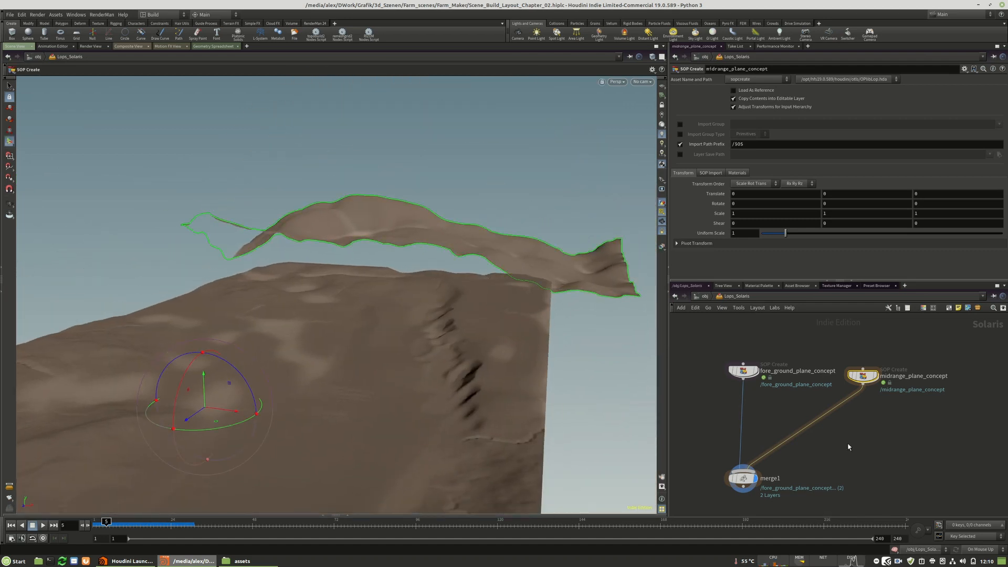
pyautogui.moveTo(874, 380)
pyautogui.doubleClick(863, 377)
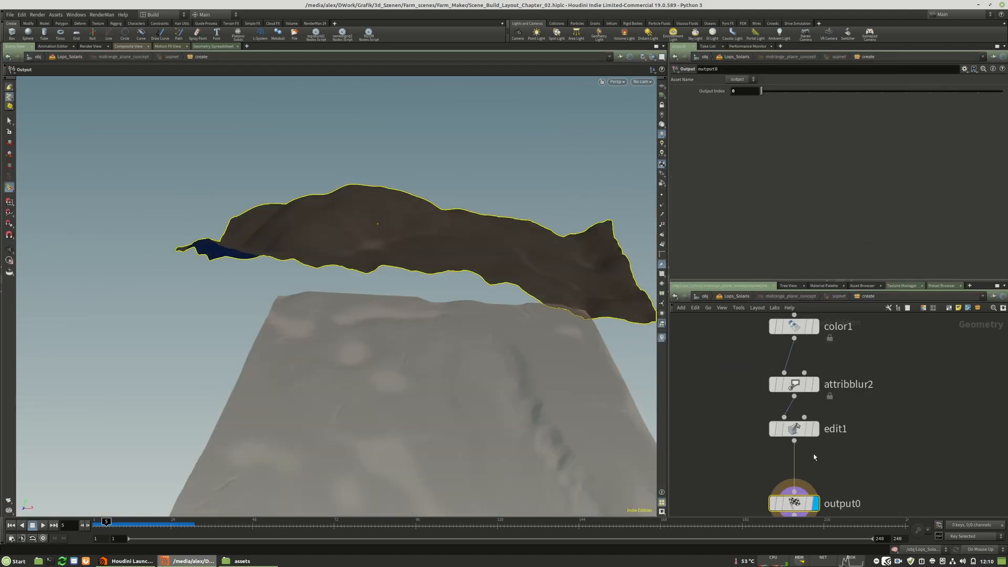
# Reactivate edit1 and reshape the terrain's long edge by moving edge points vertically with the 500 soft radius.
pyautogui.keyDown('alt'); pyautogui.moveTo(380, 257); pyautogui.dragTo(385, 264); pyautogui.keyUp('alt')
pyautogui.keyDown('alt'); pyautogui.moveTo(385, 264); pyautogui.dragTo(503, 270, button='right'); pyautogui.keyUp('alt')
pyautogui.keyDown('alt'); pyautogui.moveTo(502, 270); pyautogui.dragTo(596, 349); pyautogui.keyUp('alt')
pyautogui.click(800, 432)
pyautogui.press('Return')
pyautogui.click(326, 297)
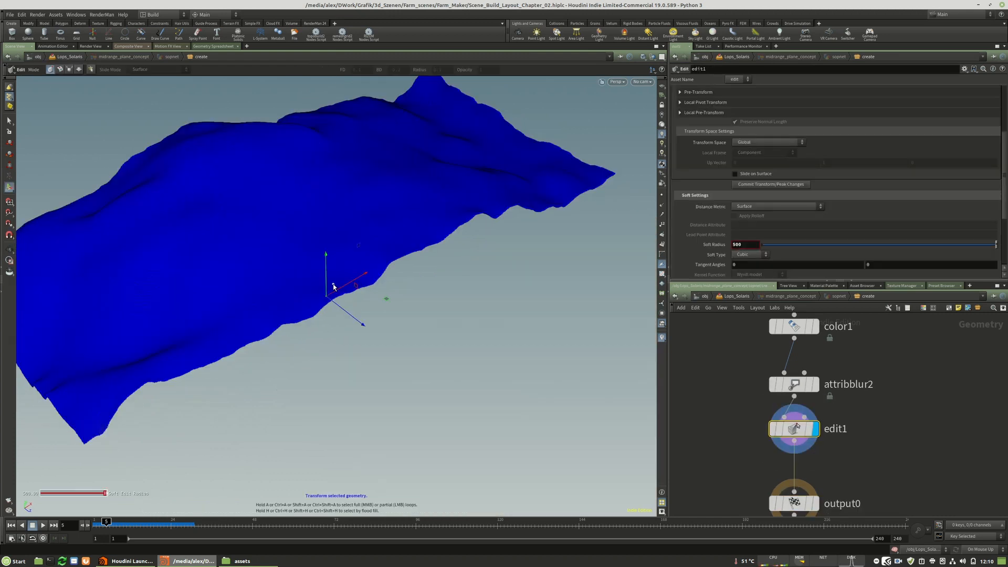
pyautogui.moveTo(327, 280); pyautogui.dragTo(375, 241)
pyautogui.click(451, 248)
pyautogui.moveTo(450, 231); pyautogui.dragTo(451, 273)
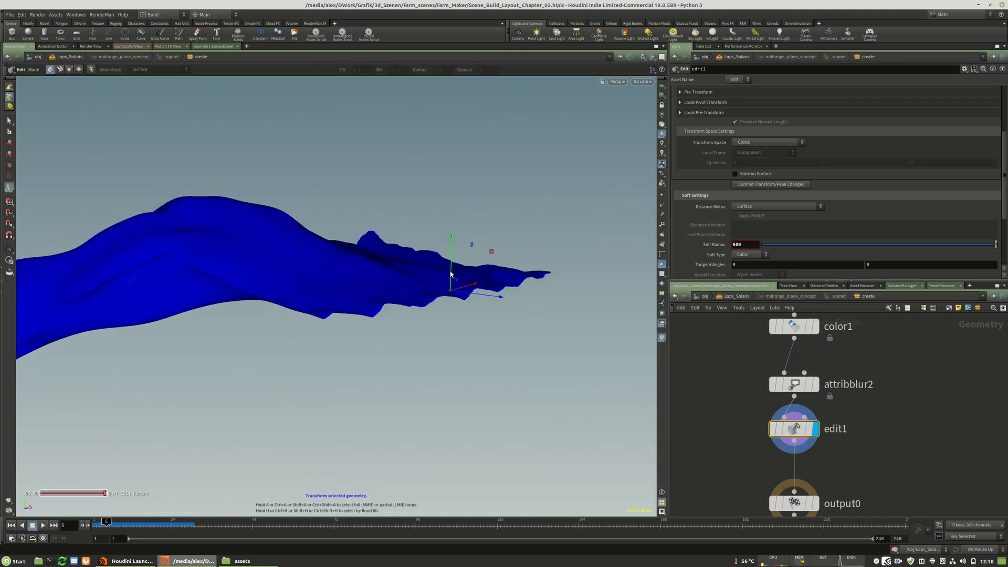
# Lower points at the terrain's end using edit1's soft falloff.
pyautogui.keyDown('alt'); pyautogui.moveTo(171, 257); pyautogui.dragTo(202, 310); pyautogui.keyUp('alt')
pyautogui.click(201, 255)
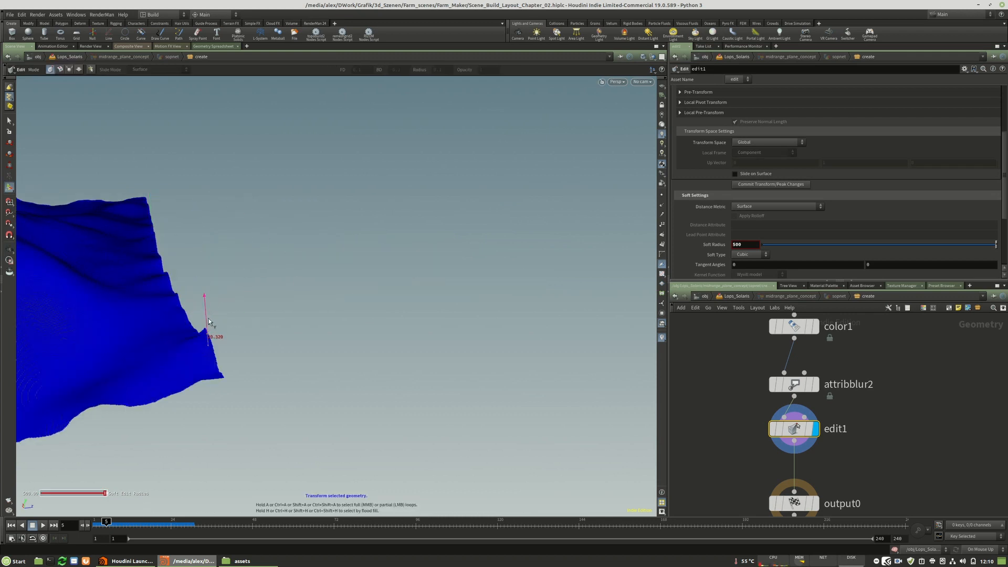
pyautogui.press('Escape')
pyautogui.moveTo(326, 283); pyautogui.dragTo(326, 387)
pyautogui.moveTo(402, 336); pyautogui.dragTo(198, 333, button='middle')
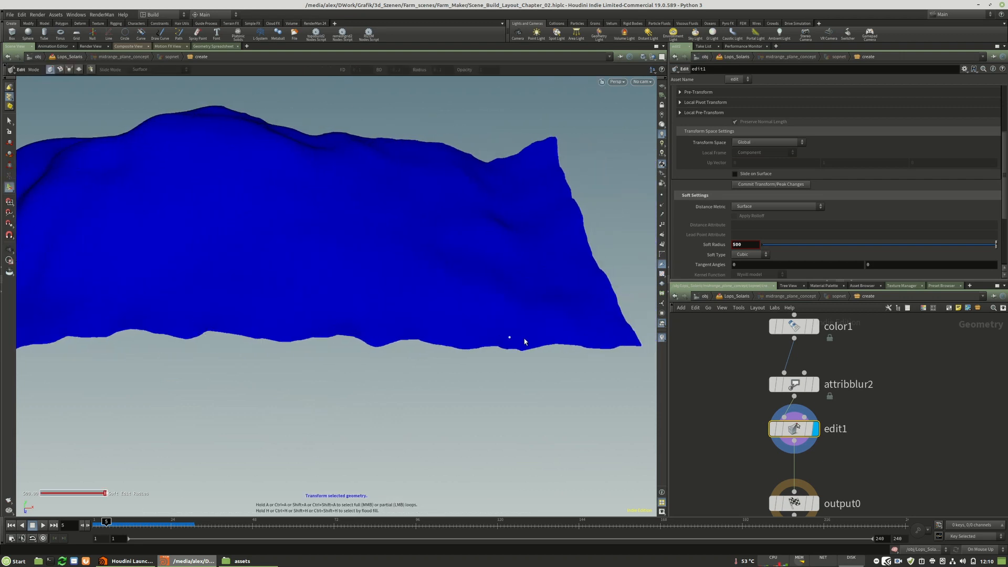
# Display output0 again and examine the midrange hill's silhouette behind the foreground plane in Solaris.
pyautogui.scroll(-3, 885, 410)
pyautogui.scroll(3, 856, 449)
pyautogui.click(856, 442)
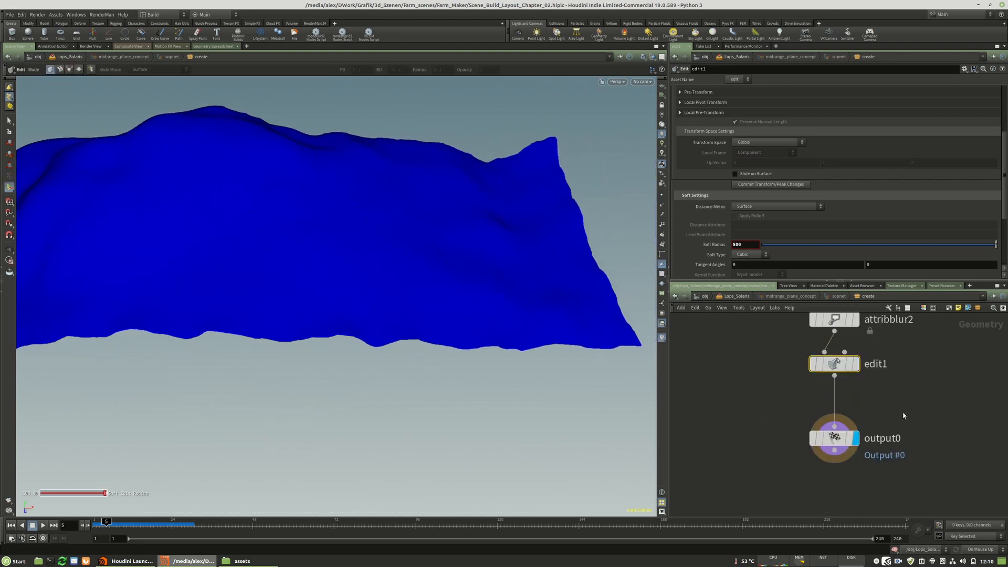
pyautogui.press('u')
pyautogui.moveTo(373, 308); pyautogui.dragTo(247, 298)
pyautogui.moveTo(451, 310); pyautogui.dragTo(269, 313, button='middle')
pyautogui.moveTo(270, 313); pyautogui.dragTo(298, 352)
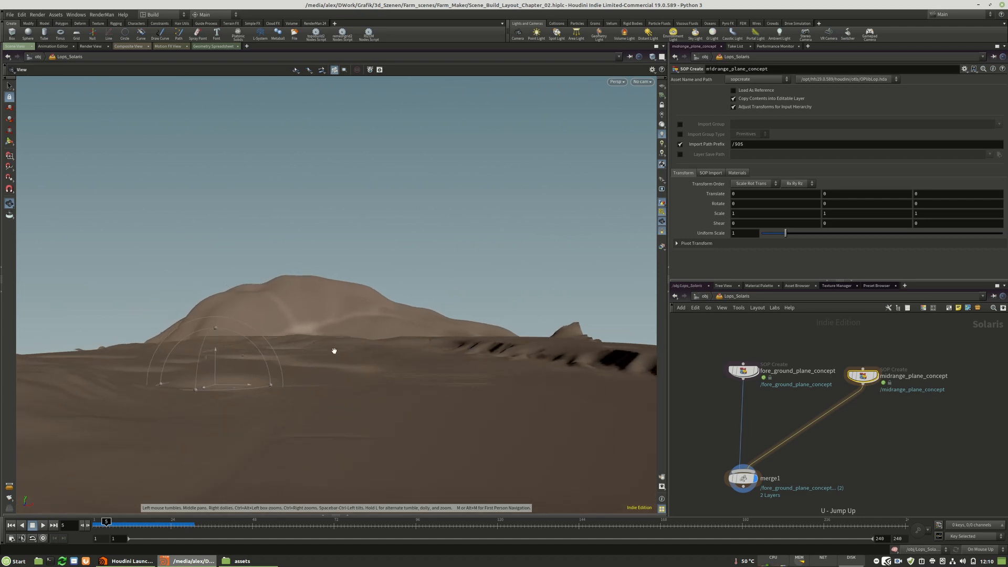
pyautogui.press('Return')
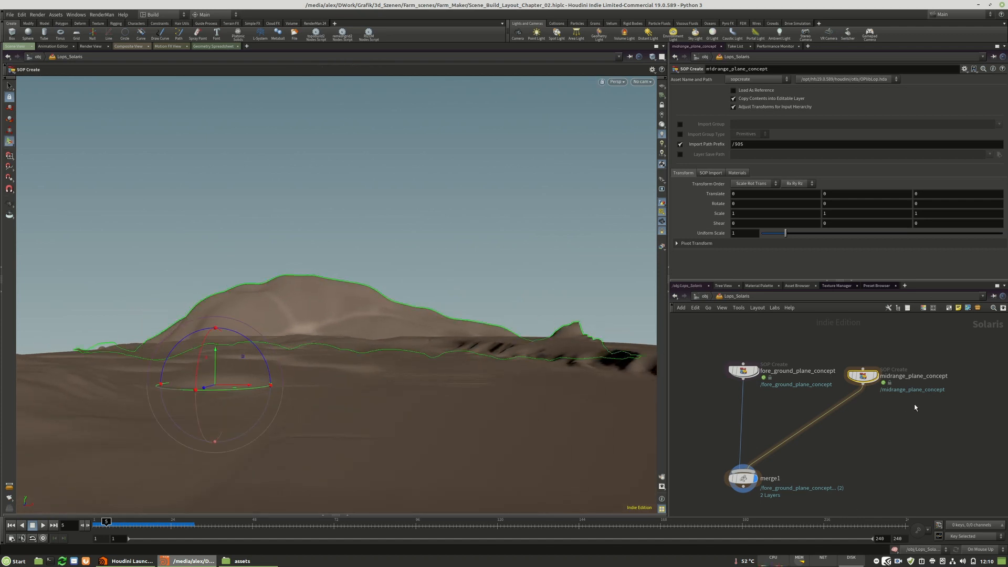
# Reopen the midrange geometry network and lower the raised corner point in edit1.
pyautogui.doubleClick(863, 376)
pyautogui.press('Return')
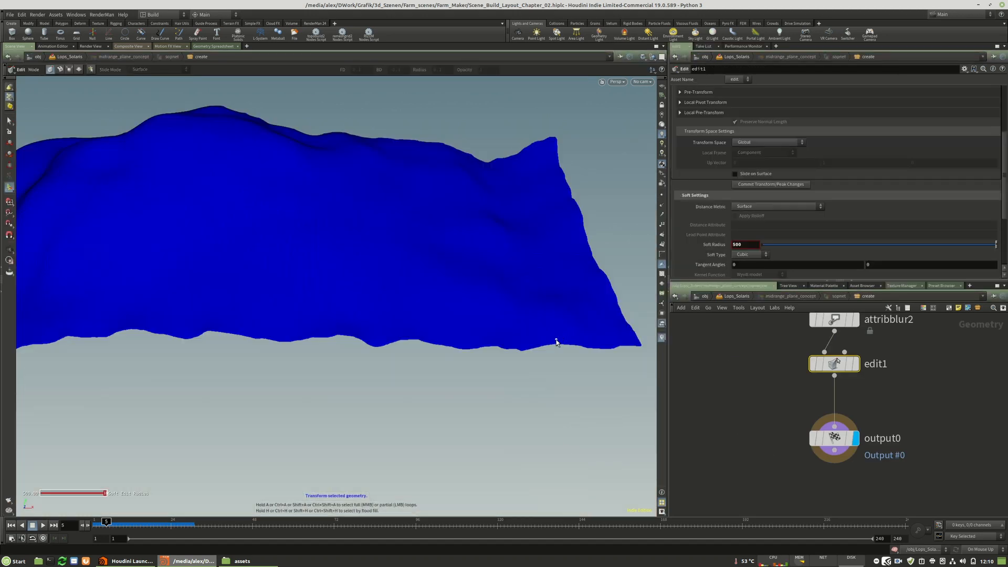
pyautogui.click(557, 140)
pyautogui.moveTo(559, 119); pyautogui.dragTo(553, 145)
pyautogui.keyDown('alt'); pyautogui.moveTo(547, 203); pyautogui.dragTo(435, 207); pyautogui.keyUp('alt')
# Set edit1's soft radius to 250 and select points around the raised corner for fine adjustment.
pyautogui.click(575, 198)
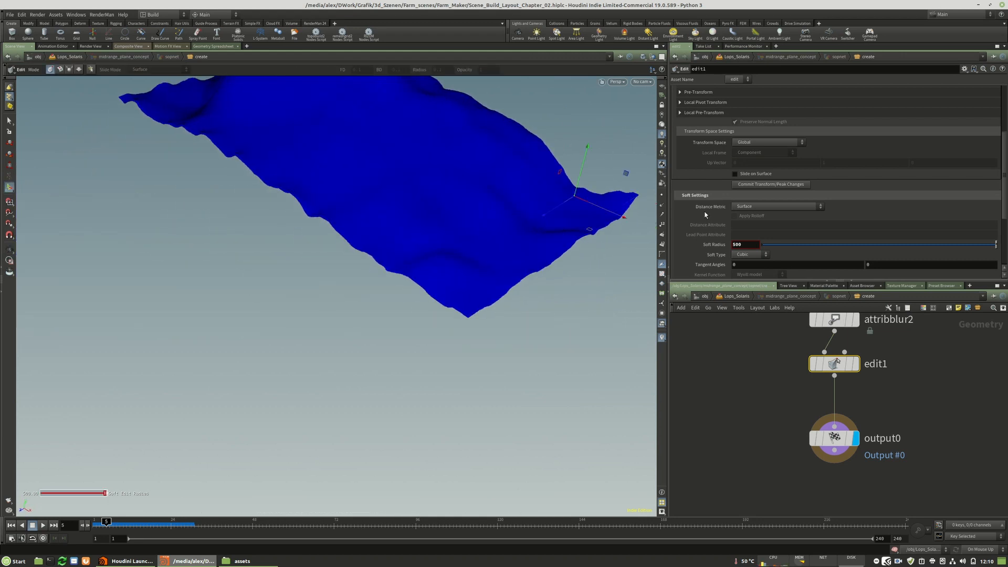
pyautogui.write('250')
pyautogui.press('Return')
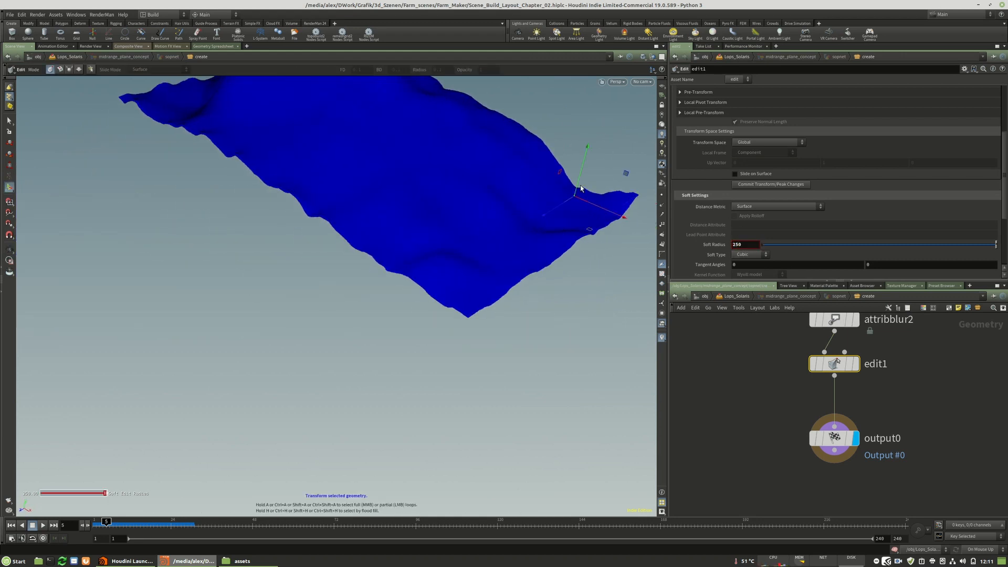
pyautogui.keyDown('alt'); pyautogui.moveTo(434, 184); pyautogui.dragTo(378, 229); pyautogui.keyUp('alt')
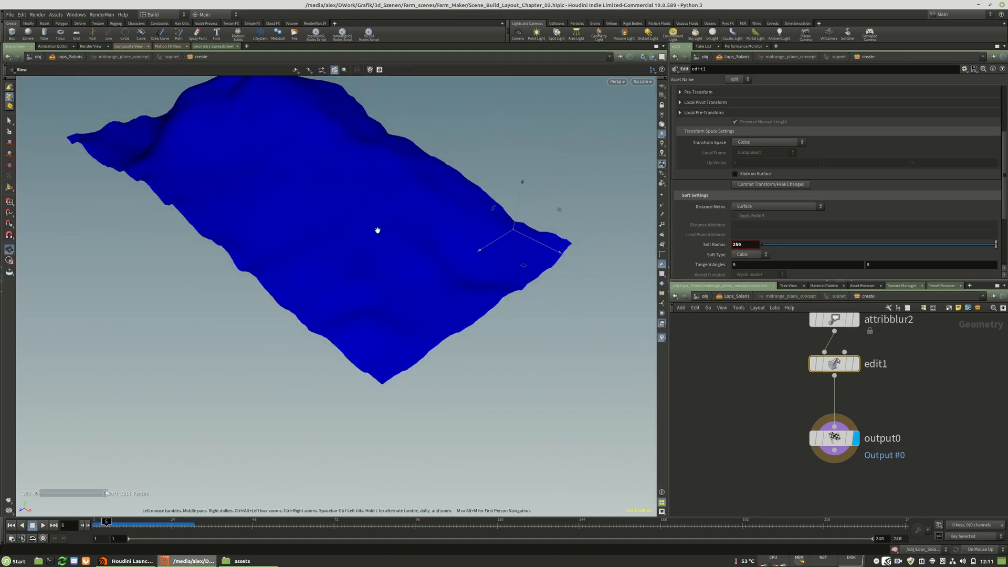
pyautogui.click(572, 240)
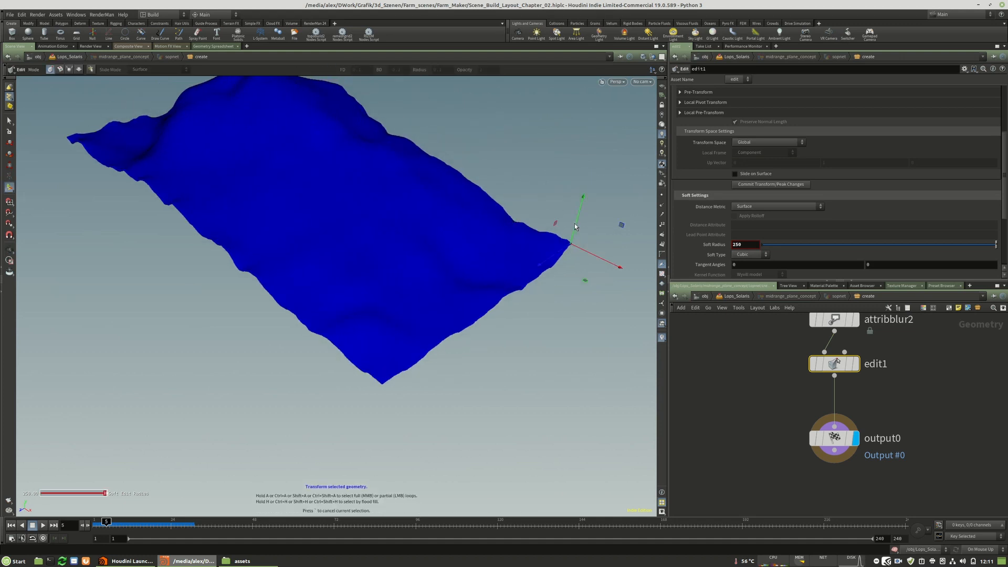
pyautogui.press('Escape')
# Refine the terrain's outline from a low side view by picking further edge points in edit1.
pyautogui.moveTo(355, 234); pyautogui.dragTo(301, 323)
pyautogui.press('Return')
pyautogui.click(325, 336)
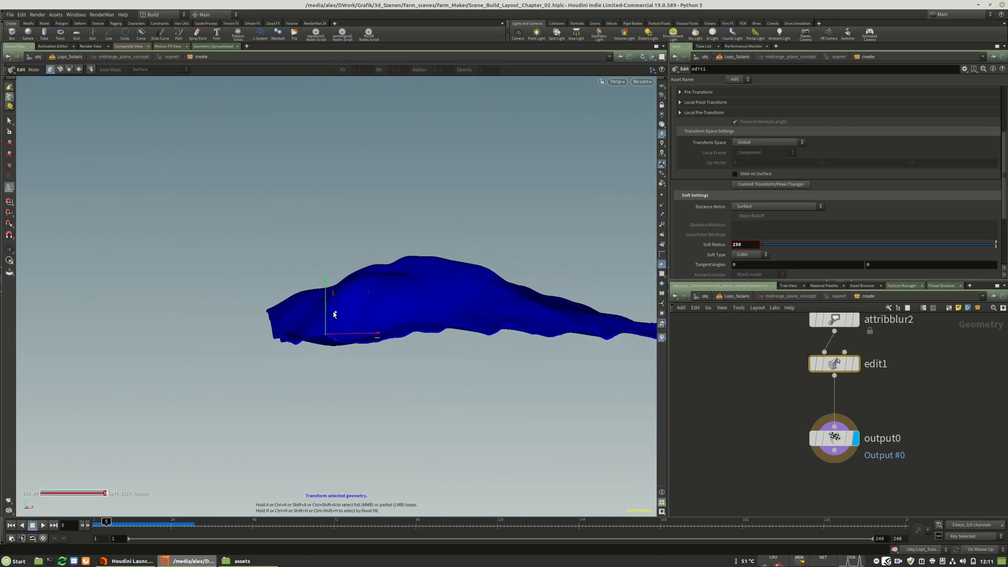
pyautogui.press('Escape')
pyautogui.moveTo(348, 315); pyautogui.dragTo(315, 355)
pyautogui.press('Return')
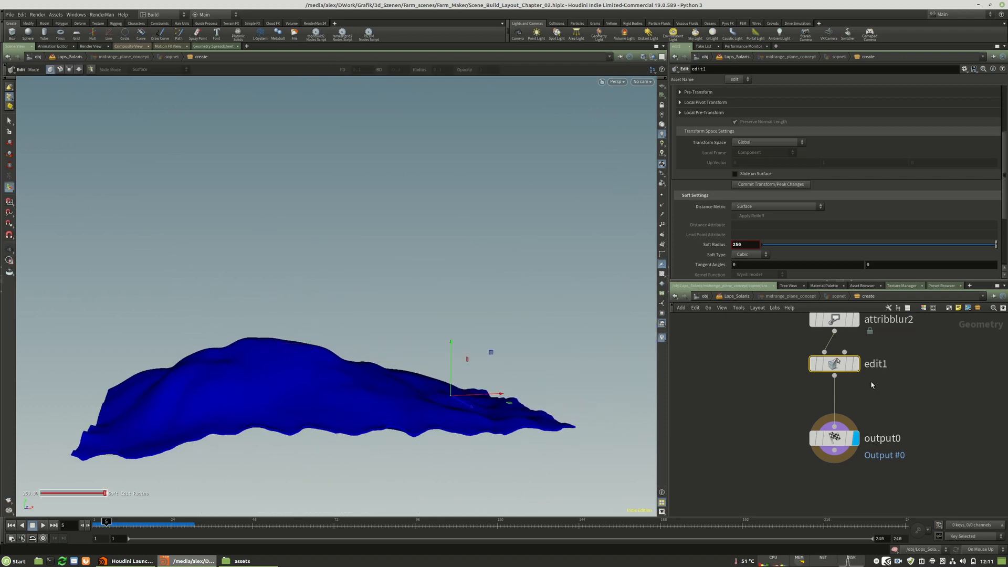
# Insert a Mirror node between edit1 and output0, display it, and shift its origin along negative Z.
pyautogui.press('Tab')
pyautogui.write('mirr')
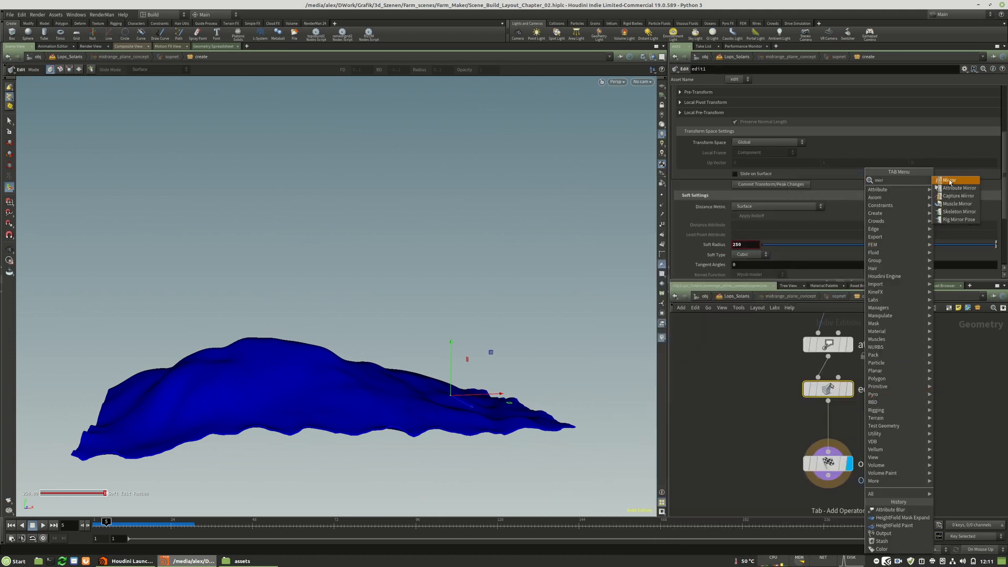
pyautogui.click(949, 181)
pyautogui.click(852, 437)
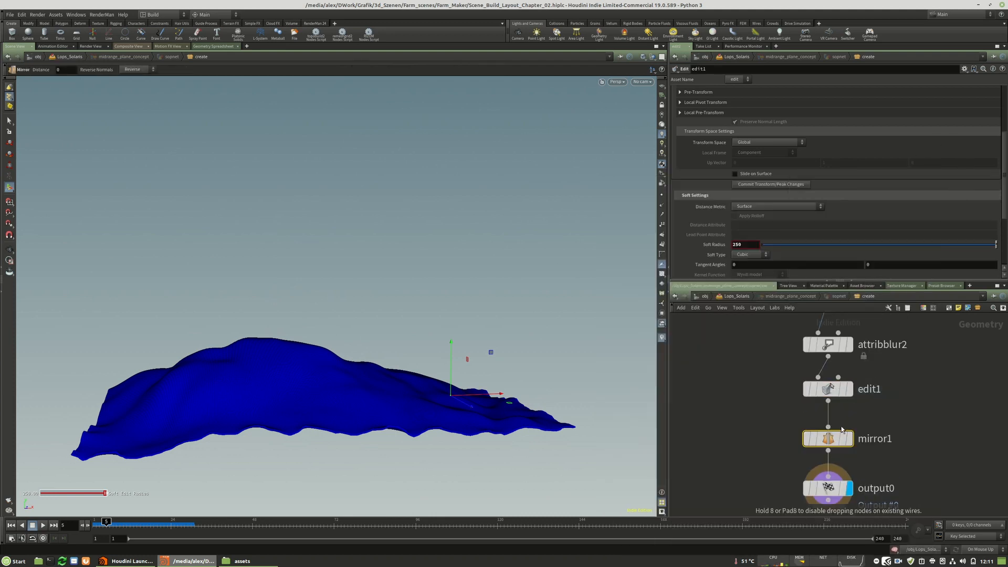
pyautogui.moveTo(362, 269); pyautogui.dragTo(550, 339)
pyautogui.moveTo(566, 434); pyautogui.dragTo(446, 247)
pyautogui.moveTo(422, 263); pyautogui.dragTo(313, 280, button='middle')
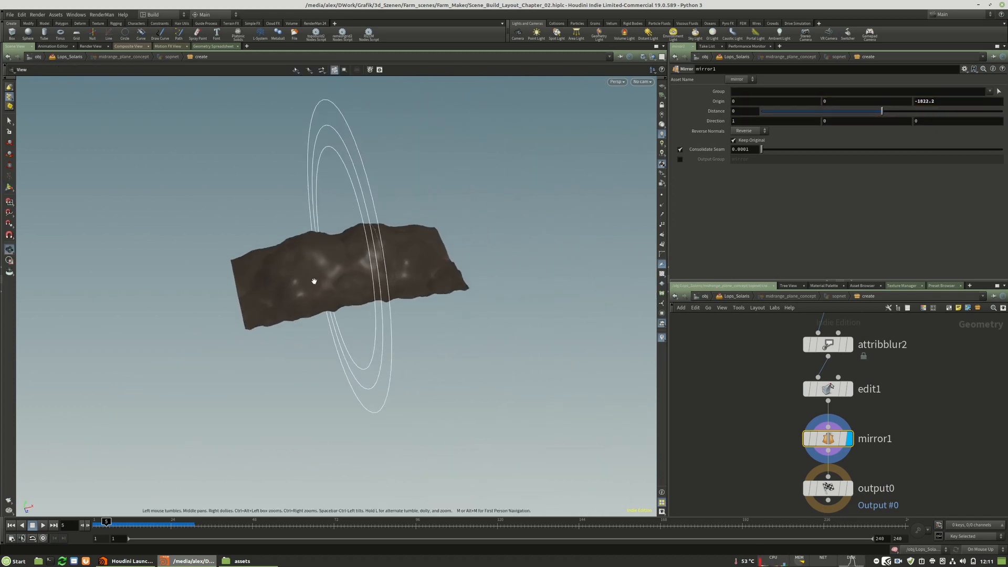
# Turn off Keep Original on mirror1 so only the mirrored half of the terrain remains, and inspect its shape from the side.
pyautogui.moveTo(314, 279); pyautogui.dragTo(345, 214, button='right')
pyautogui.moveTo(320, 258); pyautogui.dragTo(317, 285, button='middle')
pyautogui.moveTo(318, 285); pyautogui.dragTo(297, 254)
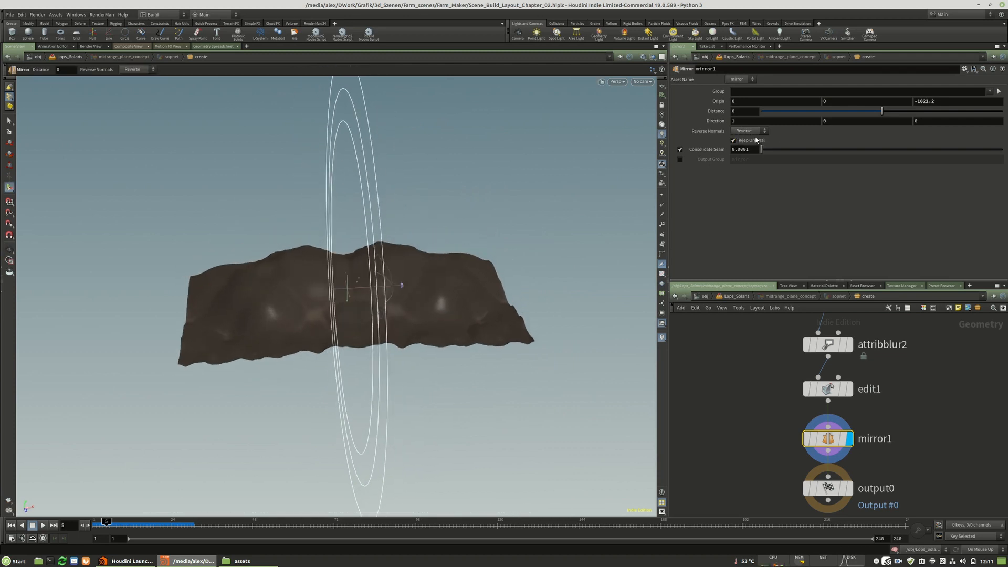
pyautogui.click(734, 141)
pyautogui.moveTo(353, 272); pyautogui.dragTo(472, 231)
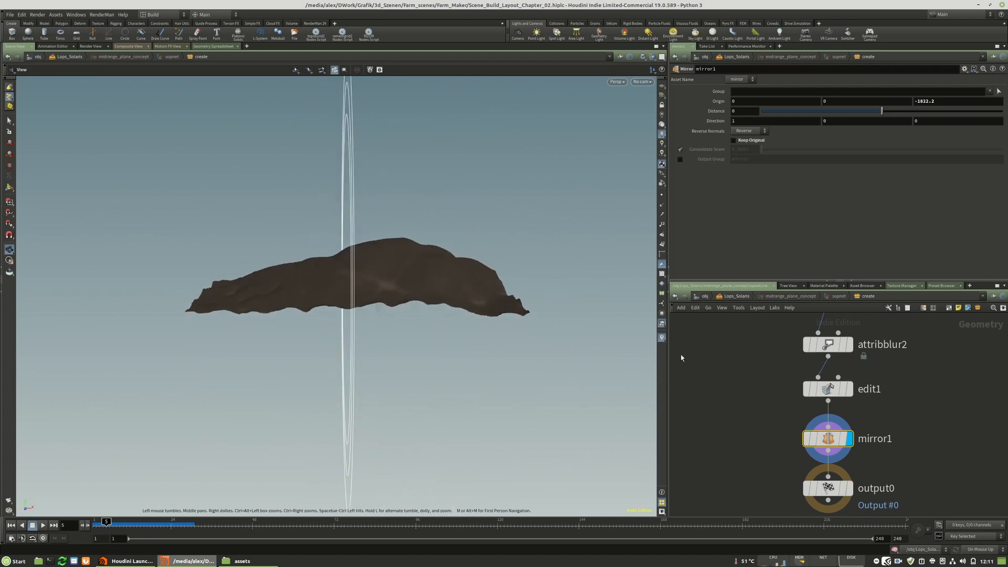
# Set the display to output0 and return to the Lops_Solaris network to check the mirrored hill behind the foreground.
pyautogui.click(850, 488)
pyautogui.click(910, 449)
pyautogui.press('u')
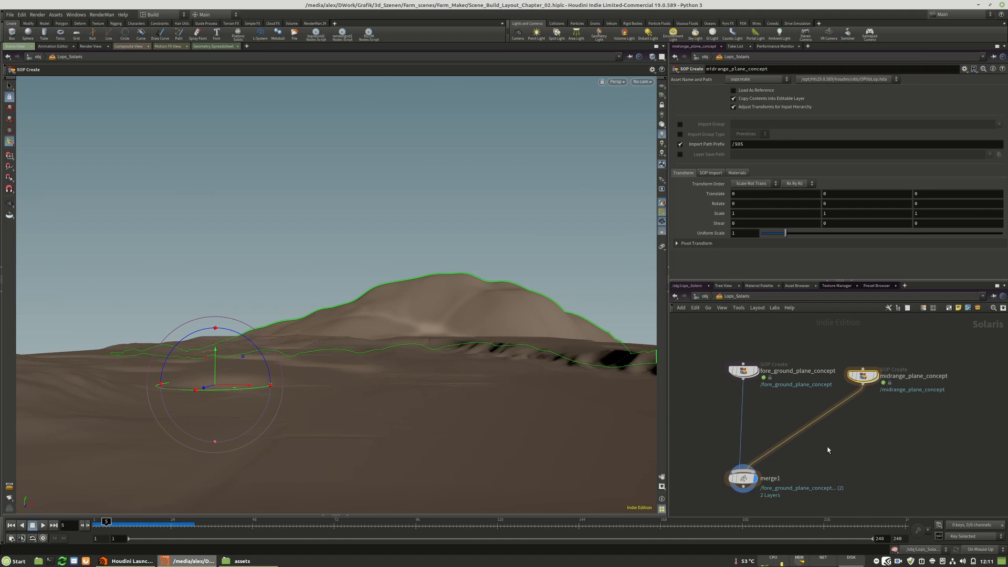
# Reopen midrange_plane_concept and insert a Transform node between mirror1 and output0.
pyautogui.doubleClick(866, 378)
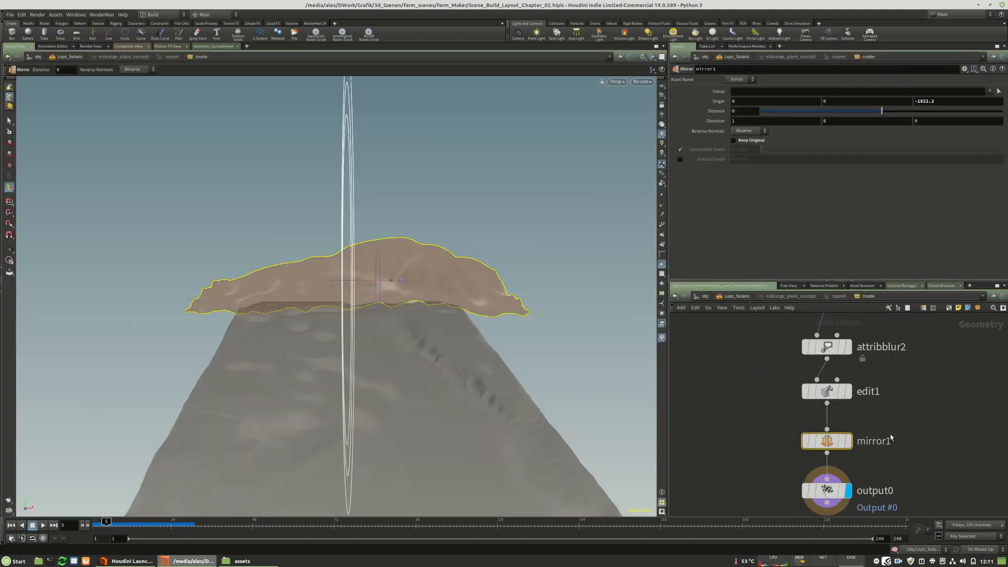
pyautogui.press('Tab')
pyautogui.write('tra')
pyautogui.click(794, 196)
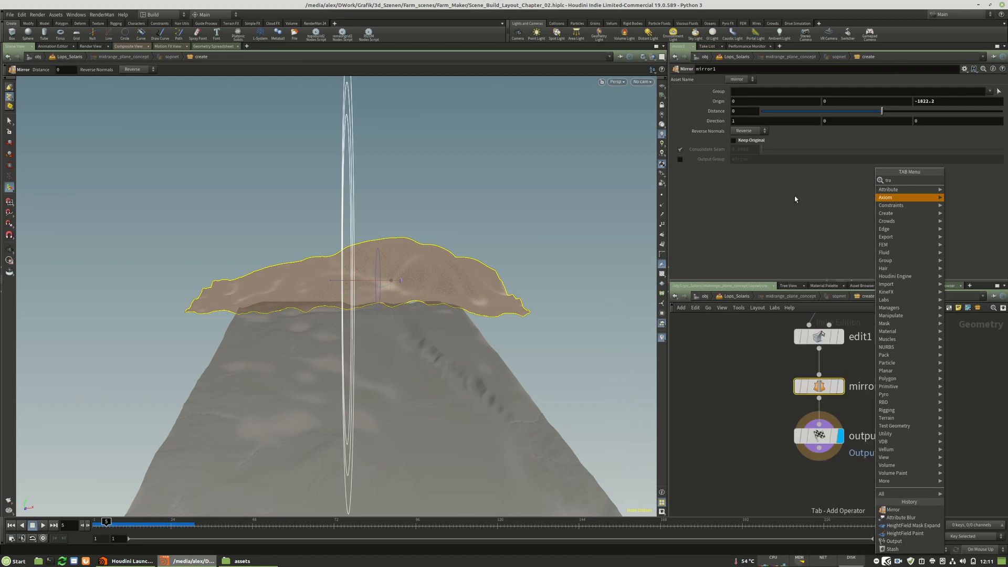
pyautogui.click(906, 396)
pyautogui.moveTo(816, 441); pyautogui.dragTo(815, 481)
pyautogui.moveTo(930, 400); pyautogui.dragTo(842, 439)
# Move the terrain about 235.7 units along positive X with transform1 and return to the Lops_Solaris network.
pyautogui.moveTo(402, 432); pyautogui.dragTo(479, 426)
pyautogui.moveTo(905, 456); pyautogui.dragTo(902, 399, button='middle')
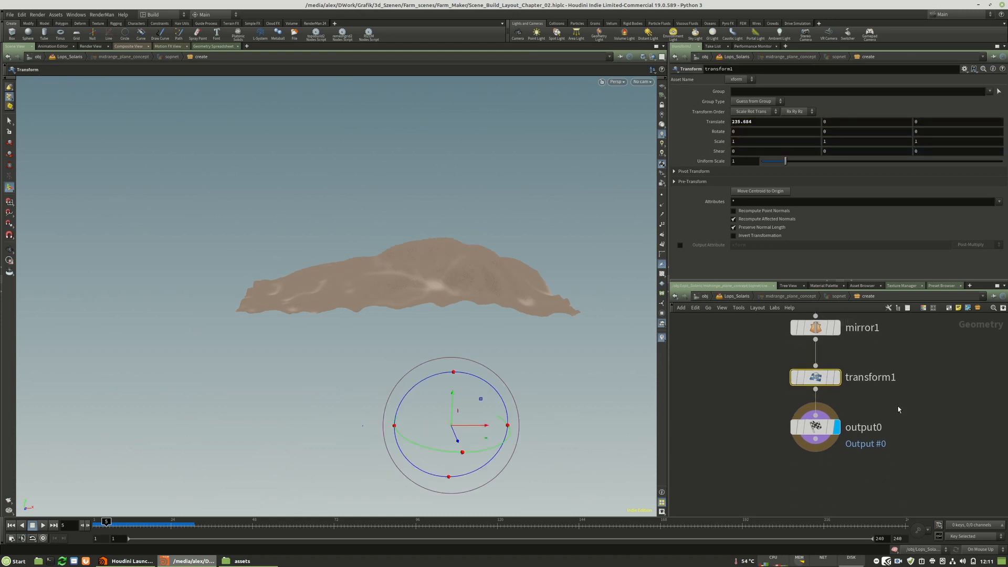
pyautogui.press('u')
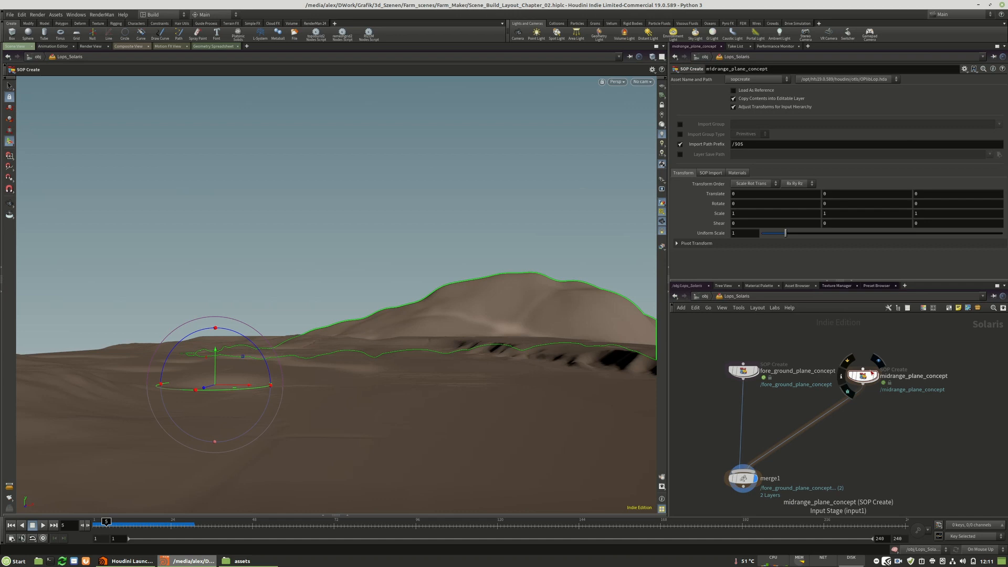
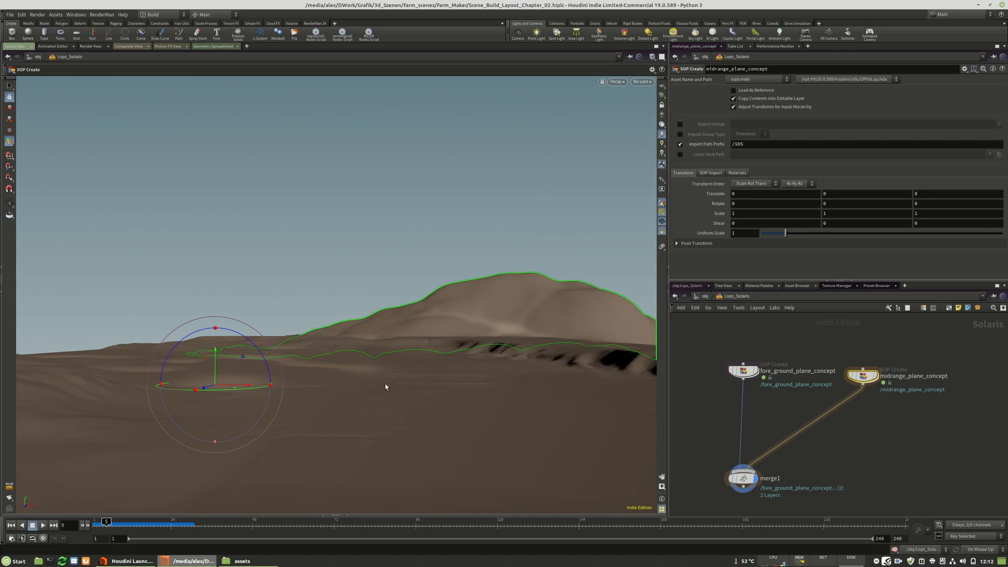
# Shift midrange_plane_concept about 16.4 units along positive X behind the foreground.
pyautogui.moveTo(249, 388); pyautogui.dragTo(273, 386)
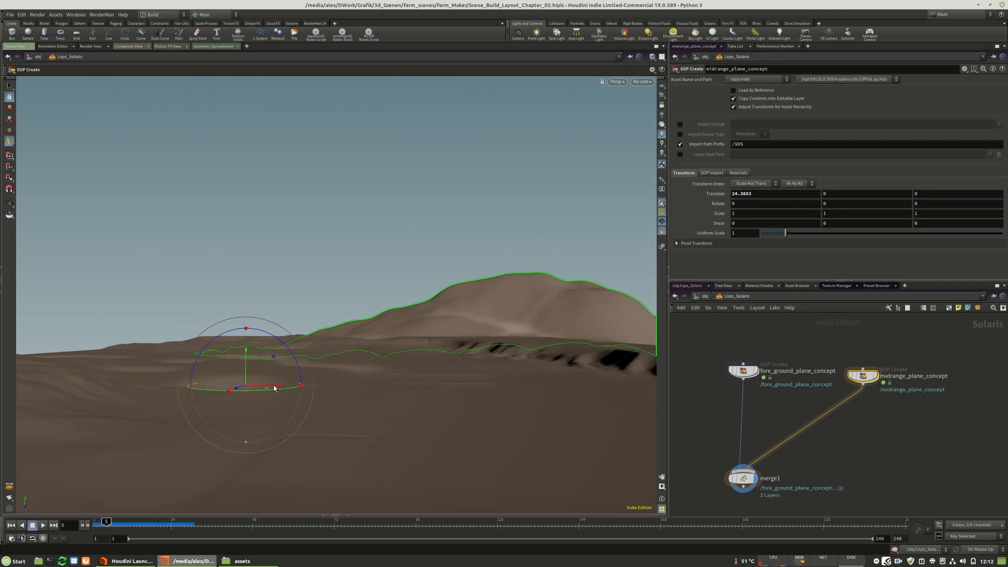
pyautogui.press('Escape')
pyautogui.moveTo(408, 372); pyautogui.dragTo(389, 385)
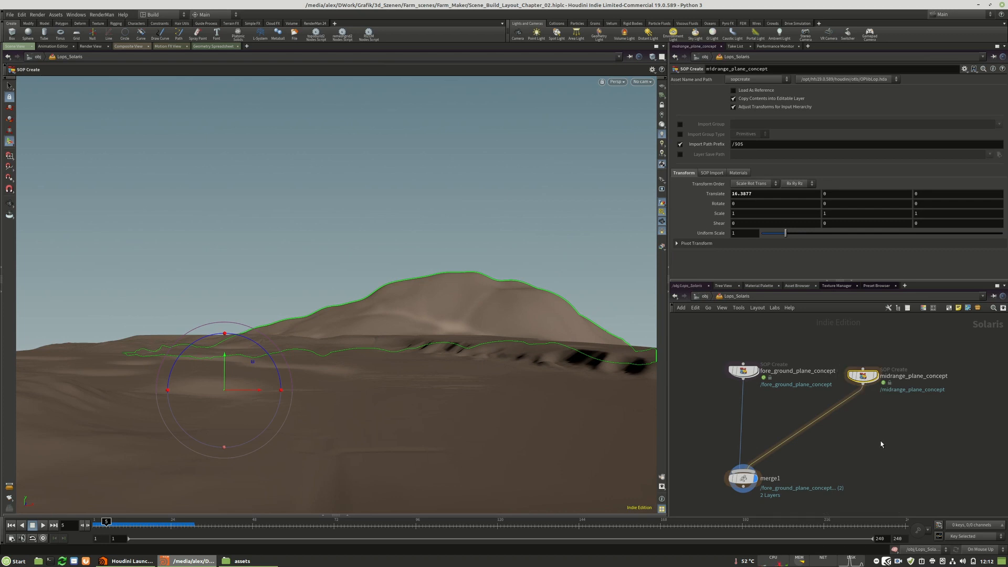
# Duplicate midrange_plane_concept beside the original and connect the copy's output to merge1.
pyautogui.moveTo(864, 379); pyautogui.dragTo(920, 419)
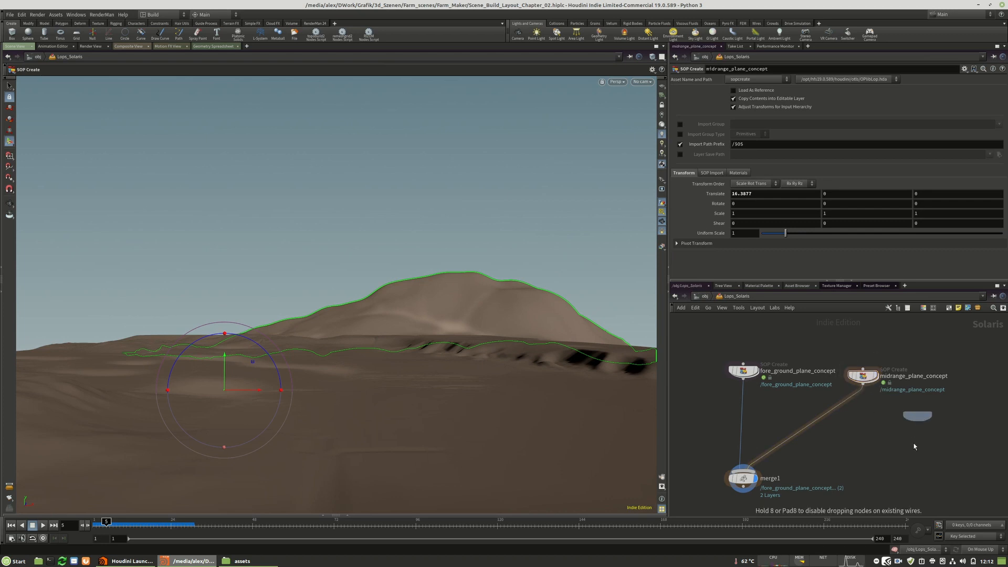
pyautogui.click(920, 423)
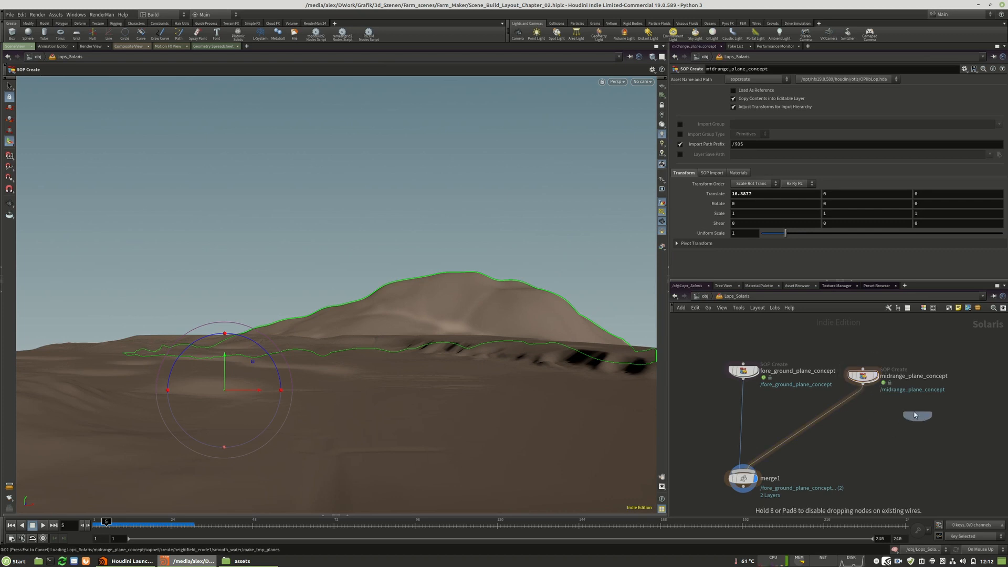
pyautogui.moveTo(916, 425)
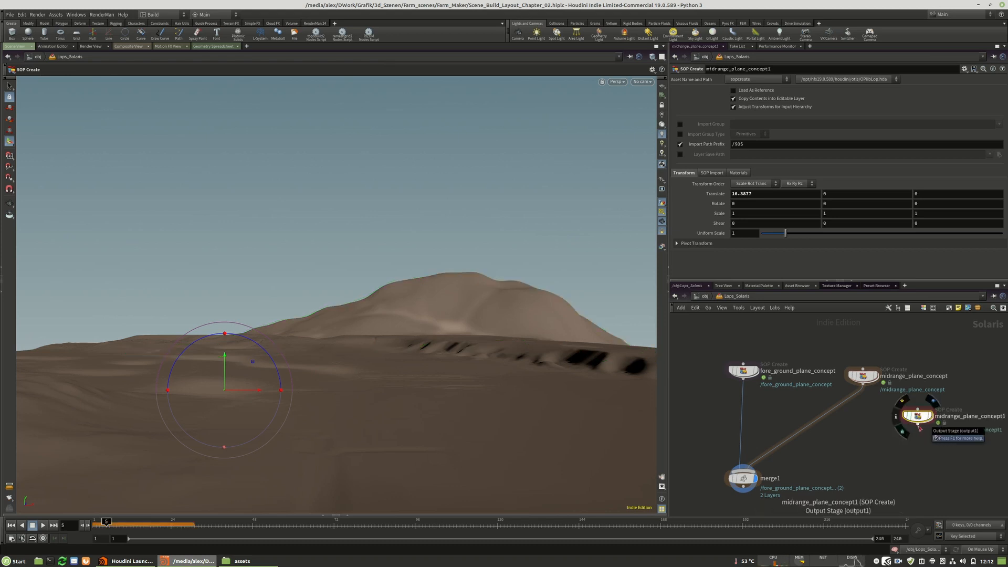
pyautogui.moveTo(919, 428); pyautogui.dragTo(743, 467)
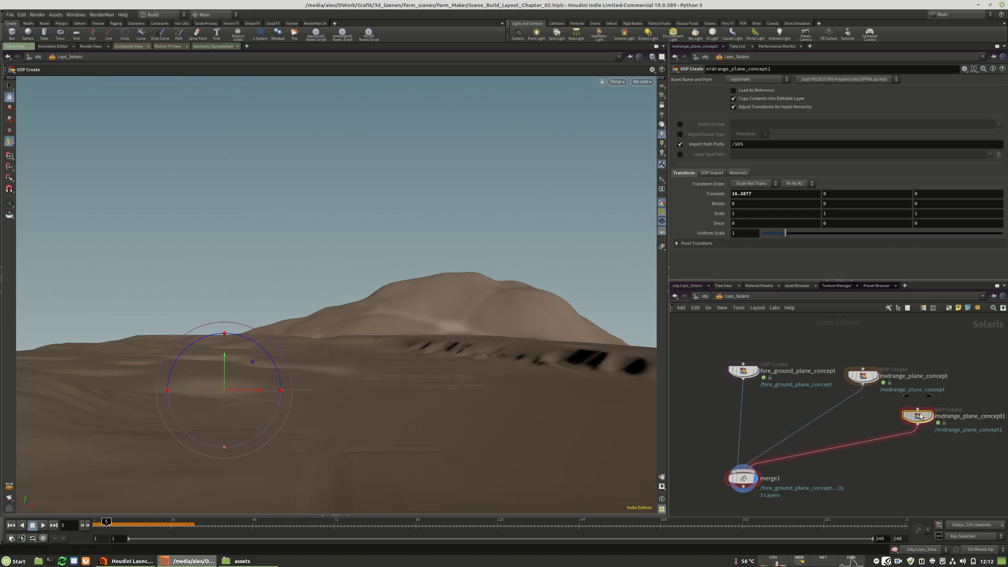
# Rename the duplicated node midrange_plane_02_concept and nudge merge1 slightly lower in the network.
pyautogui.click(772, 69)
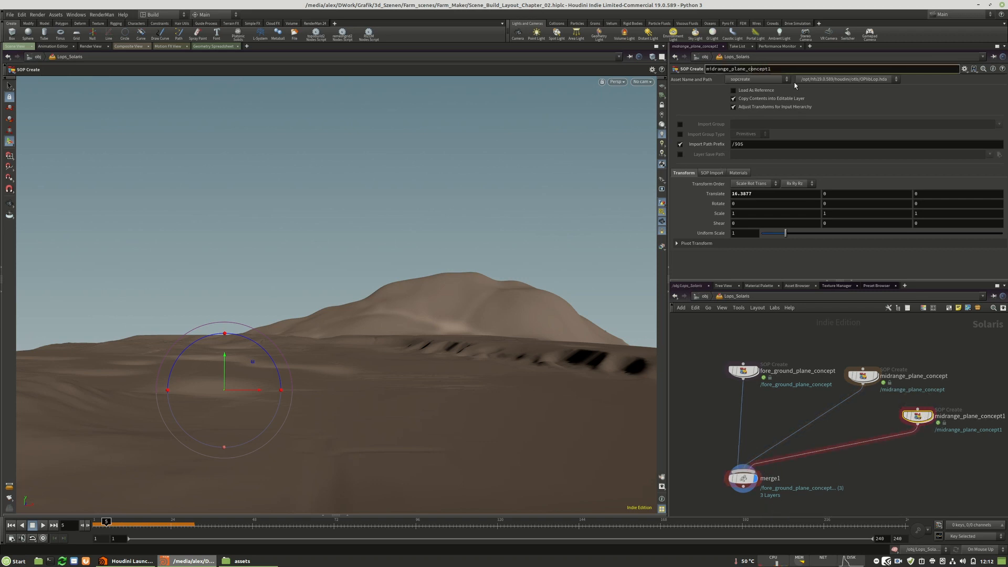
pyautogui.write('_02')
pyautogui.press('Return')
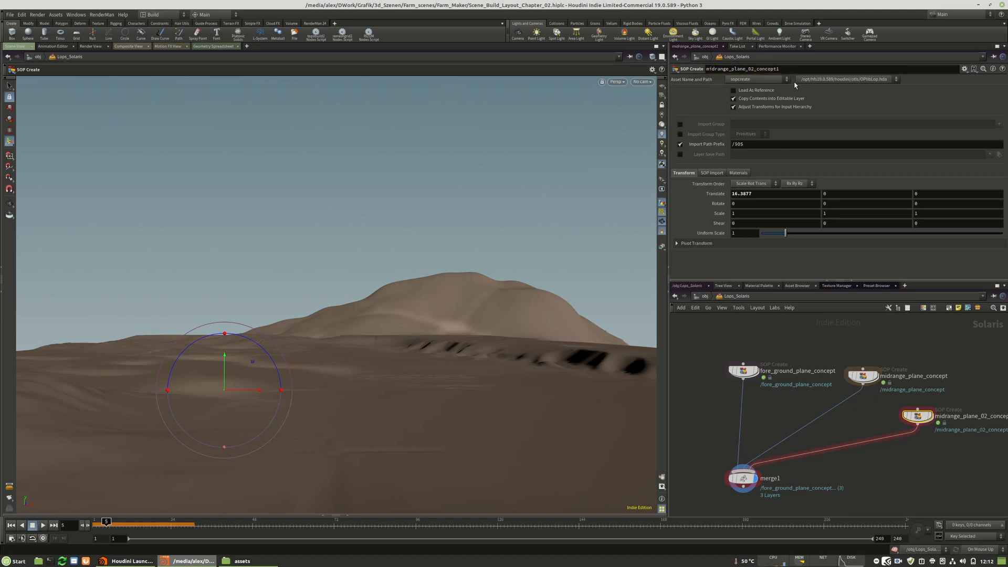
pyautogui.click(790, 70)
pyautogui.press('Return')
pyautogui.moveTo(742, 479); pyautogui.dragTo(742, 485)
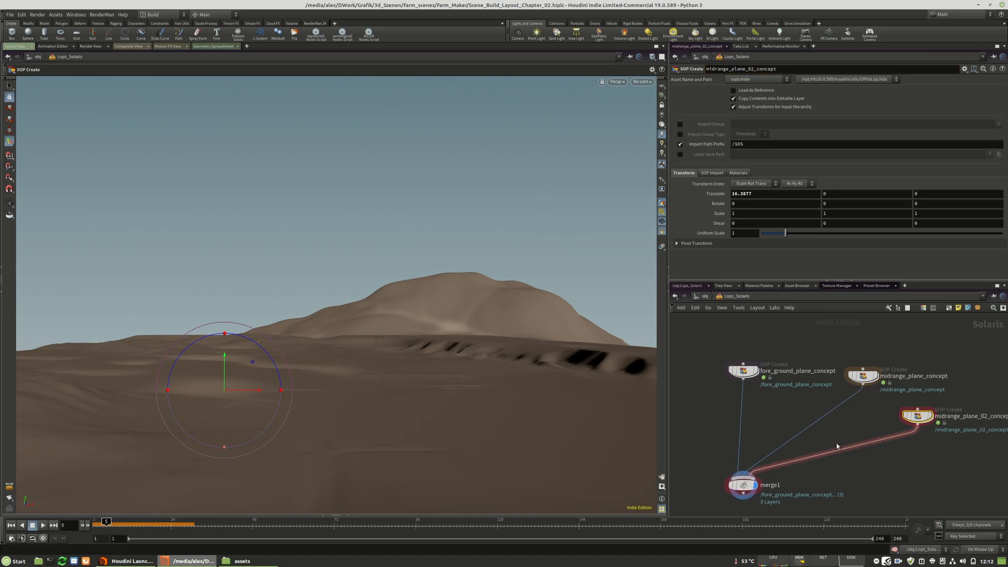
# Open midrange_plane_02_concept and move its terrain with transform1 to about -249.6 on the X axis.
pyautogui.doubleClick(916, 416)
pyautogui.scroll(10, 839, 505)
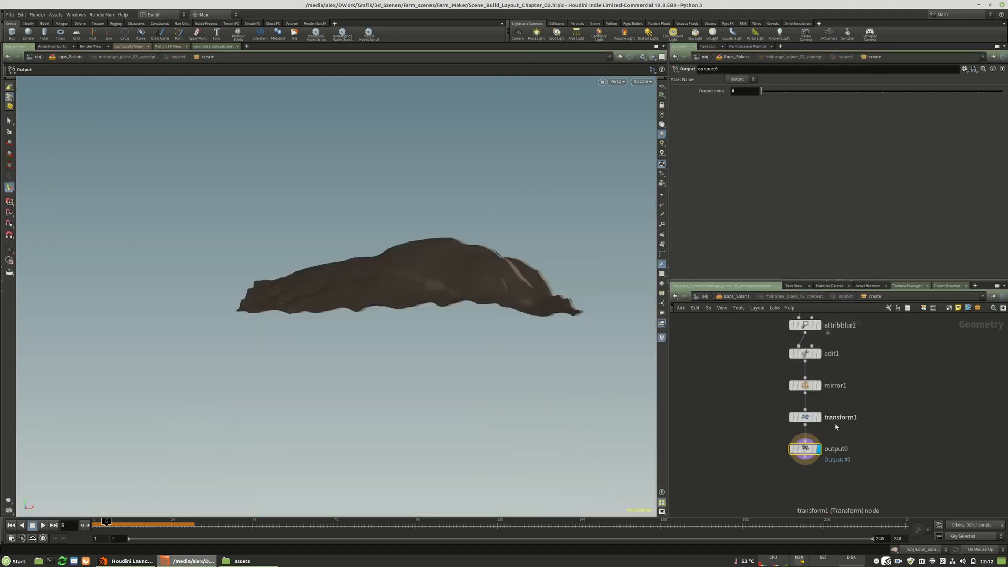
pyautogui.click(819, 443)
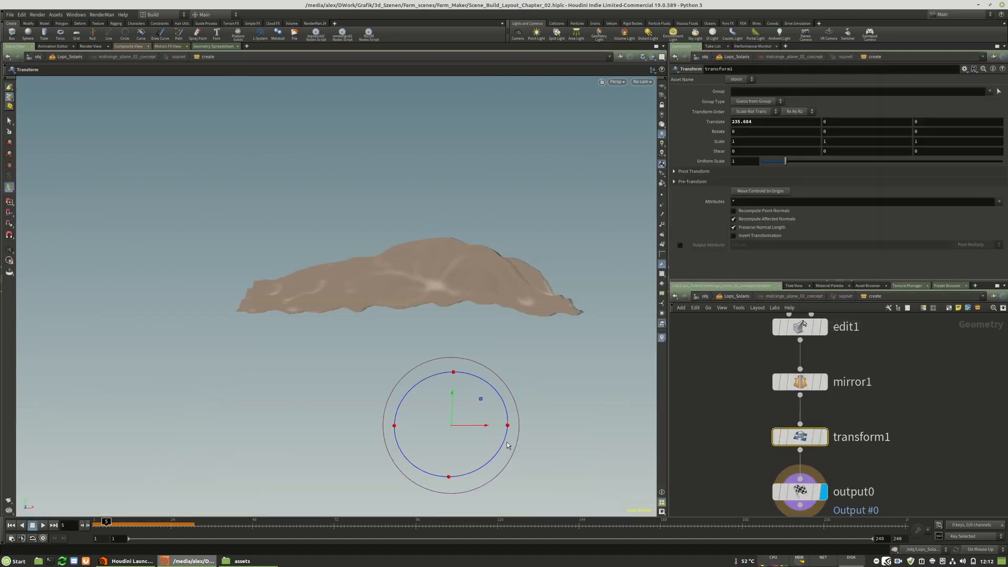
pyautogui.moveTo(488, 431); pyautogui.dragTo(315, 429)
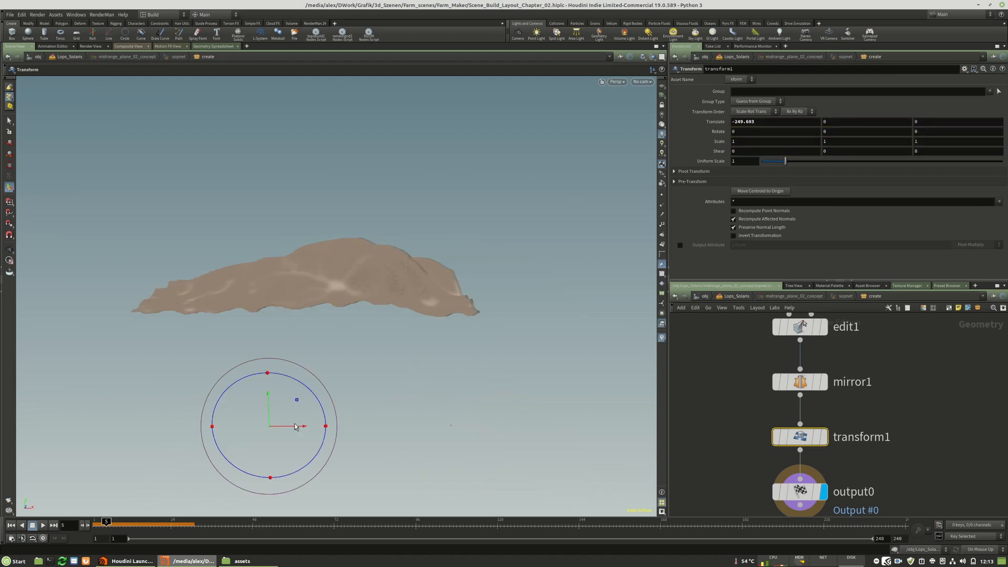
# Activate edit1 and lower the selected hill peak with a soft edit.
pyautogui.keyDown('alt'); pyautogui.moveTo(244, 348); pyautogui.dragTo(259, 333); pyautogui.keyUp('alt')
pyautogui.keyDown('alt'); pyautogui.moveTo(258, 333); pyautogui.dragTo(59, 312, button='right'); pyautogui.keyUp('alt')
pyautogui.keyDown('alt'); pyautogui.moveTo(315, 325); pyautogui.dragTo(326, 333, button='middle'); pyautogui.keyUp('alt')
pyautogui.moveTo(844, 360); pyautogui.dragTo(853, 398, button='middle')
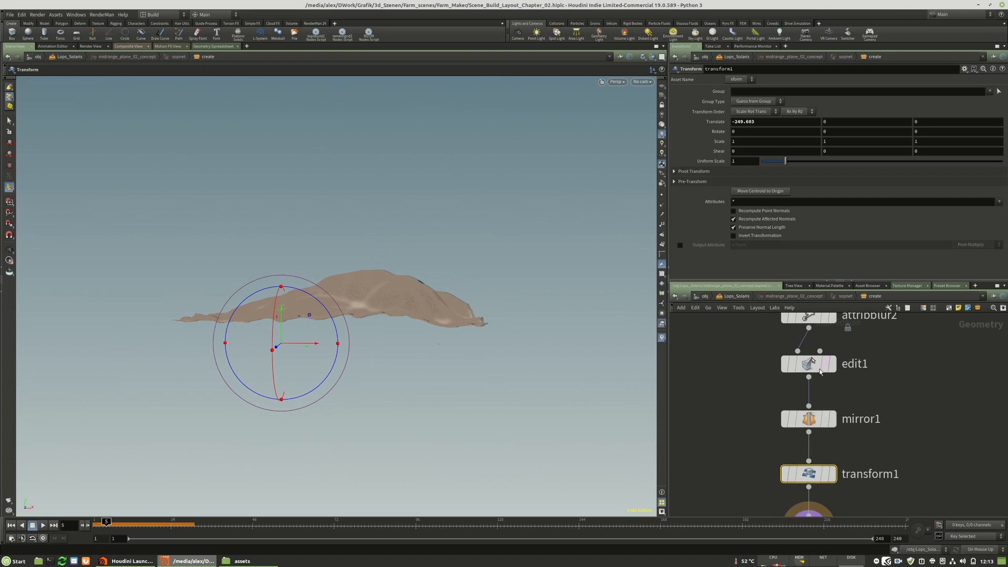
pyautogui.click(817, 364)
pyautogui.press('s')
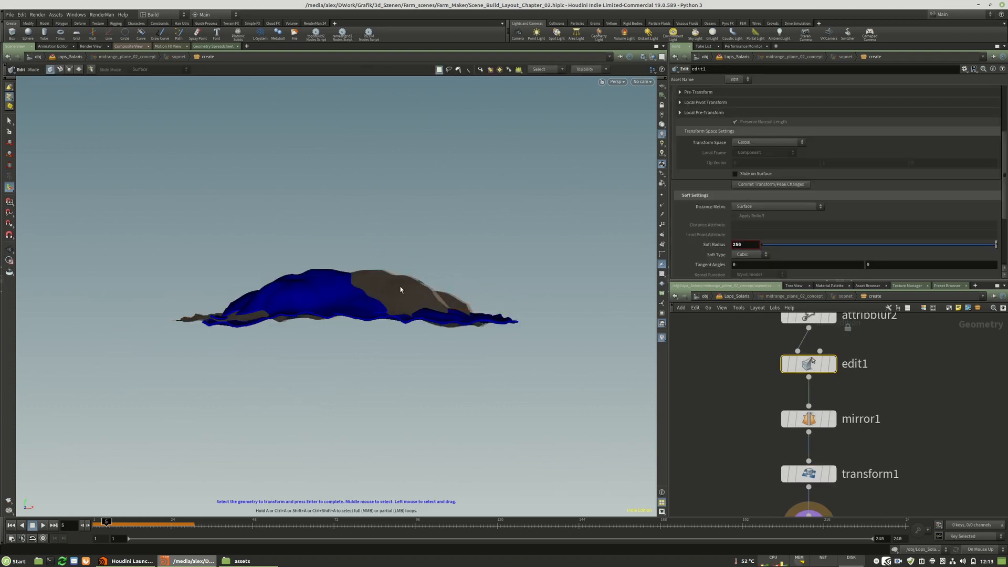
pyautogui.press('Return')
pyautogui.moveTo(320, 267); pyautogui.dragTo(320, 285)
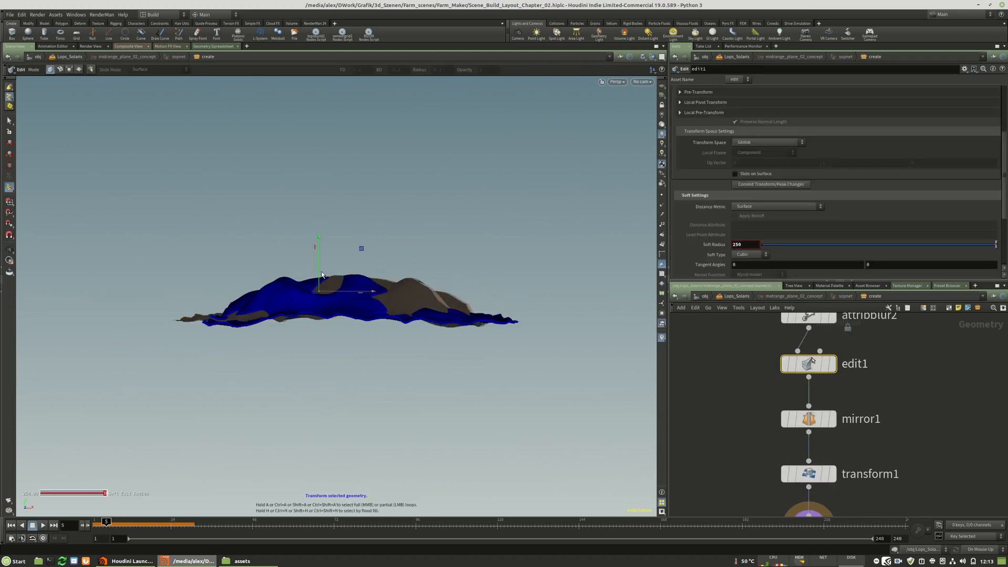
# Set edit1's Soft Radius to 500 and lower another point on the terrain's ridge.
pyautogui.doubleClick(740, 244)
pyautogui.write('500')
pyautogui.press('Return')
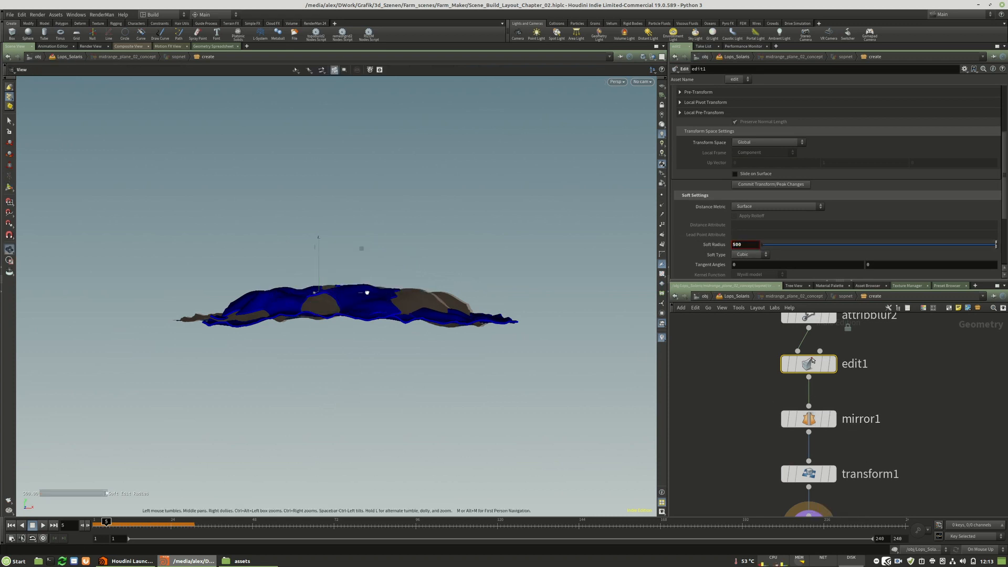
pyautogui.keyDown('alt'); pyautogui.moveTo(366, 291); pyautogui.dragTo(257, 317); pyautogui.keyUp('alt')
pyautogui.scroll(3, 252, 306)
pyautogui.click(259, 301)
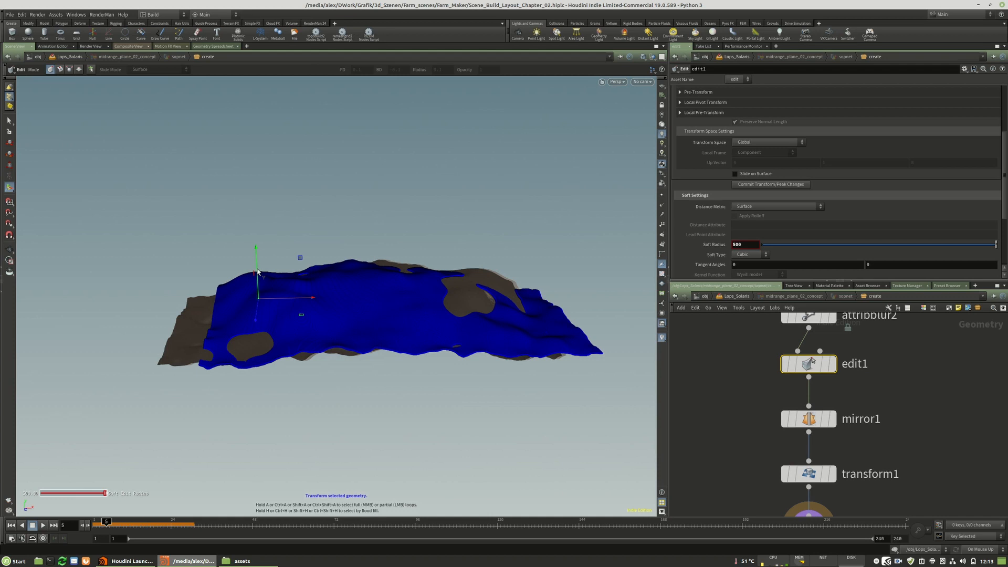
pyautogui.moveTo(260, 275); pyautogui.dragTo(261, 293)
# Display mirror1 and examine the shape of the mirrored terrain from another angle.
pyautogui.moveTo(876, 434); pyautogui.dragTo(883, 387, button='middle')
pyautogui.click(840, 371)
pyautogui.click(818, 374)
pyautogui.click(652, 56)
pyautogui.click(669, 83)
pyautogui.moveTo(468, 291); pyautogui.dragTo(326, 285)
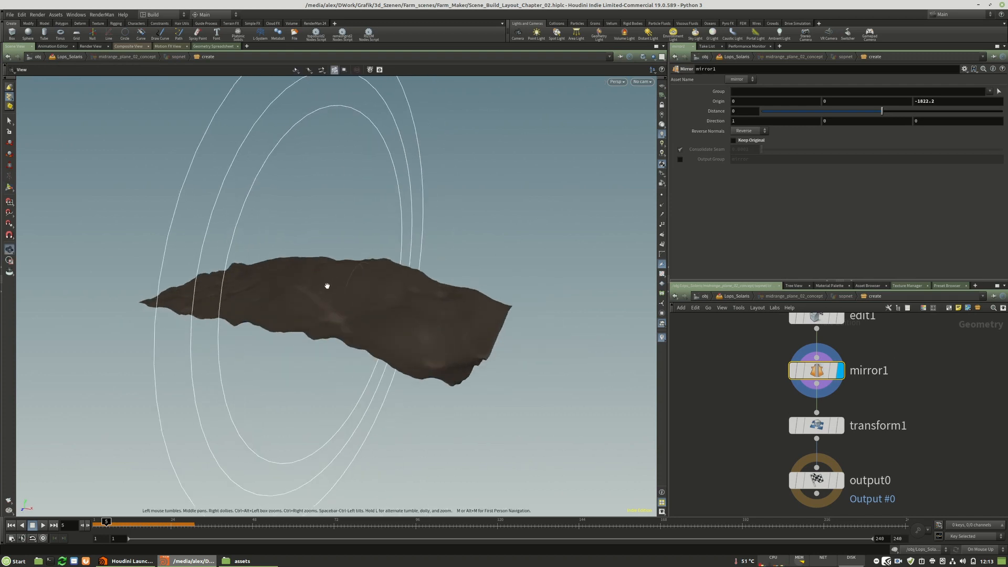
pyautogui.press('Return')
# Display edit1 and lower a point at the terrain's raised corner with the soft edit.
pyautogui.moveTo(882, 356); pyautogui.dragTo(879, 419, button='middle')
pyautogui.click(836, 379)
pyautogui.click(815, 379)
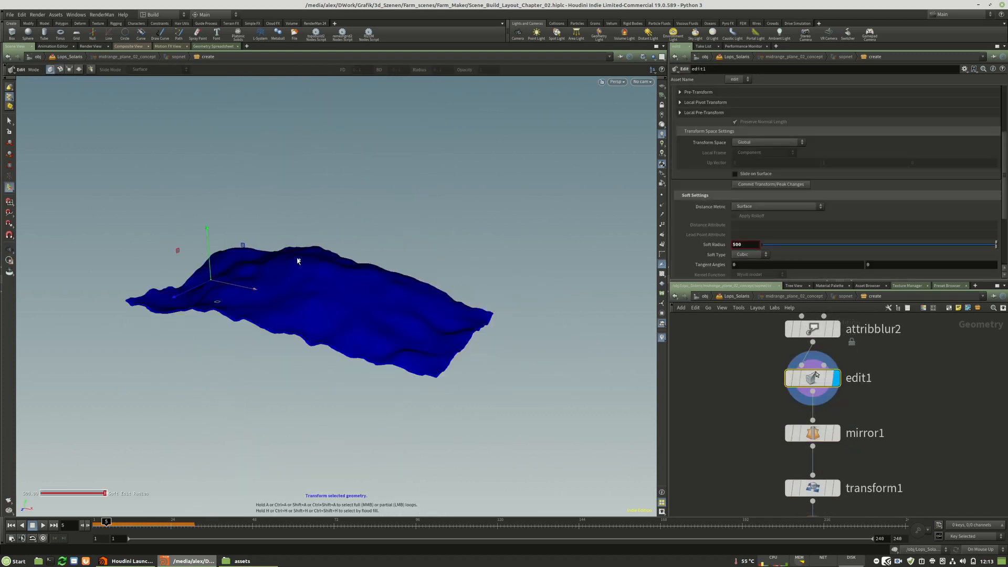
pyautogui.press('Escape')
pyautogui.moveTo(339, 252); pyautogui.dragTo(456, 252)
pyautogui.press('Return')
pyautogui.click(448, 257)
pyautogui.click(475, 247)
pyautogui.moveTo(474, 223); pyautogui.dragTo(478, 236)
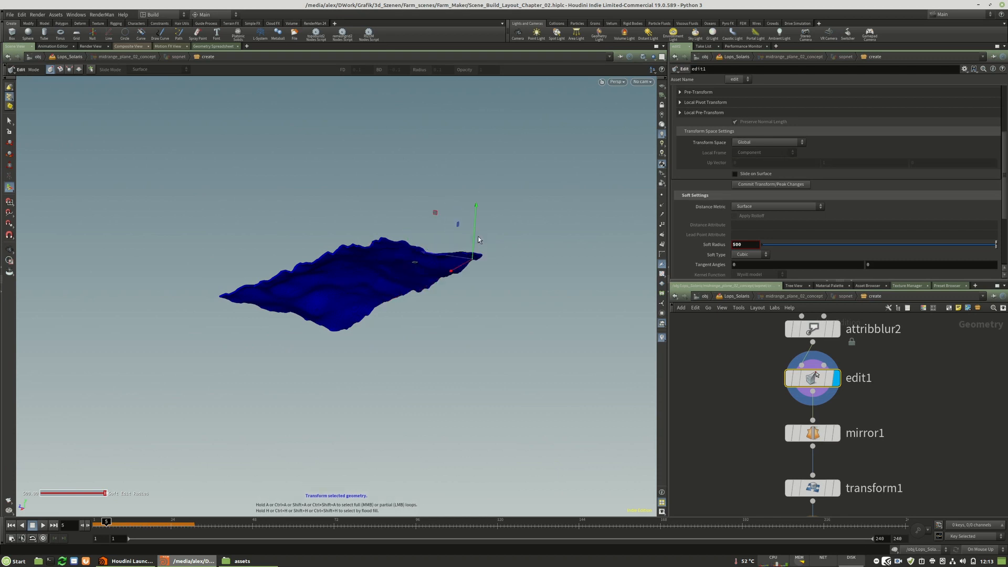
# Adjust the height of points on the terrain's near edge and back ridge with edit1.
pyautogui.keyDown('alt'); pyautogui.moveTo(361, 267); pyautogui.dragTo(549, 274); pyautogui.keyUp('alt')
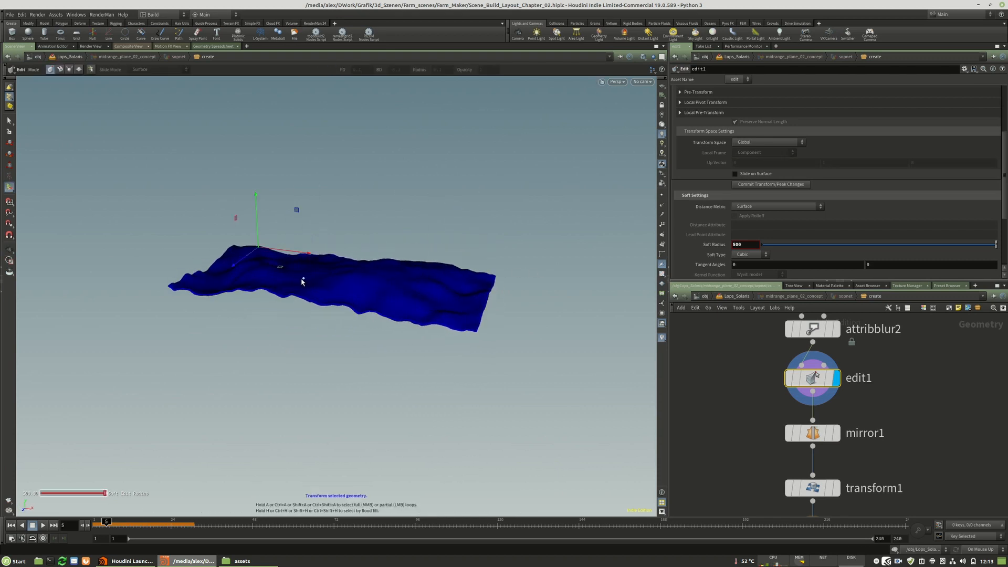
pyautogui.click(271, 288)
pyautogui.moveTo(263, 259); pyautogui.dragTo(264, 268)
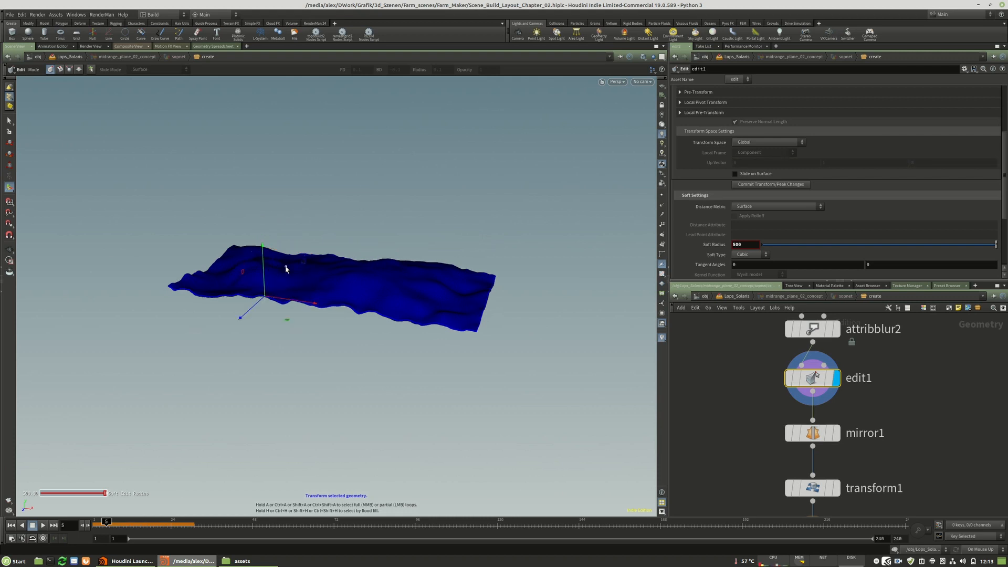
pyautogui.click(287, 259)
pyautogui.moveTo(287, 231); pyautogui.dragTo(287, 231)
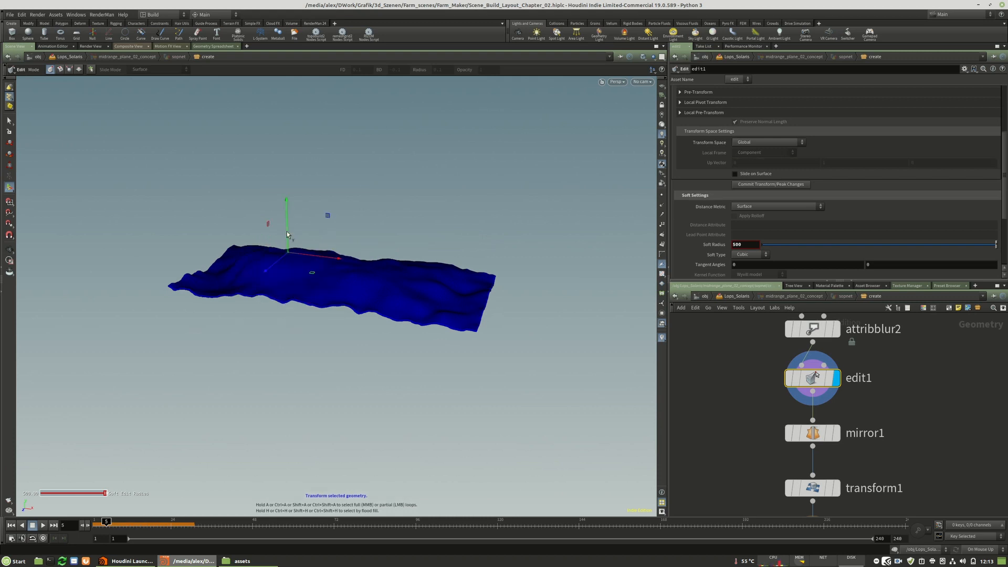
# Fine-tune the height of the middle of the ridge and lower its shoulder with edit1.
pyautogui.click(247, 247)
pyautogui.click(346, 255)
pyautogui.moveTo(348, 241); pyautogui.dragTo(348, 239)
pyautogui.keyDown('alt'); pyautogui.moveTo(371, 252); pyautogui.dragTo(402, 233); pyautogui.keyUp('alt')
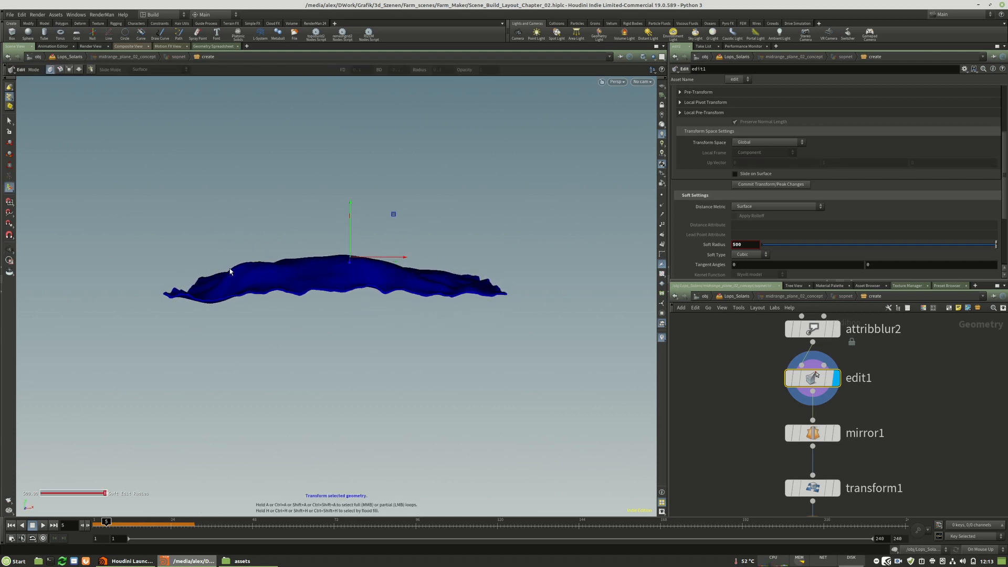
pyautogui.click(247, 256)
pyautogui.moveTo(243, 245)
pyautogui.mouseDown()
pyautogui.moveTo(248, 262)
pyautogui.moveTo(241, 251)
pyautogui.mouseUp()
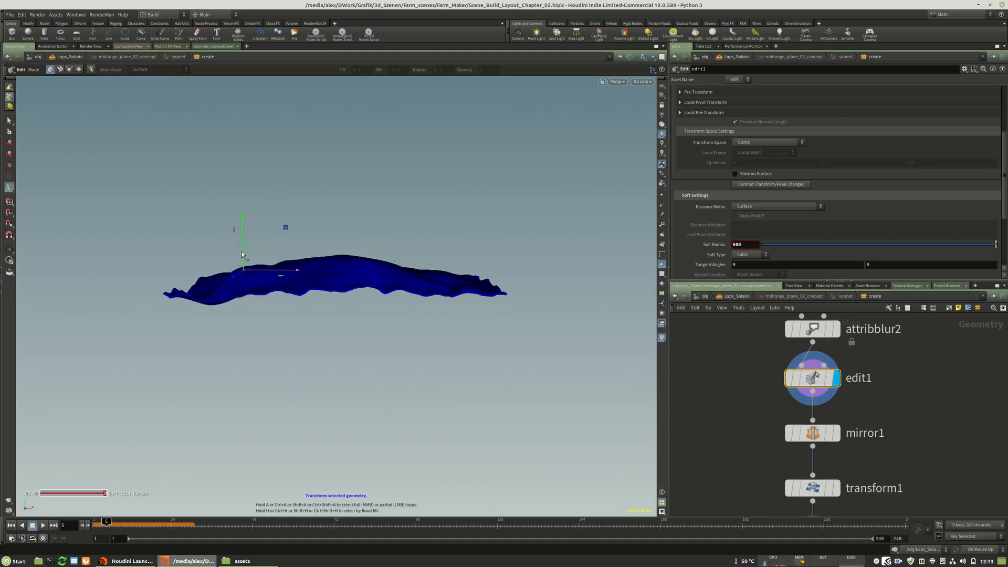
# Display mirror1 and transform1 in turn to check the flattened terrain's silhouette.
pyautogui.click(836, 433)
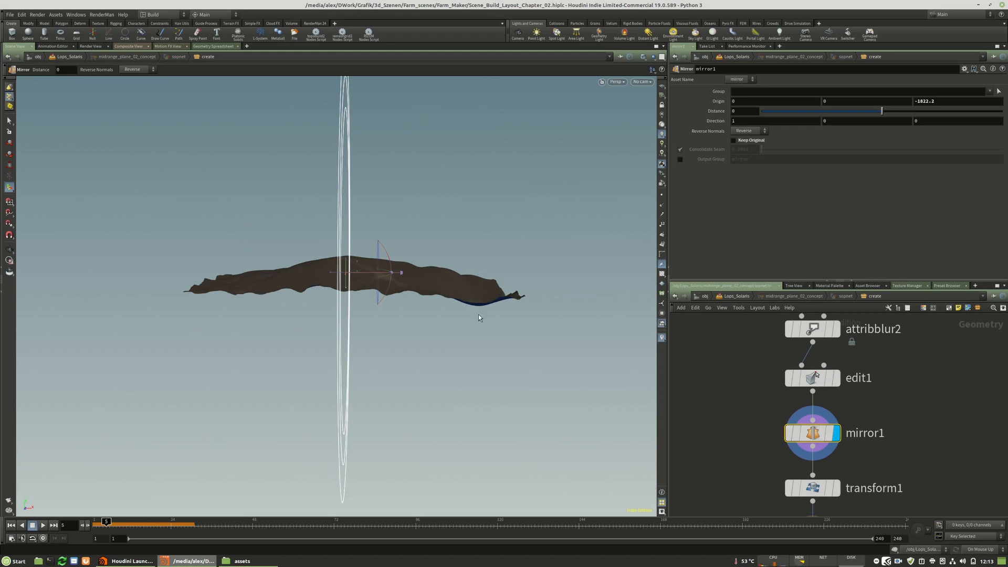
pyautogui.moveTo(934, 452); pyautogui.dragTo(929, 398, button='middle')
pyautogui.click(823, 438)
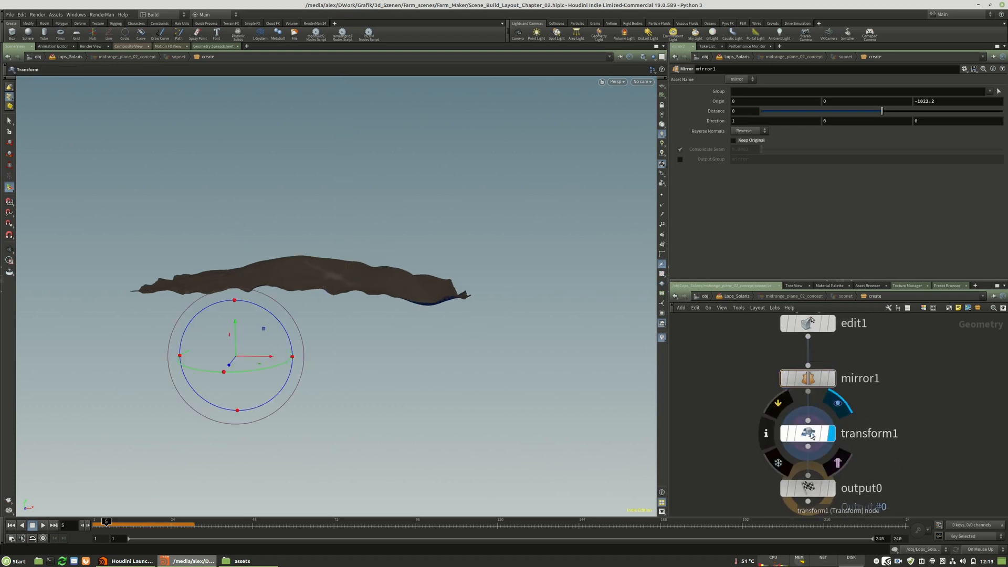
pyautogui.moveTo(931, 462); pyautogui.dragTo(848, 464, button='middle')
# Try removing mirror1 from the node chain, and undo the deletion.
pyautogui.click(785, 390)
pyautogui.moveTo(794, 391)
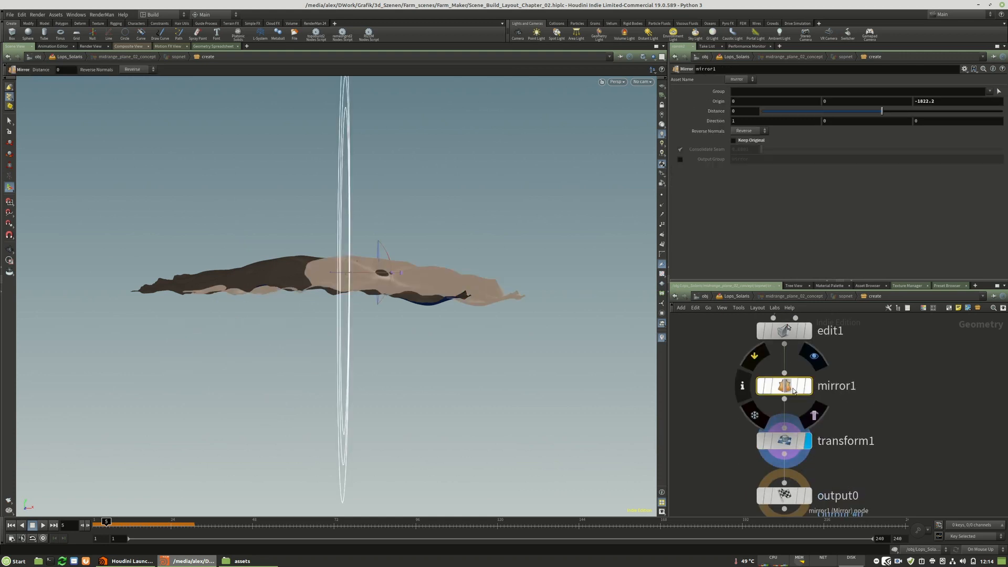
pyautogui.press('Delete')
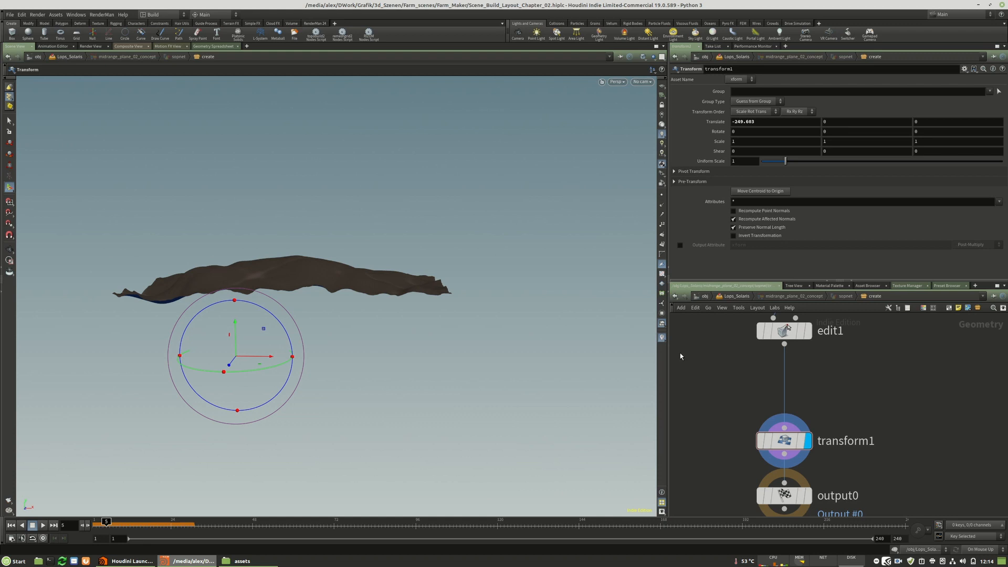
pyautogui.moveTo(860, 402); pyautogui.dragTo(844, 426, button='middle')
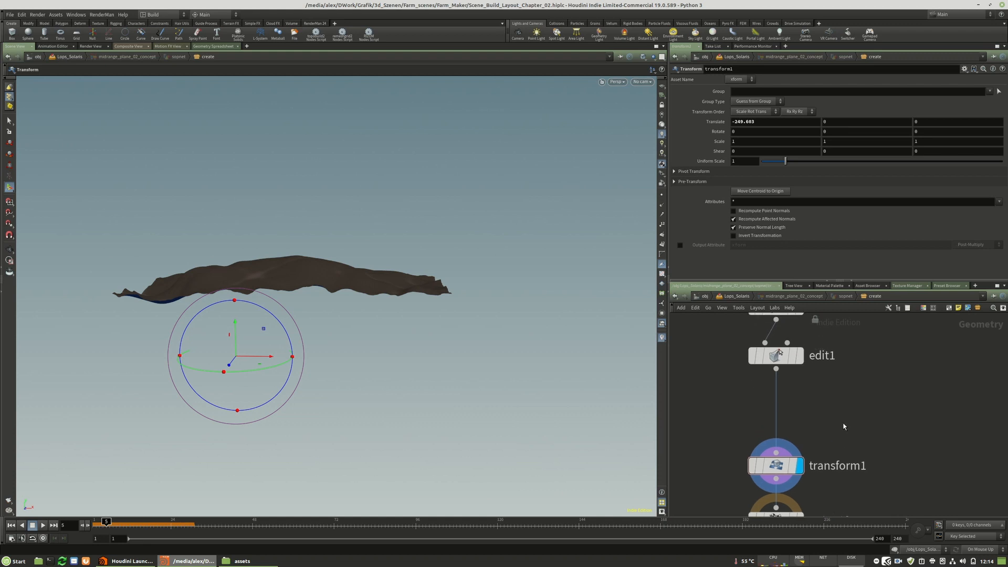
pyautogui.hotkey('ctrl', 'z')
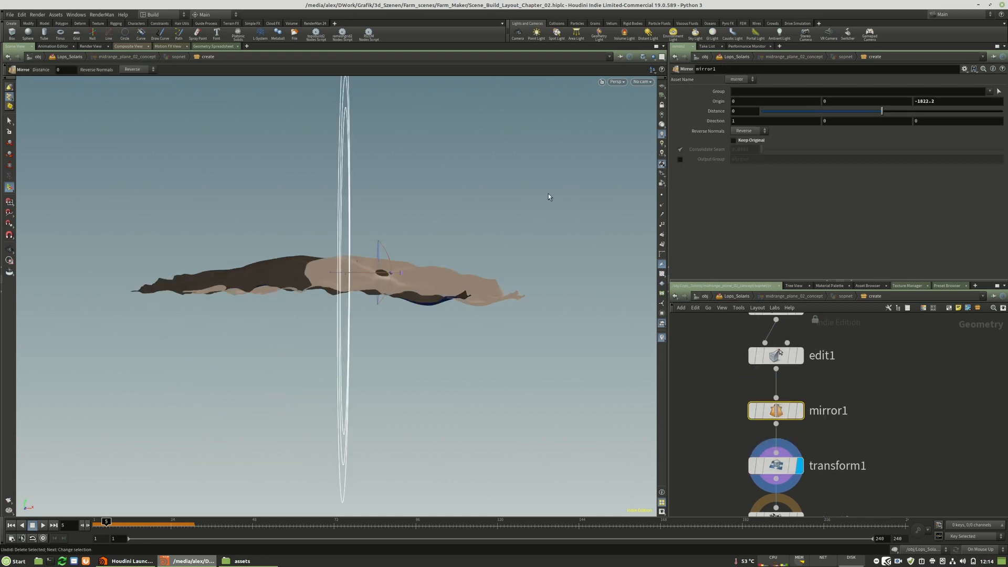
# Try mirroring the terrain along Y with mirror1's Direction set to 0, 1, 0.
pyautogui.moveTo(748, 122); pyautogui.dragTo(722, 123)
pyautogui.write('0')
pyautogui.press('Tab')
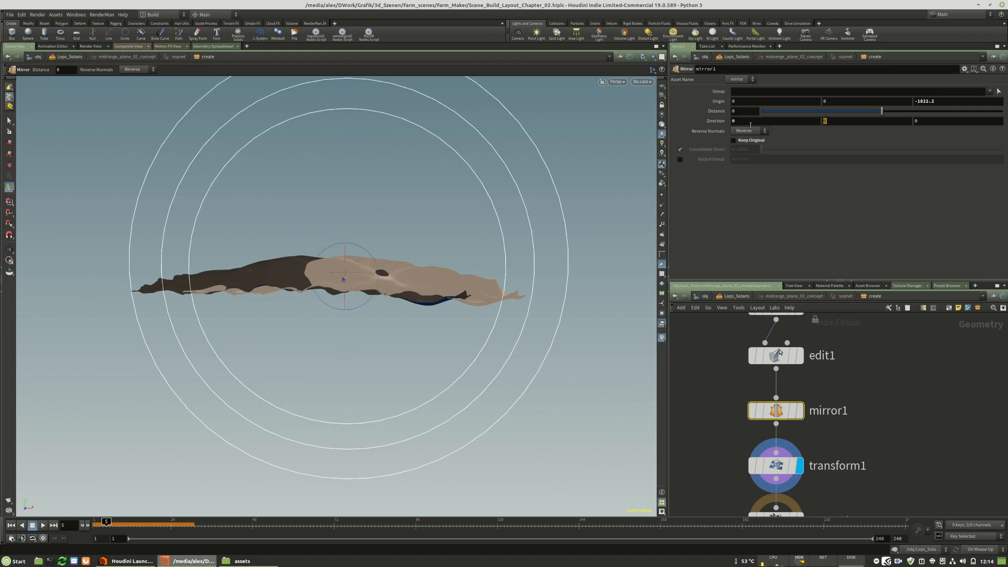
pyautogui.write('1')
pyautogui.press('Return')
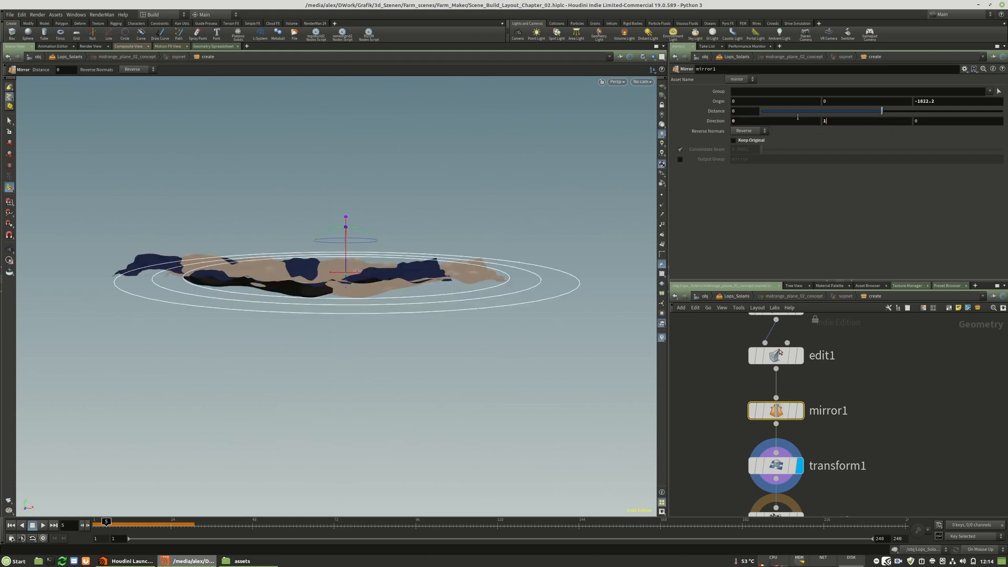
# Set mirror1's Direction to 0, 0, 1 so the terrain is mirrored along Z.
pyautogui.write('0')
pyautogui.press('Tab')
pyautogui.write('1')
pyautogui.press('Return')
# Check the mirrored terrain at transform1 and set the display to output0.
pyautogui.click(773, 465)
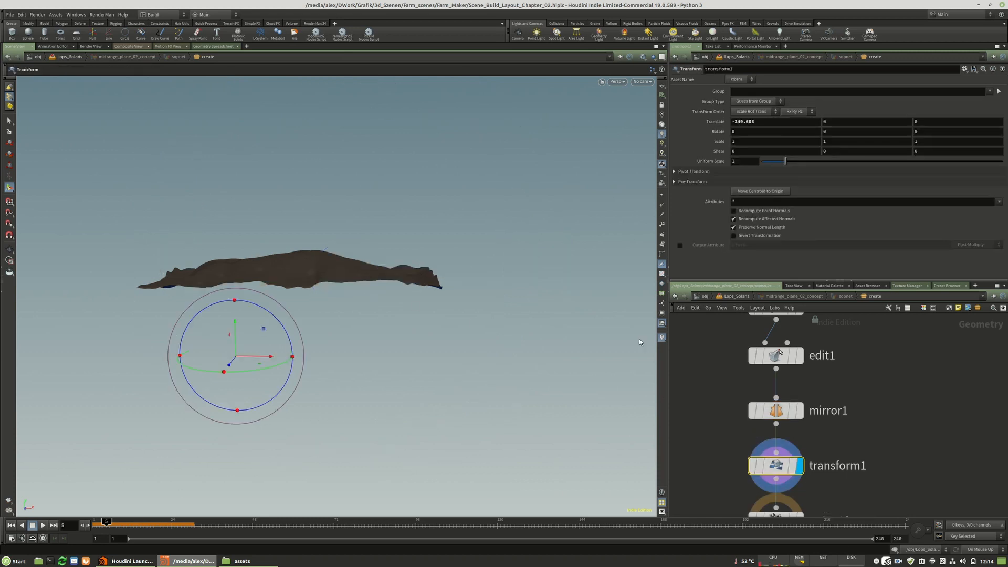
pyautogui.moveTo(783, 384); pyautogui.dragTo(772, 337, button='middle')
pyautogui.click(789, 474)
pyautogui.click(767, 474)
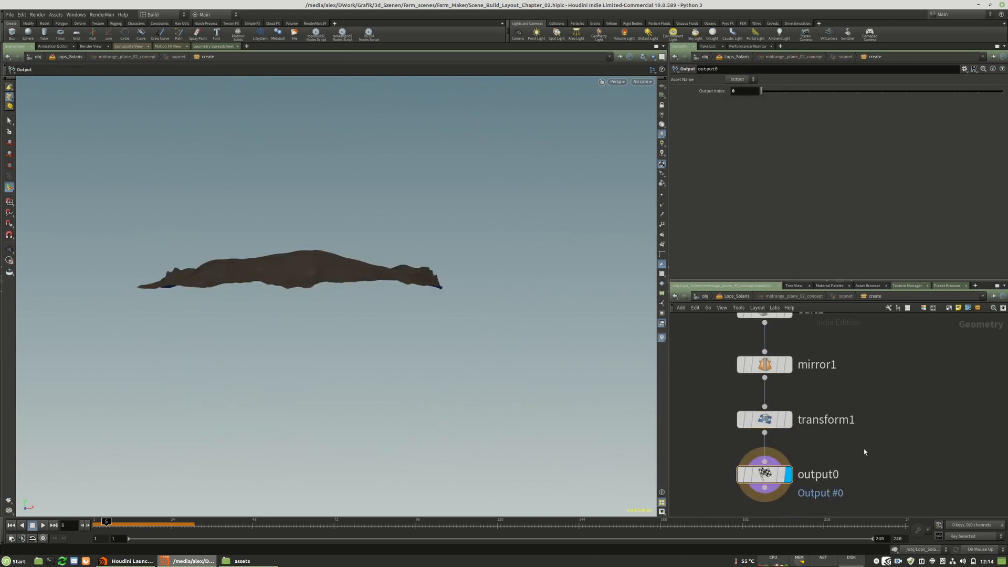
# In midrange_plane_02_concept, move the mirrored terrain along X to about -835.5 with transform1 and return to Lops_Solaris.
pyautogui.press('u')
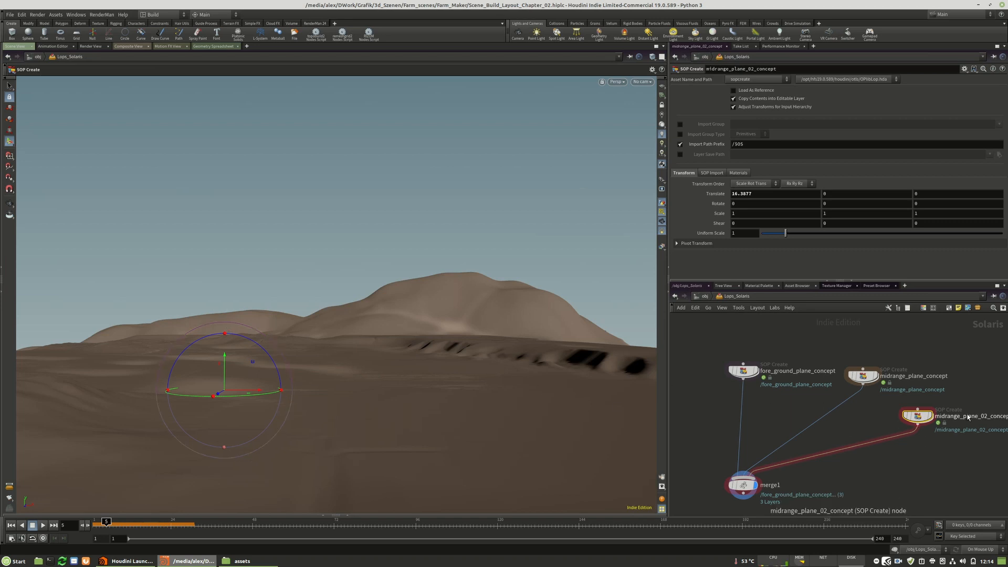
pyautogui.keyDown('alt'); pyautogui.moveTo(407, 373); pyautogui.dragTo(467, 351, button='right'); pyautogui.keyUp('alt')
pyautogui.keyDown('alt'); pyautogui.moveTo(402, 338); pyautogui.dragTo(351, 327); pyautogui.keyUp('alt')
pyautogui.moveTo(296, 355); pyautogui.dragTo(439, 344, button='middle')
pyautogui.press('Return')
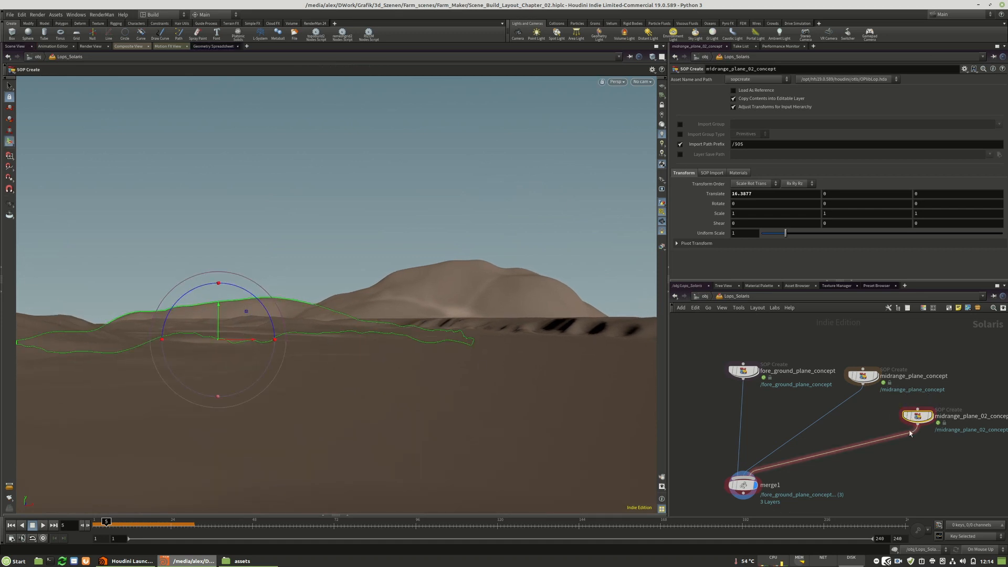
pyautogui.doubleClick(918, 416)
pyautogui.click(764, 420)
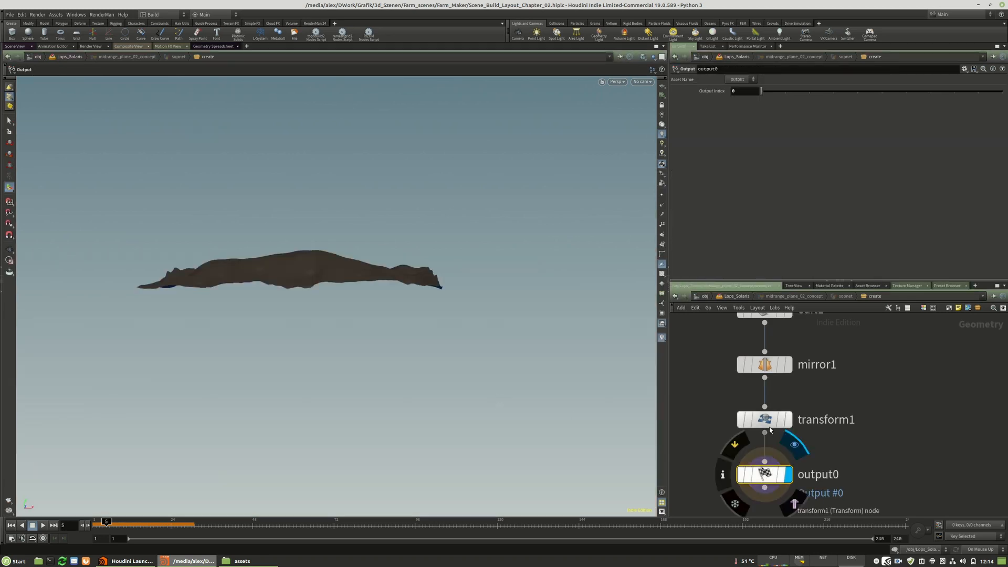
pyautogui.moveTo(277, 366); pyautogui.dragTo(57, 355)
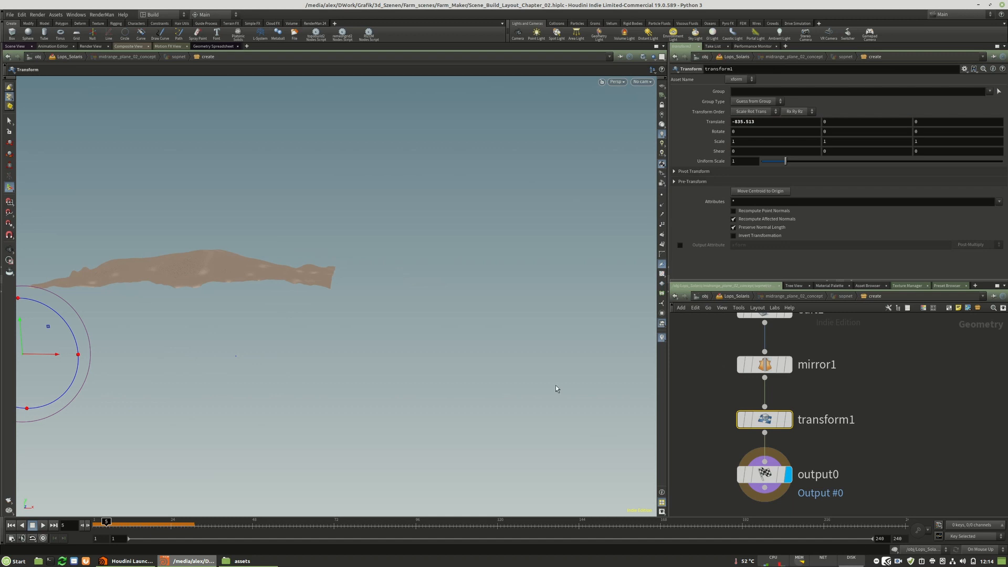
pyautogui.press('u')
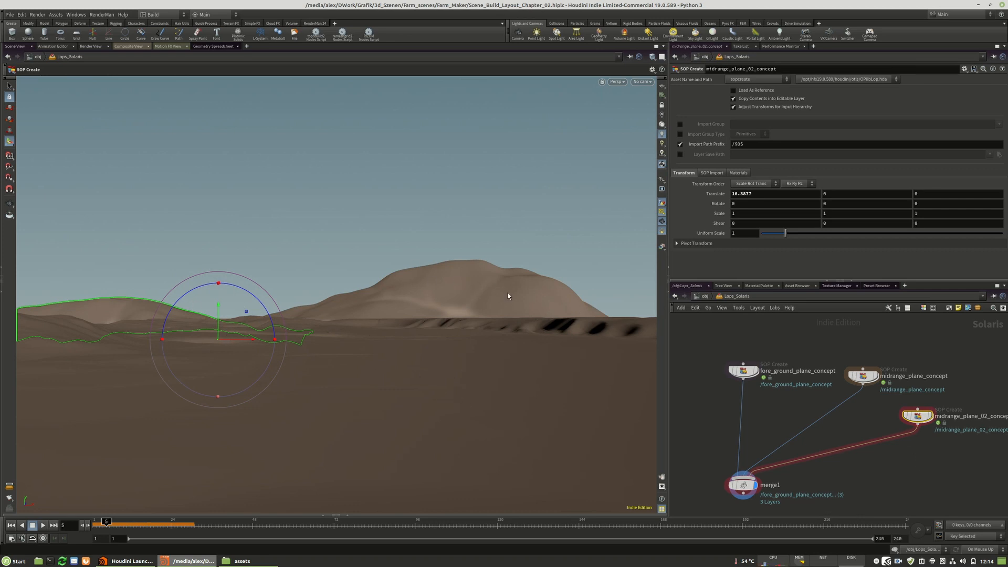
# In midrange_plane_concept, select a spot near one end of the terrain at edit1 and set the Soft Radius to 500.
pyautogui.doubleClick(866, 379)
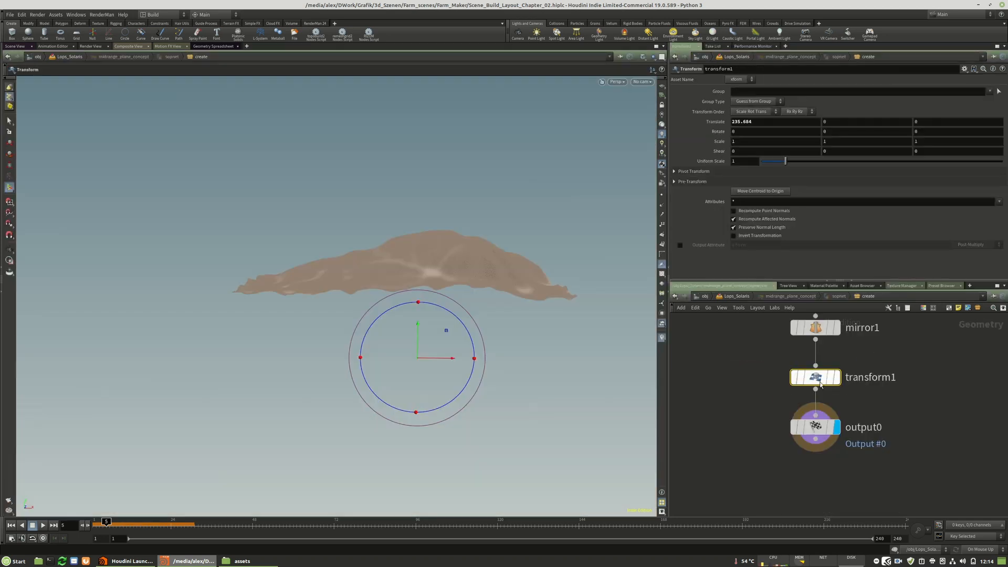
pyautogui.keyDown('alt'); pyautogui.moveTo(456, 299); pyautogui.dragTo(608, 238); pyautogui.keyUp('alt')
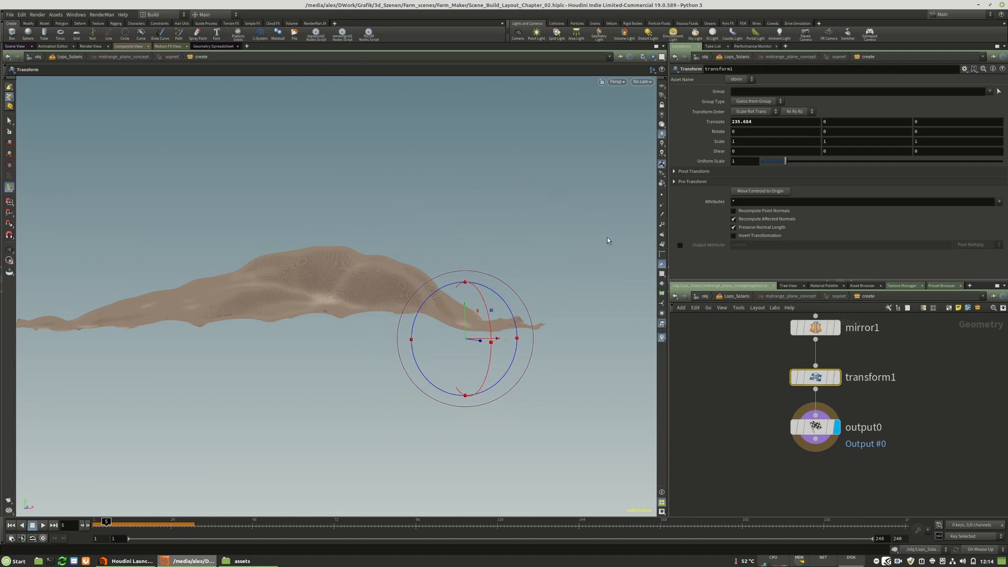
pyautogui.moveTo(910, 377); pyautogui.dragTo(922, 462, button='middle')
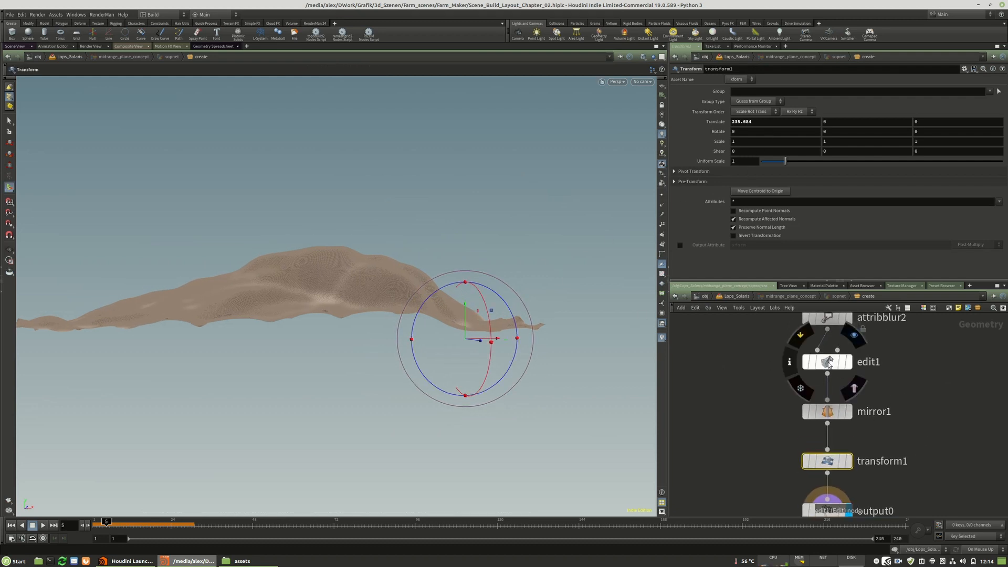
pyautogui.click(828, 362)
pyautogui.click(96, 242)
pyautogui.click(746, 244)
pyautogui.write('500')
pyautogui.press('Return')
# Pull the selected end of the midrange terrain downward with edit1's soft falloff and return to Lops_Solaris.
pyautogui.moveTo(98, 194)
pyautogui.mouseDown()
pyautogui.moveTo(95, 229)
pyautogui.moveTo(97, 211)
pyautogui.mouseUp()
pyautogui.keyDown('alt'); pyautogui.moveTo(191, 269); pyautogui.dragTo(175, 290); pyautogui.keyUp('alt')
pyautogui.click(124, 265)
pyautogui.moveTo(114, 253); pyautogui.dragTo(115, 270)
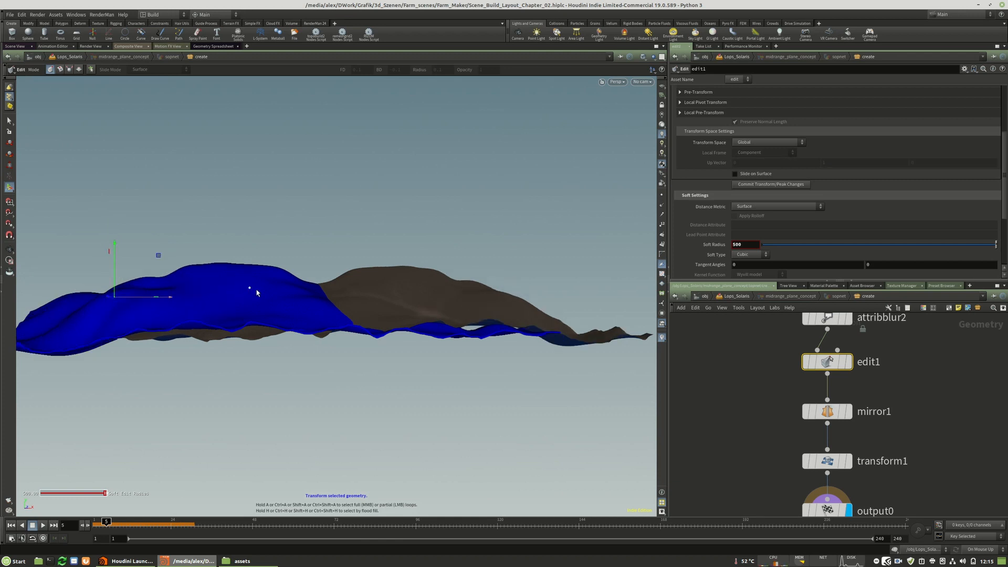
pyautogui.press('u')
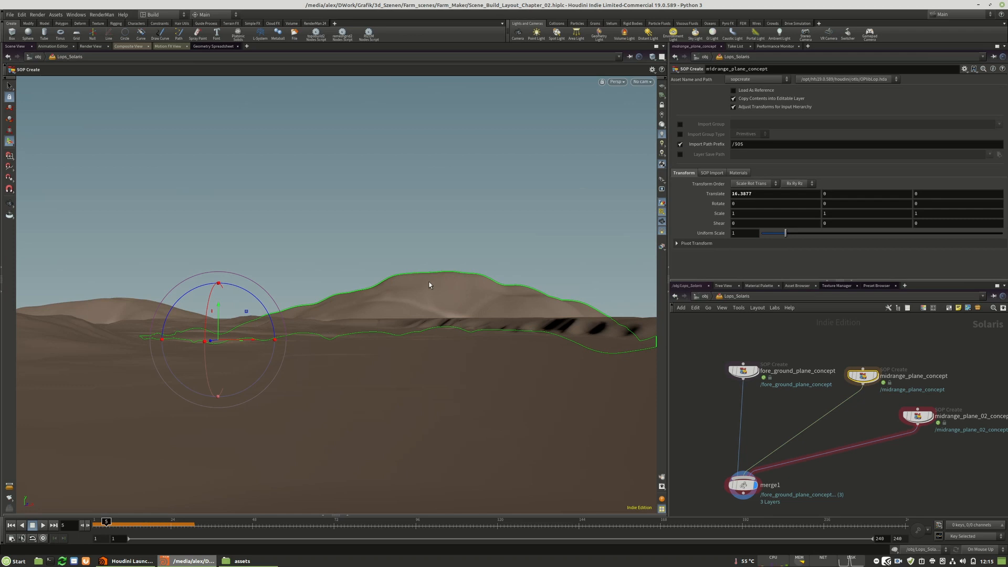
# Shift the midrange_plane_concept terrain along X to about 434.8 with transform1 and return to Lops_Solaris.
pyautogui.doubleClick(863, 376)
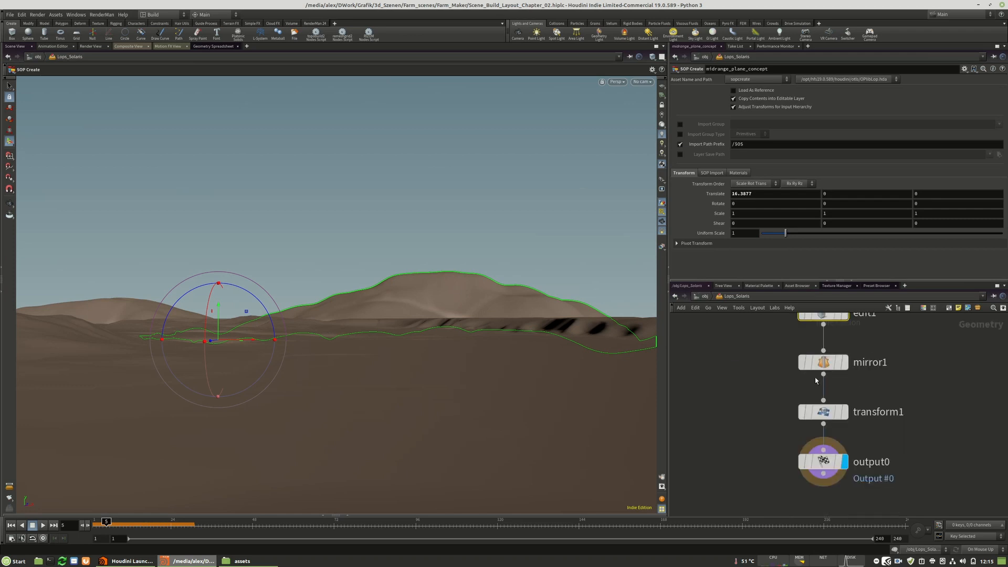
pyautogui.click(823, 412)
pyautogui.keyDown('alt'); pyautogui.moveTo(291, 347); pyautogui.dragTo(213, 314, button='right'); pyautogui.keyUp('alt')
pyautogui.keyDown('alt'); pyautogui.moveTo(594, 382); pyautogui.dragTo(411, 386, button='middle'); pyautogui.keyUp('alt')
pyautogui.moveTo(344, 387); pyautogui.dragTo(416, 386)
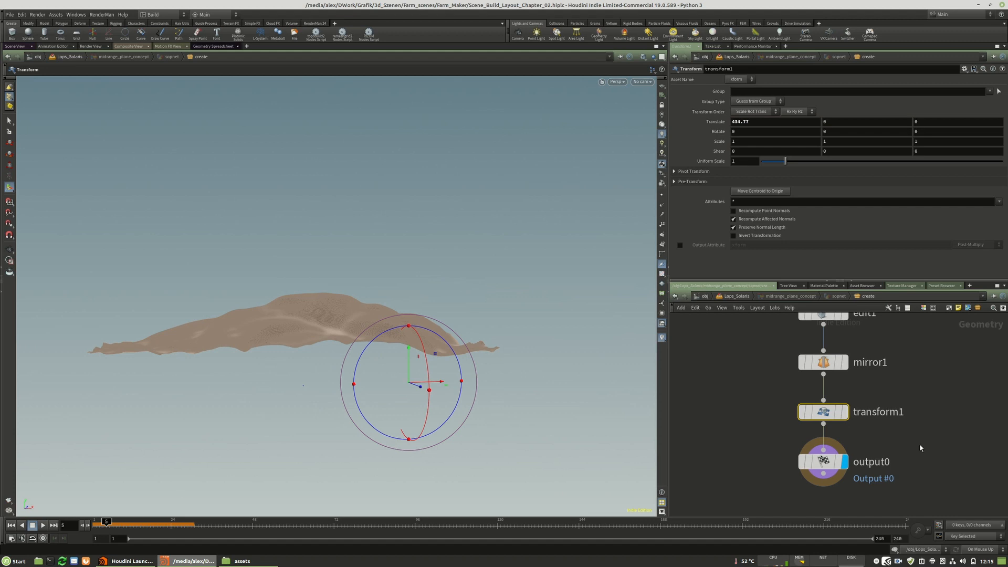
pyautogui.press('u')
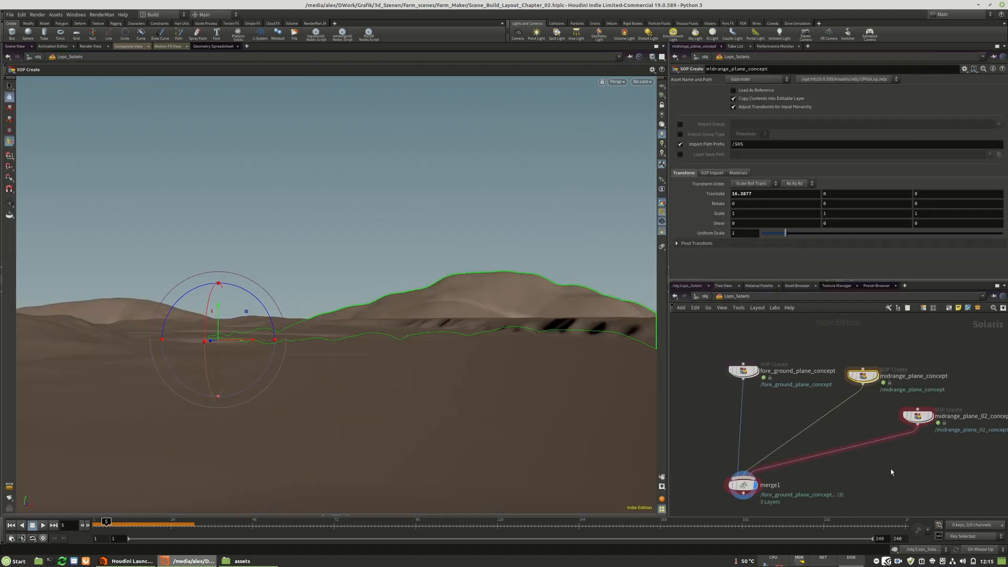
# Examine the composition of the foreground and both midrange hills from a low, ground-level viewpoint.
pyautogui.press('Escape')
pyautogui.moveTo(351, 337); pyautogui.dragTo(302, 350)
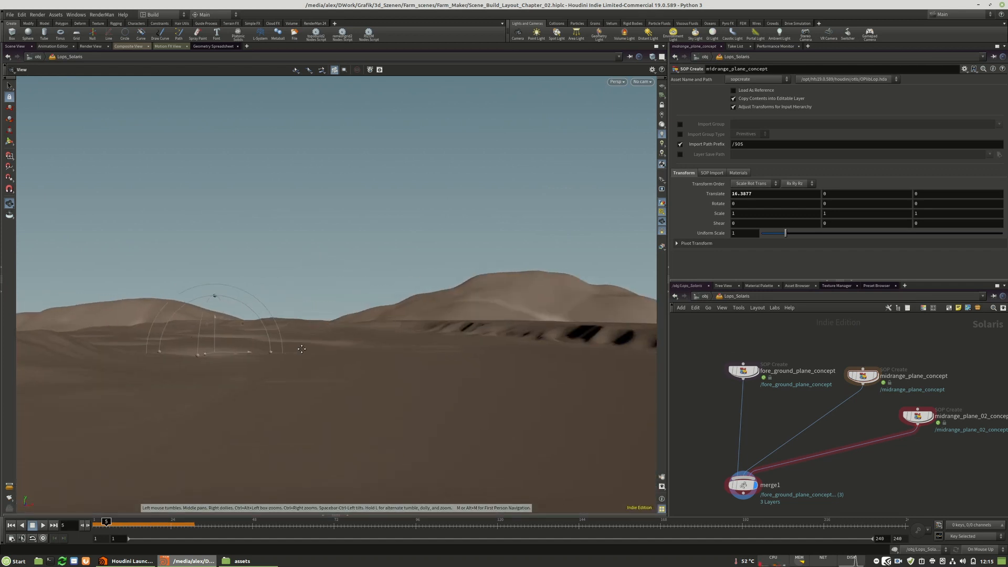
pyautogui.press('Return')
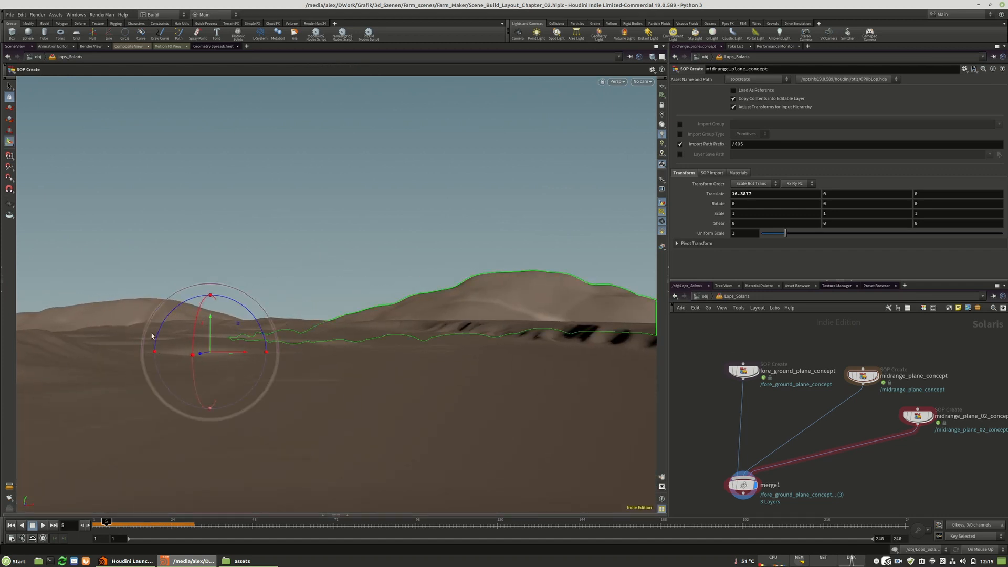
pyautogui.press('Escape')
pyautogui.moveTo(304, 367); pyautogui.dragTo(299, 364)
pyautogui.press('Return')
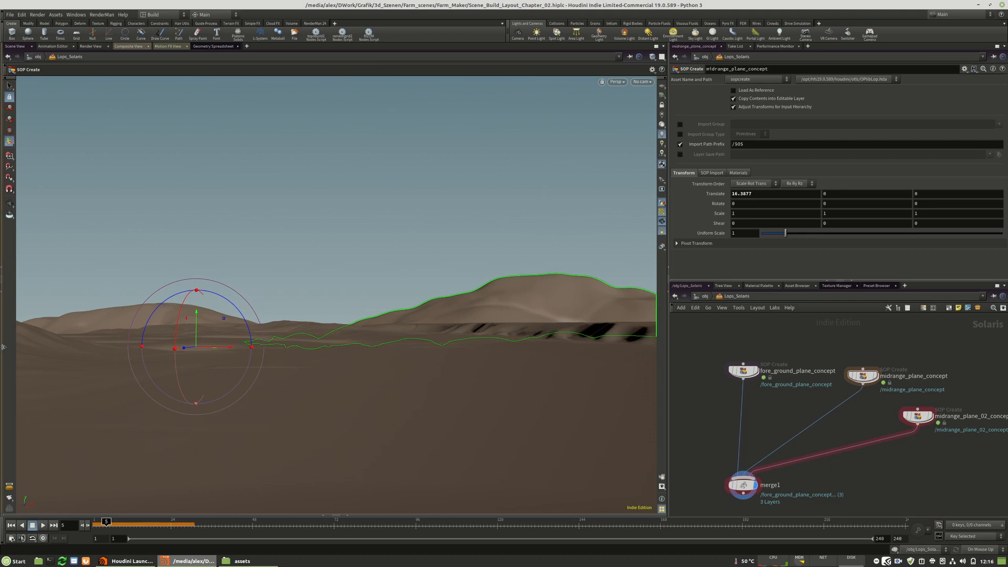
pyautogui.press('Escape')
pyautogui.moveTo(186, 333); pyautogui.dragTo(190, 336)
pyautogui.press('Return')
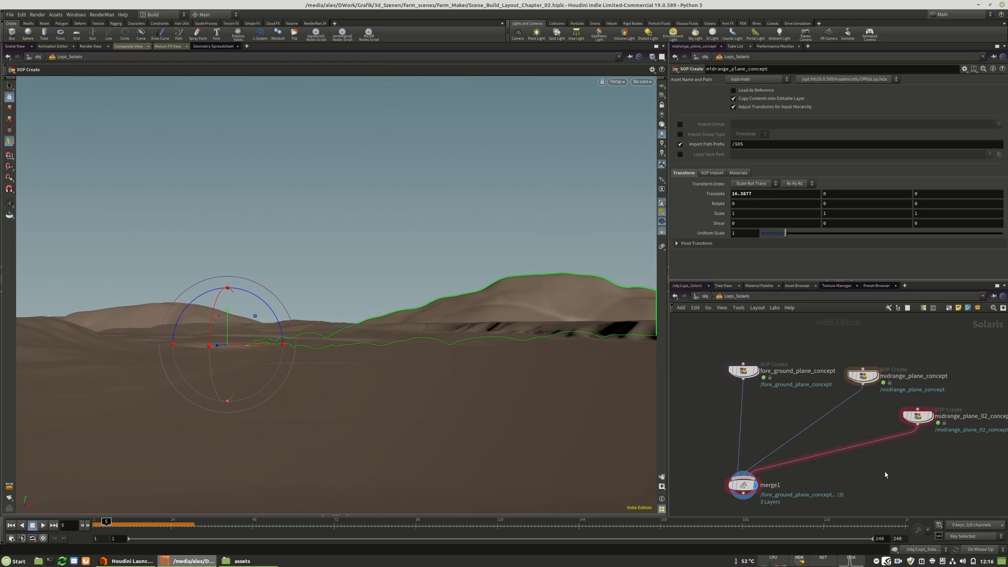
pyautogui.moveTo(855, 480); pyautogui.dragTo(883, 422, button='middle')
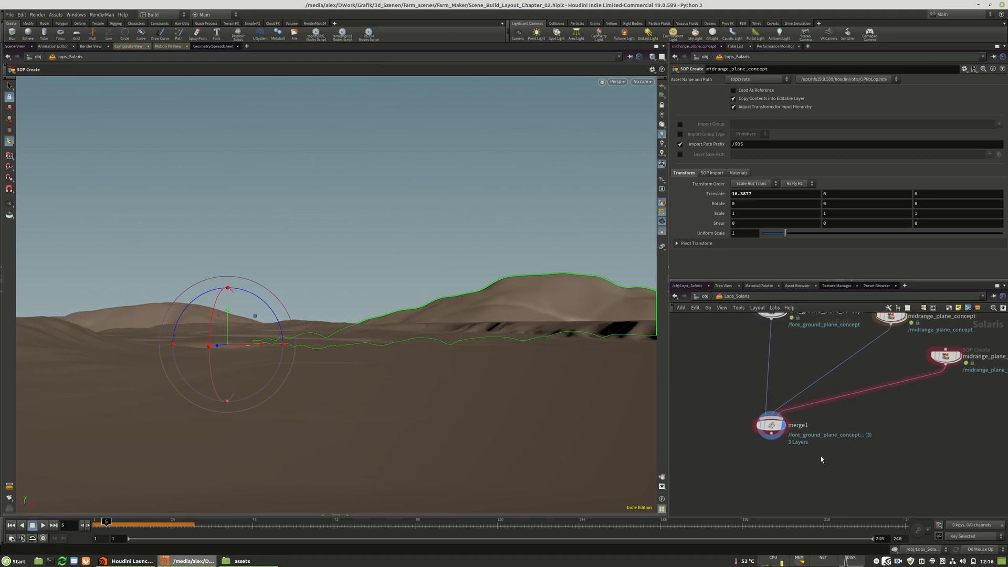
pyautogui.moveTo(794, 470); pyautogui.dragTo(795, 437, button='middle')
pyautogui.press('Tab')
pyautogui.write('cam')
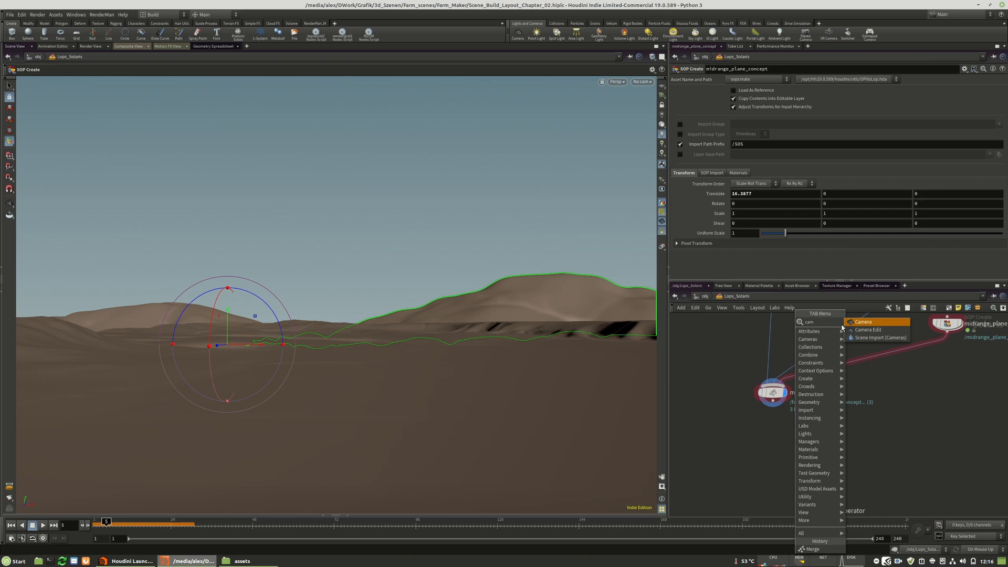
pyautogui.click(878, 323)
pyautogui.click(776, 444)
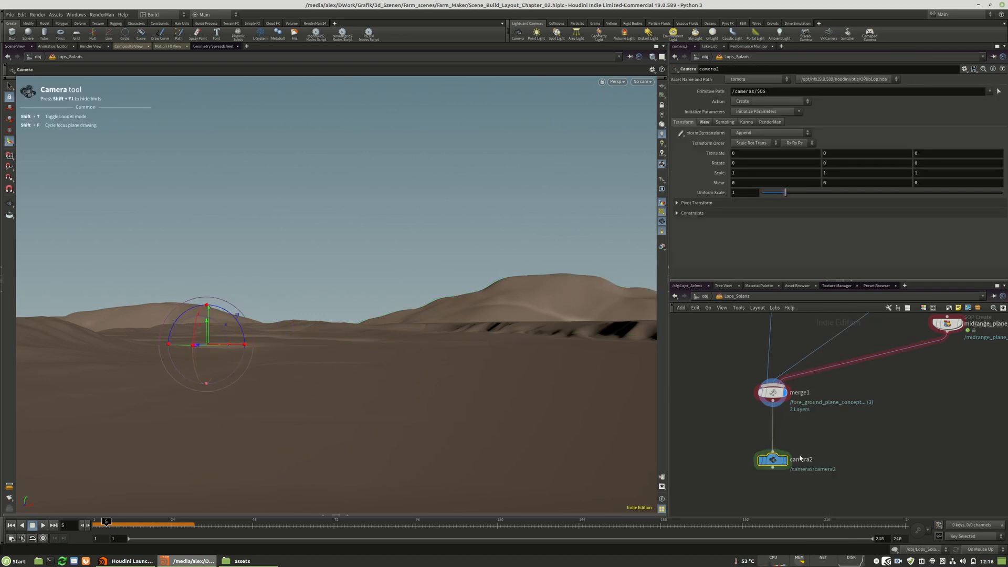
pyautogui.click(785, 460)
pyautogui.moveTo(774, 461); pyautogui.dragTo(774, 495)
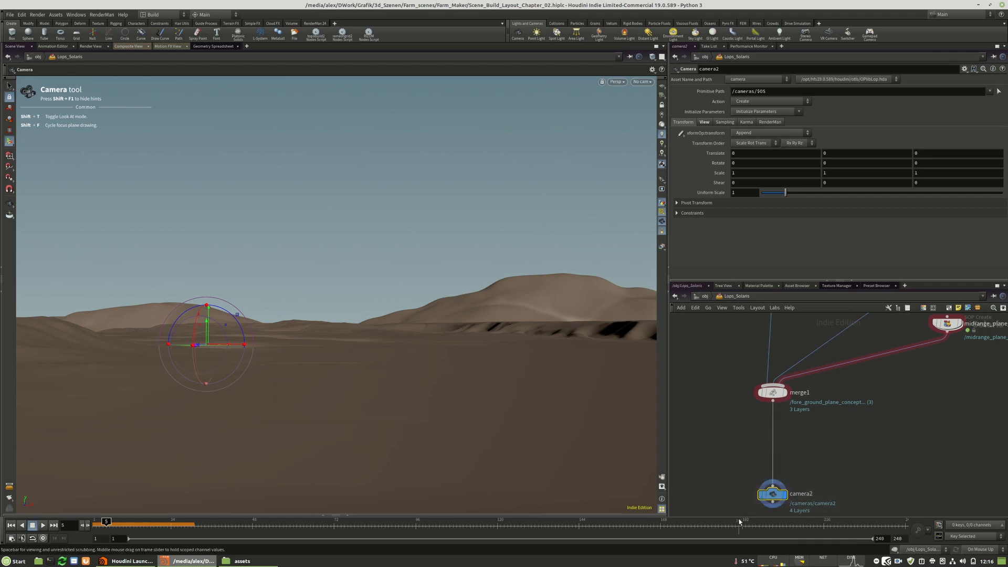
pyautogui.press('Delete')
# Create a camera from the current viewport view, place it below merge1 and rename it camera2_layout.
pyautogui.press('Tab')
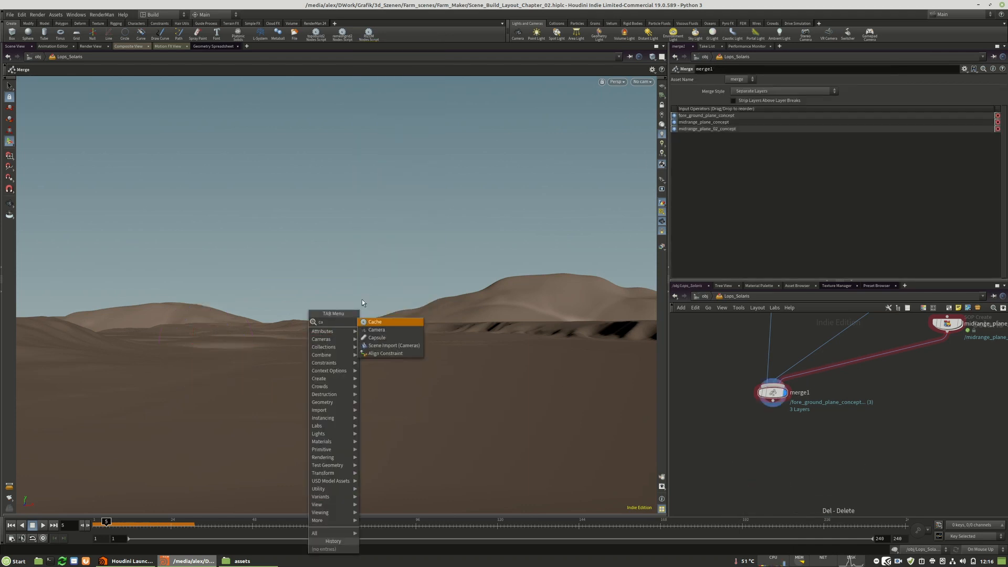
pyautogui.click(382, 323)
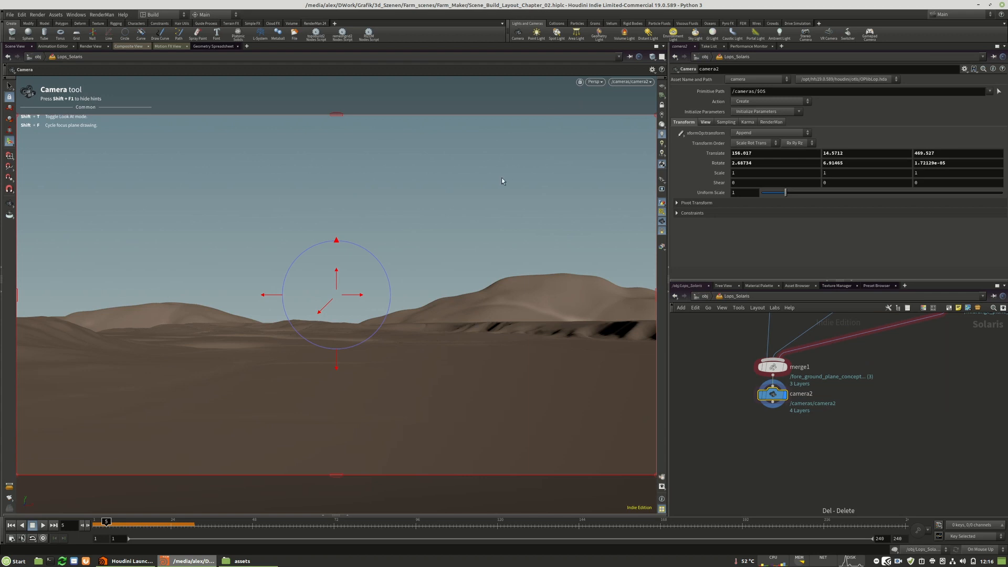
pyautogui.moveTo(778, 400); pyautogui.dragTo(777, 466)
pyautogui.doubleClick(801, 459)
pyautogui.write('_layout')
pyautogui.press('Return')
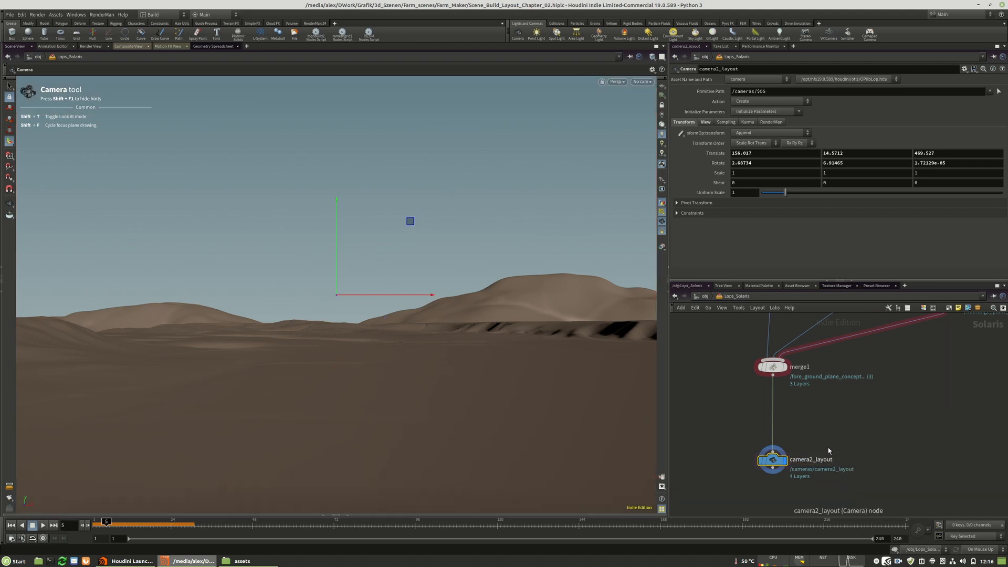
# Look through camera2_layout and reposition it to about 141.9, 13.9, 471.2 with an X rotation of about 0.18.
pyautogui.click(641, 82)
pyautogui.click(657, 105)
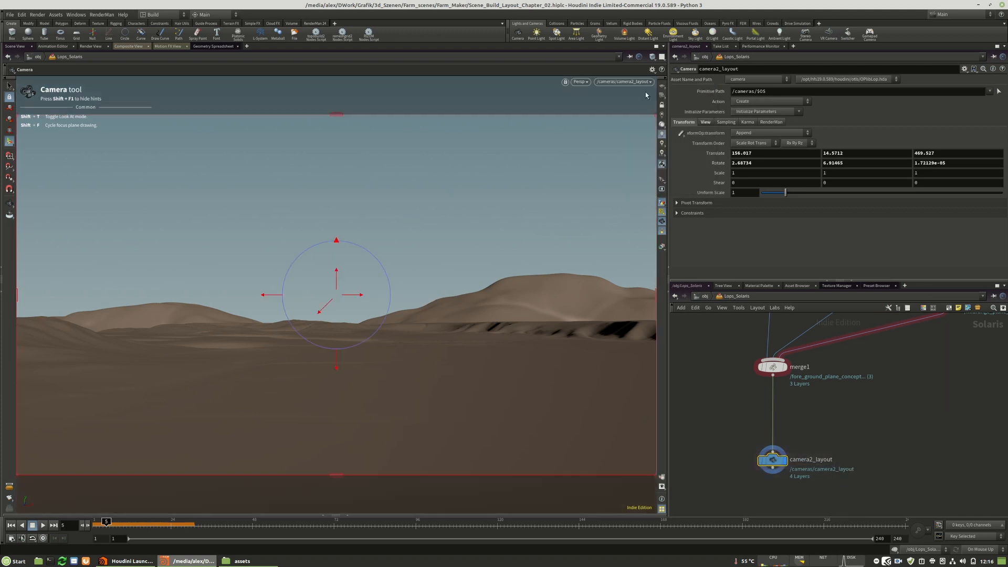
pyautogui.keyDown('alt'); pyautogui.moveTo(320, 316); pyautogui.dragTo(356, 313, button='middle'); pyautogui.keyUp('alt')
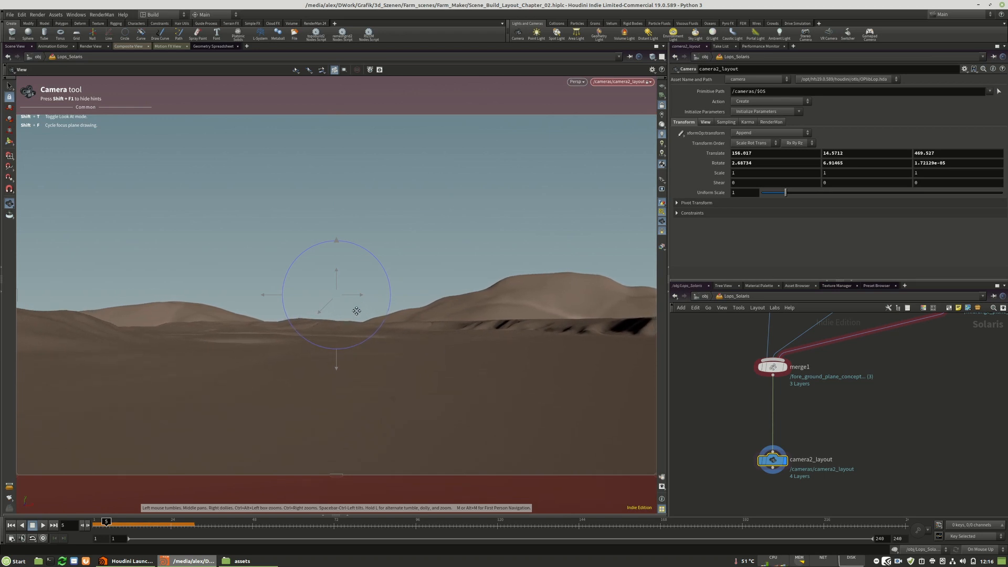
pyautogui.moveTo(336, 359); pyautogui.dragTo(336, 367)
pyautogui.moveTo(335, 274); pyautogui.dragTo(336, 246)
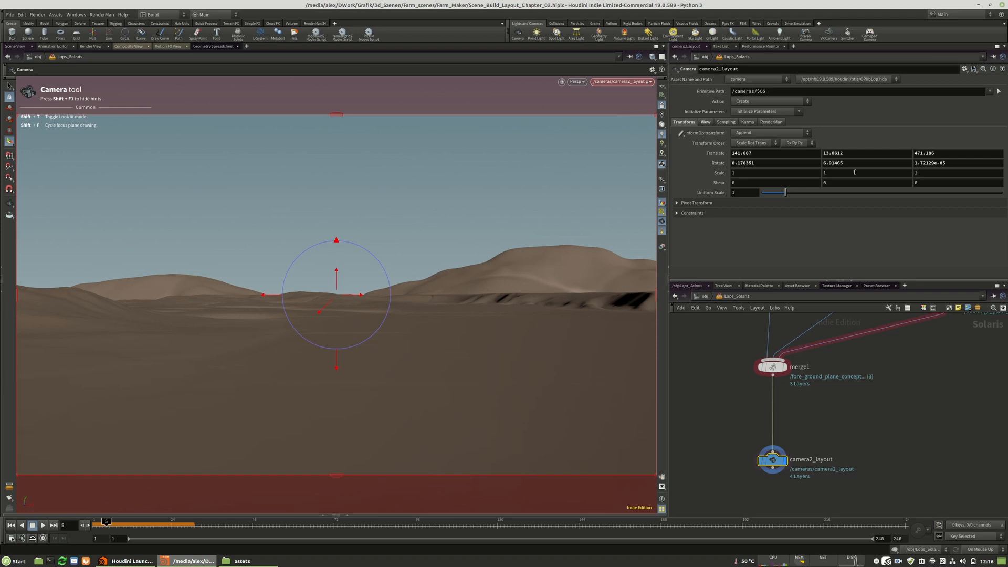
# Lower camera2_layout to a Y translation of about 11.98 and turn it to a Y rotation of about 5.37.
pyautogui.click(843, 153)
pyautogui.moveTo(337, 274); pyautogui.dragTo(341, 361)
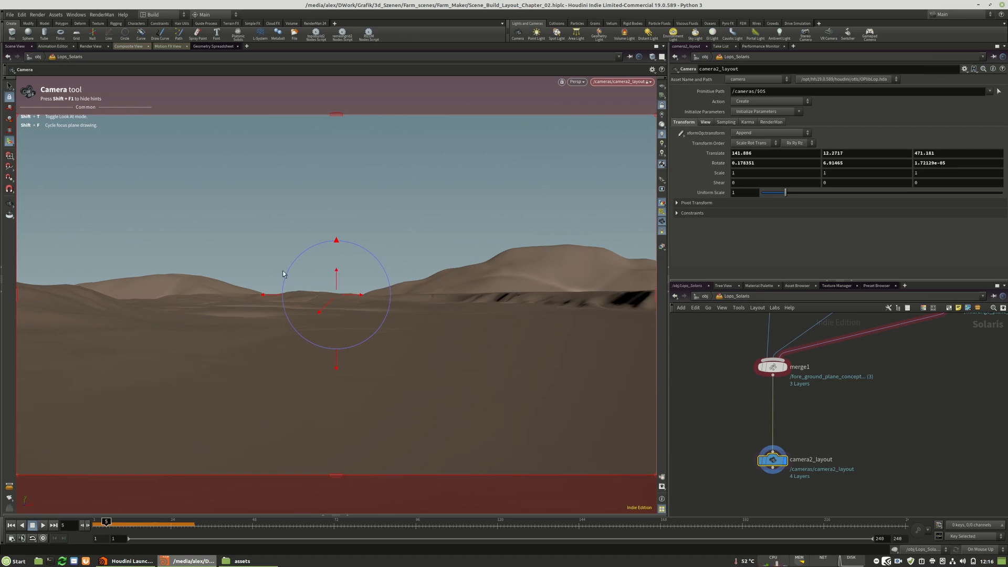
pyautogui.moveTo(337, 274); pyautogui.dragTo(336, 293)
pyautogui.click(847, 154)
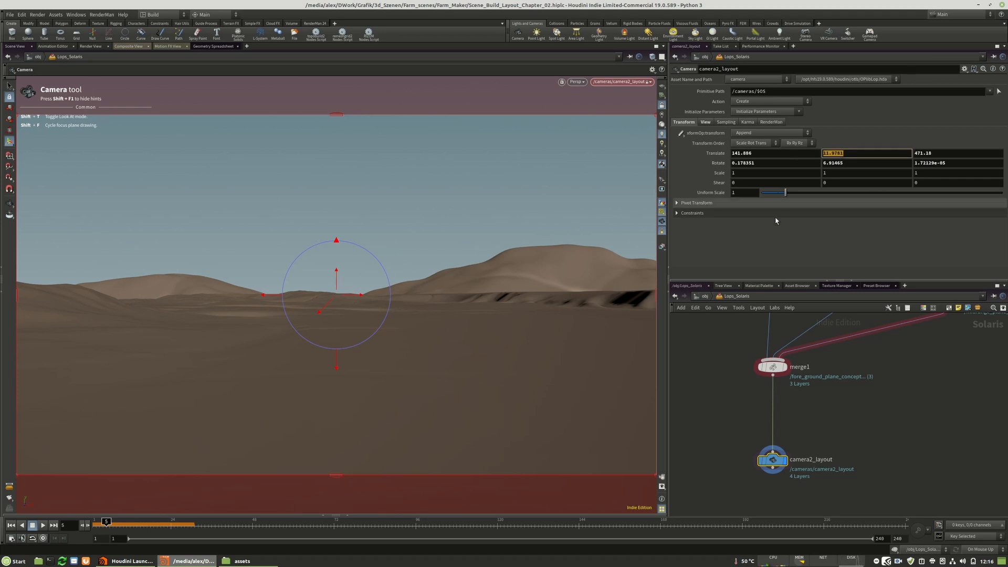
pyautogui.click(832, 422)
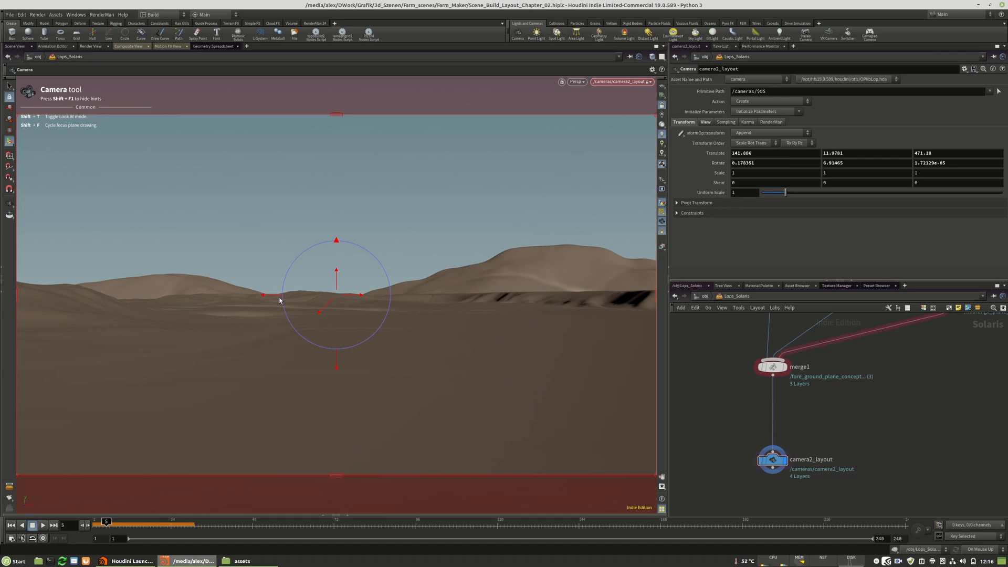
pyautogui.moveTo(277, 298); pyautogui.dragTo(330, 297)
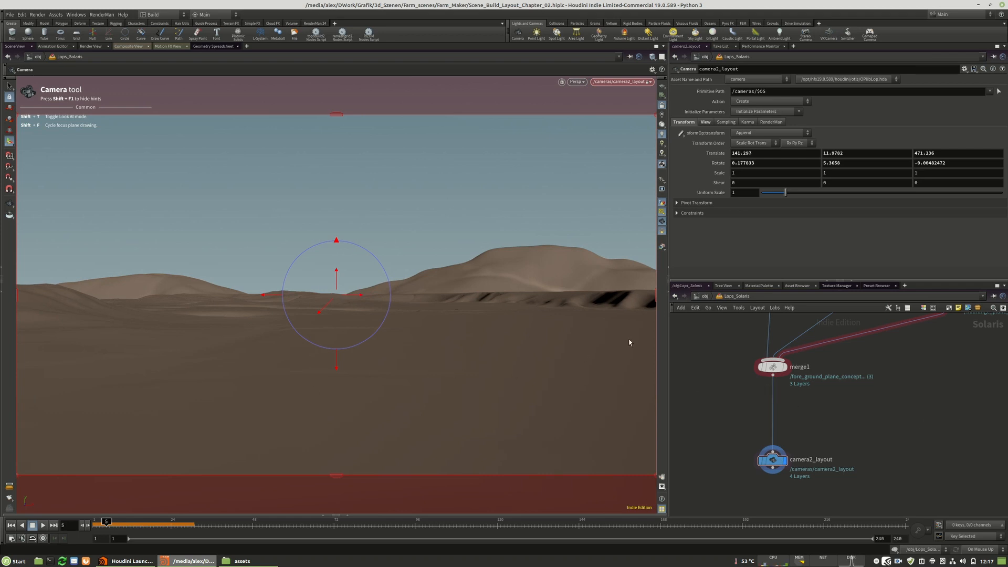
# Look over the boxed asset networks, including the powerlines and the wind energy generator.
pyautogui.scroll(-5, 730, 504)
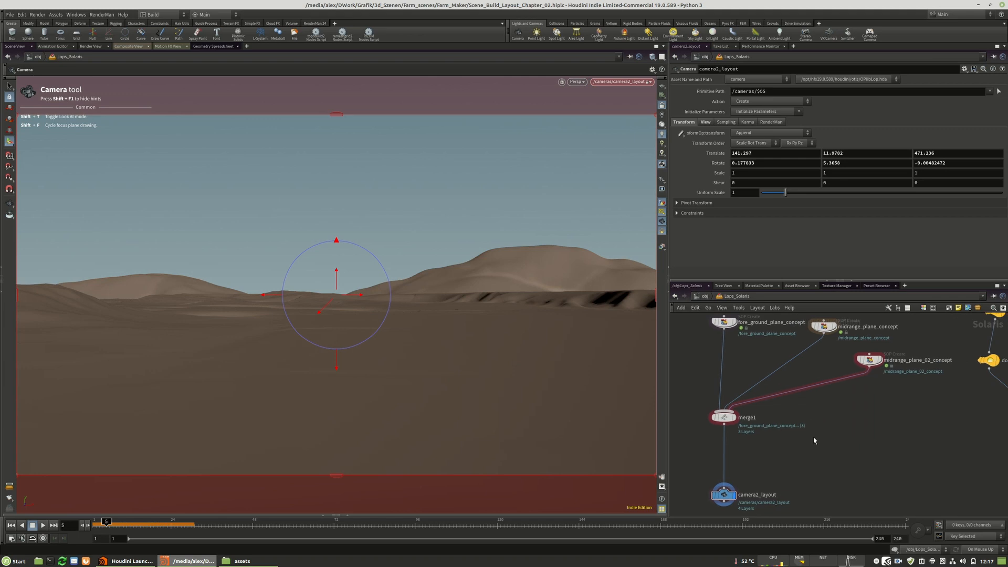
pyautogui.scroll(-3, 866, 461)
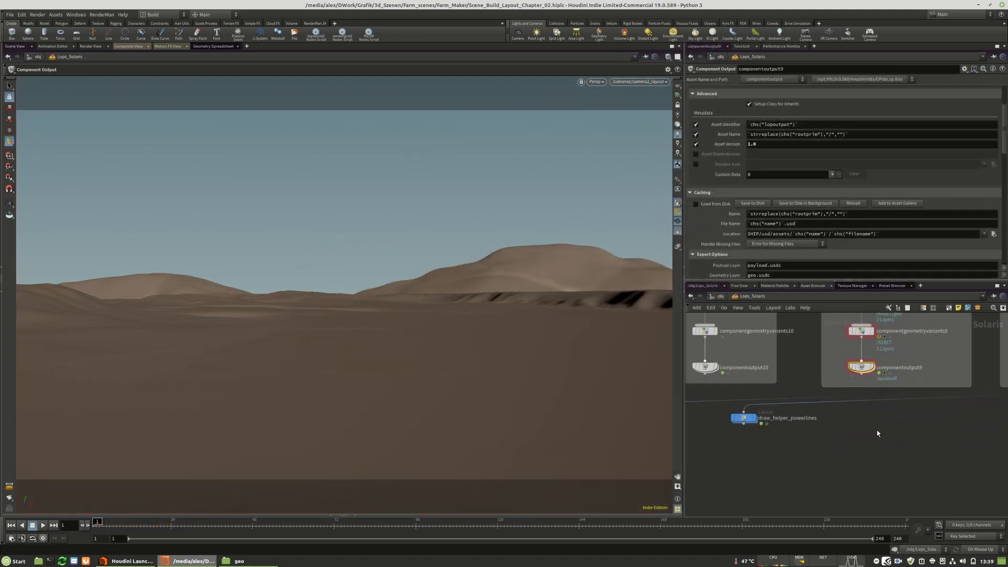
pyautogui.scroll(-1, 875, 456)
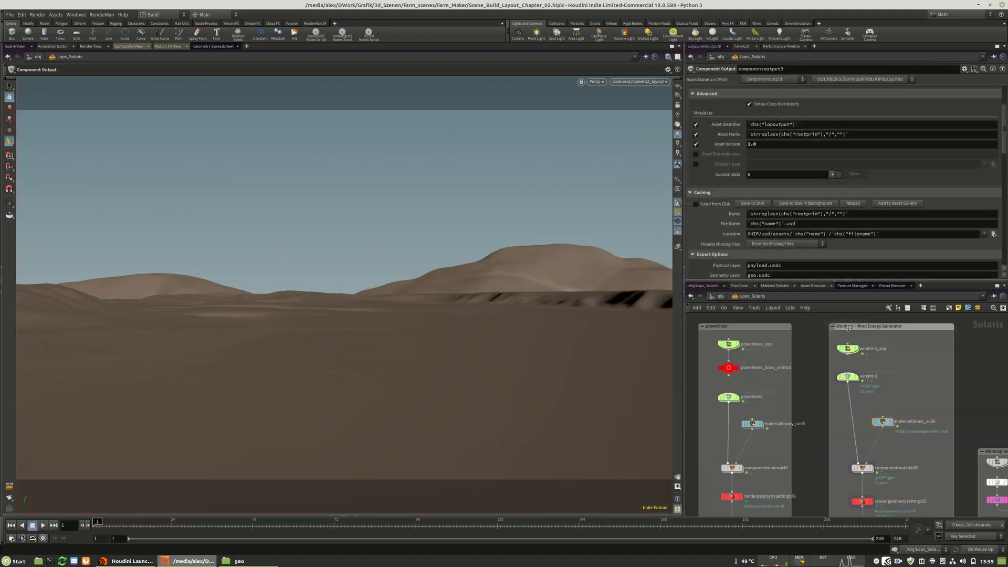
pyautogui.scroll(-3, 848, 327)
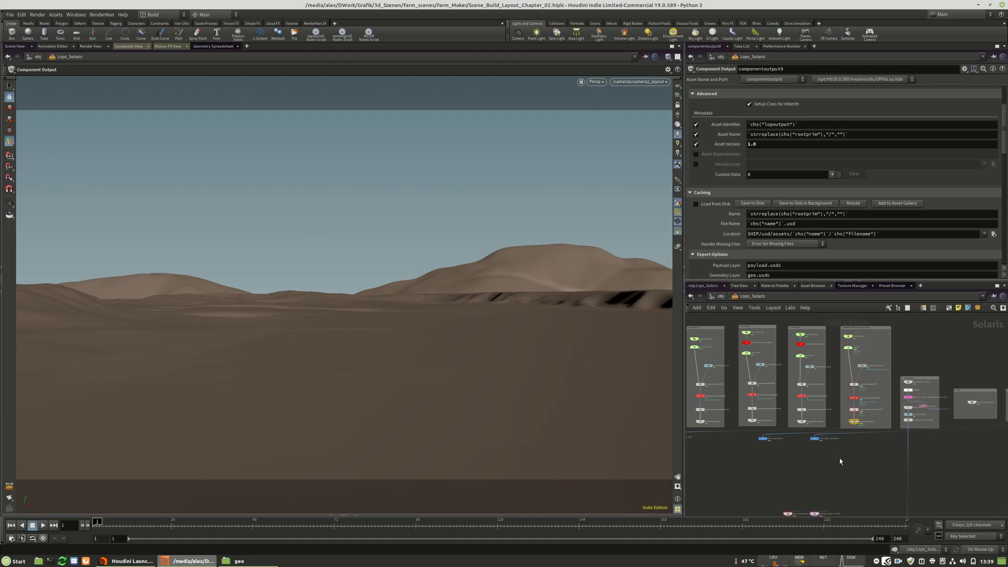
pyautogui.moveTo(840, 458); pyautogui.dragTo(837, 376, button='middle')
pyautogui.scroll(3, 821, 462)
pyautogui.scroll(-5, 861, 407)
# Enclose the foreground and two midrange plane nodes in a network box labelled "terrain".
pyautogui.moveTo(800, 384); pyautogui.dragTo(737, 426)
pyautogui.click(844, 411)
pyautogui.click(948, 308)
pyautogui.scroll(5, 765, 412)
pyautogui.click(767, 379)
pyautogui.click(738, 387)
pyautogui.click(751, 371)
pyautogui.click(748, 387)
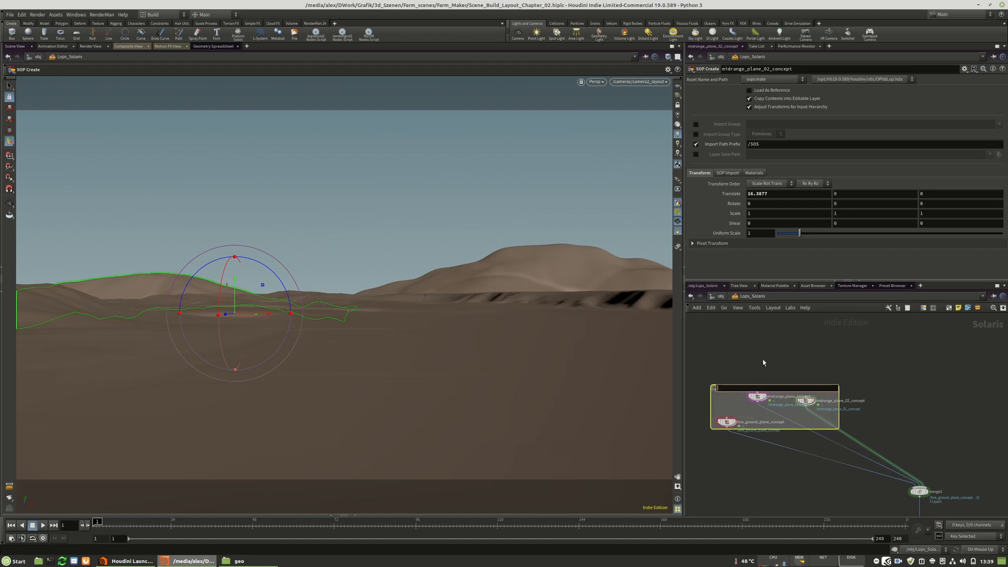
pyautogui.write('terrain')
pyautogui.press('Return')
pyautogui.scroll(-3, 760, 346)
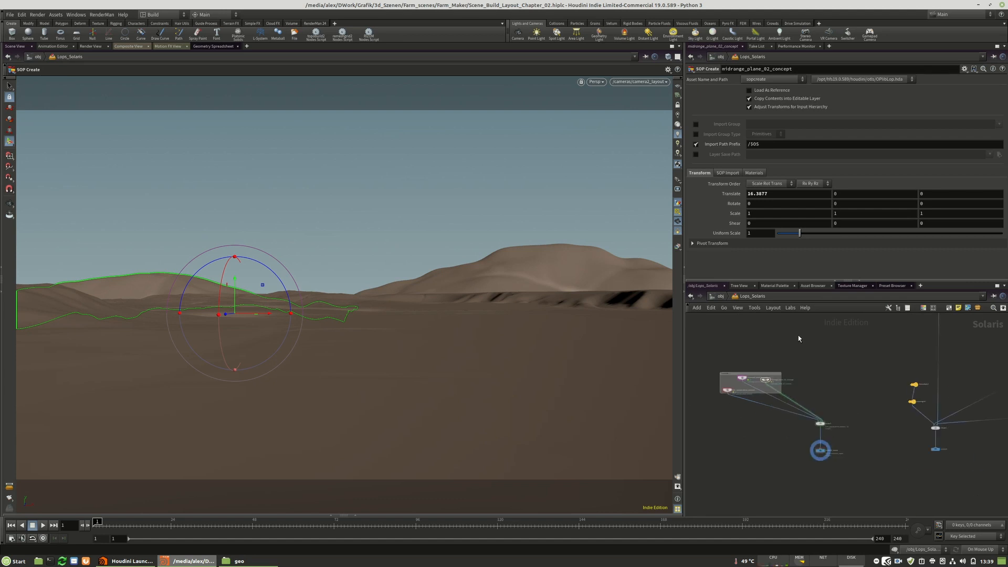
# Display the windmill asset's component output and scrub the timeline back to frame 1.
pyautogui.moveTo(798, 336); pyautogui.dragTo(792, 383, button='middle')
pyautogui.scroll(6, 839, 444)
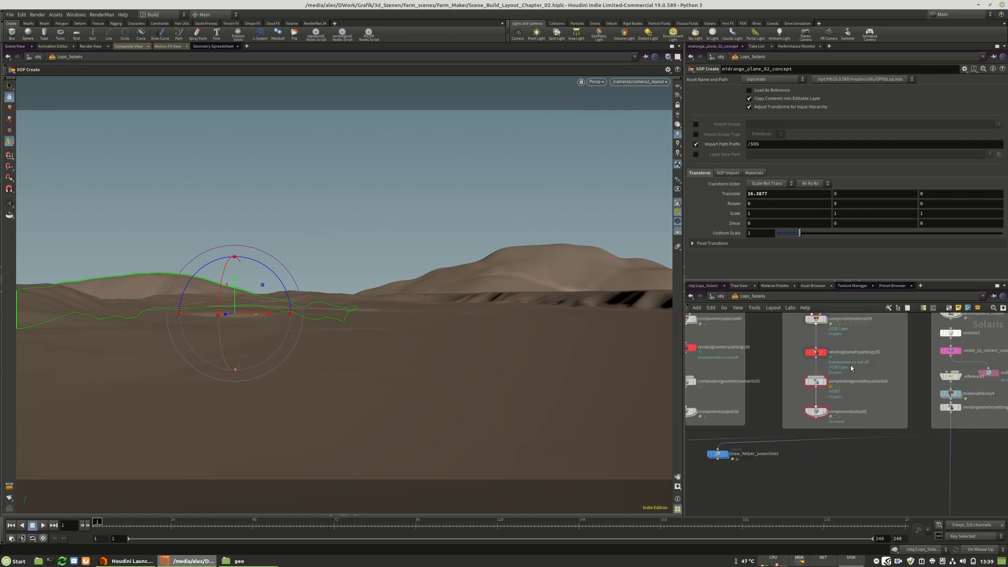
pyautogui.click(815, 422)
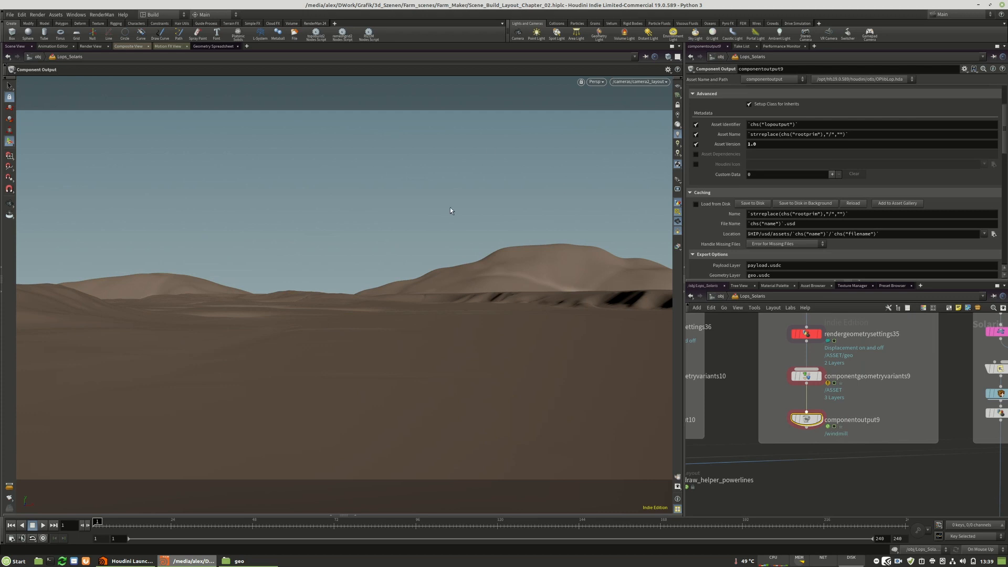
pyautogui.scroll(-5, 842, 349)
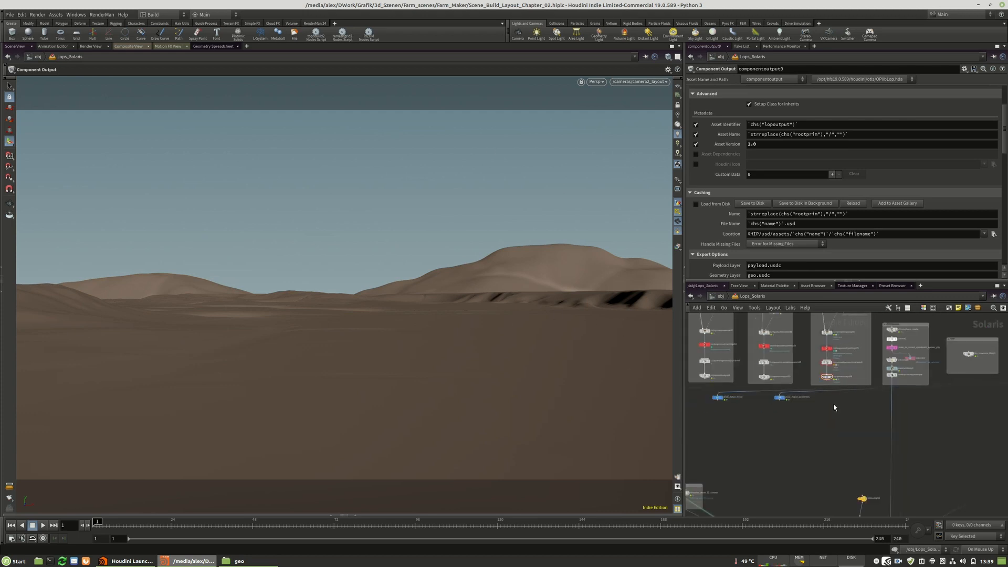
pyautogui.scroll(5, 827, 376)
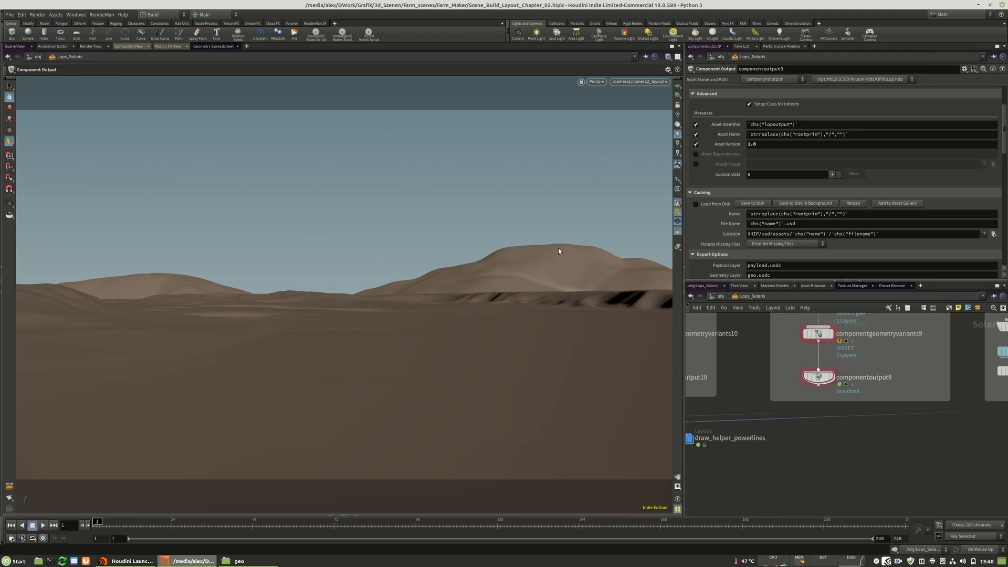
pyautogui.click(831, 377)
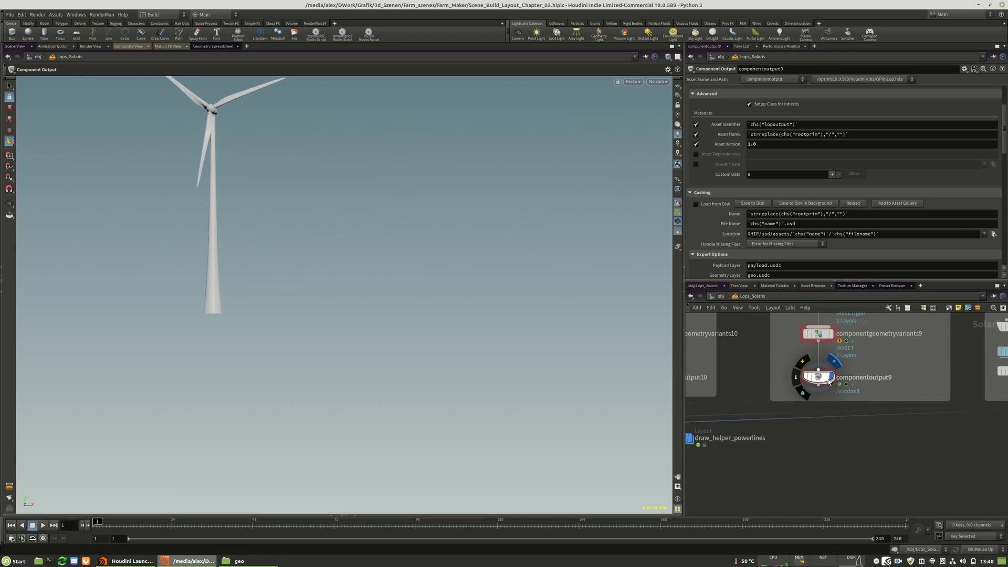
pyautogui.moveTo(134, 525)
pyautogui.mouseDown()
pyautogui.moveTo(378, 525)
pyautogui.moveTo(111, 531)
pyautogui.moveTo(200, 543)
pyautogui.moveTo(157, 524)
pyautogui.moveTo(208, 523)
pyautogui.moveTo(97, 524)
pyautogui.mouseUp()
# Switch the displayed node from the windmill's component output back to camera2_layout below merge1.
pyautogui.scroll(-10, 842, 370)
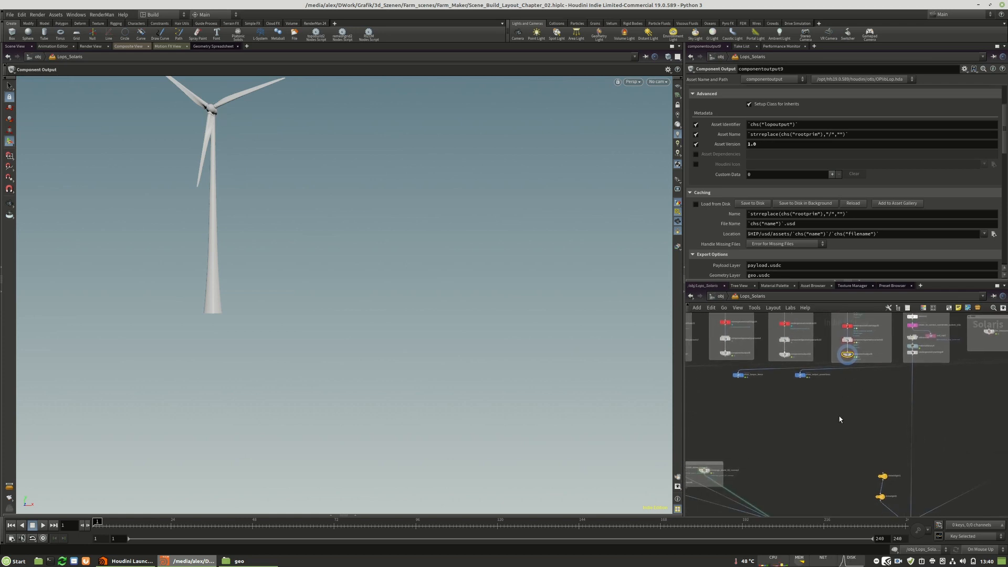
pyautogui.scroll(-5, 850, 391)
pyautogui.scroll(5, 847, 371)
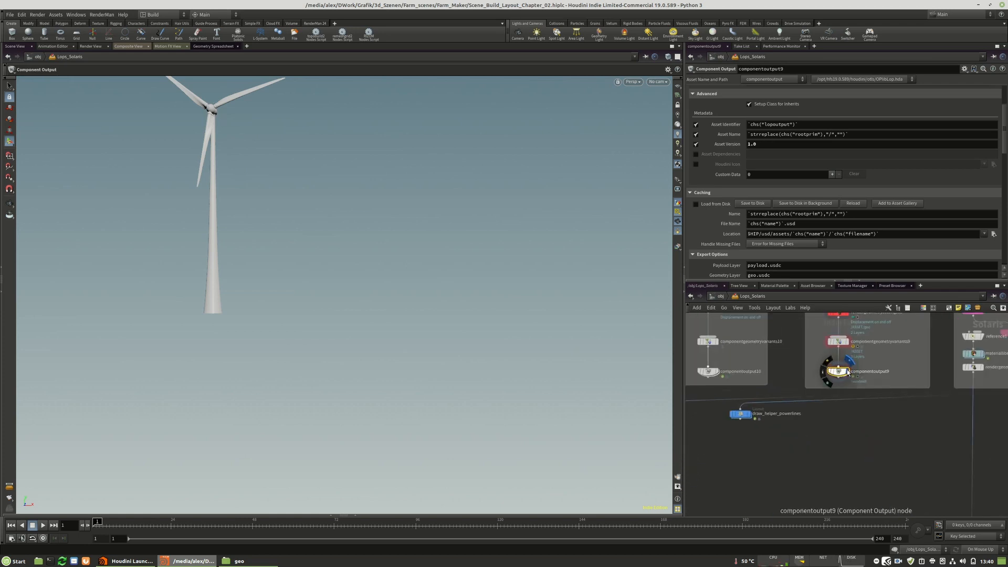
pyautogui.moveTo(797, 426); pyautogui.dragTo(814, 398, button='middle')
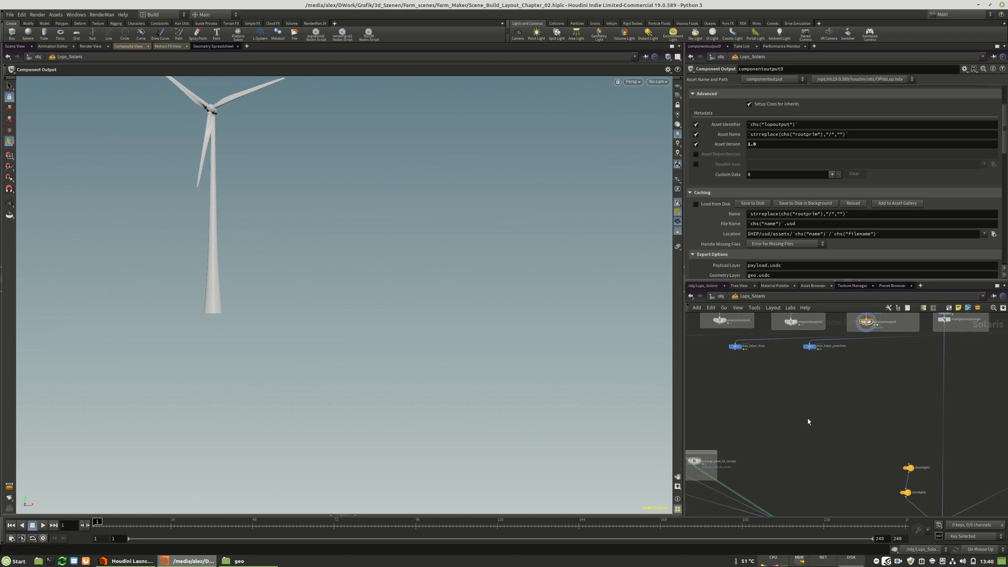
pyautogui.scroll(4, 790, 477)
pyautogui.moveTo(796, 461); pyautogui.dragTo(819, 427, button='middle')
pyautogui.scroll(-3, 797, 459)
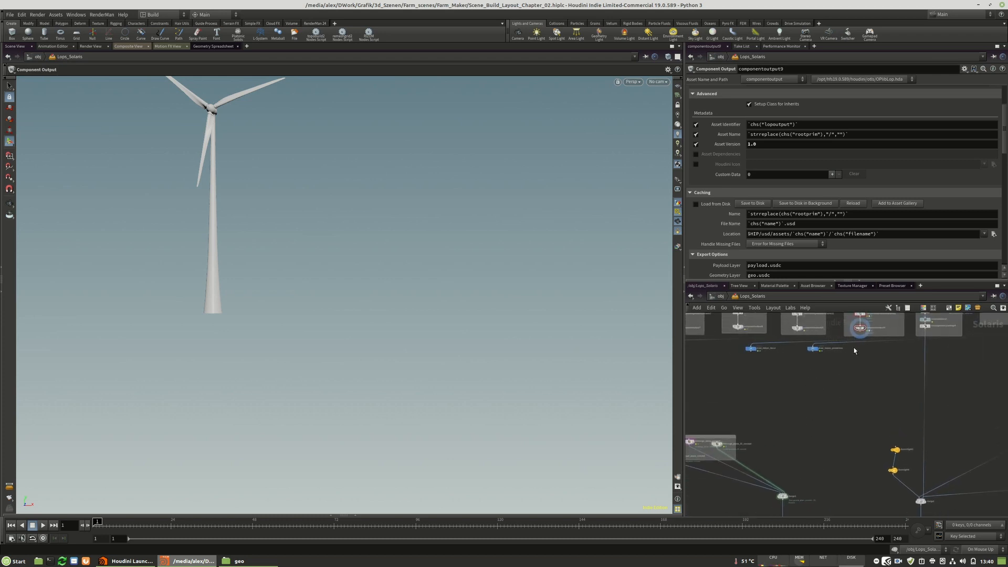
pyautogui.moveTo(783, 495); pyautogui.dragTo(828, 414, button='middle')
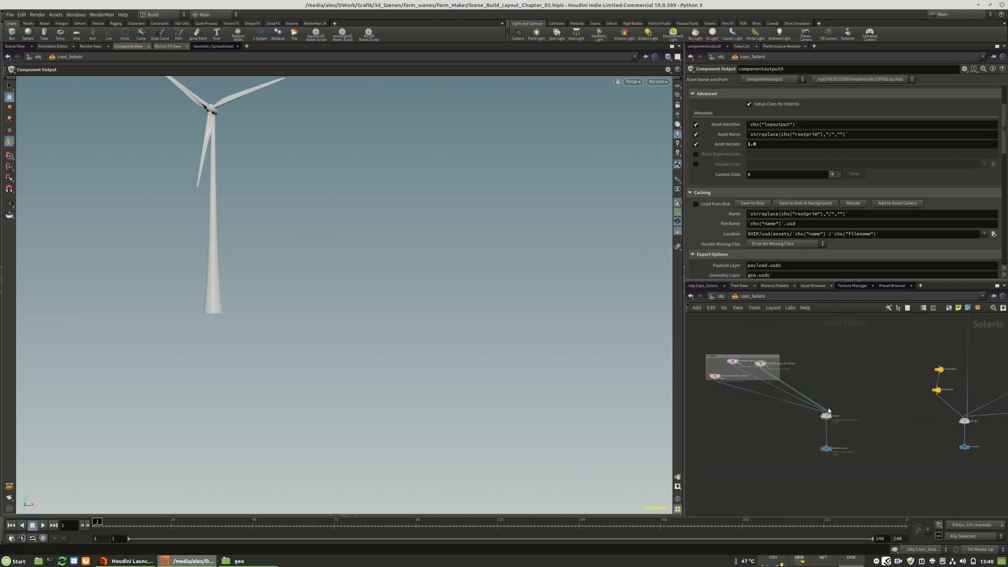
pyautogui.scroll(4, 828, 454)
pyautogui.click(835, 439)
pyautogui.moveTo(893, 349); pyautogui.dragTo(830, 466, button='middle')
pyautogui.scroll(-4, 831, 466)
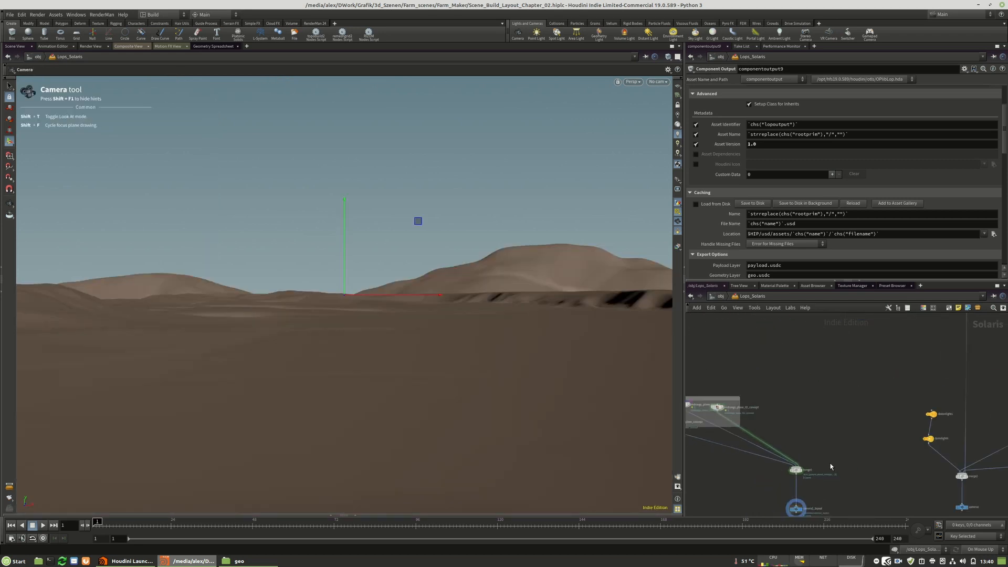
# Add a Transform node after the windmill's component output and wire it into merge1.
pyautogui.moveTo(863, 405); pyautogui.dragTo(835, 471, button='middle')
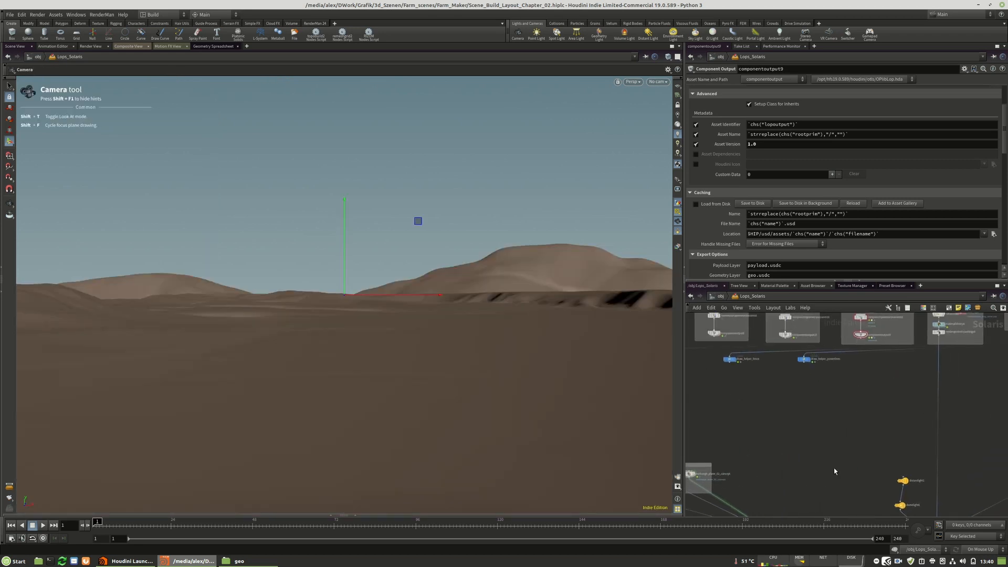
pyautogui.click(861, 341)
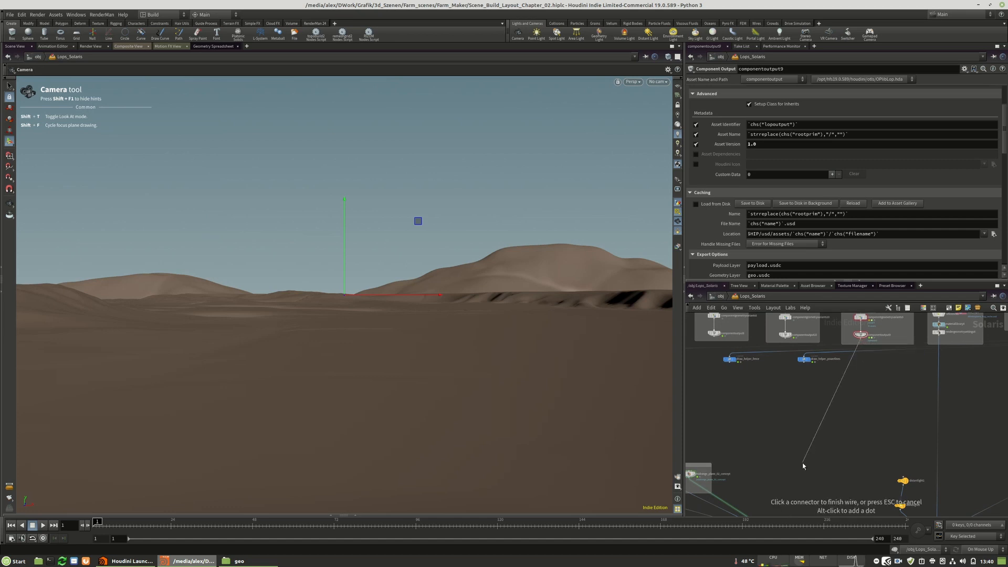
pyautogui.press('Tab')
pyautogui.write('tra')
pyautogui.click(867, 290)
pyautogui.click(812, 426)
pyautogui.click(861, 342)
pyautogui.click(812, 423)
pyautogui.moveTo(824, 445); pyautogui.dragTo(833, 383, button='middle')
pyautogui.moveTo(824, 369); pyautogui.dragTo(788, 466)
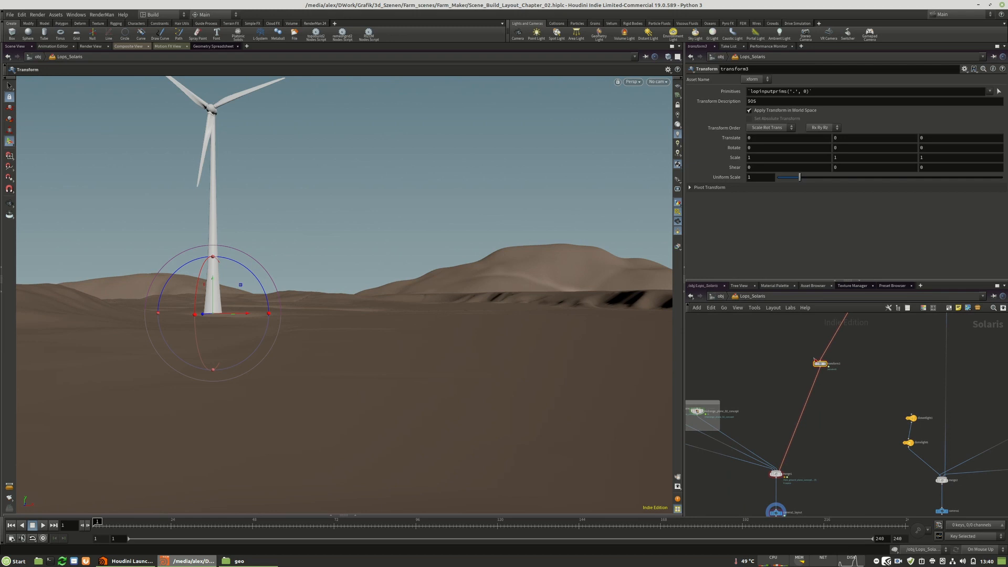
# Set the update mode to Auto Update and place the windmill at about 176.3, -0.92, -492.6 with a Y rotation of about -38.9.
pyautogui.moveTo(202, 318); pyautogui.dragTo(326, 307)
pyautogui.click(979, 550)
pyautogui.click(979, 527)
pyautogui.moveTo(305, 310); pyautogui.dragTo(456, 304)
pyautogui.keyDown('ctrl'); pyautogui.middleClick(956, 147); pyautogui.keyUp('ctrl')
pyautogui.keyDown('ctrl'); pyautogui.middleClick(761, 147); pyautogui.keyUp('ctrl')
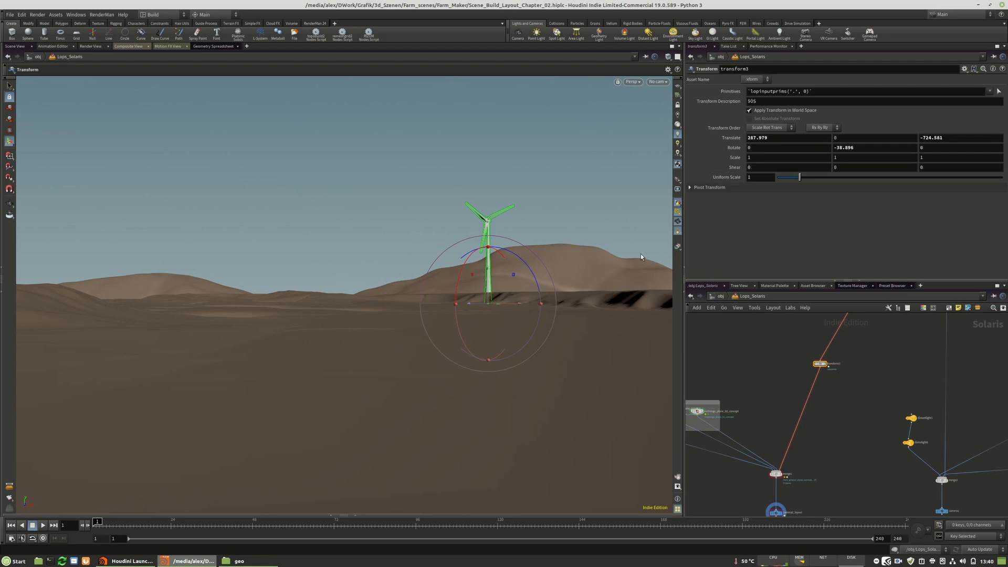
pyautogui.moveTo(471, 306); pyautogui.dragTo(431, 289)
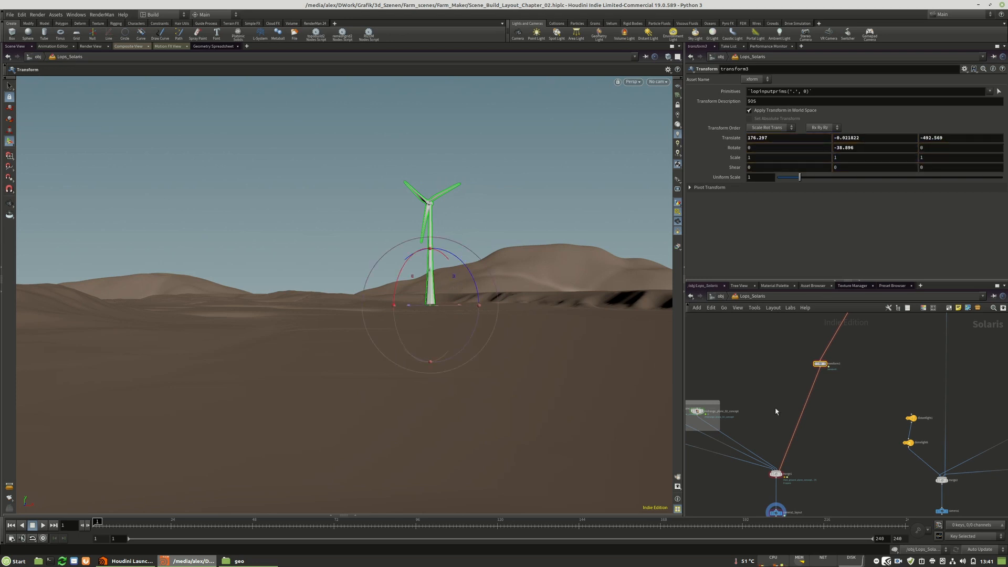
# Duplicate the windmill's Transform node, still wired into merge1, and move the copy to about 244.7, 1, -382.3.
pyautogui.moveTo(862, 374)
pyautogui.mouseDown(button='middle')
pyautogui.moveTo(848, 383)
pyautogui.moveTo(857, 361)
pyautogui.mouseUp(button='middle')
pyautogui.keyDown('alt'); pyautogui.moveTo(816, 351); pyautogui.dragTo(772, 459); pyautogui.keyUp('alt')
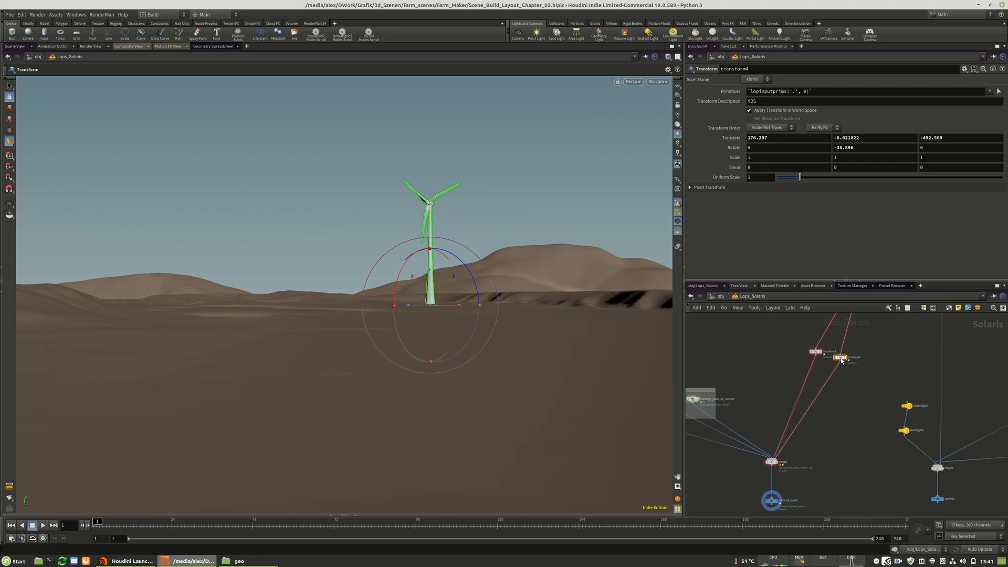
pyautogui.moveTo(461, 306); pyautogui.dragTo(525, 308)
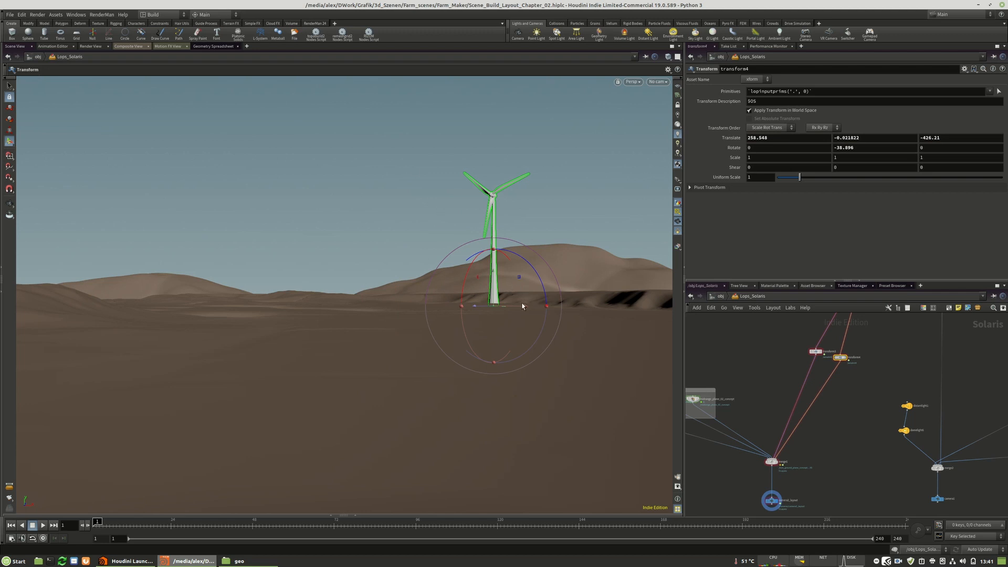
pyautogui.moveTo(523, 306); pyautogui.dragTo(488, 296)
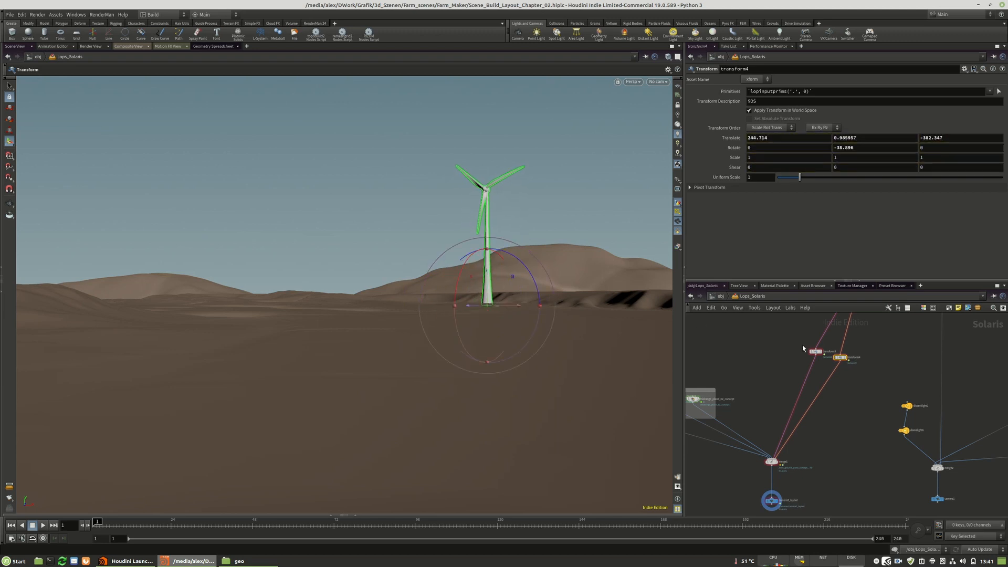
# Make a third windmill Transform copy, wire it into merge1 and move it to about 282.3, 1, -210.3.
pyautogui.keyDown('alt'); pyautogui.moveTo(845, 358); pyautogui.dragTo(881, 364); pyautogui.keyUp('alt')
pyautogui.moveTo(519, 310); pyautogui.dragTo(608, 318)
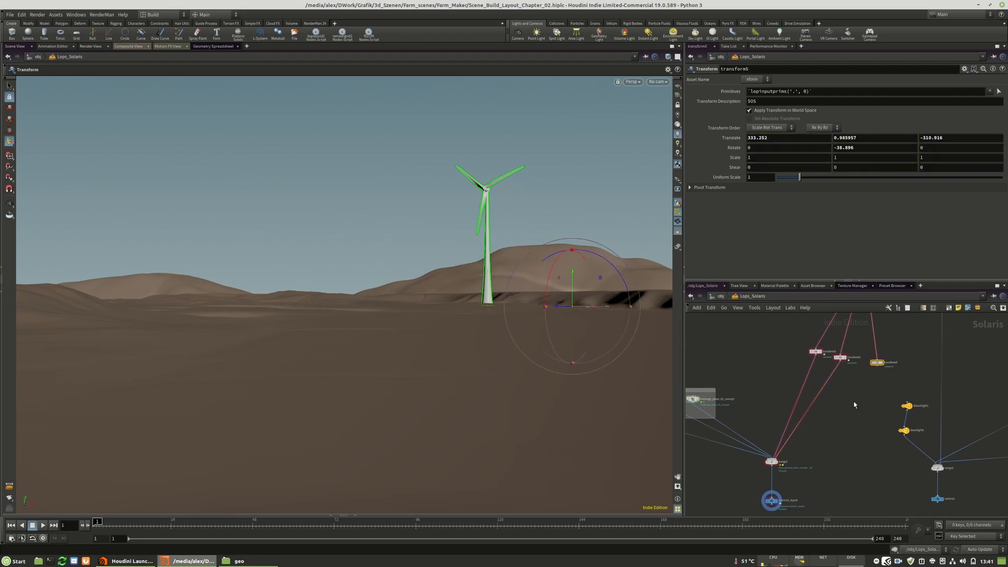
pyautogui.moveTo(877, 367); pyautogui.dragTo(771, 461)
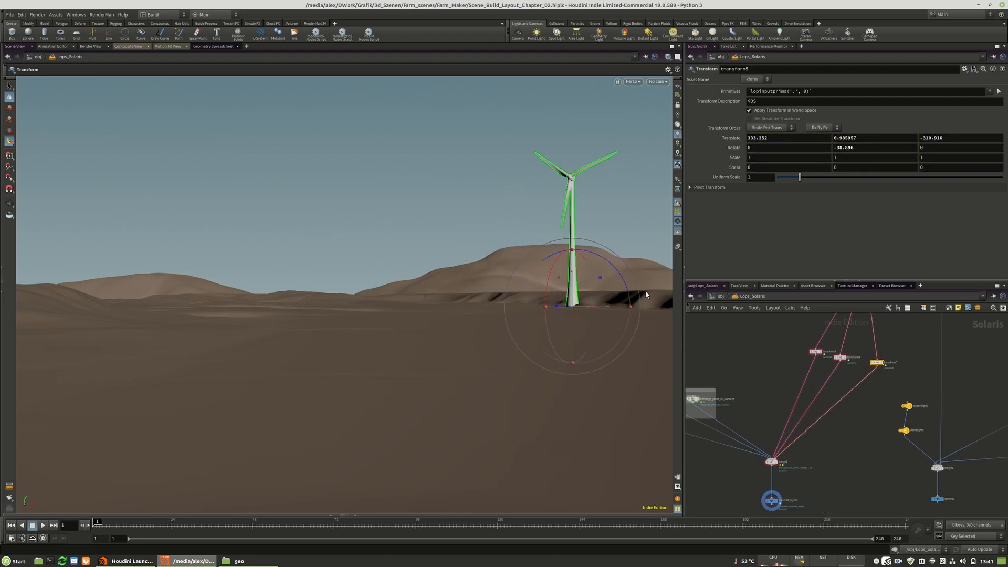
pyautogui.moveTo(554, 310)
pyautogui.mouseDown()
pyautogui.moveTo(519, 318)
pyautogui.moveTo(569, 309)
pyautogui.moveTo(538, 311)
pyautogui.mouseUp()
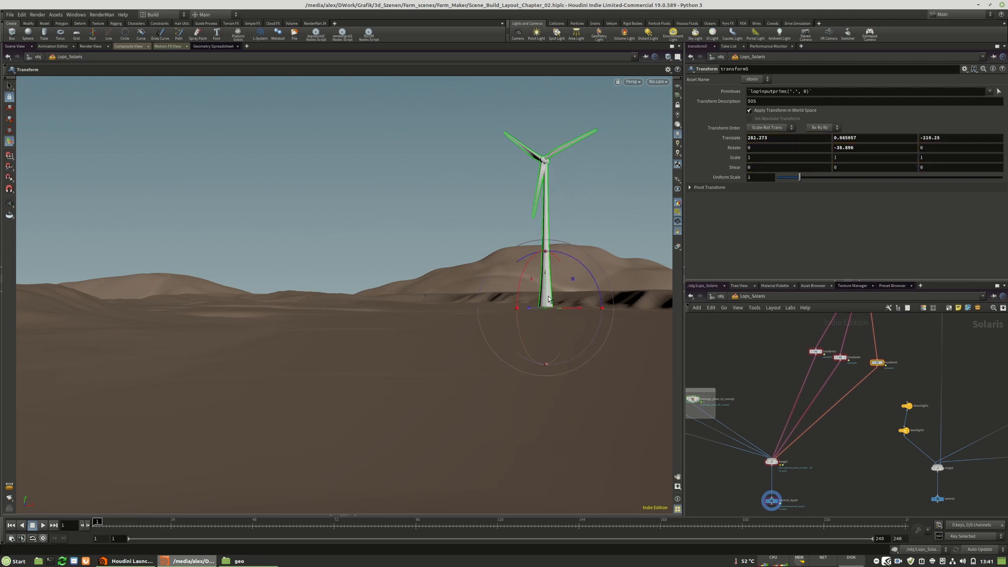
# Cut the wires connecting the three windmill Transform nodes to merge1.
pyautogui.moveTo(878, 364); pyautogui.dragTo(870, 361)
pyautogui.moveTo(823, 376); pyautogui.dragTo(794, 392, button='middle')
pyautogui.scroll(3, 785, 388)
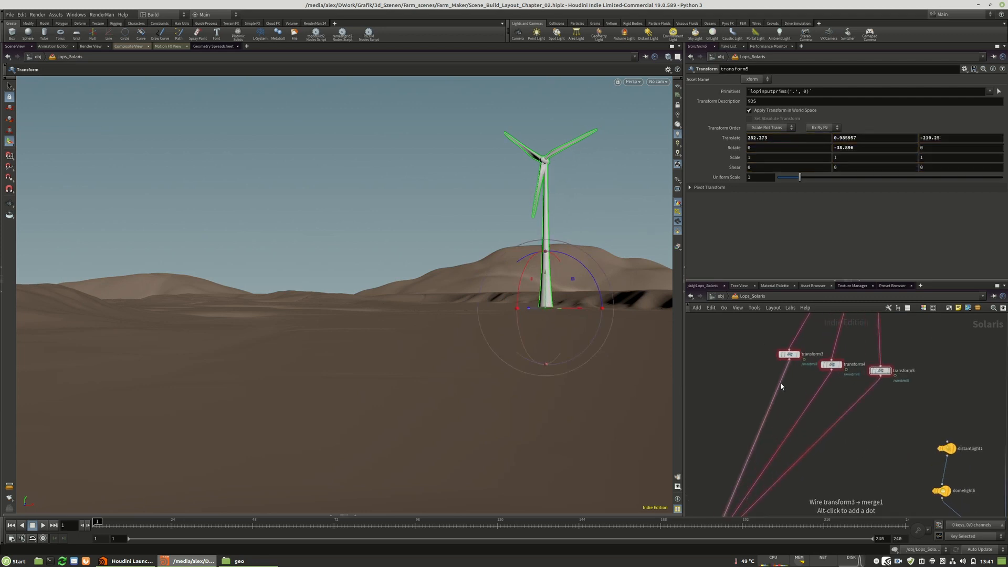
pyautogui.scroll(2, 864, 475)
pyautogui.press('y')
pyautogui.moveTo(857, 476); pyautogui.dragTo(725, 406)
# Spread the three windmill Transform nodes apart and align them in one horizontal row.
pyautogui.moveTo(767, 405); pyautogui.dragTo(753, 419, button='middle')
pyautogui.moveTo(759, 346); pyautogui.dragTo(701, 366)
pyautogui.moveTo(808, 358); pyautogui.dragTo(782, 366)
pyautogui.moveTo(868, 365); pyautogui.dragTo(873, 365)
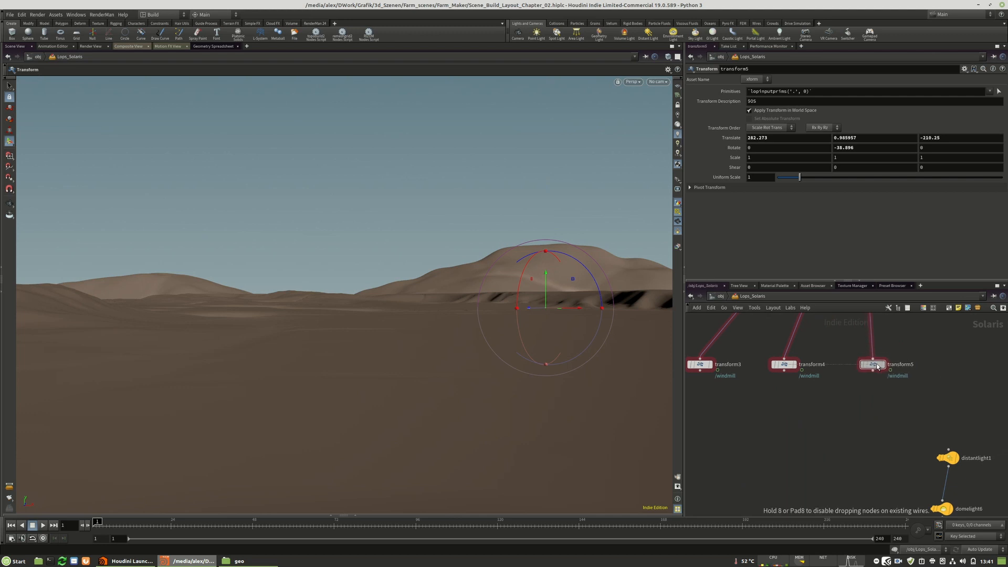
# Add a USD ROP node directly below the first windmill's Transform node and connect it to that node's output.
pyautogui.scroll(-1, 848, 398)
pyautogui.scroll(1, 792, 410)
pyautogui.press('Tab')
pyautogui.write('usd')
pyautogui.click(846, 283)
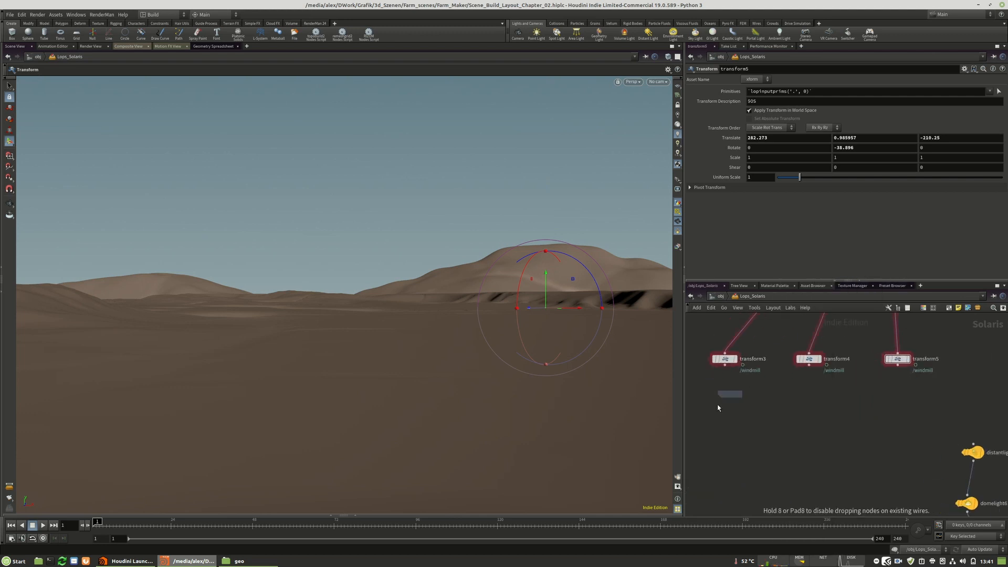
pyautogui.click(716, 405)
pyautogui.moveTo(715, 398)
pyautogui.mouseDown()
pyautogui.moveTo(724, 366)
pyautogui.moveTo(730, 398)
pyautogui.mouseUp()
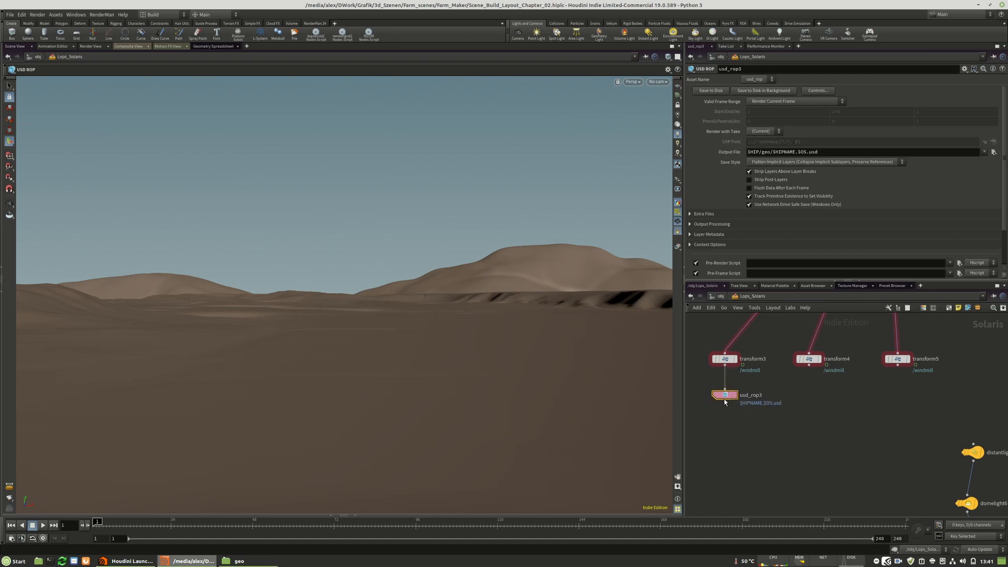
# Set the USD ROP's output file to $HIP/geo/caches/caches_chapters/chapter_01/windmill_01.usd and its save style to Flatten Stage.
pyautogui.click(994, 151)
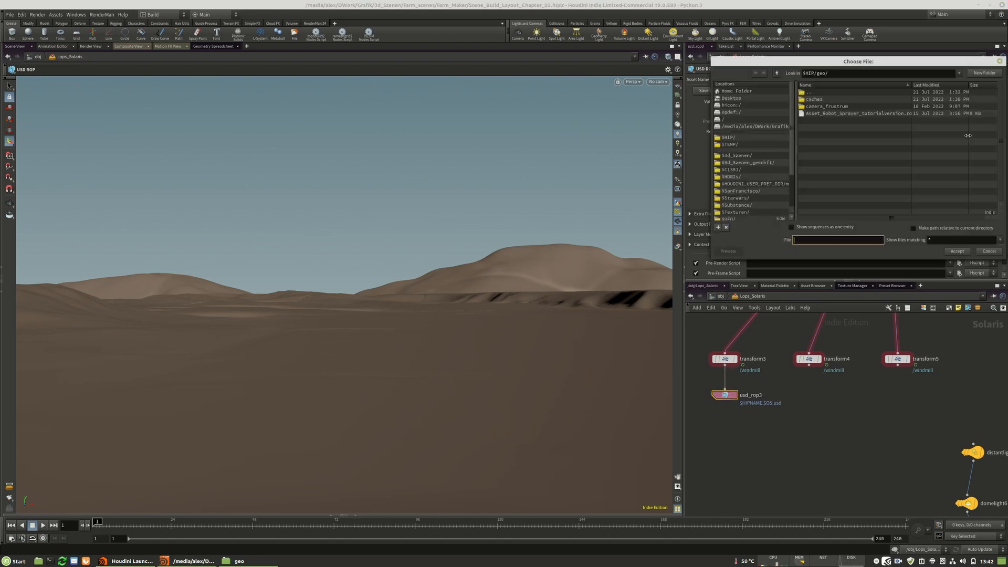
pyautogui.doubleClick(815, 99)
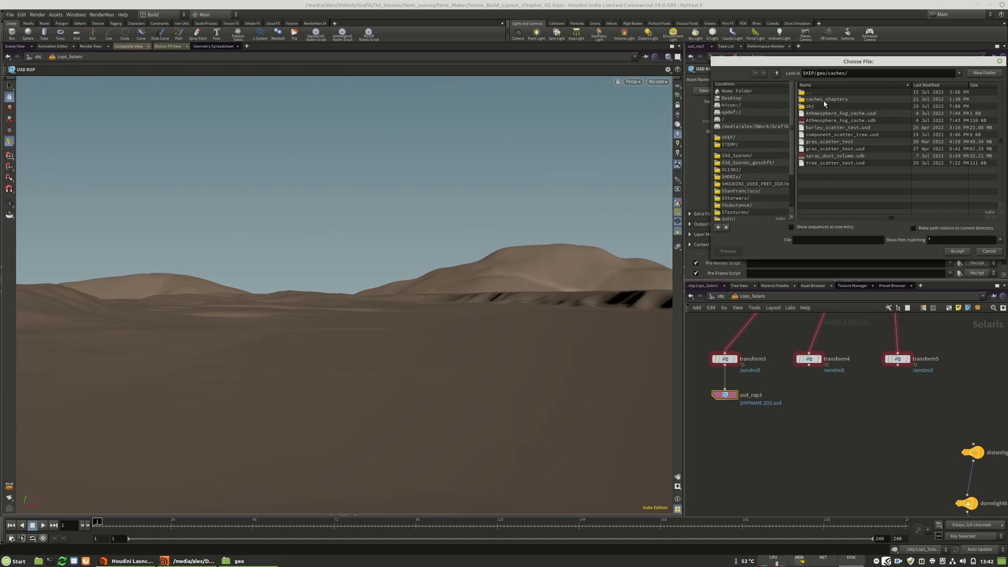
pyautogui.doubleClick(834, 99)
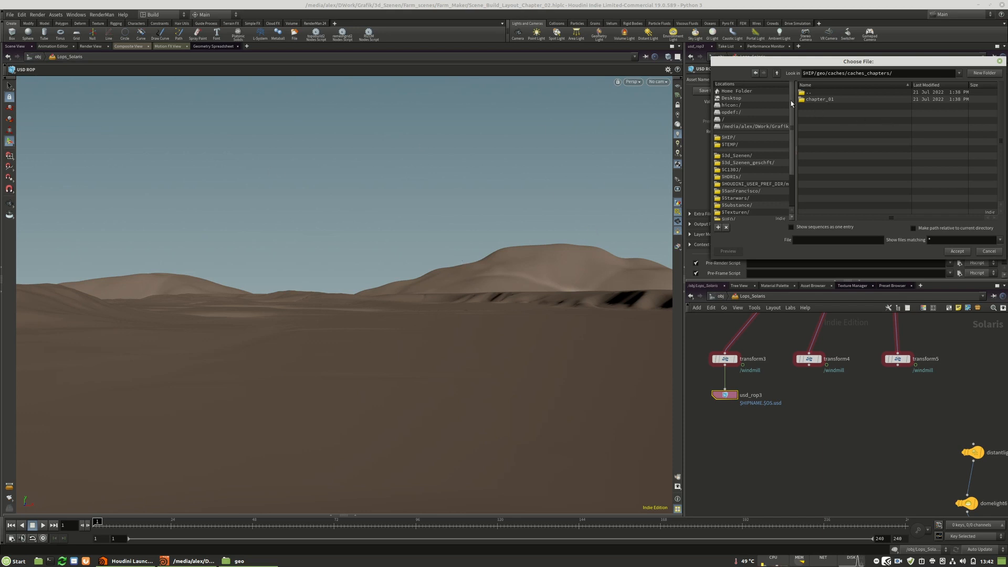
pyautogui.doubleClick(814, 101)
pyautogui.click(809, 241)
pyautogui.write('wi')
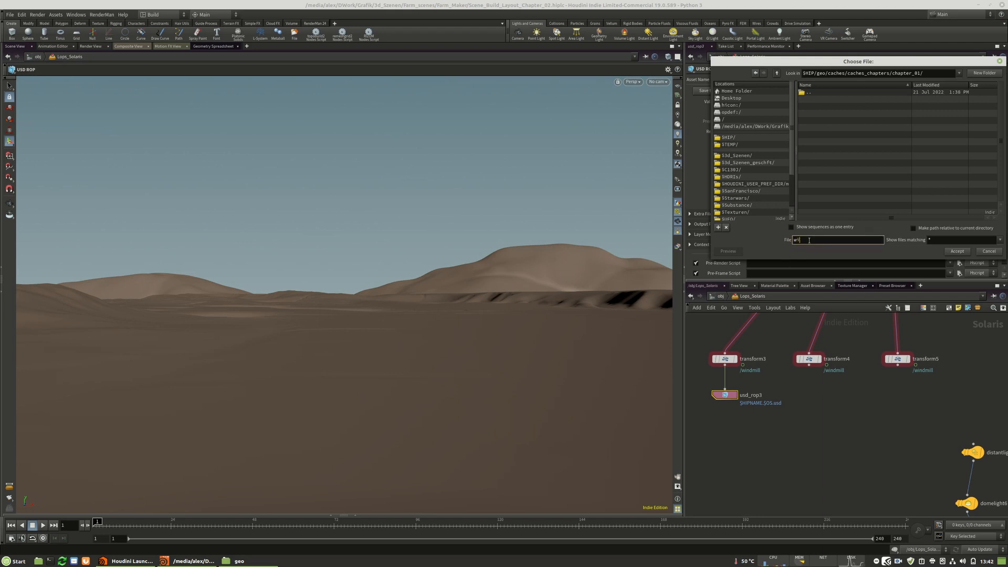
pyautogui.write('ndmill_01-.usd')
pyautogui.press('Return')
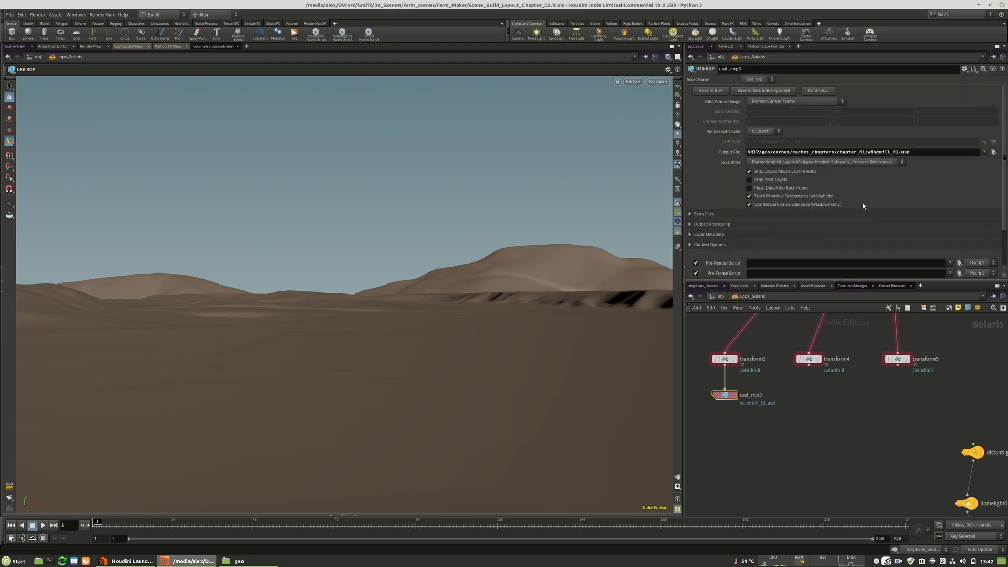
pyautogui.click(862, 165)
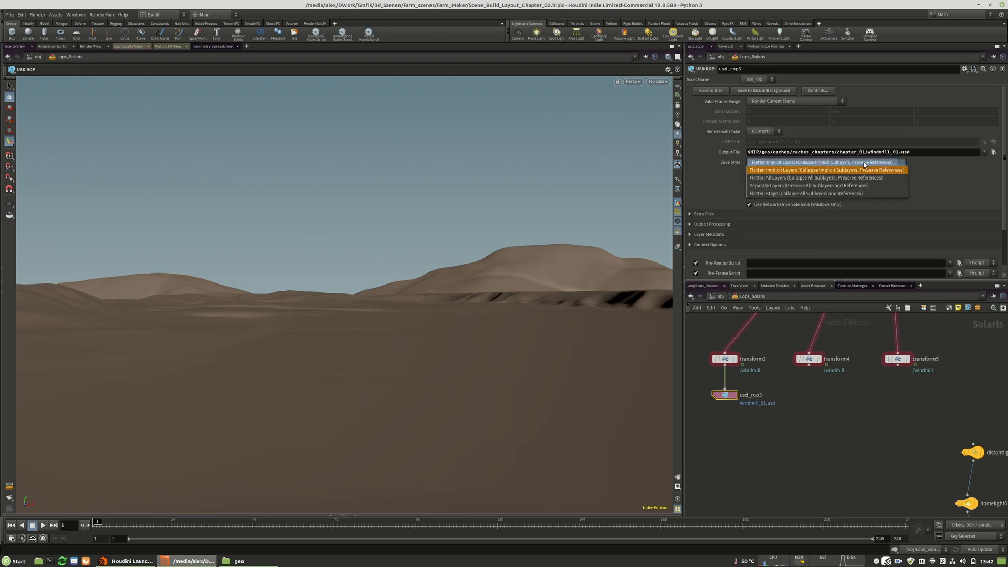
pyautogui.click(756, 194)
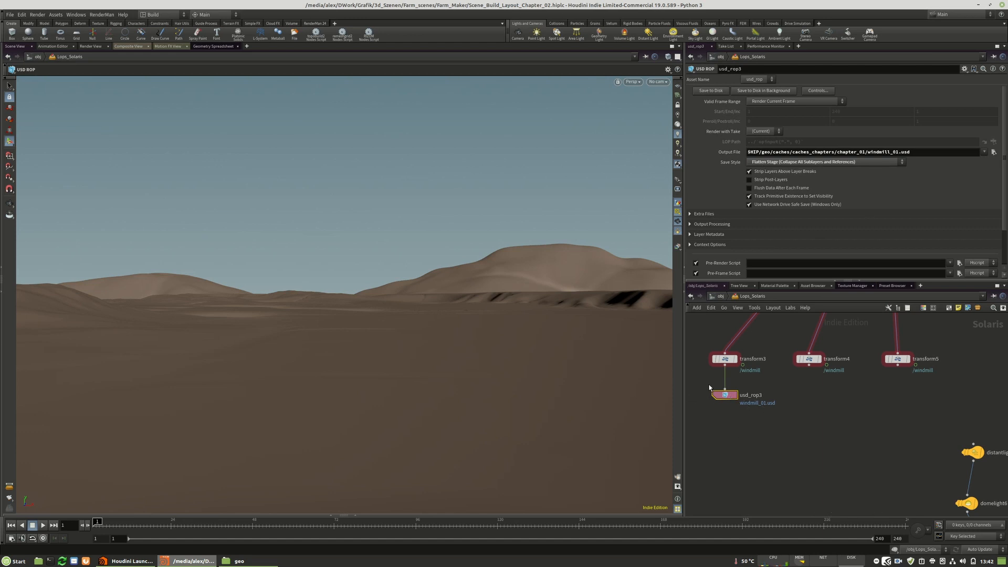
# Display the first windmill's Transform node, go to frame 14, and save its USD ROP to disk.
pyautogui.moveTo(724, 395); pyautogui.dragTo(725, 401)
pyautogui.click(736, 360)
pyautogui.click(725, 359)
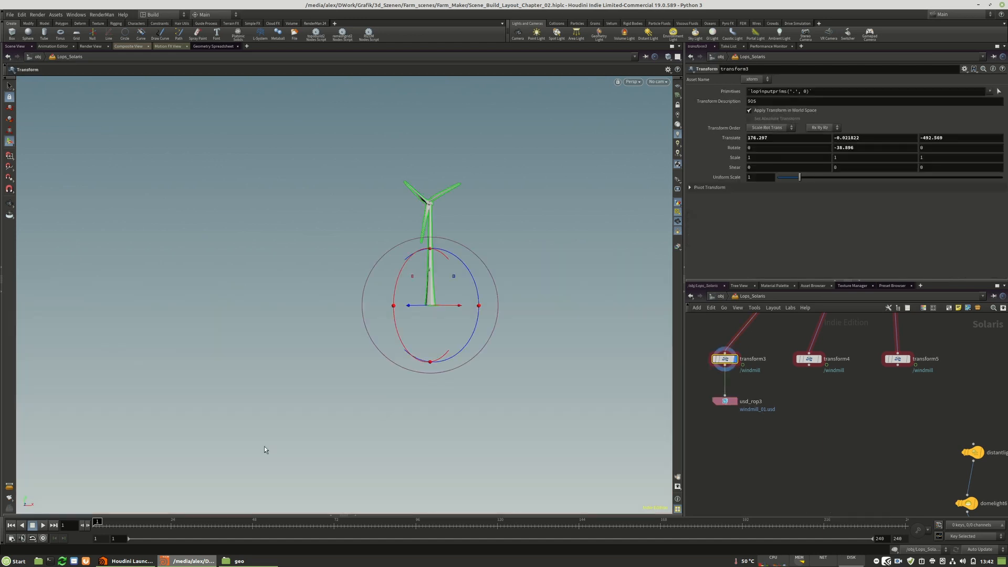
pyautogui.moveTo(129, 527)
pyautogui.mouseDown()
pyautogui.moveTo(150, 529)
pyautogui.moveTo(136, 529)
pyautogui.mouseUp()
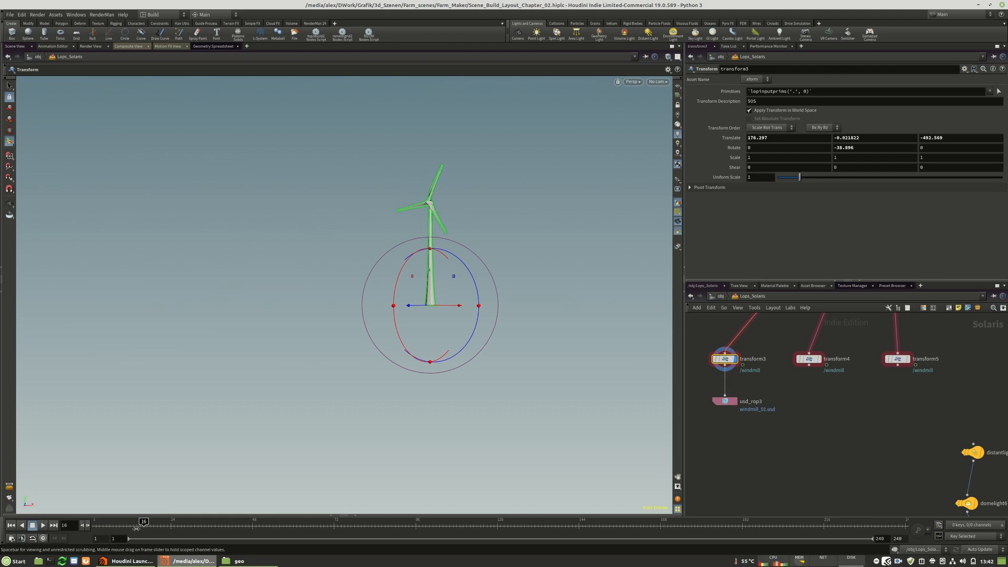
pyautogui.click(724, 402)
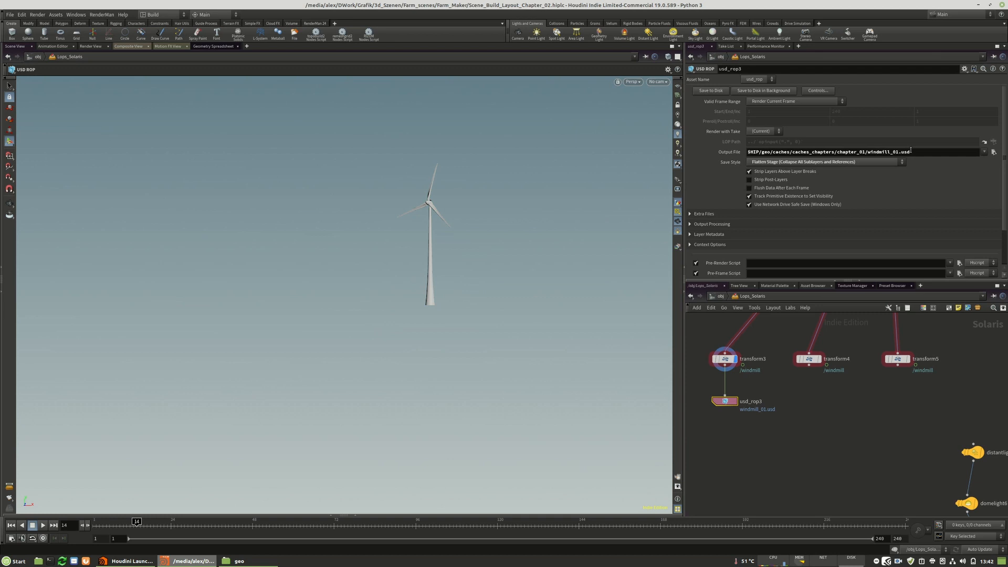
# Duplicate the USD ROP onto the second windmill's Transform node and display that windmill at frame 28.
pyautogui.keyDown('alt'); pyautogui.moveTo(724, 401); pyautogui.dragTo(812, 406); pyautogui.keyUp('alt')
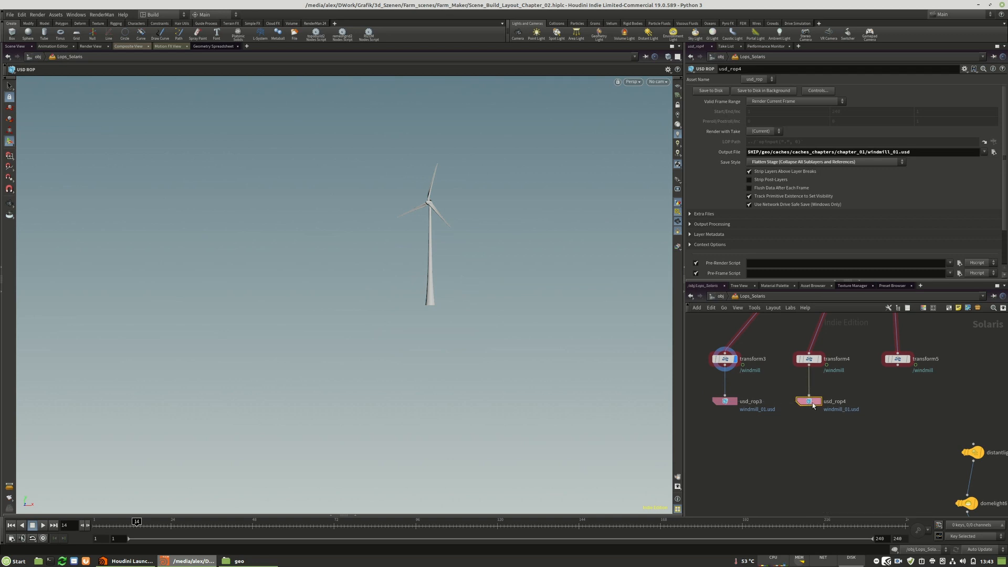
pyautogui.click(185, 525)
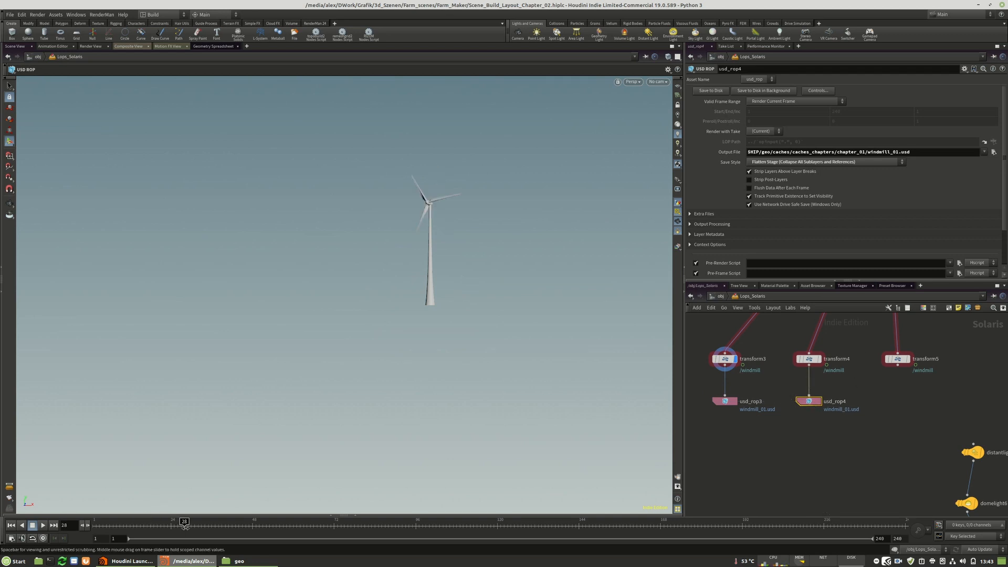
pyautogui.click(819, 359)
pyautogui.click(809, 360)
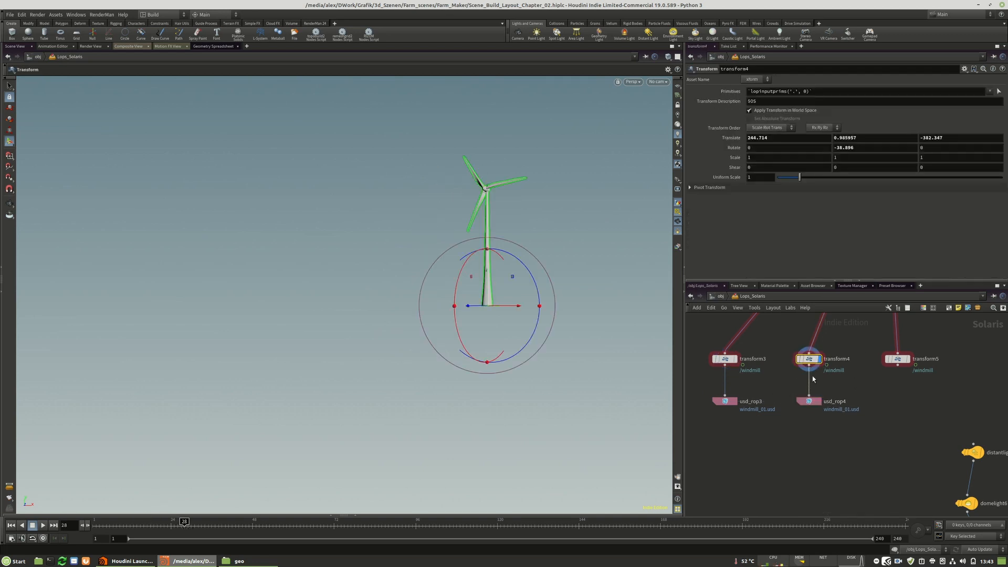
# Set the second USD ROP's output file name to windmill_02.usd and save it to disk.
pyautogui.click(812, 401)
pyautogui.click(896, 151)
pyautogui.click(716, 93)
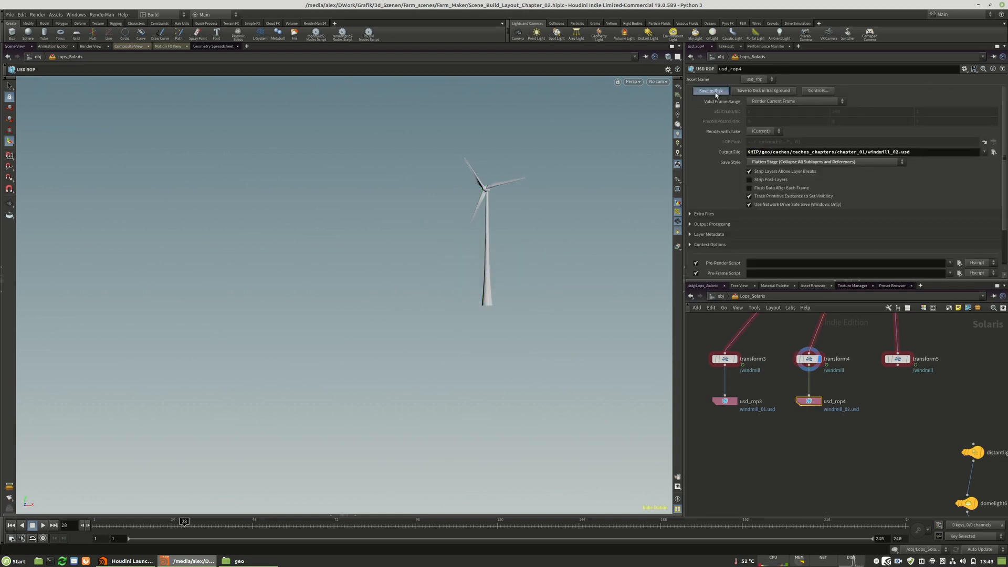
# Duplicate the USD ROP below the third windmill's Transform node, connect it to that node, and go to frame 67.
pyautogui.keyDown('alt'); pyautogui.moveTo(811, 402); pyautogui.dragTo(896, 402); pyautogui.keyUp('alt')
pyautogui.moveTo(898, 365); pyautogui.dragTo(902, 402)
pyautogui.moveTo(183, 521); pyautogui.dragTo(317, 521)
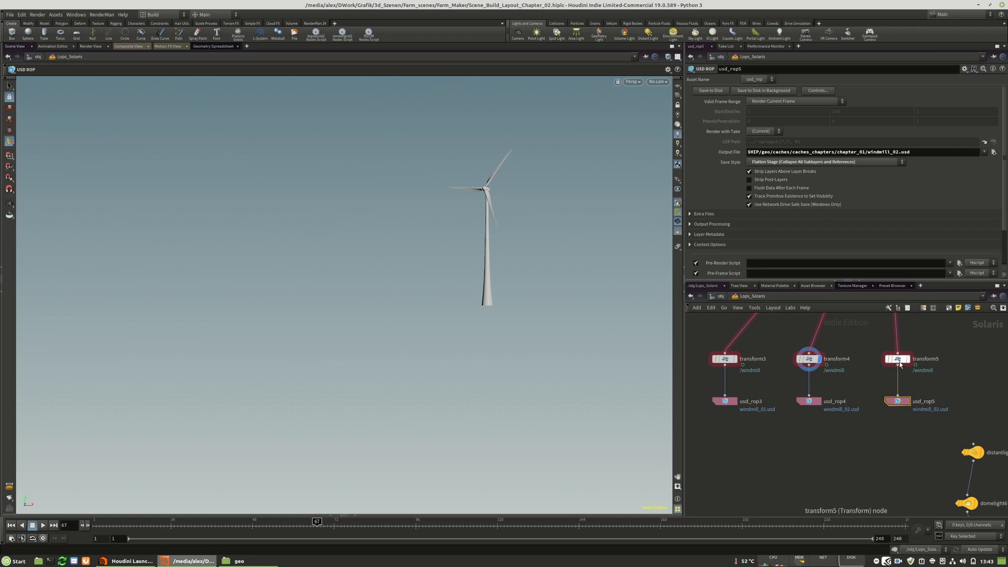
# Set the third USD ROP's output file name to windmill_03.usd and save it to disk.
pyautogui.click(897, 152)
pyautogui.press('BackSpace')
pyautogui.write('3')
pyautogui.press('Return')
pyautogui.click(707, 91)
# Add a Reference node below the first windmill's USD ROP and set its primitive path to /windmill_01.
pyautogui.scroll(-3, 854, 434)
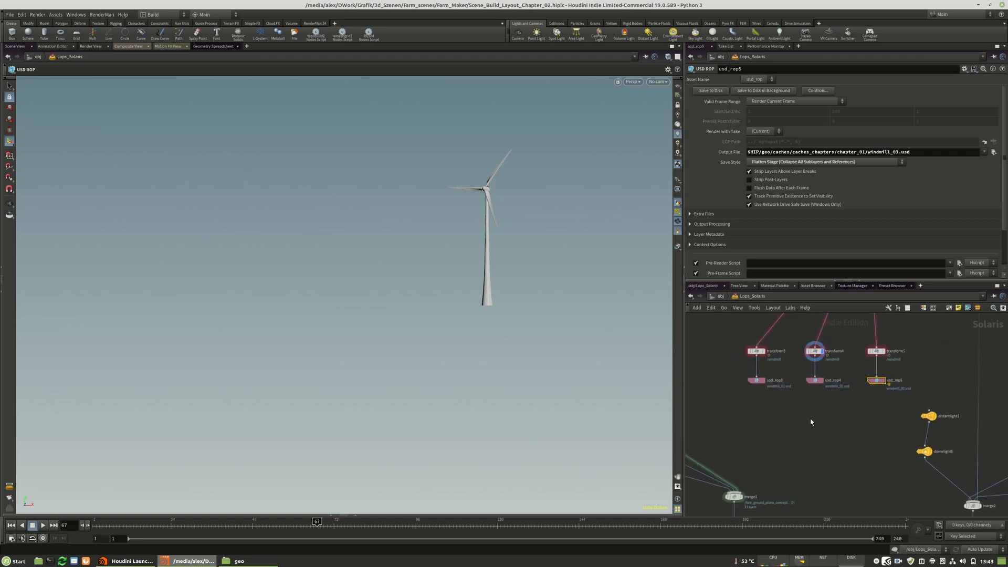
pyautogui.press('Tab')
pyautogui.moveTo(841, 298)
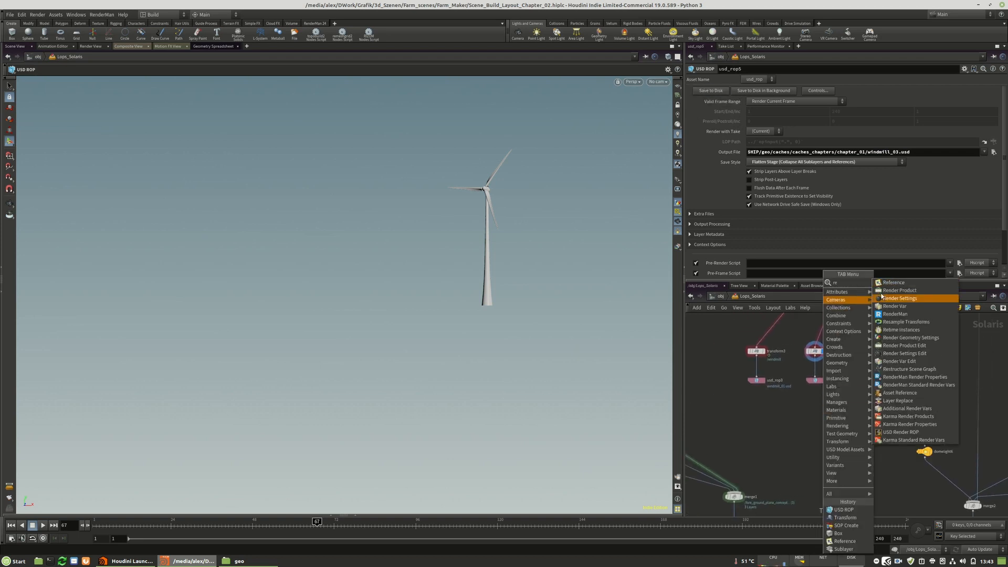
pyautogui.click(895, 283)
pyautogui.click(756, 415)
pyautogui.scroll(3, 756, 412)
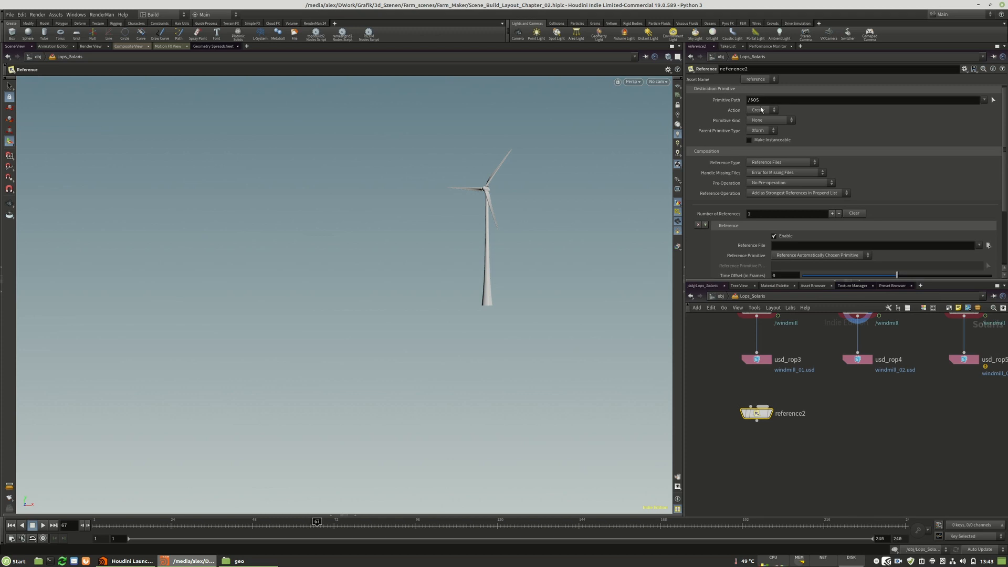
pyautogui.moveTo(760, 100); pyautogui.dragTo(750, 108)
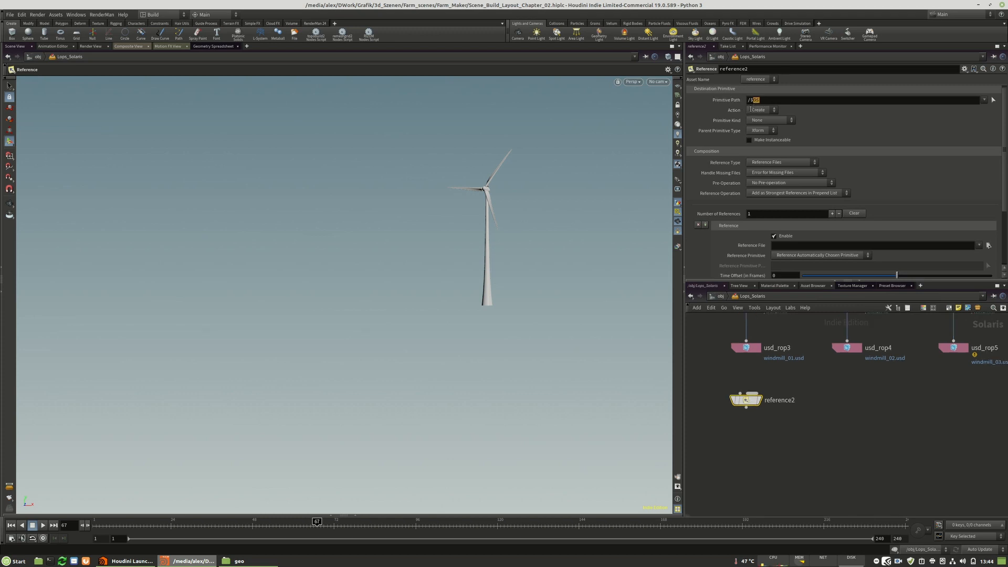
pyautogui.write('w')
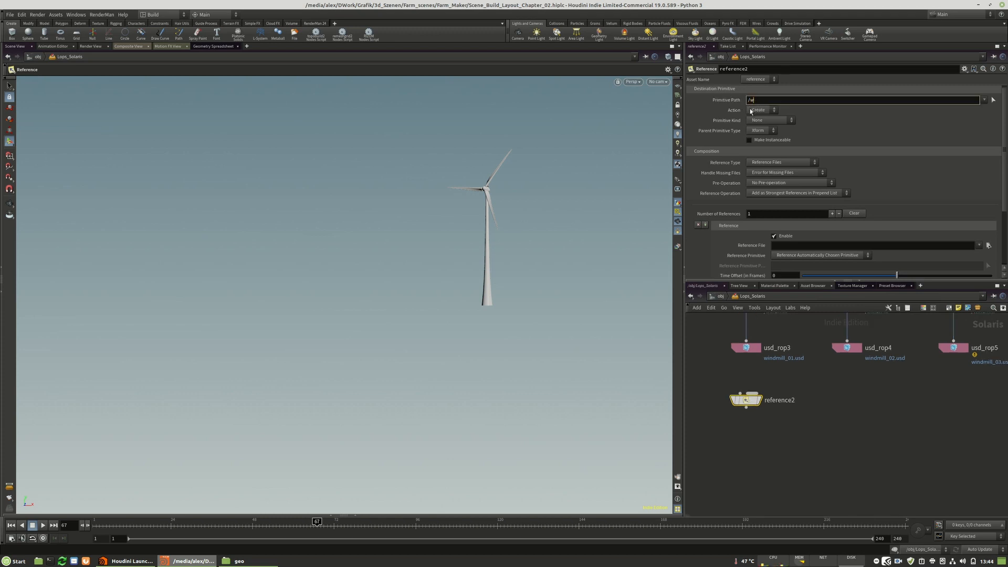
pyautogui.write('indmill_01')
pyautogui.press('Return')
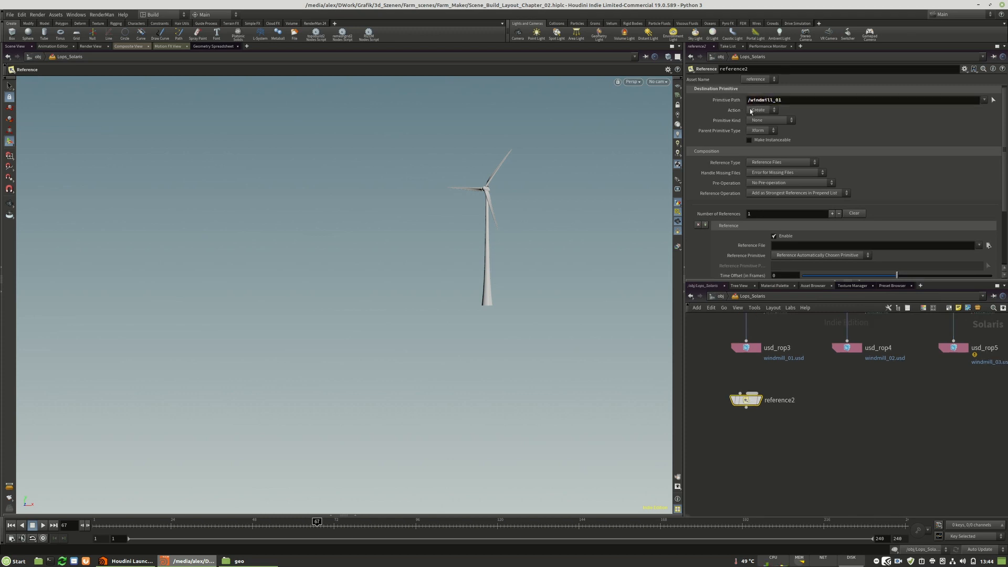
# Duplicate the Reference node below the other two USD ROPs with primitive paths /windmill_02 and /windmill_03.
pyautogui.keyDown('alt'); pyautogui.moveTo(745, 404); pyautogui.dragTo(850, 400); pyautogui.keyUp('alt')
pyautogui.moveTo(789, 103); pyautogui.dragTo(778, 104)
pyautogui.write('2')
pyautogui.click(921, 405)
pyautogui.moveTo(853, 403); pyautogui.dragTo(957, 401)
pyautogui.write('3')
# Add a Merge node below the three Reference nodes and connect all three to its input.
pyautogui.press('Tab')
pyautogui.write('merge')
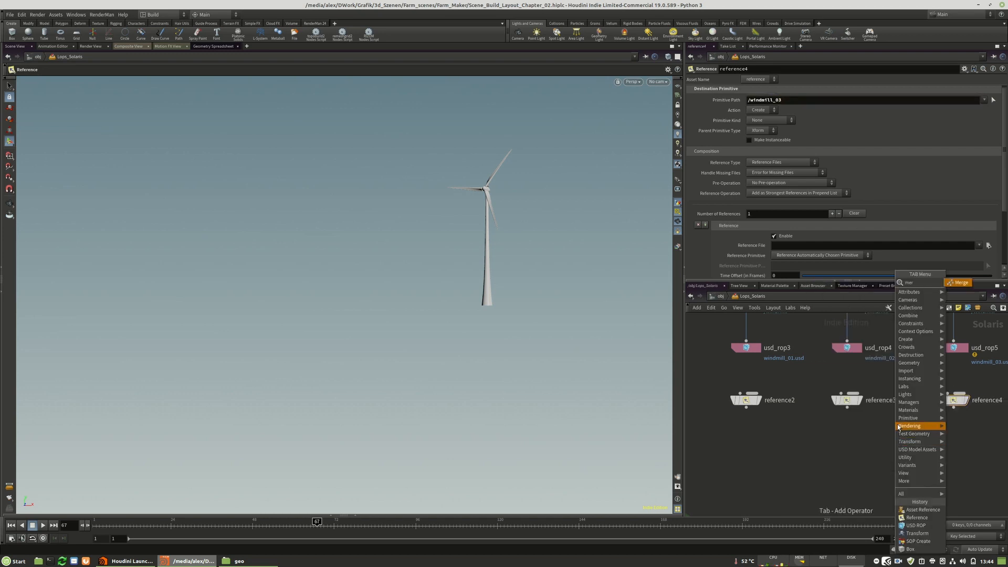
pyautogui.click(957, 282)
pyautogui.click(819, 469)
pyautogui.moveTo(796, 460); pyautogui.dragTo(816, 464)
pyautogui.moveTo(847, 407); pyautogui.dragTo(819, 463)
pyautogui.moveTo(953, 408); pyautogui.dragTo(847, 470)
pyautogui.rightClick(898, 560)
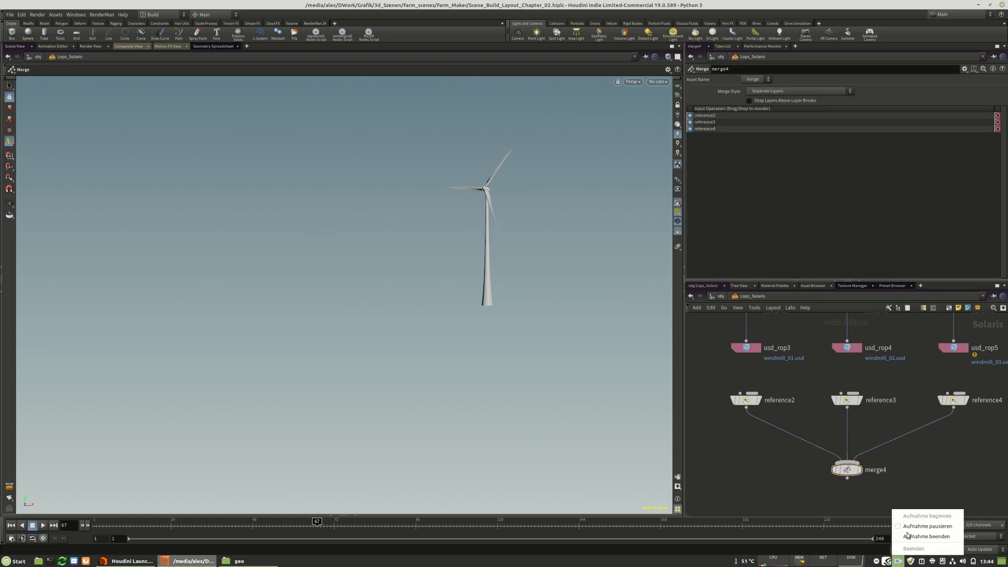
pyautogui.click(904, 392)
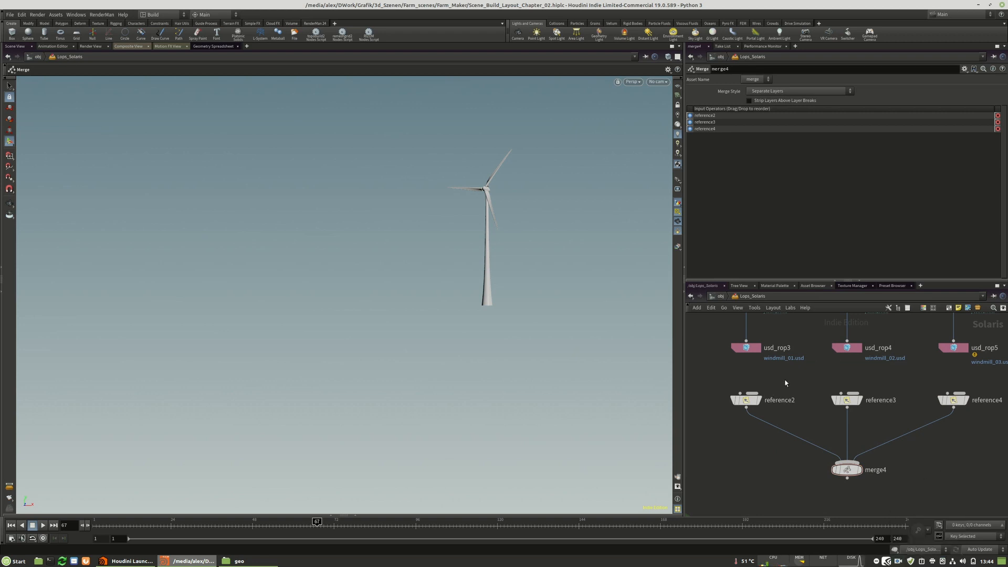
# Set the first Reference node's reference file to windmill_01.usd from the chapter_01 cache folder.
pyautogui.scroll(-2, 822, 399)
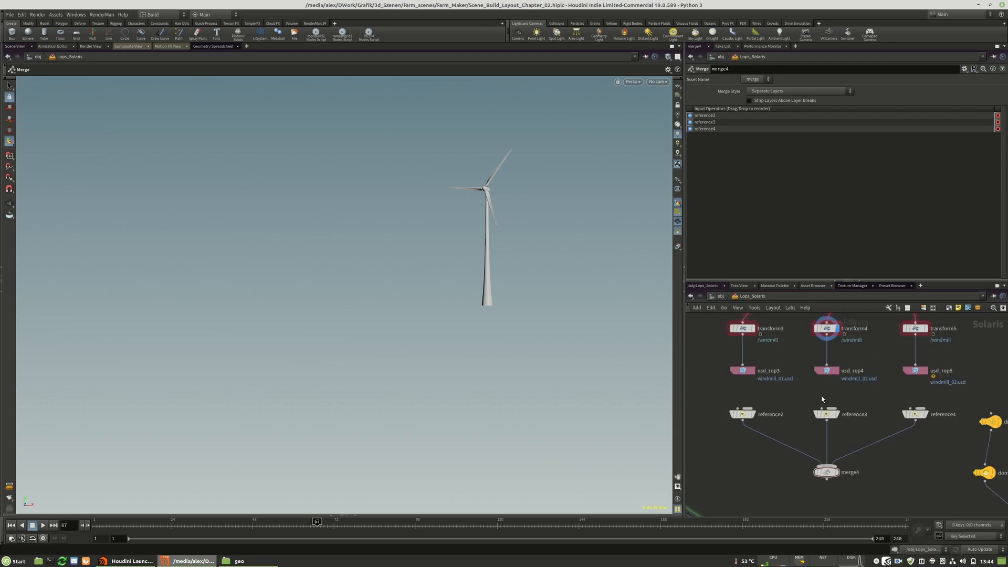
pyautogui.click(743, 414)
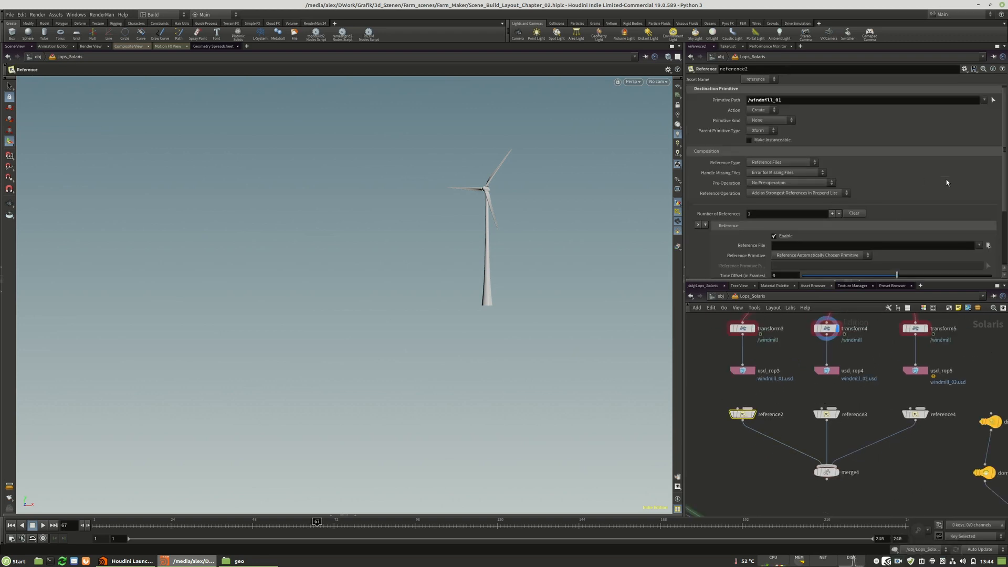
pyautogui.click(988, 245)
pyautogui.doubleClick(810, 100)
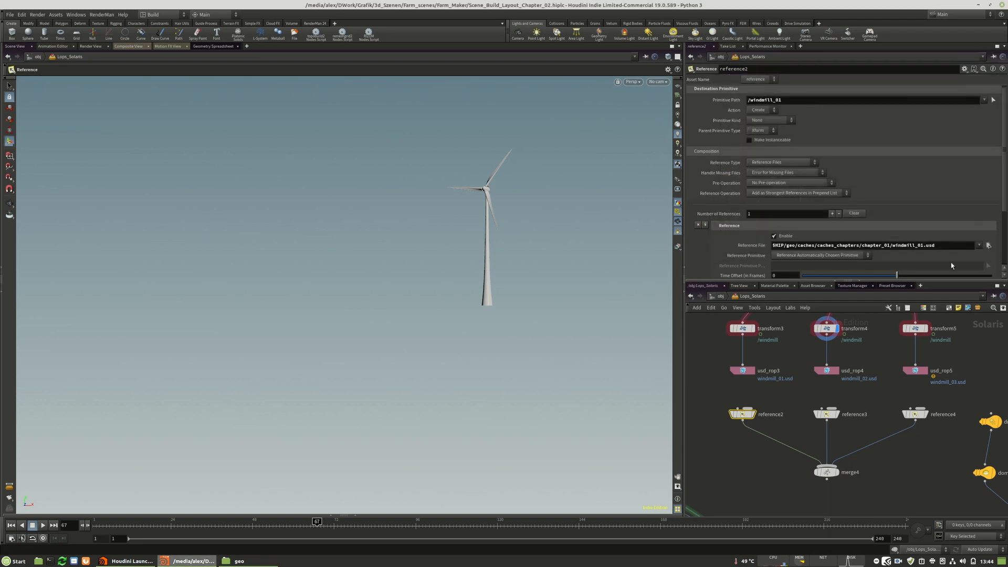
pyautogui.click(988, 245)
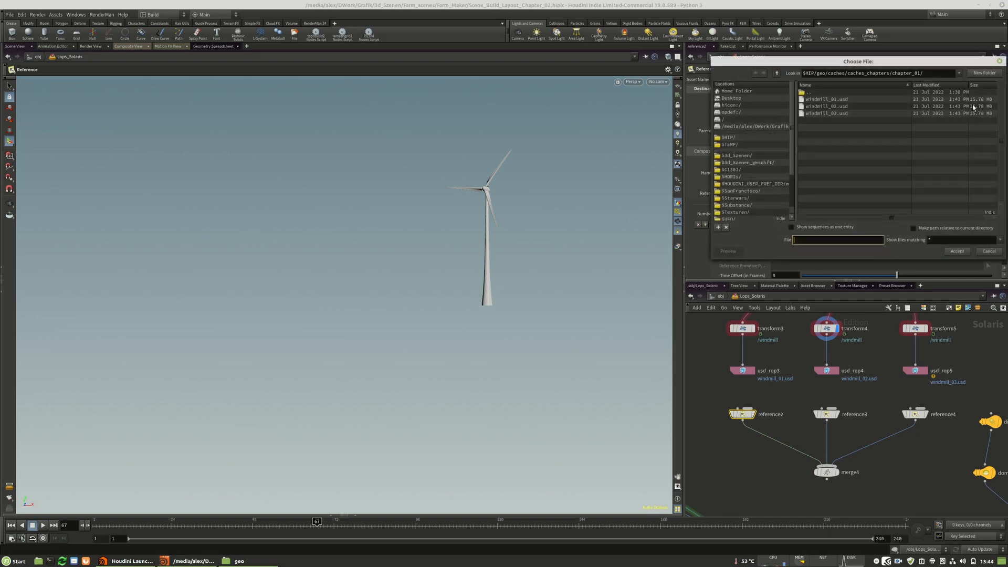
pyautogui.click(986, 251)
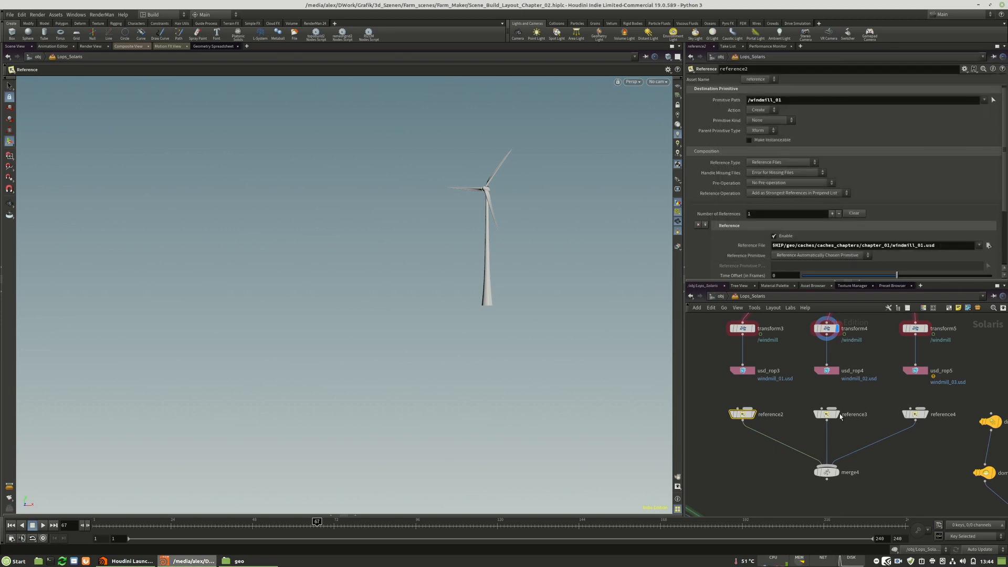
# Set the second Reference node's file to windmill_02.usd and the third's to windmill_03.usd.
pyautogui.click(828, 414)
pyautogui.click(988, 245)
pyautogui.doubleClick(809, 105)
pyautogui.click(917, 414)
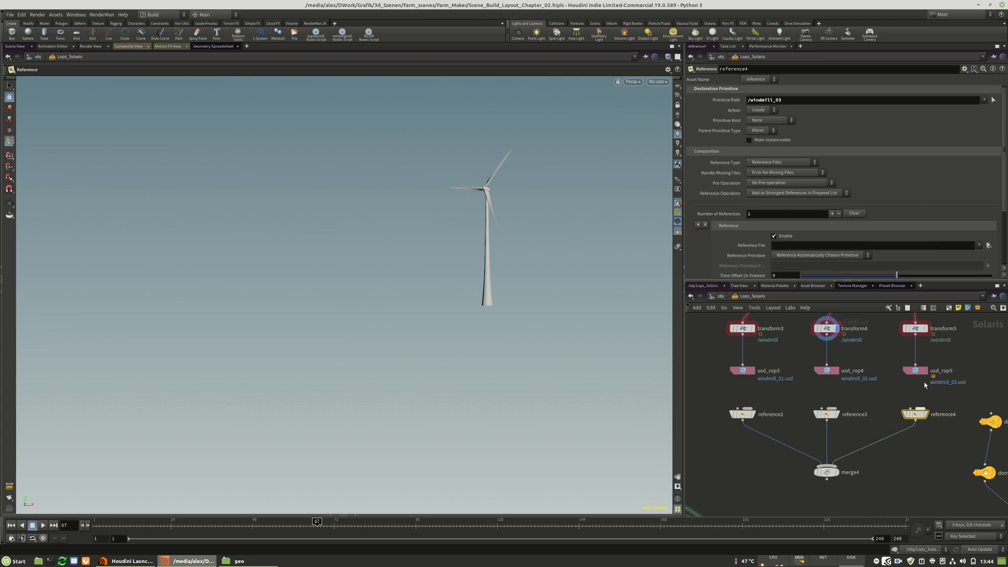
pyautogui.click(989, 245)
pyautogui.doubleClick(817, 115)
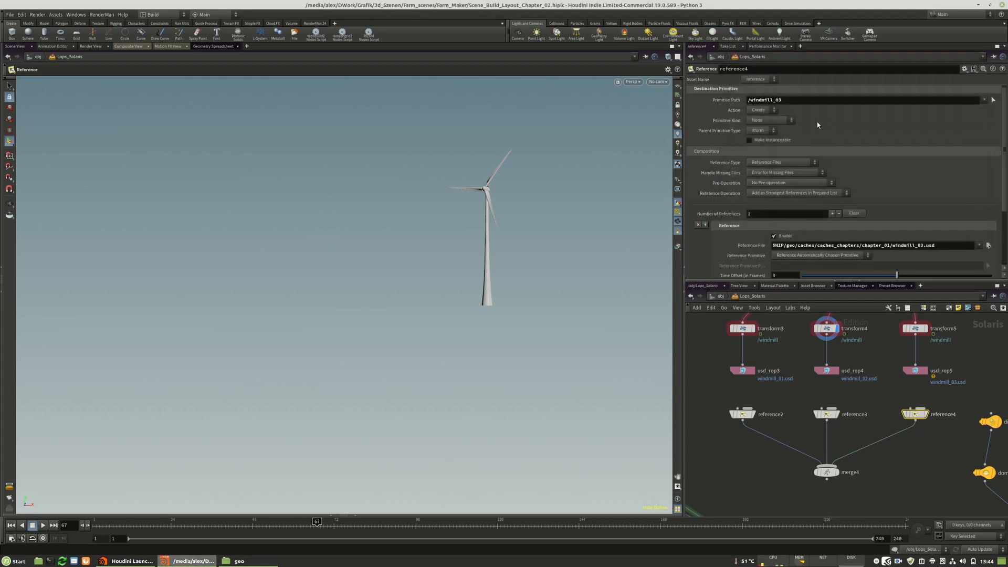
# Display the Merge node of the windmill references and check the three windmills from above.
pyautogui.scroll(-2, 895, 497)
pyautogui.click(846, 415)
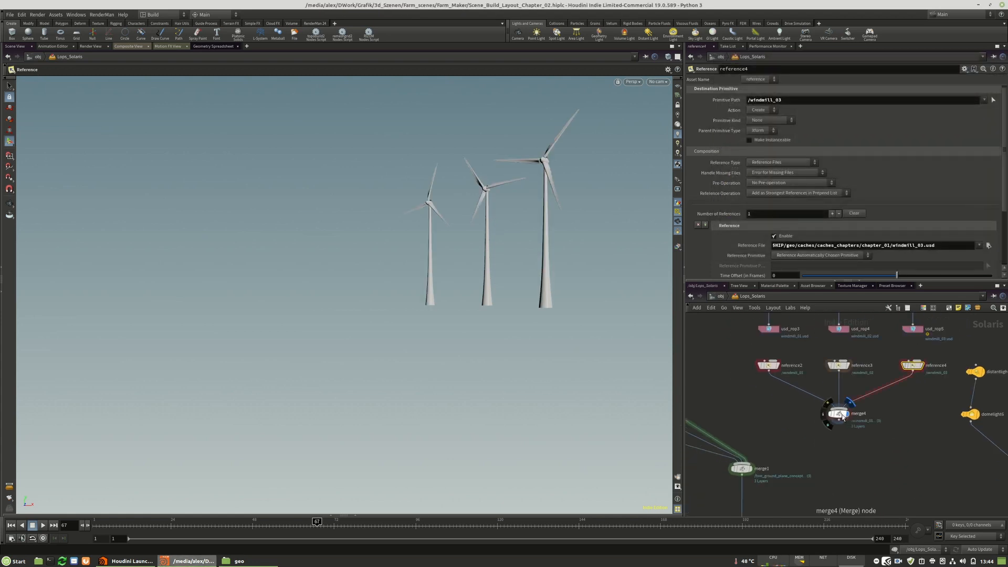
pyautogui.click(840, 414)
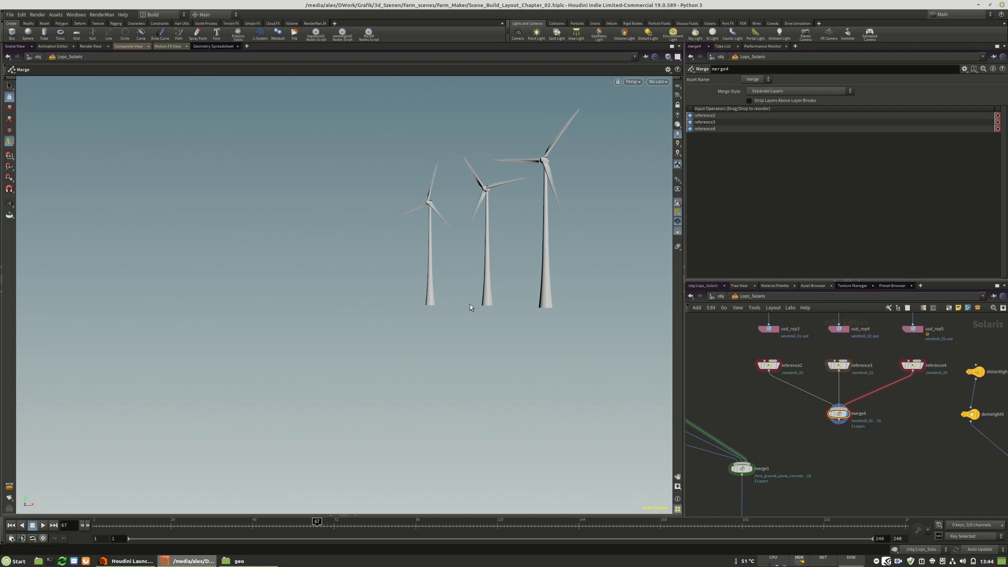
pyautogui.press('Escape')
pyautogui.moveTo(495, 230); pyautogui.dragTo(421, 320)
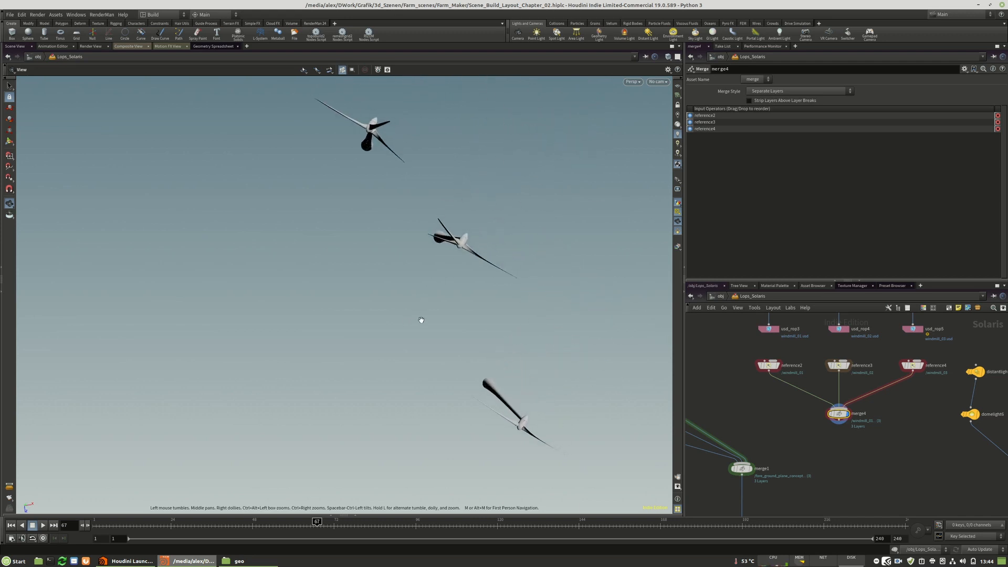
pyautogui.moveTo(374, 126); pyautogui.dragTo(444, 193)
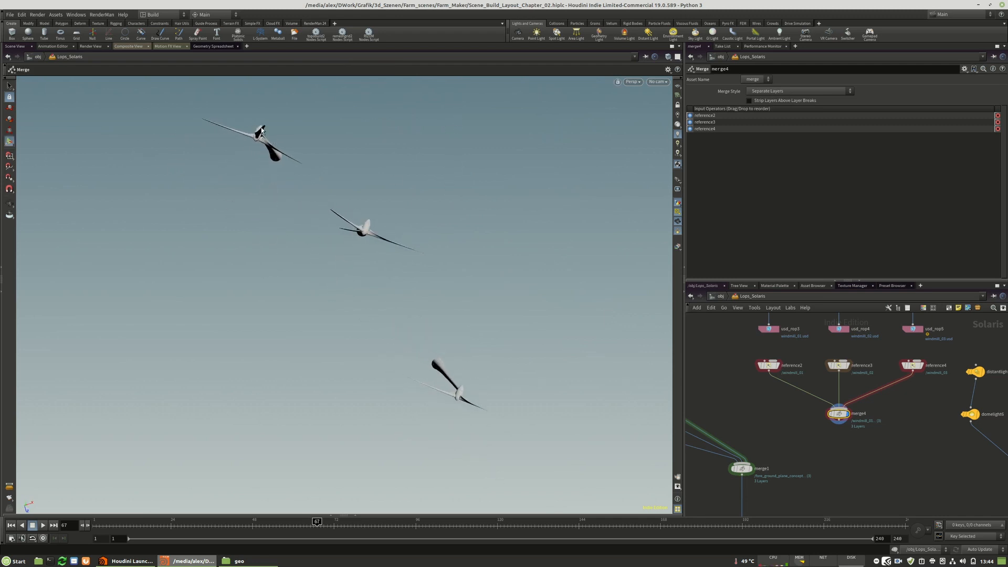
# Move the first windmill with its Transform node to about X 164.6 and Z -511.6.
pyautogui.moveTo(861, 401); pyautogui.dragTo(861, 487, button='middle')
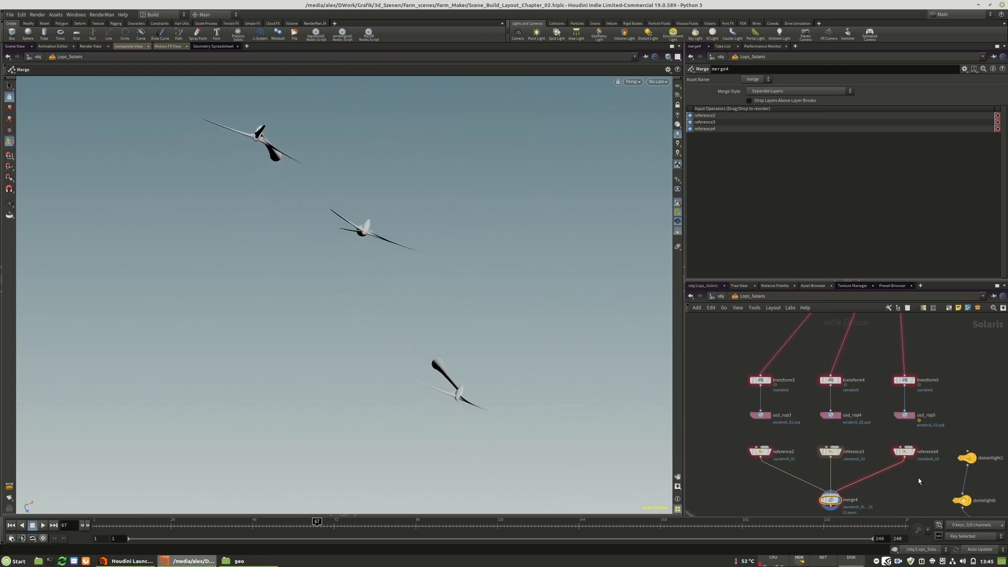
pyautogui.click(760, 380)
pyautogui.moveTo(294, 166); pyautogui.dragTo(258, 166)
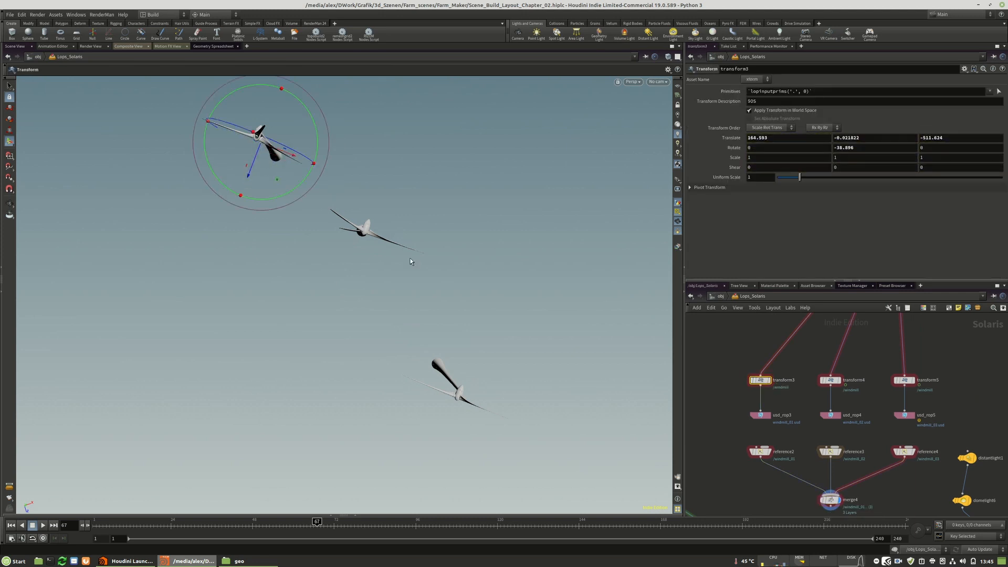
# Save the first windmill's USD ROP to disk again and reload the files in its Reference node.
pyautogui.scroll(-3, 843, 351)
pyautogui.scroll(4, 841, 427)
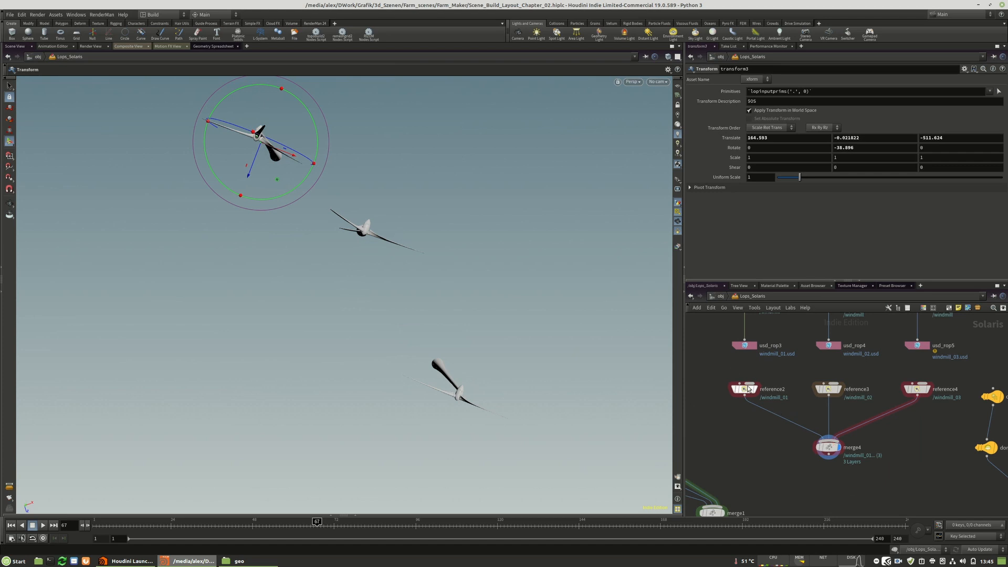
pyautogui.click(746, 346)
pyautogui.click(713, 93)
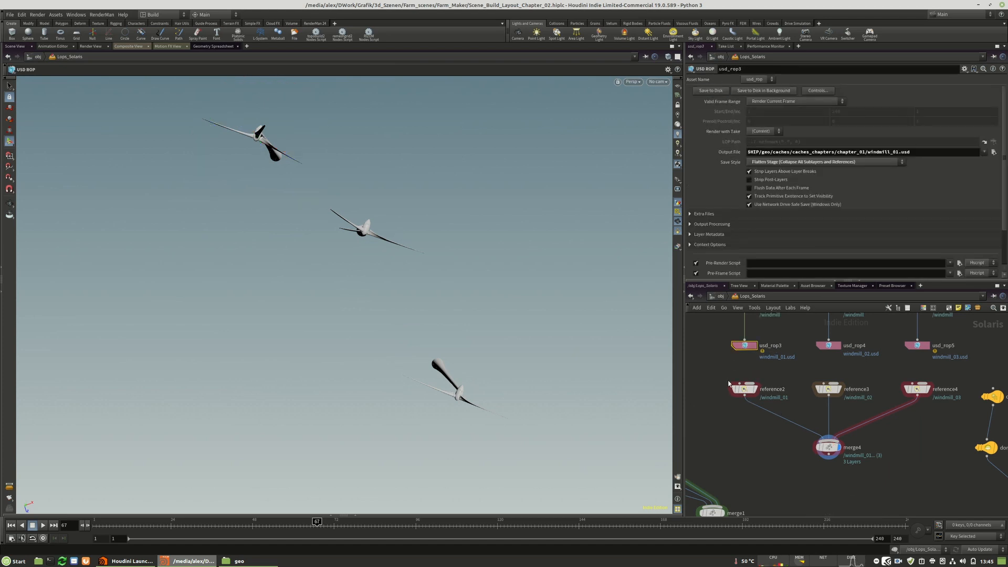
pyautogui.click(744, 389)
pyautogui.click(777, 258)
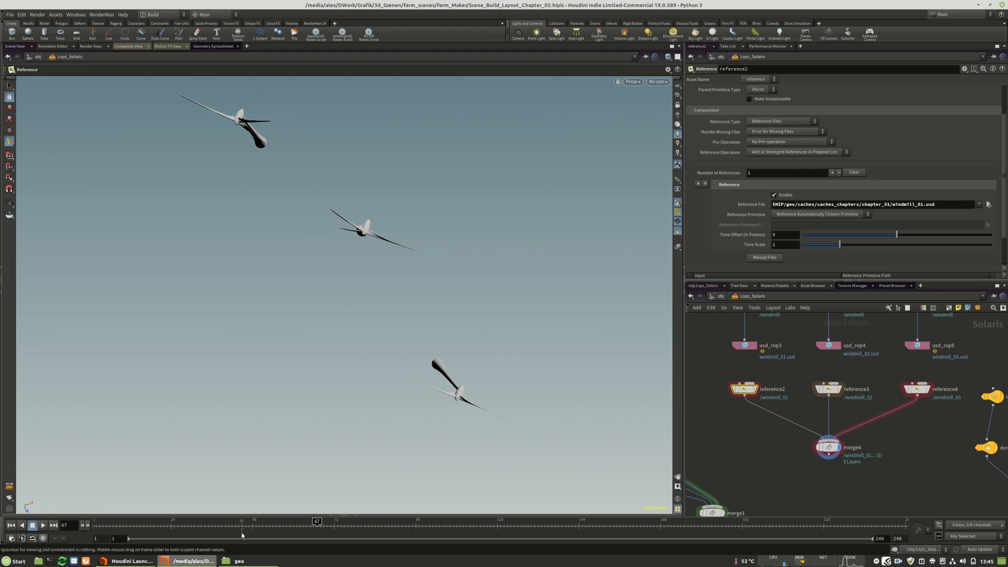
# Return to frame 1 and connect the windmill references' Merge node to merge1.
pyautogui.moveTo(343, 529); pyautogui.dragTo(95, 526)
pyautogui.moveTo(828, 450); pyautogui.dragTo(828, 444)
pyautogui.click(828, 448)
pyautogui.moveTo(754, 496); pyautogui.dragTo(784, 422, button='middle')
pyautogui.click(743, 432)
# Display the camera2_layout node and look through /cameras/camera2_layout in the viewport.
pyautogui.moveTo(774, 464); pyautogui.dragTo(799, 392, button='middle')
pyautogui.click(769, 450)
pyautogui.click(665, 82)
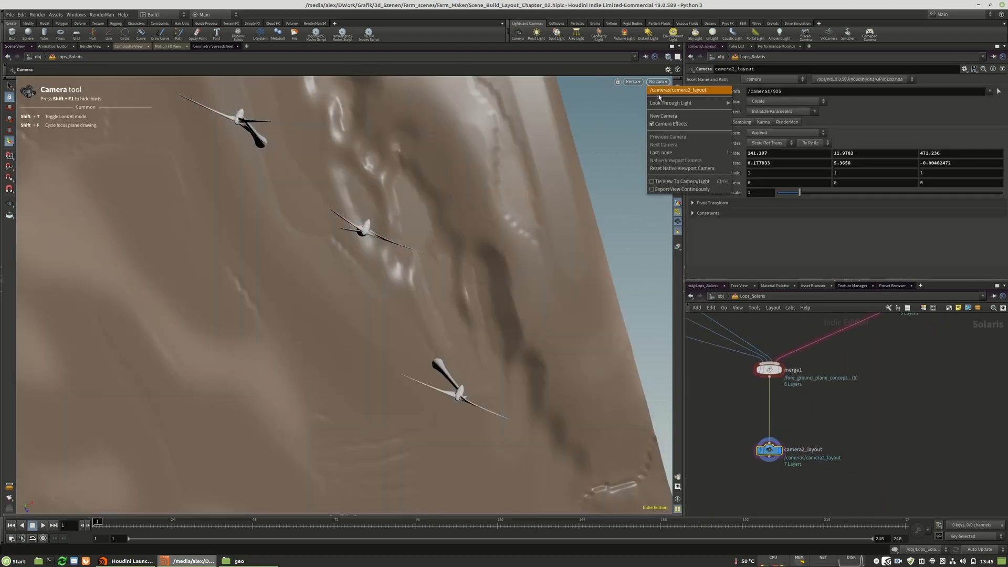
pyautogui.click(660, 91)
# Inspect the terrain and windmills from several angles, returning to the camera2_layout view.
pyautogui.keyDown('alt'); pyautogui.moveTo(453, 282); pyautogui.dragTo(491, 336); pyautogui.keyUp('alt')
pyautogui.keyDown('alt'); pyautogui.moveTo(491, 336); pyautogui.dragTo(398, 263, button='middle'); pyautogui.keyUp('alt')
pyautogui.keyDown('alt'); pyautogui.moveTo(397, 263); pyautogui.dragTo(515, 334, button='right'); pyautogui.keyUp('alt')
pyautogui.keyDown('alt'); pyautogui.moveTo(337, 239); pyautogui.dragTo(371, 296); pyautogui.keyUp('alt')
pyautogui.moveTo(371, 296); pyautogui.dragTo(291, 278, button='right')
pyautogui.moveTo(376, 255); pyautogui.dragTo(391, 277)
pyautogui.click(658, 82)
pyautogui.click(662, 90)
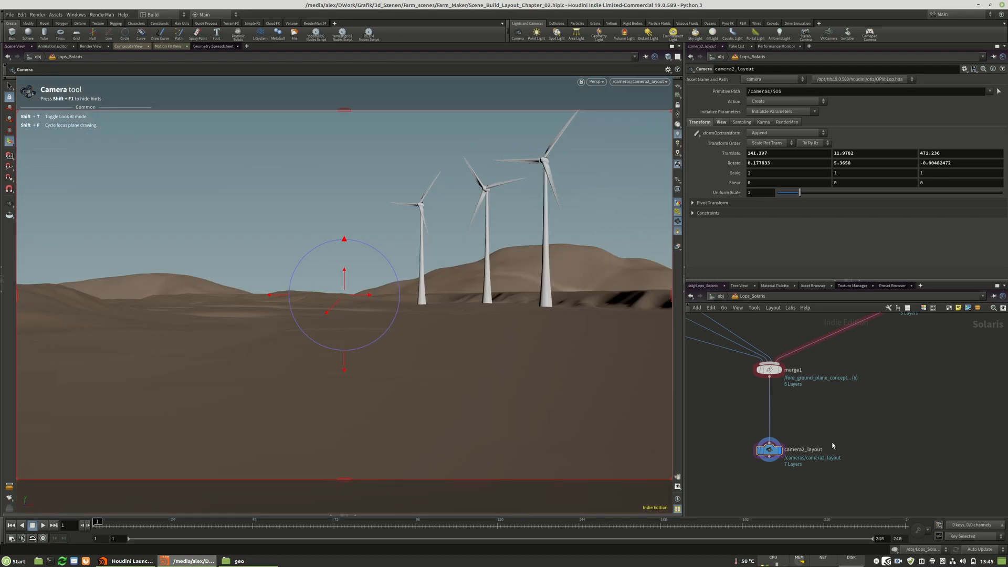
pyautogui.scroll(-5, 816, 419)
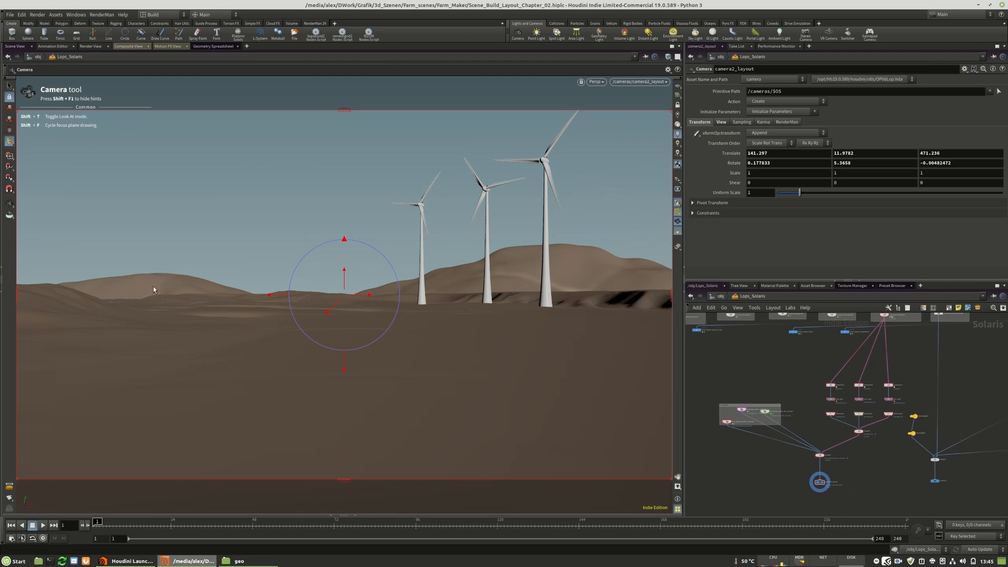
# Rearrange the three plane nodes in the terrain box, placing midrange_plane_02_concept left of fore_ground_plane_concept and midrange_plane_concept right of it.
pyautogui.moveTo(747, 412); pyautogui.dragTo(798, 413, button='middle')
pyautogui.scroll(3, 798, 412)
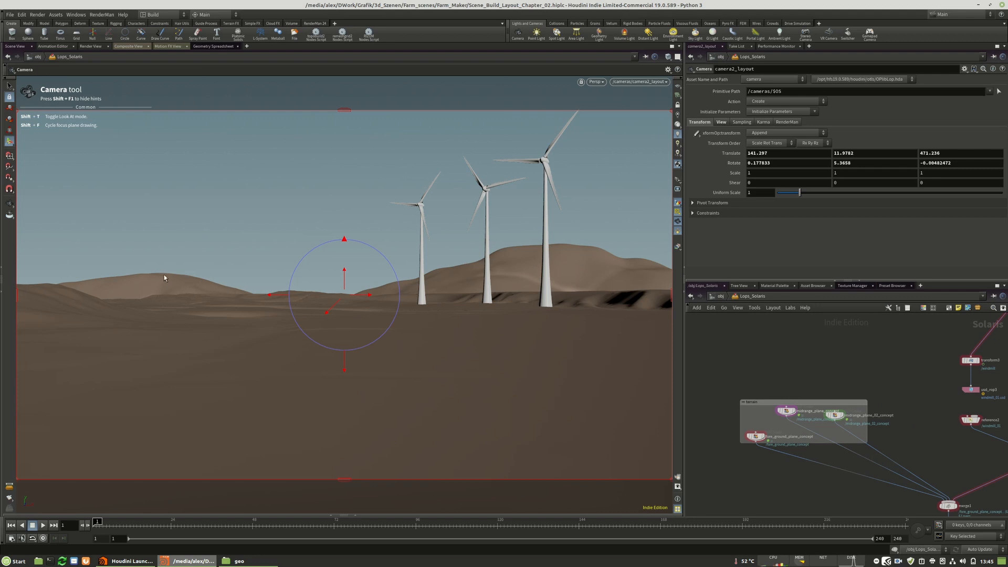
pyautogui.scroll(3, 777, 415)
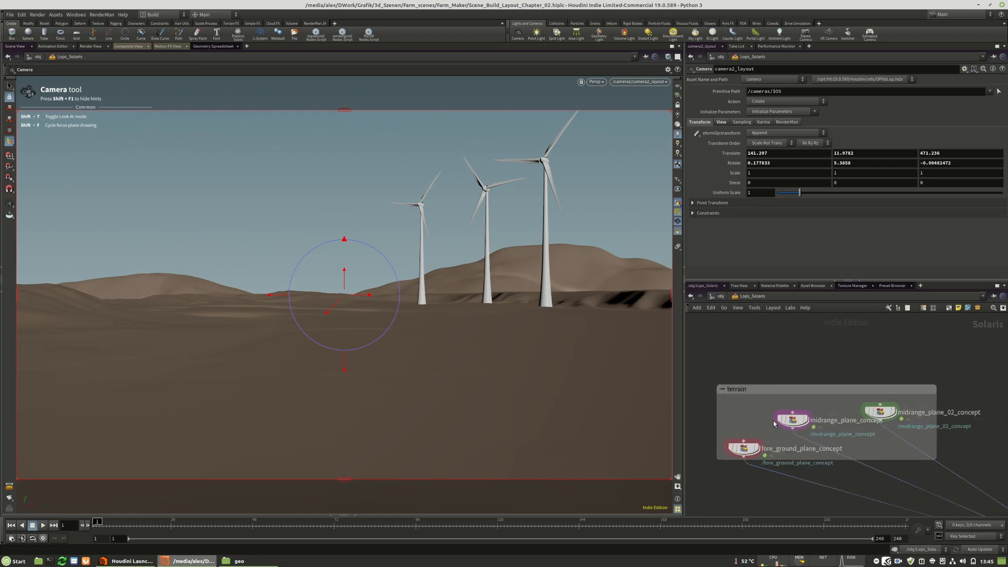
pyautogui.moveTo(903, 415); pyautogui.dragTo(940, 412)
pyautogui.moveTo(796, 419); pyautogui.dragTo(811, 417)
pyautogui.click(736, 454)
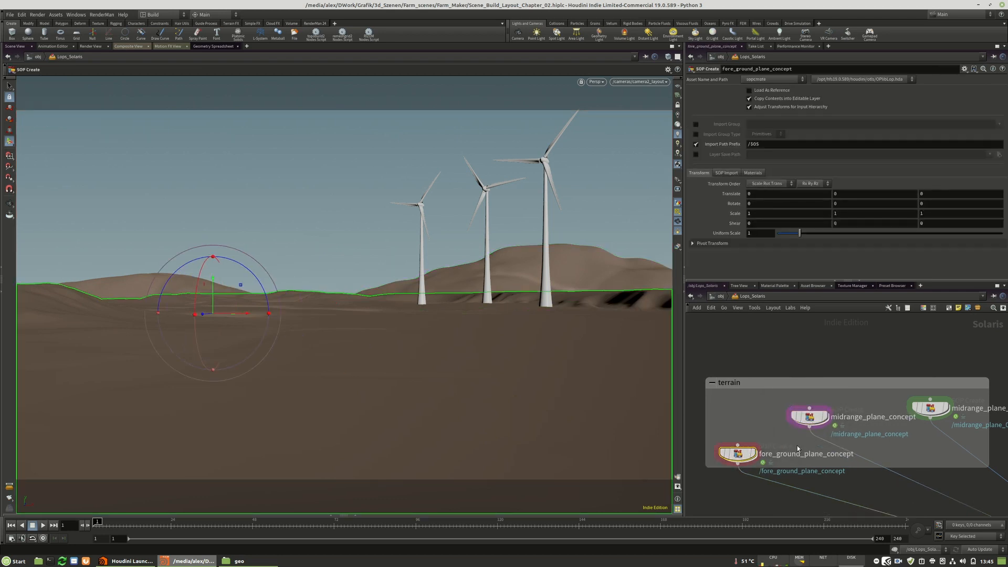
pyautogui.click(930, 409)
pyautogui.moveTo(927, 415); pyautogui.dragTo(735, 417)
pyautogui.moveTo(740, 455); pyautogui.dragTo(890, 439)
pyautogui.moveTo(818, 420); pyautogui.dragTo(946, 408)
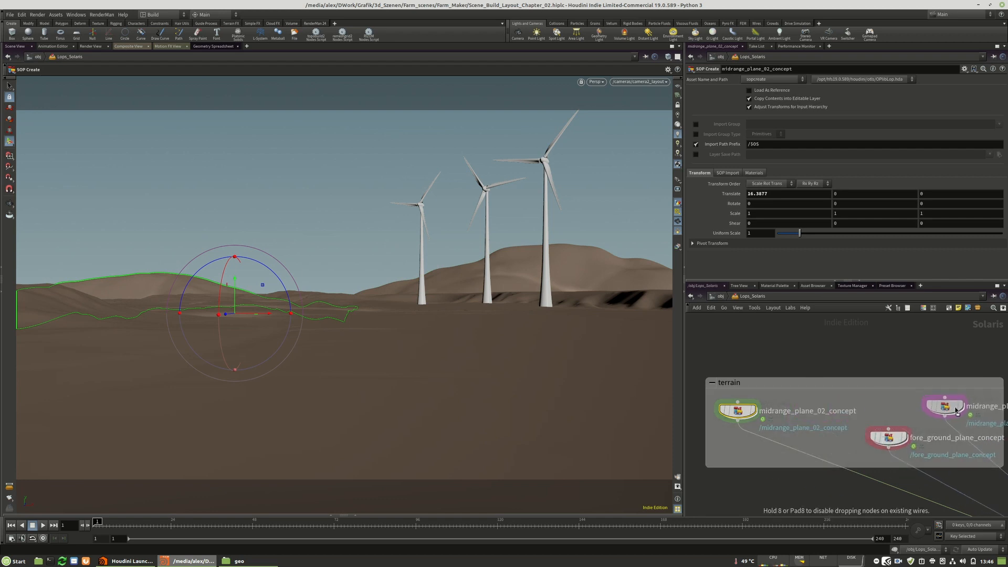
pyautogui.moveTo(888, 441); pyautogui.dragTo(862, 443)
pyautogui.moveTo(730, 410); pyautogui.dragTo(751, 406)
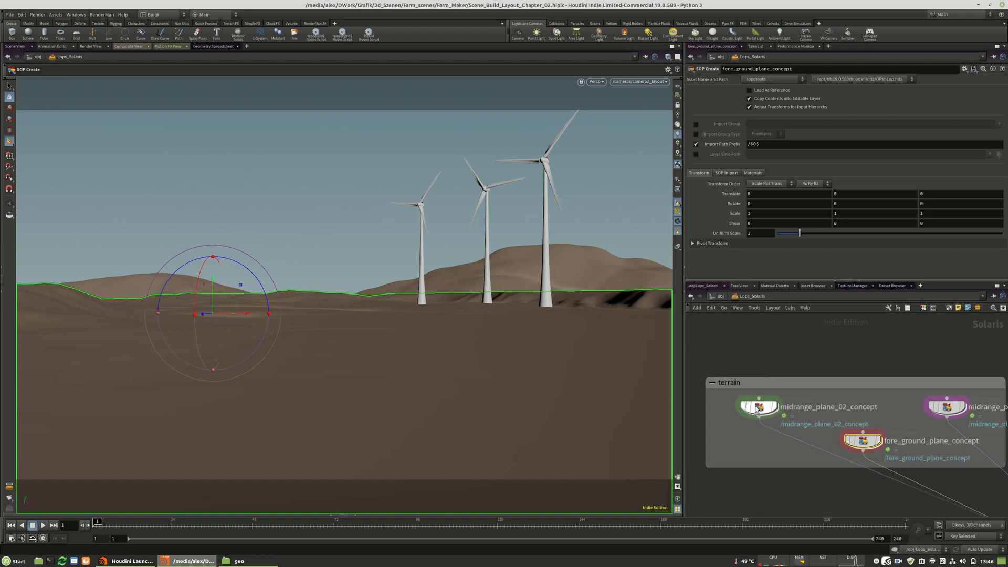
# Open the network inside midrange_plane_02_concept and insert a displayed Transform node between transform1 and output0.
pyautogui.doubleClick(759, 407)
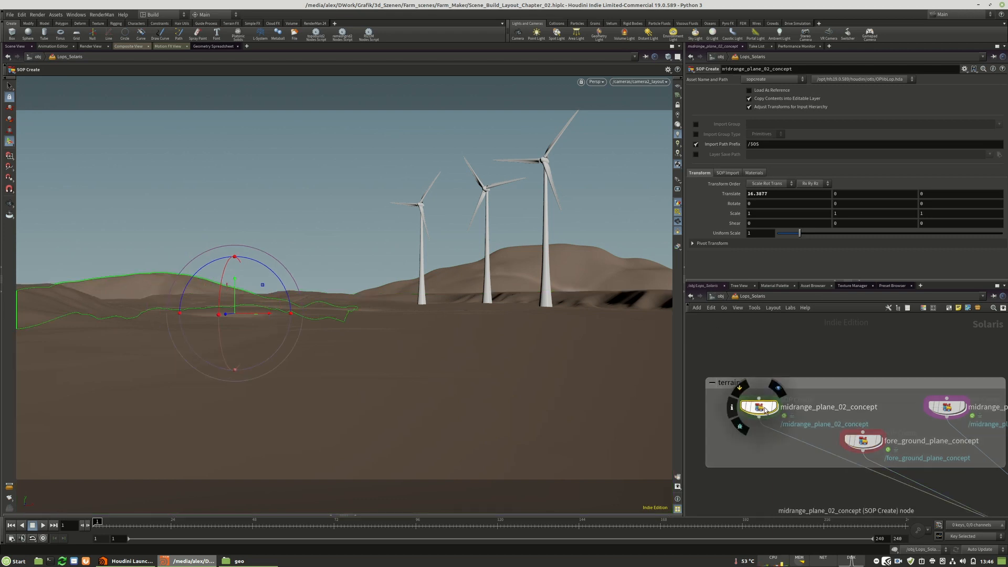
pyautogui.scroll(10, 825, 397)
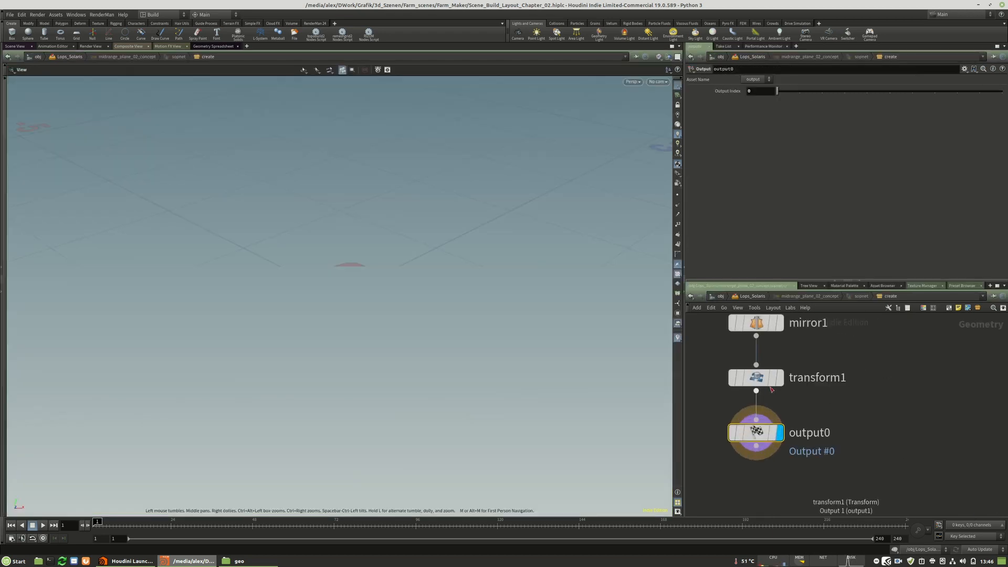
pyautogui.scroll(-5, 880, 426)
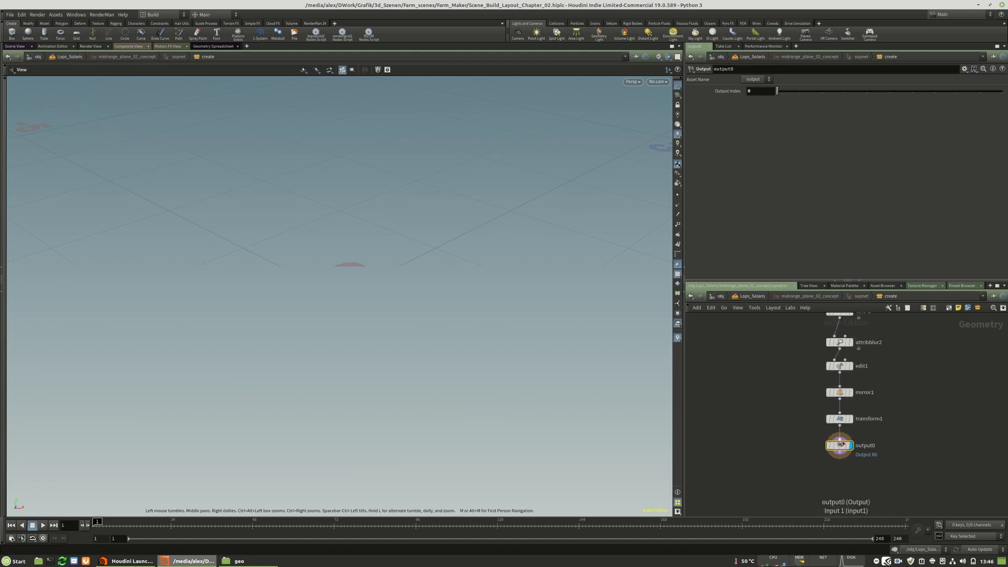
pyautogui.press('Tab')
pyautogui.write('tra')
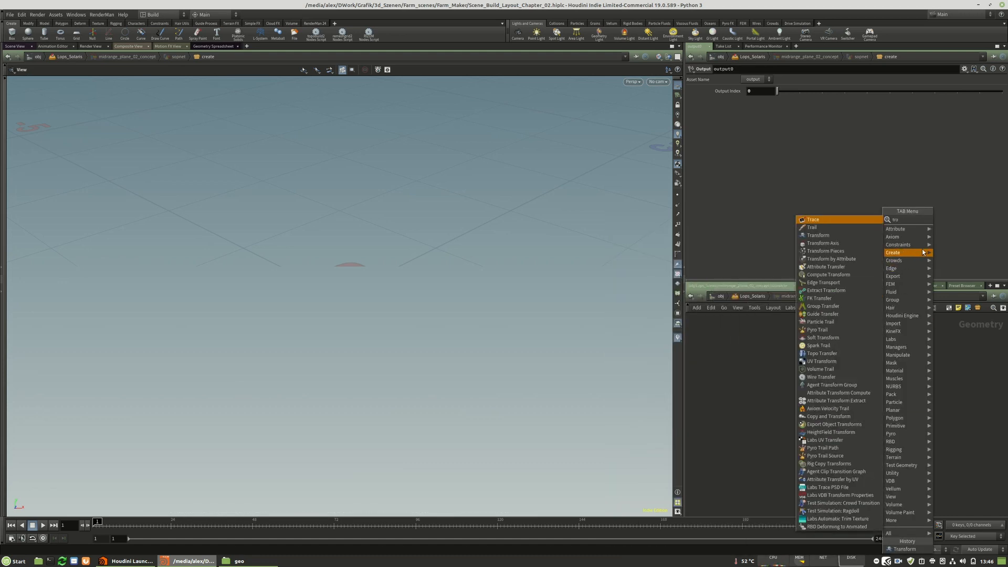
pyautogui.click(811, 236)
pyautogui.click(841, 444)
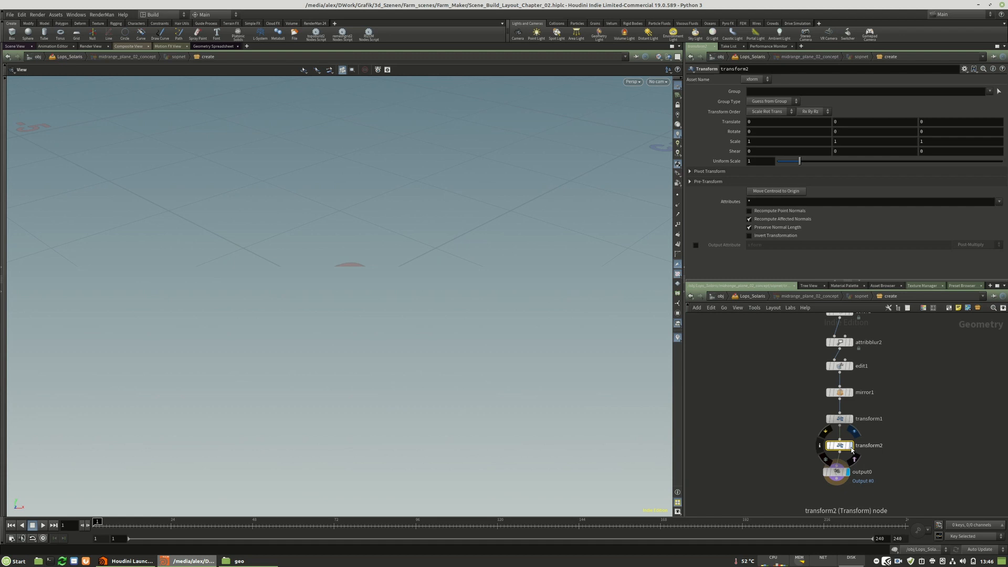
# Apply the centerpivot preset to transform2 and show its transform handle on the plane.
pyautogui.click(965, 69)
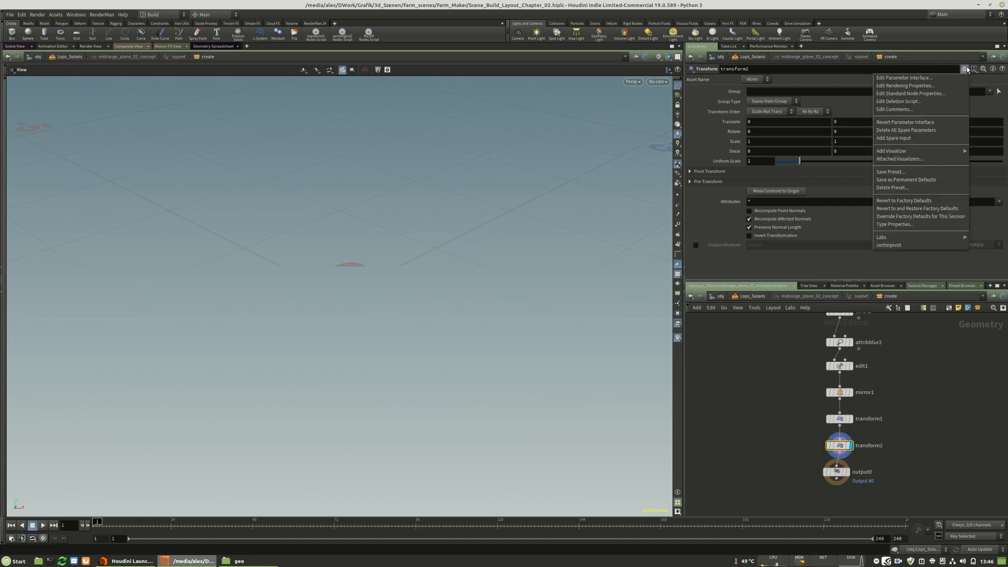
pyautogui.click(897, 245)
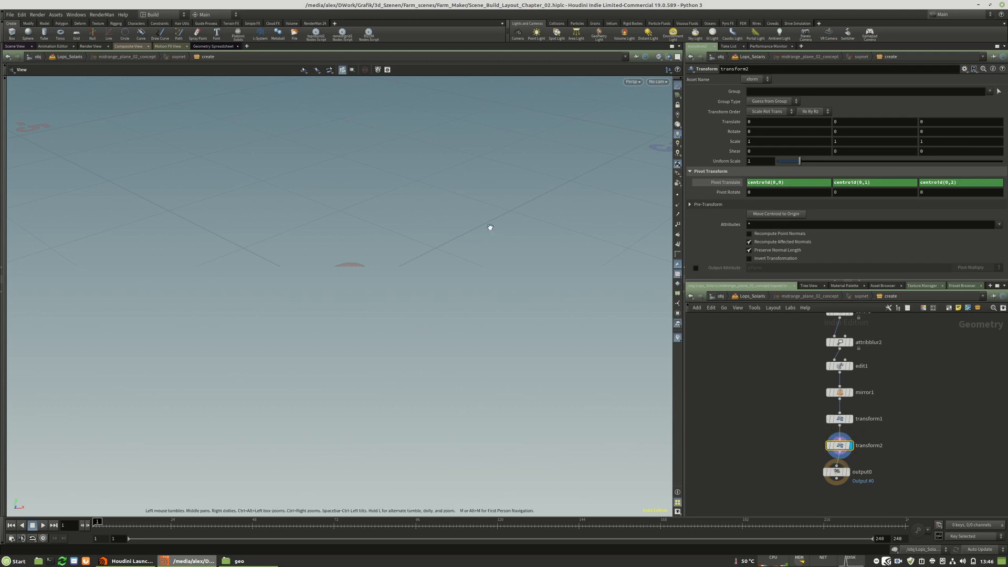
pyautogui.press('g')
pyautogui.moveTo(262, 297); pyautogui.dragTo(172, 266)
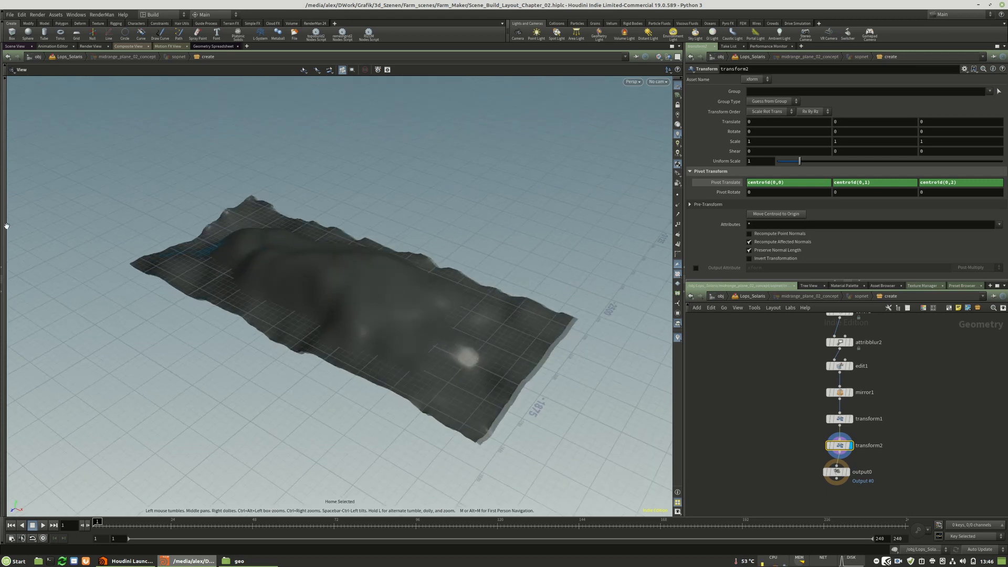
pyautogui.click(6, 226)
pyautogui.click(9, 189)
pyautogui.moveTo(341, 283)
pyautogui.keyDown('alt'); pyautogui.mouseDown()
pyautogui.moveTo(326, 331)
pyautogui.moveTo(341, 297)
pyautogui.mouseUp(); pyautogui.keyUp('alt')
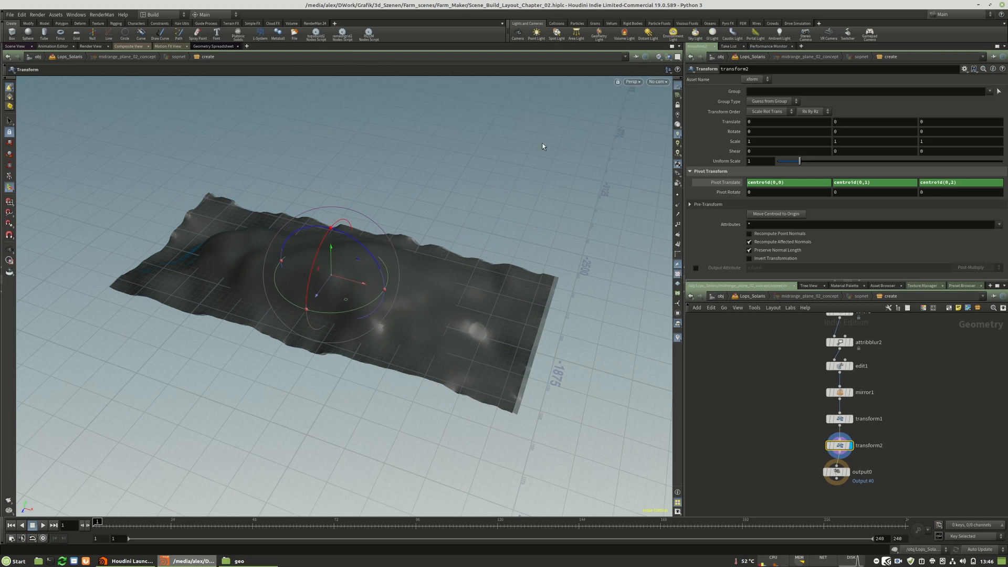
# Set the viewport shading of the mid-range plane to Smooth Shaded.
pyautogui.click(668, 57)
pyautogui.click(685, 152)
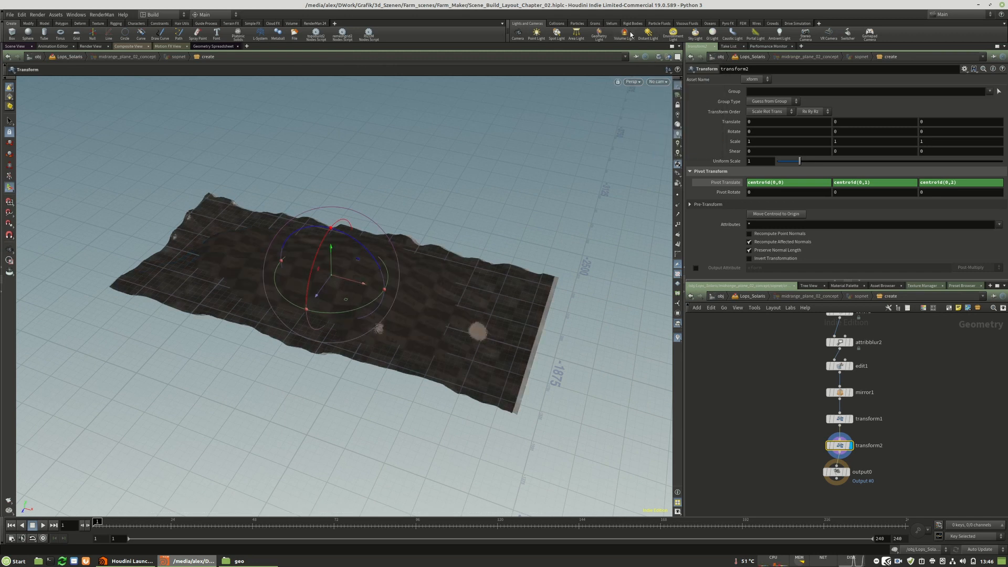
pyautogui.keyDown('alt'); pyautogui.moveTo(427, 137); pyautogui.dragTo(413, 188); pyautogui.keyUp('alt')
pyautogui.click(660, 58)
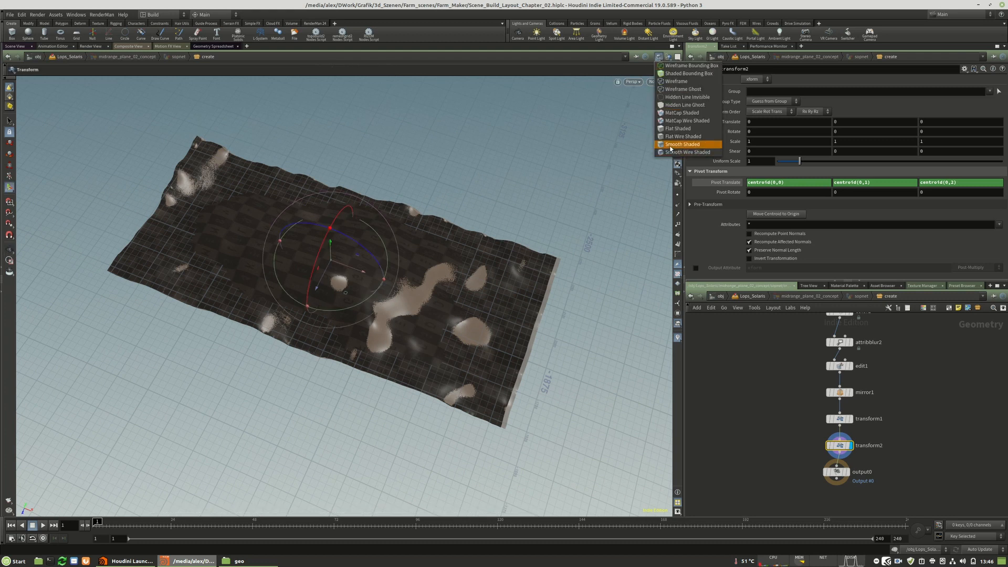
pyautogui.click(673, 145)
pyautogui.click(667, 57)
pyautogui.click(683, 84)
pyautogui.keyDown('alt'); pyautogui.moveTo(356, 274); pyautogui.dragTo(418, 287); pyautogui.keyUp('alt')
pyautogui.press('Return')
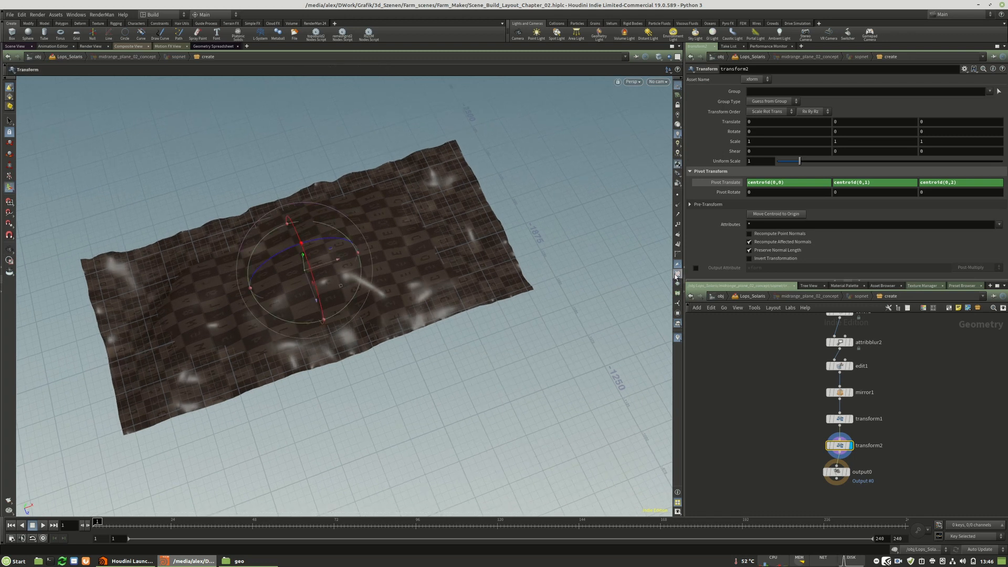
pyautogui.press('Escape')
pyautogui.moveTo(301, 253); pyautogui.dragTo(331, 210)
pyautogui.press('Return')
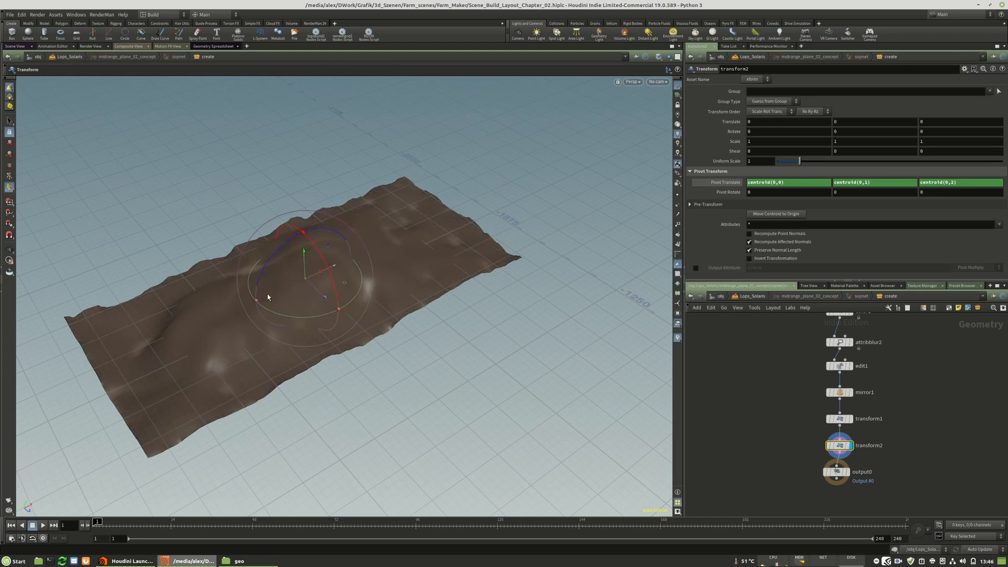
# In transform2, move the plane about -182 in Z and scale it to 1.5, 1.2, 1.3, then display output0 and return to Lops_Solaris.
pyautogui.click(850, 471)
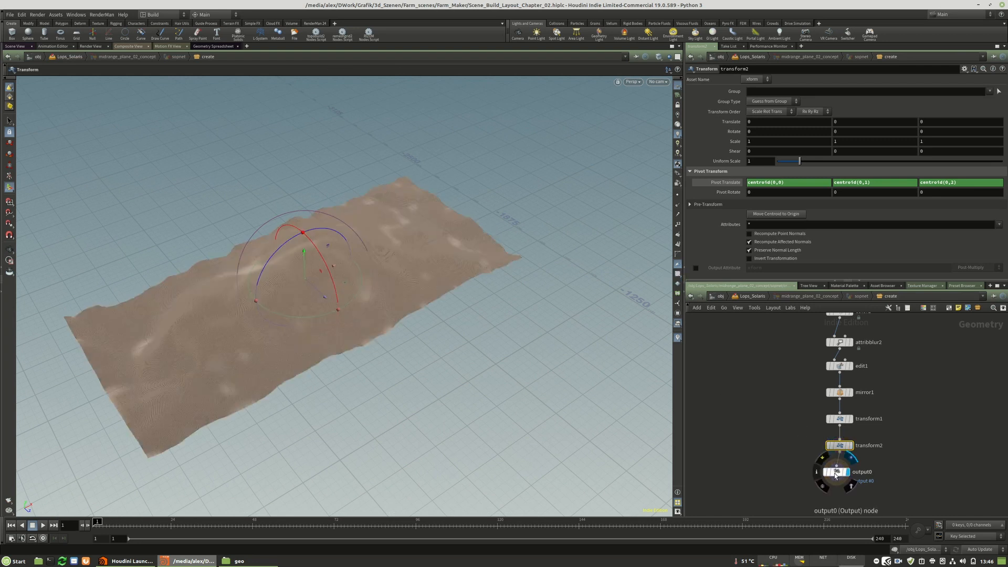
pyautogui.click(850, 445)
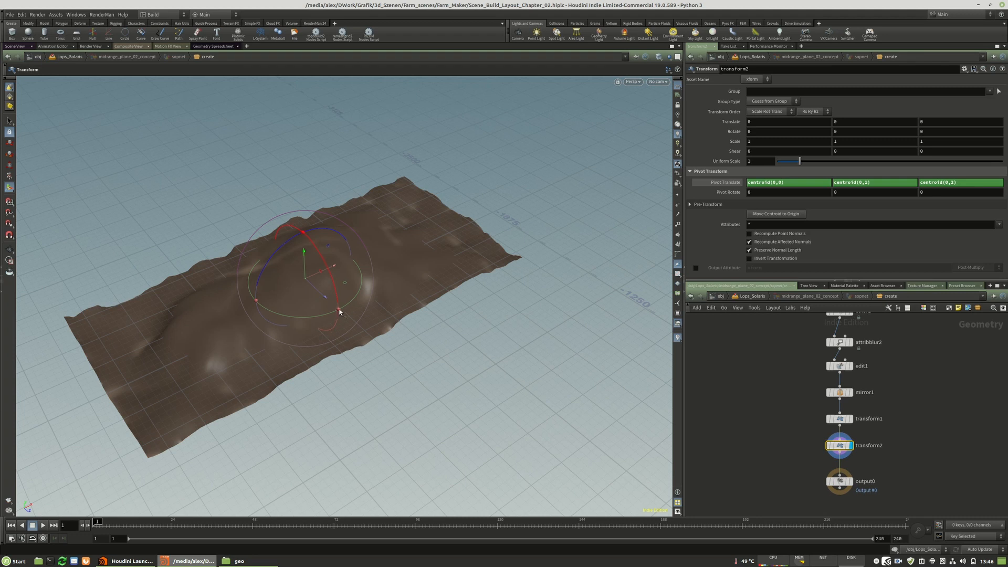
pyautogui.moveTo(325, 299); pyautogui.dragTo(298, 272)
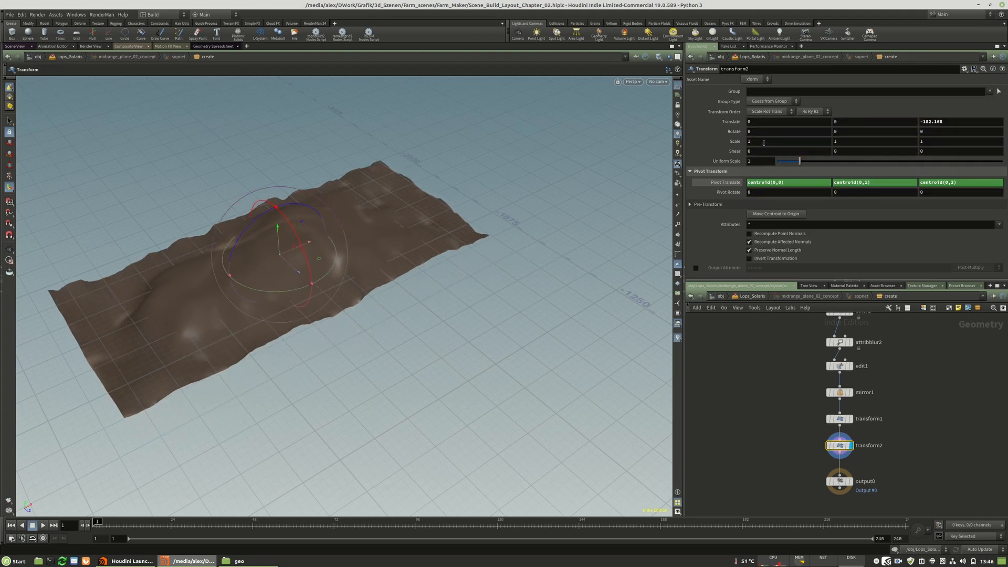
pyautogui.moveTo(765, 142); pyautogui.dragTo(790, 140, button='middle')
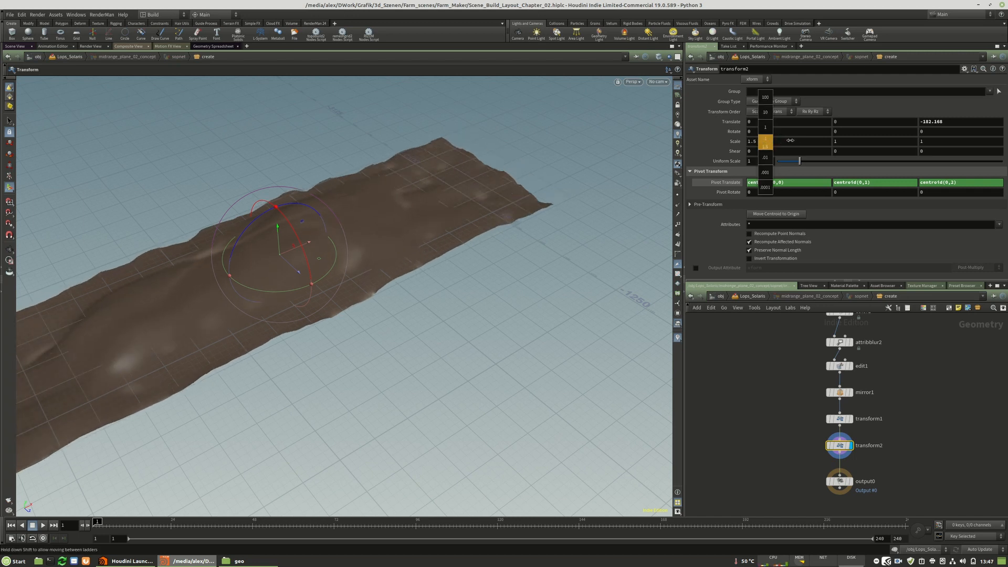
pyautogui.moveTo(939, 141); pyautogui.dragTo(955, 141, button='middle')
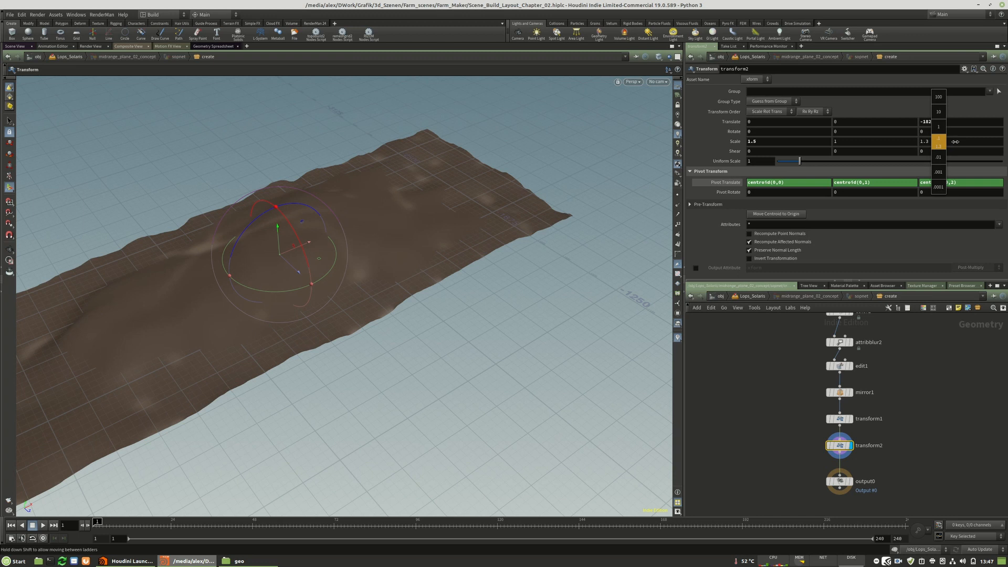
pyautogui.moveTo(863, 141)
pyautogui.mouseDown(button='middle')
pyautogui.moveTo(885, 141)
pyautogui.moveTo(872, 141)
pyautogui.mouseUp(button='middle')
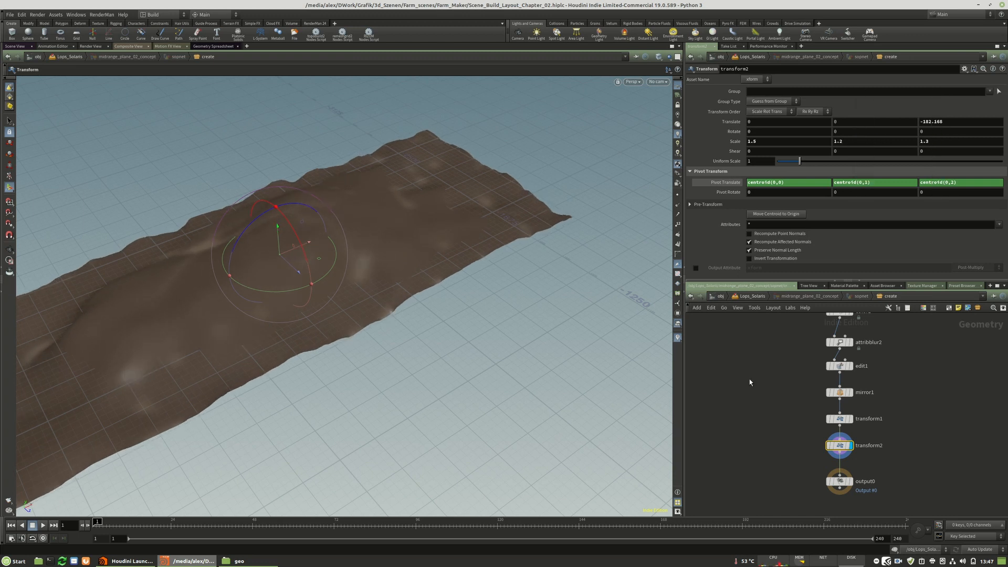
pyautogui.click(859, 480)
pyautogui.press('u')
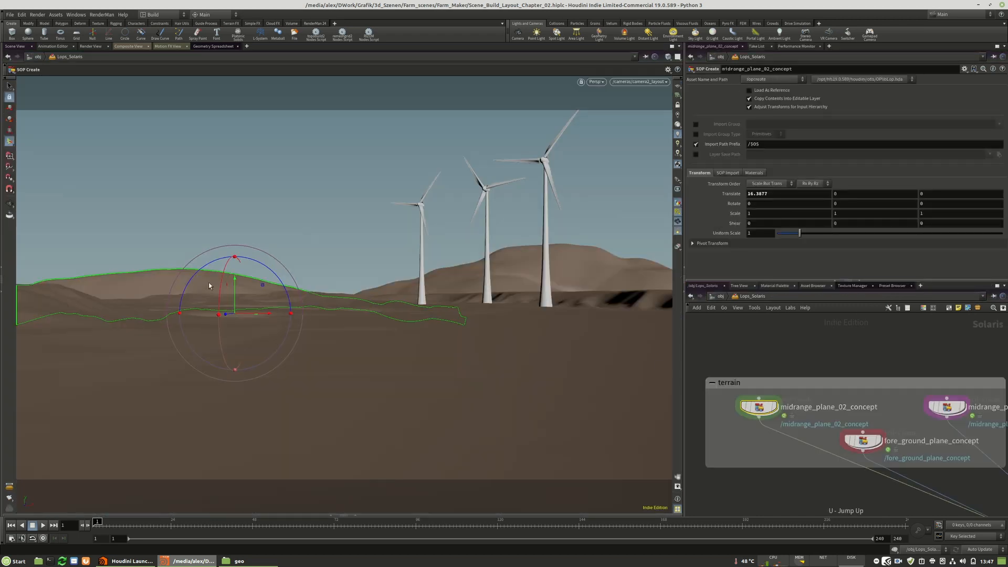
# Raise the plane about 48 units in Y with transform2 inside midrange_plane_02_concept, and return to the camera view in Lops_Solaris.
pyautogui.doubleClick(759, 408)
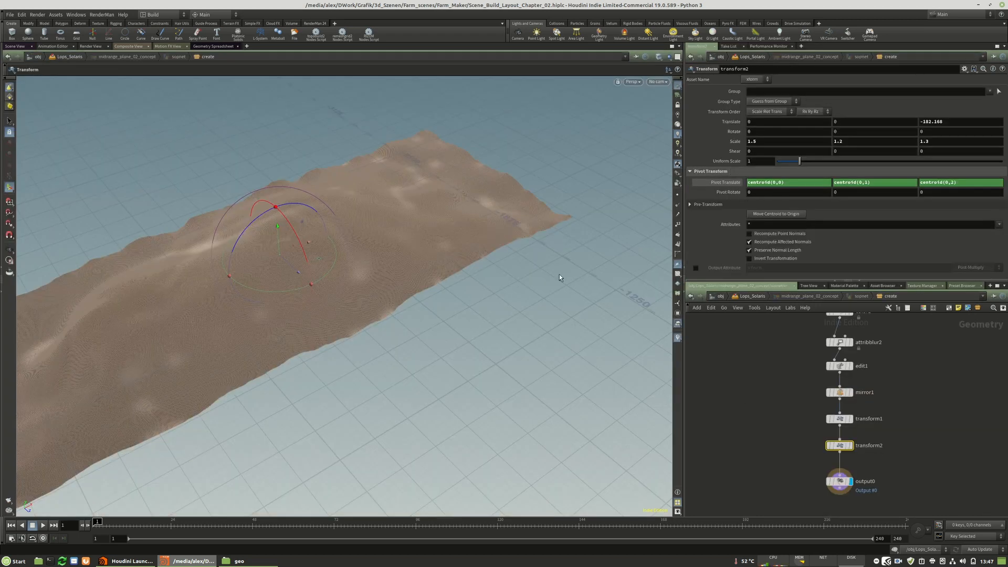
pyautogui.keyDown('alt'); pyautogui.moveTo(499, 257); pyautogui.dragTo(453, 208); pyautogui.keyUp('alt')
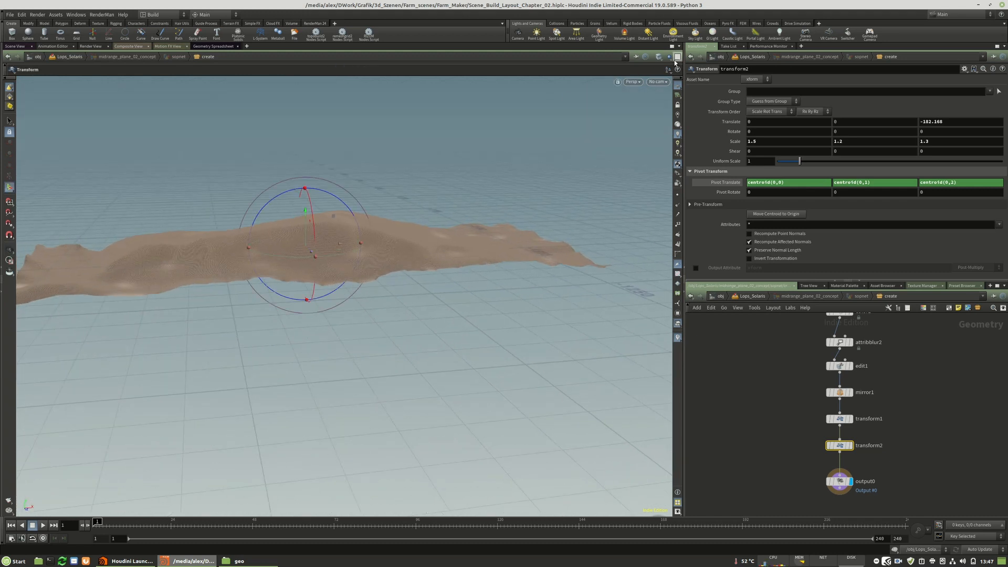
pyautogui.click(843, 481)
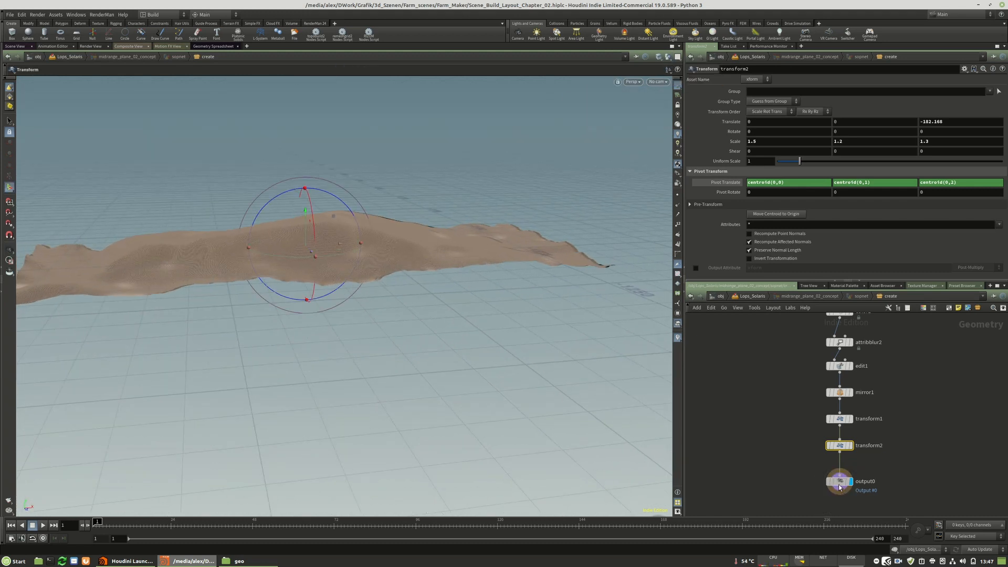
pyautogui.keyDown('alt'); pyautogui.moveTo(425, 316); pyautogui.dragTo(443, 300); pyautogui.keyUp('alt')
pyautogui.keyDown('alt'); pyautogui.moveTo(446, 297); pyautogui.dragTo(419, 301, button='right'); pyautogui.keyUp('alt')
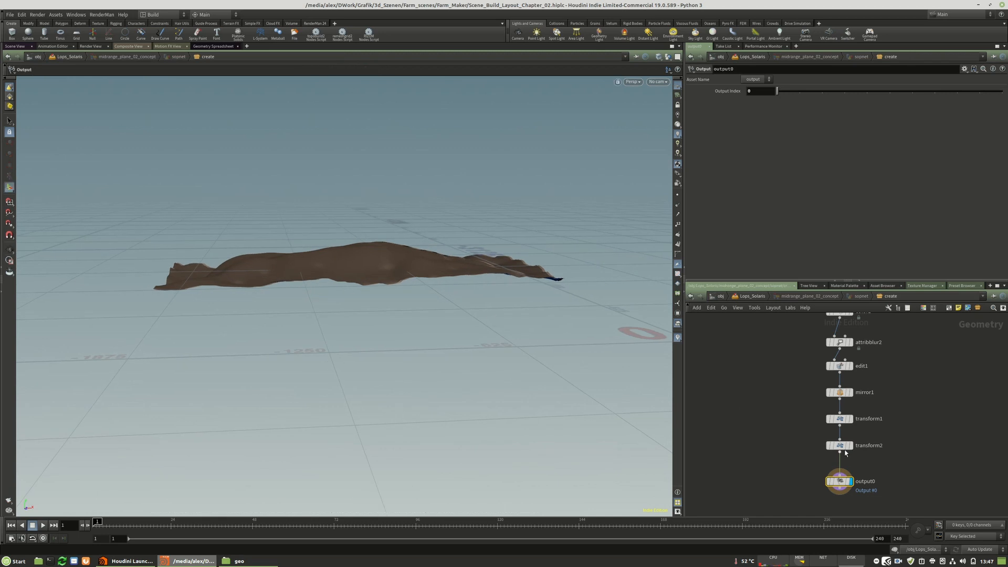
pyautogui.click(839, 446)
pyautogui.moveTo(353, 235); pyautogui.dragTo(354, 220)
pyautogui.press('u')
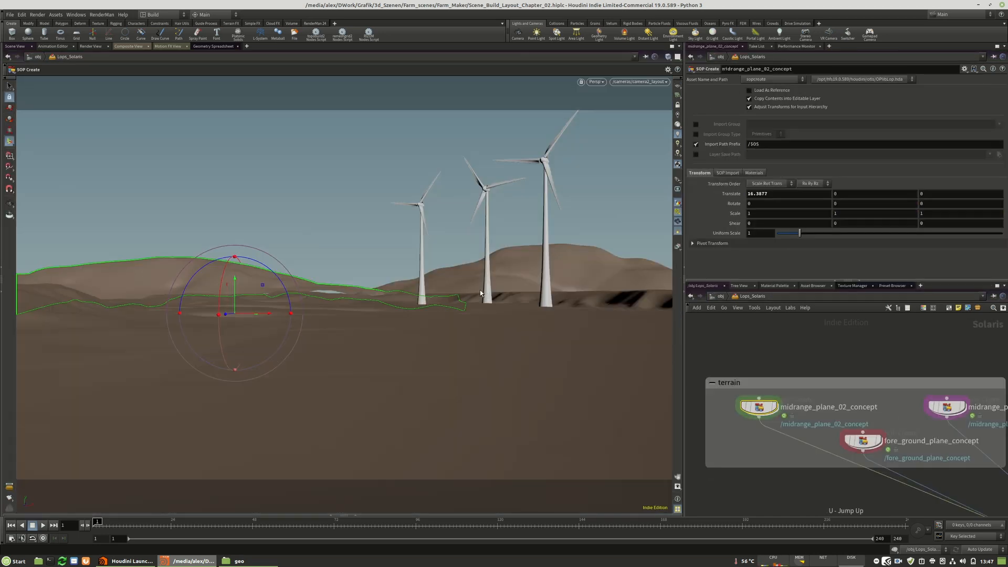
pyautogui.press('Return')
# Inside midrange_plane_02_concept, insert an Edit node between transform2 and output0 and activate the Select tool for it.
pyautogui.doubleClick(761, 410)
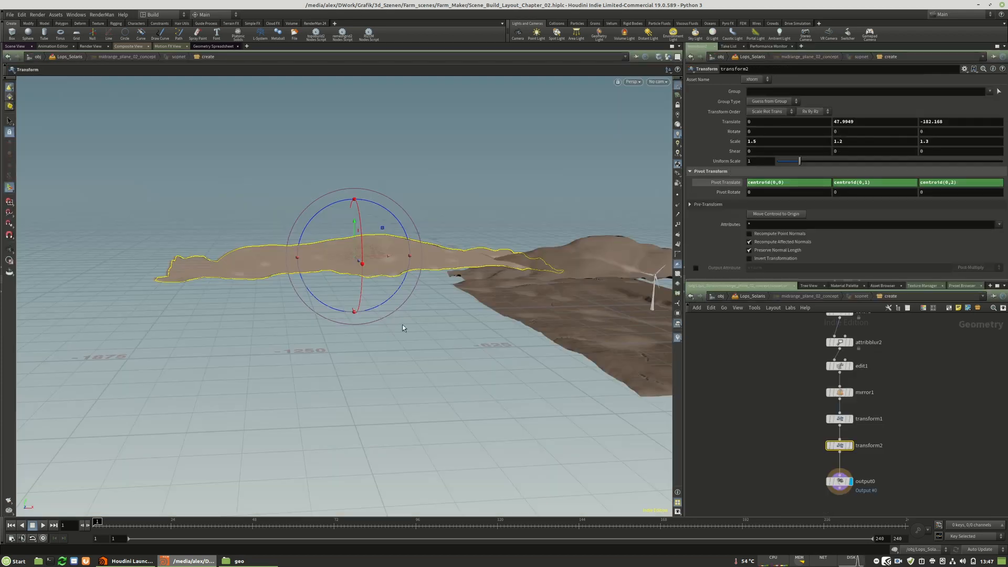
pyautogui.moveTo(459, 275); pyautogui.dragTo(362, 333)
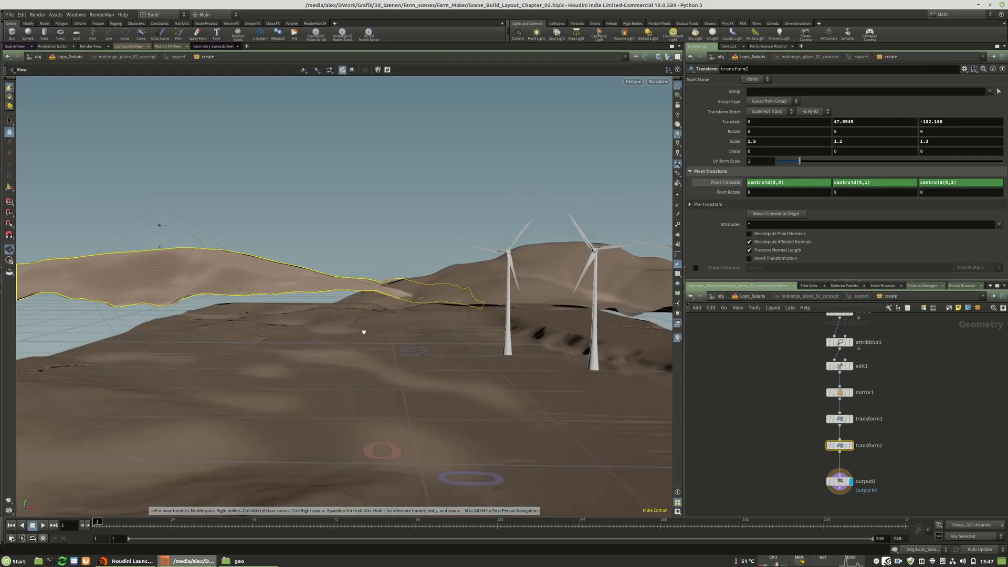
pyautogui.press('t')
pyautogui.moveTo(878, 460); pyautogui.dragTo(863, 414, button='middle')
pyautogui.moveTo(826, 435); pyautogui.dragTo(825, 451)
pyautogui.scroll(2, 838, 440)
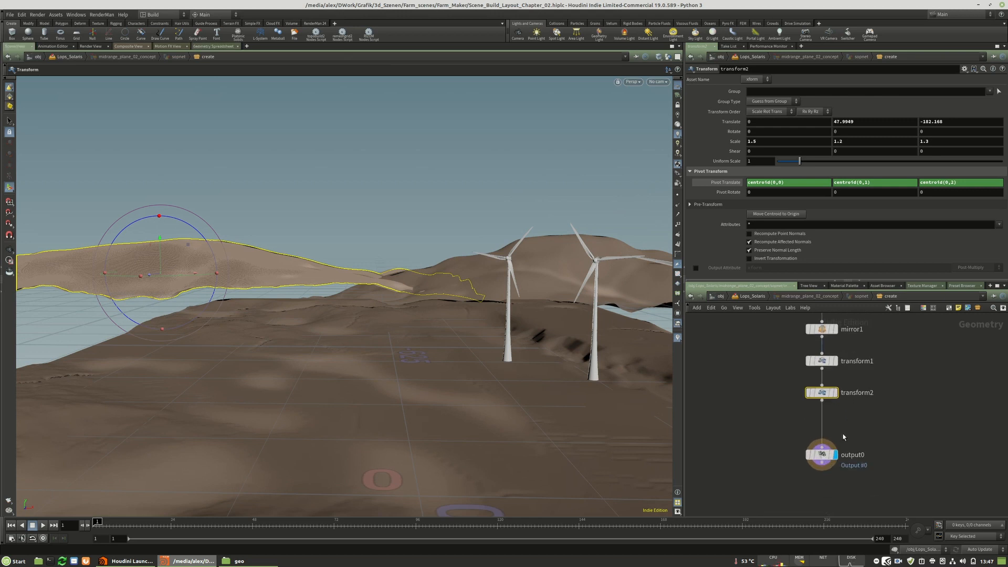
pyautogui.press('Tab')
pyautogui.press('Escape')
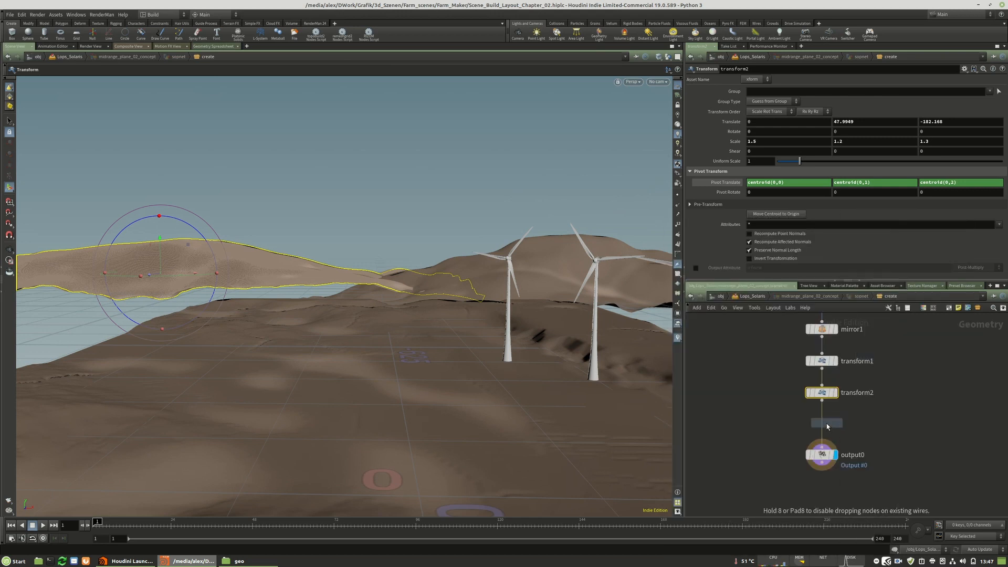
pyautogui.click(821, 425)
pyautogui.click(9, 121)
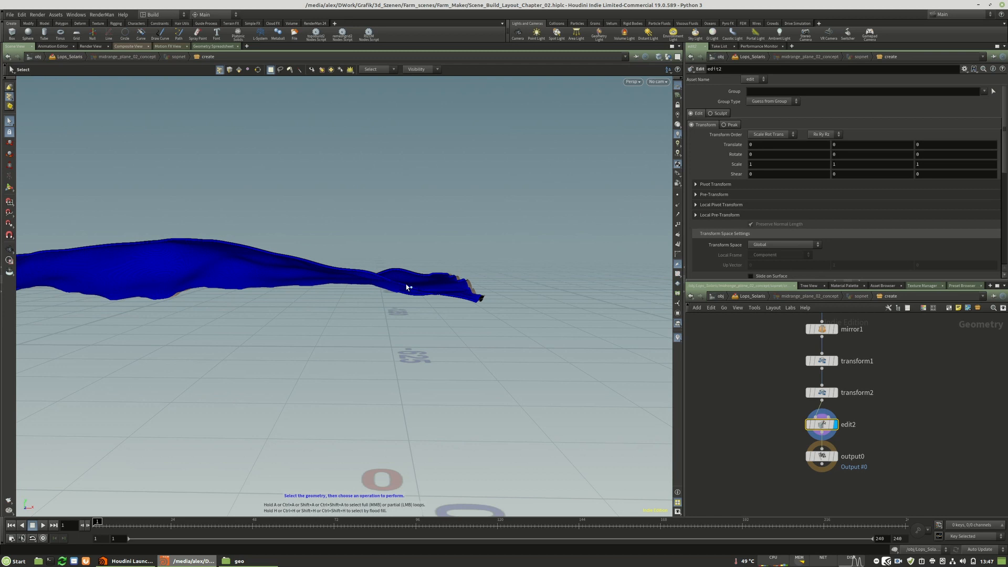
# In edit2, lower a point on the plane's front edge using a soft radius of 100.
pyautogui.keyDown('alt'); pyautogui.moveTo(371, 261); pyautogui.dragTo(332, 238); pyautogui.keyUp('alt')
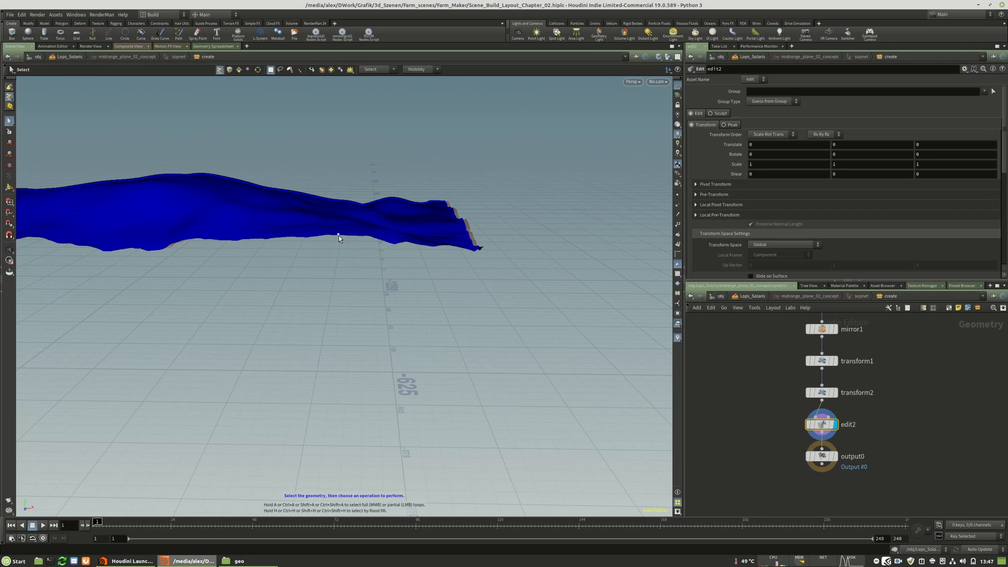
pyautogui.keyDown('alt'); pyautogui.moveTo(224, 171); pyautogui.dragTo(364, 317); pyautogui.keyUp('alt')
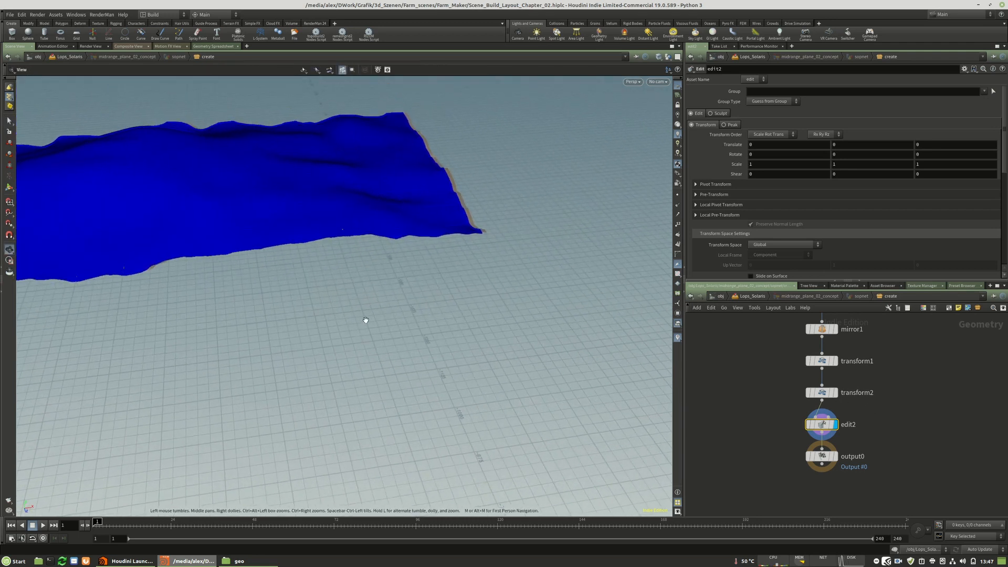
pyautogui.press('t')
pyautogui.click(326, 232)
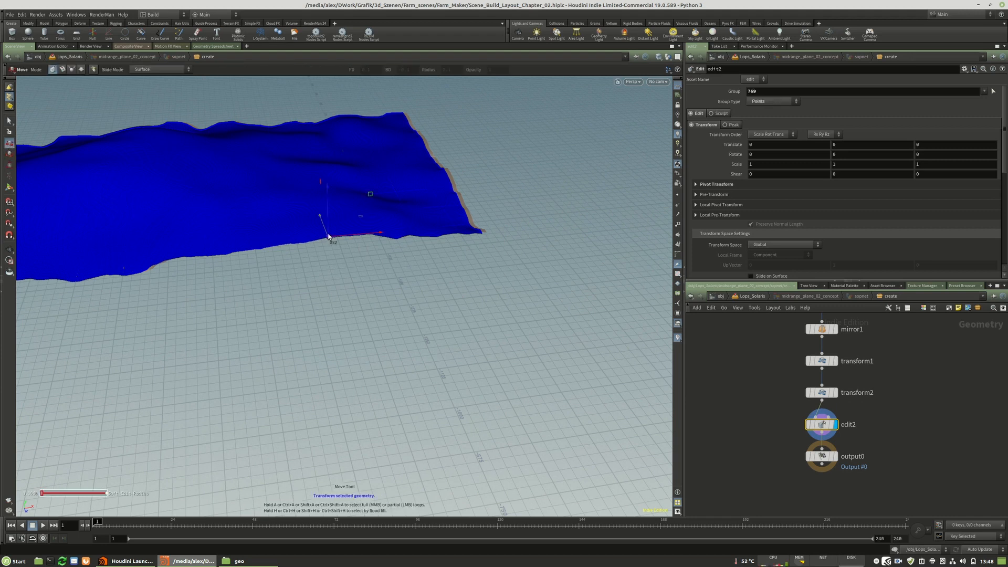
pyautogui.scroll(-5, 848, 233)
pyautogui.moveTo(779, 215); pyautogui.dragTo(996, 214)
pyautogui.write('100')
pyautogui.press('Return')
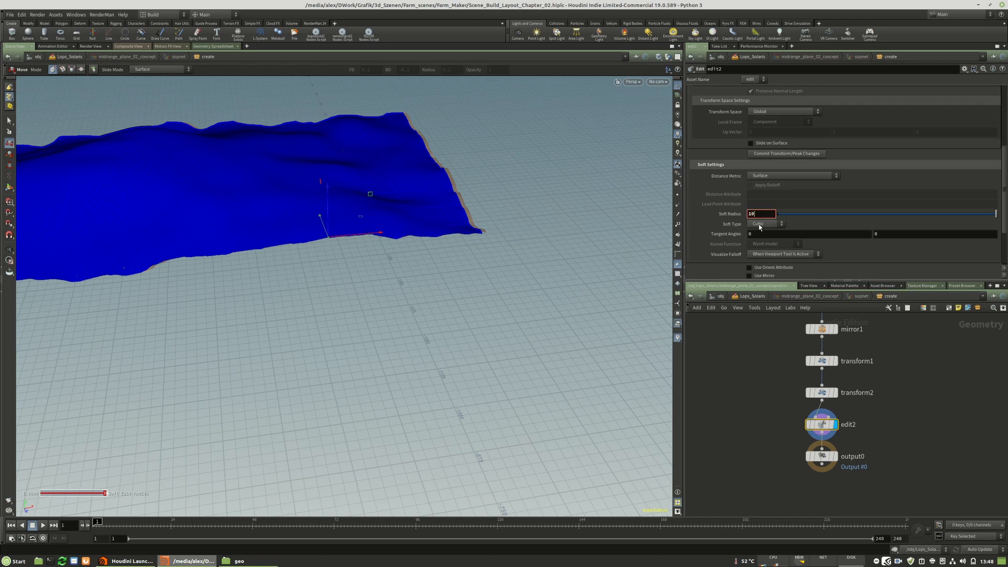
pyautogui.moveTo(327, 205); pyautogui.dragTo(328, 220)
# Increase the edit's soft radius to 300 and lower further points along the plane's front edge.
pyautogui.click(761, 214)
pyautogui.write('300')
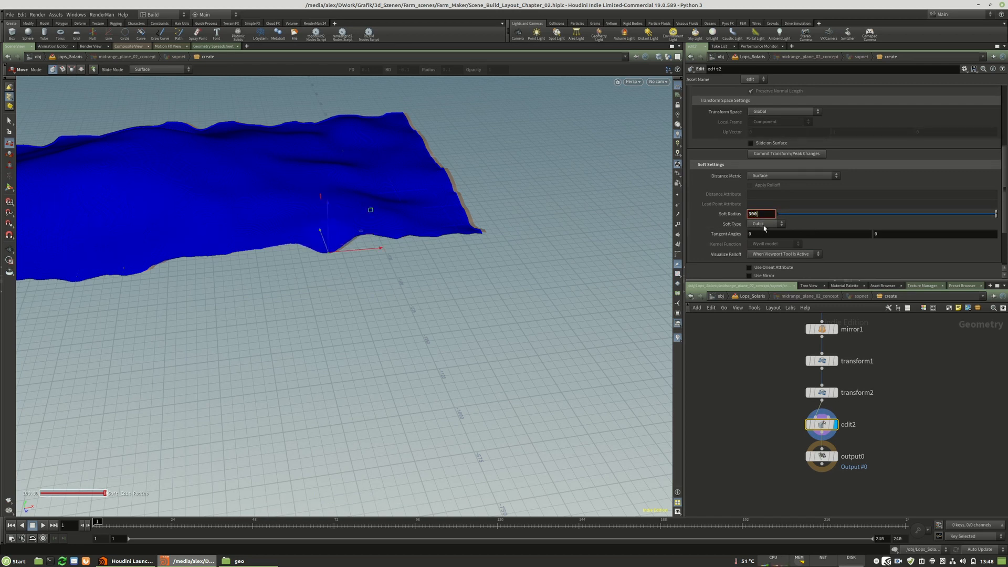
pyautogui.press('Return')
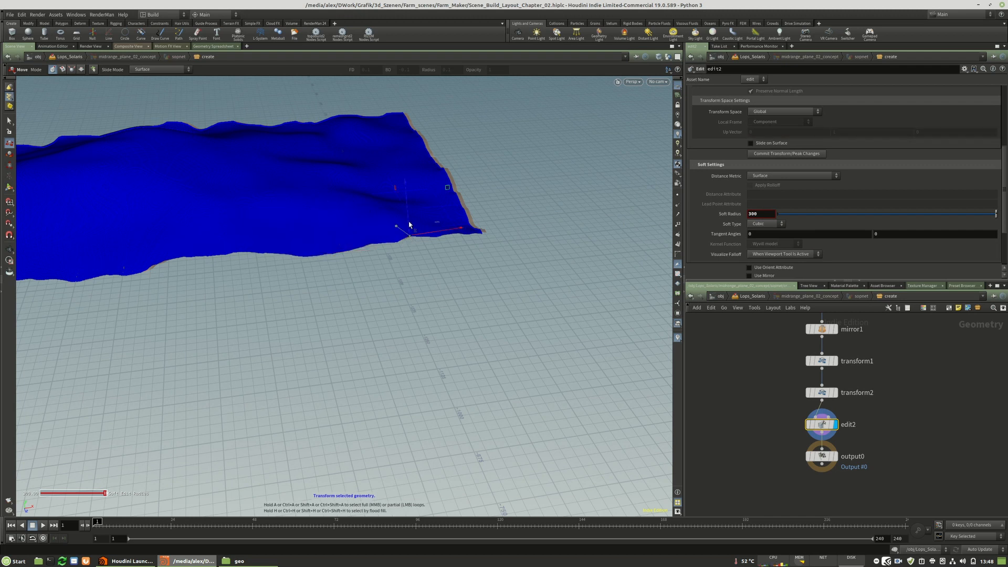
pyautogui.click(409, 233)
pyautogui.click(185, 256)
pyautogui.moveTo(184, 243); pyautogui.dragTo(447, 209)
pyautogui.click(468, 202)
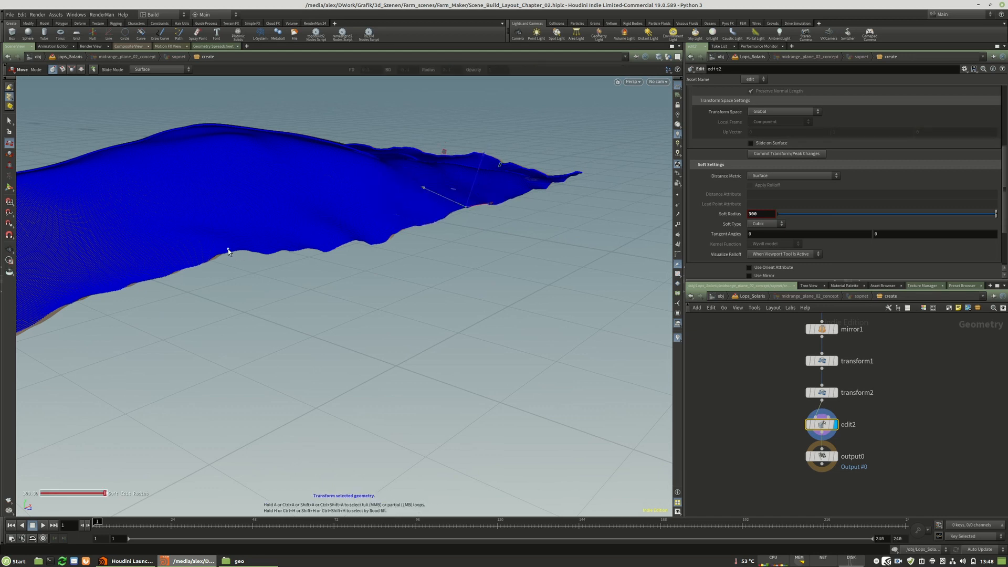
pyautogui.click(227, 251)
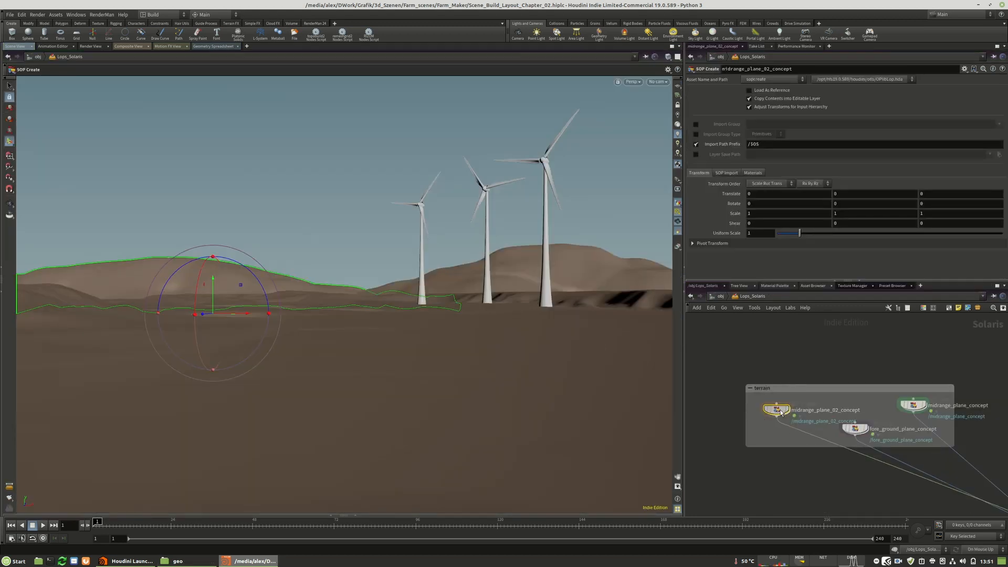
# Move midrange_plane_02_concept to a translation of about -41.4, 5.5, -126.
pyautogui.moveTo(248, 314)
pyautogui.mouseDown()
pyautogui.moveTo(210, 306)
pyautogui.moveTo(264, 314)
pyautogui.mouseUp()
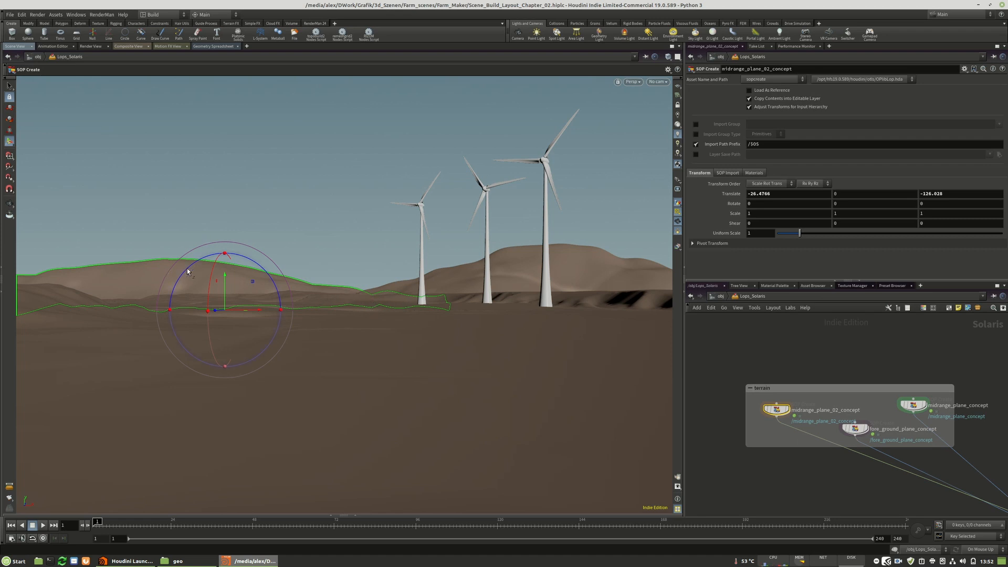
pyautogui.moveTo(253, 310); pyautogui.dragTo(212, 273)
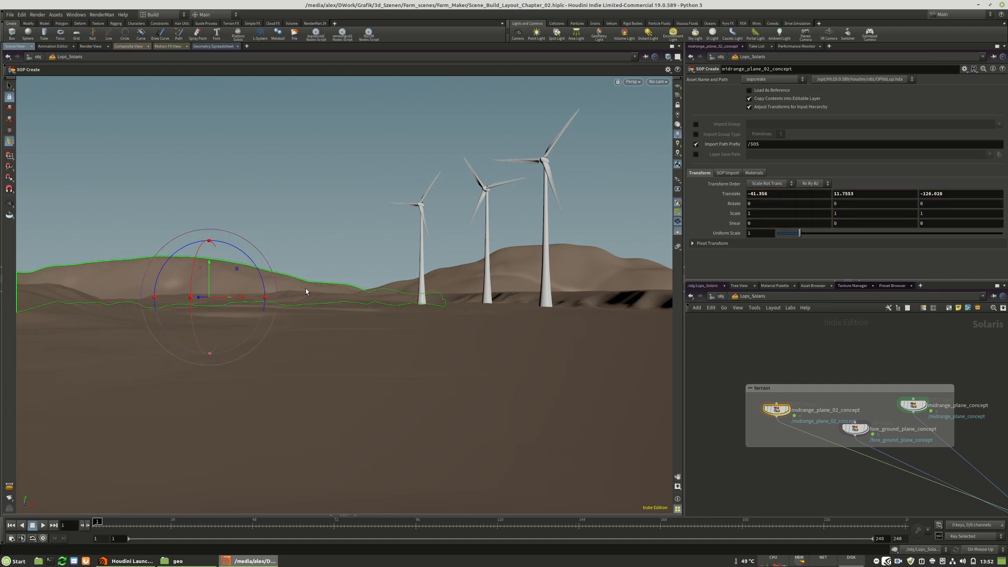
pyautogui.moveTo(208, 264); pyautogui.dragTo(267, 276)
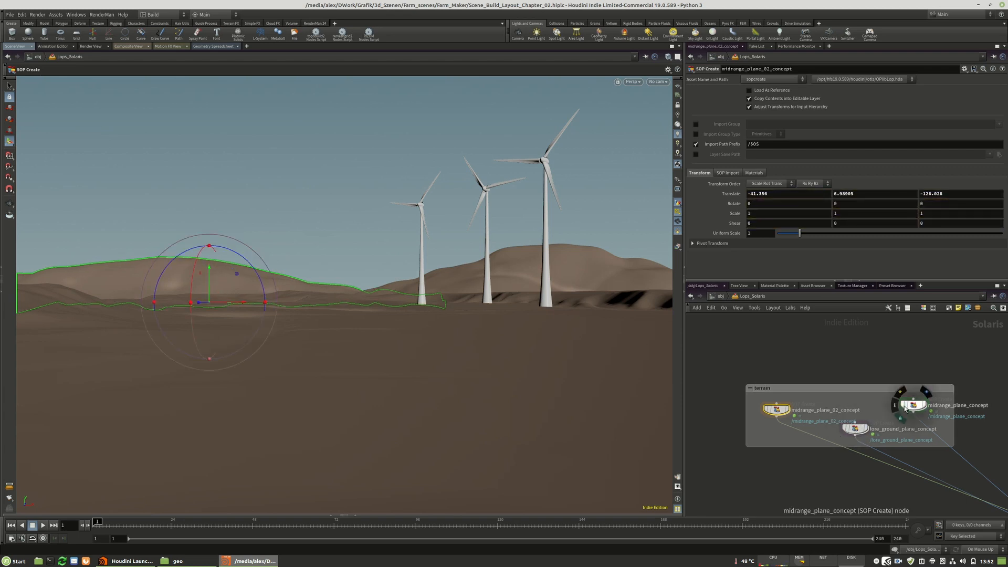
pyautogui.moveTo(210, 269); pyautogui.dragTo(211, 273)
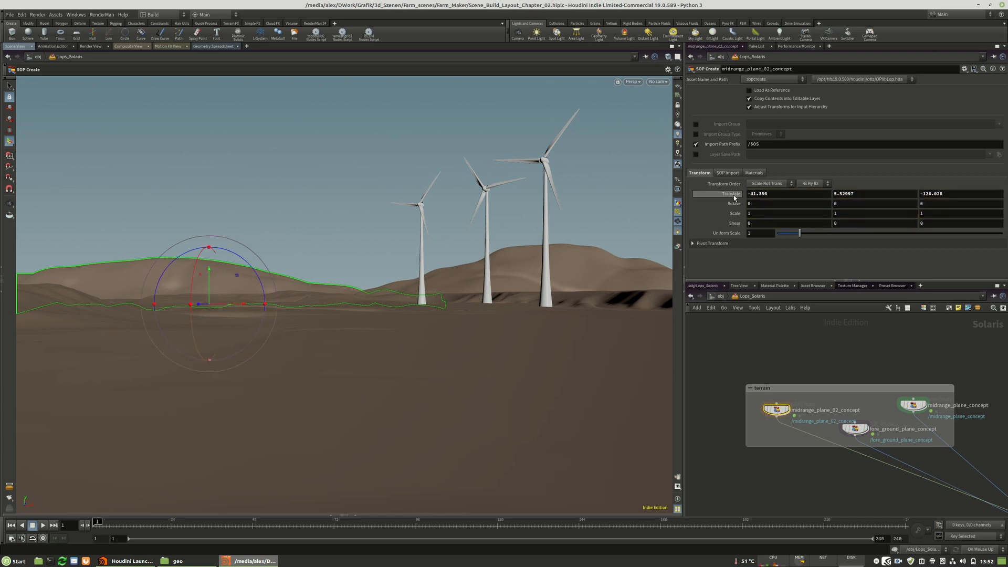
# Copy midrange_plane_02_concept's translate values into a new transform3 between edit2 and output0 inside it, and display output0.
pyautogui.rightClick(786, 196)
pyautogui.click(774, 251)
pyautogui.doubleClick(779, 411)
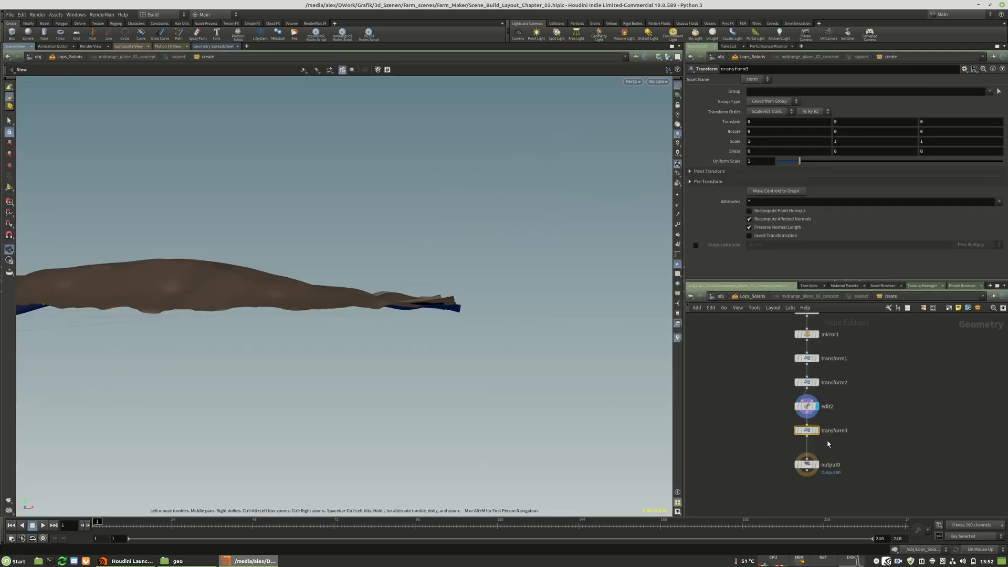
pyautogui.click(812, 426)
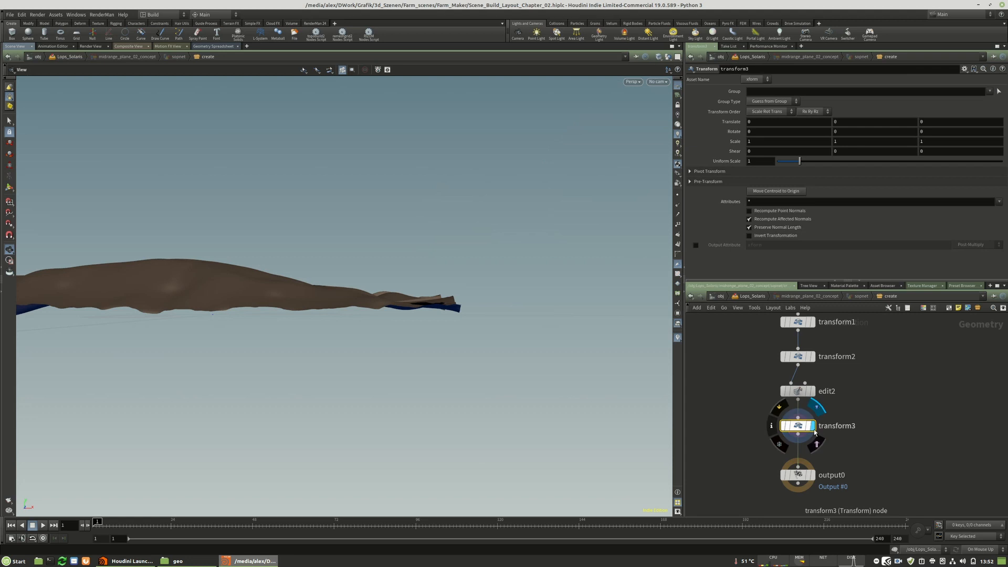
pyautogui.rightClick(724, 121)
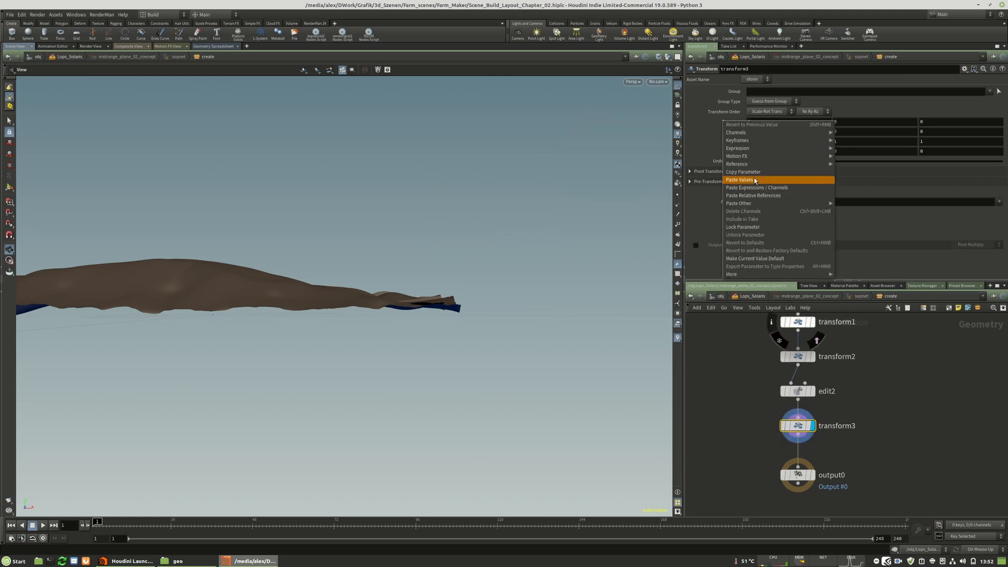
pyautogui.click(730, 180)
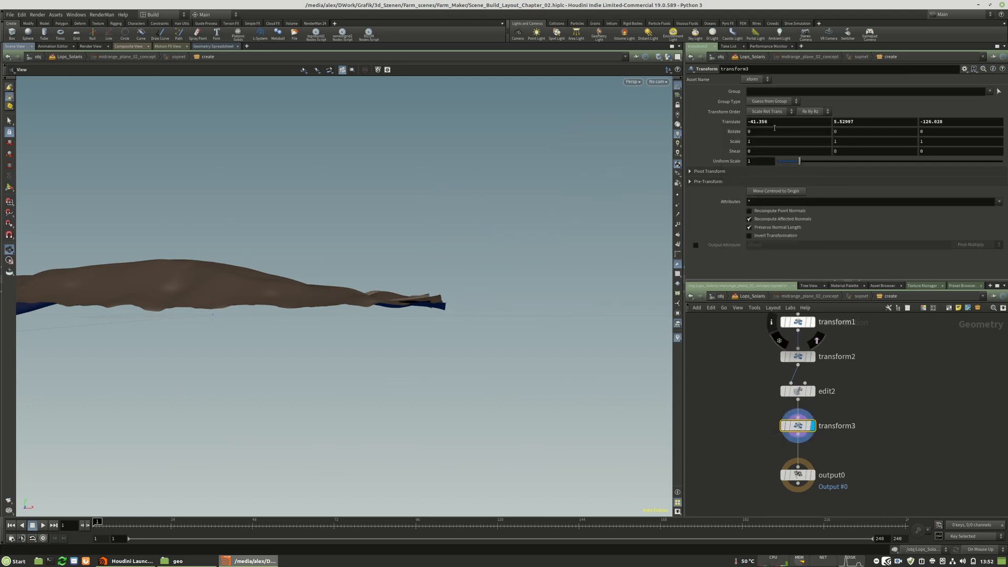
pyautogui.click(813, 476)
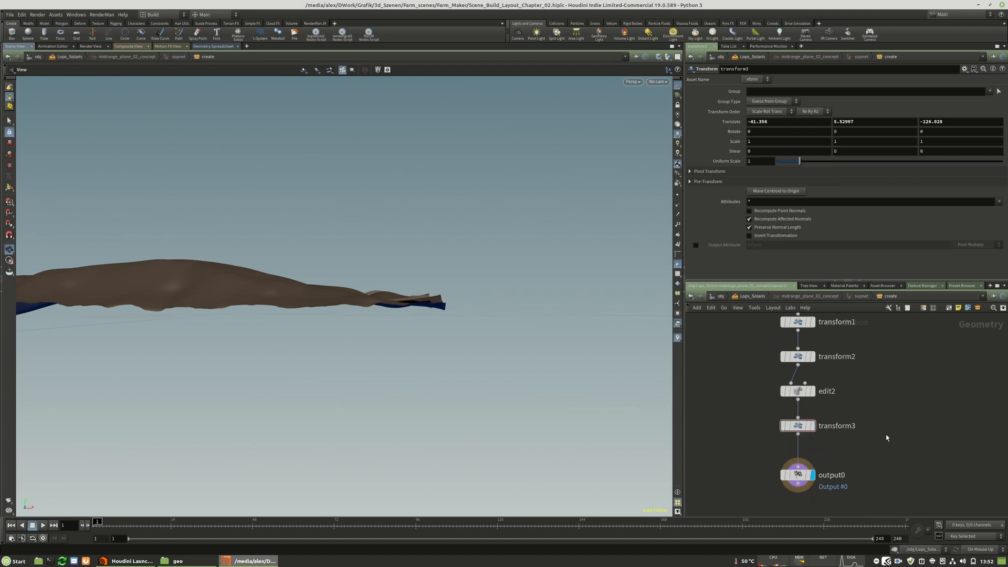
# Return to Lops_Solaris and reset midrange_plane_02_concept's translate values to 0.
pyautogui.press('u')
pyautogui.keyDown('ctrl'); pyautogui.middleClick(780, 195); pyautogui.keyUp('ctrl')
pyautogui.keyDown('ctrl'); pyautogui.middleClick(844, 194); pyautogui.keyUp('ctrl')
pyautogui.keyDown('ctrl'); pyautogui.middleClick(932, 194); pyautogui.keyUp('ctrl')
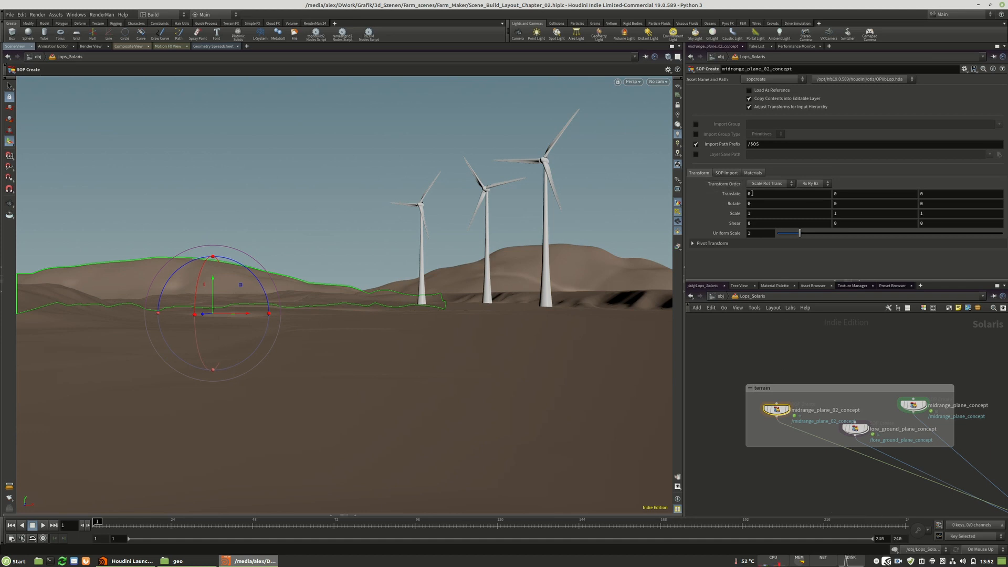
# Shift the terrain network box slightly farther away from the windmill network box.
pyautogui.click(781, 352)
pyautogui.scroll(-3, 781, 354)
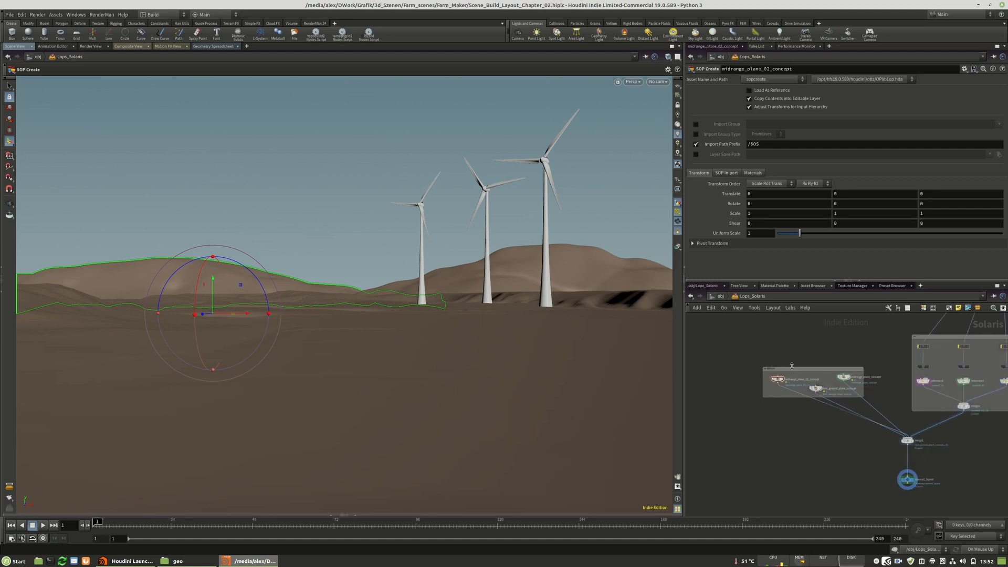
pyautogui.moveTo(792, 366); pyautogui.dragTo(761, 367)
# Save the scene, and save a new version as Scene_Build_Layout_Chapter_02_1.hiplc.
pyautogui.hotkey('ctrl', 's')
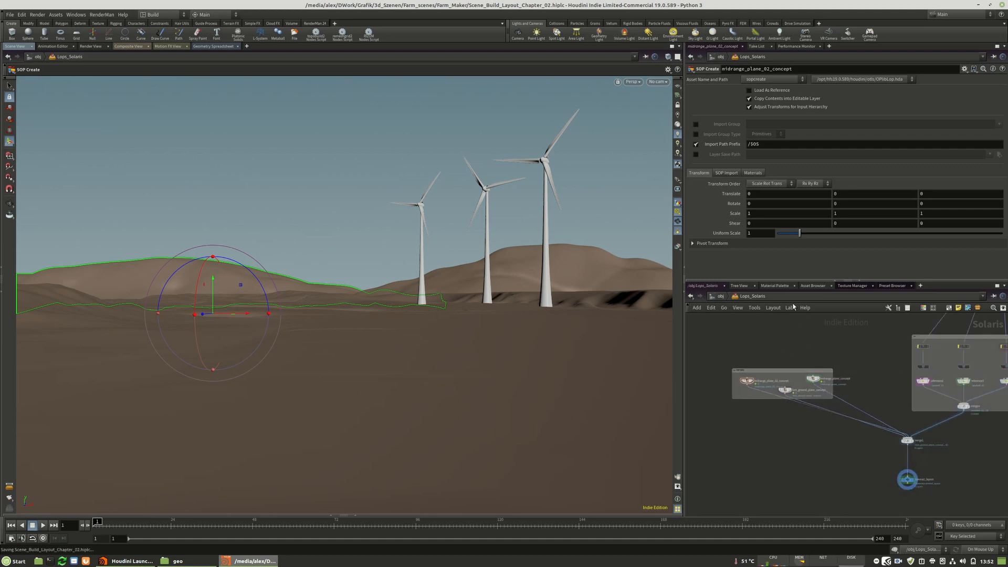
pyautogui.click(10, 14)
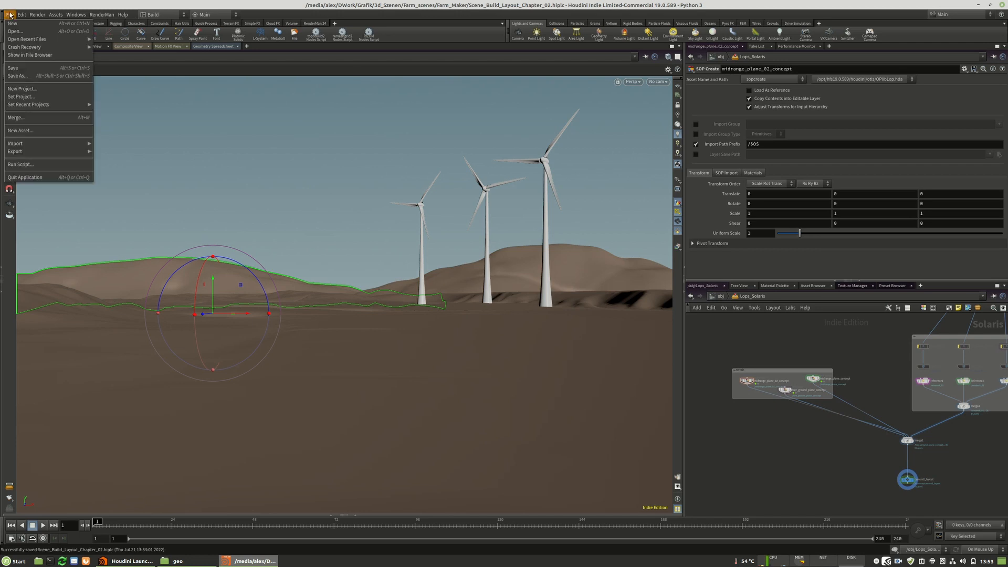
pyautogui.click(31, 79)
pyautogui.click(158, 183)
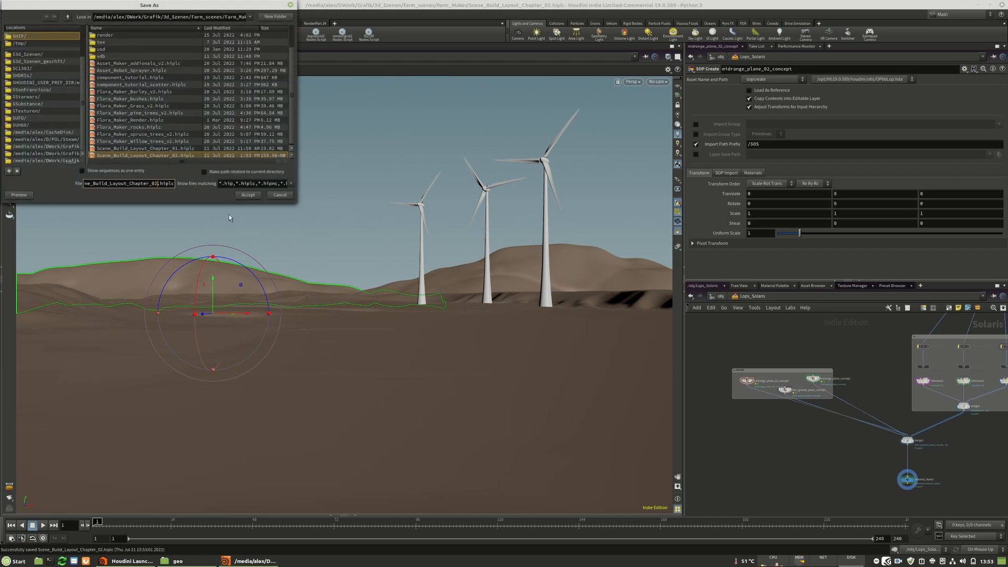
pyautogui.write('_1')
pyautogui.click(247, 196)
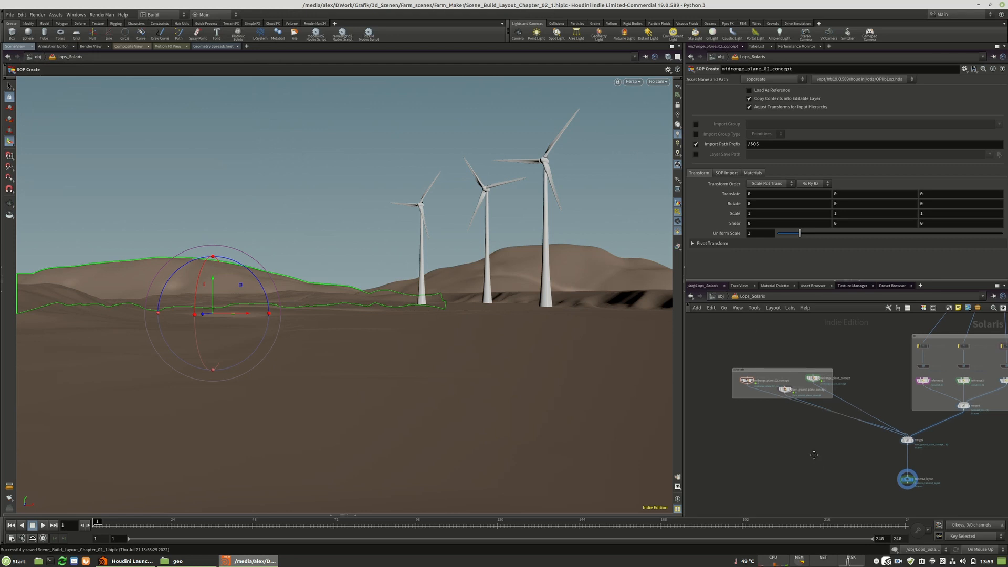
# Move the terrain and windmill boxes together with their merge and layout nodes into free space below the other networks.
pyautogui.moveTo(814, 454); pyautogui.dragTo(746, 432, button='middle')
pyautogui.scroll(-3, 860, 449)
pyautogui.moveTo(901, 445); pyautogui.dragTo(907, 421, button='middle')
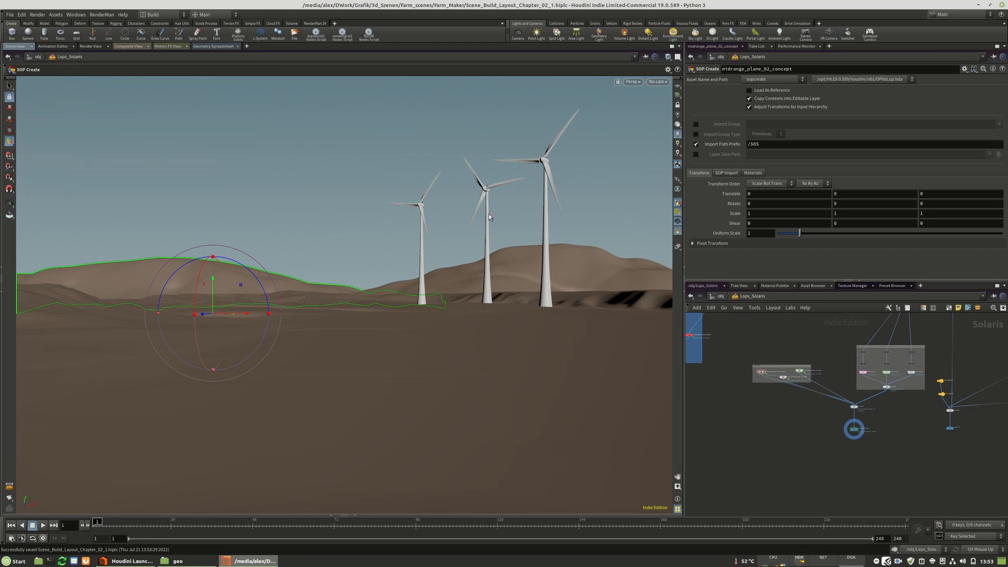
pyautogui.moveTo(813, 427); pyautogui.dragTo(806, 462, button='middle')
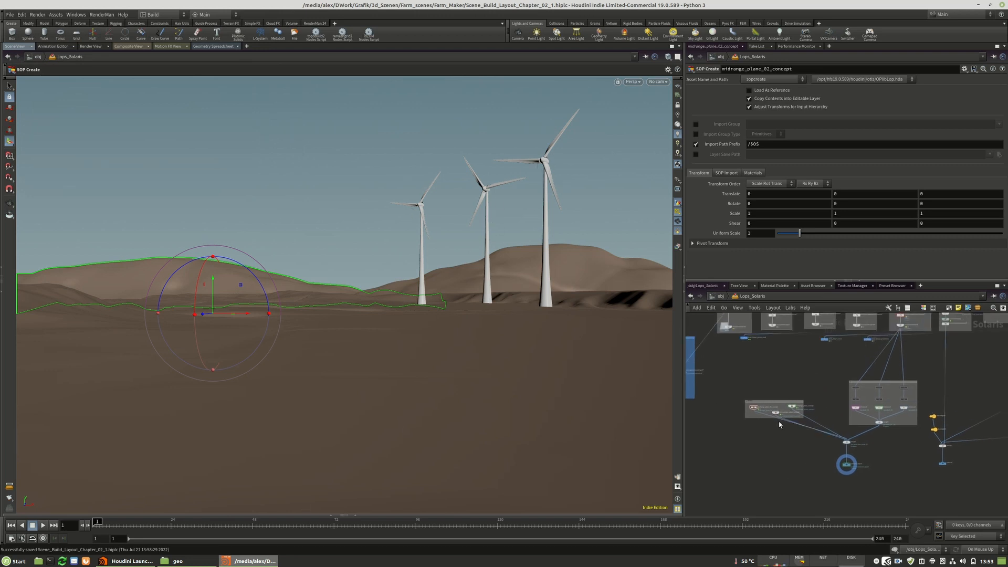
pyautogui.scroll(3, 780, 423)
pyautogui.scroll(-3, 847, 471)
pyautogui.scroll(-4, 894, 410)
pyautogui.moveTo(826, 399); pyautogui.dragTo(919, 464)
pyautogui.moveTo(919, 465); pyautogui.dragTo(903, 407, button='middle')
pyautogui.scroll(-2, 900, 402)
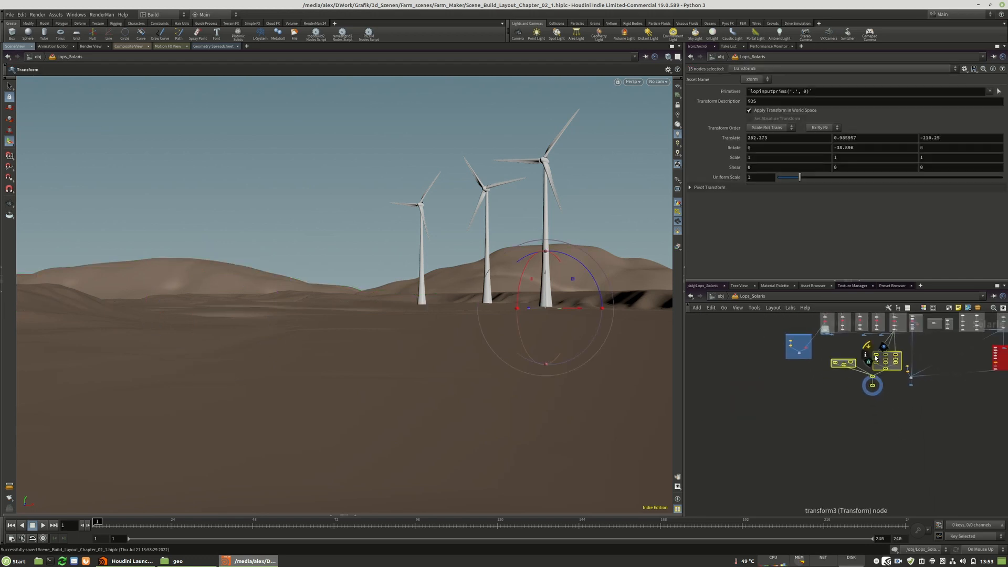
pyautogui.moveTo(875, 356); pyautogui.dragTo(836, 451)
pyautogui.click(913, 456)
# Reroute the long componentoutput9 wire with dots so it runs down beside and into the windmill box.
pyautogui.scroll(2, 874, 447)
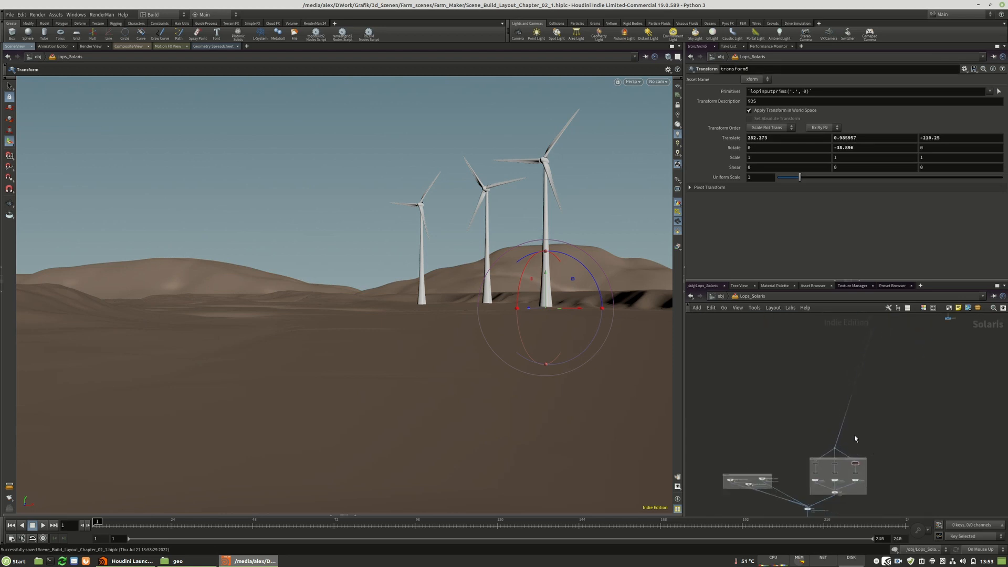
pyautogui.scroll(-4, 855, 439)
pyautogui.moveTo(845, 491); pyautogui.dragTo(841, 498)
pyautogui.moveTo(865, 500); pyautogui.dragTo(864, 371, button='middle')
pyautogui.moveTo(840, 368); pyautogui.dragTo(842, 413)
pyautogui.moveTo(864, 334); pyautogui.dragTo(830, 446, button='middle')
pyautogui.scroll(4, 827, 438)
pyautogui.moveTo(875, 495); pyautogui.dragTo(818, 408)
pyautogui.moveTo(891, 494); pyautogui.dragTo(920, 360)
pyautogui.scroll(-2, 881, 436)
pyautogui.scroll(-3, 881, 439)
pyautogui.moveTo(899, 413); pyautogui.dragTo(923, 399)
pyautogui.click(875, 449)
pyautogui.moveTo(874, 449); pyautogui.dragTo(892, 370, button='middle')
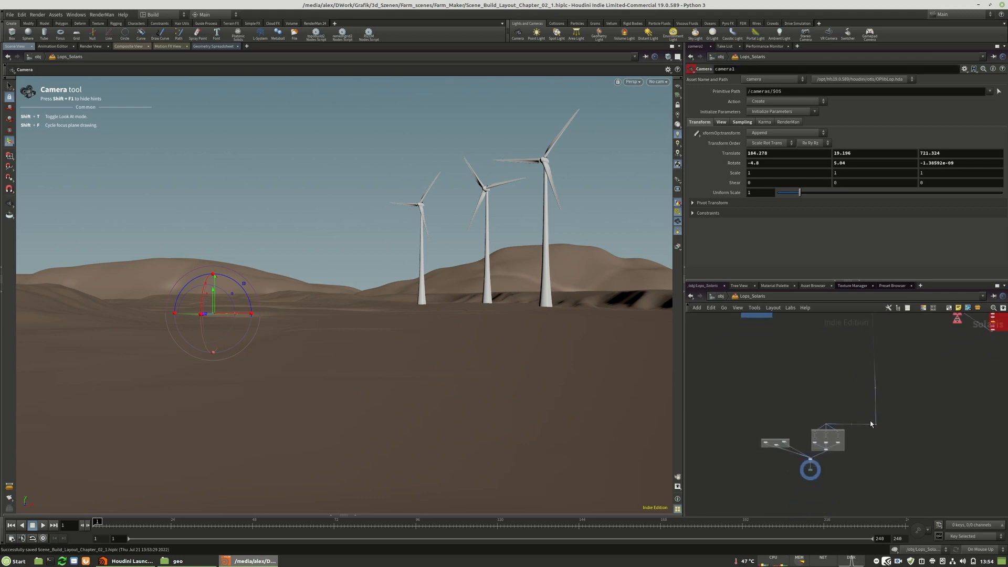
# Examine the rearranged terrain, windmill and layout nodes and the neighbouring asset networks in Lops_Solaris.
pyautogui.moveTo(870, 424); pyautogui.dragTo(907, 509, button='middle')
pyautogui.scroll(3, 768, 374)
pyautogui.moveTo(768, 375); pyautogui.dragTo(742, 327)
pyautogui.scroll(-4, 924, 449)
pyautogui.moveTo(922, 447); pyautogui.dragTo(796, 369, button='middle')
pyautogui.scroll(3, 795, 460)
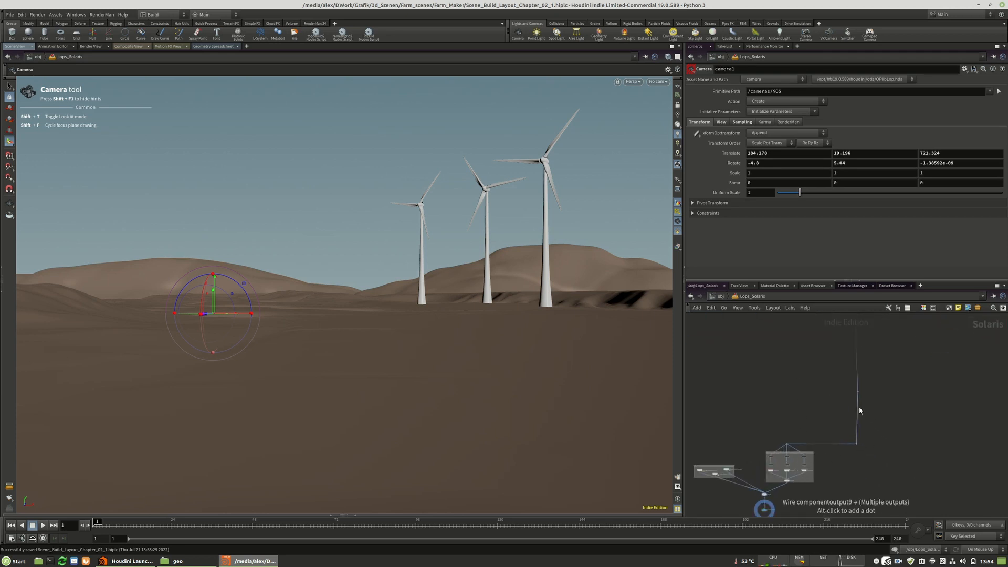
pyautogui.moveTo(815, 421); pyautogui.dragTo(840, 375, button='middle')
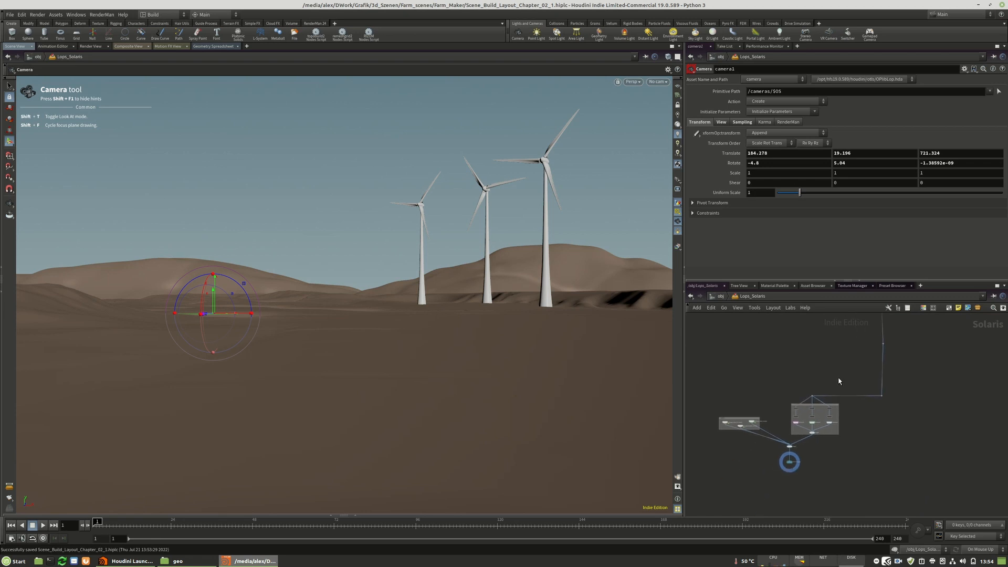
pyautogui.scroll(4, 789, 454)
pyautogui.scroll(2, 797, 481)
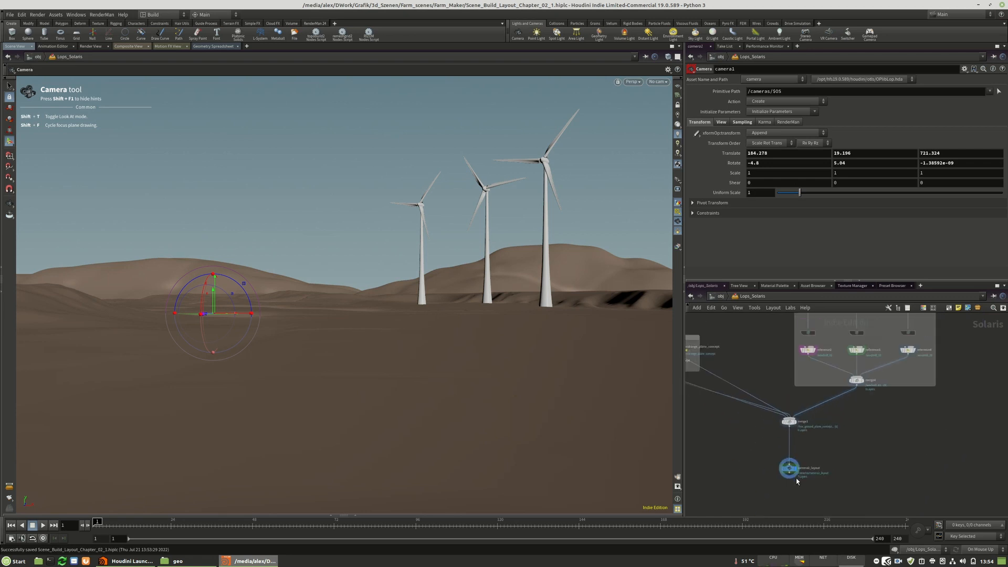
pyautogui.scroll(-5, 796, 481)
pyautogui.moveTo(789, 410); pyautogui.dragTo(804, 397)
pyautogui.scroll(3, 771, 445)
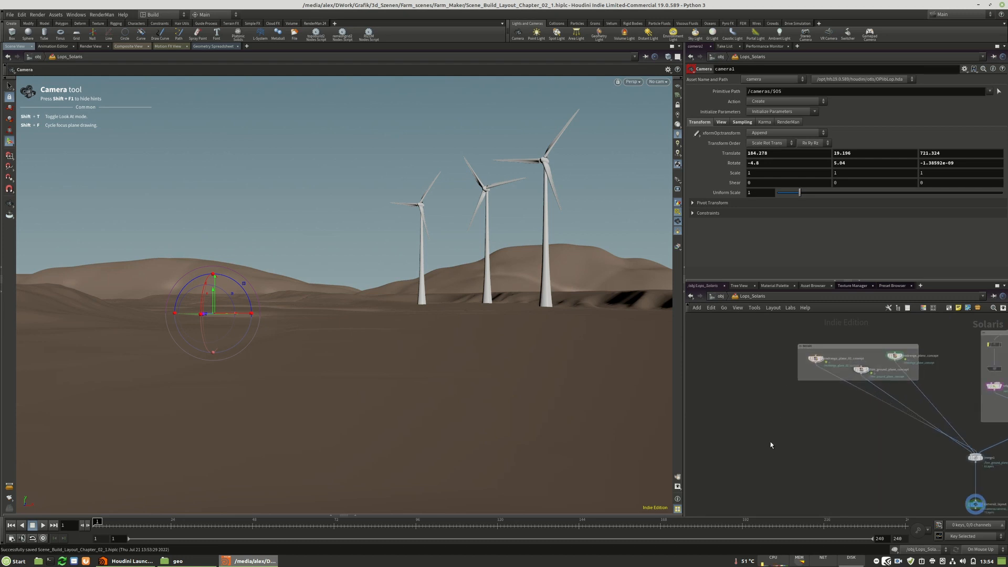
pyautogui.scroll(-4, 769, 442)
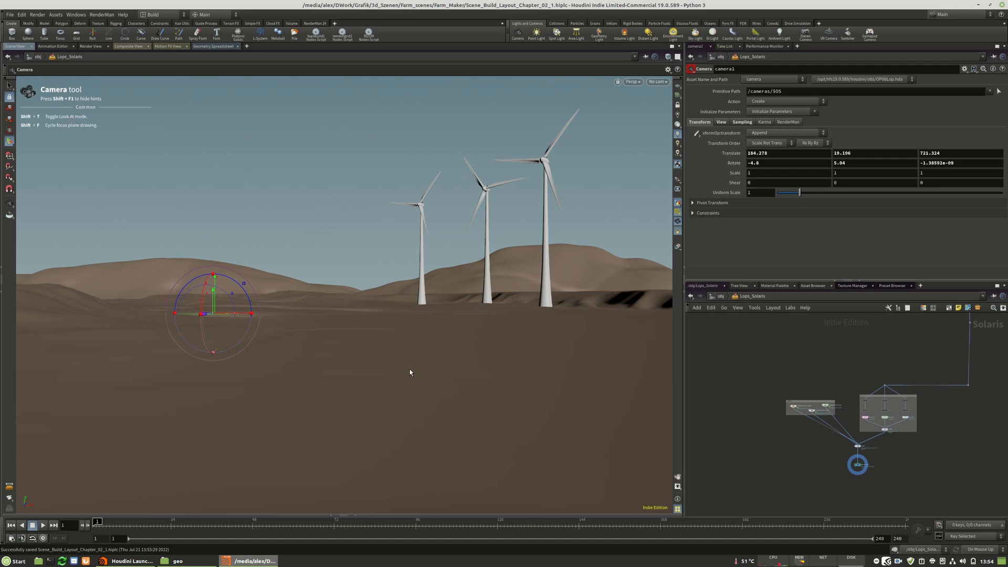
pyautogui.scroll(-7, 731, 458)
pyautogui.scroll(7, 841, 362)
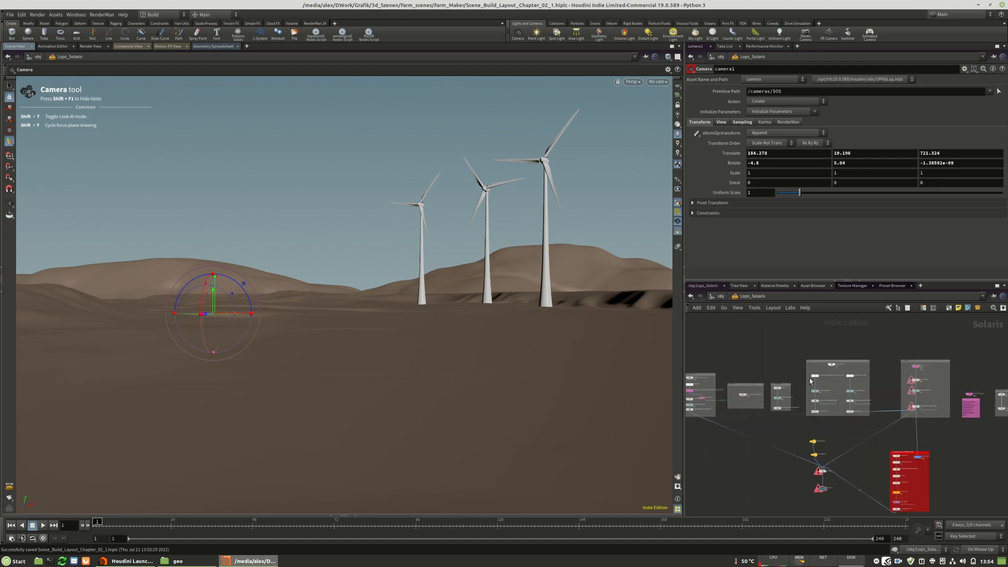
# Copy the 3m_measure_Ruler1 node from the ruler box and paste the copy beside the terrain box.
pyautogui.scroll(5, 736, 401)
pyautogui.scroll(4, 736, 401)
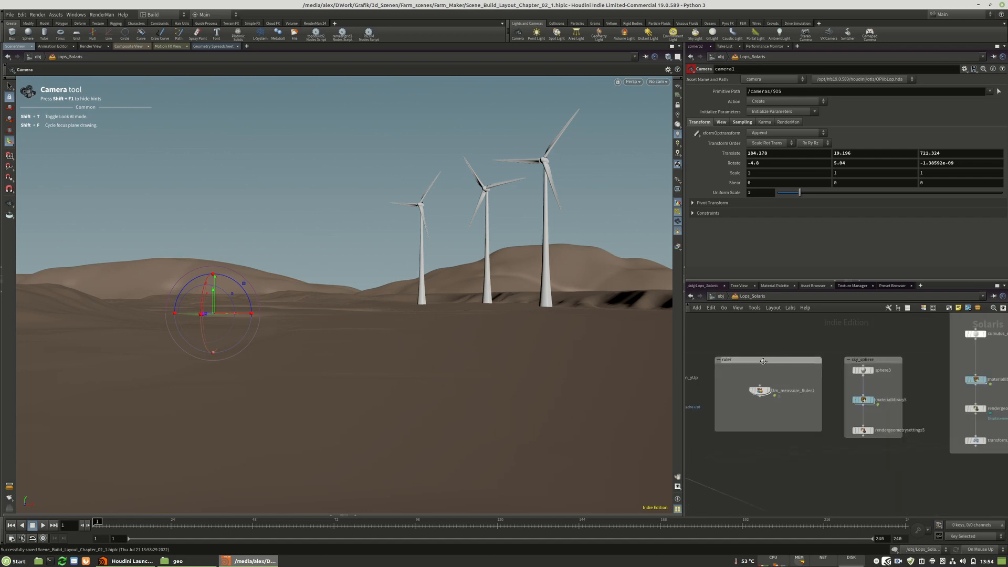
pyautogui.click(750, 401)
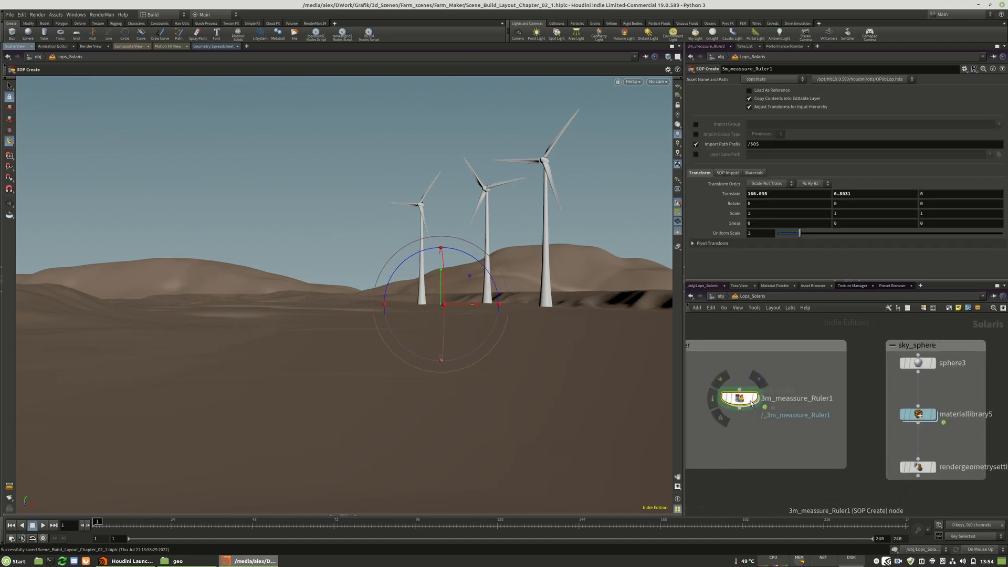
pyautogui.hotkey('ctrl', 'c')
pyautogui.scroll(-6, 750, 401)
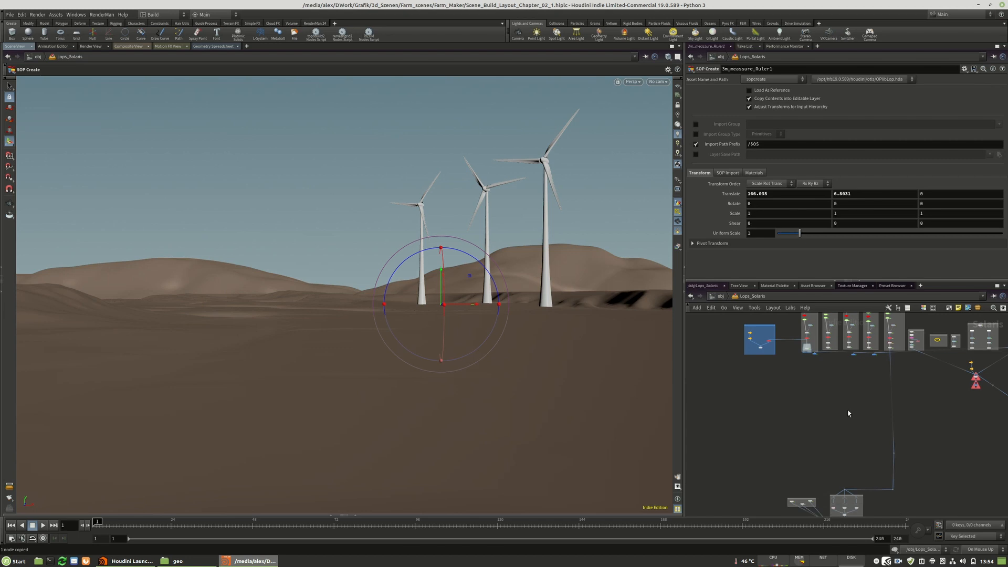
pyautogui.hotkey('ctrl', 'v')
pyautogui.scroll(6, 840, 420)
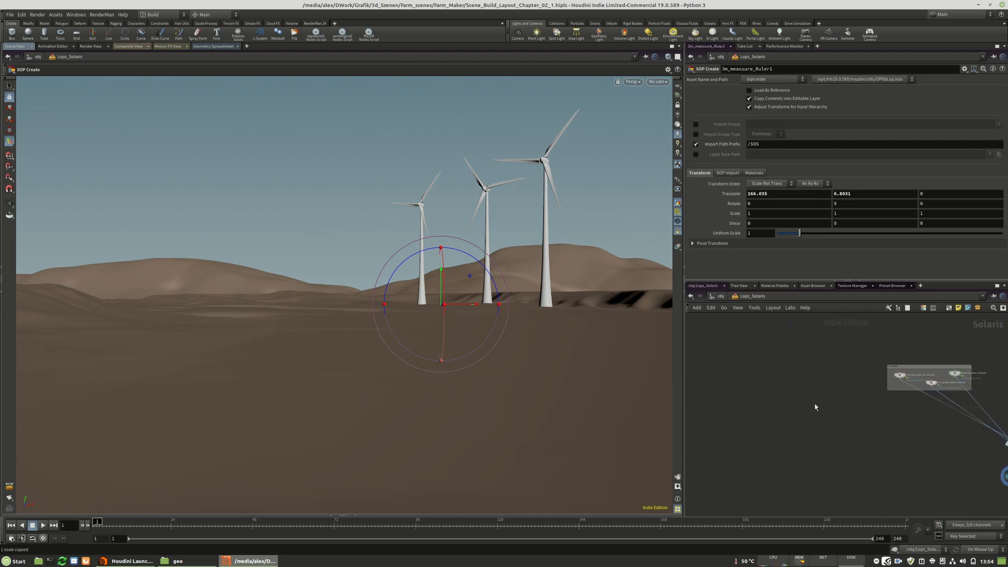
pyautogui.moveTo(846, 410); pyautogui.dragTo(752, 421, button='middle')
pyautogui.scroll(4, 724, 431)
# Rename the pasted ruler node to forest_01_left and position it in the free space beside the terrain box.
pyautogui.click(750, 416)
pyautogui.moveTo(774, 415); pyautogui.dragTo(694, 417)
pyautogui.write('orest_01')
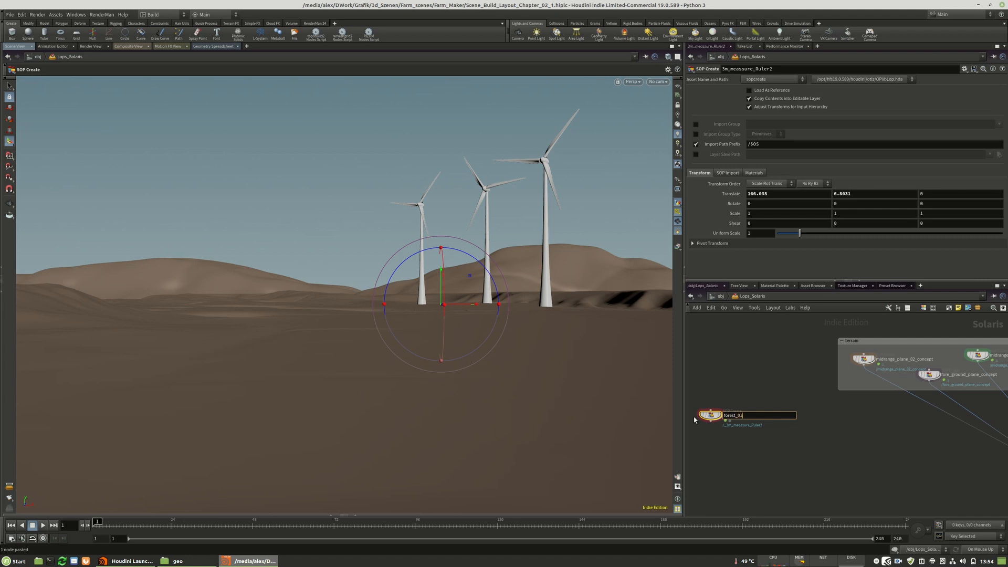
pyautogui.press('Return')
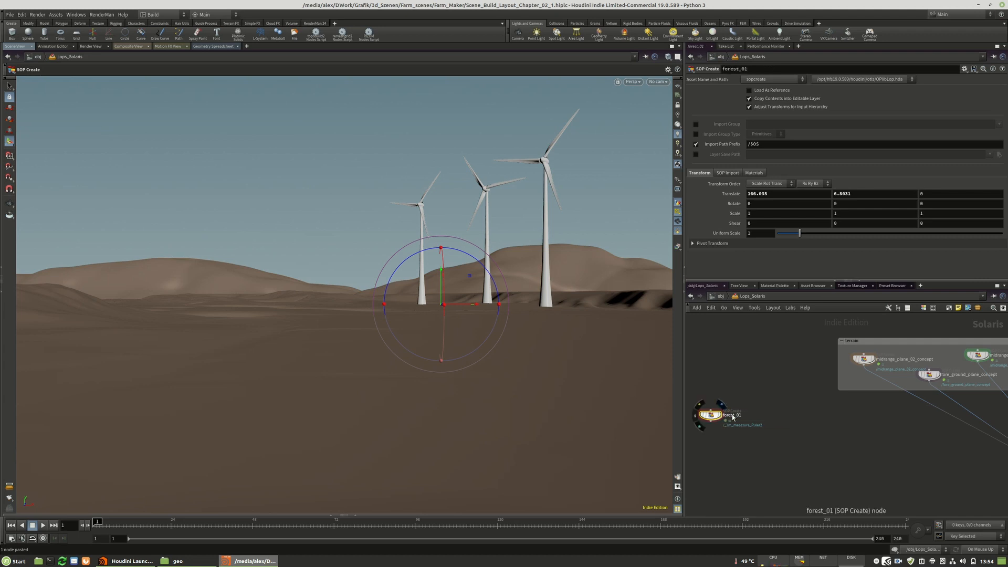
pyautogui.moveTo(706, 418); pyautogui.dragTo(714, 419)
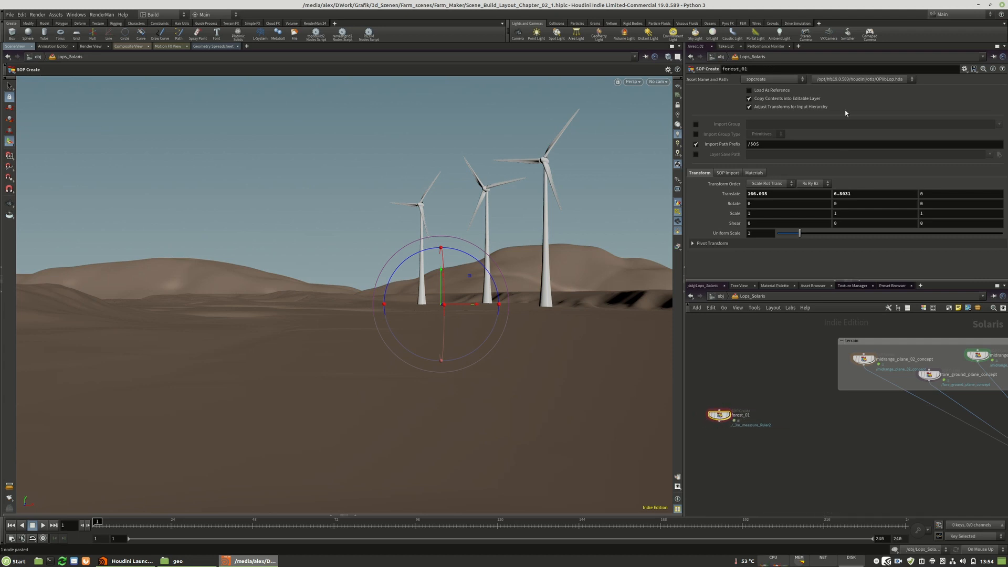
pyautogui.doubleClick(751, 415)
pyautogui.write('_back')
pyautogui.press('Return')
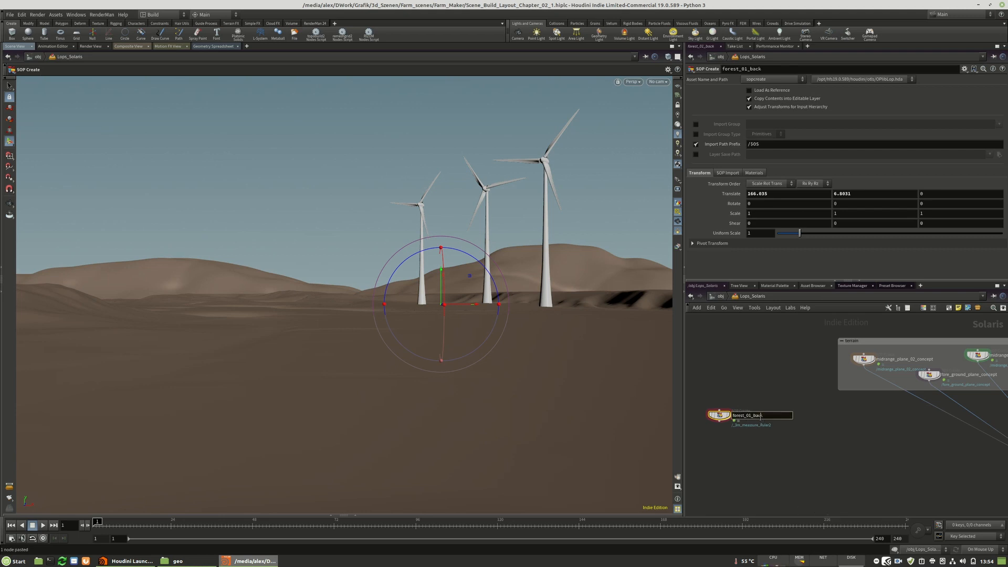
pyautogui.write('eft')
pyautogui.press('Return')
pyautogui.moveTo(720, 416); pyautogui.dragTo(727, 417)
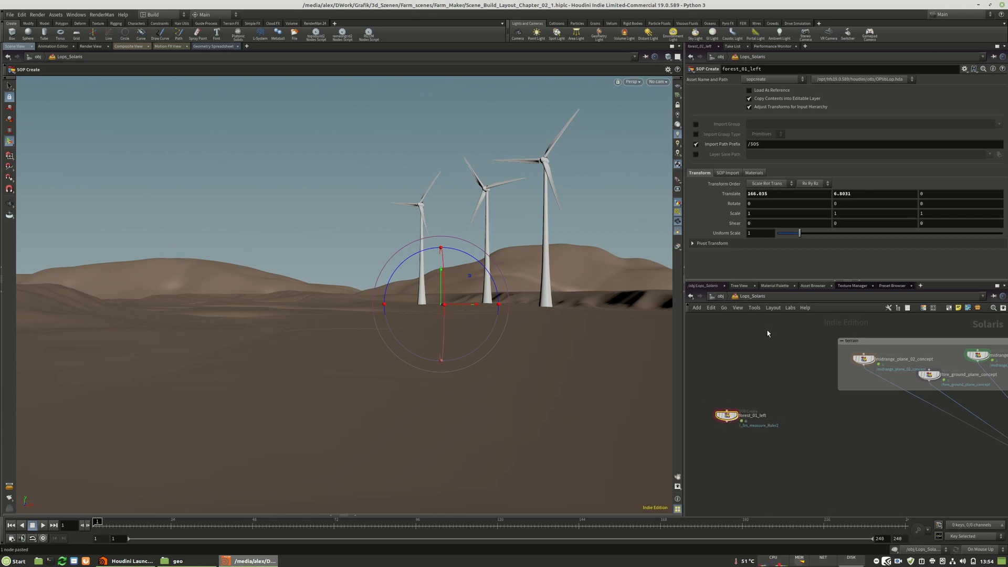
# Enter the forest_01_left geometry network, frame its box in the view, and move the sub-network input nodes away from box1.
pyautogui.doubleClick(727, 417)
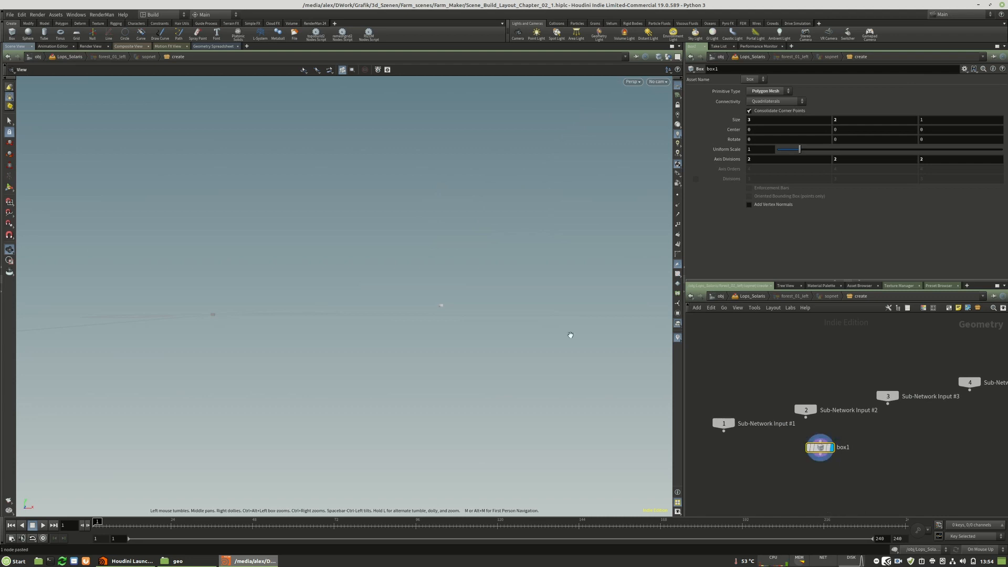
pyautogui.click(10, 187)
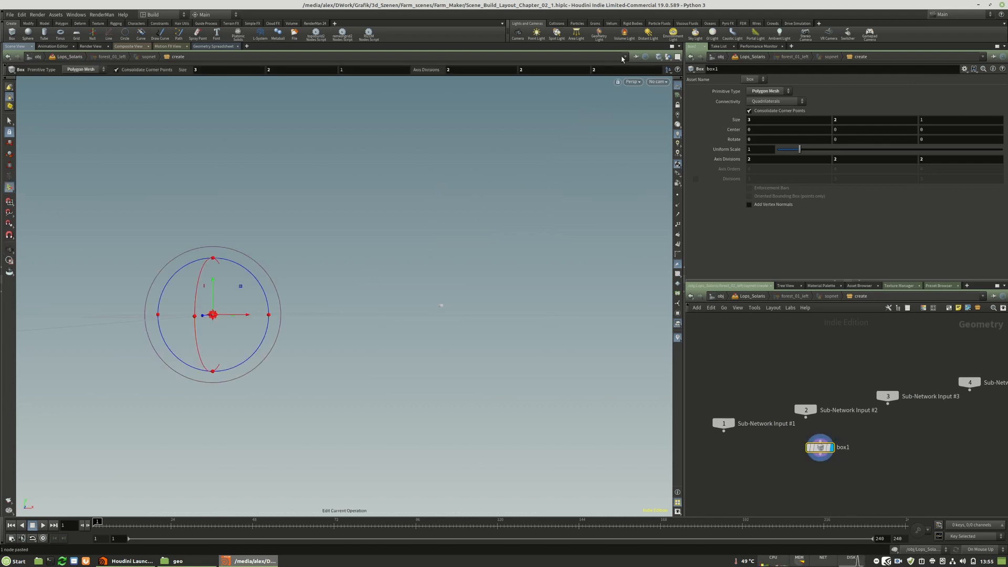
pyautogui.click(667, 57)
pyautogui.click(675, 82)
pyautogui.hotkey('space', 'g')
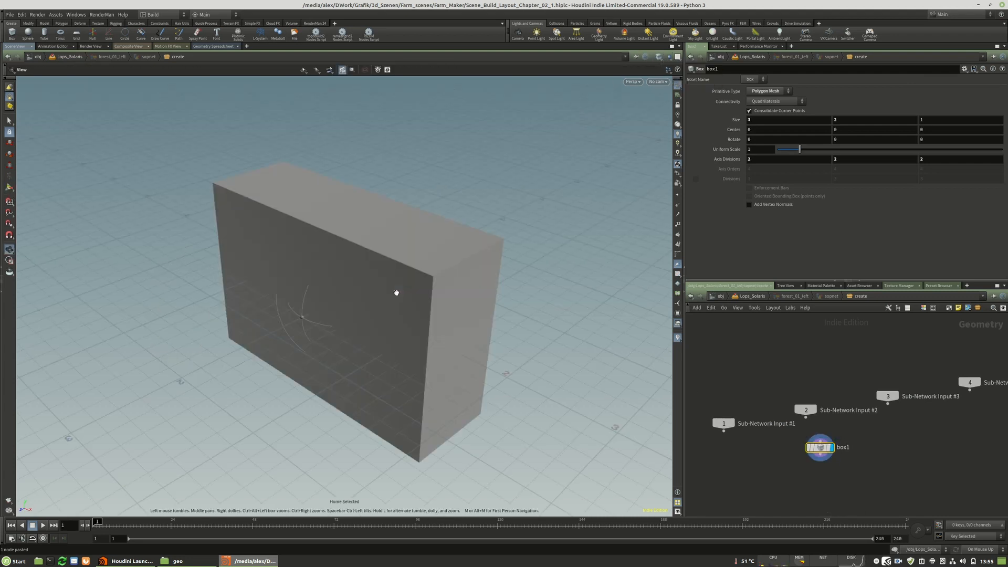
pyautogui.moveTo(806, 410); pyautogui.dragTo(806, 382)
pyautogui.moveTo(723, 423); pyautogui.dragTo(720, 396)
pyautogui.moveTo(878, 391); pyautogui.dragTo(885, 348)
pyautogui.moveTo(970, 382); pyautogui.dragTo(957, 385)
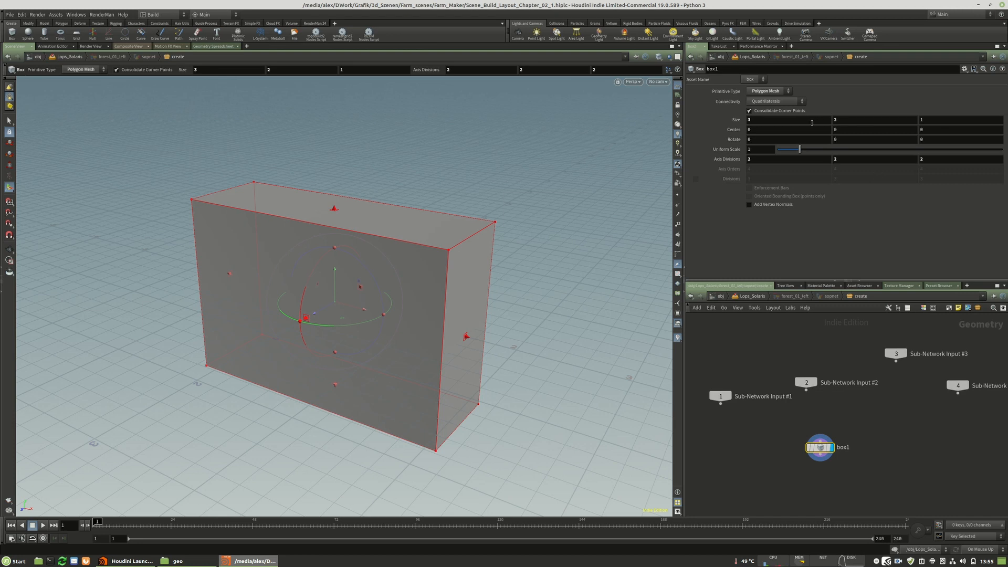
# Set the box's Y size to 40 and its Y centre to the relative reference ch("sizey")/2.
pyautogui.write('40')
pyautogui.press('Return')
pyautogui.keyDown('alt'); pyautogui.moveTo(473, 231); pyautogui.dragTo(193, 244, button='right'); pyautogui.keyUp('alt')
pyautogui.rightClick(853, 120)
pyautogui.click(873, 176)
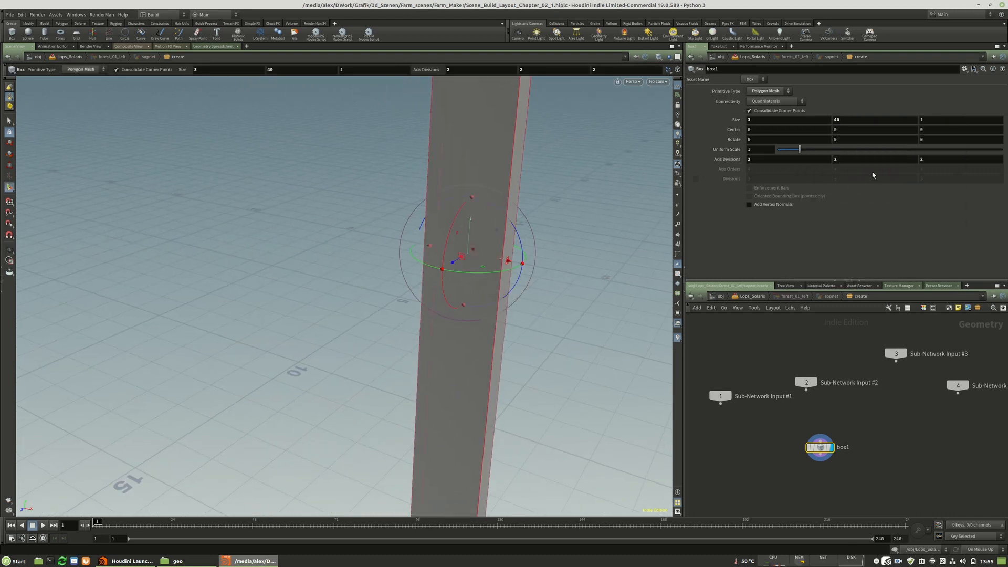
pyautogui.rightClick(867, 131)
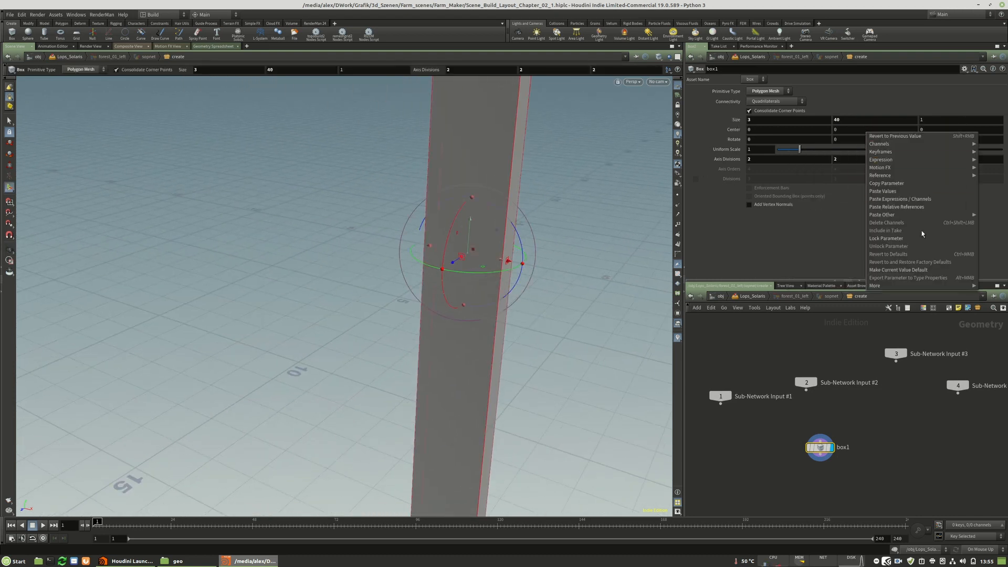
pyautogui.click(884, 209)
pyautogui.click(881, 129)
pyautogui.write('/2')
pyautogui.press('Return')
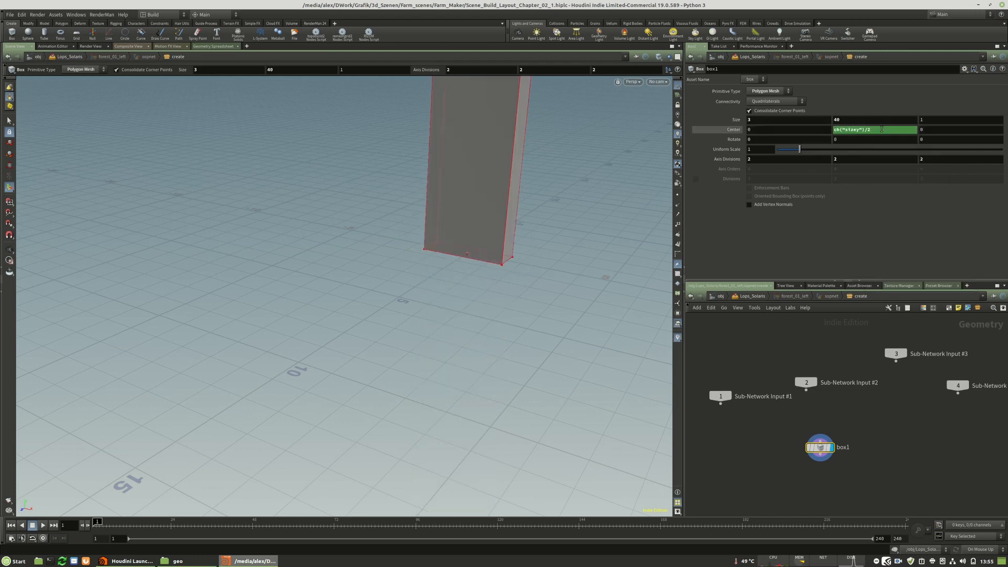
pyautogui.keyDown('alt'); pyautogui.moveTo(475, 247); pyautogui.dragTo(414, 294, button='middle'); pyautogui.keyUp('alt')
pyautogui.keyDown('alt'); pyautogui.moveTo(413, 295); pyautogui.dragTo(434, 247); pyautogui.keyUp('alt')
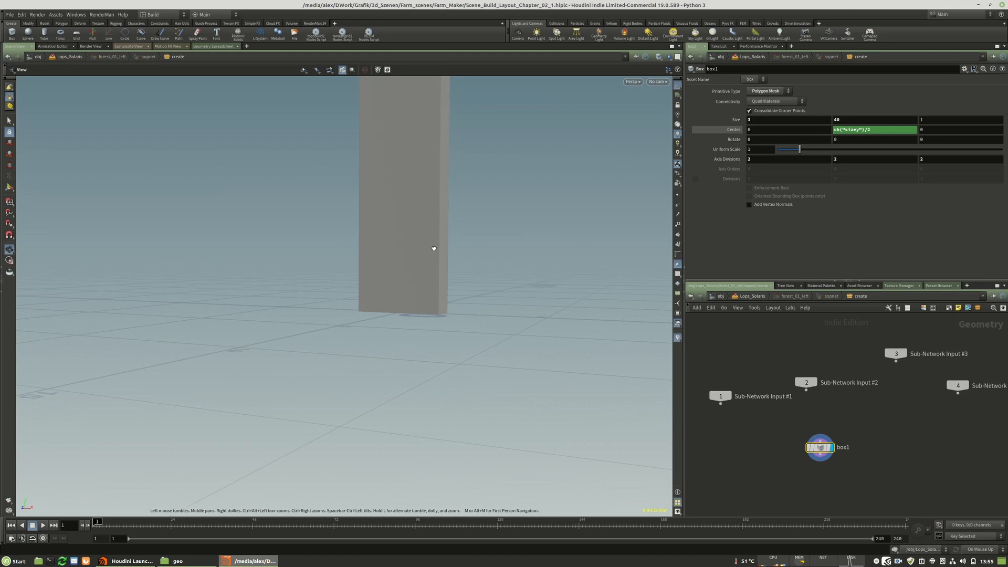
pyautogui.keyDown('alt'); pyautogui.moveTo(481, 205); pyautogui.dragTo(385, 250); pyautogui.keyUp('alt')
pyautogui.keyDown('alt'); pyautogui.moveTo(452, 261); pyautogui.dragTo(364, 244); pyautogui.keyUp('alt')
pyautogui.keyDown('alt'); pyautogui.scroll(-3, 364, 243); pyautogui.keyUp('alt')
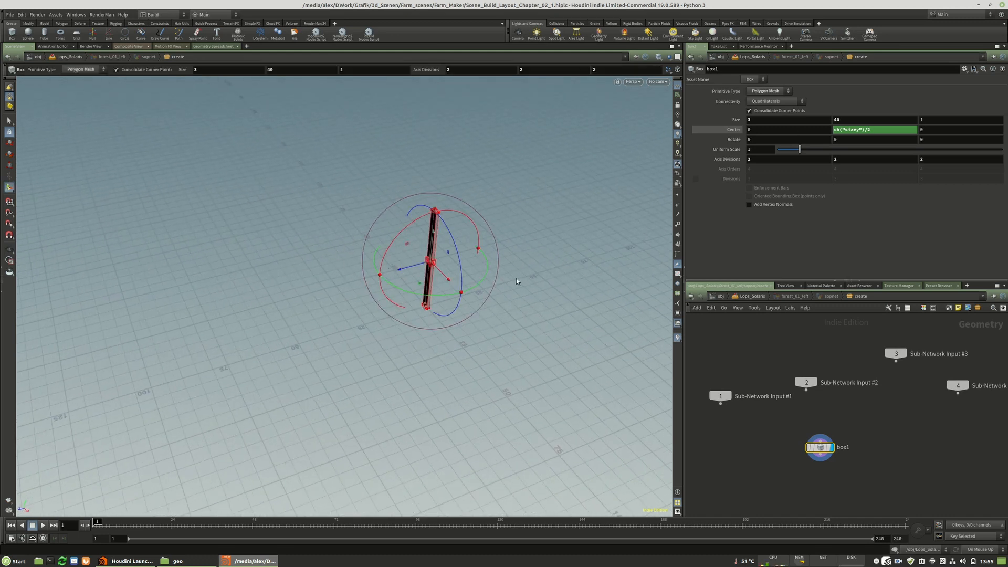
pyautogui.moveTo(433, 265); pyautogui.dragTo(320, 321)
pyautogui.moveTo(974, 128); pyautogui.dragTo(900, 137)
pyautogui.write('20')
pyautogui.press('Return')
pyautogui.moveTo(792, 128); pyautogui.dragTo(704, 133)
pyautogui.write('20')
pyautogui.press('Return')
pyautogui.write('0')
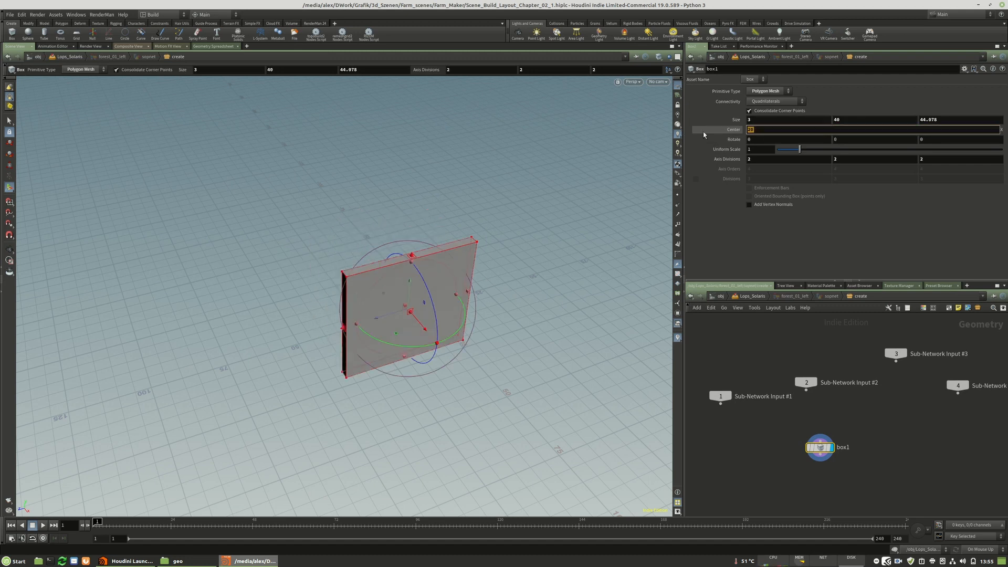
pyautogui.press('Return')
pyautogui.moveTo(940, 130); pyautogui.dragTo(892, 131)
pyautogui.write('0')
pyautogui.press('Return')
# Set the box's X and Z sizes to 20 and return to the Lops_Solaris network.
pyautogui.moveTo(766, 120); pyautogui.dragTo(731, 122)
pyautogui.write('20')
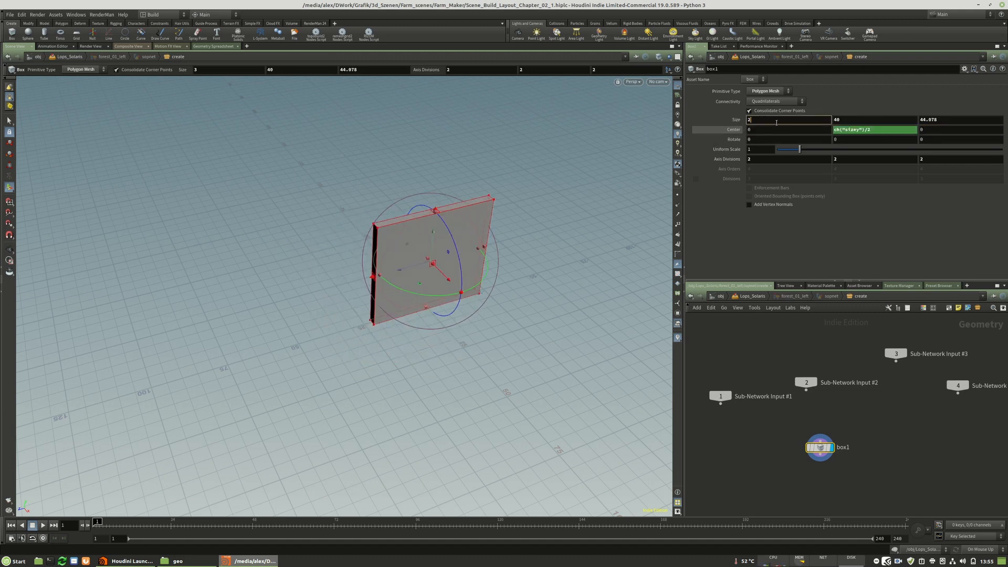
pyautogui.press('Return')
pyautogui.moveTo(936, 120); pyautogui.dragTo(898, 121)
pyautogui.write('20')
pyautogui.press('Return')
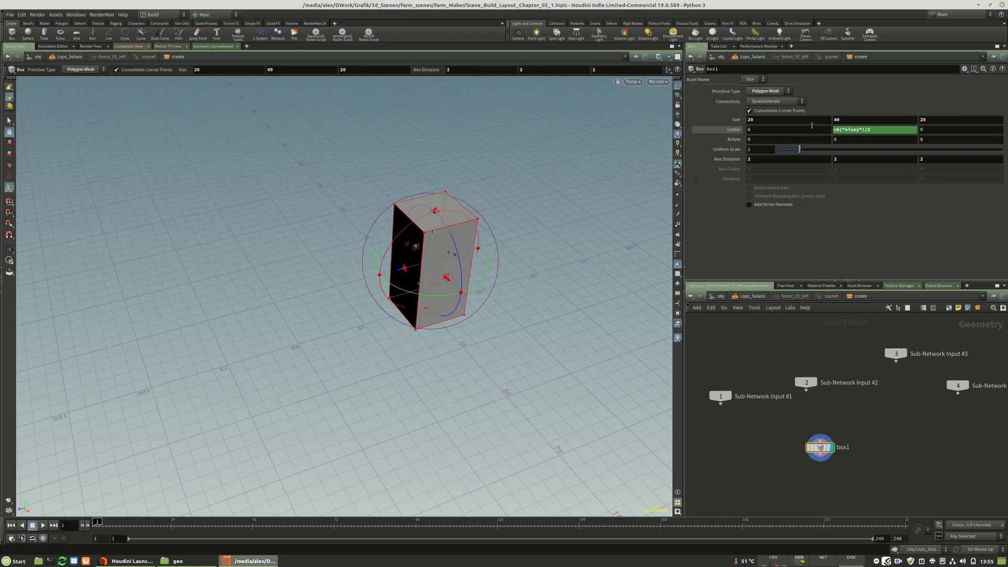
pyautogui.moveTo(883, 426); pyautogui.dragTo(868, 398, button='middle')
pyautogui.press('u')
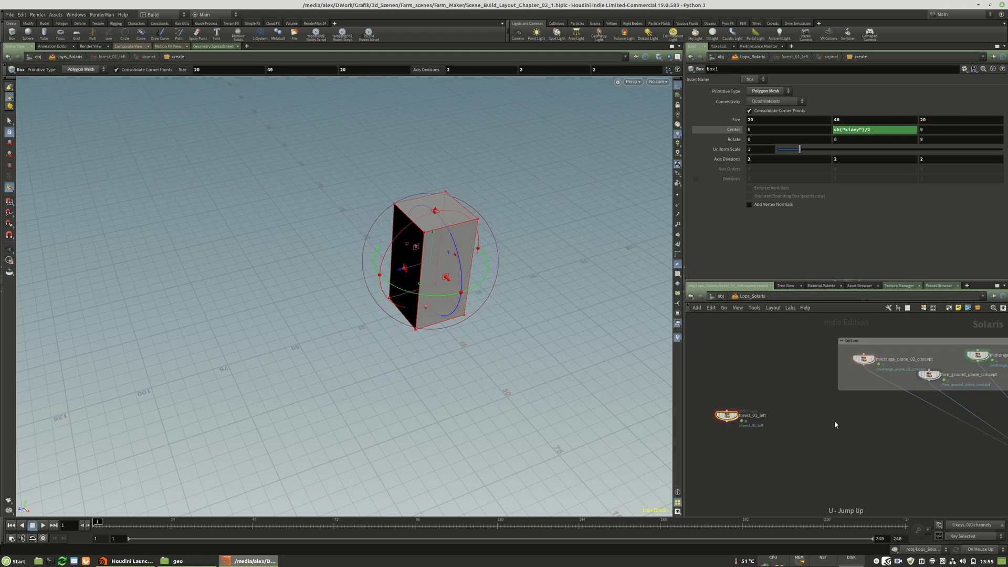
# Reposition the forest_01_left node and wire its output into the merge that collects the terrain nodes.
pyautogui.moveTo(727, 417); pyautogui.dragTo(758, 415)
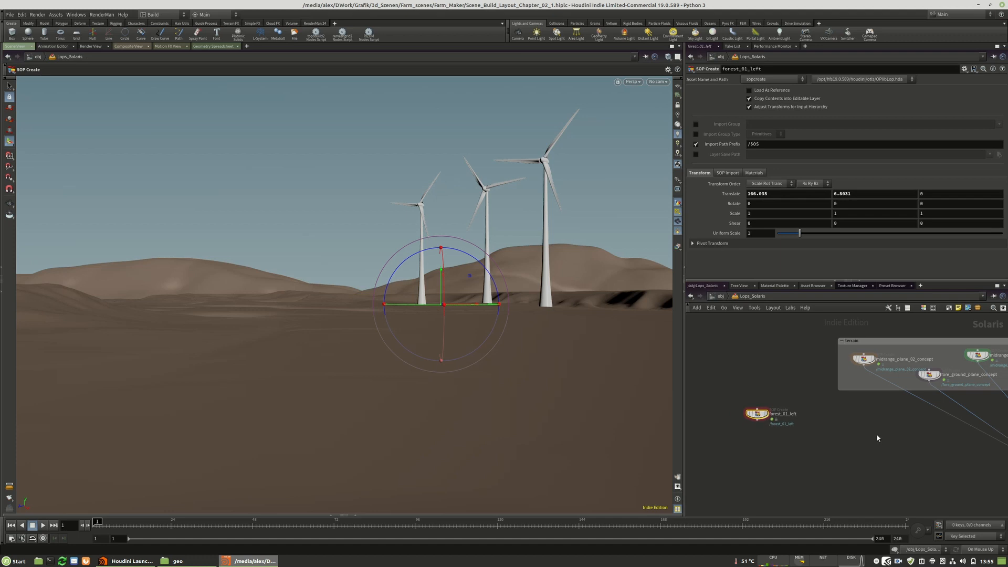
pyautogui.moveTo(876, 435); pyautogui.dragTo(820, 386, button='middle')
pyautogui.click(700, 372)
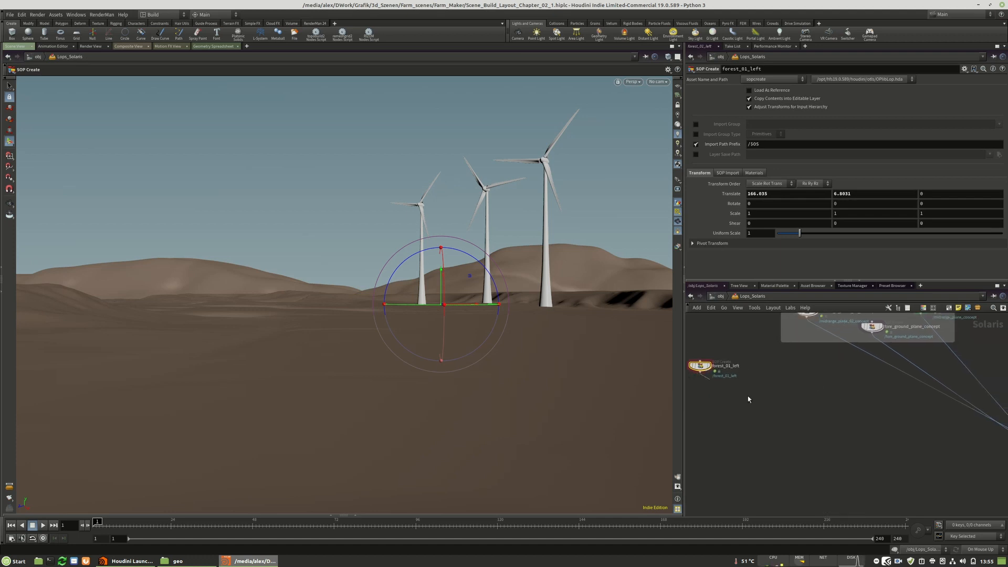
pyautogui.moveTo(924, 456); pyautogui.dragTo(745, 392, button='middle')
pyautogui.click(861, 395)
pyautogui.moveTo(816, 398); pyautogui.dragTo(990, 461, button='middle')
pyautogui.moveTo(716, 368); pyautogui.dragTo(730, 370)
# Add a Color node below box1 inside the forest_01_left geometry network.
pyautogui.doubleClick(730, 370)
pyautogui.press('Tab')
pyautogui.write('col')
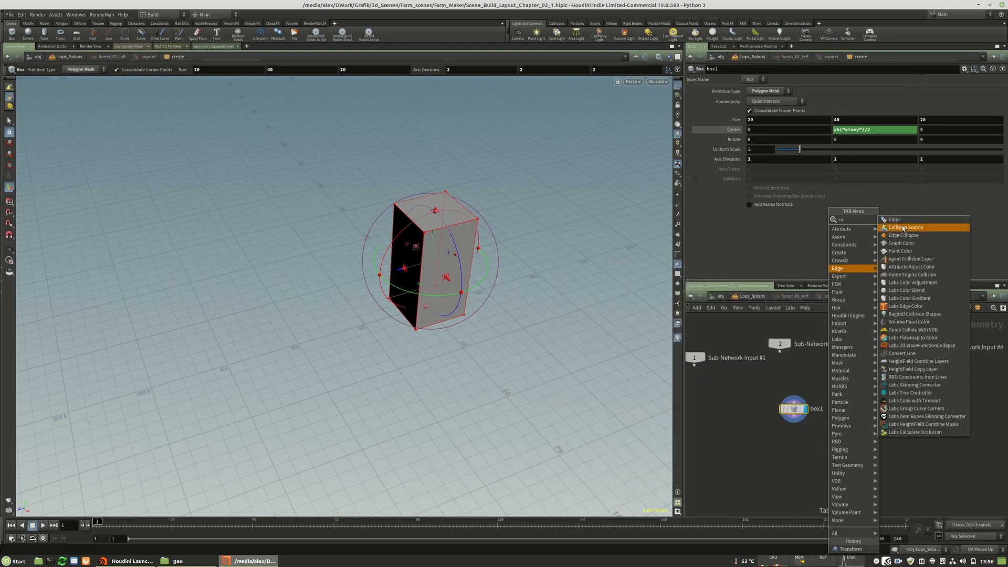
pyautogui.click(894, 220)
pyautogui.click(794, 453)
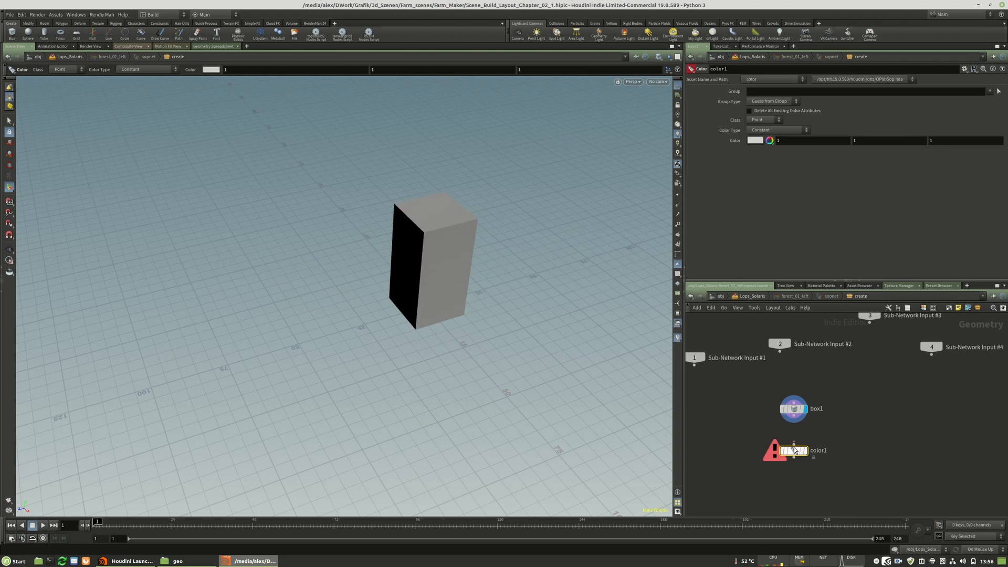
# Connect and display the Color node with green 0.214722, 0.453, 0.214722, and return to Lops_Solaris.
pyautogui.click(755, 141)
pyautogui.click(779, 105)
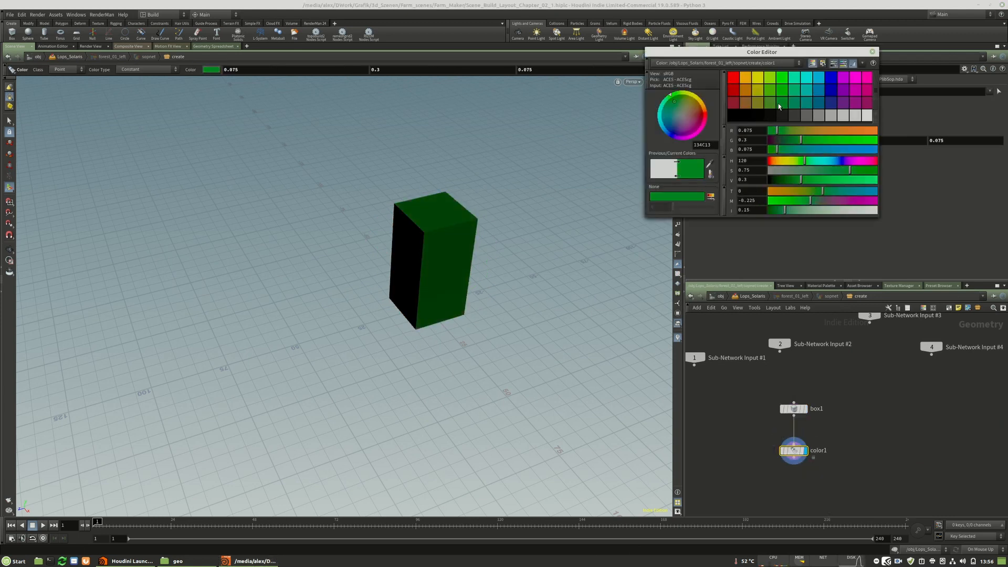
pyautogui.click(805, 172)
pyautogui.click(826, 169)
pyautogui.moveTo(805, 180); pyautogui.dragTo(822, 179)
pyautogui.click(872, 53)
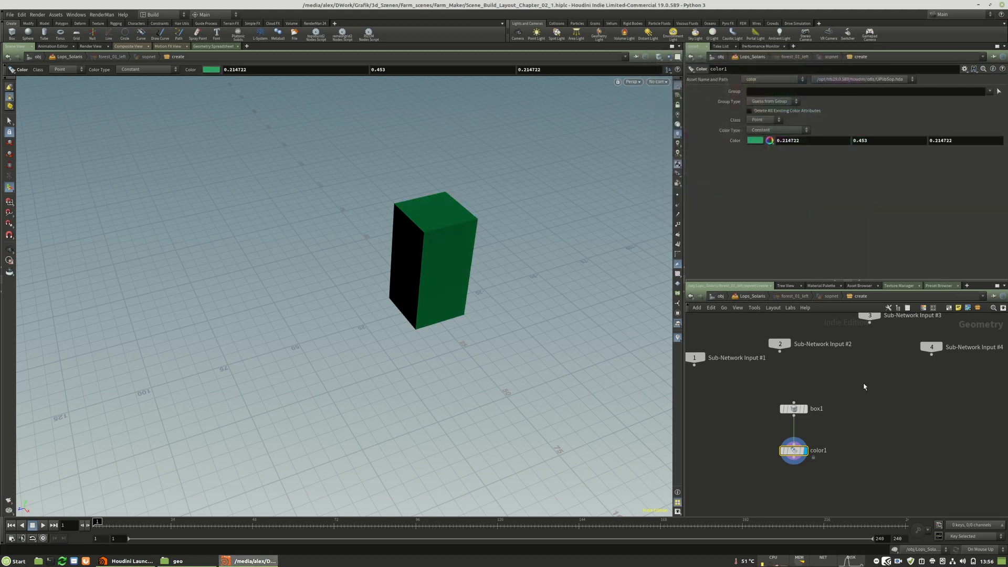
pyautogui.press('u')
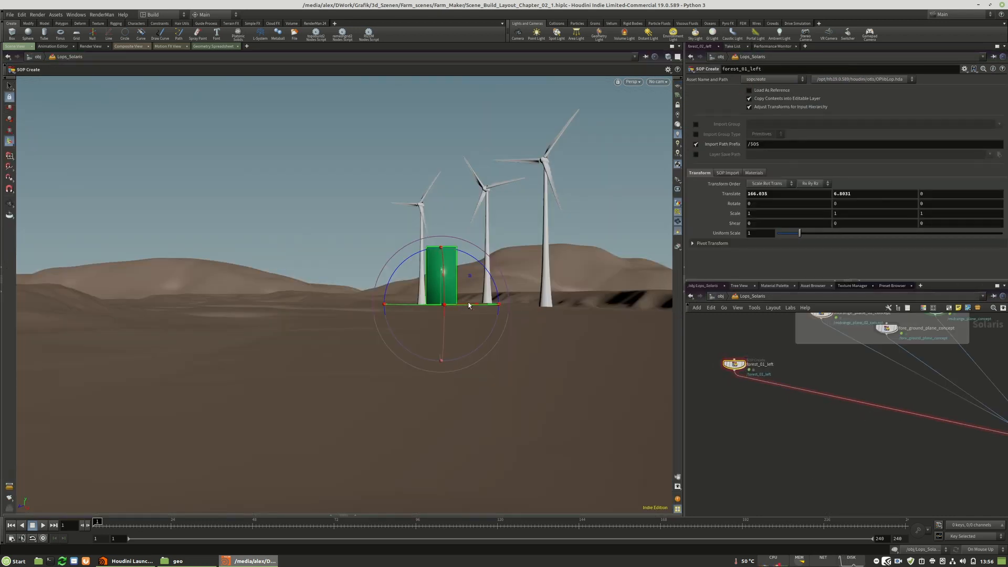
# Move the green forest block across the terrain to about X -13 and Z 280.
pyautogui.press('Escape')
pyautogui.moveTo(468, 304); pyautogui.dragTo(409, 385)
pyautogui.press('Return')
pyautogui.press('Escape')
pyautogui.scroll(5, 398, 372)
pyautogui.press('Return')
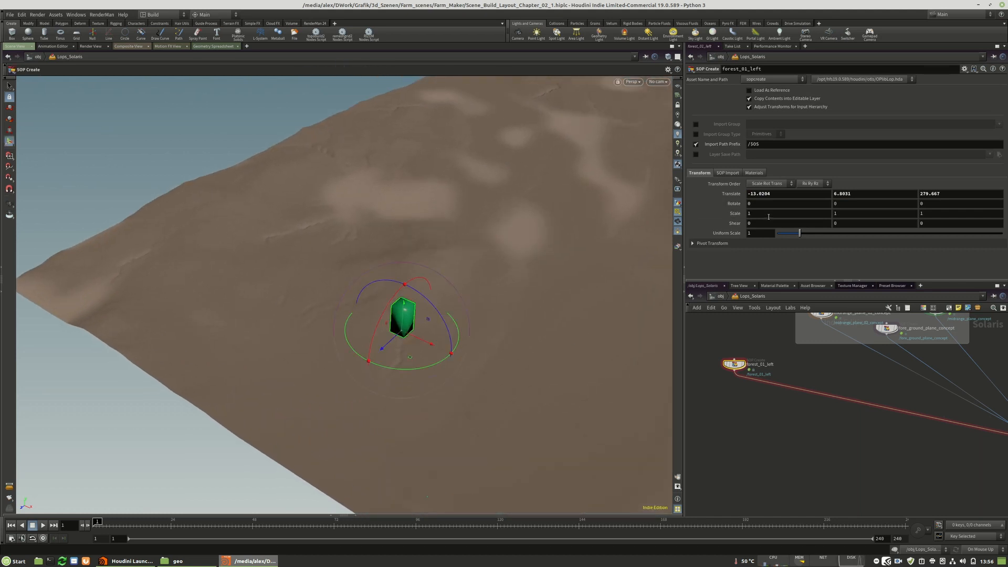
pyautogui.click(768, 216)
pyautogui.write('10')
pyautogui.press('Return')
pyautogui.moveTo(767, 214); pyautogui.dragTo(720, 221)
pyautogui.write('20')
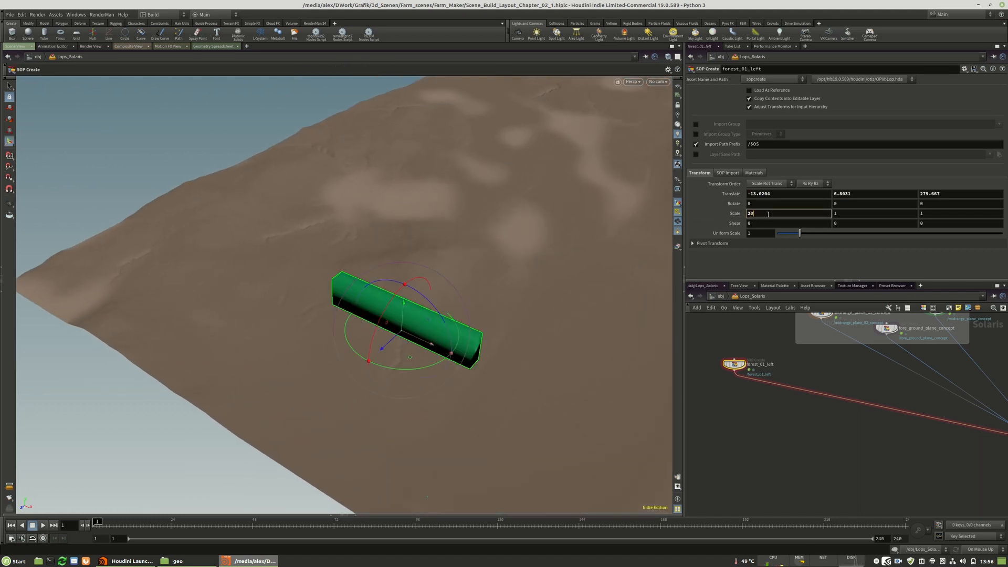
pyautogui.press('Return')
pyautogui.doubleClick(758, 214)
pyautogui.write('1')
pyautogui.press('Return')
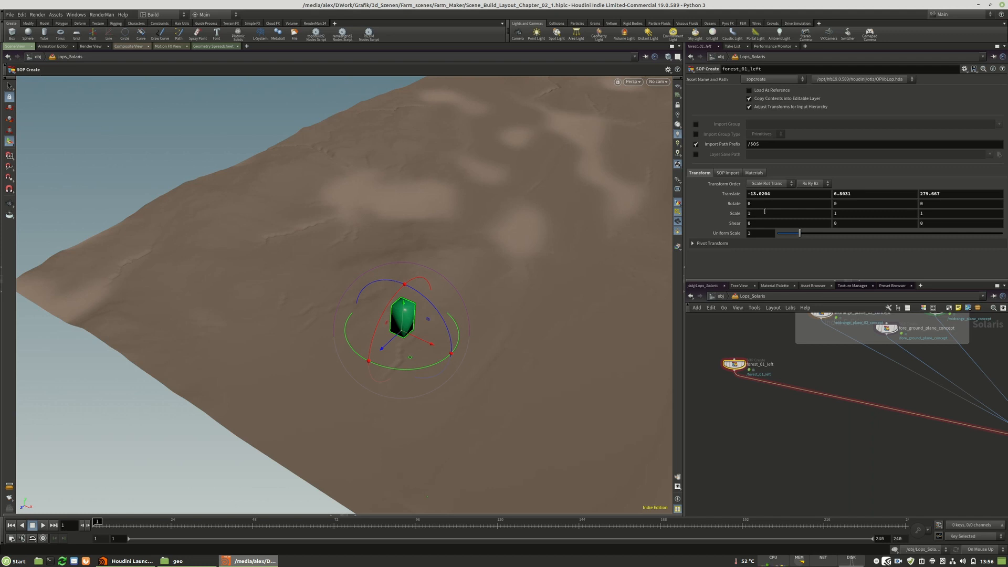
# Set the scale of forest_01_left to 2 along X and 10 along Z.
pyautogui.write('2')
pyautogui.press('Return')
pyautogui.click(935, 212)
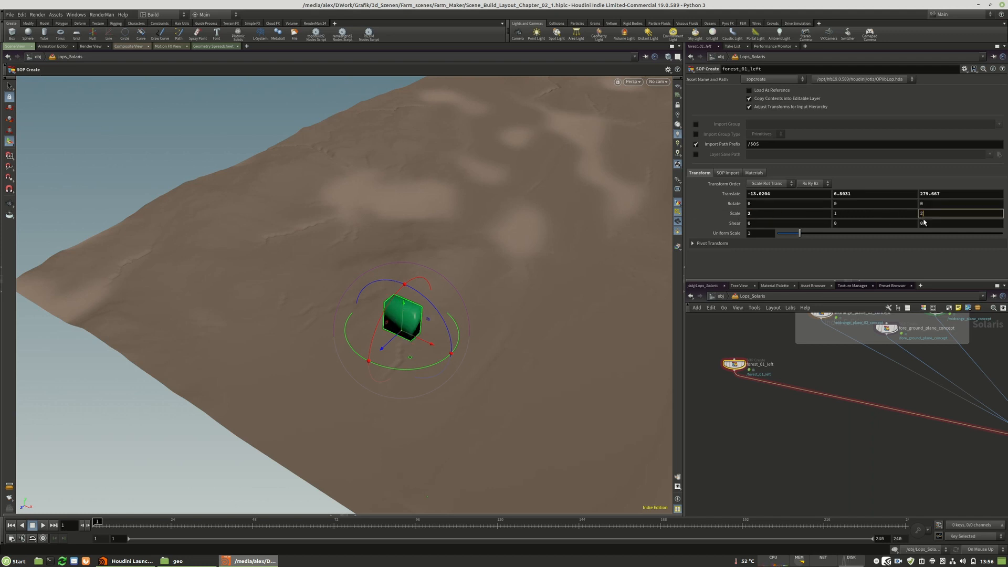
pyautogui.write('2')
pyautogui.press('Return')
pyautogui.click(937, 213)
pyautogui.write('5')
pyautogui.press('Return')
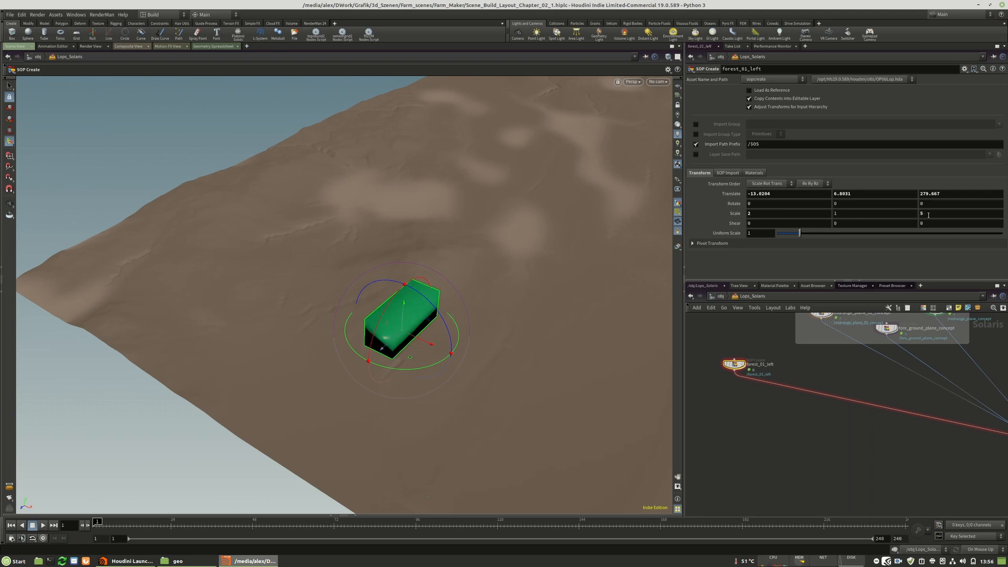
pyautogui.click(935, 213)
pyautogui.write('10')
pyautogui.press('Return')
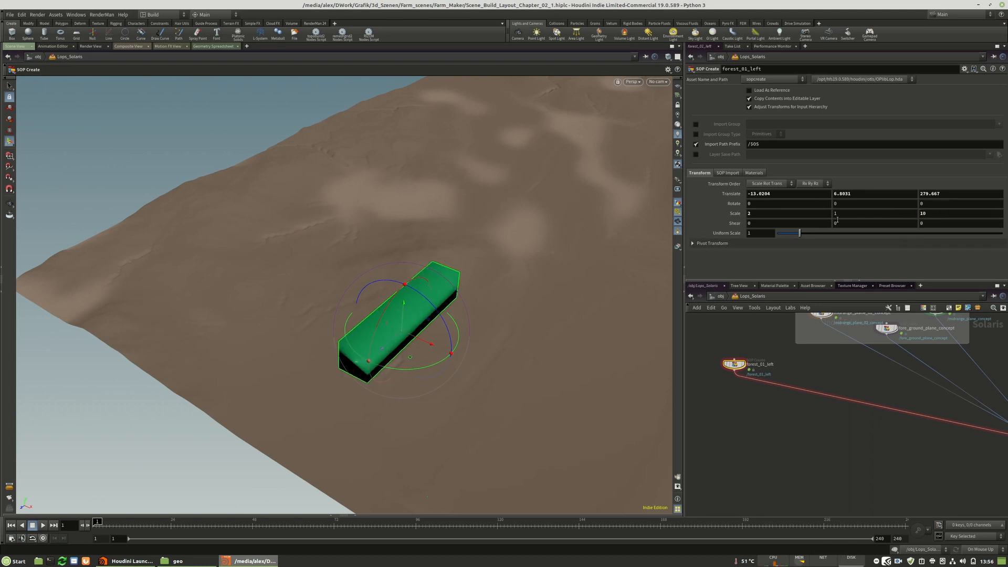
# Sink the green forest block into the terrain at about Y -4 and Z 249, tilting it about 1.9 degrees around X.
pyautogui.moveTo(384, 345); pyautogui.dragTo(417, 324)
pyautogui.press('Return')
pyautogui.moveTo(387, 360); pyautogui.dragTo(430, 355)
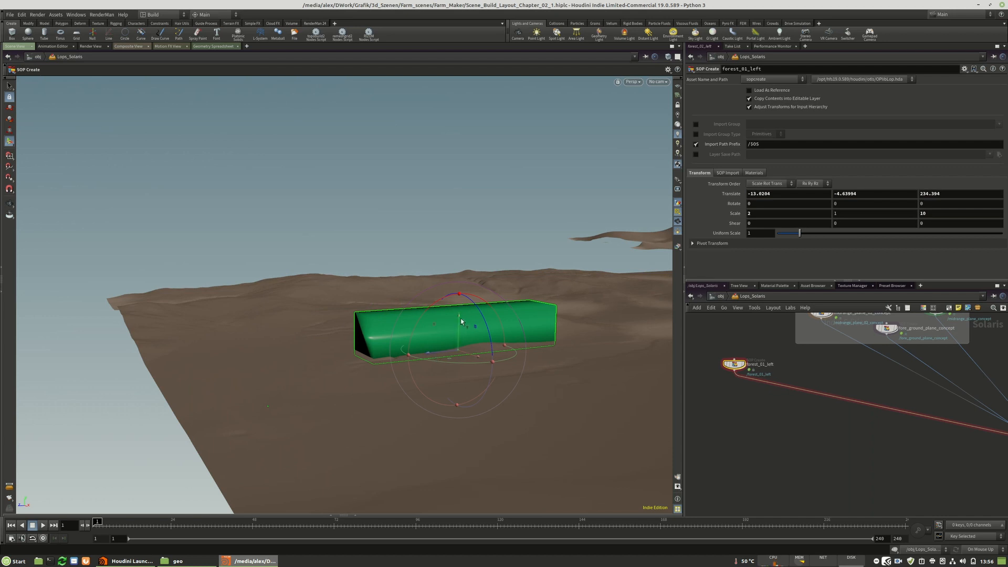
pyautogui.moveTo(459, 314)
pyautogui.mouseDown()
pyautogui.moveTo(456, 297)
pyautogui.moveTo(434, 299)
pyautogui.moveTo(458, 314)
pyautogui.mouseUp()
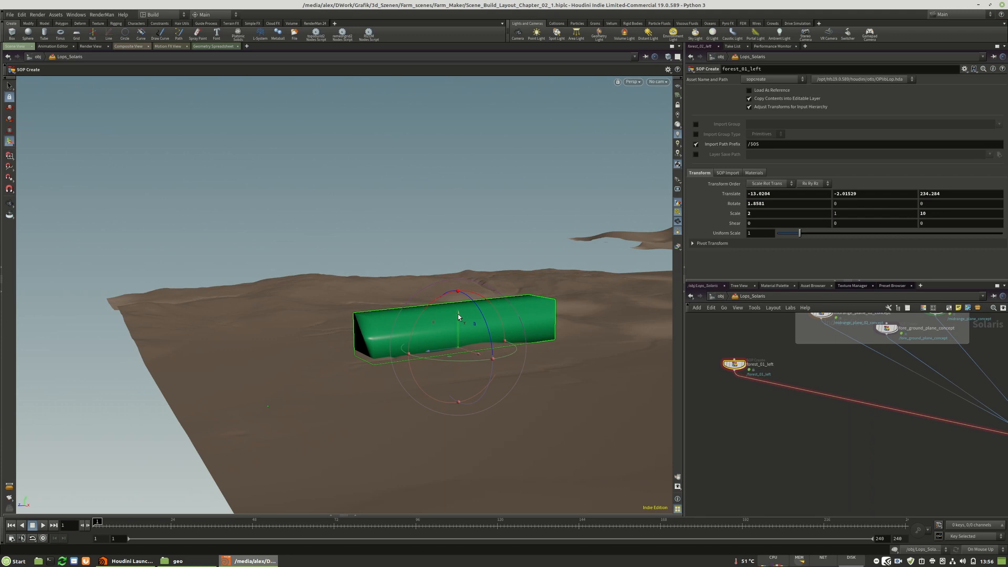
pyautogui.moveTo(432, 351); pyautogui.dragTo(419, 358)
pyautogui.moveTo(424, 300); pyautogui.dragTo(448, 321)
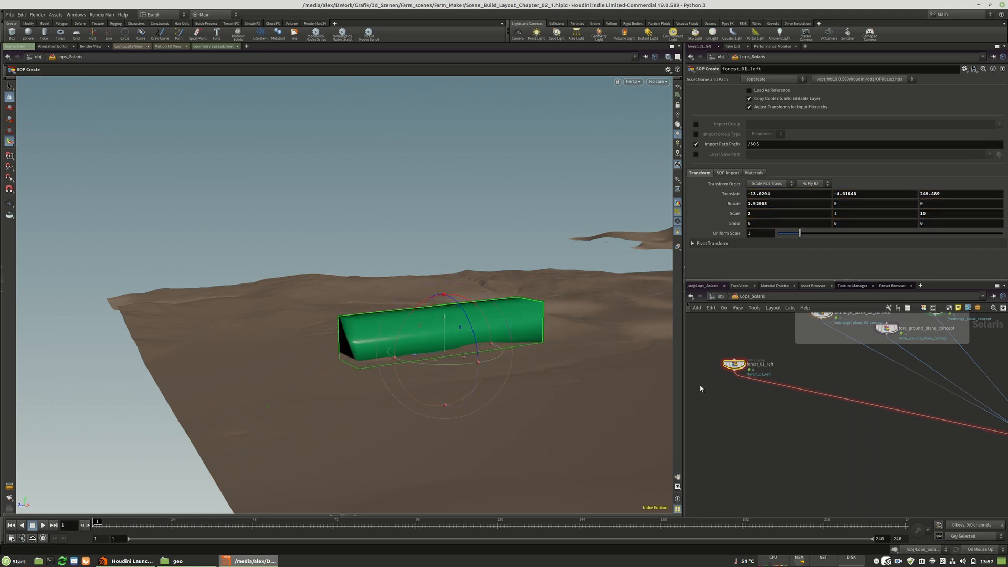
# Check the forest block's placement by looking through camera2_layout.
pyautogui.scroll(-3, 735, 355)
pyautogui.moveTo(937, 456); pyautogui.dragTo(852, 416, button='middle')
pyautogui.scroll(4, 852, 416)
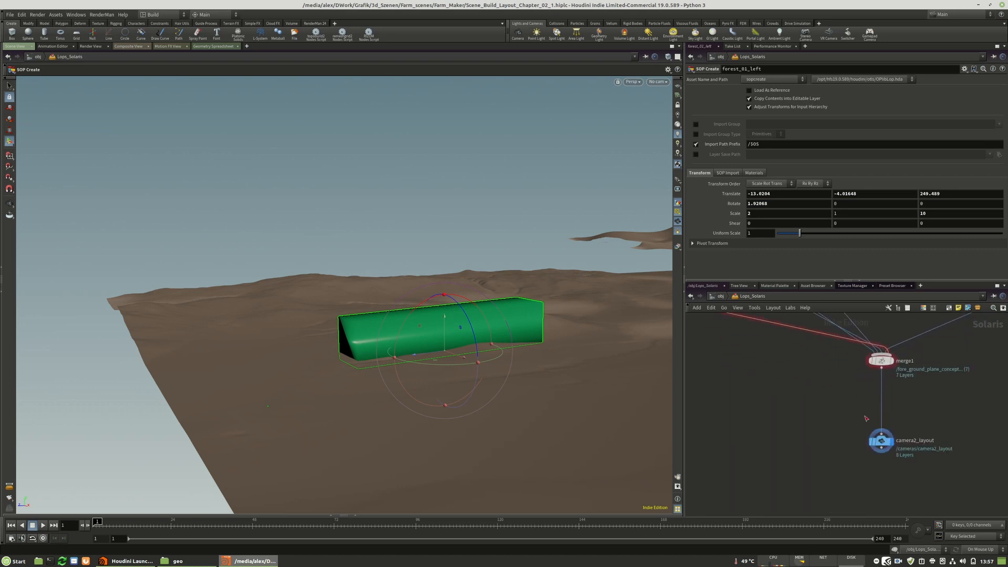
pyautogui.click(657, 82)
pyautogui.click(657, 91)
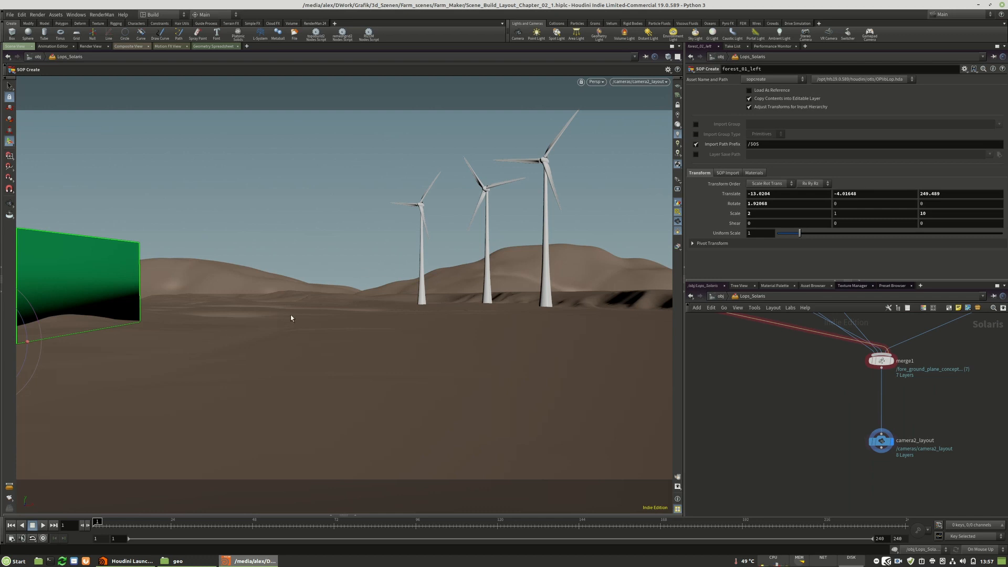
# Slide the forest_01_left block sideways toward the windmills to about X 5.7.
pyautogui.scroll(-3, 764, 379)
pyautogui.moveTo(765, 378); pyautogui.dragTo(895, 473, button='middle')
pyautogui.scroll(3, 723, 405)
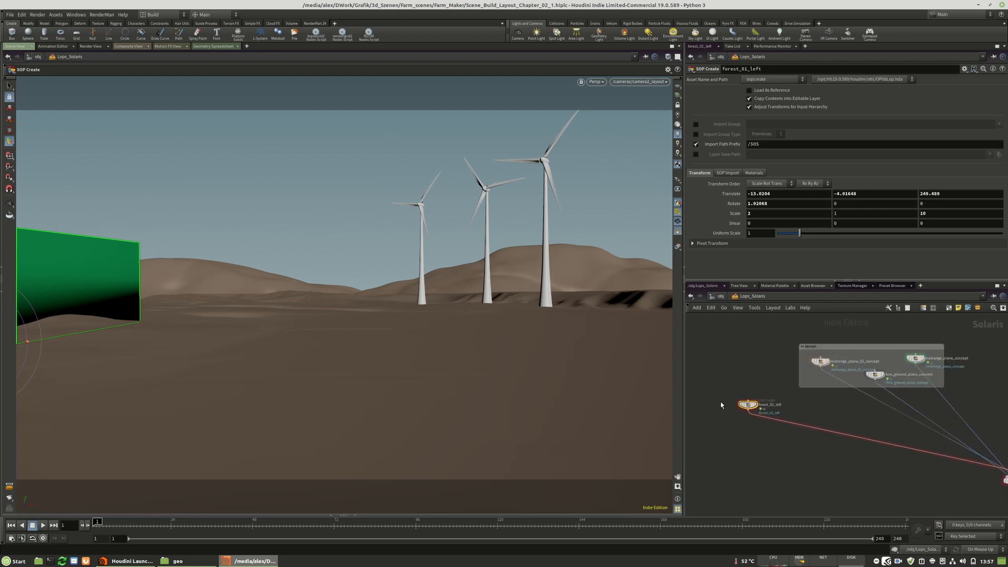
pyautogui.moveTo(761, 406); pyautogui.dragTo(769, 410)
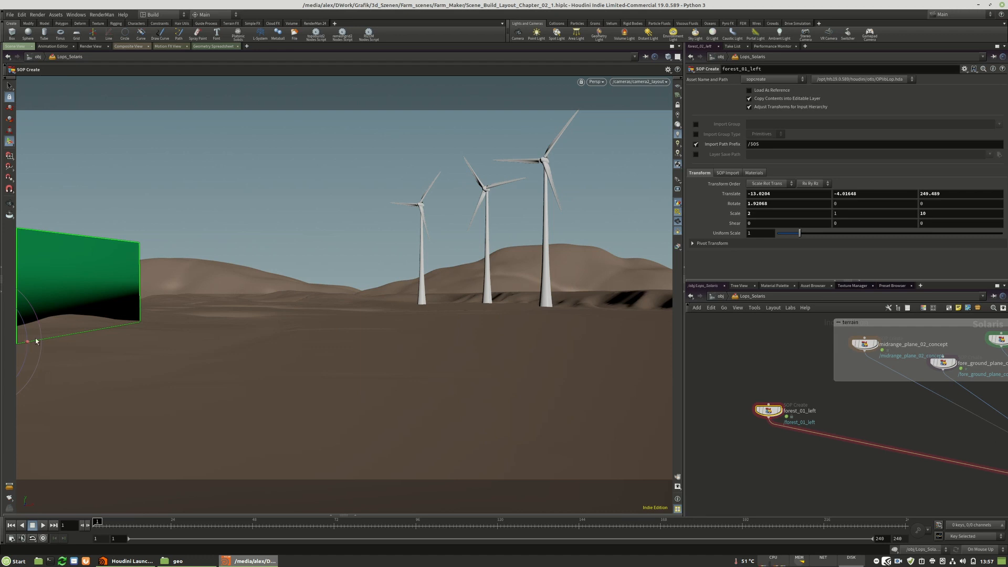
pyautogui.keyDown('alt'); pyautogui.moveTo(384, 314); pyautogui.dragTo(181, 311, button='right'); pyautogui.keyUp('alt')
pyautogui.keyDown('alt'); pyautogui.moveTo(182, 311); pyautogui.dragTo(243, 293, button='middle'); pyautogui.keyUp('alt')
pyautogui.keyDown('alt'); pyautogui.moveTo(243, 292); pyautogui.dragTo(272, 303); pyautogui.keyUp('alt')
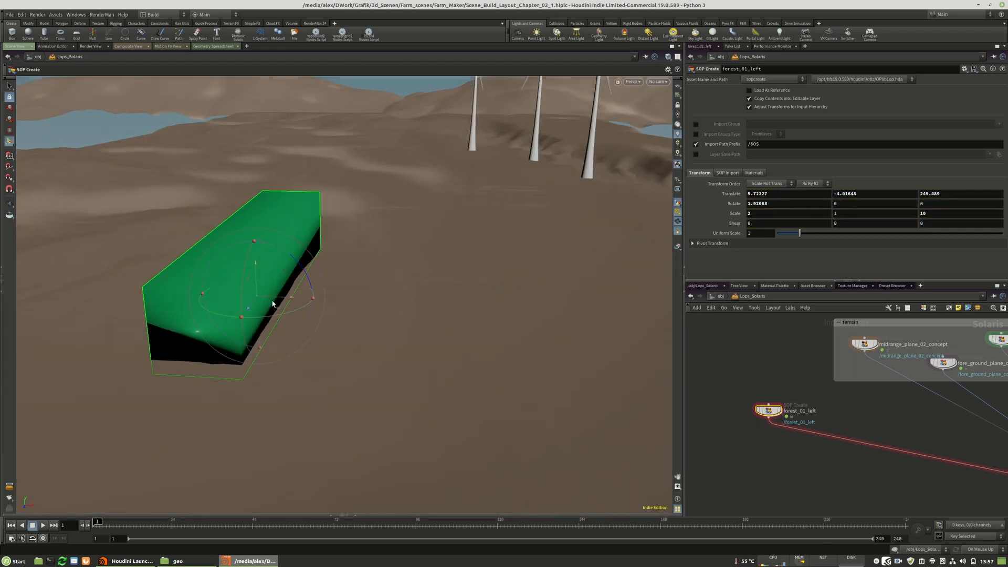
# Tilt the forest block to follow the ground, to a rotation of about -0.62 degrees around X.
pyautogui.keyDown('alt'); pyautogui.moveTo(389, 302); pyautogui.dragTo(324, 336, button='middle'); pyautogui.keyUp('alt')
pyautogui.keyDown('alt'); pyautogui.moveTo(351, 334); pyautogui.dragTo(360, 300); pyautogui.keyUp('alt')
pyautogui.keyDown('alt'); pyautogui.moveTo(361, 300); pyautogui.dragTo(327, 325, button='middle'); pyautogui.keyUp('alt')
pyautogui.moveTo(128, 310); pyautogui.dragTo(126, 308)
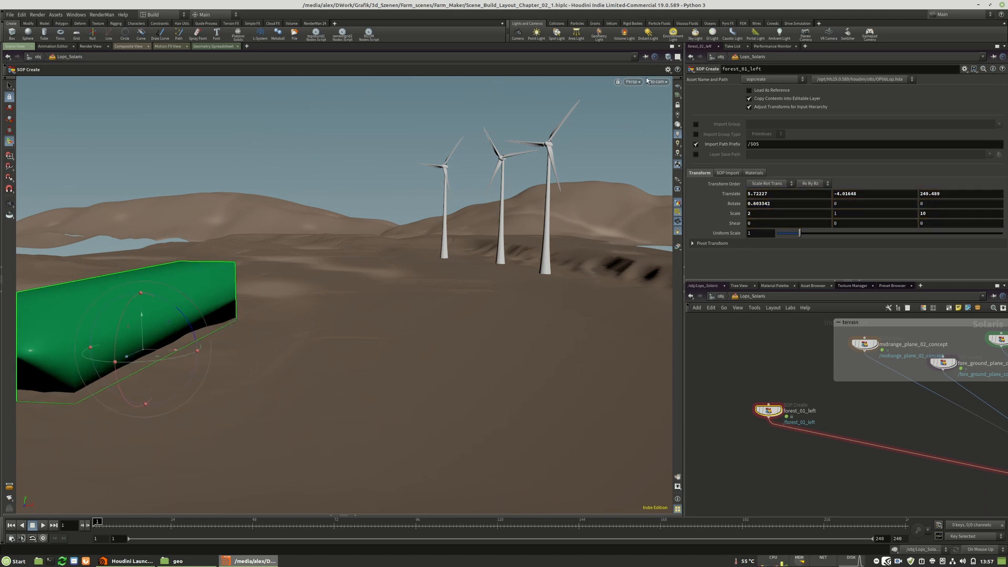
pyautogui.keyDown('alt'); pyautogui.moveTo(324, 293); pyautogui.dragTo(281, 305, button='middle'); pyautogui.keyUp('alt')
pyautogui.moveTo(279, 304)
pyautogui.keyDown('alt'); pyautogui.mouseDown()
pyautogui.moveTo(285, 326)
pyautogui.moveTo(289, 297)
pyautogui.moveTo(282, 307)
pyautogui.mouseUp(); pyautogui.keyUp('alt')
pyautogui.moveTo(56, 355); pyautogui.dragTo(62, 347)
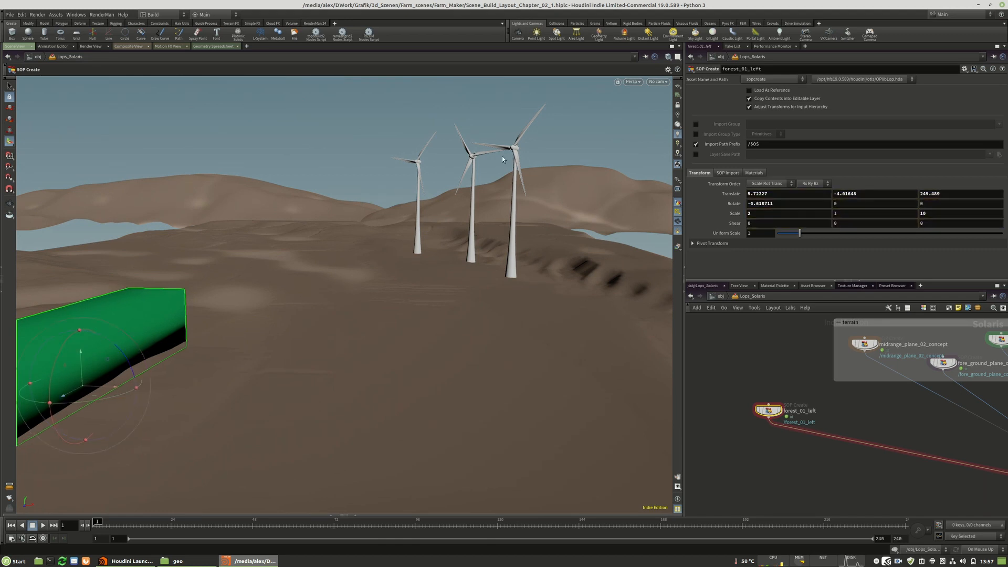
# Look through camera2_layout and shift the forest block sideways to about X -4.3.
pyautogui.click(664, 83)
pyautogui.click(660, 92)
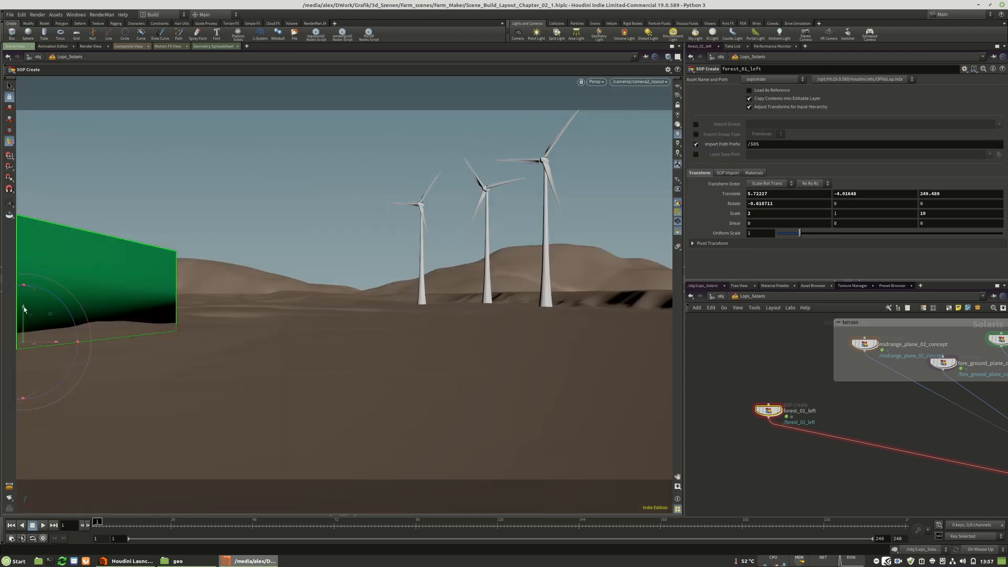
pyautogui.moveTo(54, 343)
pyautogui.mouseDown()
pyautogui.moveTo(115, 345)
pyautogui.moveTo(39, 342)
pyautogui.moveTo(72, 344)
pyautogui.mouseUp()
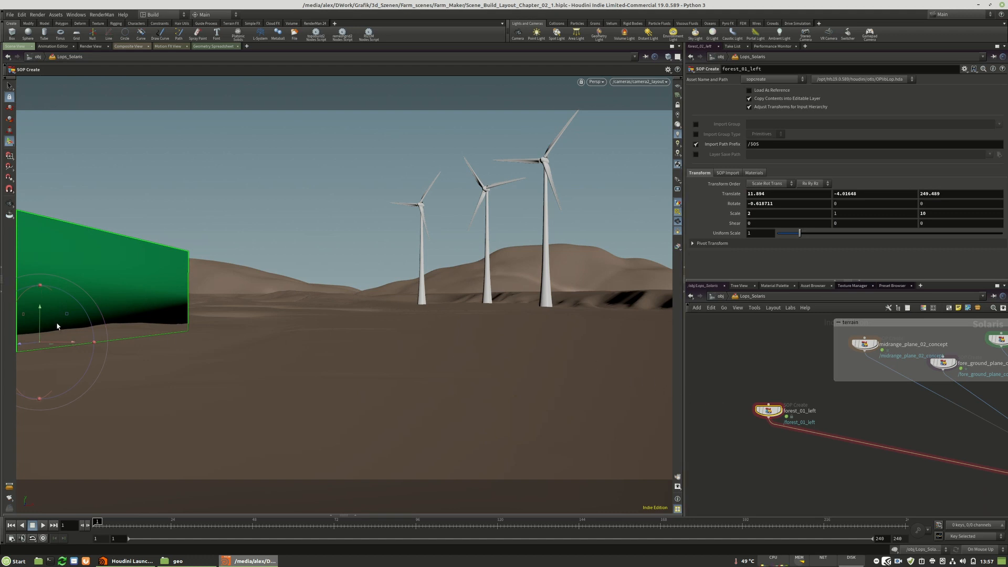
pyautogui.moveTo(67, 344); pyautogui.dragTo(23, 338)
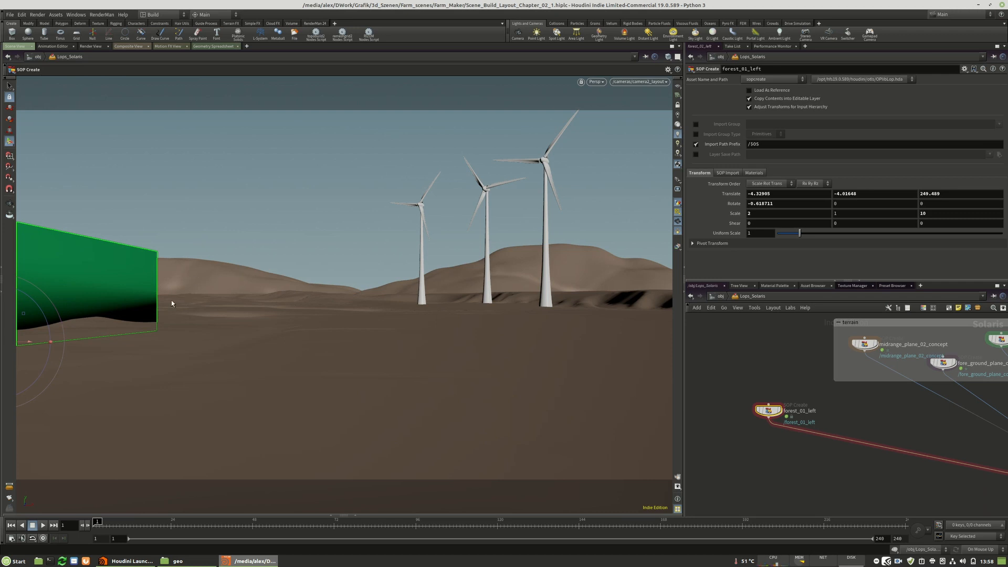
# Select the camera2_layout node, look through that camera and lock it to the view.
pyautogui.scroll(-5, 736, 379)
pyautogui.scroll(5, 912, 458)
pyautogui.click(856, 469)
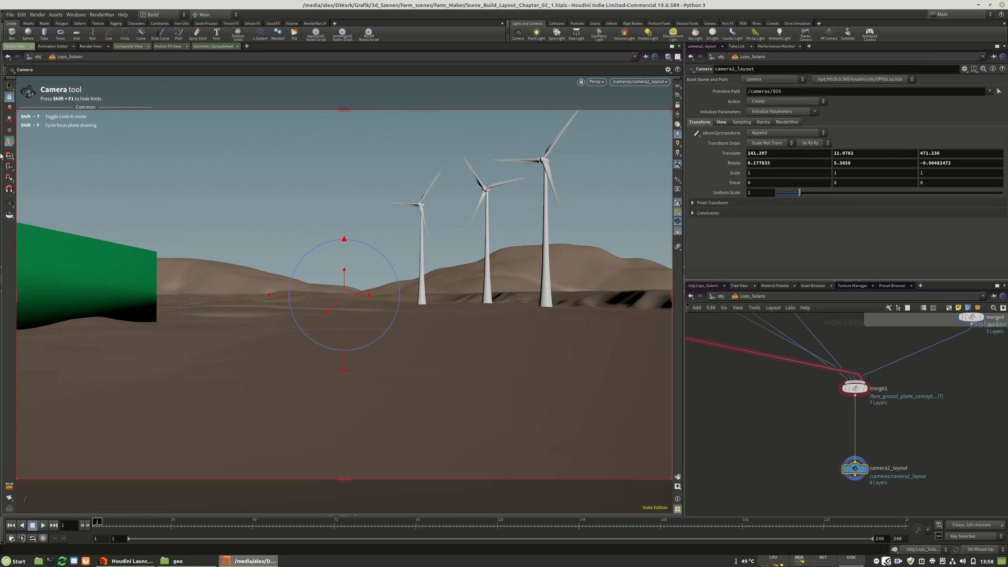
pyautogui.keyDown('alt'); pyautogui.moveTo(256, 289); pyautogui.dragTo(267, 306, button='middle'); pyautogui.keyUp('alt')
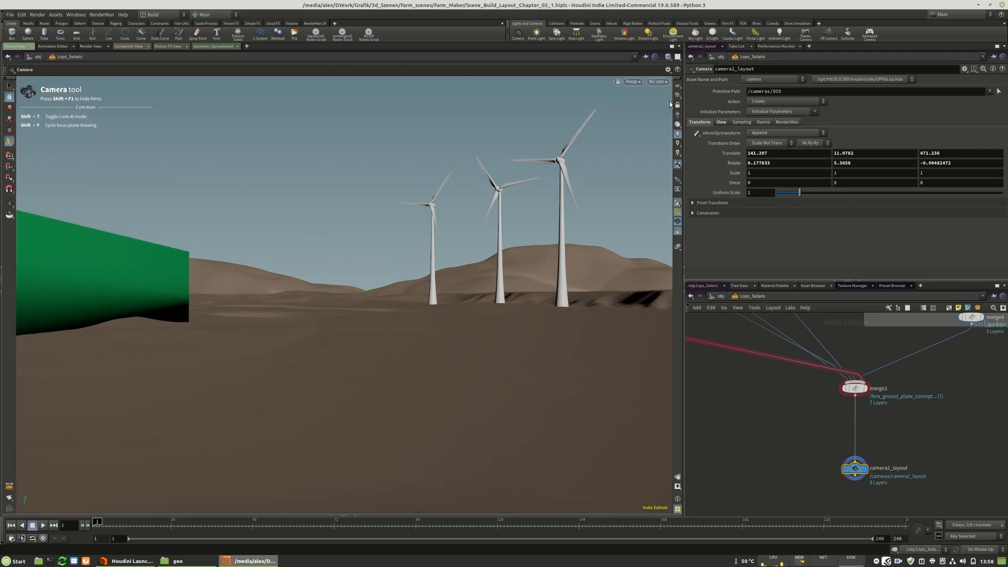
pyautogui.click(658, 82)
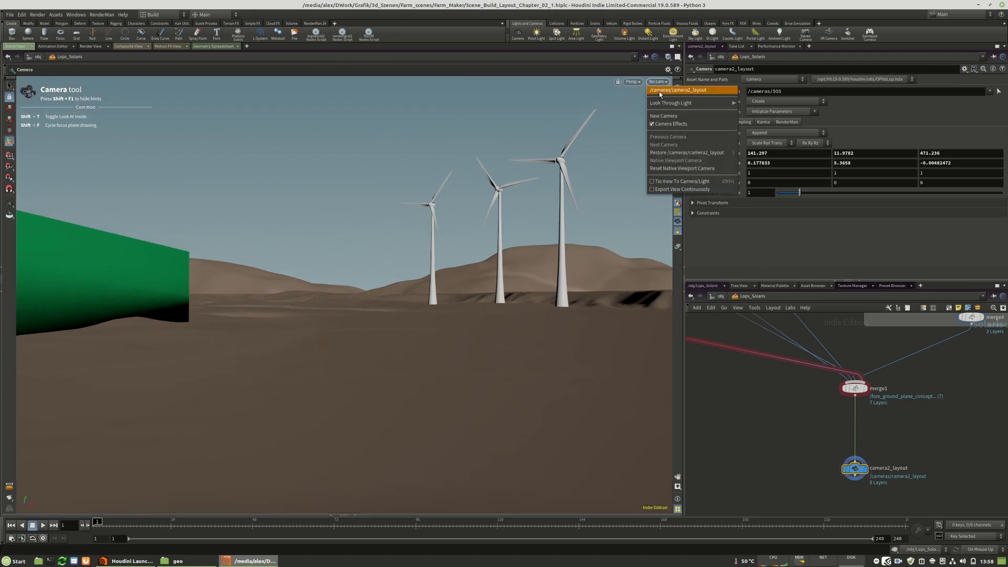
pyautogui.click(679, 105)
pyautogui.click(678, 106)
# Move camera2_layout closer to the windmills, to about X 104, Y 7 and Z 409.
pyautogui.keyDown('alt'); pyautogui.moveTo(274, 291); pyautogui.dragTo(291, 318, button='middle'); pyautogui.keyUp('alt')
pyautogui.keyDown('alt'); pyautogui.moveTo(291, 318); pyautogui.dragTo(319, 328, button='right'); pyautogui.keyUp('alt')
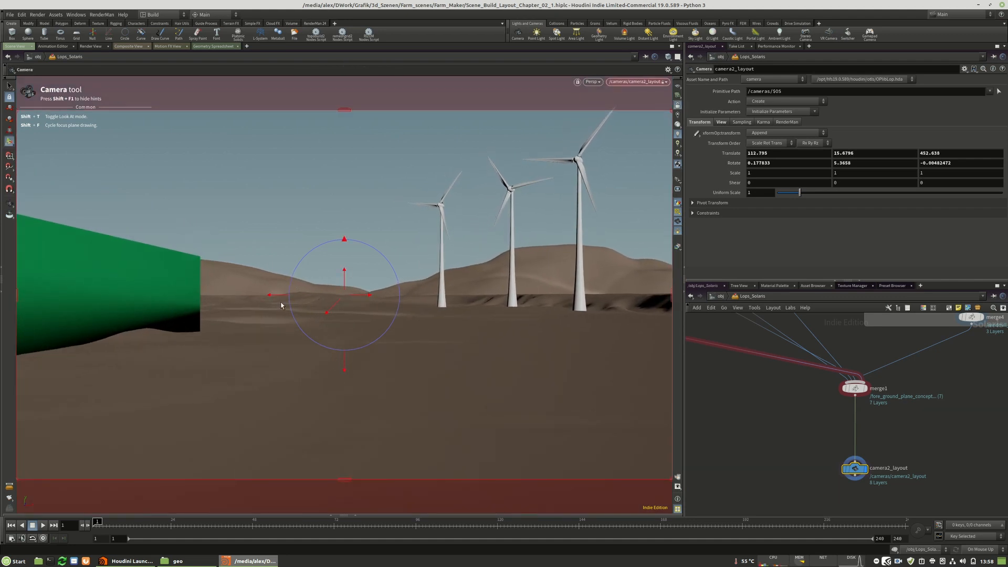
pyautogui.keyDown('alt'); pyautogui.moveTo(337, 358); pyautogui.dragTo(283, 335, button='middle'); pyautogui.keyUp('alt')
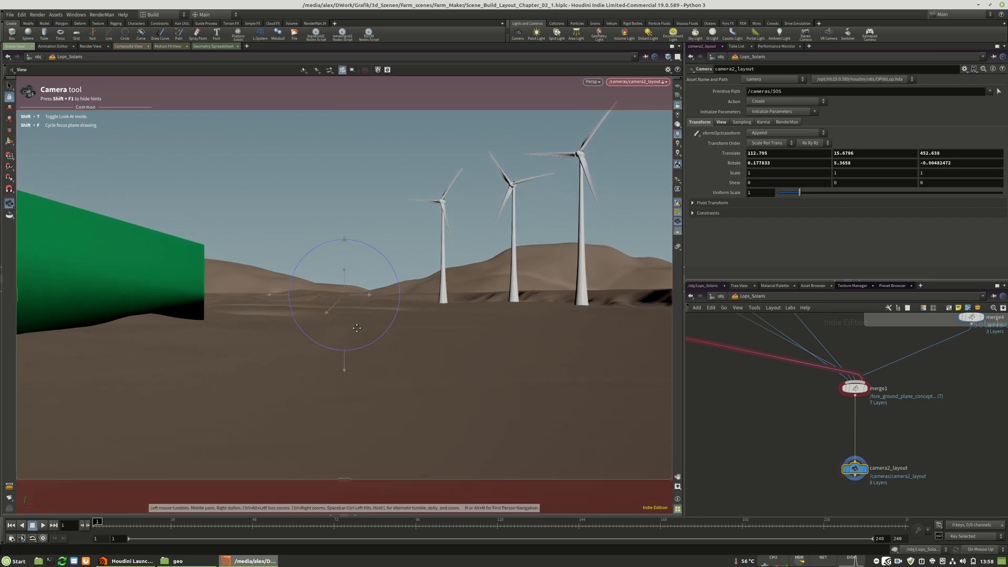
pyautogui.moveTo(282, 335); pyautogui.dragTo(348, 321, button='right')
pyautogui.moveTo(349, 322); pyautogui.dragTo(347, 324, button='middle')
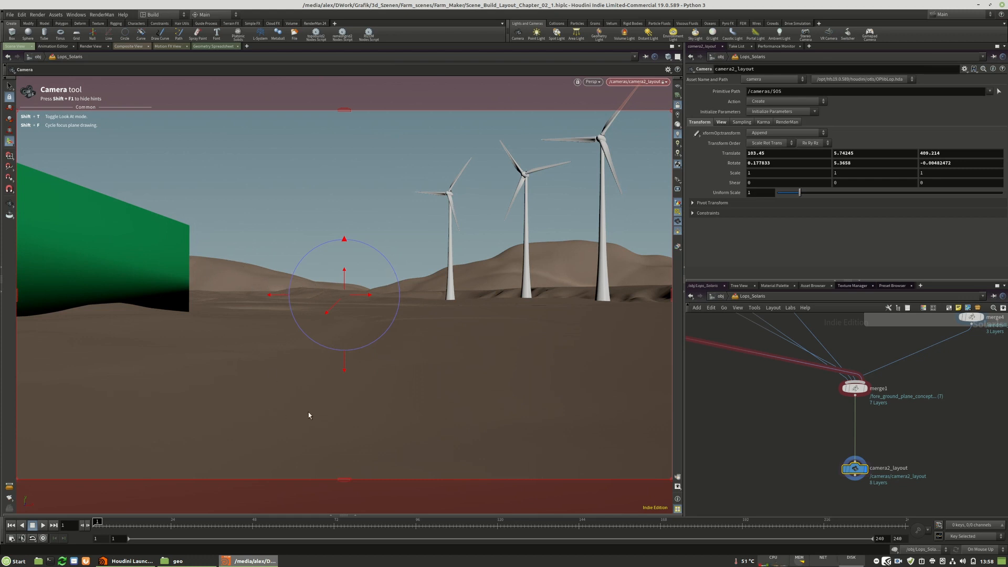
pyautogui.moveTo(289, 370)
pyautogui.keyDown('alt'); pyautogui.mouseDown(button='middle')
pyautogui.moveTo(309, 364)
pyautogui.moveTo(282, 380)
pyautogui.mouseUp(button='middle'); pyautogui.keyUp('alt')
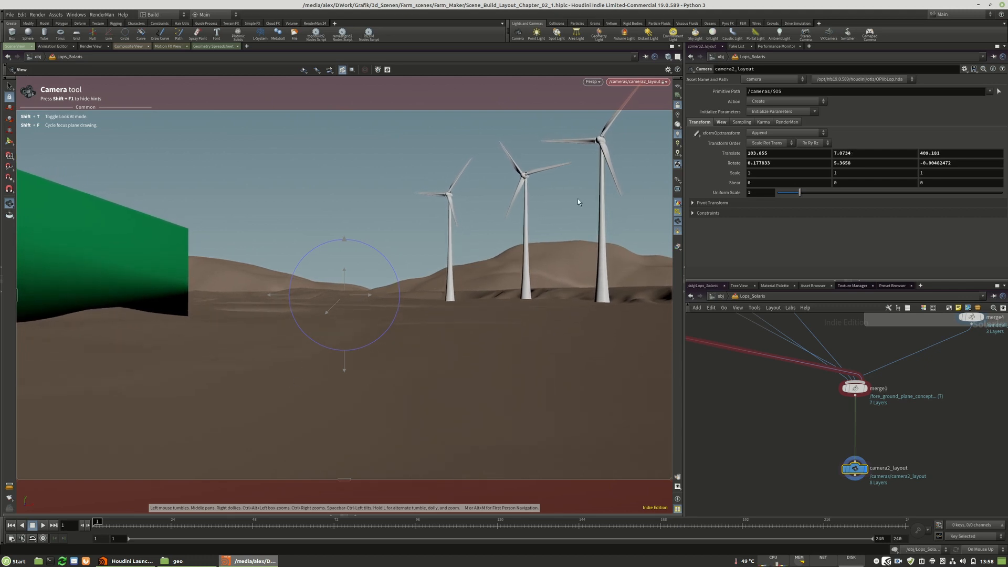
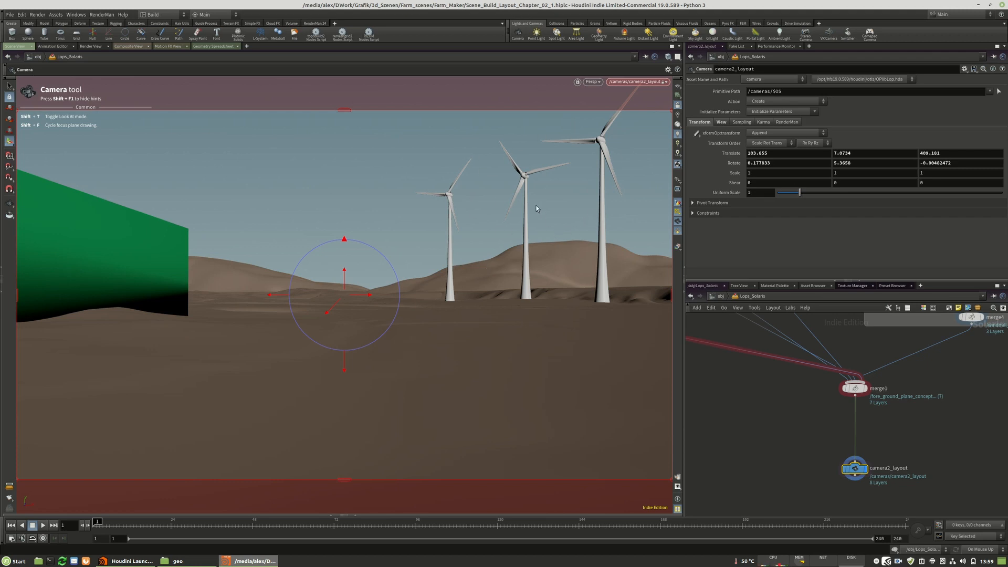
# Reset camera2_layout's rotation to 0 on all three axes.
pyautogui.moveTo(341, 239)
pyautogui.mouseDown()
pyautogui.moveTo(356, 241)
pyautogui.moveTo(344, 241)
pyautogui.mouseUp()
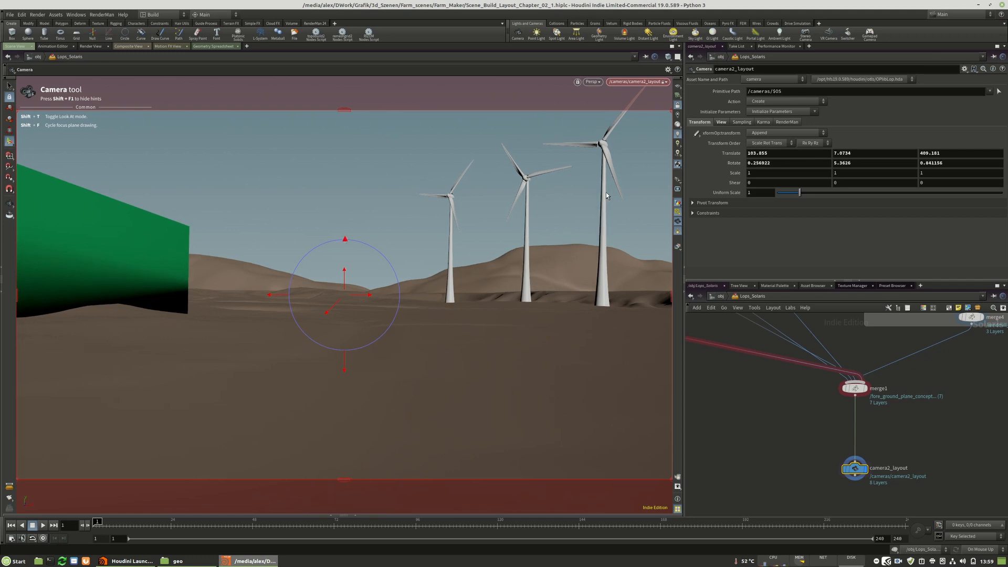
pyautogui.keyDown('ctrl'); pyautogui.middleClick(789, 163); pyautogui.keyUp('ctrl')
pyautogui.keyDown('ctrl'); pyautogui.middleClick(930, 163); pyautogui.keyUp('ctrl')
pyautogui.keyDown('ctrl'); pyautogui.middleClick(871, 163); pyautogui.keyUp('ctrl')
pyautogui.press('Escape')
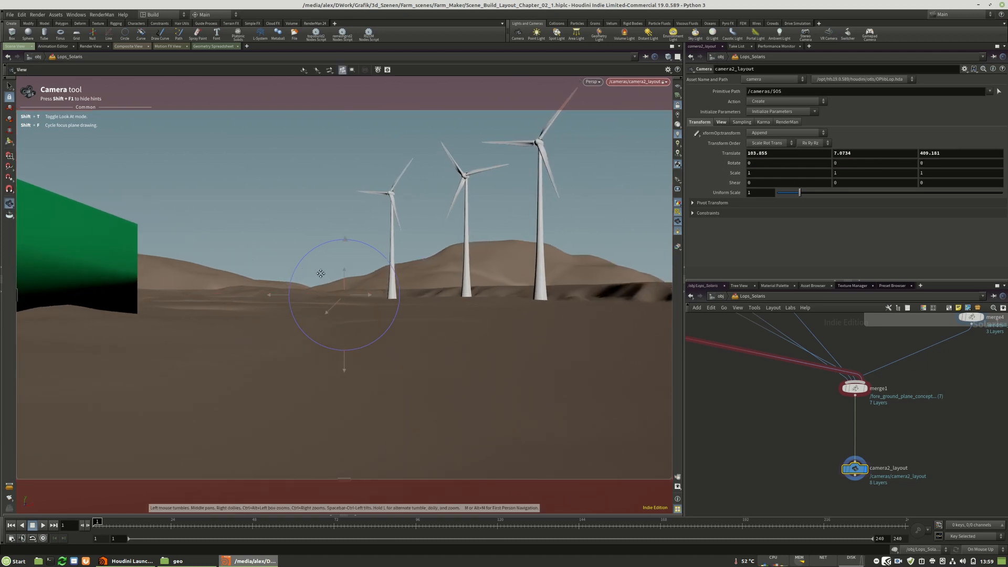
# Reframe camera2_layout to about X 99.5, Y 8.3 and Z 407, turned about 9.3 degrees around Y.
pyautogui.keyDown('alt'); pyautogui.moveTo(320, 274); pyautogui.dragTo(360, 278, button='middle'); pyautogui.keyUp('alt')
pyautogui.moveTo(275, 297)
pyautogui.mouseDown()
pyautogui.moveTo(246, 295)
pyautogui.moveTo(275, 299)
pyautogui.mouseUp()
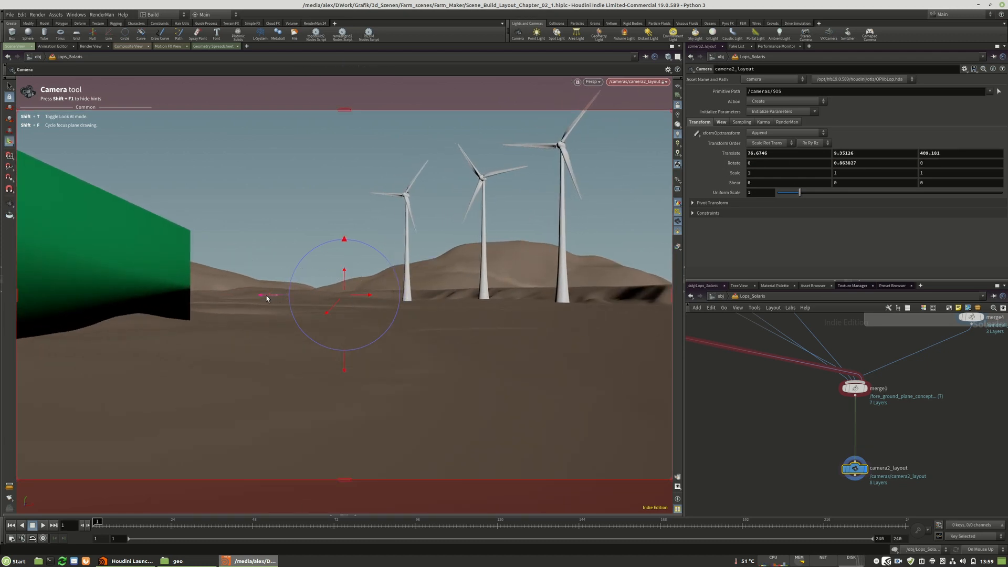
pyautogui.keyDown('alt'); pyautogui.moveTo(481, 306); pyautogui.dragTo(416, 303, button='middle'); pyautogui.keyUp('alt')
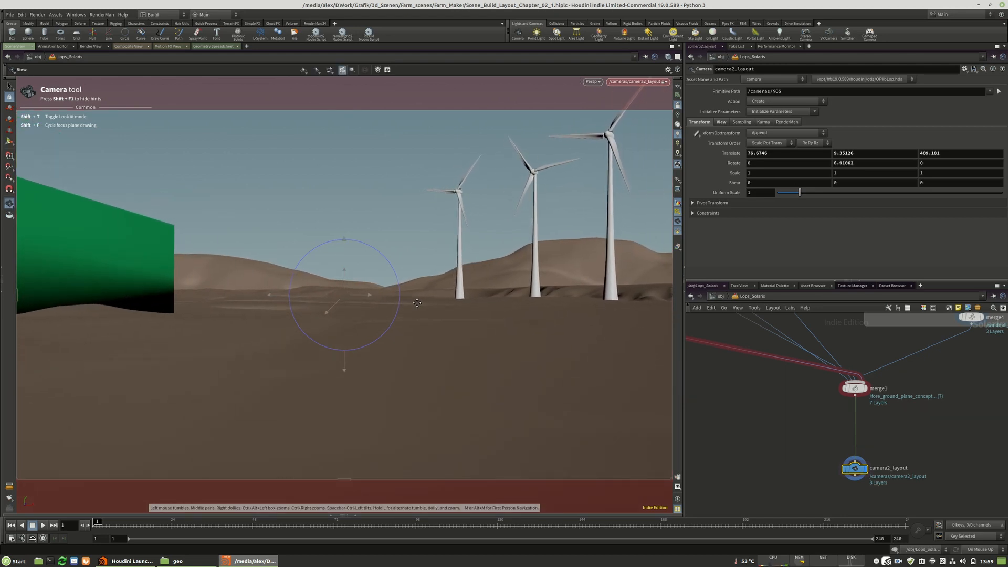
pyautogui.moveTo(264, 297); pyautogui.dragTo(265, 294)
pyautogui.keyDown('alt'); pyautogui.moveTo(338, 310); pyautogui.dragTo(455, 309, button='middle'); pyautogui.keyUp('alt')
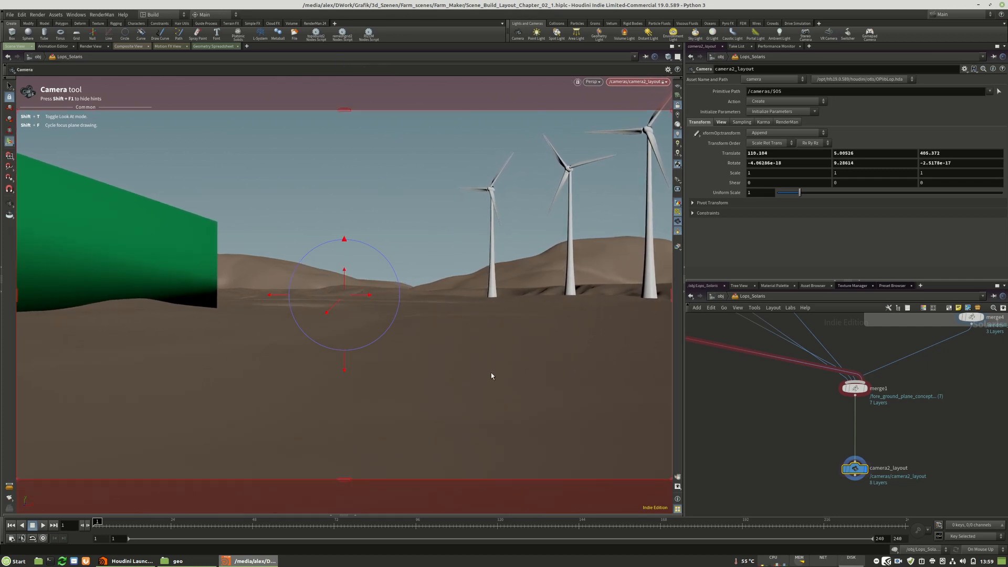
pyautogui.keyDown('alt'); pyautogui.moveTo(362, 294); pyautogui.dragTo(392, 305, button='middle'); pyautogui.keyUp('alt')
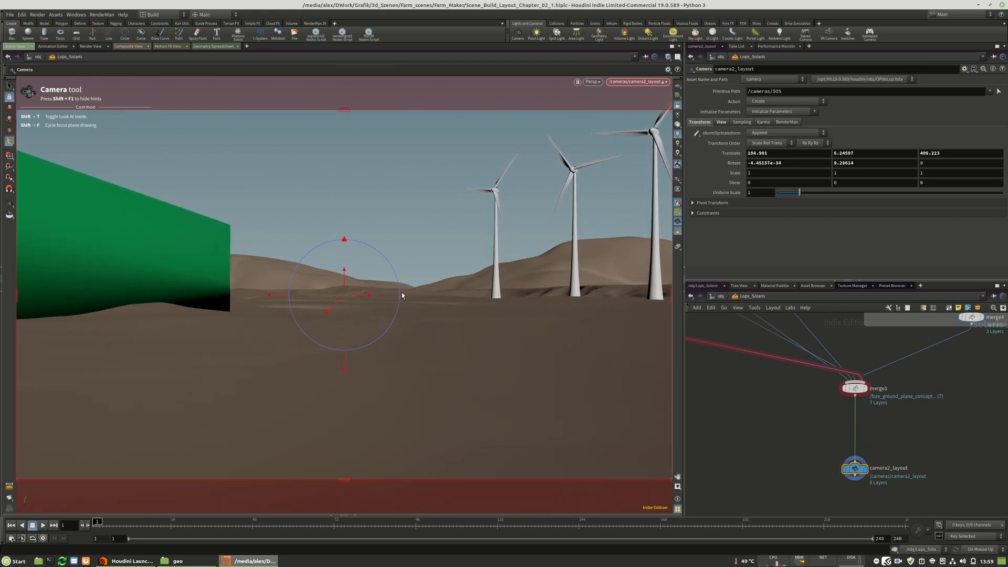
pyautogui.keyDown('alt'); pyautogui.moveTo(239, 304); pyautogui.dragTo(271, 307, button='middle'); pyautogui.keyUp('alt')
# Select the forest_01_left node and shift the block to about X 58.8, Y -4.0 and Z 249.5.
pyautogui.scroll(-4, 912, 439)
pyautogui.scroll(8, 752, 384)
pyautogui.click(706, 382)
pyautogui.moveTo(72, 338); pyautogui.dragTo(306, 348)
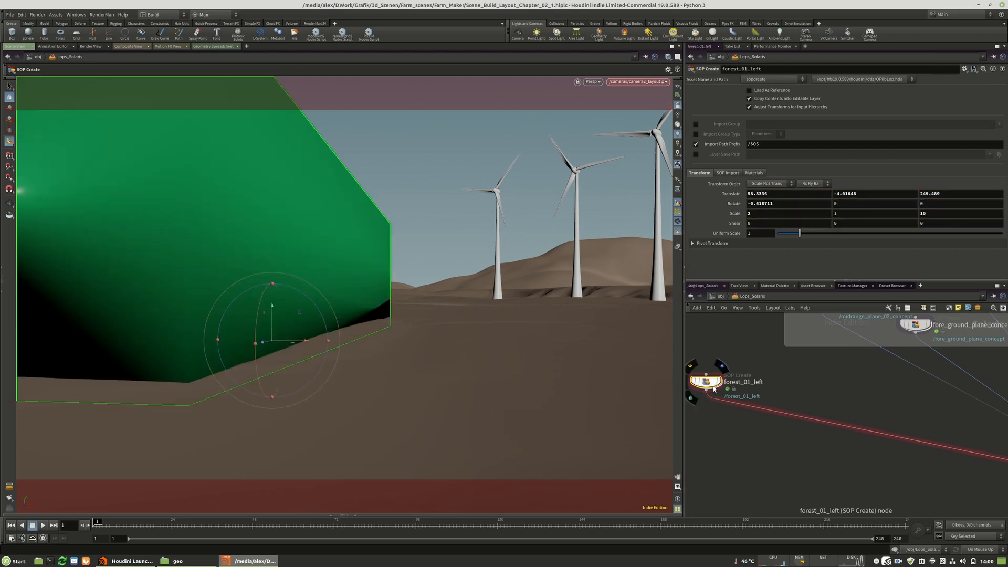
# Bypass forest_01_left to check the terrain behind it, then re-enable it.
pyautogui.click(693, 381)
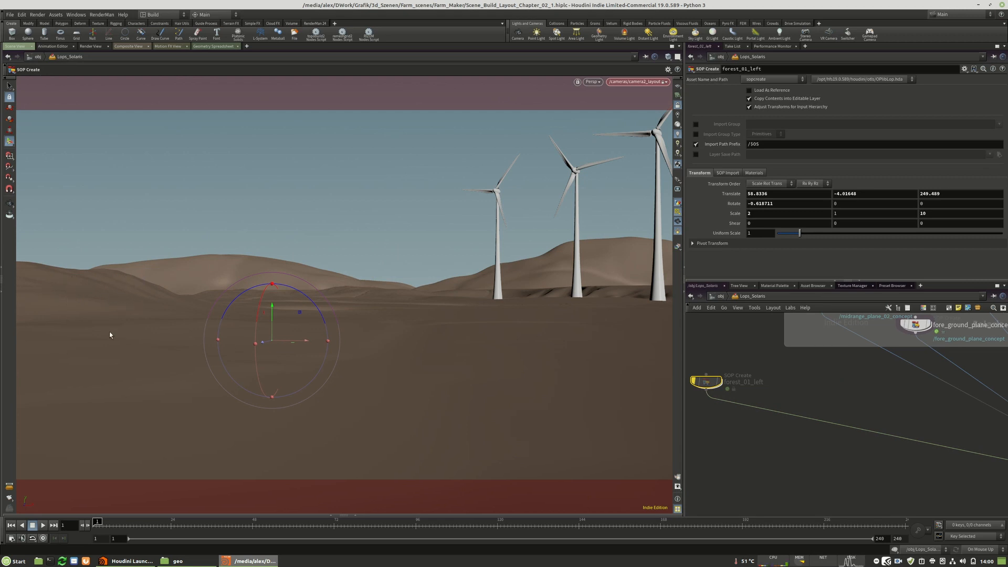
pyautogui.keyDown('alt'); pyautogui.moveTo(136, 343); pyautogui.dragTo(156, 349, button='middle'); pyautogui.keyUp('alt')
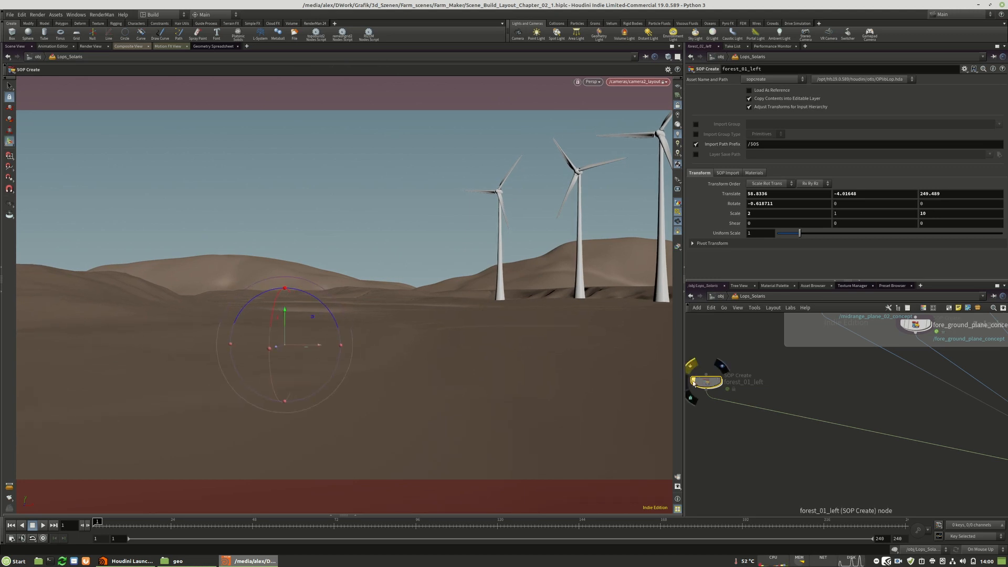
pyautogui.click(710, 382)
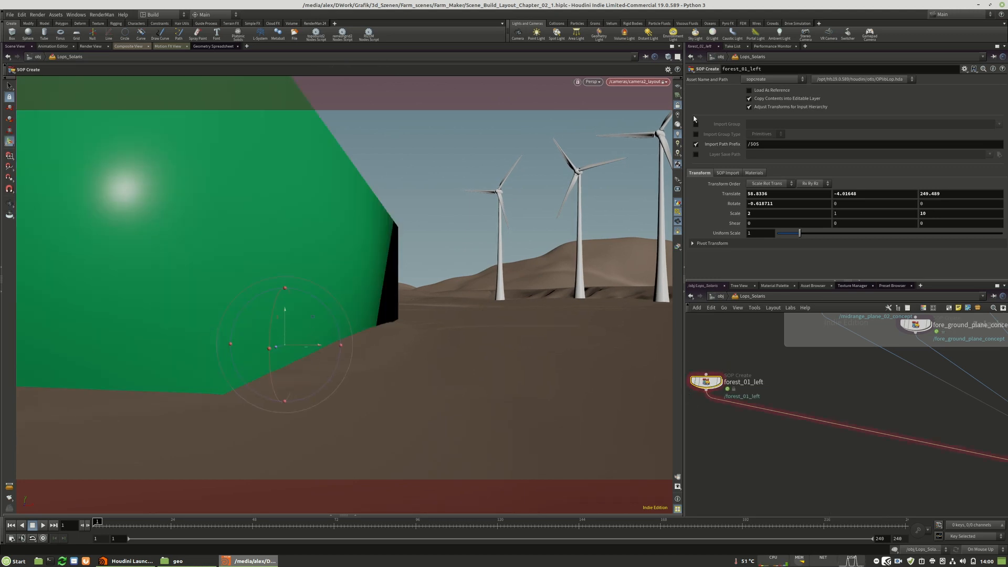
# Unlock the camera from the view, move the forest block back to about X -72, Y 4.4 and Z 137, and look through camera2_layout.
pyautogui.click(678, 107)
pyautogui.keyDown('alt'); pyautogui.moveTo(470, 221); pyautogui.dragTo(328, 187, button='right'); pyautogui.keyUp('alt')
pyautogui.keyDown('alt'); pyautogui.moveTo(328, 186); pyautogui.dragTo(339, 234); pyautogui.keyUp('alt')
pyautogui.moveTo(411, 365); pyautogui.dragTo(290, 272)
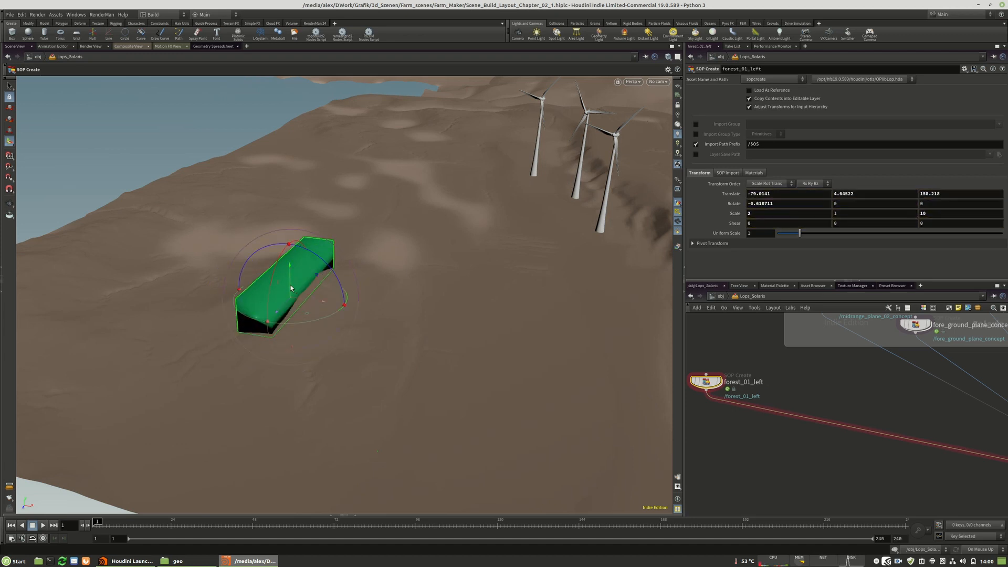
pyautogui.moveTo(279, 308); pyautogui.dragTo(333, 300)
pyautogui.click(657, 81)
pyautogui.click(715, 144)
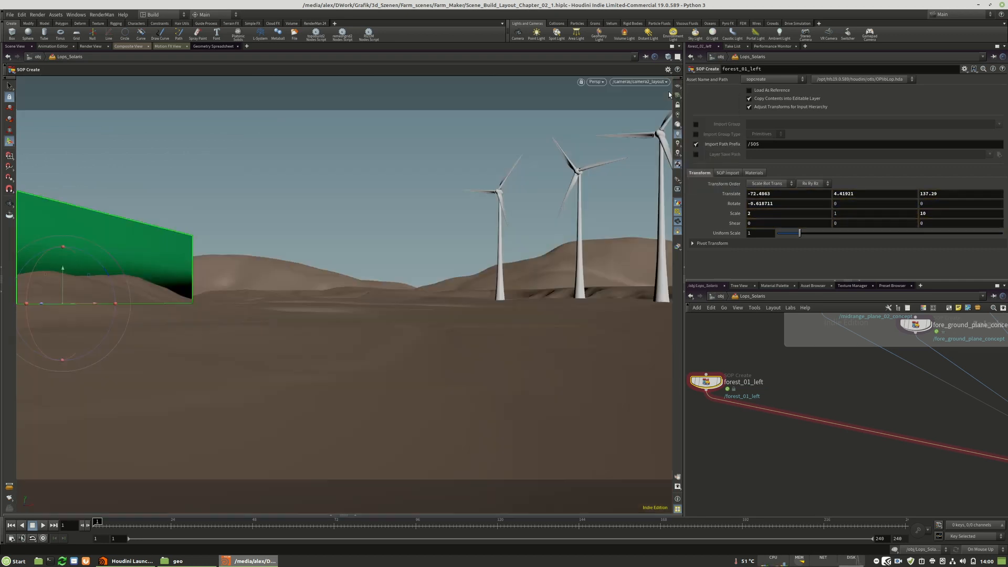
# Examine how the forest block sits against the terrain and hills from slightly different viewpoints.
pyautogui.press('space')
pyautogui.moveTo(218, 329); pyautogui.dragTo(372, 339, button='middle')
pyautogui.moveTo(294, 325); pyautogui.dragTo(324, 336, button='middle')
pyautogui.press('space')
pyautogui.moveTo(257, 329); pyautogui.dragTo(212, 313, button='middle')
pyautogui.press('space')
pyautogui.moveTo(267, 295)
pyautogui.mouseDown(button='middle')
pyautogui.moveTo(279, 312)
pyautogui.moveTo(278, 297)
pyautogui.moveTo(269, 298)
pyautogui.mouseUp(button='middle')
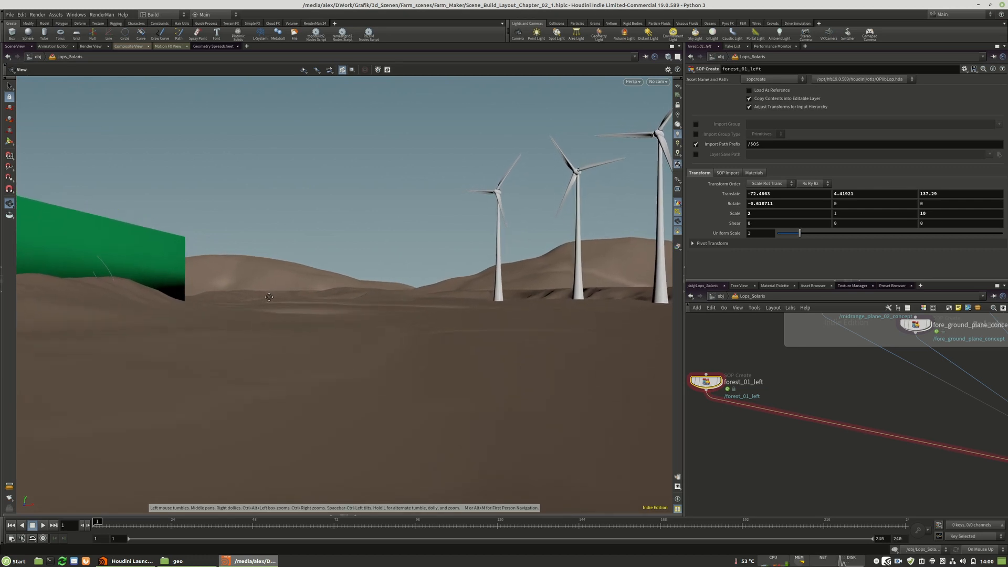
pyautogui.scroll(-5, 721, 377)
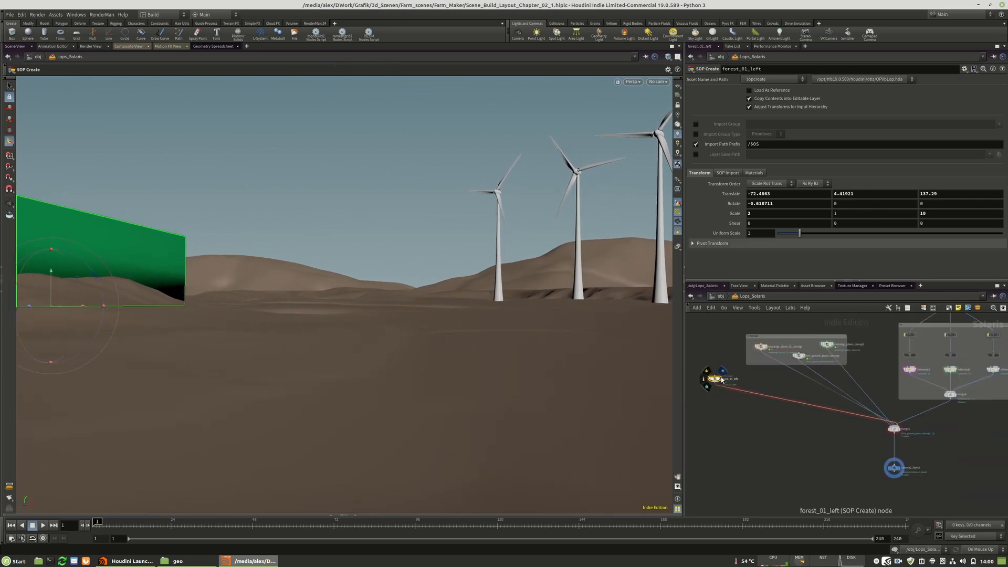
pyautogui.scroll(5, 886, 452)
# Select the camera2_layout node and look through that camera again, undoing the last view change.
pyautogui.click(904, 487)
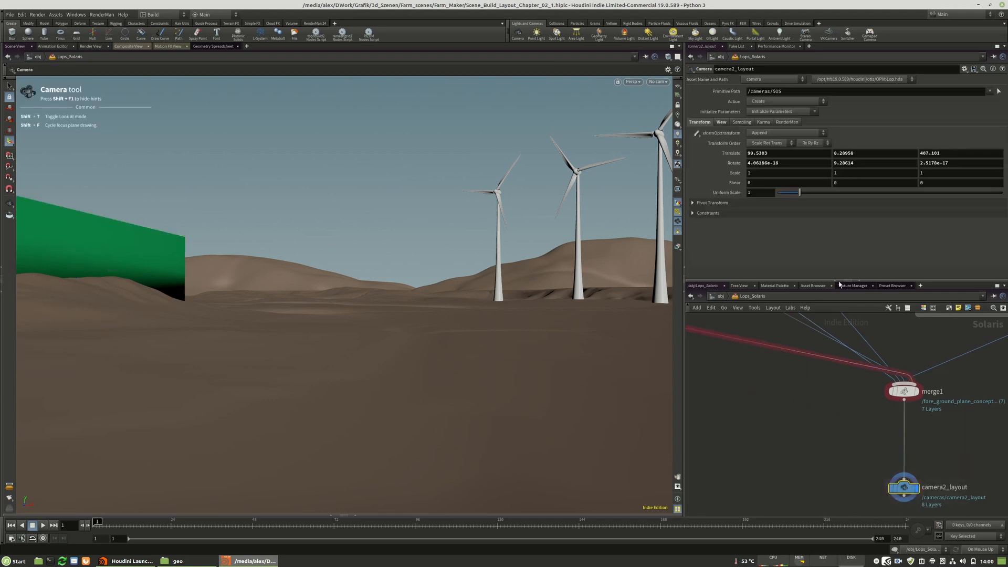
pyautogui.moveTo(279, 339); pyautogui.dragTo(301, 317, button='middle')
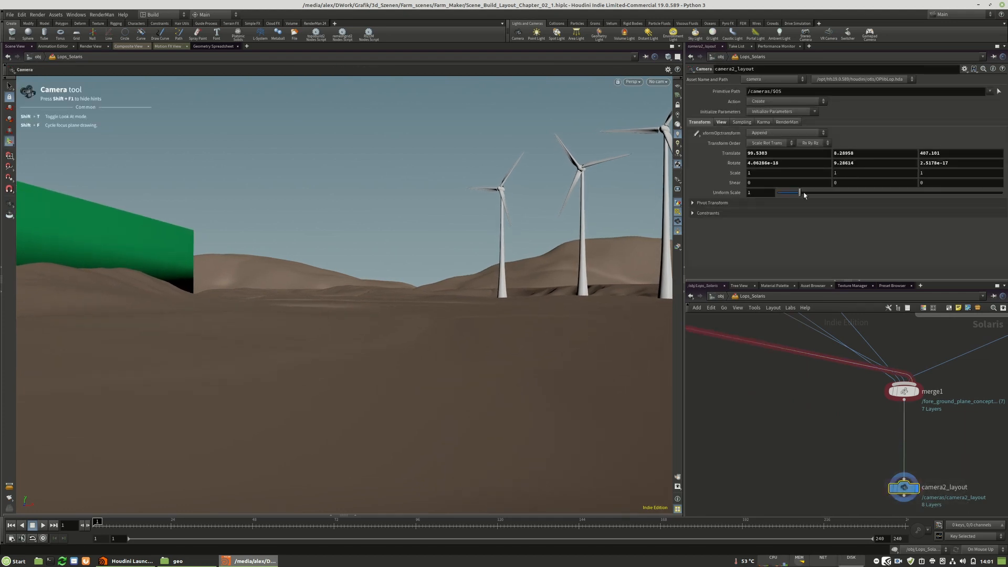
pyautogui.click(658, 82)
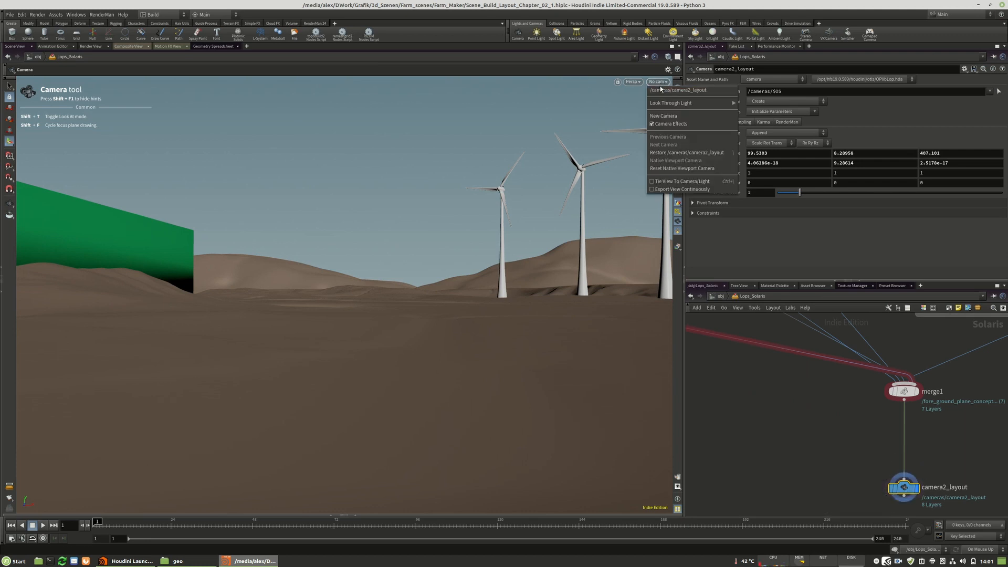
pyautogui.click(683, 91)
pyautogui.hotkey('ctrl', 'z')
# Lower camera2_layout by trying a Translate Y of 3 and settling on 4.
pyautogui.click(840, 152)
pyautogui.write('3')
pyautogui.press('Return')
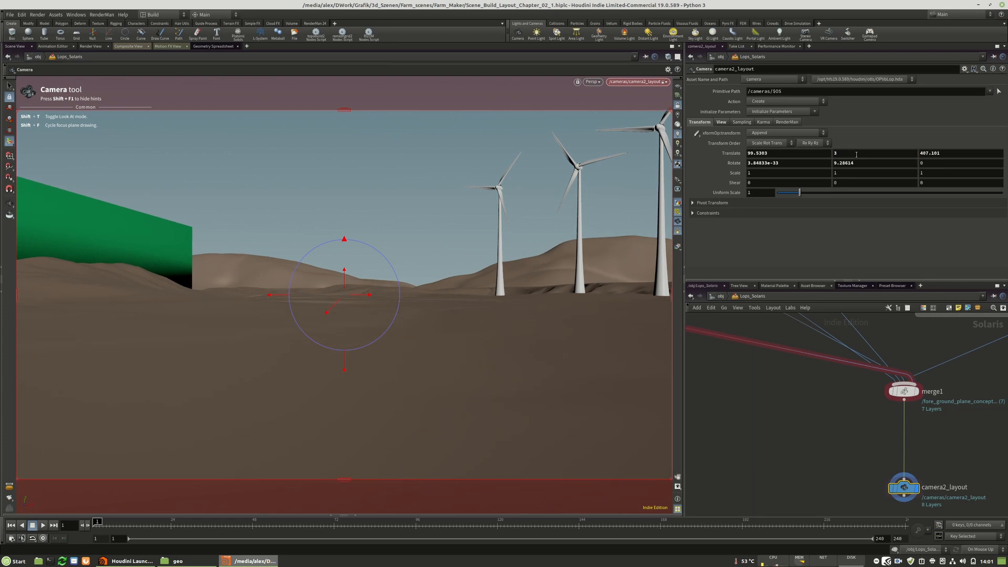
pyautogui.click(845, 153)
pyautogui.write('4')
pyautogui.press('Return')
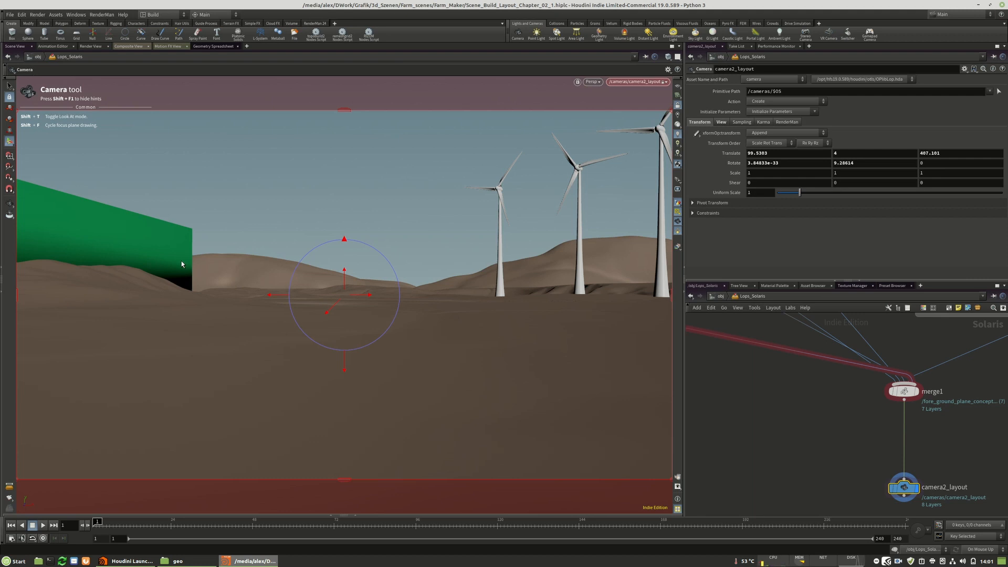
# Bypass the forest_01_left node in the network.
pyautogui.scroll(-4, 849, 441)
pyautogui.moveTo(864, 376); pyautogui.dragTo(939, 442, button='middle')
pyautogui.scroll(-1, 916, 430)
pyautogui.scroll(4, 839, 401)
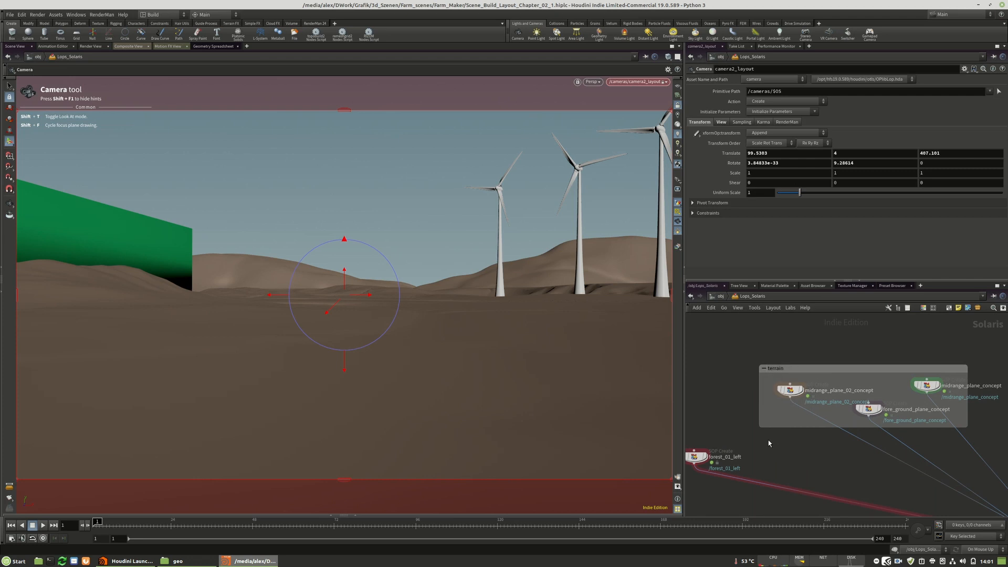
pyautogui.moveTo(687, 461); pyautogui.dragTo(735, 460, button='middle')
pyautogui.click(747, 451)
# Save the scene as Scene_Build_Layout_Chapter_02_2.hiplc.
pyautogui.click(10, 14)
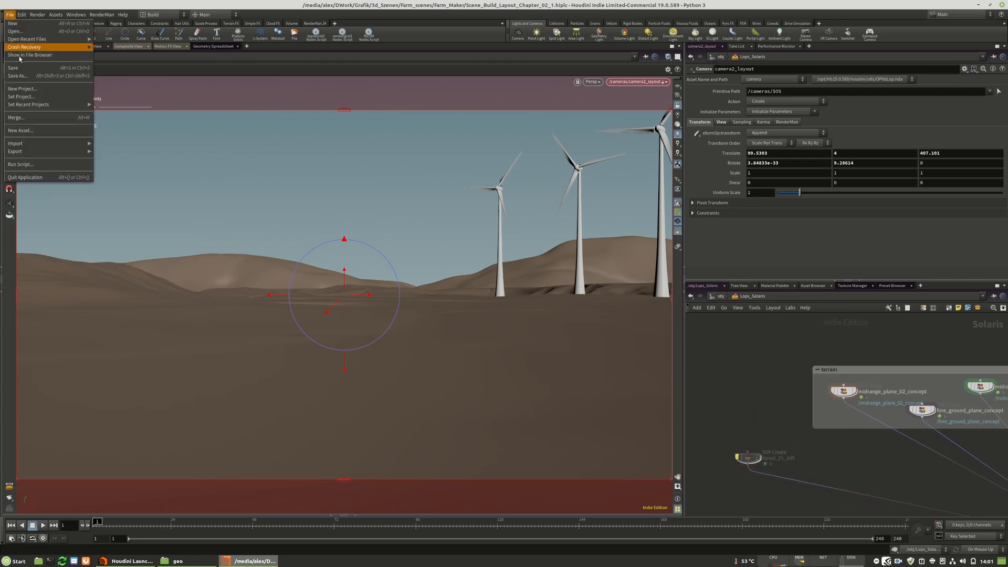
pyautogui.click(26, 76)
pyautogui.click(154, 183)
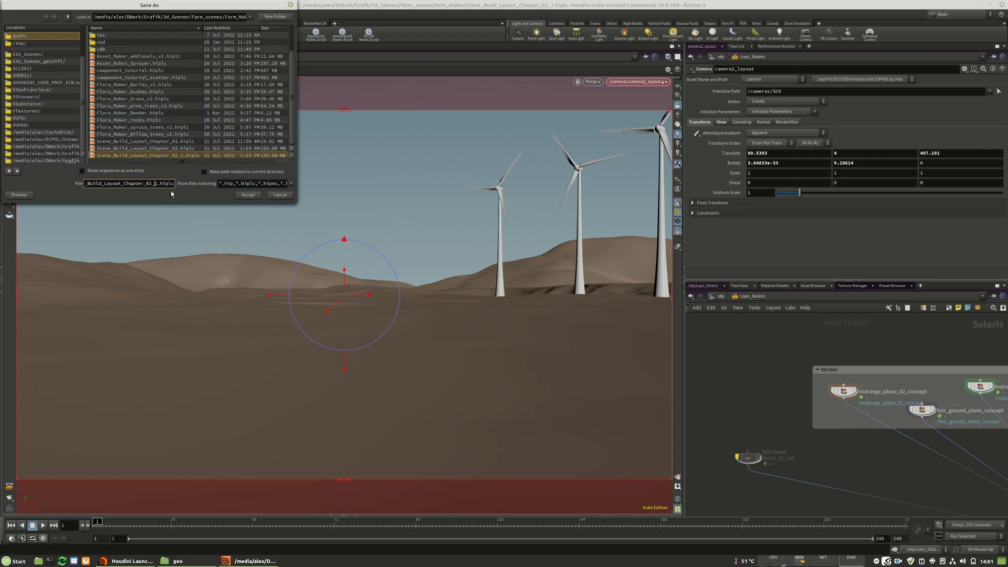
pyautogui.press('Return')
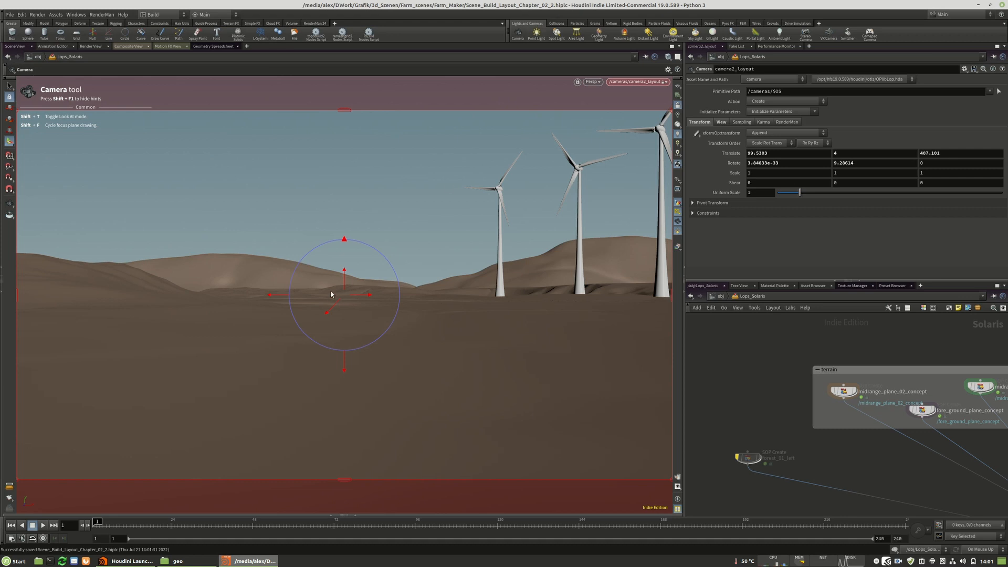
# Save the scene under the new name Scene_Build_Layout_Chapter_01_2.hiplc.
pyautogui.click(10, 14)
pyautogui.click(40, 78)
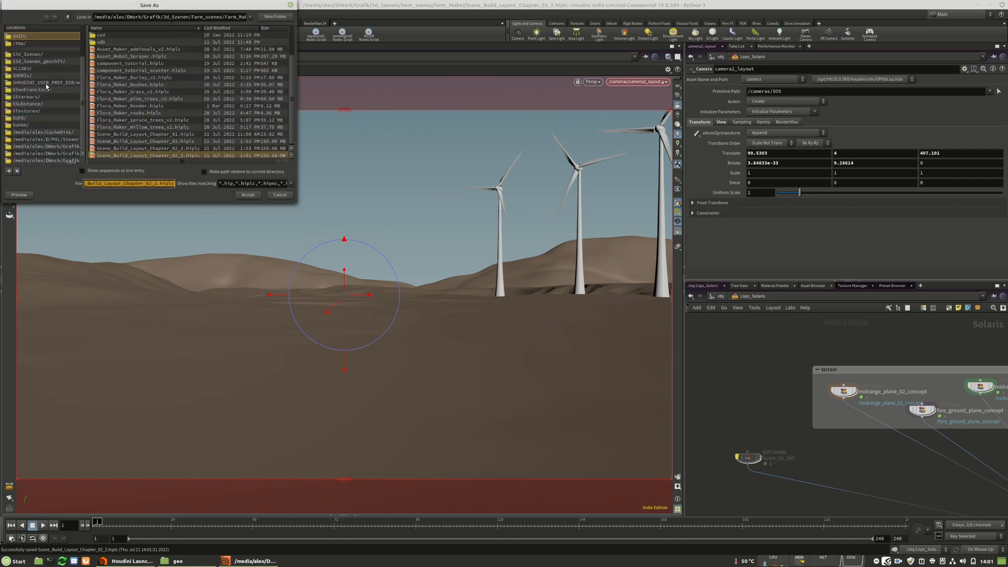
pyautogui.moveTo(295, 203); pyautogui.dragTo(332, 235)
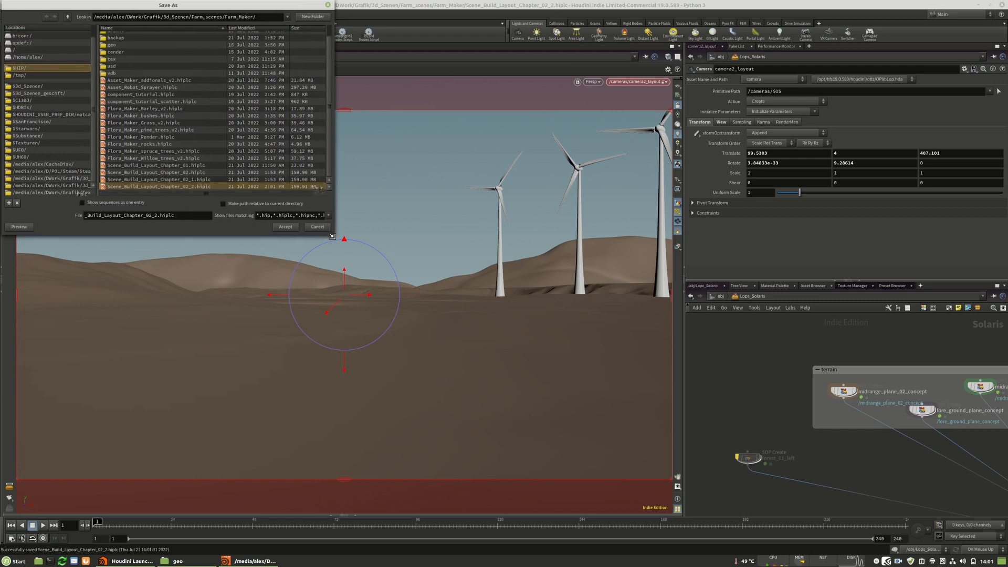
pyautogui.click(149, 218)
pyautogui.press('Delete')
pyautogui.write('1')
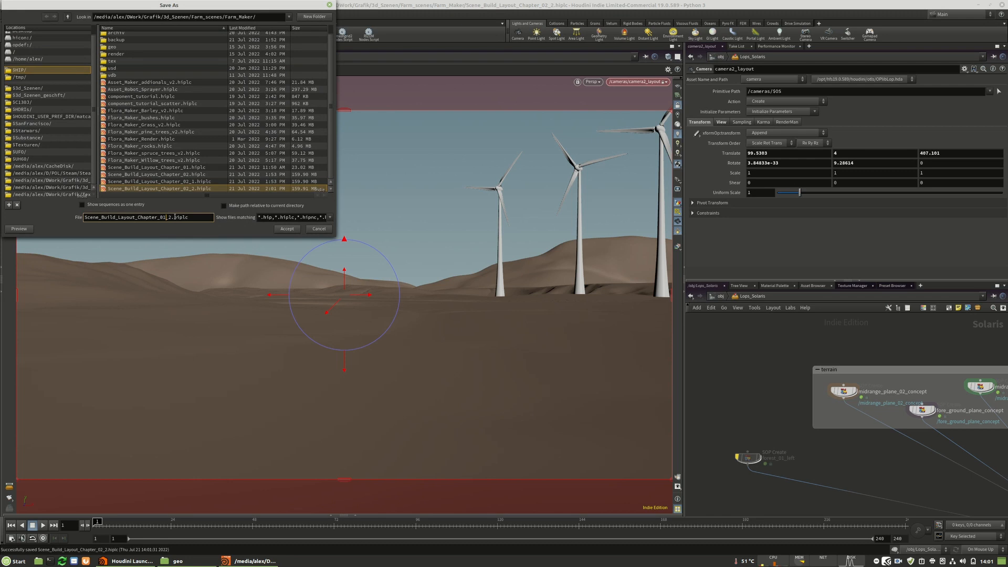
pyautogui.click(287, 229)
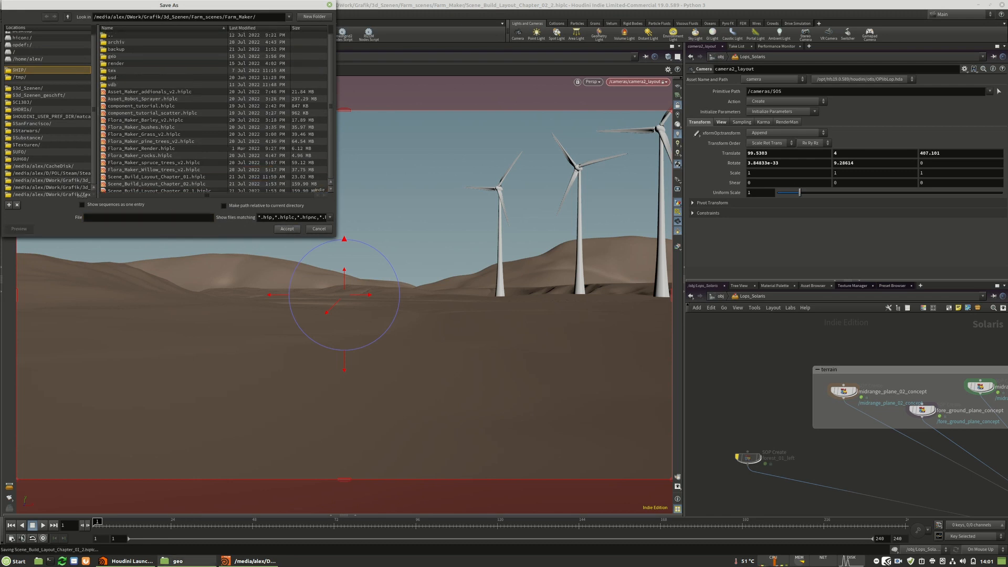
# Switch to the file manager, go up to the Farm_Maker folder and rename Scene_Build_Layout_Chapter_02_1.hiplc as Scene_Build_Layout_Chapter_01_1.hiplc.
pyautogui.click(192, 565)
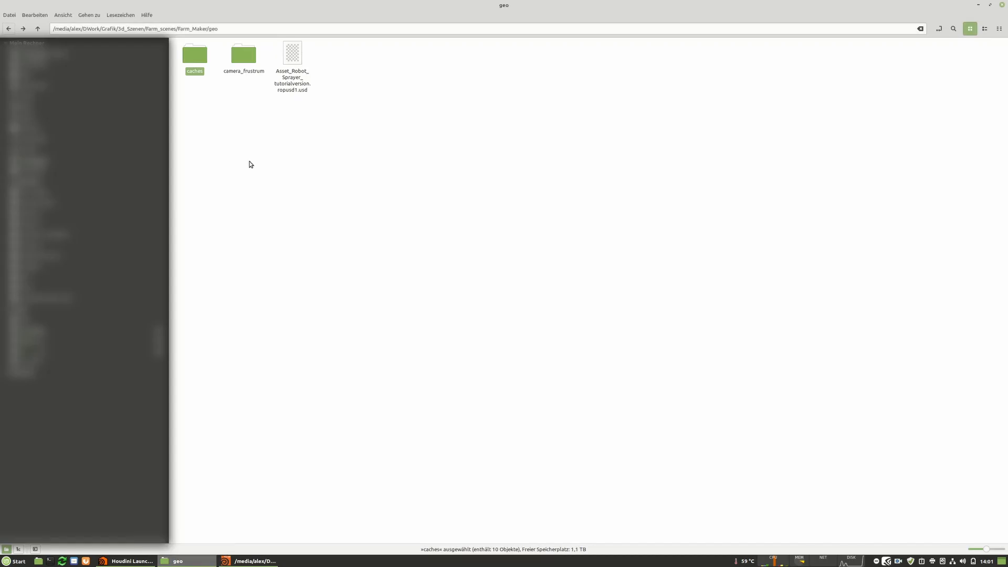
pyautogui.click(38, 29)
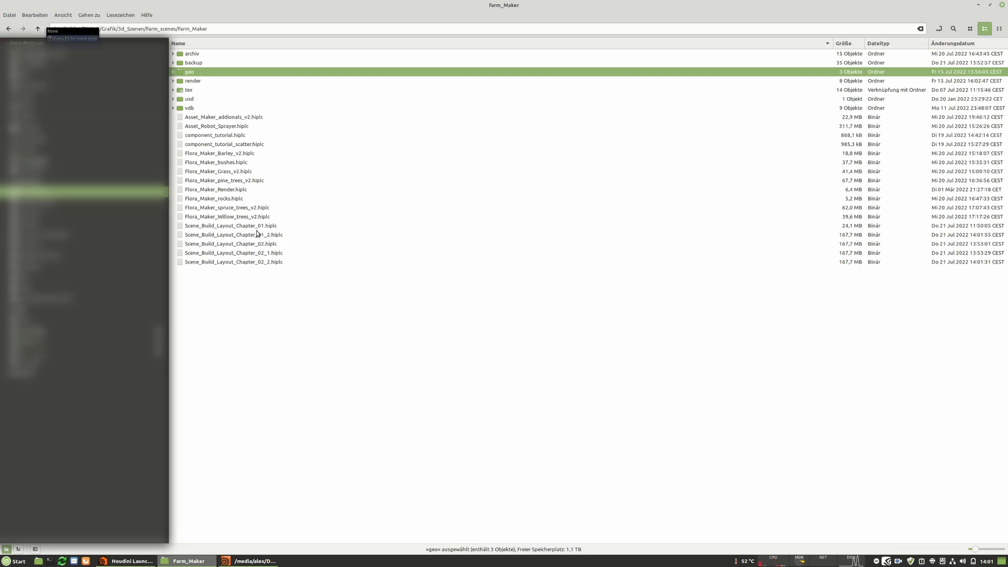
pyautogui.click(271, 254)
pyautogui.click(268, 254)
pyautogui.click(263, 254)
pyautogui.write('12_1.hiplc')
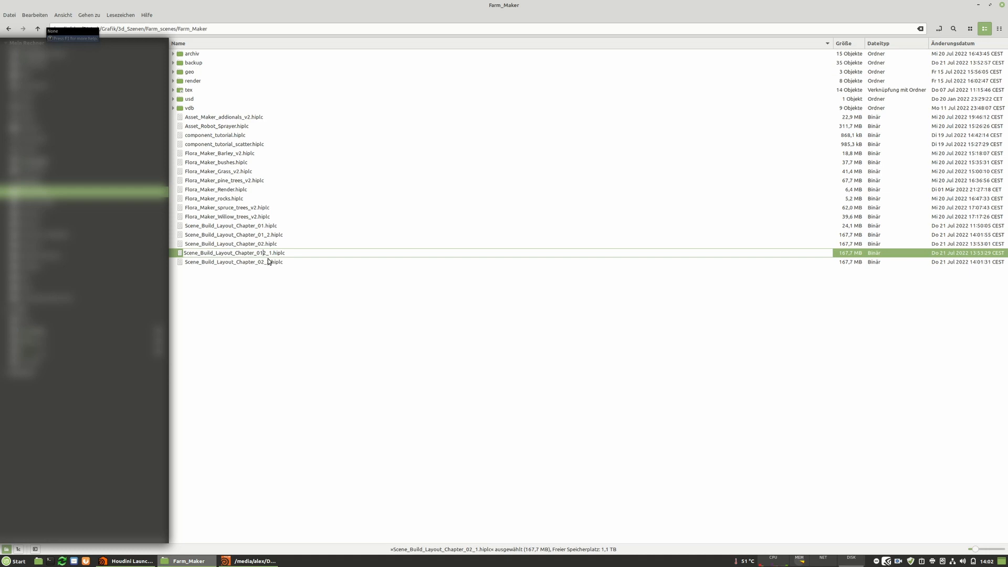
pyautogui.press('Delete')
pyautogui.press('Return')
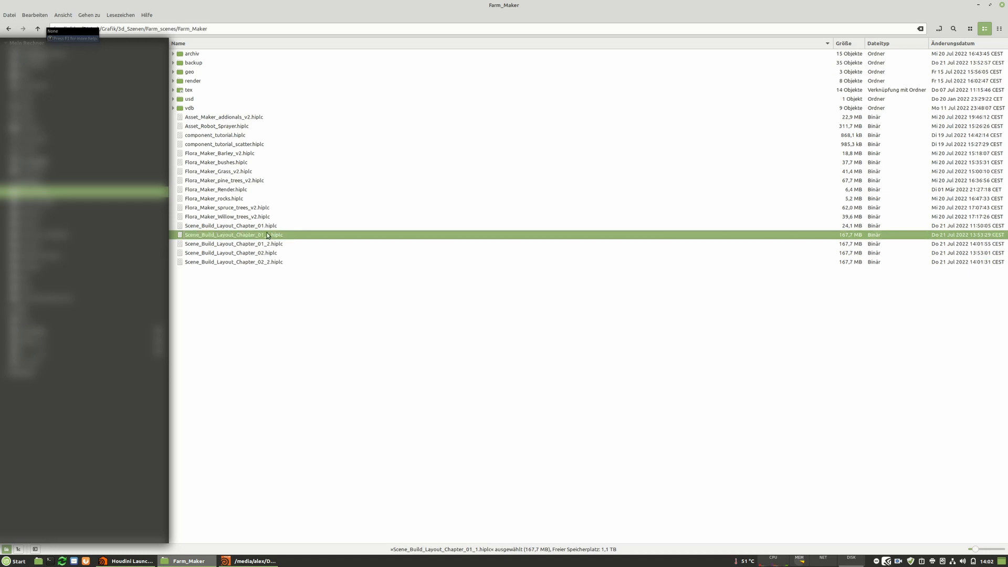
# Permanently delete Scene_Build_Layout_Chapter_02_2.hiplc from the Farm_Maker folder.
pyautogui.click(272, 265)
pyautogui.press('Delete')
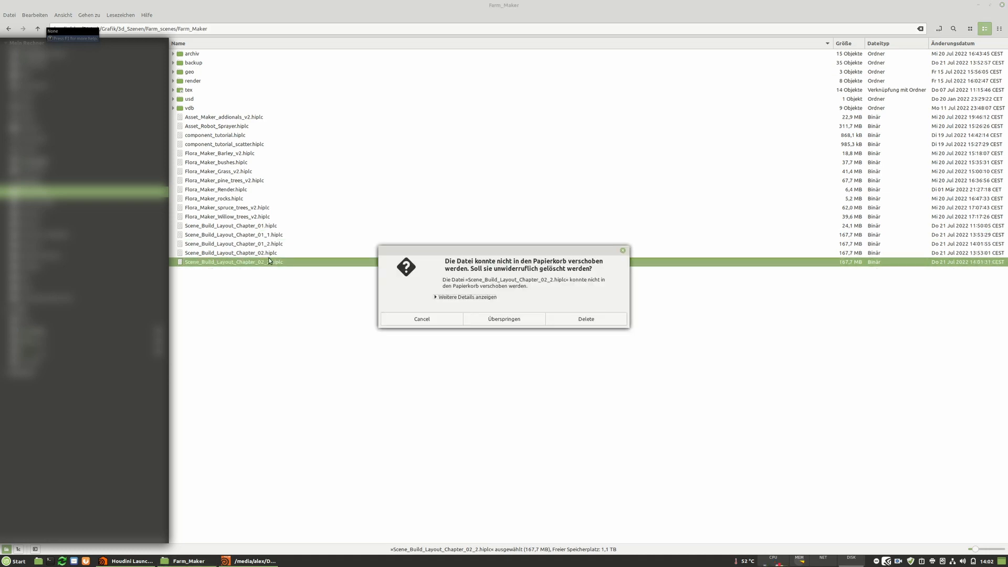
pyautogui.click(568, 322)
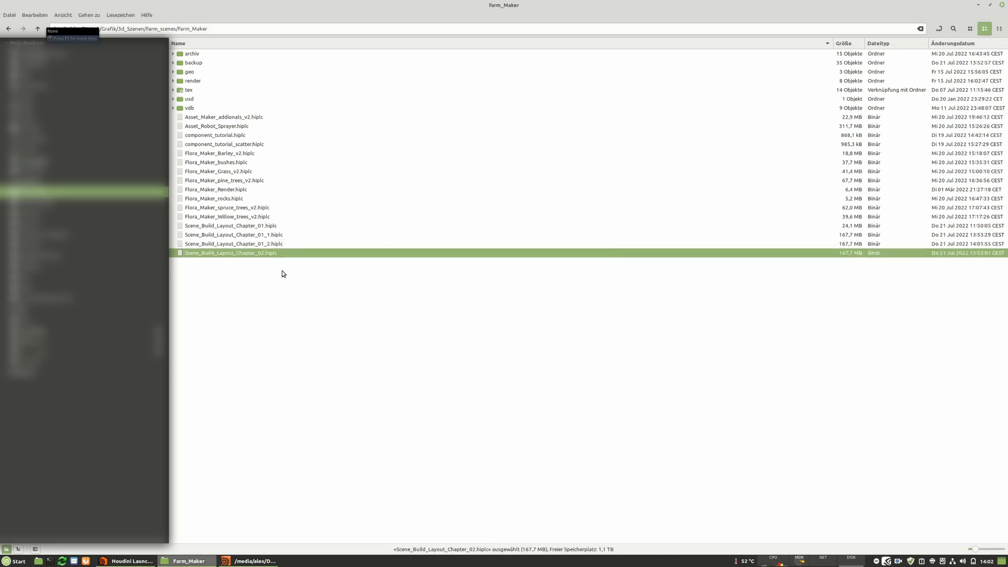
pyautogui.click(261, 243)
# Switch back to Houdini and select the fore_ground_plane_concept node in the terrain group.
pyautogui.click(251, 561)
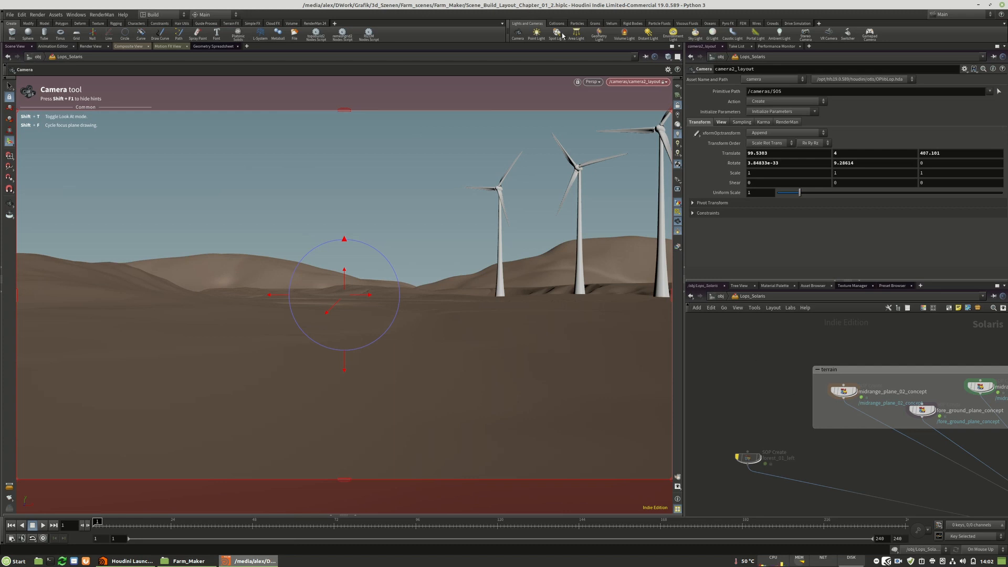
pyautogui.moveTo(787, 440)
pyautogui.mouseDown(button='middle')
pyautogui.moveTo(731, 423)
pyautogui.moveTo(776, 405)
pyautogui.moveTo(776, 427)
pyautogui.mouseUp(button='middle')
pyautogui.scroll(-2, 831, 404)
pyautogui.scroll(2, 833, 399)
pyautogui.scroll(1, 834, 398)
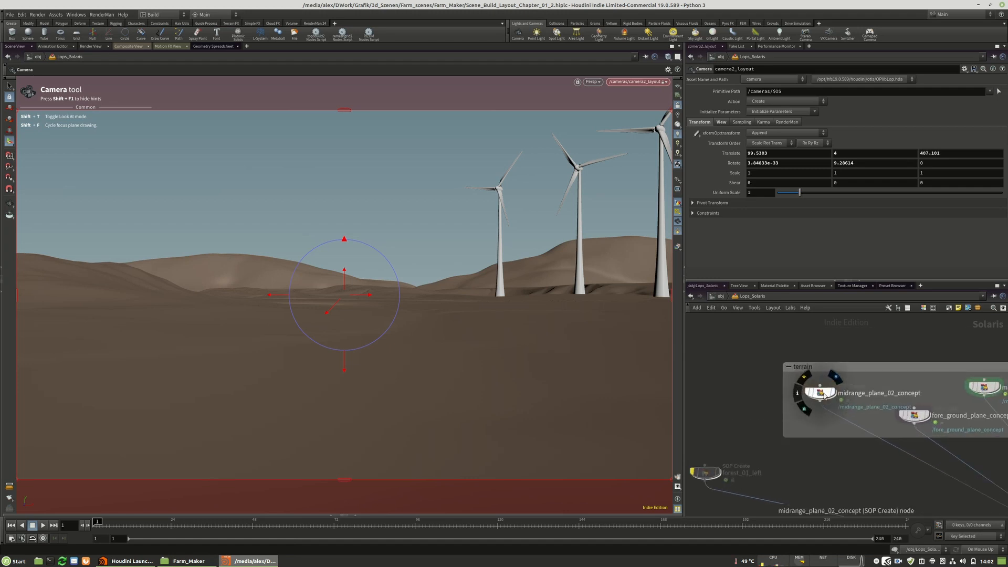
pyautogui.click(823, 395)
pyautogui.click(915, 416)
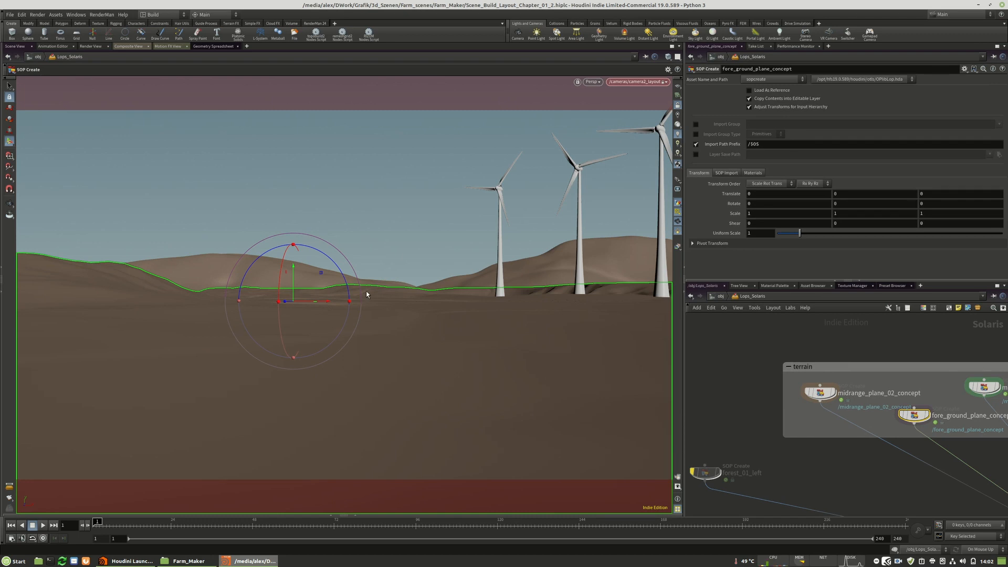
# Select the camera2_layout node and slide the layout camera sideways to about X 112.9 and Z 404.3.
pyautogui.scroll(-5, 826, 437)
pyautogui.scroll(1, 886, 476)
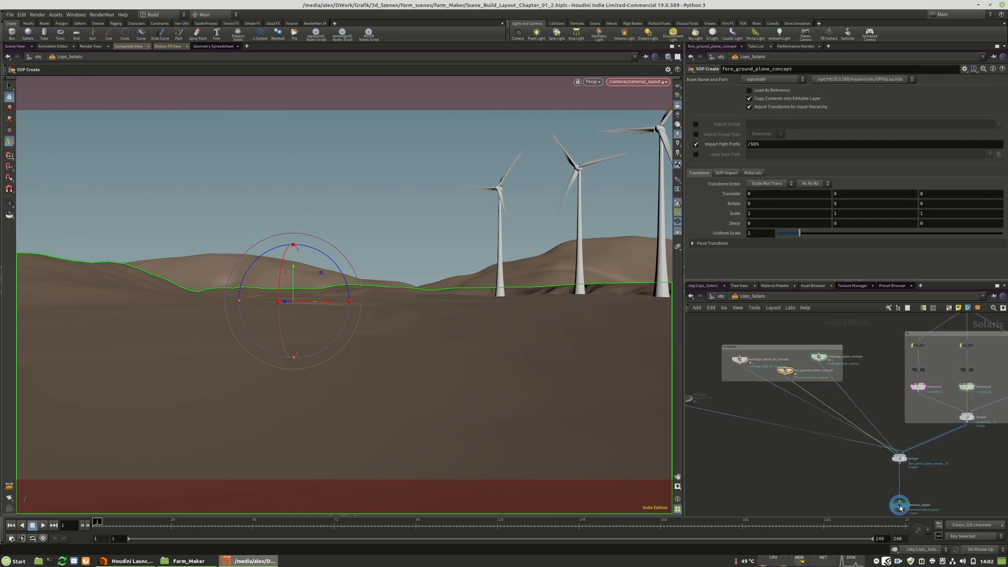
pyautogui.click(898, 505)
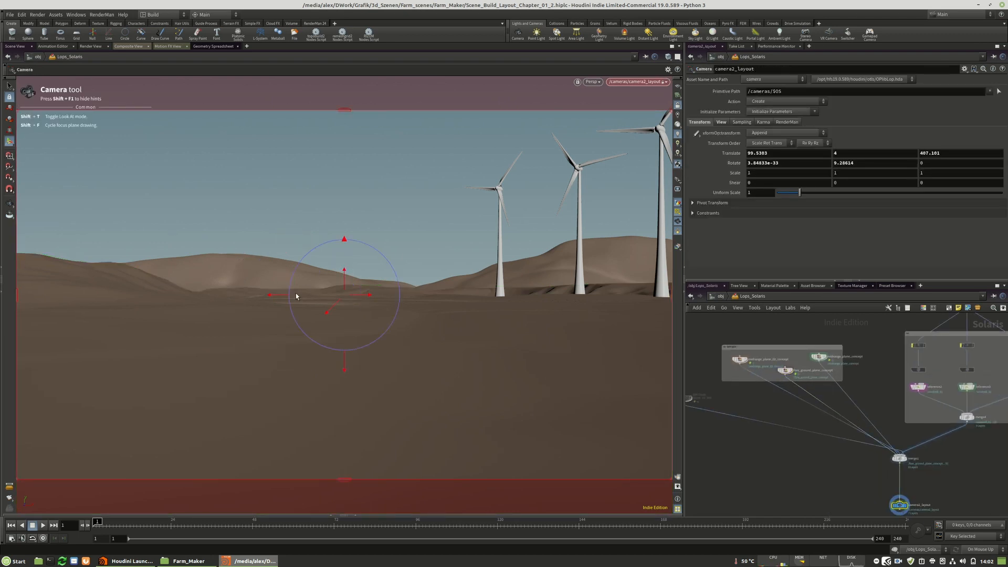
pyautogui.moveTo(270, 295)
pyautogui.mouseDown()
pyautogui.moveTo(248, 292)
pyautogui.moveTo(287, 297)
pyautogui.moveTo(277, 296)
pyautogui.mouseUp()
pyautogui.moveTo(344, 295); pyautogui.dragTo(317, 300)
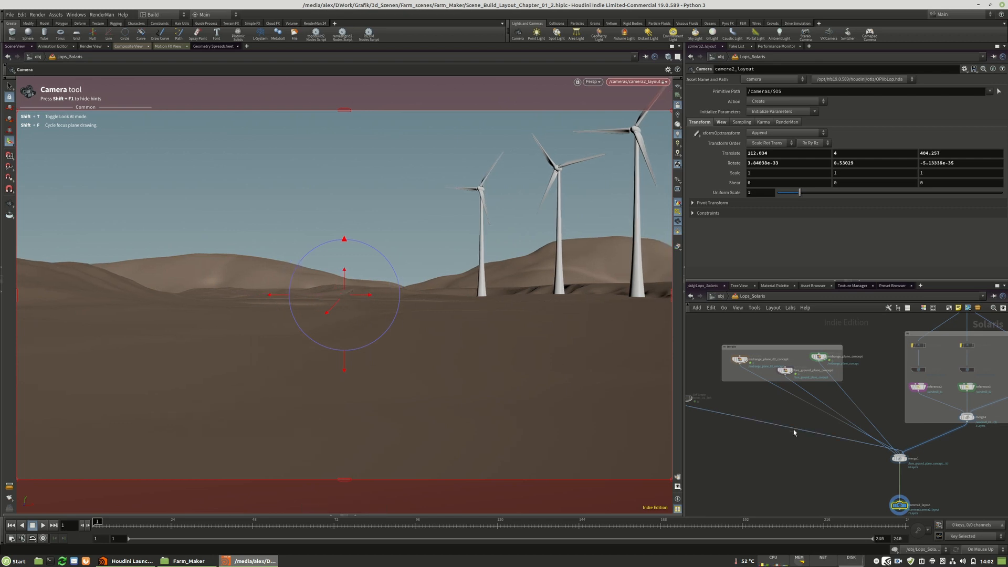
# Select the fore_ground_plane_concept node and unlock the layout camera from the viewport.
pyautogui.scroll(3, 833, 369)
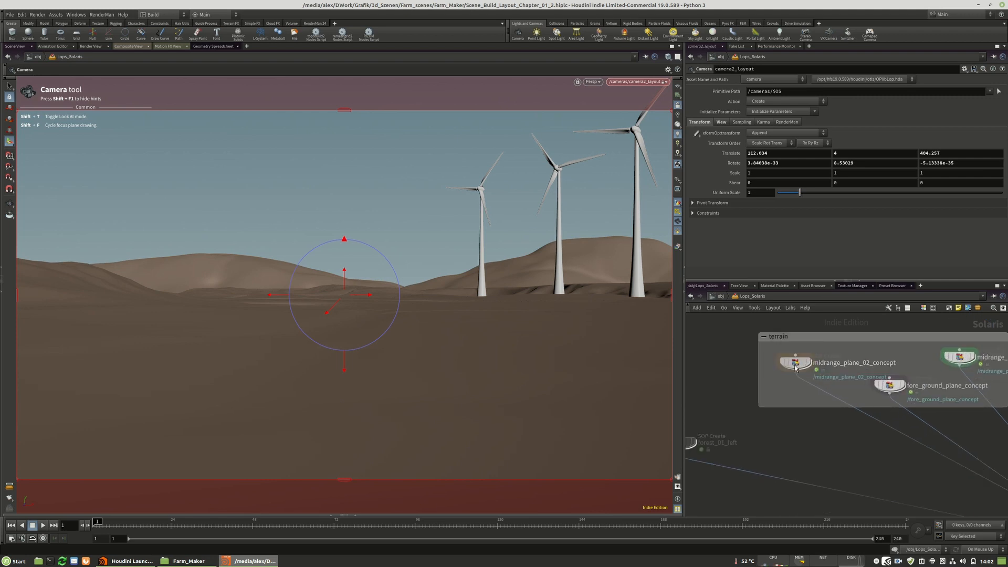
pyautogui.click(890, 386)
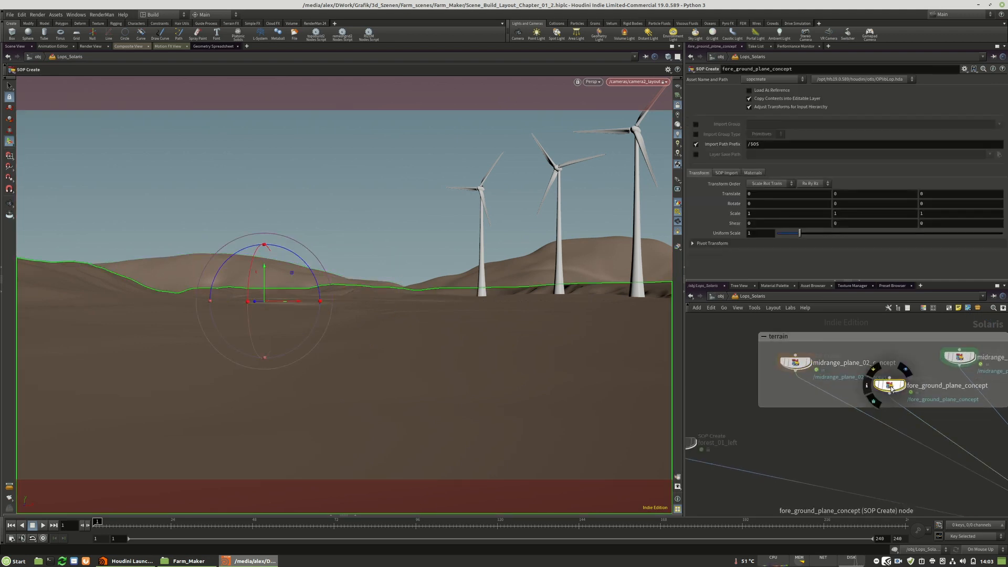
pyautogui.click(678, 104)
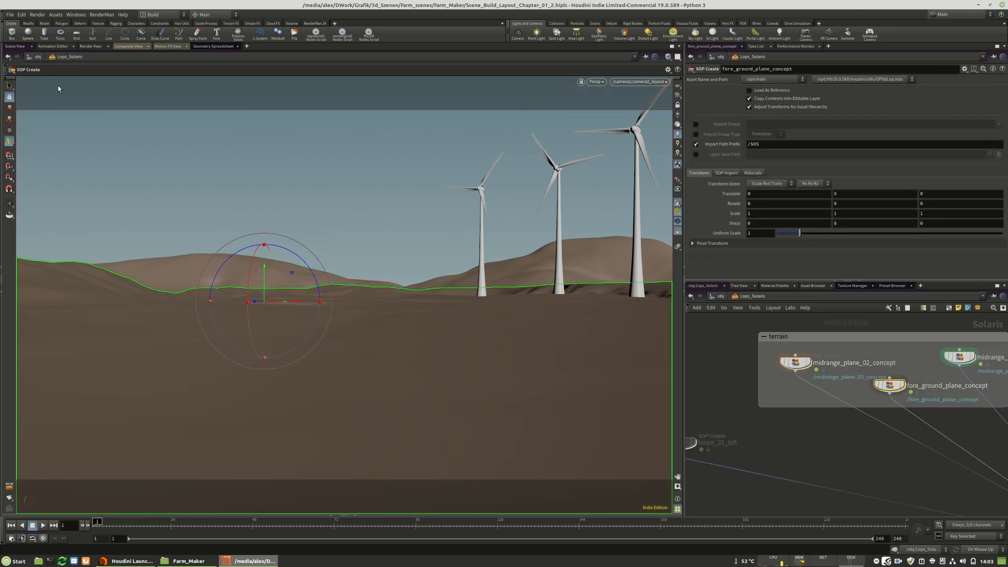
# Save the scene under the new name Scene_Build_Layout_Chapter_01_3.hiplc.
pyautogui.click(10, 15)
pyautogui.click(27, 74)
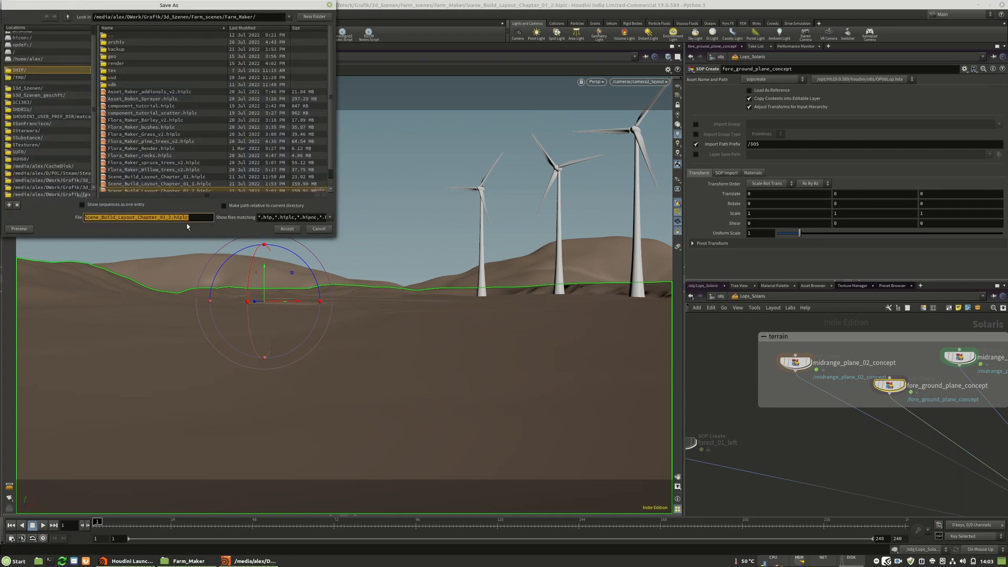
pyautogui.click(167, 217)
pyautogui.press('Return')
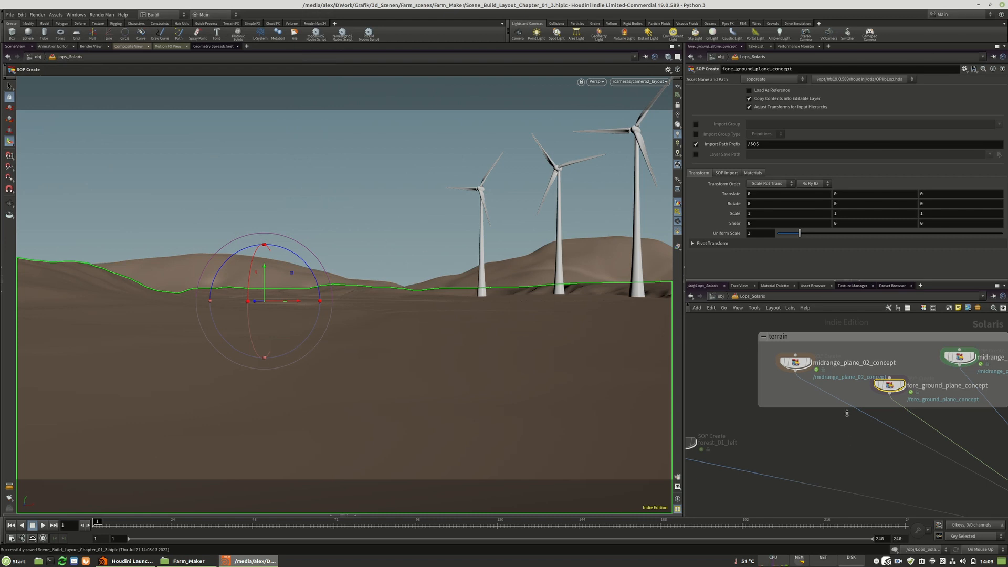
# Open the geometry network inside fore_ground_plane_concept, then display and select the color1 node.
pyautogui.doubleClick(889, 385)
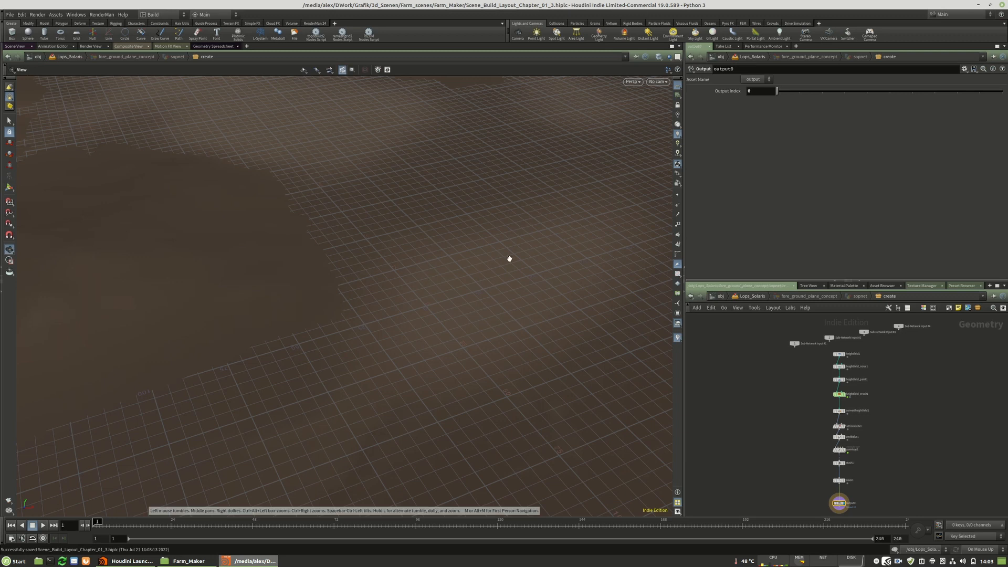
pyautogui.moveTo(509, 258); pyautogui.dragTo(376, 336)
pyautogui.scroll(5, 875, 444)
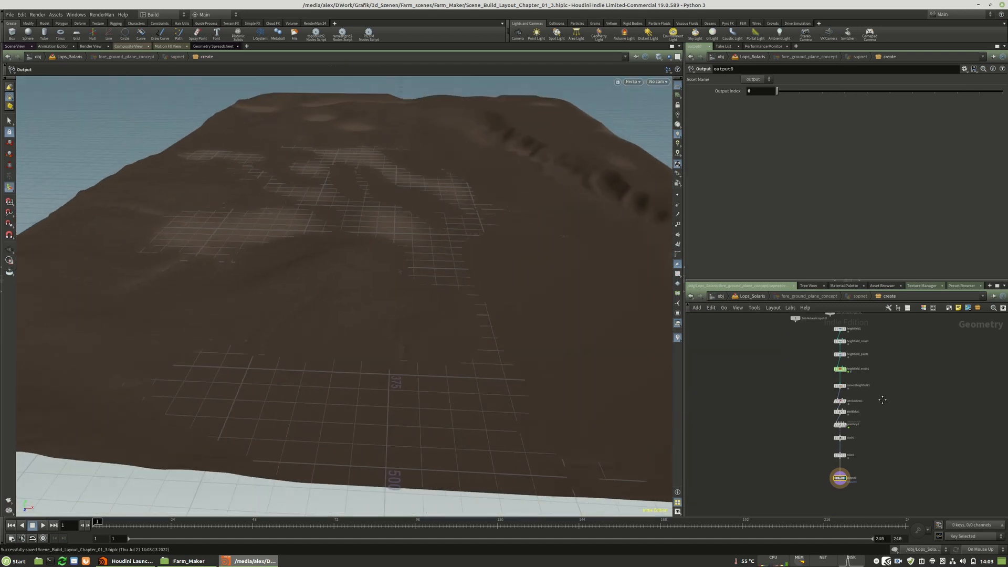
pyautogui.click(830, 418)
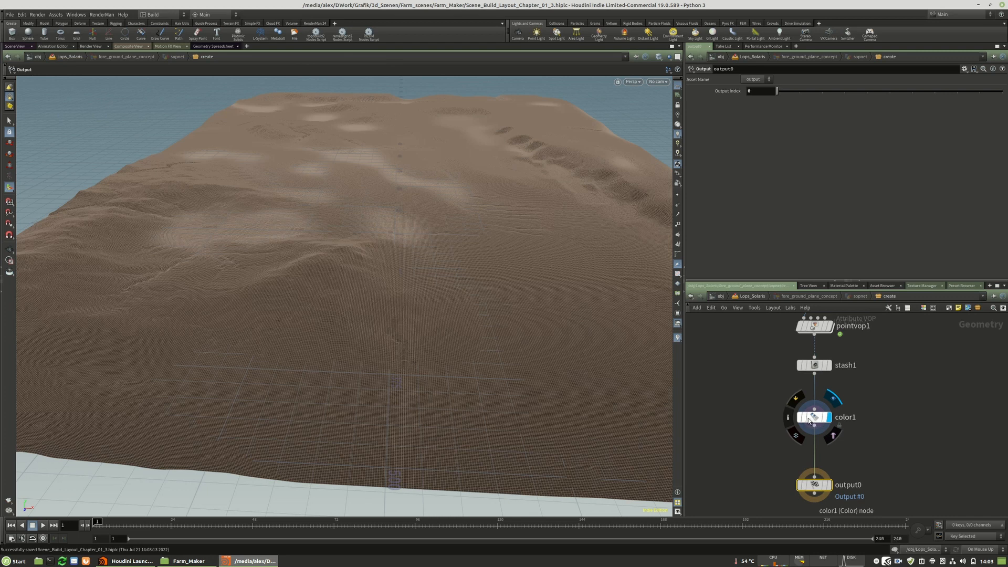
pyautogui.click(811, 417)
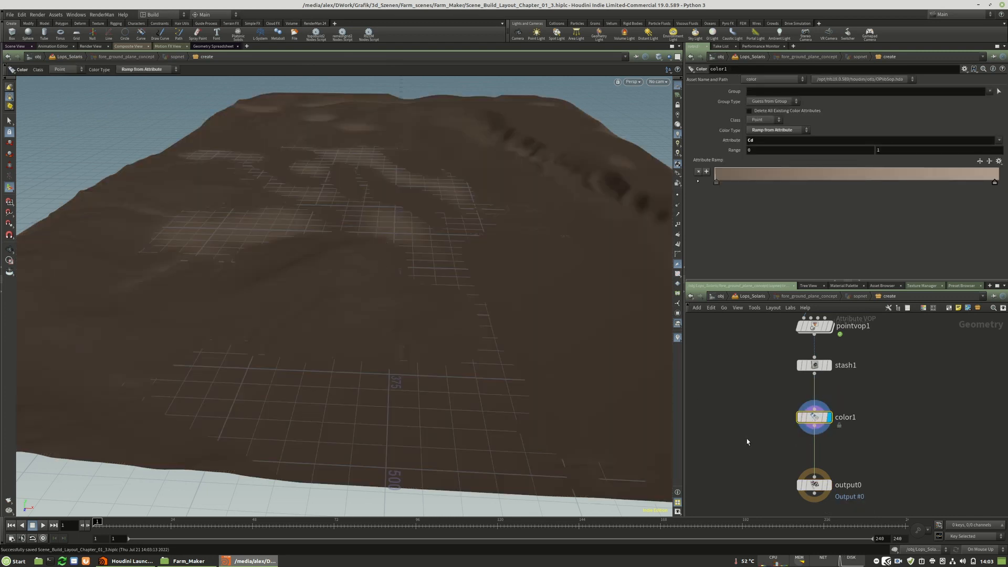
pyautogui.press('Tab')
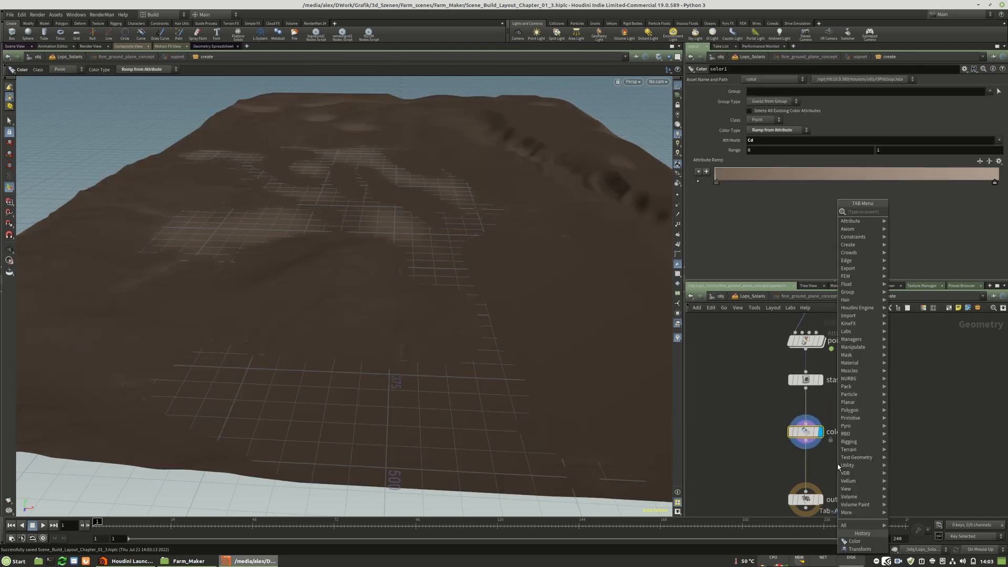
pyautogui.press('Escape')
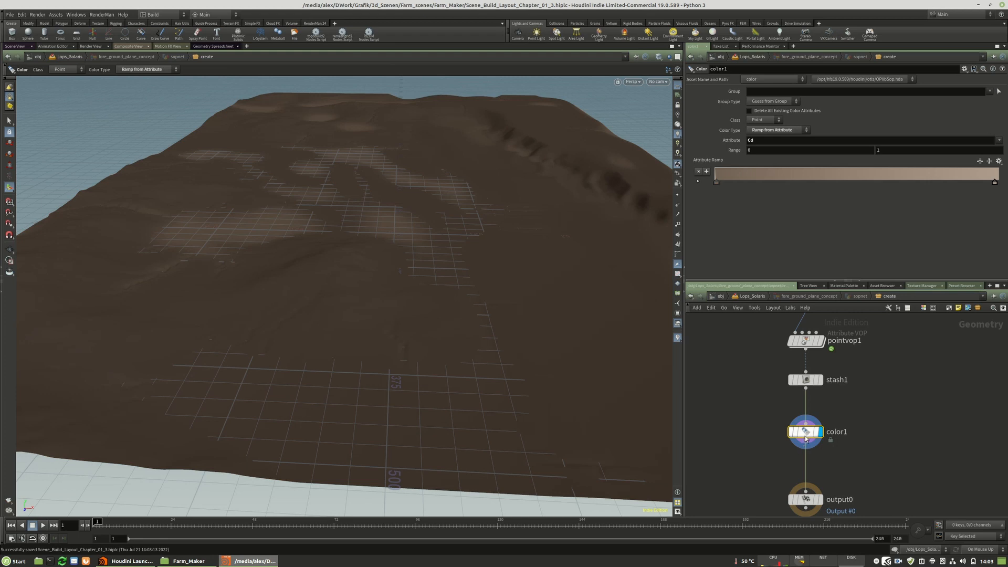
# Pick a terrain point, move it with a new Edit node after color1, and set the node's soft radius to 300.
pyautogui.click(7, 123)
pyautogui.click(405, 308)
pyautogui.press('t')
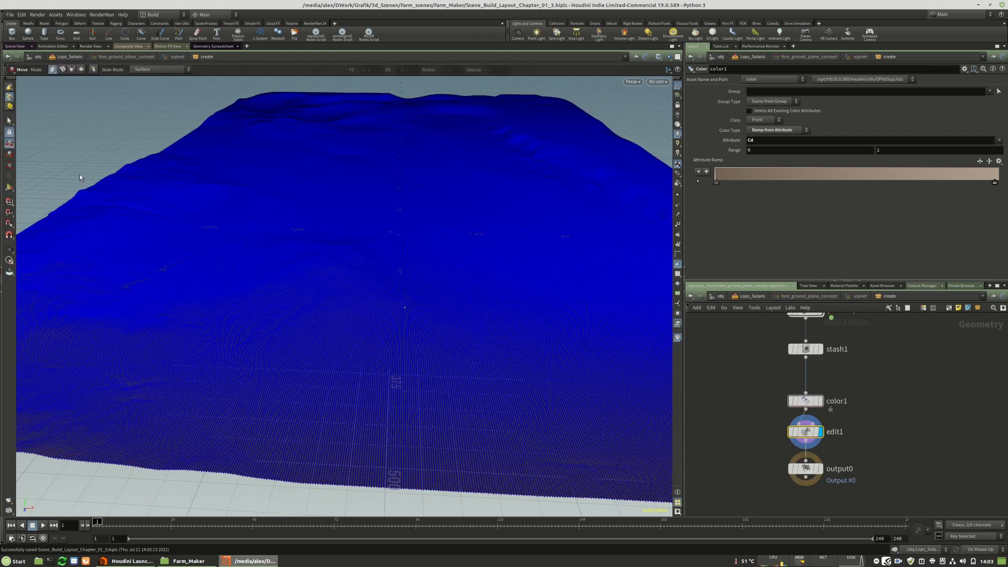
pyautogui.moveTo(406, 308)
pyautogui.keyDown('alt'); pyautogui.mouseDown()
pyautogui.moveTo(389, 266)
pyautogui.moveTo(441, 306)
pyautogui.moveTo(411, 303)
pyautogui.mouseUp(); pyautogui.keyUp('alt')
pyautogui.scroll(-8, 818, 244)
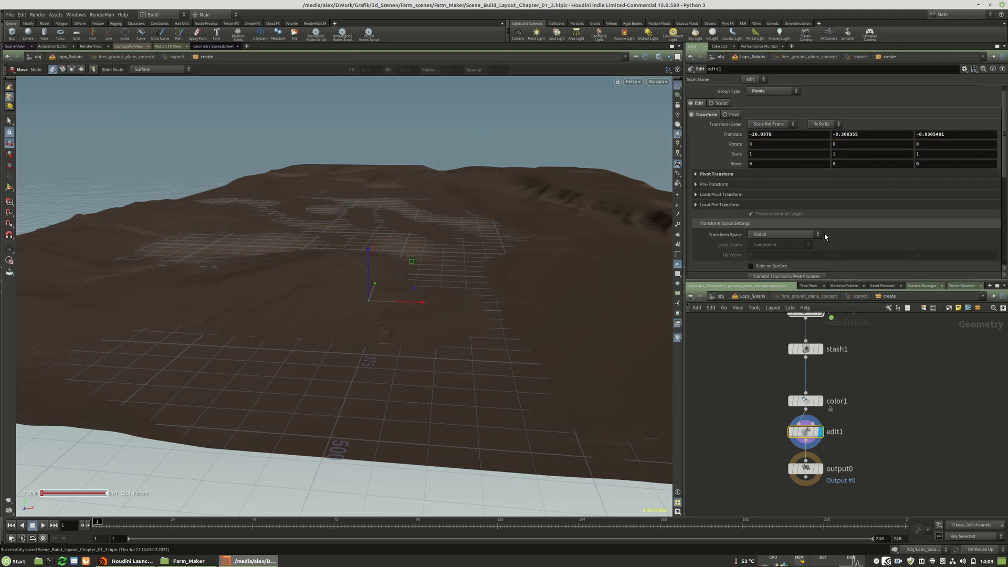
pyautogui.scroll(-1, 786, 243)
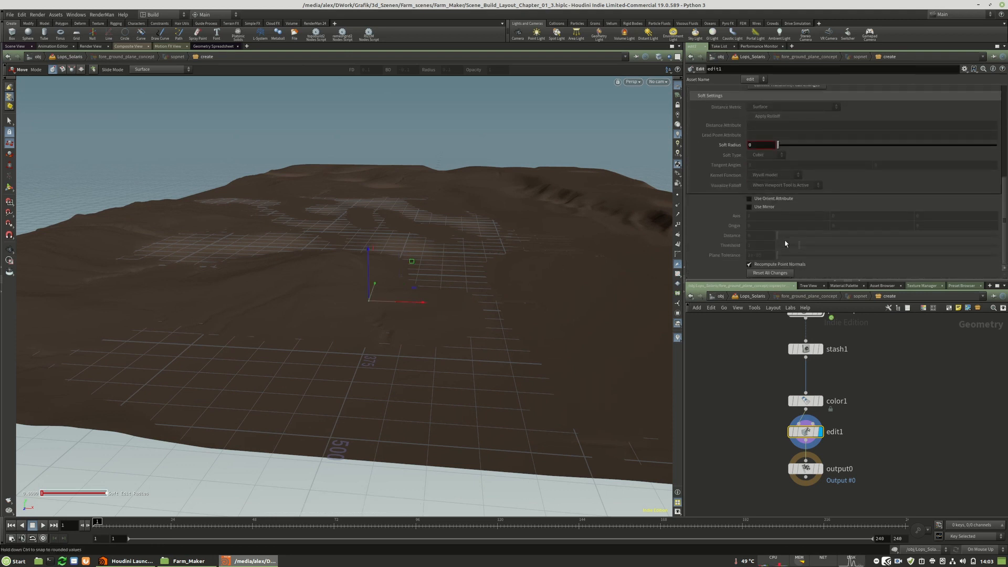
pyautogui.write('300')
pyautogui.press('Return')
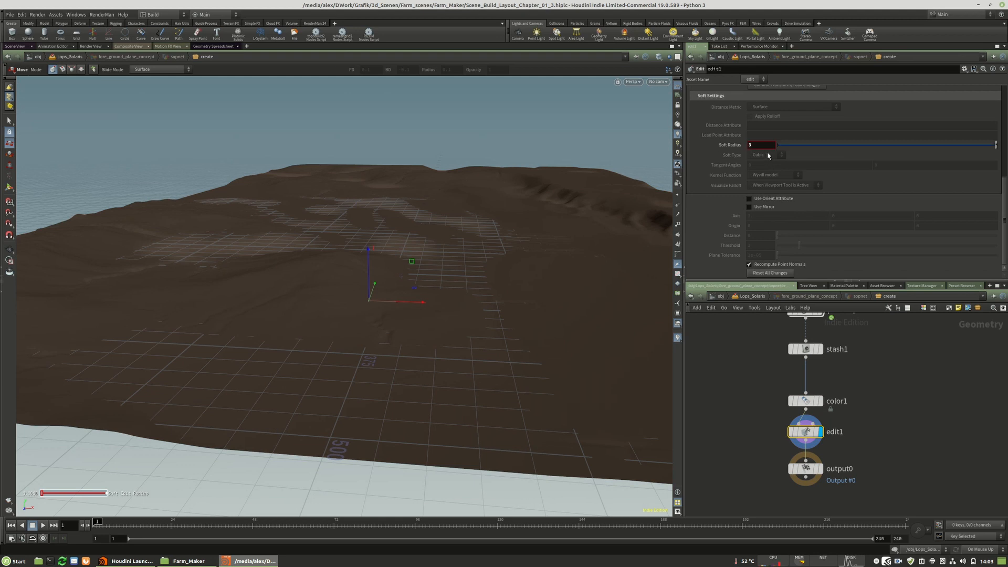
# Shift the selected foreground terrain point with the soft falloff to reshape the surrounding ridge.
pyautogui.moveTo(416, 302); pyautogui.dragTo(370, 301)
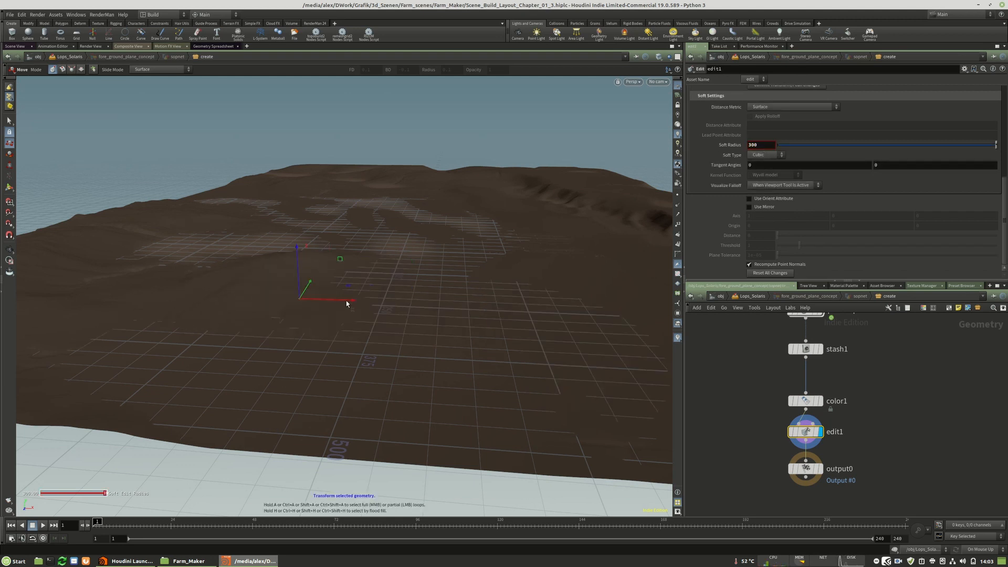
pyautogui.press('Escape')
pyautogui.moveTo(346, 303); pyautogui.dragTo(408, 322)
pyautogui.press('Return')
pyautogui.moveTo(316, 365)
pyautogui.mouseDown()
pyautogui.moveTo(294, 365)
pyautogui.moveTo(323, 363)
pyautogui.mouseUp()
pyautogui.moveTo(362, 331)
pyautogui.mouseDown()
pyautogui.moveTo(377, 357)
pyautogui.moveTo(372, 347)
pyautogui.mouseUp()
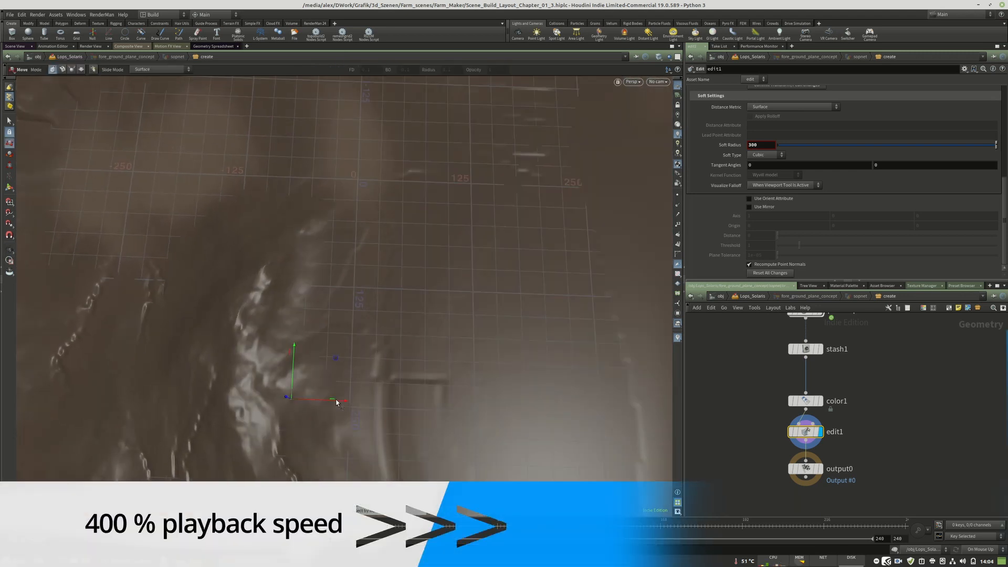
pyautogui.press('Delete')
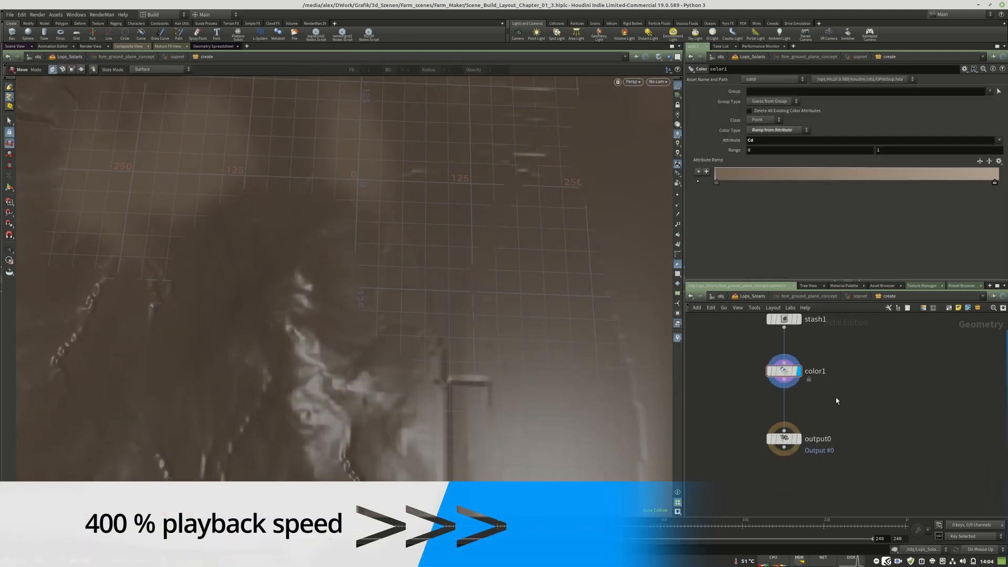
pyautogui.hotkey('ctrl', 'z')
pyautogui.moveTo(310, 389); pyautogui.dragTo(333, 337, button='middle')
pyautogui.hotkey('ctrl', 'z')
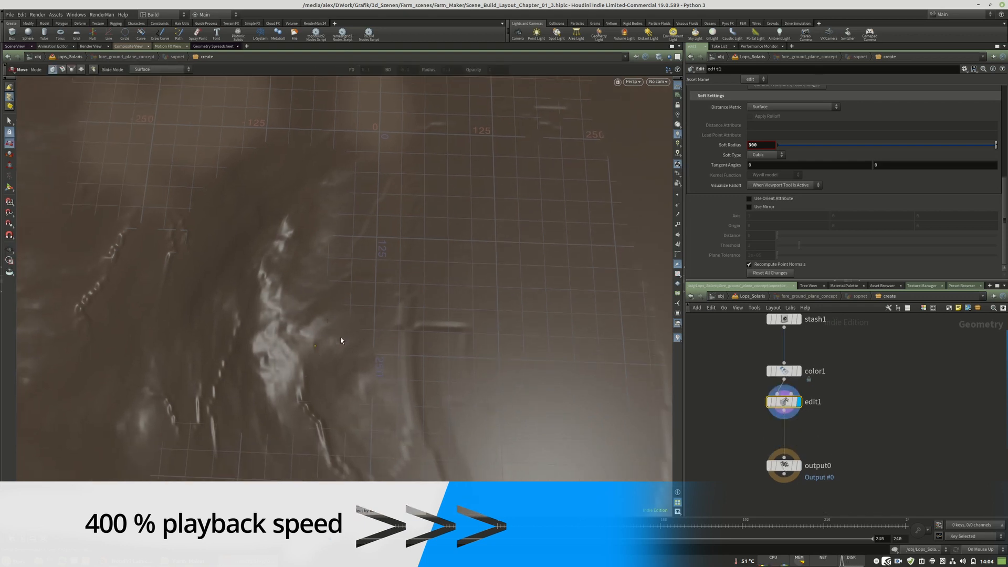
# Display the output0 node and return to the Solaris network to check the reshaped foreground.
pyautogui.click(10, 187)
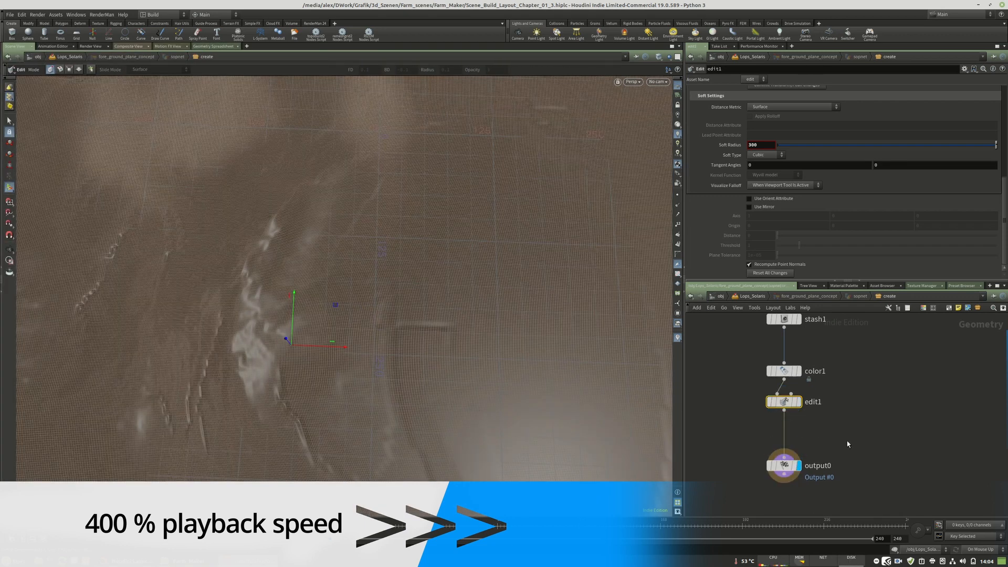
pyautogui.press('u')
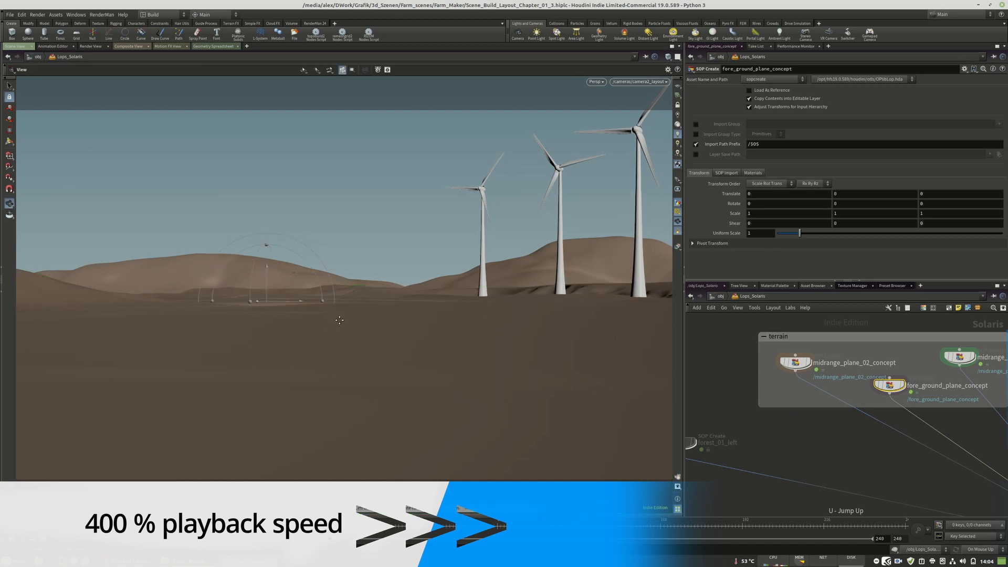
pyautogui.moveTo(268, 389); pyautogui.dragTo(269, 394, button='middle')
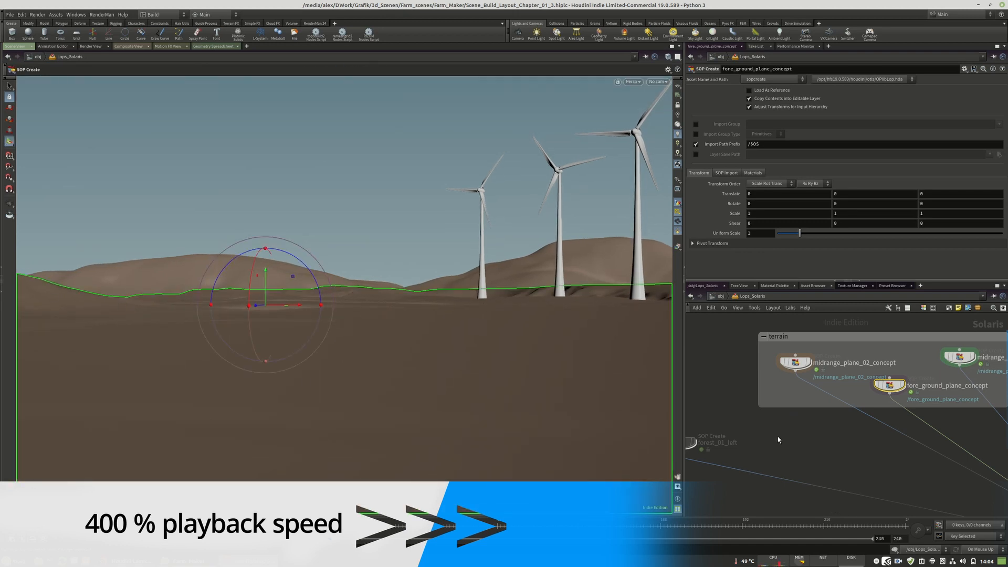
# Reopen the fore_ground_plane_concept network, adjust another terrain point with the soft edit, and return to the Solaris network.
pyautogui.doubleClick(887, 387)
pyautogui.moveTo(305, 195); pyautogui.dragTo(307, 164)
pyautogui.hotkey('ctrl', 'z')
pyautogui.keyDown('alt'); pyautogui.moveTo(332, 277); pyautogui.dragTo(234, 187); pyautogui.keyUp('alt')
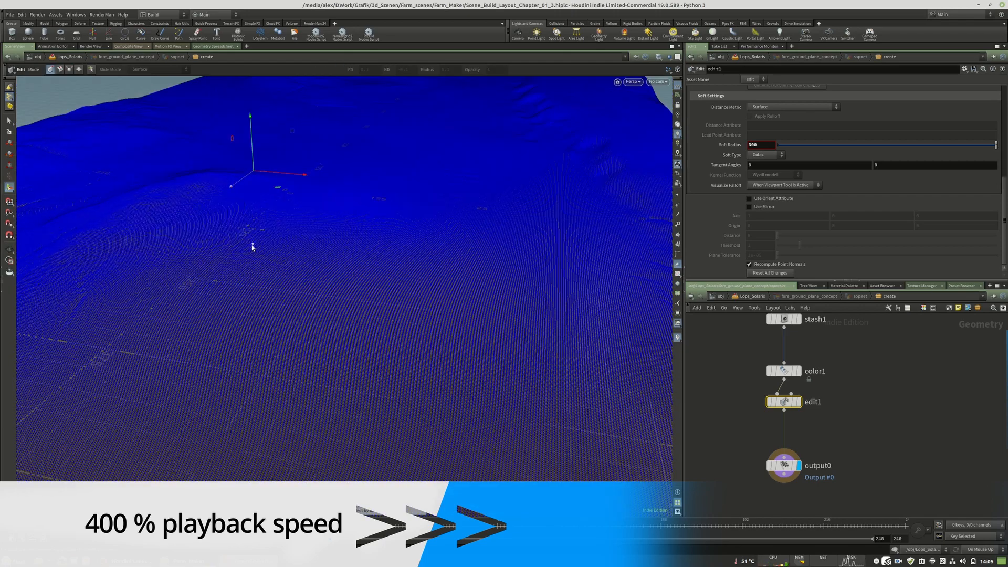
pyautogui.keyDown('alt'); pyautogui.moveTo(253, 247); pyautogui.dragTo(286, 200); pyautogui.keyUp('alt')
pyautogui.press('u')
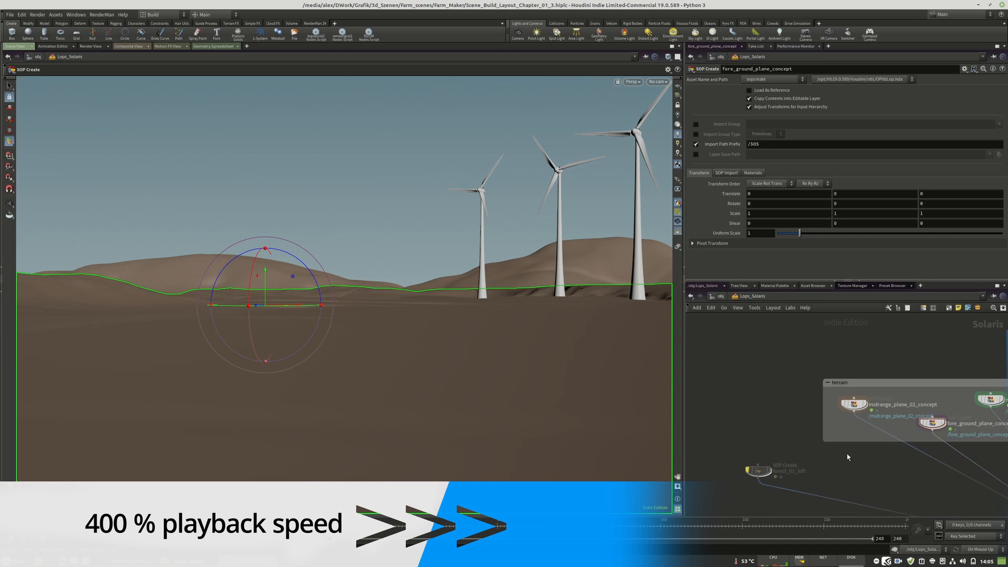
# Move midrange_plane_02_concept to about X -64.6 and set its Y scale to 1.089.
pyautogui.click(826, 369)
pyautogui.moveTo(265, 286); pyautogui.dragTo(189, 284)
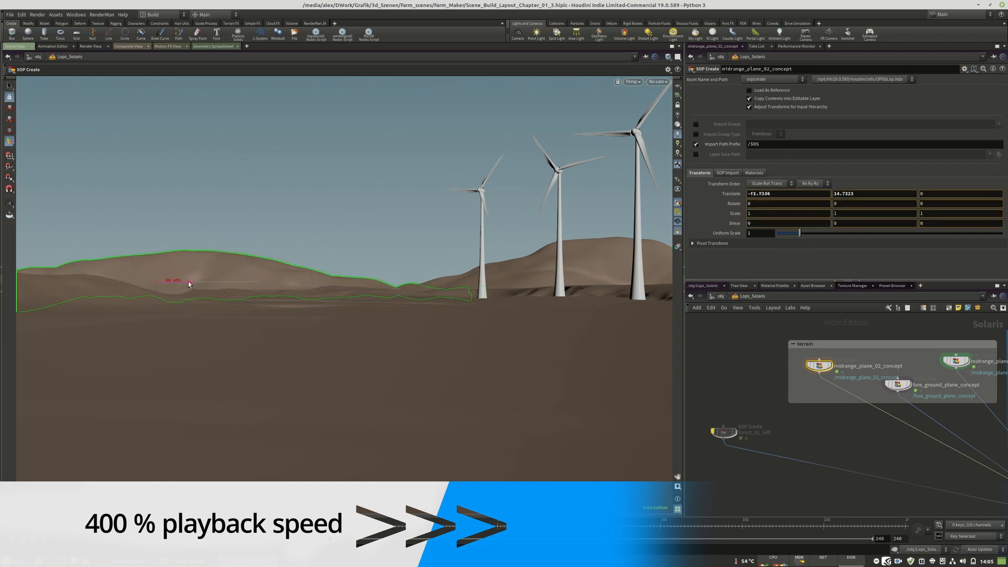
pyautogui.moveTo(284, 291); pyautogui.dragTo(210, 288)
pyautogui.moveTo(860, 214); pyautogui.dragTo(150, 241, button='middle')
# Duplicate the midrange_plane_02_concept node and place the copy beside it in the terrain group.
pyautogui.moveTo(828, 381); pyautogui.dragTo(844, 397, button='middle')
pyautogui.moveTo(805, 390); pyautogui.dragTo(727, 389)
pyautogui.keyDown('alt'); pyautogui.moveTo(837, 379); pyautogui.dragTo(762, 381); pyautogui.keyUp('alt')
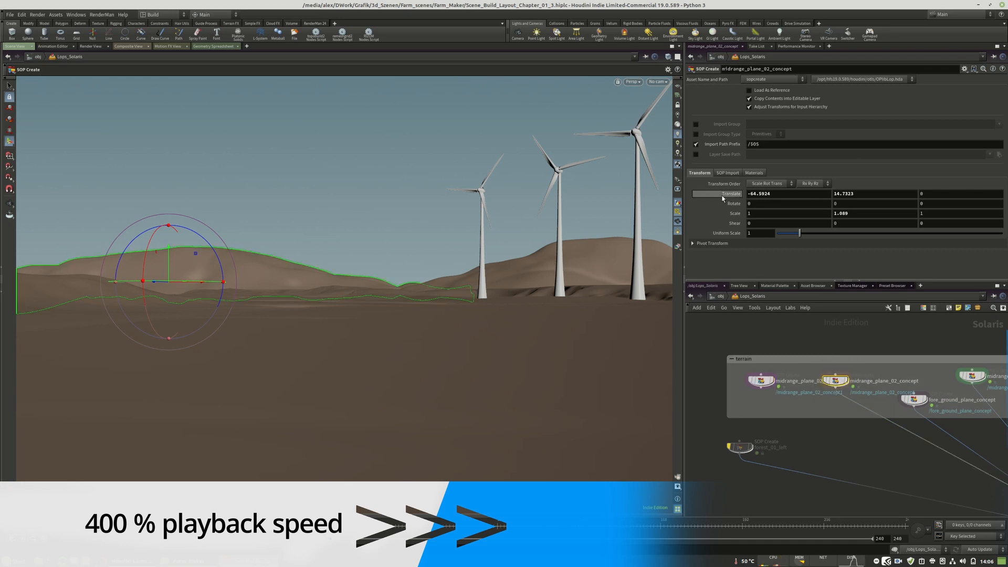
# Copy midrange_plane_02_concept's transform values and paste them into a new Transform node placed before output0 inside its network.
pyautogui.rightClick(725, 193)
pyautogui.click(766, 255)
pyautogui.doubleClick(836, 381)
pyautogui.moveTo(906, 480); pyautogui.dragTo(896, 441, button='middle')
pyautogui.press('Tab')
pyautogui.moveTo(894, 245)
pyautogui.click(810, 228)
pyautogui.click(792, 421)
pyautogui.rightClick(756, 122)
pyautogui.click(777, 180)
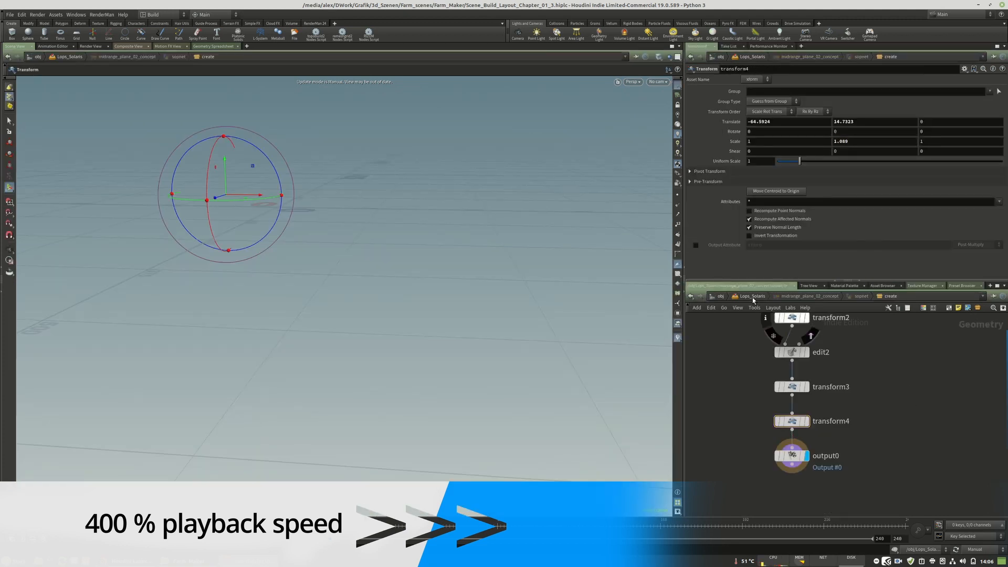
# Return to the Solaris network and set the update mode to On Mouse Up.
pyautogui.click(751, 296)
pyautogui.click(975, 549)
pyautogui.click(977, 537)
# Rotate the duplicated midrange plane about 18.8 degrees around Y and connect its node to the final merge node.
pyautogui.moveTo(762, 382); pyautogui.dragTo(745, 388)
pyautogui.moveTo(153, 283)
pyautogui.mouseDown()
pyautogui.moveTo(178, 284)
pyautogui.moveTo(169, 286)
pyautogui.mouseUp()
pyautogui.click(745, 393)
pyautogui.scroll(-4, 746, 400)
pyautogui.click(878, 429)
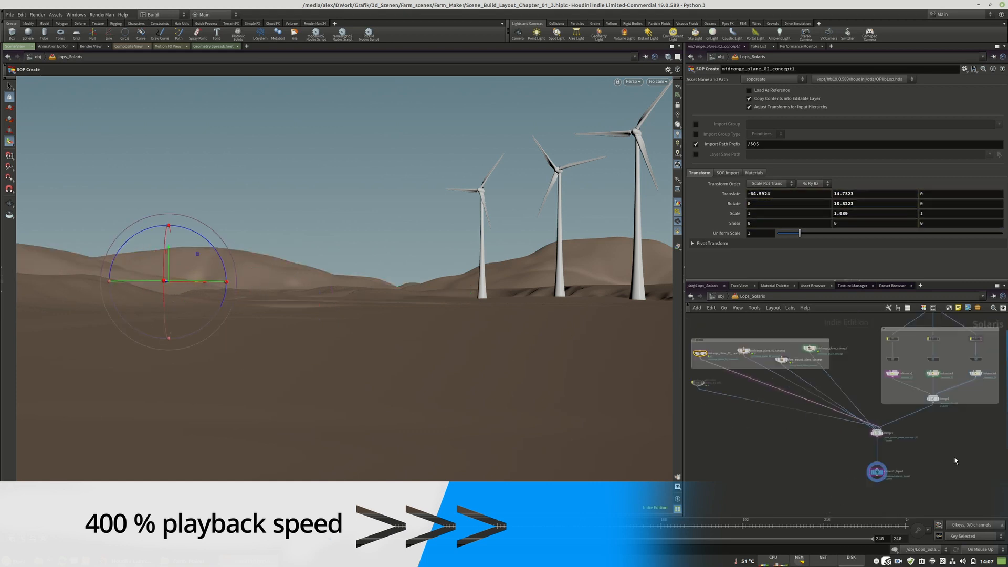
# Move the duplicated midrange plane forward in the scene to about X -38 and Z 651.
pyautogui.scroll(-3, 955, 460)
pyautogui.keyDown('alt'); pyautogui.moveTo(294, 173); pyautogui.dragTo(83, 234); pyautogui.keyUp('alt')
pyautogui.keyDown('alt'); pyautogui.moveTo(83, 234); pyautogui.dragTo(105, 389, button='middle'); pyautogui.keyUp('alt')
pyautogui.moveTo(309, 417); pyautogui.dragTo(302, 342)
pyautogui.press('Insert')
pyautogui.moveTo(317, 467); pyautogui.dragTo(356, 167)
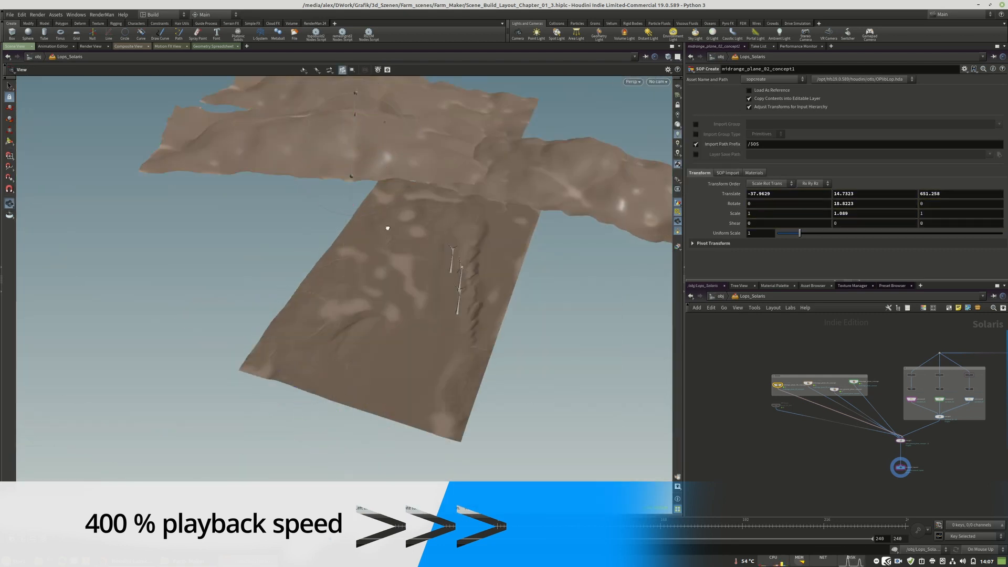
# Lower the duplicated midrange plane to about X -61.6, Y -68.6, Z 659.3 and look through the layout camera.
pyautogui.keyDown('alt'); pyautogui.moveTo(387, 225); pyautogui.dragTo(397, 152); pyautogui.keyUp('alt')
pyautogui.moveTo(332, 187); pyautogui.dragTo(331, 197)
pyautogui.moveTo(364, 231)
pyautogui.mouseDown()
pyautogui.moveTo(349, 231)
pyautogui.moveTo(360, 229)
pyautogui.mouseUp()
pyautogui.click(658, 82)
pyautogui.click(630, 108)
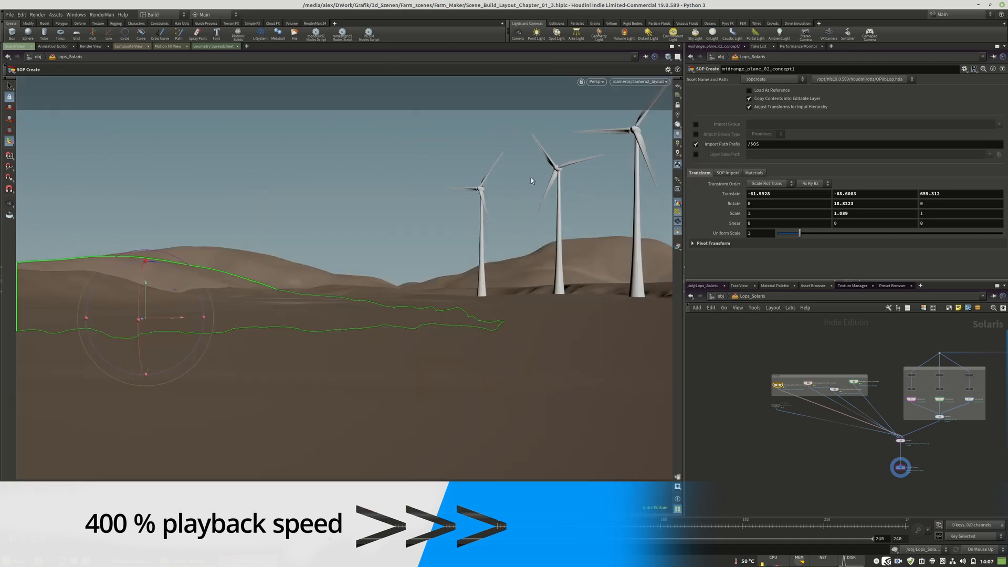
# Reselect midrange_plane_02_concept1 and shift it sideways to about X -126.8 and Z 681.5.
pyautogui.click(900, 467)
pyautogui.scroll(4, 776, 389)
pyautogui.click(779, 382)
pyautogui.moveTo(177, 318); pyautogui.dragTo(154, 317)
# Duplicate the midrange_plane_02_concept1 node within the terrain group and set the update mode to Manual.
pyautogui.scroll(3, 784, 379)
pyautogui.moveTo(778, 385); pyautogui.dragTo(815, 384)
pyautogui.moveTo(816, 386)
pyautogui.keyDown('alt'); pyautogui.mouseDown()
pyautogui.moveTo(781, 392)
pyautogui.moveTo(822, 402)
pyautogui.mouseUp(); pyautogui.keyUp('alt')
pyautogui.click(980, 549)
pyautogui.click(982, 543)
# Add a Transform node before the output inside midrange_plane_02_concept1 and copy the outer node's Translate values into it.
pyautogui.click(692, 244)
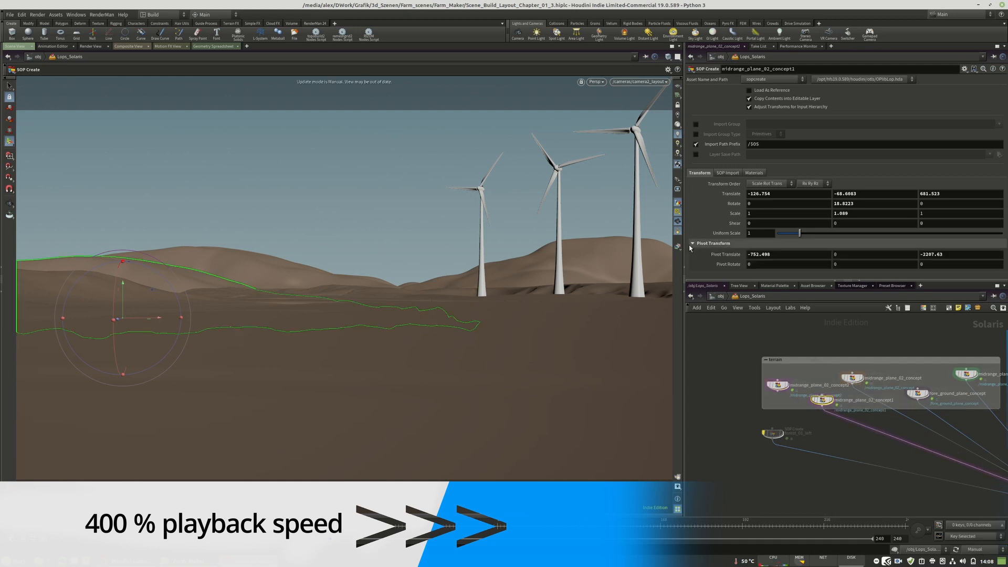
pyautogui.rightClick(722, 197)
pyautogui.click(744, 226)
pyautogui.doubleClick(823, 401)
pyautogui.press('Tab')
pyautogui.write('tra')
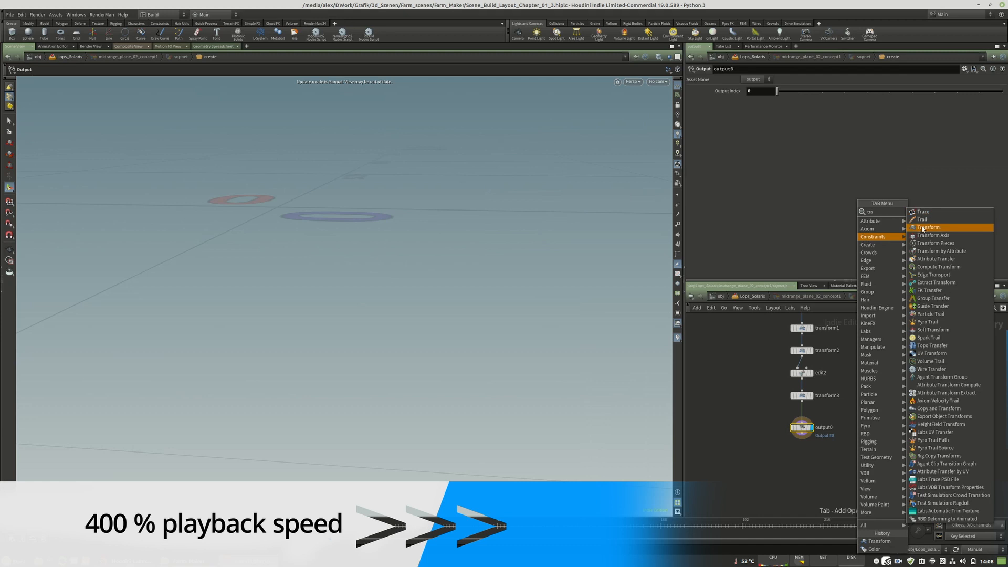
pyautogui.click(923, 229)
pyautogui.click(802, 416)
pyautogui.rightClick(727, 120)
pyautogui.click(750, 167)
pyautogui.press('u')
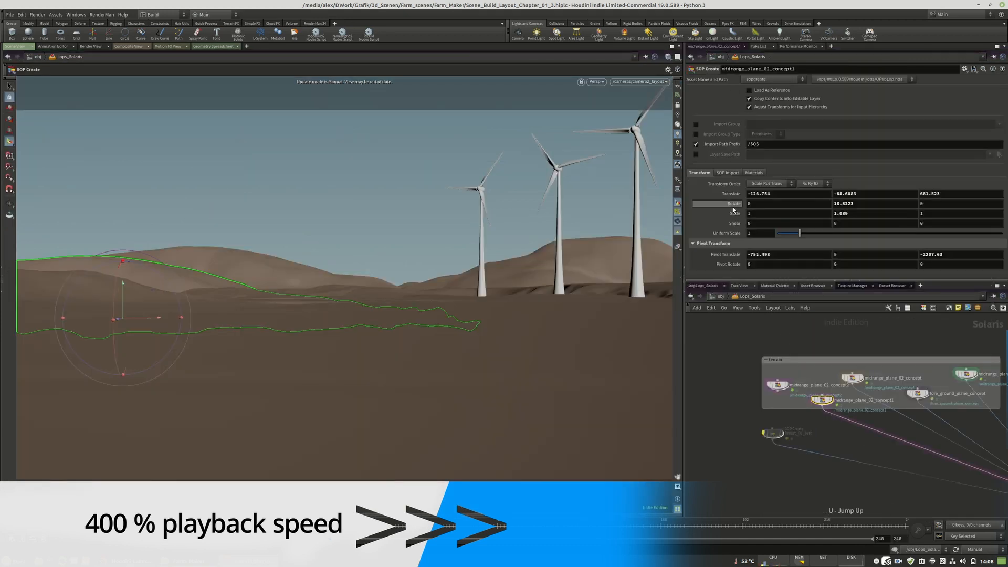
# Copy the Rotate values of midrange_plane_02_concept1 into its inner Transform node.
pyautogui.rightClick(732, 207)
pyautogui.click(754, 249)
pyautogui.doubleClick(823, 400)
pyautogui.rightClick(726, 129)
pyautogui.click(747, 190)
pyautogui.press('u')
# Copy the Scale values of midrange_plane_02_concept1 into its inner Transform node.
pyautogui.rightClick(733, 215)
pyautogui.click(754, 257)
pyautogui.click(852, 379)
pyautogui.click(823, 401)
pyautogui.rightClick(720, 214)
pyautogui.click(757, 266)
pyautogui.doubleClick(825, 400)
pyautogui.rightClick(727, 141)
pyautogui.click(743, 201)
pyautogui.press('u')
# Copy the Pivot Translate values of midrange_plane_02_concept1 into the pivot settings of its inner Transform node.
pyautogui.rightClick(711, 255)
pyautogui.click(733, 307)
pyautogui.doubleClick(823, 401)
pyautogui.click(709, 172)
pyautogui.rightClick(723, 182)
pyautogui.click(745, 242)
pyautogui.press('u')
# Reset the Translate values of midrange_plane_02_concept1 to 0 and set the update mode to On Mouse Up.
pyautogui.moveTo(880, 410); pyautogui.dragTo(820, 391, button='middle')
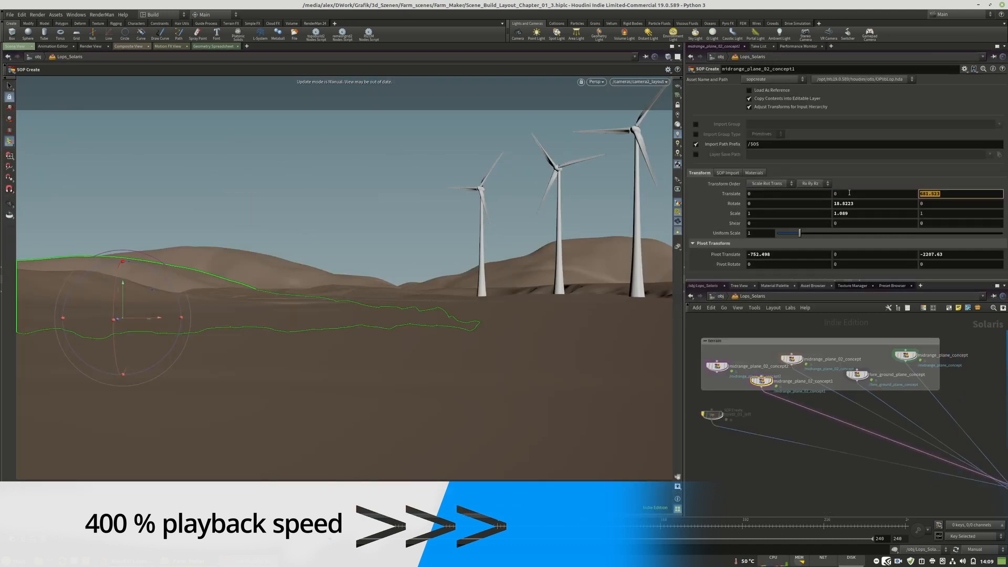
pyautogui.click(978, 549)
pyautogui.moveTo(768, 429); pyautogui.dragTo(808, 438, button='middle')
pyautogui.click(978, 537)
pyautogui.moveTo(807, 412); pyautogui.dragTo(848, 387)
pyautogui.moveTo(766, 402); pyautogui.dragTo(765, 391)
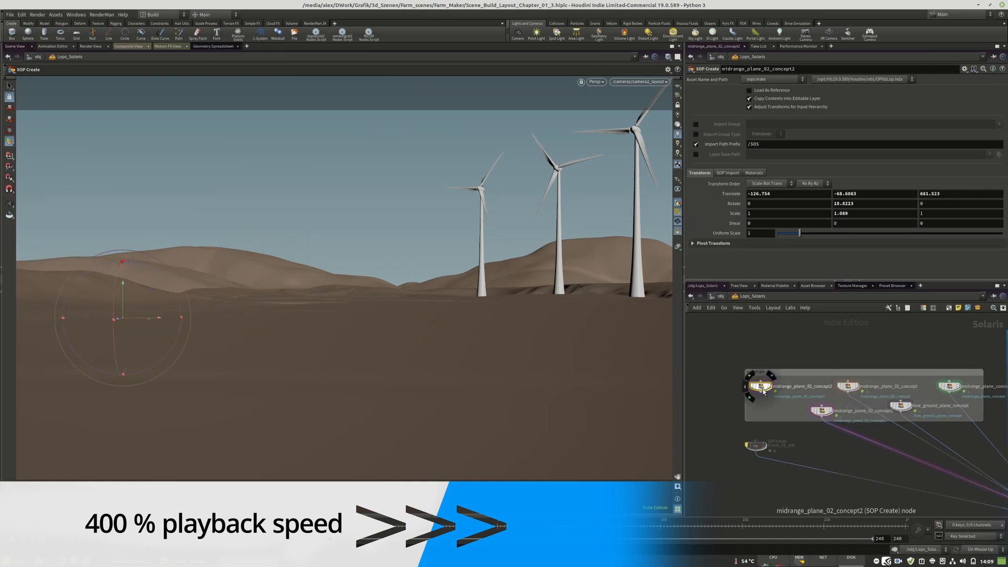
# Select midrange_plane_02_concept2 and connect its output to the merge node that gathers the terrain.
pyautogui.click(760, 393)
pyautogui.moveTo(940, 468); pyautogui.dragTo(813, 402, button='middle')
pyautogui.click(938, 459)
pyautogui.moveTo(909, 400); pyautogui.dragTo(994, 487, button='middle')
pyautogui.moveTo(719, 408); pyautogui.dragTo(721, 416)
# Set midrange_plane_02_concept2's uniform scale to 1.61 and move it into the background to about X 1162, Y 46, Z -3951.
pyautogui.moveTo(149, 319); pyautogui.dragTo(427, 266)
pyautogui.moveTo(800, 234); pyautogui.dragTo(813, 234)
pyautogui.moveTo(427, 251); pyautogui.dragTo(428, 257)
pyautogui.moveTo(461, 292); pyautogui.dragTo(505, 291)
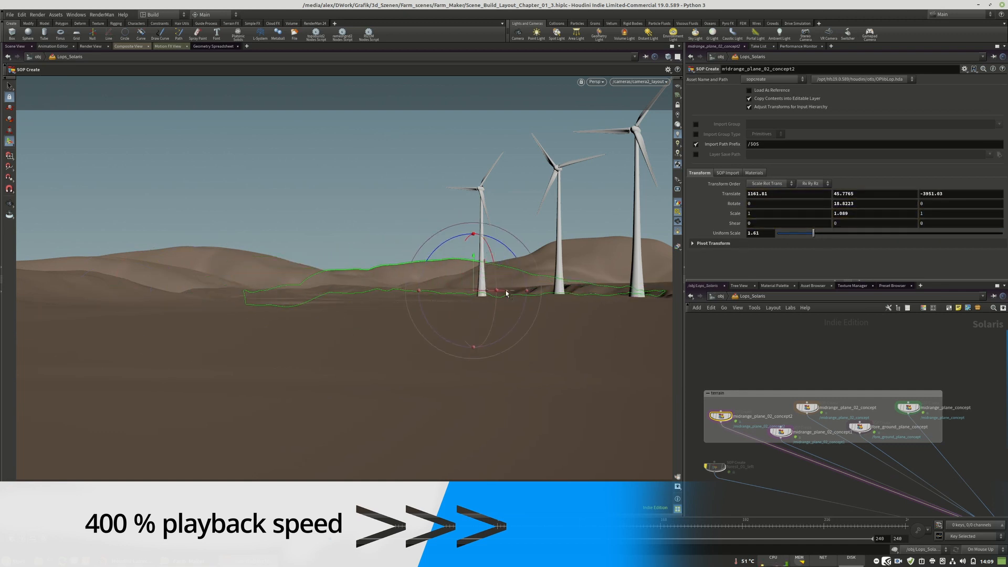
# Rotate midrange_plane_02_concept2 to about -128.8 degrees around Y and move it to about X 642, Y 55.5, Z -4338.
pyautogui.moveTo(448, 274); pyautogui.dragTo(514, 295)
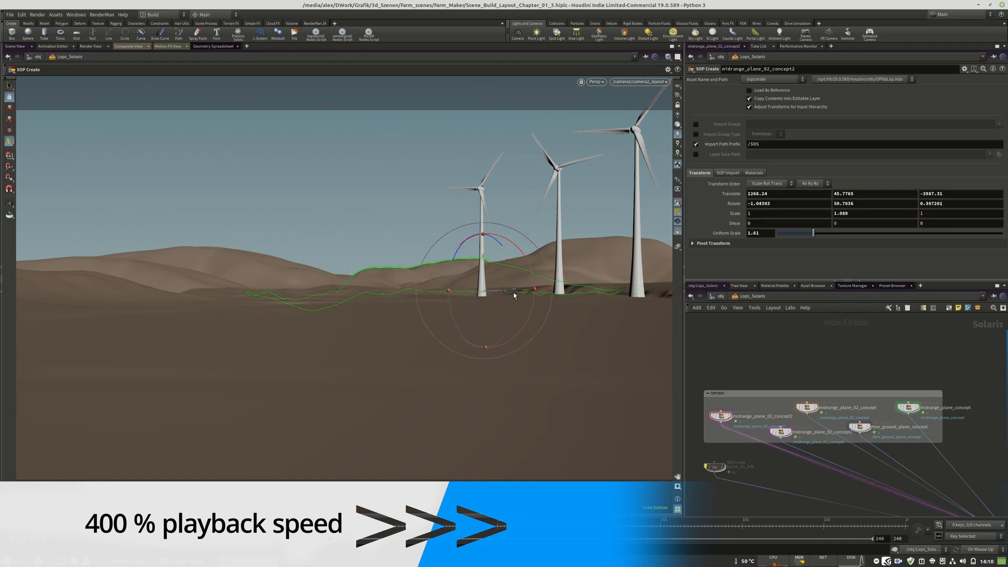
pyautogui.moveTo(873, 204); pyautogui.dragTo(785, 172, button='middle')
pyautogui.moveTo(455, 293); pyautogui.dragTo(384, 293)
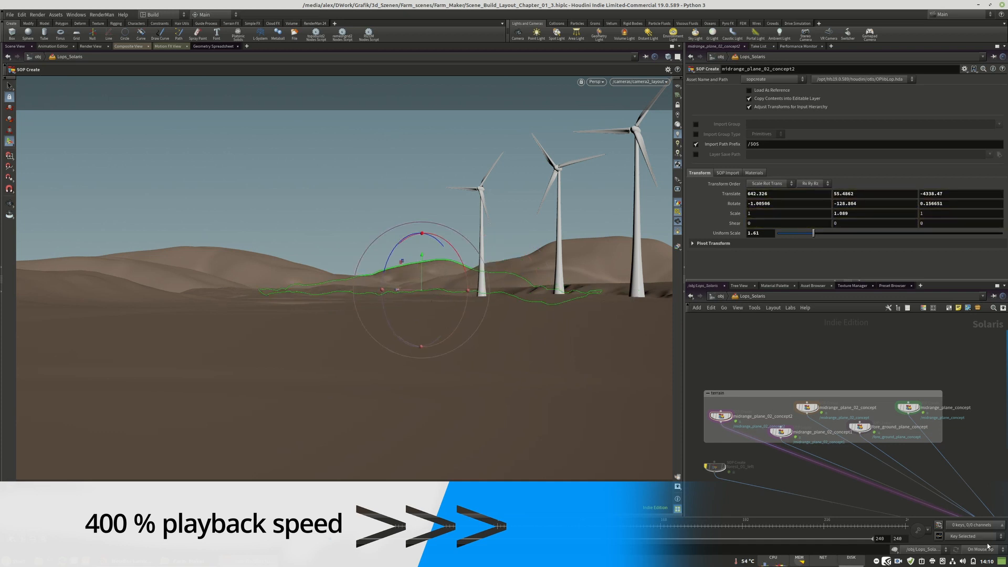
# With updates set to Manual, add a Transform before the output inside midrange_plane_02_concept2 and copy the outer Translate values into it.
pyautogui.click(988, 545)
pyautogui.moveTo(722, 418); pyautogui.dragTo(758, 418, button='middle')
pyautogui.click(693, 243)
pyautogui.rightClick(725, 194)
pyautogui.click(751, 237)
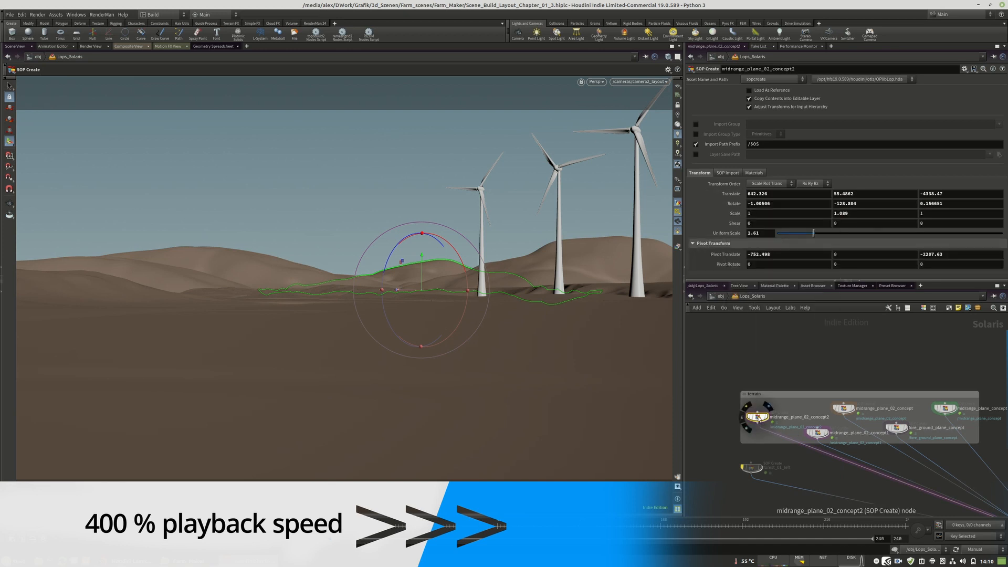
pyautogui.doubleClick(758, 418)
pyautogui.press('Tab')
pyautogui.click(809, 456)
pyautogui.click(809, 415)
pyautogui.rightClick(727, 122)
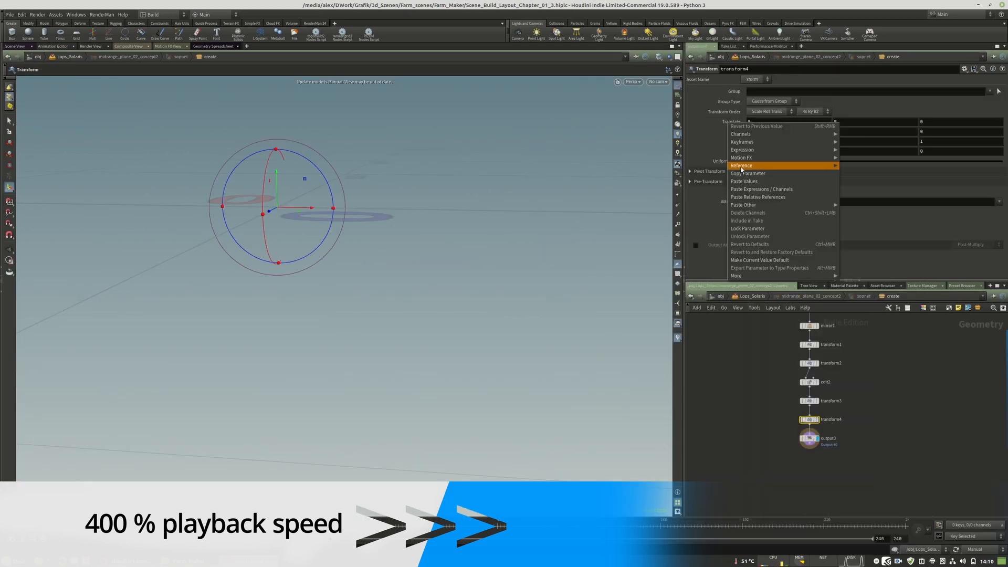
pyautogui.click(751, 197)
pyautogui.press('u')
# Copy midrange_plane_02_concept2's Rotate values into its inner Transform and copy the outer node's Uniform Scale parameter.
pyautogui.rightClick(728, 203)
pyautogui.click(750, 252)
pyautogui.doubleClick(758, 418)
pyautogui.rightClick(725, 132)
pyautogui.click(752, 207)
pyautogui.press('u')
pyautogui.rightClick(728, 232)
pyautogui.click(750, 279)
# Reset midrange_plane_02_concept2's Translate, Rotate and Pivot Translate to 0 and its scales to 1, and set the update mode to On Mouse Up.
pyautogui.doubleClick(763, 194)
pyautogui.write('0')
pyautogui.doubleClick(846, 194)
pyautogui.write('0')
pyautogui.doubleClick(936, 194)
pyautogui.write('01')
pyautogui.doubleClick(762, 254)
pyautogui.write('0')
pyautogui.doubleClick(936, 254)
pyautogui.write('0')
pyautogui.click(982, 533)
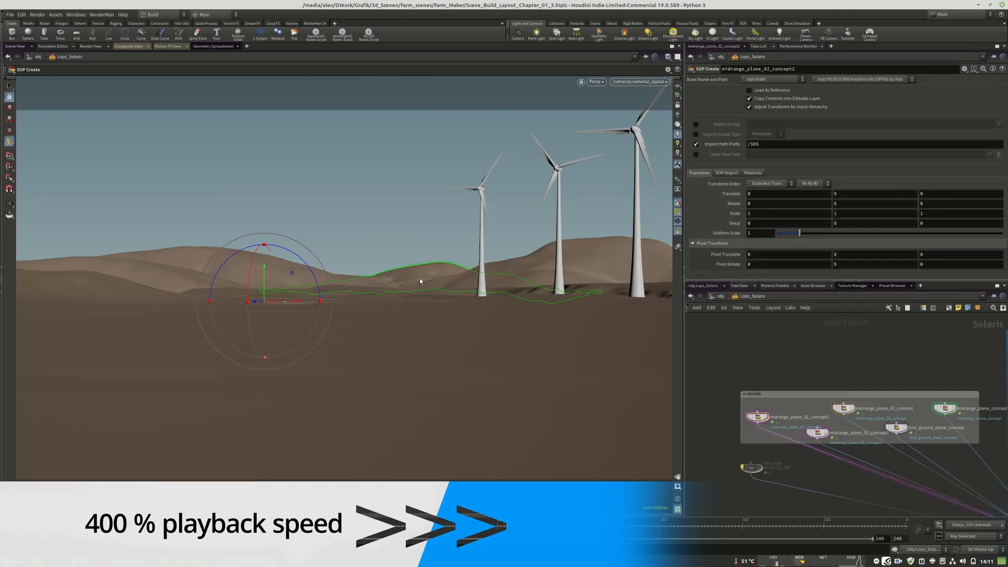
# Save the scene under the new name Scene_Build_Layout_Chapter_01_4.hiplc.
pyautogui.moveTo(829, 430); pyautogui.dragTo(746, 394, button='middle')
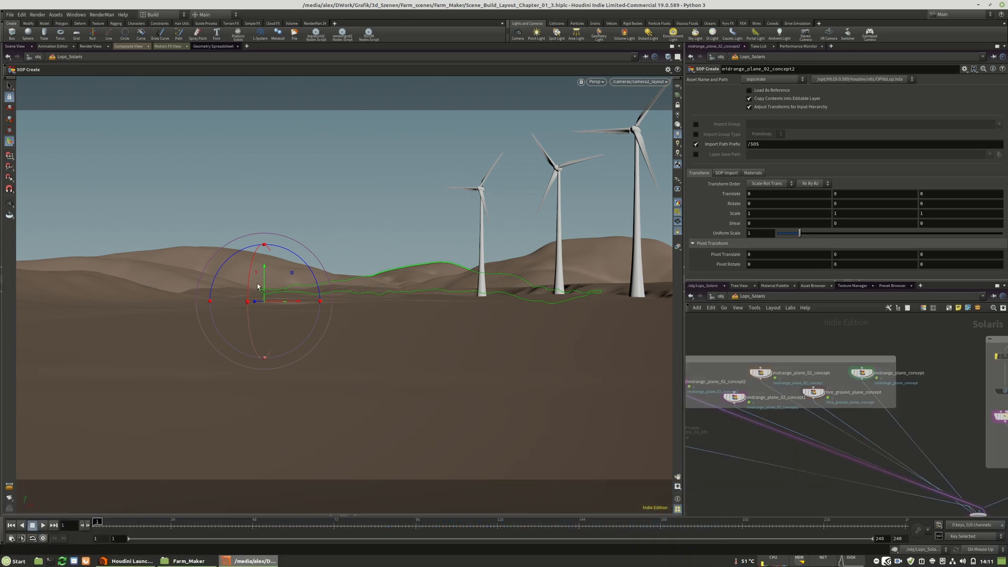
pyautogui.click(10, 15)
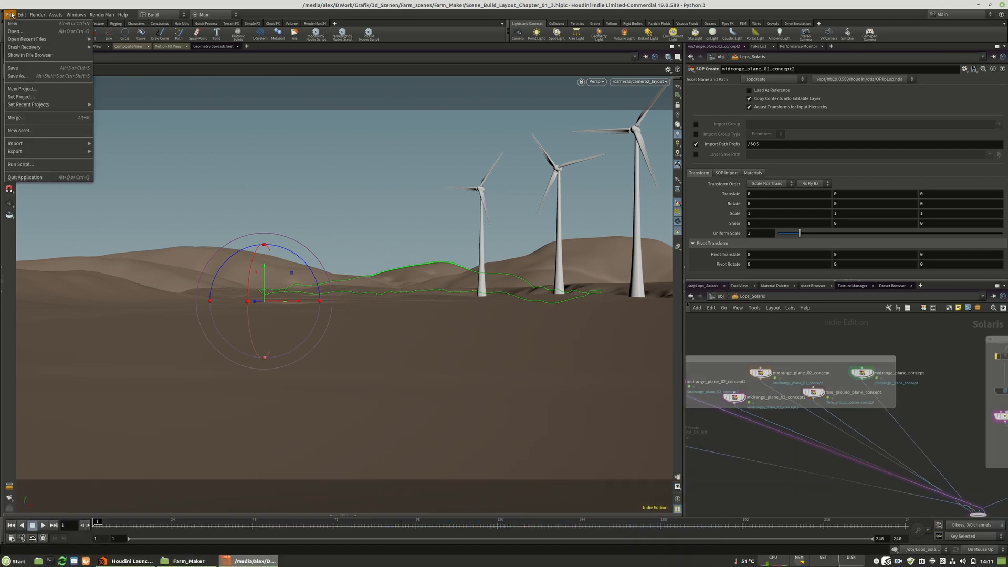
pyautogui.click(18, 75)
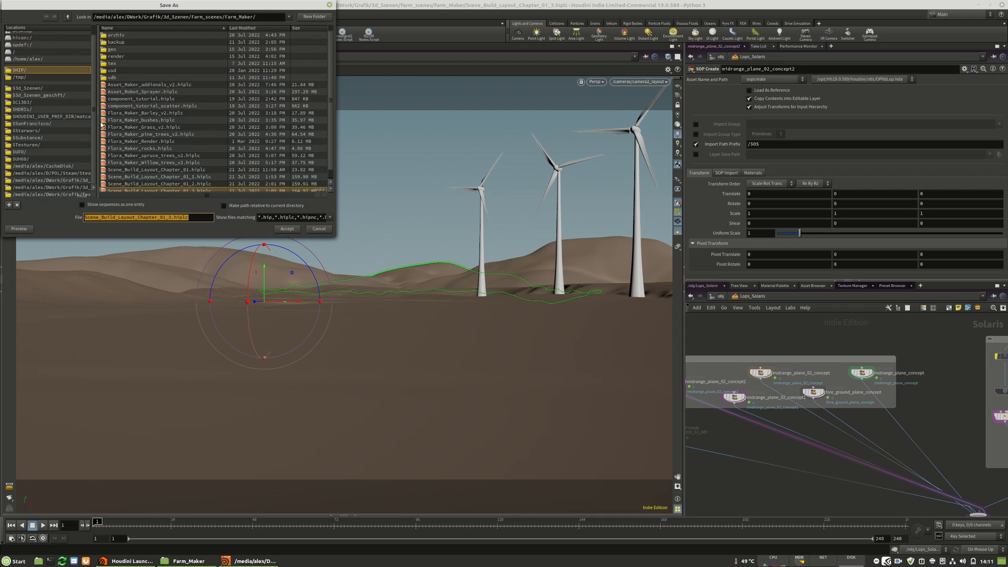
pyautogui.click(170, 217)
pyautogui.press('BackSpace')
pyautogui.write('4')
pyautogui.press('Return')
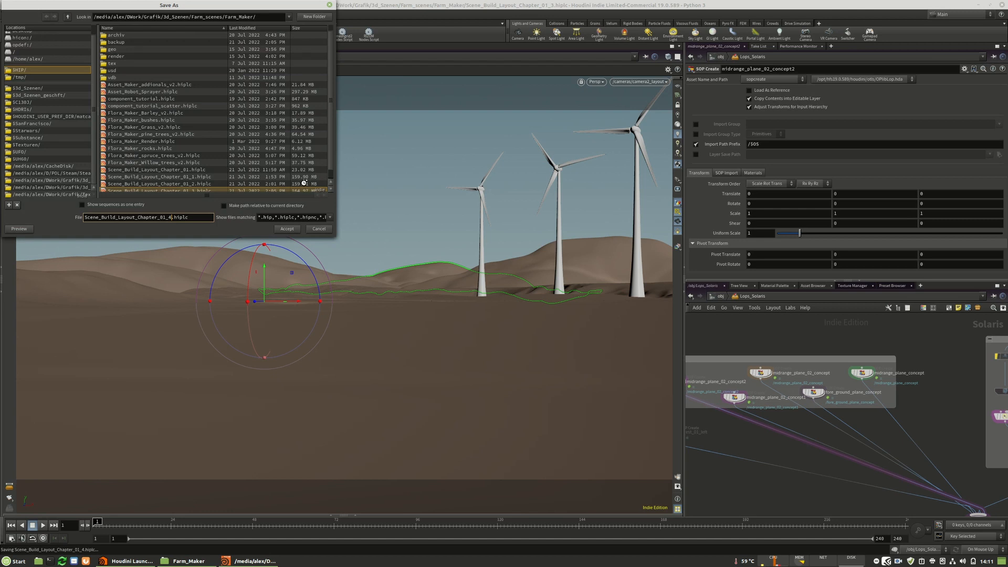
# Rearrange the plane nodes inside the terrain network box.
pyautogui.moveTo(740, 450); pyautogui.dragTo(857, 475, button='middle')
pyautogui.moveTo(906, 370); pyautogui.dragTo(794, 364, button='middle')
pyautogui.moveTo(867, 397); pyautogui.dragTo(884, 397)
pyautogui.moveTo(818, 413); pyautogui.dragTo(841, 411)
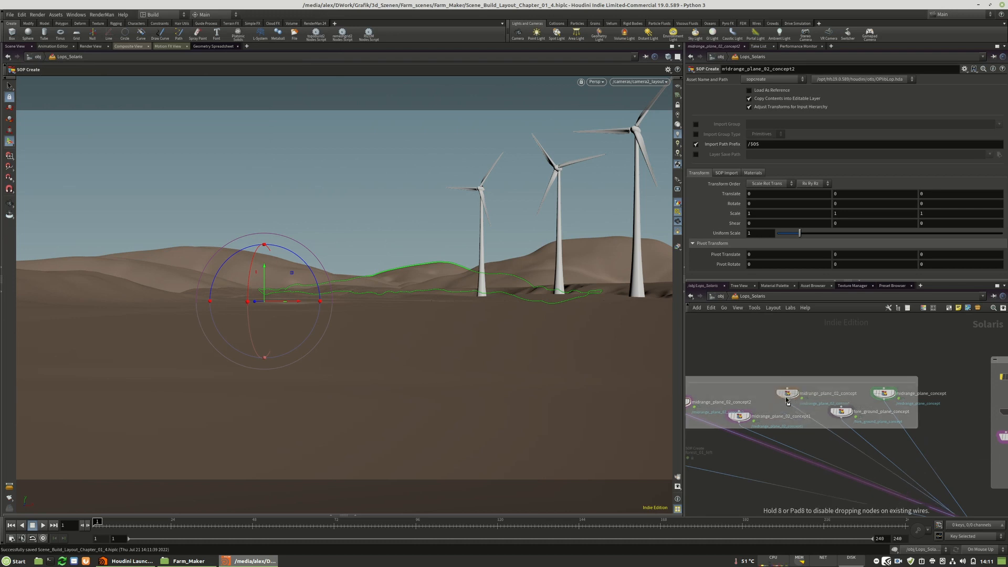
# Re-enable the bypassed forest_01_left node and select it.
pyautogui.press('h')
pyautogui.scroll(4, 740, 388)
pyautogui.moveTo(774, 409); pyautogui.dragTo(765, 379, button='middle')
pyautogui.scroll(-3, 765, 379)
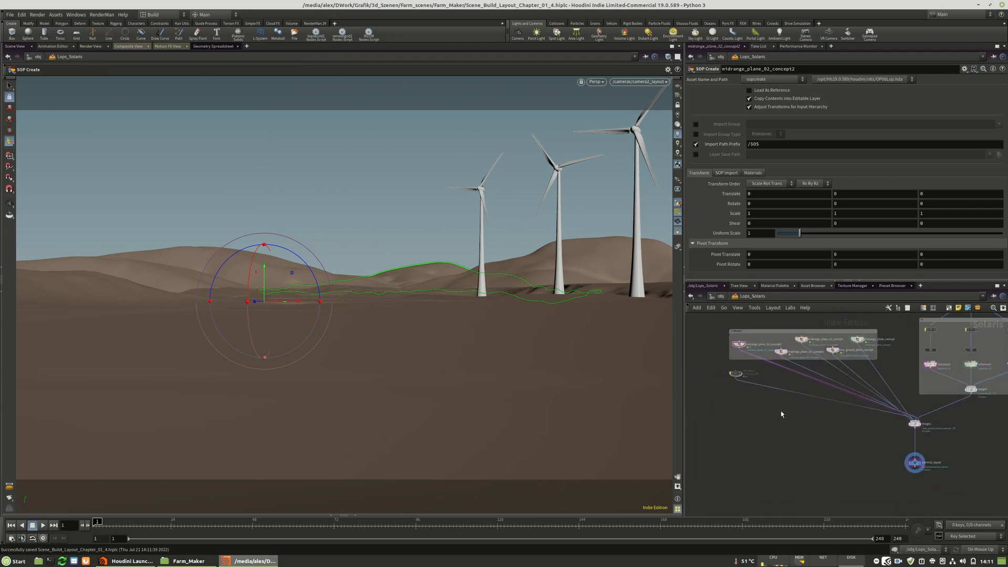
pyautogui.scroll(5, 735, 365)
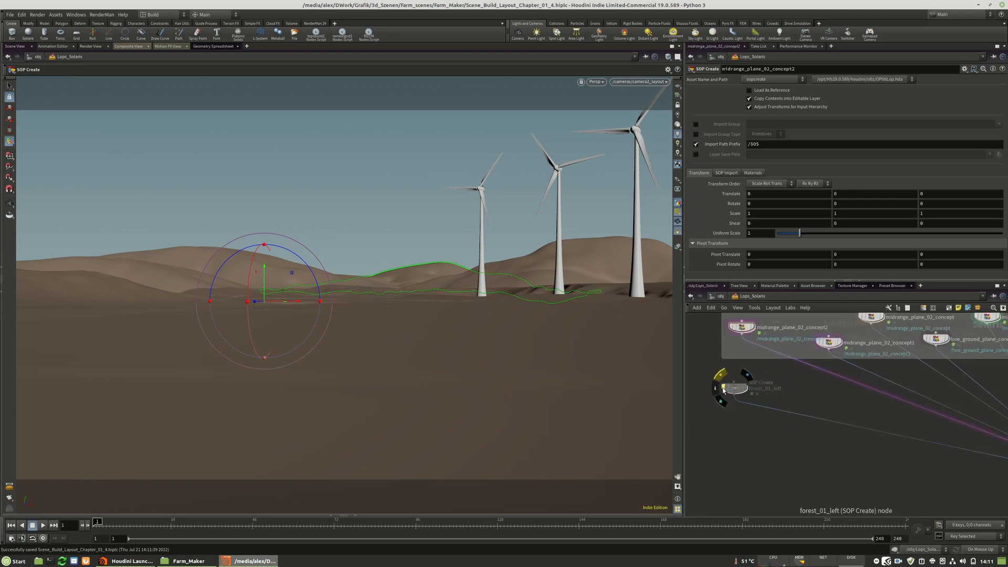
pyautogui.click(724, 389)
pyautogui.click(734, 388)
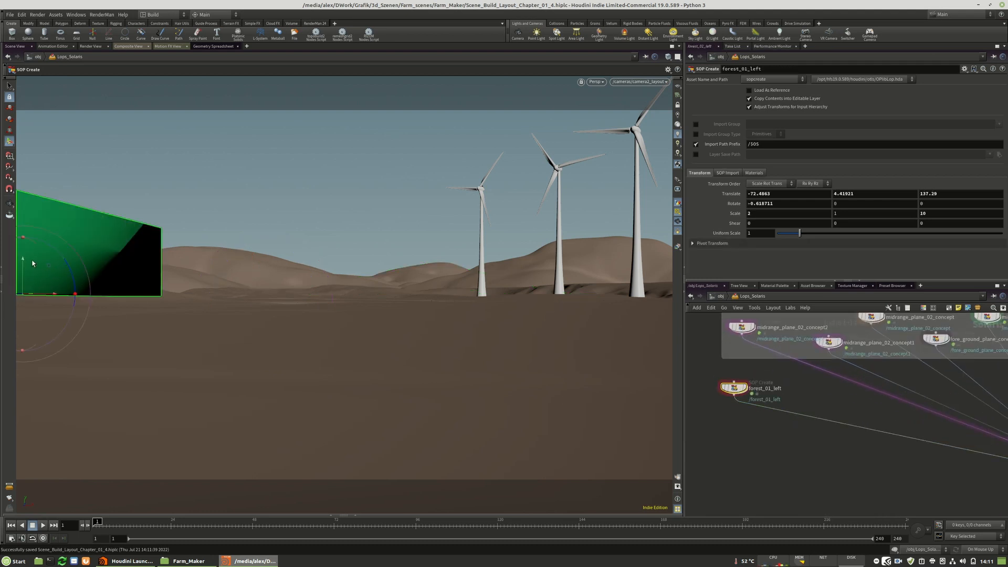
# Lower forest_01_left to about Y -4.2 and reset its rotation to 0.
pyautogui.moveTo(24, 262)
pyautogui.mouseDown()
pyautogui.moveTo(21, 281)
pyautogui.moveTo(22, 258)
pyautogui.mouseUp()
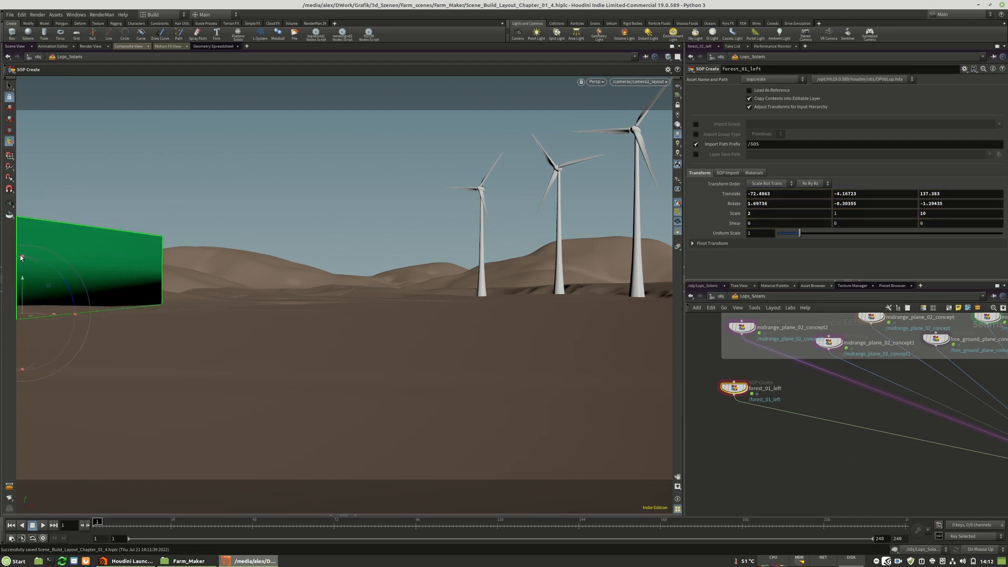
pyautogui.keyDown('ctrl'); pyautogui.middleClick(798, 207); pyautogui.keyUp('ctrl')
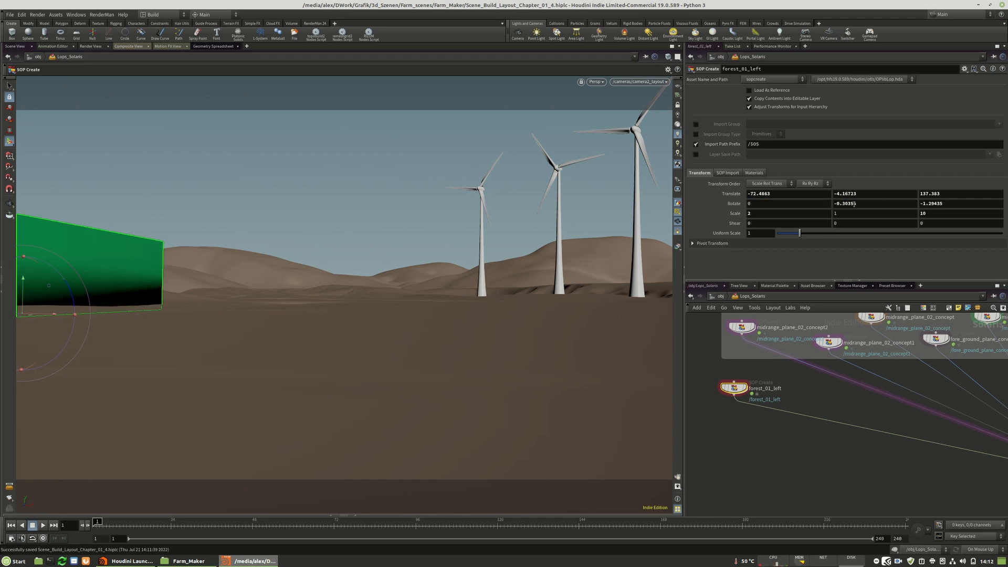
pyautogui.write('+')
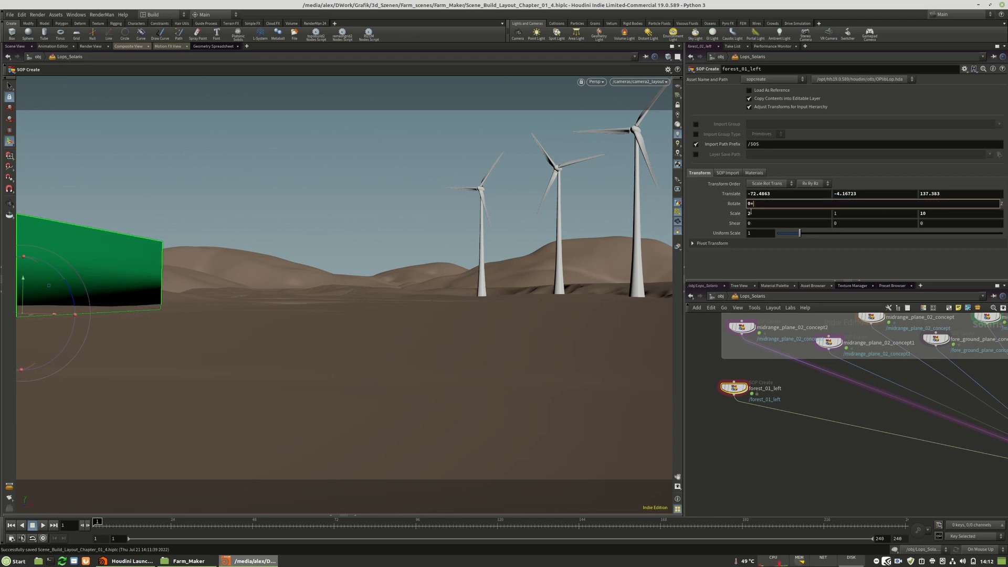
pyautogui.press('Return')
# Move forest_01_left in the free perspective view to about X -56, Y -7.6, Z 150.
pyautogui.keyDown('alt'); pyautogui.moveTo(372, 253); pyautogui.dragTo(260, 284); pyautogui.keyUp('alt')
pyautogui.keyDown('alt'); pyautogui.moveTo(269, 297); pyautogui.dragTo(275, 227); pyautogui.keyUp('alt')
pyautogui.moveTo(239, 268); pyautogui.dragTo(239, 277)
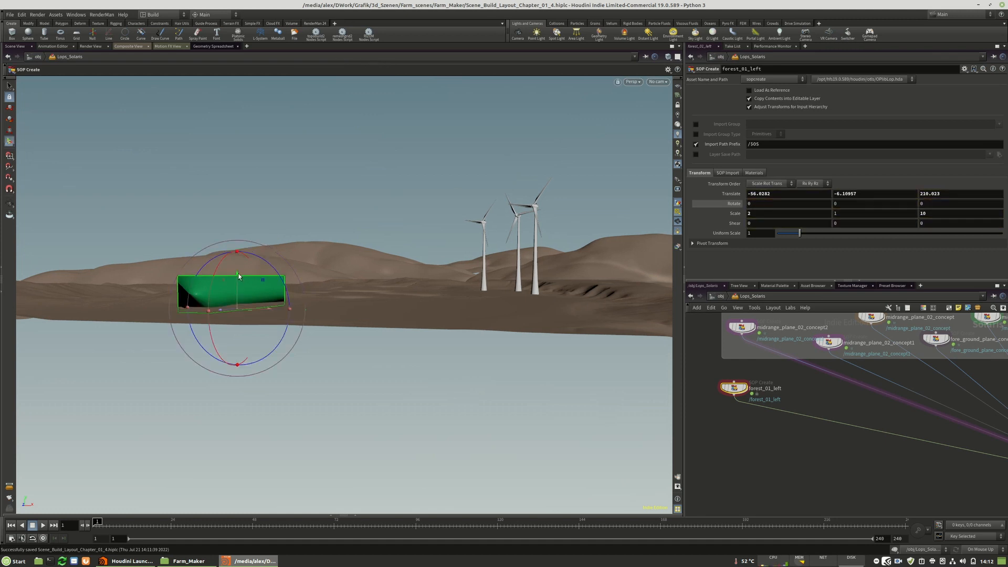
pyautogui.moveTo(220, 313); pyautogui.dragTo(258, 273)
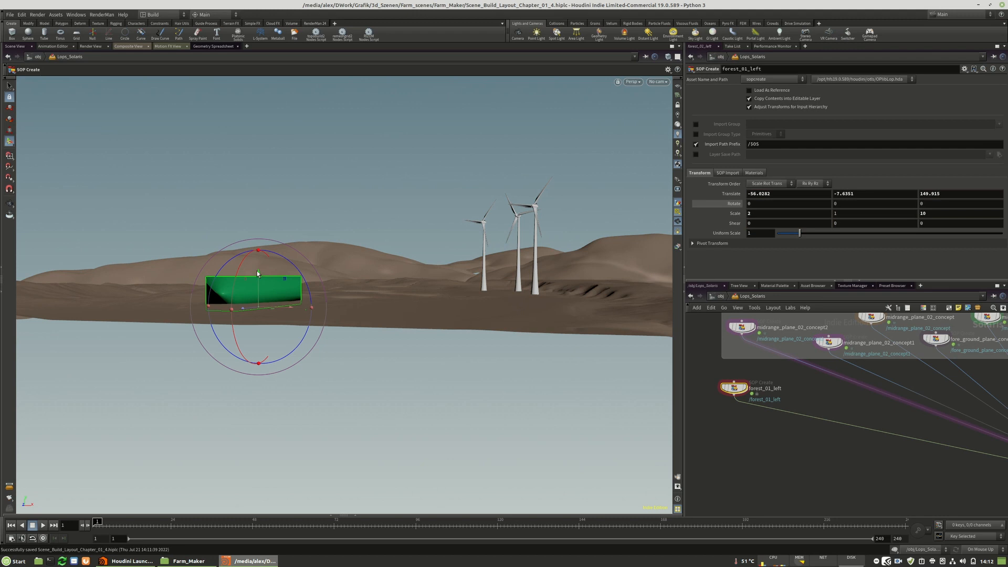
# Select the camera2_layout node and look through the layout camera.
pyautogui.scroll(-8, 716, 384)
pyautogui.scroll(5, 869, 450)
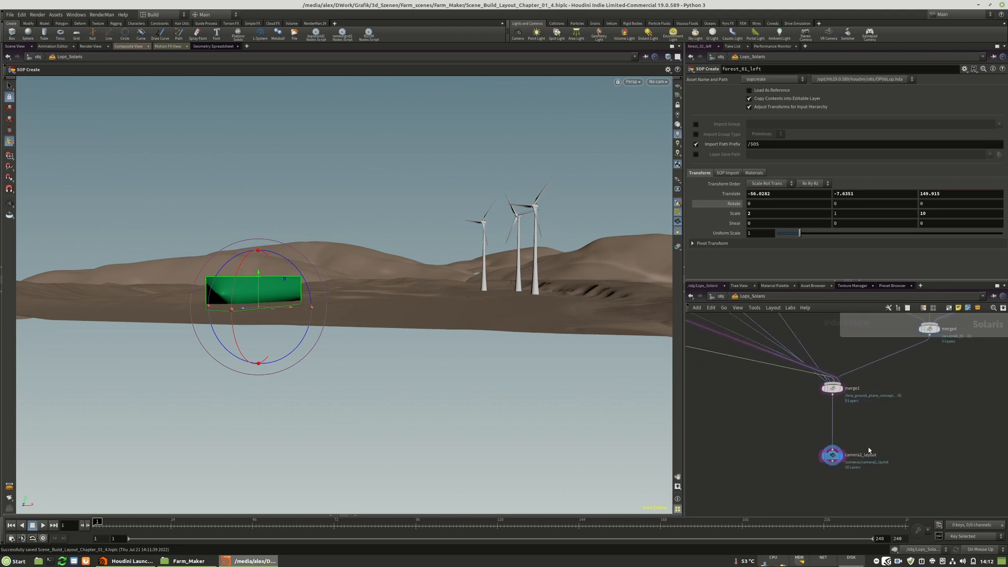
pyautogui.click(832, 455)
pyautogui.click(657, 83)
pyautogui.click(660, 94)
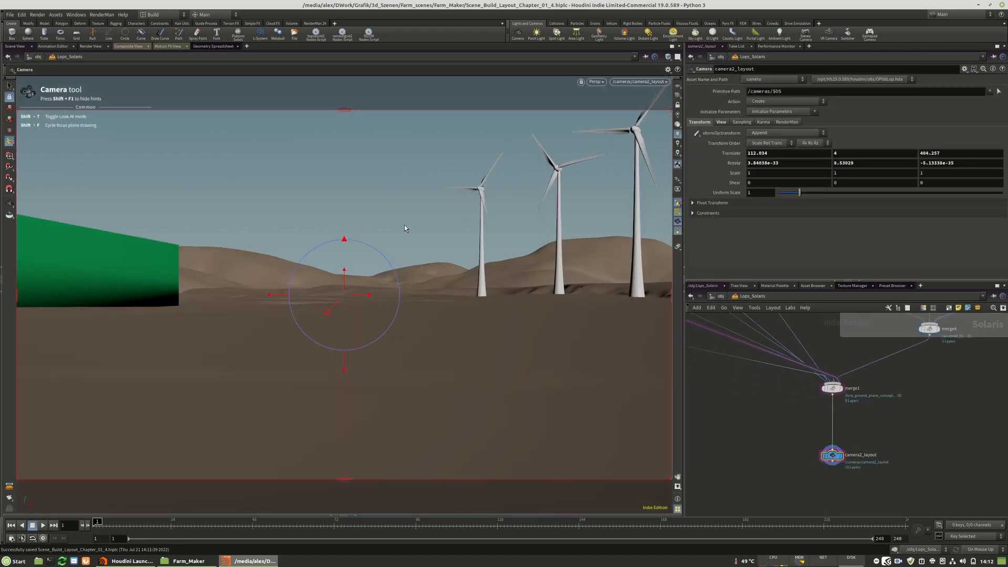
# Space the plane nodes farther apart inside the terrain network box.
pyautogui.scroll(-4, 978, 473)
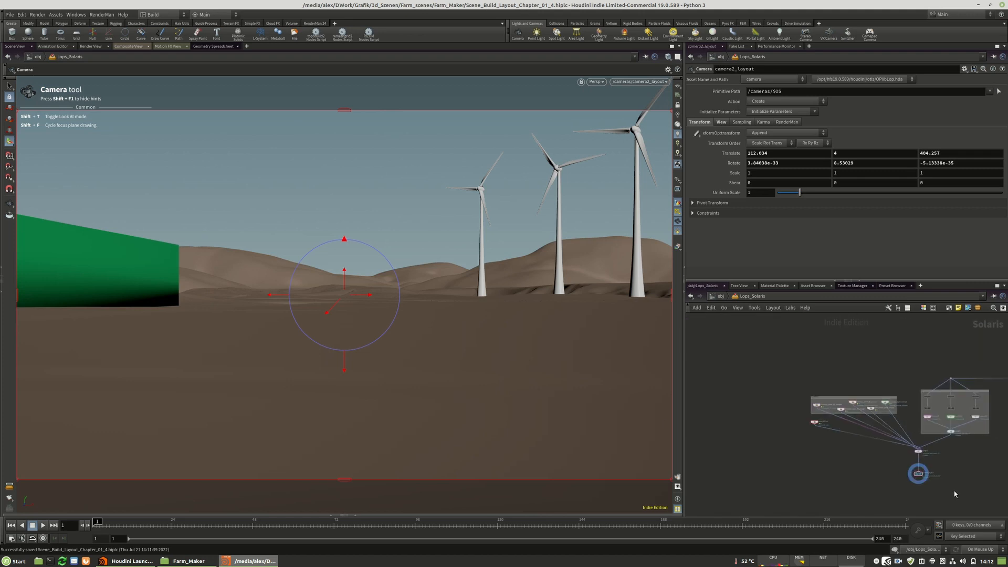
pyautogui.scroll(6, 850, 414)
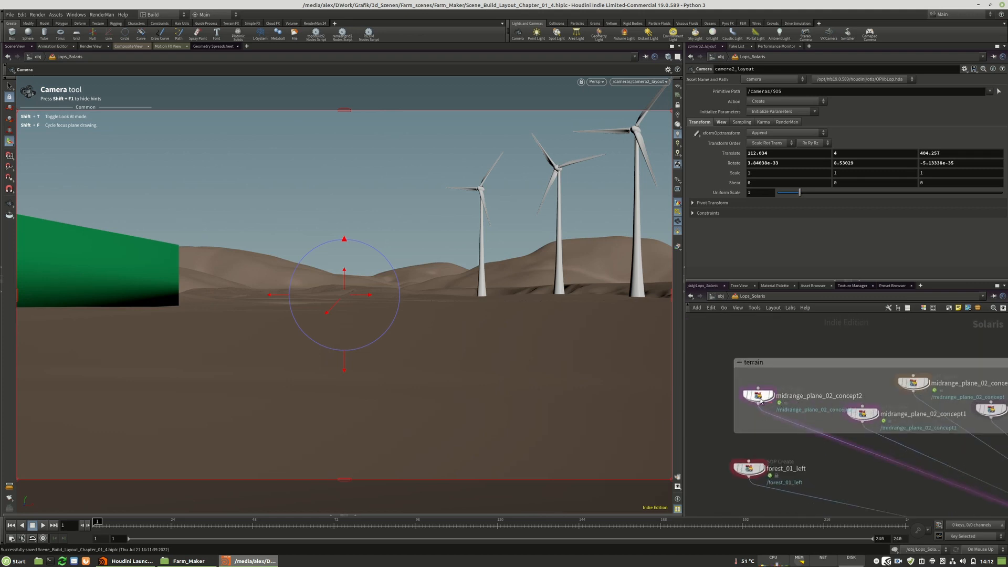
pyautogui.scroll(-4, 780, 397)
pyautogui.scroll(4, 881, 380)
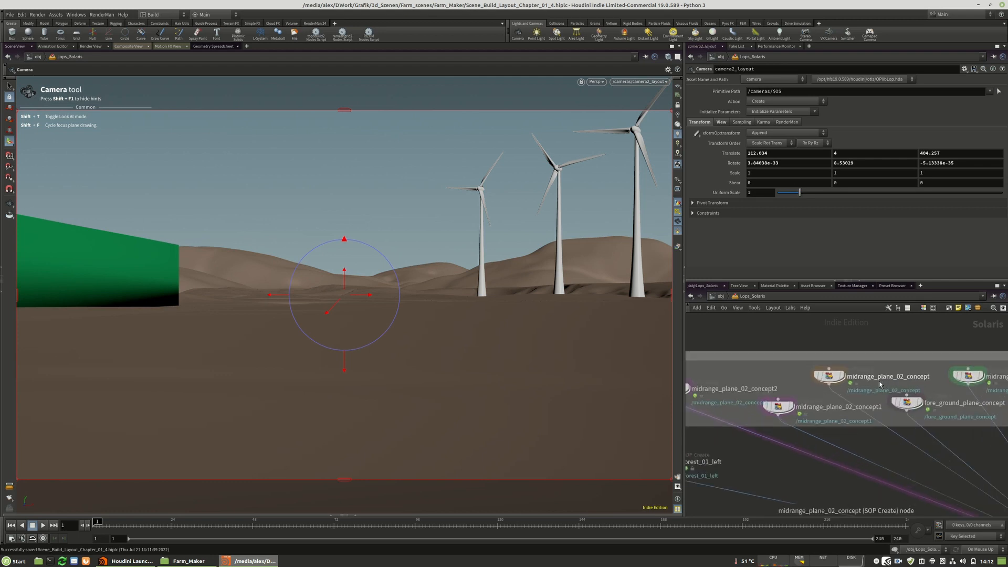
pyautogui.scroll(-2, 881, 384)
pyautogui.scroll(3, 905, 403)
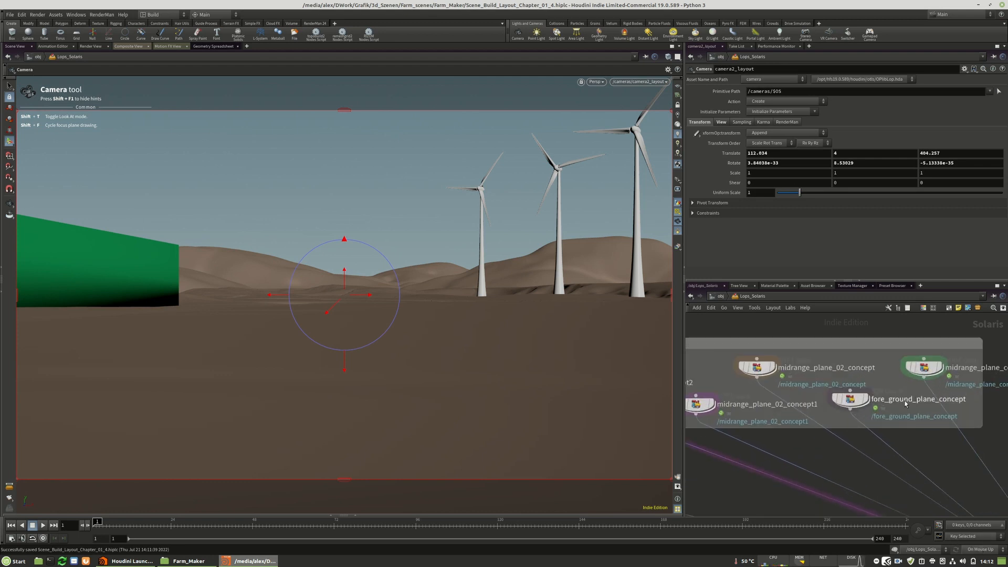
pyautogui.moveTo(920, 413); pyautogui.dragTo(846, 416, button='middle')
pyautogui.moveTo(855, 373); pyautogui.dragTo(915, 375)
pyautogui.moveTo(787, 405); pyautogui.dragTo(810, 407)
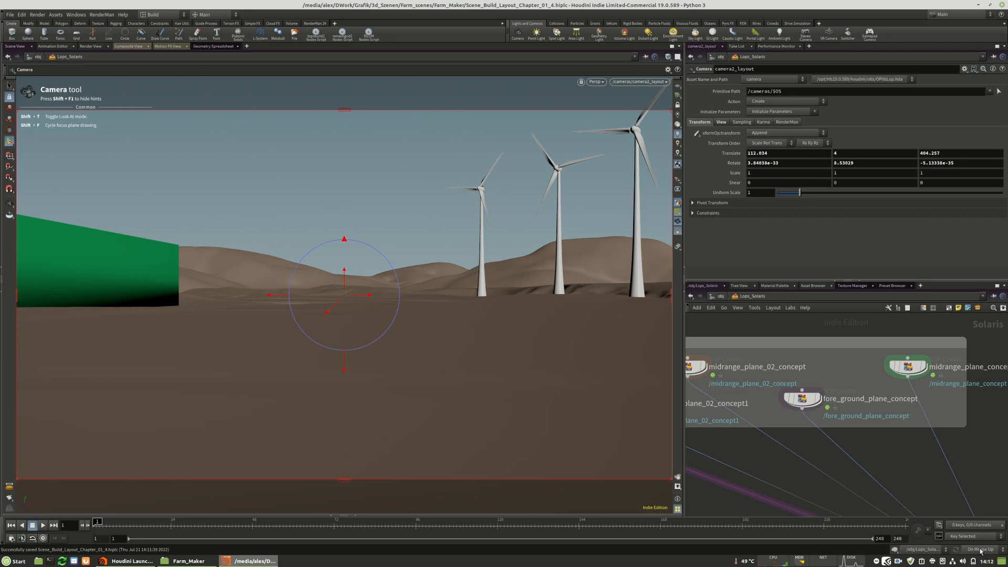
# Open fore_ground_plane_concept's geometry network with updates on Manual, and return the update mode to On Mouse Up.
pyautogui.click(801, 400)
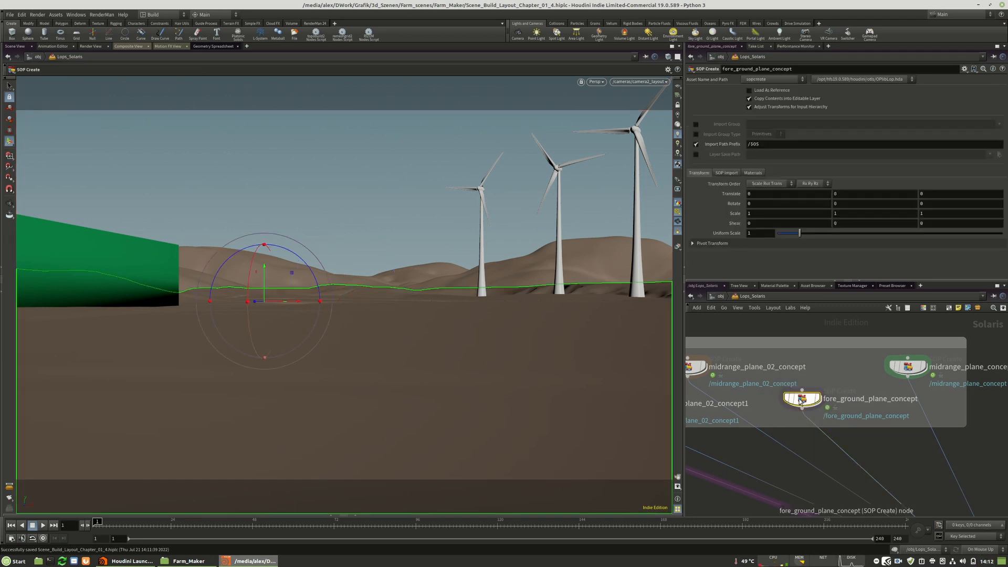
pyautogui.click(980, 552)
pyautogui.click(978, 547)
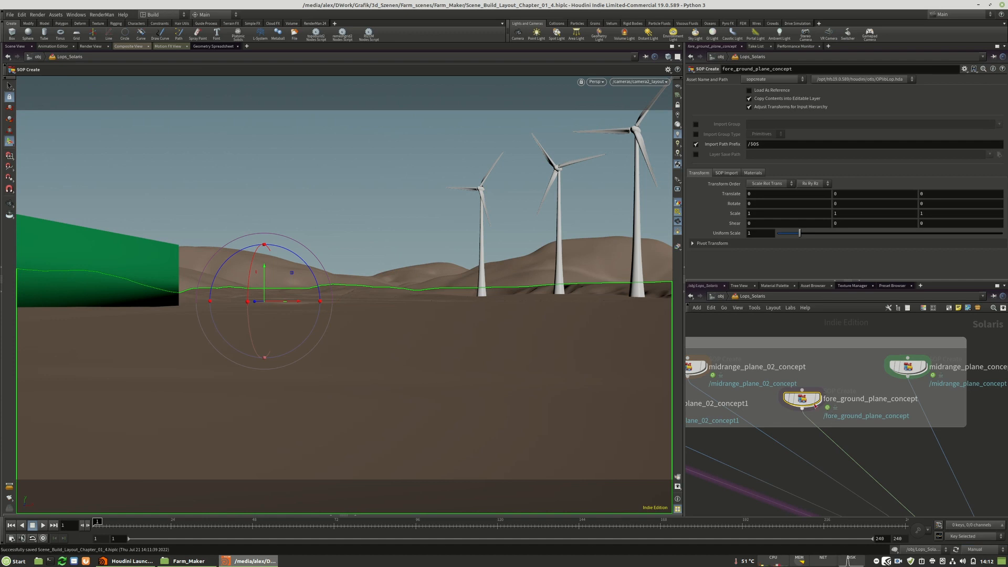
pyautogui.doubleClick(803, 401)
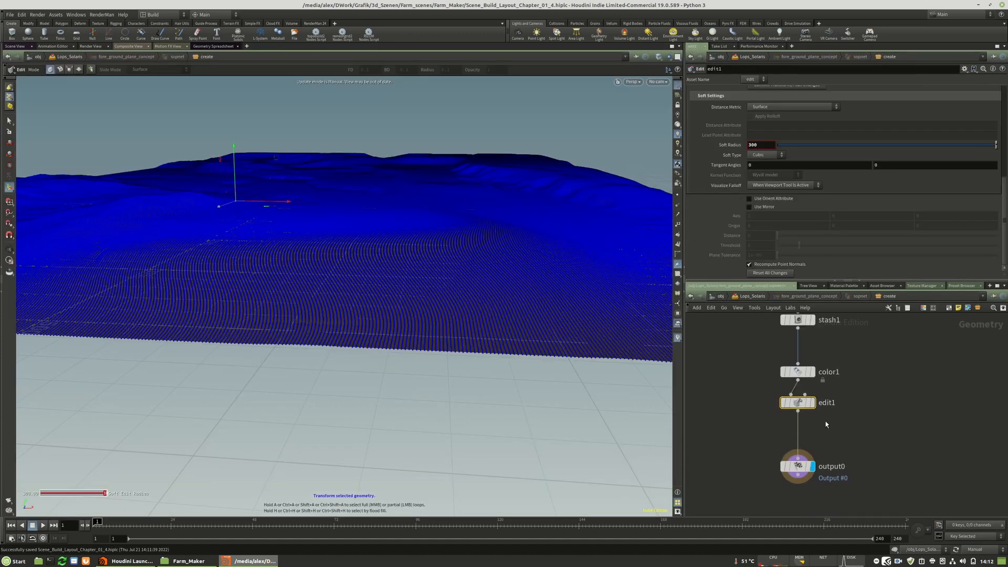
pyautogui.click(978, 551)
pyautogui.click(978, 539)
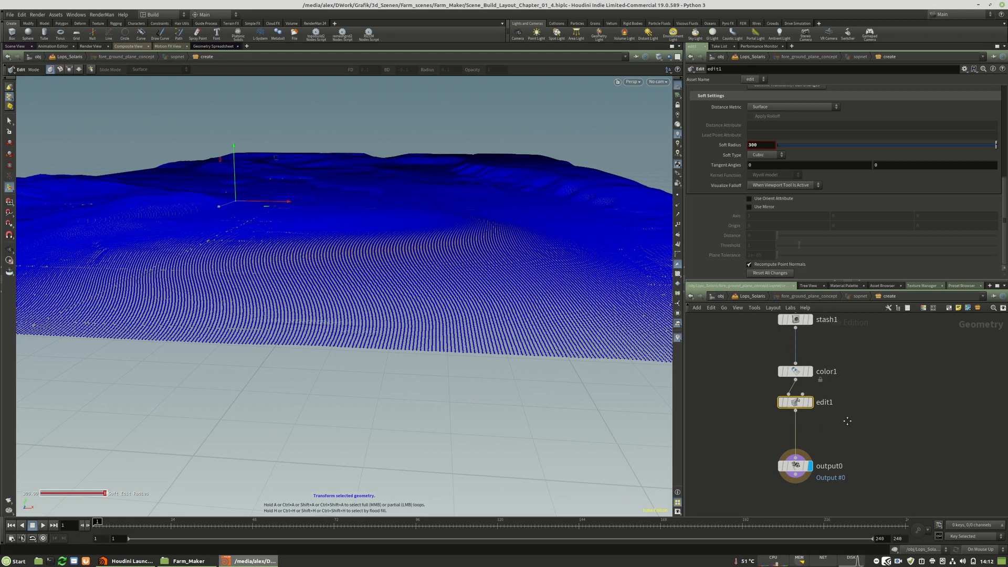
# Insert a UV Texture node between edit1 and output0 in the foreground plane's geometry network.
pyautogui.press('Tab')
pyautogui.write('uv')
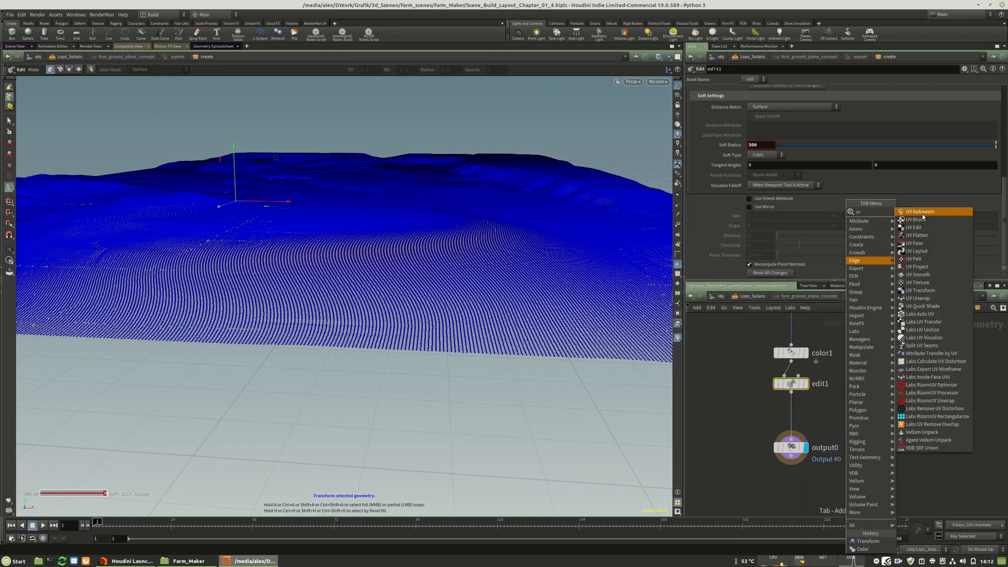
pyautogui.click(794, 421)
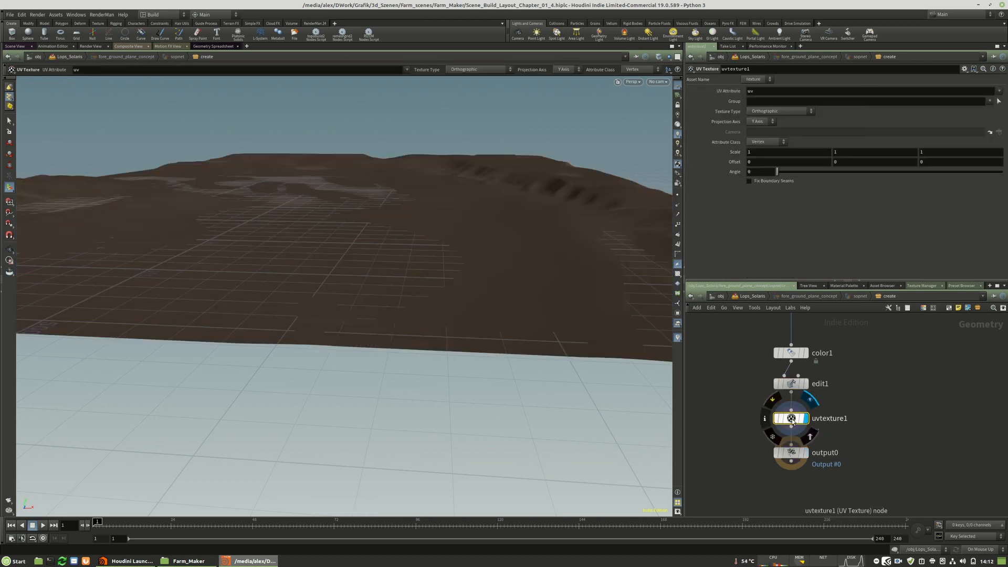
# Examine the foreground plane's UV projection in the top and UV views, then return to the perspective view.
pyautogui.moveTo(490, 226); pyautogui.dragTo(338, 223)
pyautogui.hotkey('space', '2')
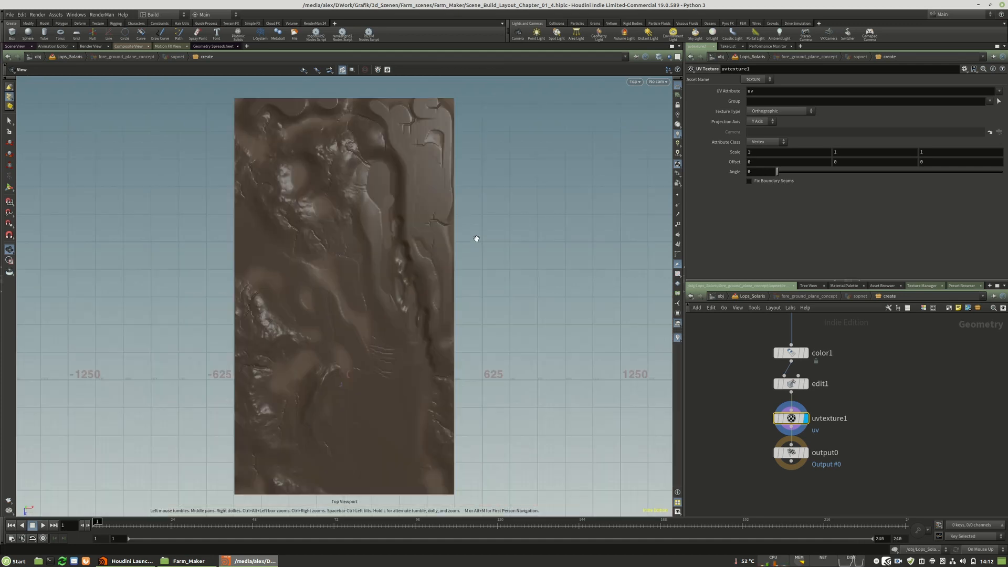
pyautogui.press('Return')
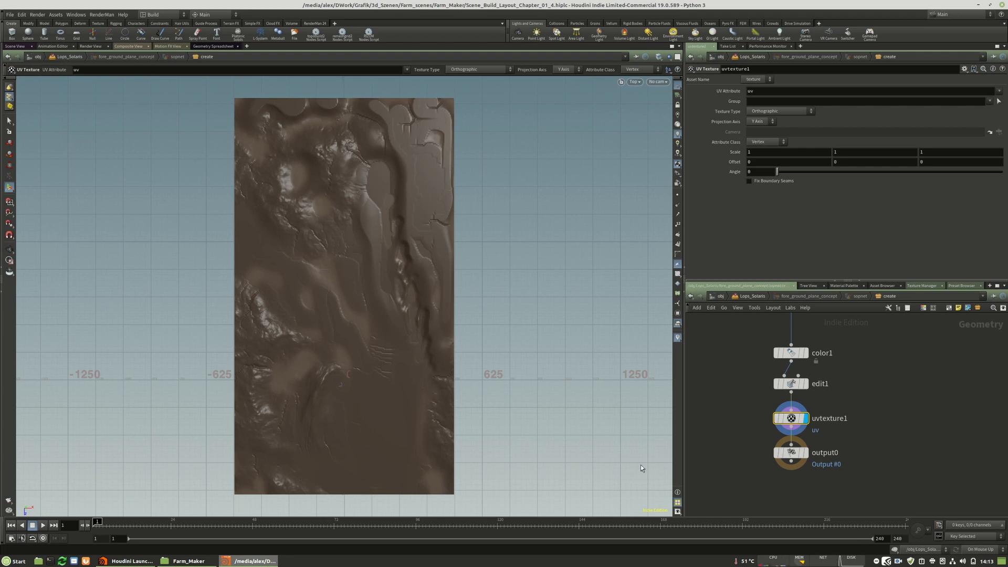
pyautogui.moveTo(795, 422); pyautogui.dragTo(795, 420)
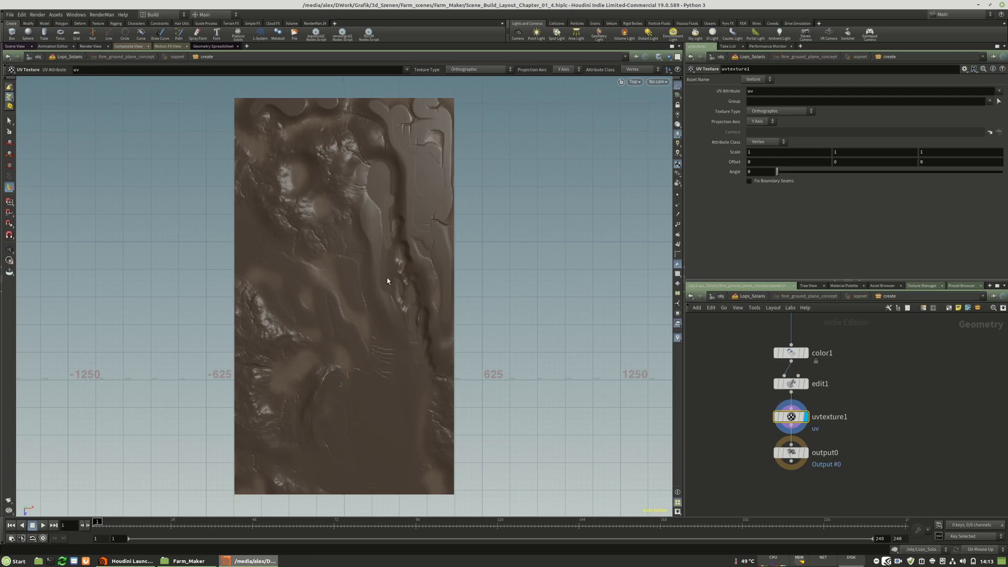
pyautogui.hotkey('space', '5')
pyautogui.moveTo(316, 271); pyautogui.dragTo(365, 155, button='right')
pyautogui.moveTo(397, 397); pyautogui.dragTo(553, 357, button='right')
pyautogui.moveTo(483, 290); pyautogui.dragTo(396, 369, button='middle')
pyautogui.moveTo(396, 369); pyautogui.dragTo(189, 337, button='right')
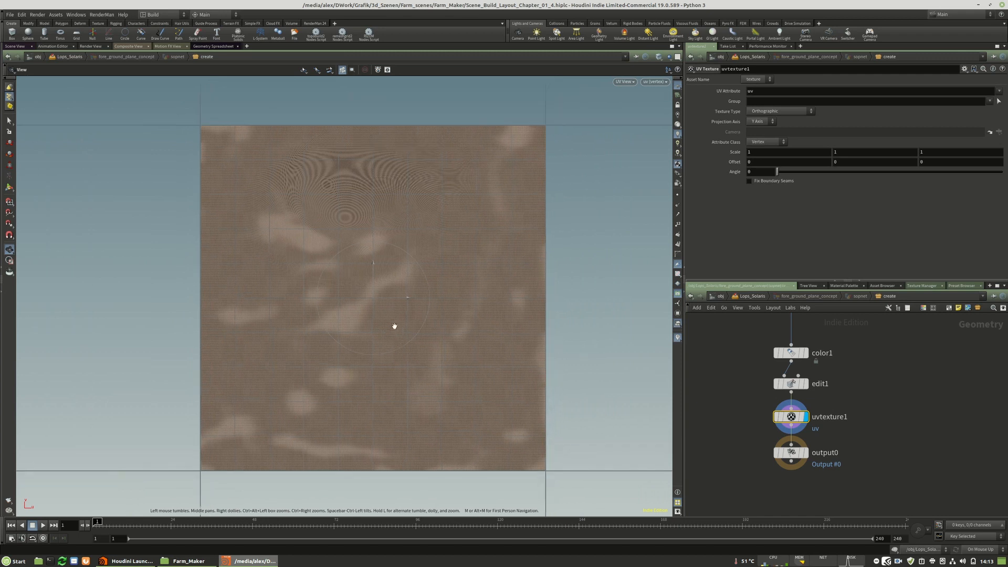
pyautogui.hotkey('space', '1')
# Space output0 farther below the UV Texture node, make it the displayed node and return to the Lops_Solaris network.
pyautogui.moveTo(816, 455); pyautogui.dragTo(816, 477)
pyautogui.click(806, 474)
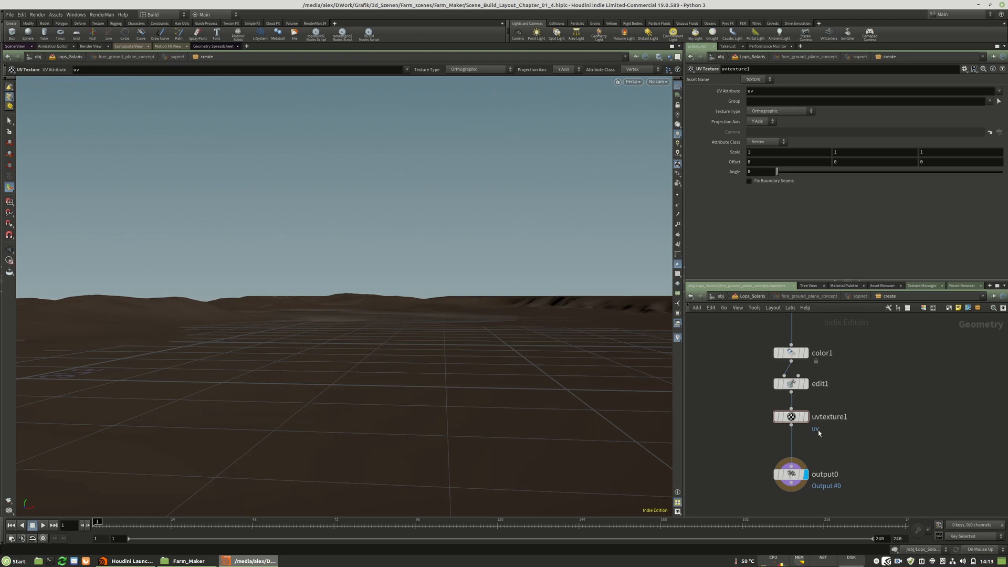
pyautogui.press('u')
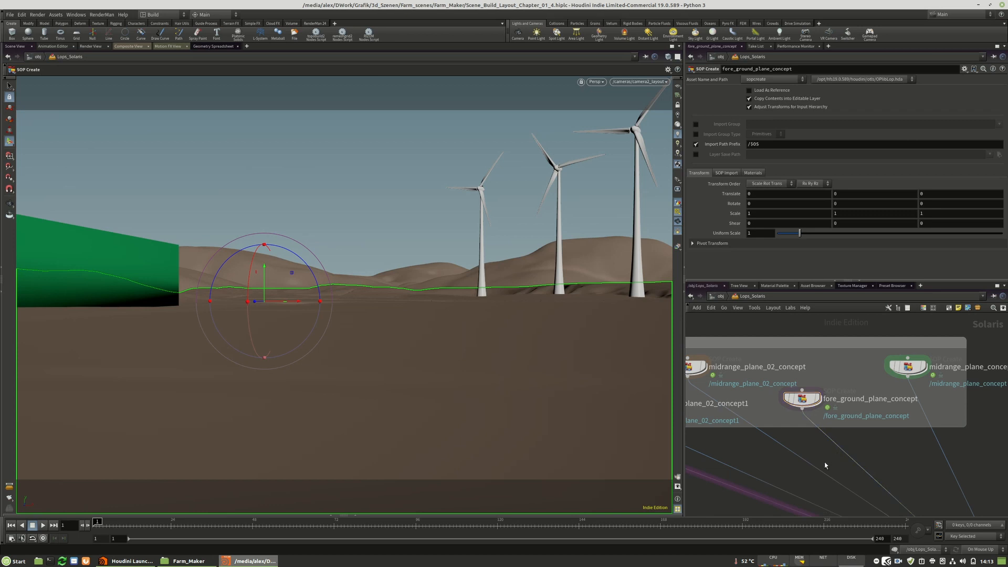
# Duplicate the forest_01_left node, connect the copy into the scene network and place it beside the original.
pyautogui.scroll(-5, 924, 397)
pyautogui.scroll(4, 799, 412)
pyautogui.click(799, 412)
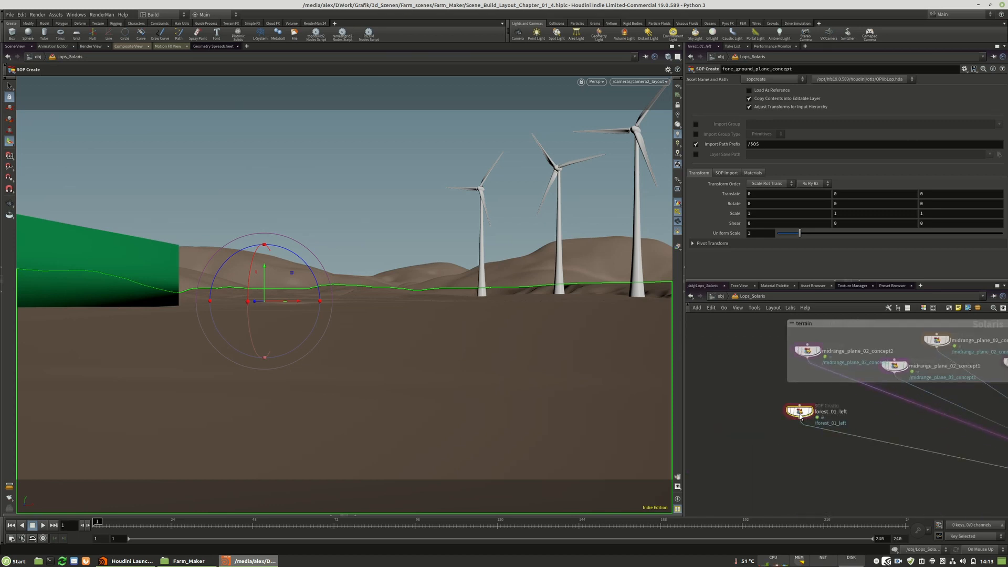
pyautogui.moveTo(800, 415); pyautogui.dragTo(775, 429)
pyautogui.click(778, 437)
pyautogui.moveTo(955, 471)
pyautogui.mouseDown(button='middle')
pyautogui.moveTo(785, 418)
pyautogui.moveTo(956, 455)
pyautogui.mouseUp(button='middle')
pyautogui.click(948, 435)
pyautogui.scroll(-1, 956, 455)
pyautogui.moveTo(812, 402); pyautogui.dragTo(809, 407)
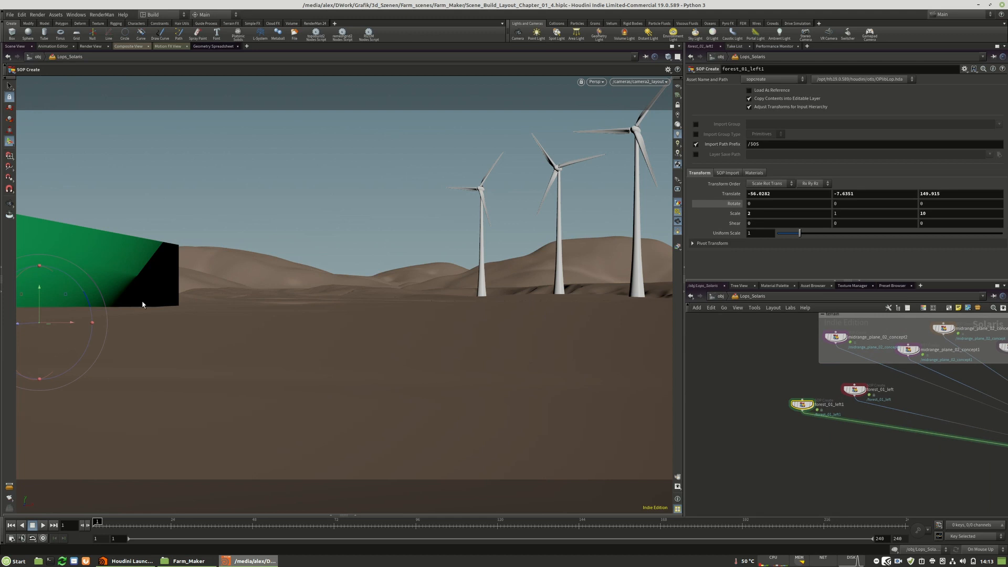
# Move the copied forest block to the right side of the layout camera view and adjust its depth and rotation.
pyautogui.moveTo(72, 324); pyautogui.dragTo(673, 326)
pyautogui.middleClick(859, 194)
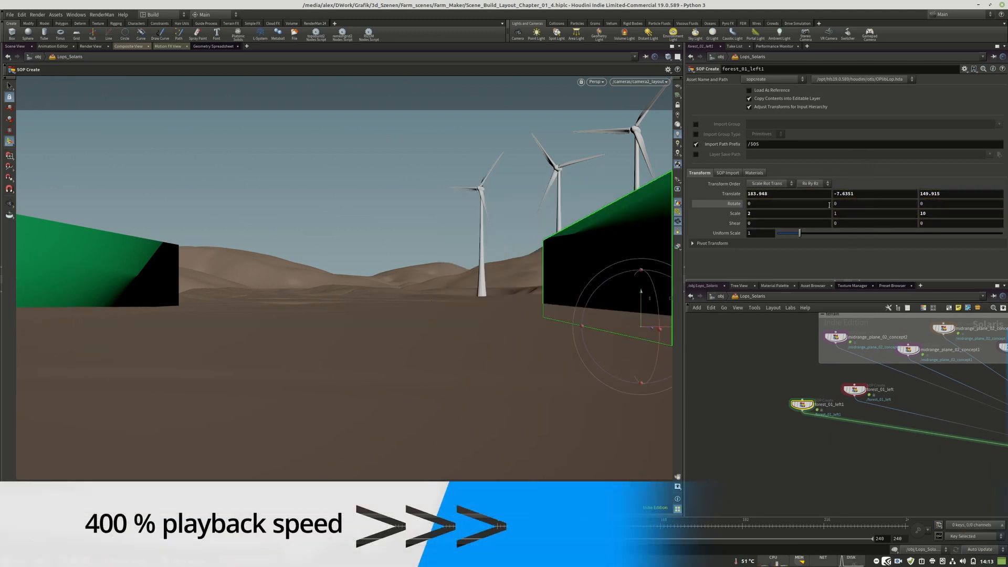
pyautogui.moveTo(844, 206); pyautogui.dragTo(851, 175, button='middle')
pyautogui.moveTo(949, 193); pyautogui.dragTo(646, 385, button='middle')
pyautogui.moveTo(577, 310); pyautogui.dragTo(600, 310)
pyautogui.moveTo(510, 311); pyautogui.dragTo(510, 311)
pyautogui.moveTo(568, 294); pyautogui.dragTo(568, 286)
pyautogui.moveTo(568, 247); pyautogui.dragTo(567, 247)
# Duplicate the forest_01_left1 node, connect the copy and move it to about X 39, Y -3.1, Z -72.
pyautogui.keyDown('alt'); pyautogui.moveTo(803, 405); pyautogui.dragTo(971, 431); pyautogui.keyUp('alt')
pyautogui.moveTo(866, 446); pyautogui.dragTo(1004, 475, button='middle')
pyautogui.moveTo(602, 302); pyautogui.dragTo(376, 303)
pyautogui.keyDown('alt'); pyautogui.moveTo(331, 239); pyautogui.dragTo(403, 385); pyautogui.keyUp('alt')
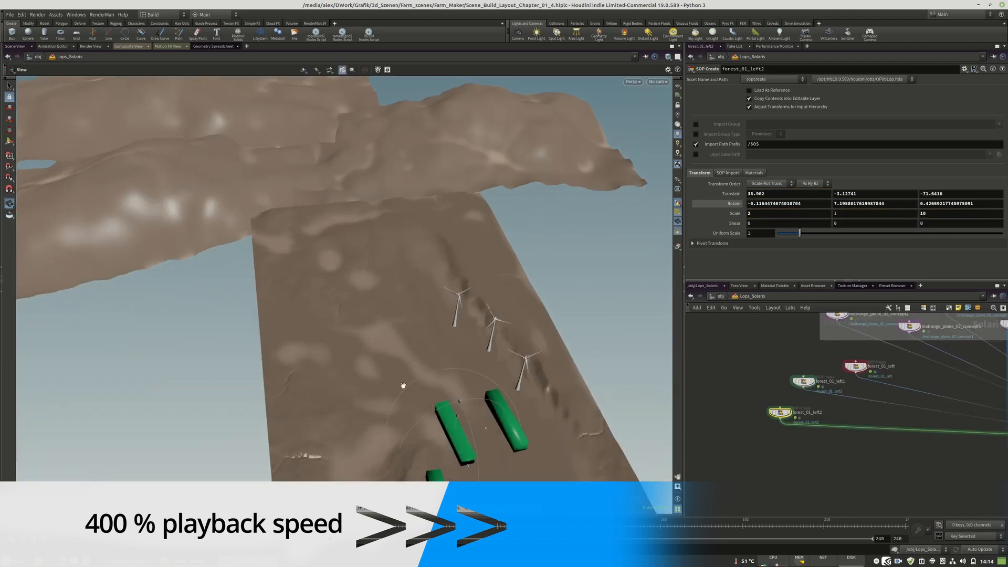
pyautogui.keyDown('alt'); pyautogui.moveTo(403, 385); pyautogui.dragTo(342, 276, button='middle'); pyautogui.keyUp('alt')
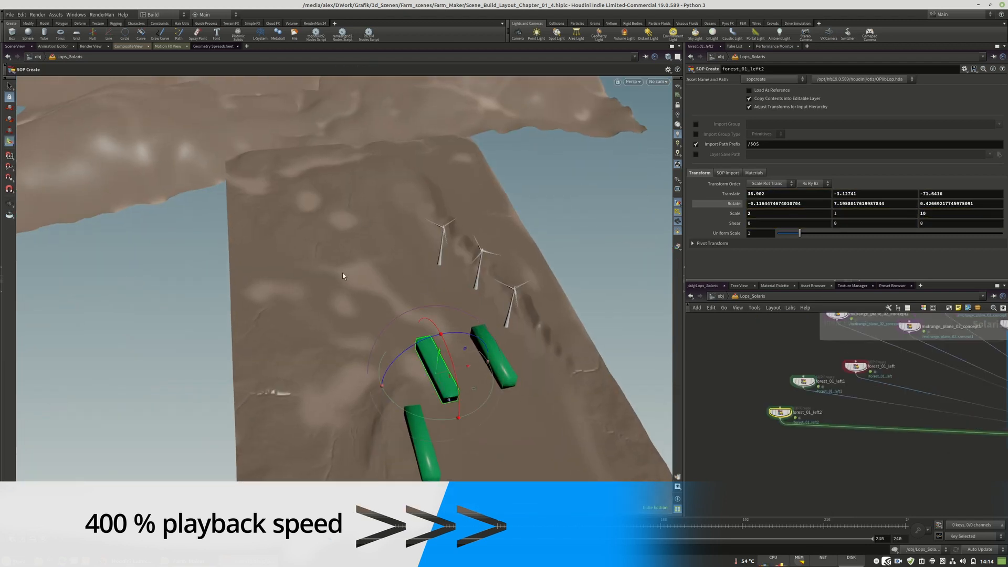
# Set the X scale of forest_01_left2 to 0.3 to make it a thin wall.
pyautogui.click(786, 214)
pyautogui.write('0.1')
pyautogui.press('Return')
pyautogui.click(770, 216)
pyautogui.press('BackSpace')
pyautogui.write('3')
pyautogui.press('Return')
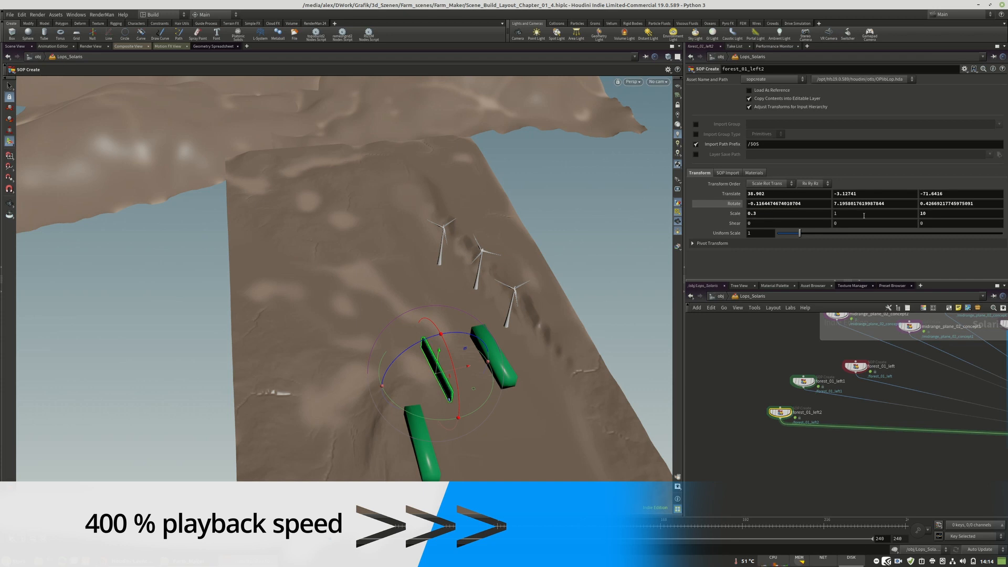
# Move the thin forest wall back to about Z -538 and rotate it to about 91° around Y.
pyautogui.moveTo(445, 398); pyautogui.dragTo(420, 278)
pyautogui.keyDown('alt'); pyautogui.moveTo(415, 278); pyautogui.dragTo(376, 276); pyautogui.keyUp('alt')
pyautogui.scroll(5, 375, 277)
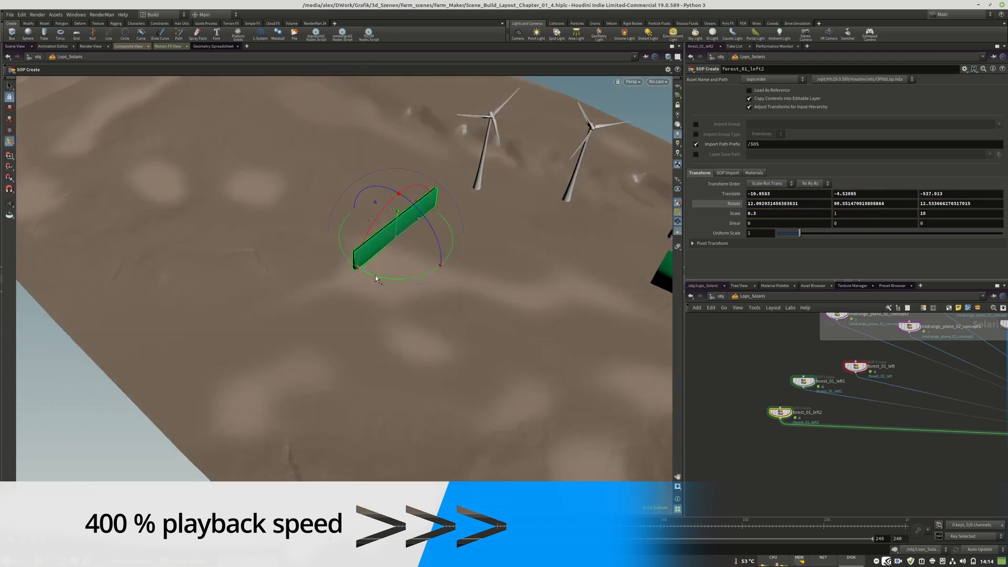
# Duplicate the forest_01_left2 node and combine both walls with a new Merge node feeding the scene network.
pyautogui.press('Tab')
pyautogui.keyDown('alt'); pyautogui.moveTo(782, 415); pyautogui.dragTo(848, 420); pyautogui.keyUp('alt')
pyautogui.write('merge')
pyautogui.press('Return')
pyautogui.click(849, 426)
pyautogui.moveTo(848, 426); pyautogui.dragTo(762, 472)
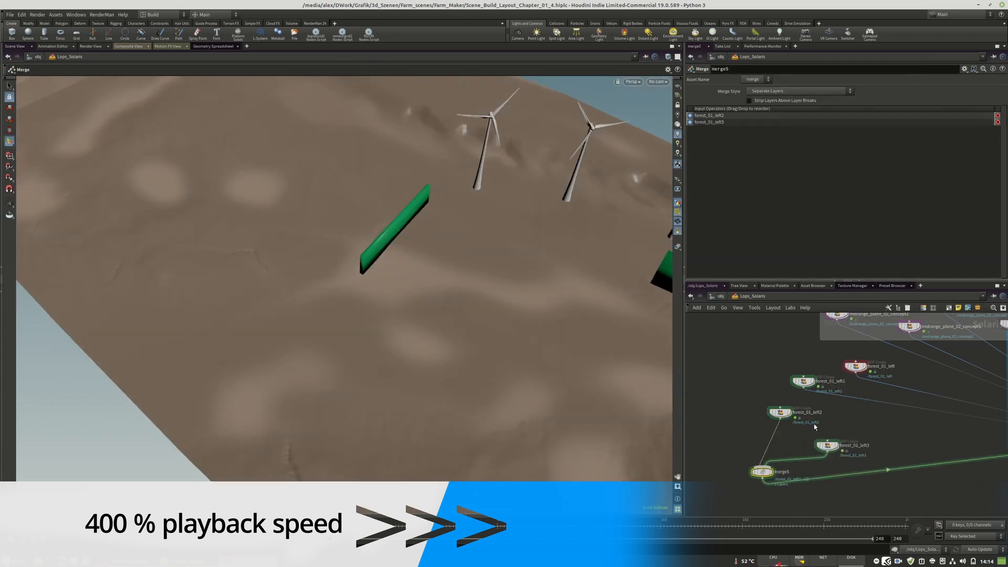
pyautogui.moveTo(781, 413); pyautogui.dragTo(722, 415)
# Move and rotate the duplicated wall so it continues from the end of the first thin forest wall.
pyautogui.moveTo(366, 271); pyautogui.dragTo(411, 245)
pyautogui.keyDown('alt'); pyautogui.moveTo(412, 244); pyautogui.dragTo(530, 257); pyautogui.keyUp('alt')
pyautogui.moveTo(333, 228); pyautogui.dragTo(431, 275)
pyautogui.moveTo(487, 290); pyautogui.dragTo(421, 266)
# Duplicate the wall again into the merge and place it at about X -378, Y -7.5, Z -671, rotated about 49° around Y.
pyautogui.keyDown('alt'); pyautogui.moveTo(790, 426); pyautogui.dragTo(837, 432); pyautogui.keyUp('alt')
pyautogui.moveTo(421, 267); pyautogui.dragTo(513, 367)
pyautogui.moveTo(837, 438); pyautogui.dragTo(766, 467)
pyautogui.moveTo(502, 391); pyautogui.dragTo(499, 357)
pyautogui.moveTo(800, 429); pyautogui.dragTo(824, 440)
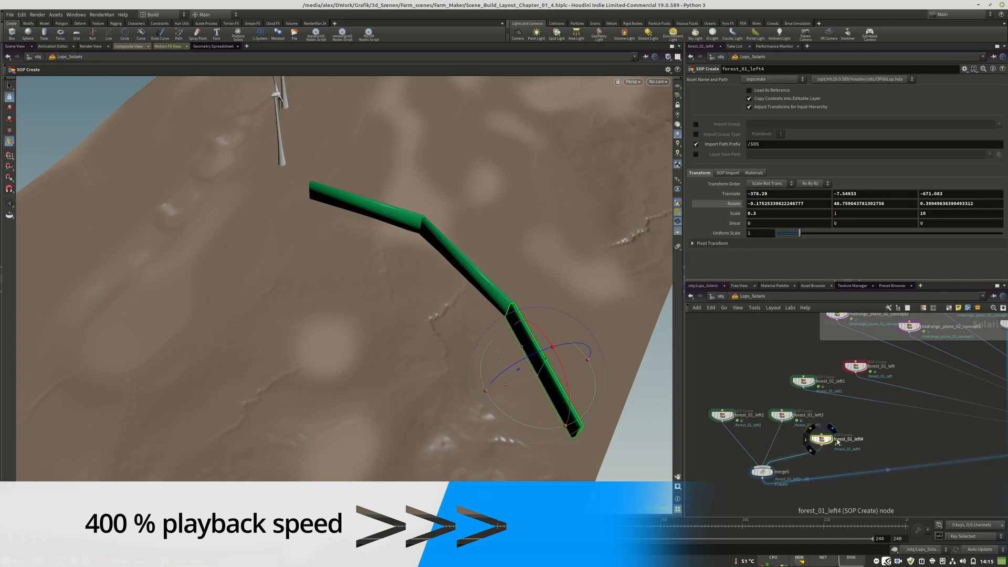
# Check the walls through the layout camera, and reposition and rotate forest_01_left2 near the windmills in the free view.
pyautogui.doubleClick(861, 440)
pyautogui.click(863, 413)
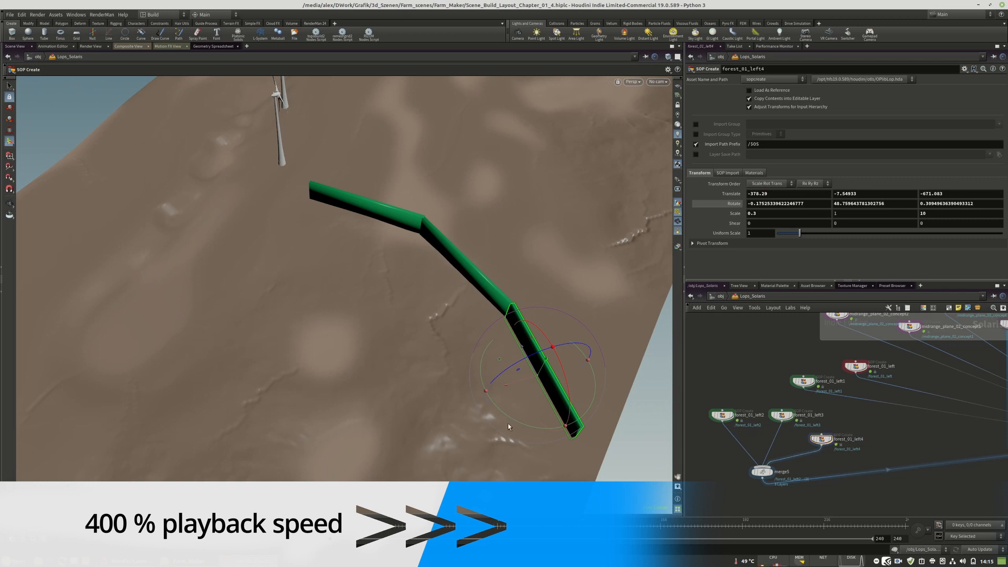
pyautogui.click(761, 471)
pyautogui.click(658, 81)
pyautogui.click(678, 102)
pyautogui.keyDown('alt'); pyautogui.moveTo(364, 243); pyautogui.dragTo(469, 317); pyautogui.keyUp('alt')
pyautogui.click(722, 418)
pyautogui.moveTo(439, 357); pyautogui.dragTo(414, 352)
pyautogui.keyDown('alt'); pyautogui.moveTo(466, 310); pyautogui.dragTo(449, 321); pyautogui.keyUp('alt')
pyautogui.moveTo(471, 336); pyautogui.dragTo(432, 350)
pyautogui.moveTo(481, 315); pyautogui.dragTo(469, 323)
# Move forest_01_left3 to about X -162, Y -8.9, Z -562, rotated about 80° around Y.
pyautogui.click(822, 439)
pyautogui.click(781, 415)
pyautogui.moveTo(247, 326); pyautogui.dragTo(262, 323)
pyautogui.moveTo(233, 285); pyautogui.dragTo(264, 290)
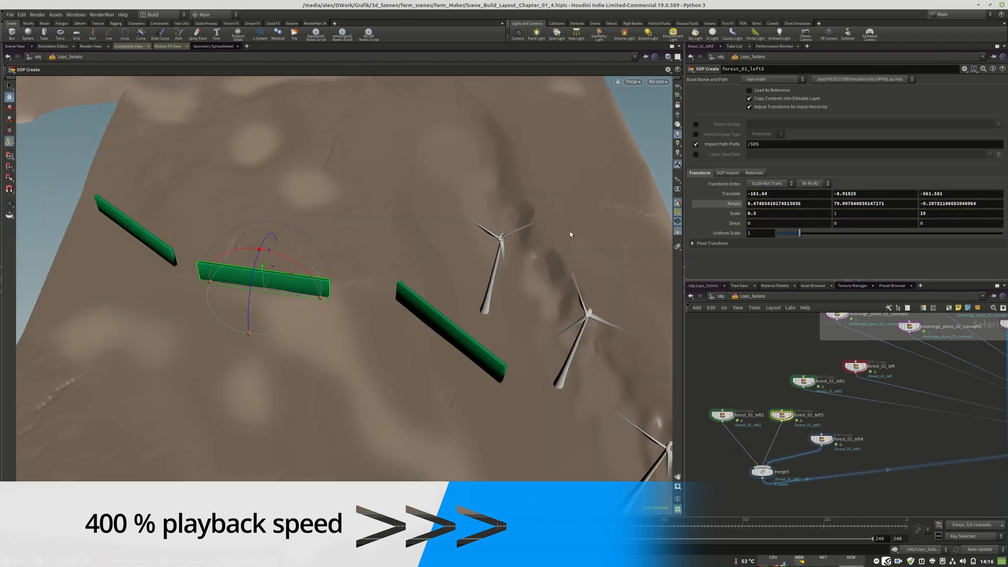
# Check the layout camera view, and shift forest_01_left3 to about X -200, Y -8.4, Z -595 against the neighbouring wall.
pyautogui.click(657, 82)
pyautogui.click(677, 108)
pyautogui.keyDown('alt'); pyautogui.moveTo(361, 292); pyautogui.dragTo(365, 368); pyautogui.keyUp('alt')
pyautogui.click(821, 439)
pyautogui.click(776, 415)
pyautogui.moveTo(259, 180); pyautogui.dragTo(264, 165)
pyautogui.moveTo(273, 206); pyautogui.dragTo(243, 198)
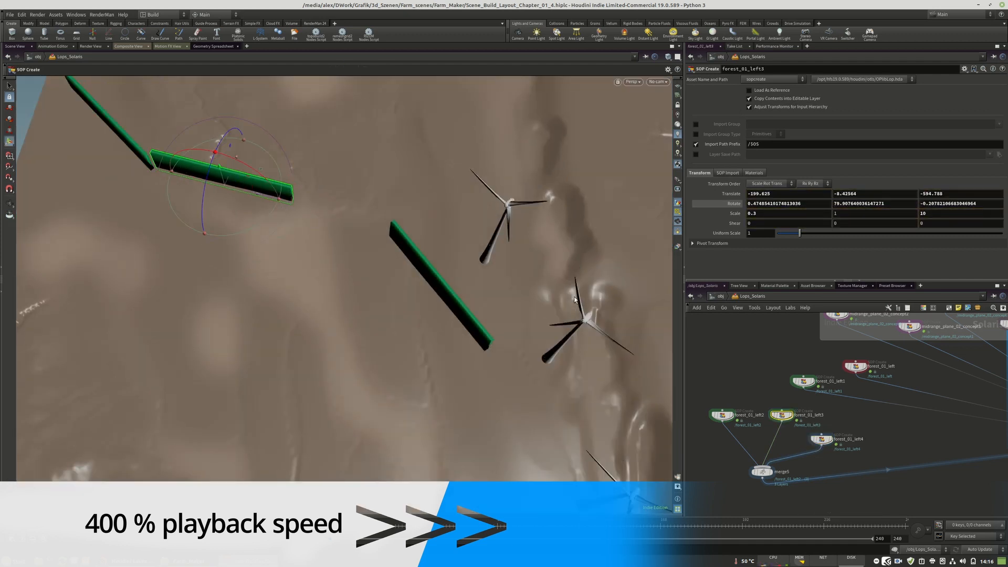
# Check the camera view and widen forest_01_left2 by setting its X scale to 3.
pyautogui.click(659, 82)
pyautogui.click(677, 108)
pyautogui.click(722, 415)
pyautogui.write('1')
pyautogui.press('Return')
pyautogui.write('2')
pyautogui.press('Return')
pyautogui.write('3')
pyautogui.press('Return')
# Place forest_01_left2 at about X 138, Y -3.1, Z -422 with 29° Y rotation, and look through the layout camera.
pyautogui.keyDown('alt'); pyautogui.moveTo(446, 207); pyautogui.dragTo(401, 268); pyautogui.keyUp('alt')
pyautogui.moveTo(443, 307); pyautogui.dragTo(455, 364)
pyautogui.keyDown('alt'); pyautogui.moveTo(447, 362); pyautogui.dragTo(287, 326); pyautogui.keyUp('alt')
pyautogui.click(659, 82)
pyautogui.click(672, 108)
pyautogui.click(781, 416)
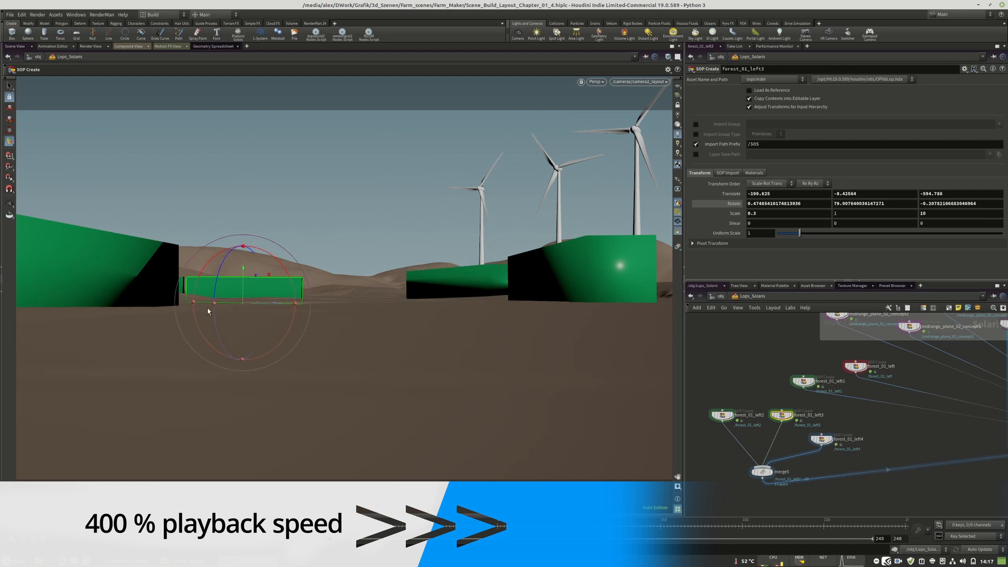
# Duplicate the forest_01_left2 node to an empty spot in the network and open the copy's geometry network.
pyautogui.scroll(-3, 866, 426)
pyautogui.moveTo(866, 426); pyautogui.dragTo(925, 408, button='middle')
pyautogui.keyDown('alt'); pyautogui.moveTo(895, 418); pyautogui.dragTo(783, 429); pyautogui.keyUp('alt')
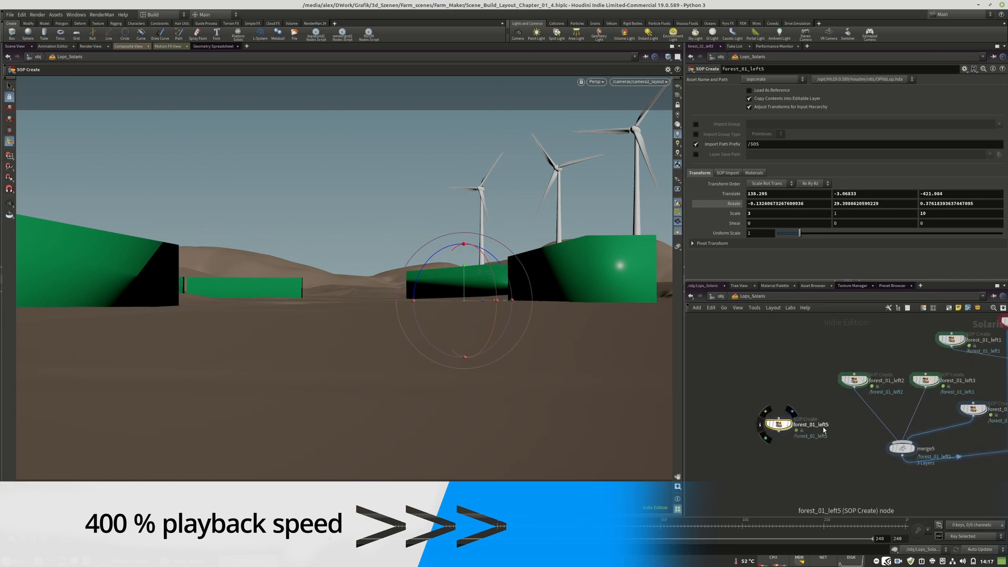
pyautogui.doubleClick(783, 425)
# Set the size of box1 to 28 by 6 by 4.
pyautogui.click(830, 443)
pyautogui.click(764, 121)
pyautogui.write('30')
pyautogui.press('Return')
pyautogui.doubleClick(925, 120)
pyautogui.write('5')
pyautogui.press('Return')
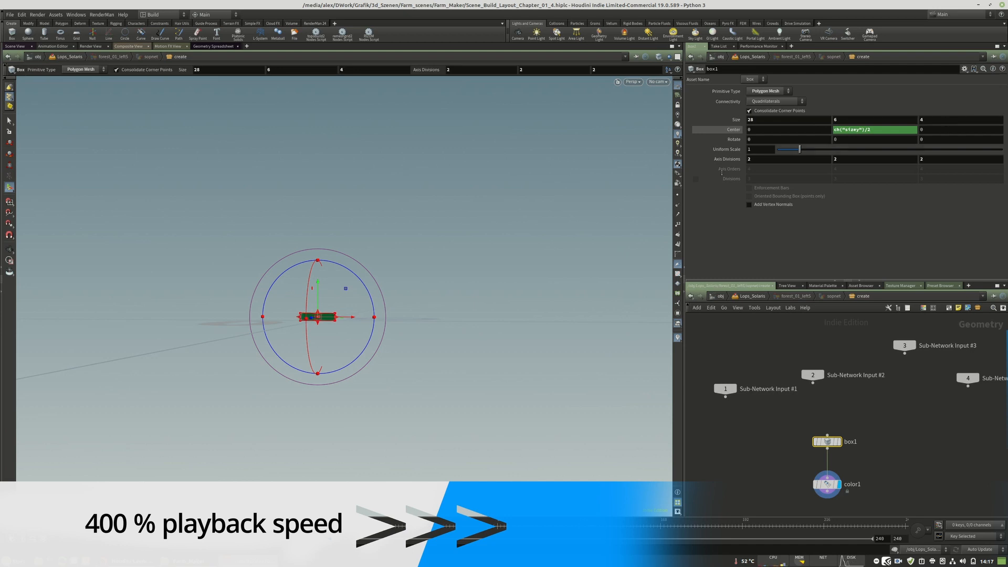
# Change the box's color1 node to magenta with red 0.534, green 0.048 and blue 0.214722.
pyautogui.keyDown('alt'); pyautogui.moveTo(420, 262); pyautogui.dragTo(388, 299); pyautogui.keyUp('alt')
pyautogui.click(826, 485)
pyautogui.click(769, 141)
pyautogui.moveTo(893, 147); pyautogui.dragTo(913, 140)
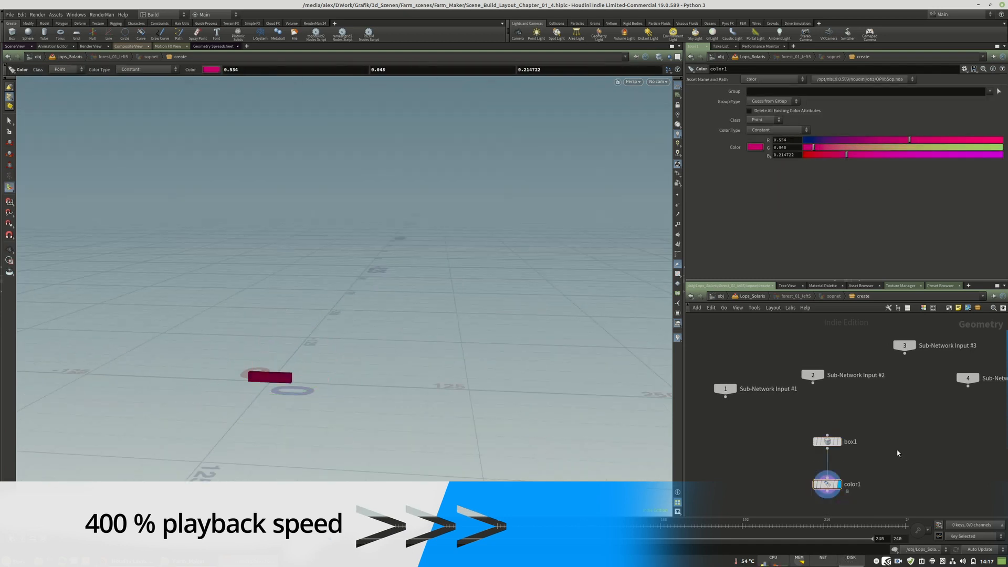
# Return to the Lops_Solaris network and rename the copied node machine_dummy.
pyautogui.press('u')
pyautogui.click(811, 425)
pyautogui.write('machine_dummy')
pyautogui.press('Return')
# Connect machine_dummy to the forest walls' merge node and bring the object into view.
pyautogui.keyDown('alt'); pyautogui.moveTo(467, 314); pyautogui.dragTo(436, 263); pyautogui.keyUp('alt')
pyautogui.moveTo(435, 262)
pyautogui.keyDown('alt'); pyautogui.mouseDown()
pyautogui.moveTo(397, 254)
pyautogui.moveTo(448, 223)
pyautogui.moveTo(426, 273)
pyautogui.mouseUp(); pyautogui.keyUp('alt')
pyautogui.moveTo(778, 432); pyautogui.dragTo(901, 442)
pyautogui.moveTo(440, 253); pyautogui.dragTo(445, 288)
# Through the layout camera, place machine_dummy at about X 73, Y -1.1, Z 316 with about -4.5° Y rotation.
pyautogui.click(657, 82)
pyautogui.click(655, 92)
pyautogui.moveTo(258, 314); pyautogui.dragTo(90, 331)
pyautogui.moveTo(141, 327)
pyautogui.mouseDown()
pyautogui.moveTo(244, 346)
pyautogui.moveTo(146, 344)
pyautogui.mouseUp()
pyautogui.moveTo(146, 304); pyautogui.dragTo(161, 297)
pyautogui.moveTo(138, 298); pyautogui.dragTo(136, 303)
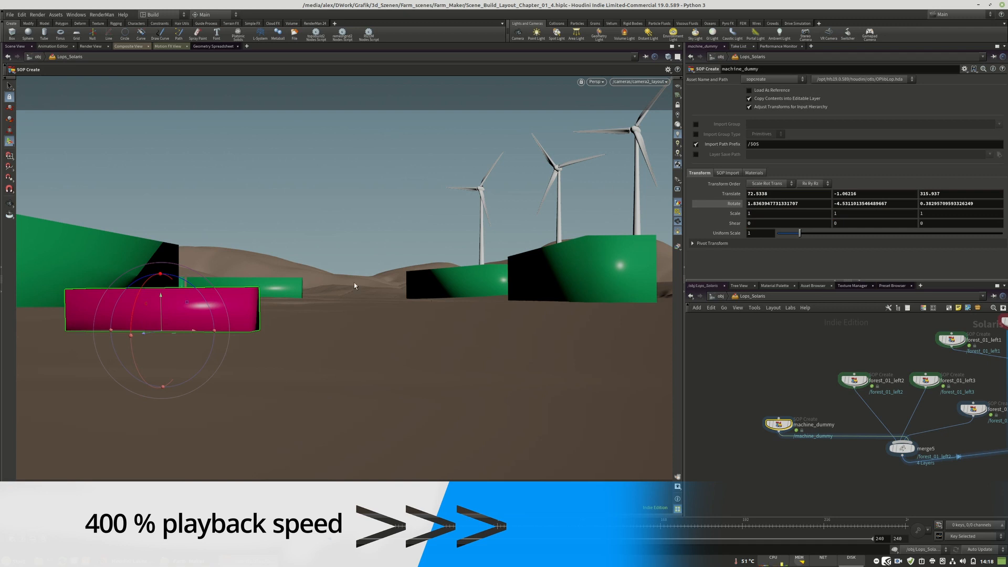
# Duplicate a forest wall node beside the other forest nodes and connect the copy to merge5.
pyautogui.scroll(-4, 783, 400)
pyautogui.scroll(5, 815, 367)
pyautogui.keyDown('alt'); pyautogui.moveTo(835, 411); pyautogui.dragTo(732, 387); pyautogui.keyUp('alt')
pyautogui.keyDown('alt'); pyautogui.moveTo(362, 231); pyautogui.dragTo(371, 279); pyautogui.keyUp('alt')
pyautogui.scroll(-6, 371, 279)
pyautogui.keyDown('alt'); pyautogui.moveTo(389, 315); pyautogui.dragTo(490, 380); pyautogui.keyUp('alt')
pyautogui.moveTo(502, 314); pyautogui.dragTo(229, 198)
pyautogui.click(754, 389)
pyautogui.moveTo(733, 396); pyautogui.dragTo(892, 486)
# Position the new forest wall in the distant terrain and set its scale to 2 in X and 20 in Z.
pyautogui.scroll(-2, 930, 357)
pyautogui.moveTo(766, 381); pyautogui.dragTo(802, 401)
pyautogui.moveTo(243, 223); pyautogui.dragTo(274, 212)
pyautogui.moveTo(278, 178); pyautogui.dragTo(229, 196)
pyautogui.doubleClick(751, 214)
pyautogui.write('2')
pyautogui.press('Return')
pyautogui.doubleClick(923, 214)
pyautogui.write('20')
pyautogui.press('Return')
pyautogui.moveTo(218, 174); pyautogui.dragTo(261, 159)
pyautogui.moveTo(246, 211); pyautogui.dragTo(215, 182)
# Look through the layout camera and adjust the new forest wall's placement on the distant hills.
pyautogui.click(658, 82)
pyautogui.click(683, 142)
pyautogui.moveTo(174, 277); pyautogui.dragTo(279, 234)
pyautogui.moveTo(311, 228); pyautogui.dragTo(314, 233)
# Duplicate the distant forest wall, connect it to merge5, and place it at about X -234, Y 56, Z -2431 with about -58° Y rotation.
pyautogui.keyDown('alt'); pyautogui.moveTo(802, 401); pyautogui.dragTo(802, 370); pyautogui.keyUp('alt')
pyautogui.moveTo(802, 377); pyautogui.dragTo(900, 464)
pyautogui.moveTo(277, 265); pyautogui.dragTo(336, 282)
pyautogui.moveTo(401, 263); pyautogui.dragTo(389, 231)
pyautogui.moveTo(361, 268)
pyautogui.mouseDown()
pyautogui.moveTo(343, 282)
pyautogui.moveTo(401, 275)
pyautogui.moveTo(369, 293)
pyautogui.moveTo(338, 275)
pyautogui.moveTo(385, 292)
pyautogui.moveTo(384, 274)
pyautogui.moveTo(358, 284)
pyautogui.moveTo(393, 248)
pyautogui.moveTo(393, 263)
pyautogui.moveTo(352, 281)
pyautogui.moveTo(390, 275)
pyautogui.moveTo(367, 267)
pyautogui.mouseUp()
pyautogui.moveTo(336, 231); pyautogui.dragTo(362, 300)
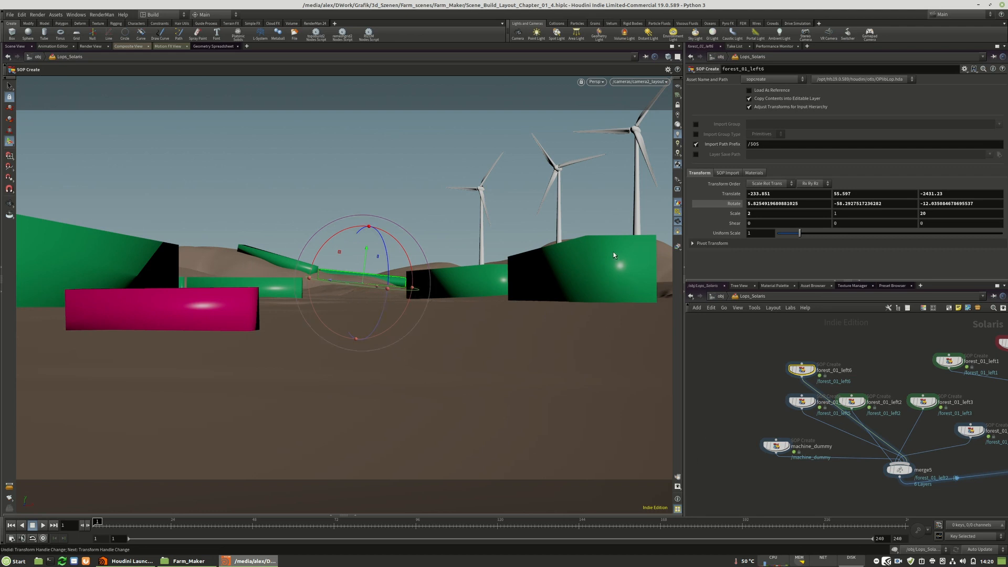
# Set forest_01_left1's Z scale to 20 and move it to about X 204, Y -1.9, Z -92.5.
pyautogui.click(801, 402)
pyautogui.moveTo(939, 375); pyautogui.dragTo(770, 378, button='middle')
pyautogui.click(781, 365)
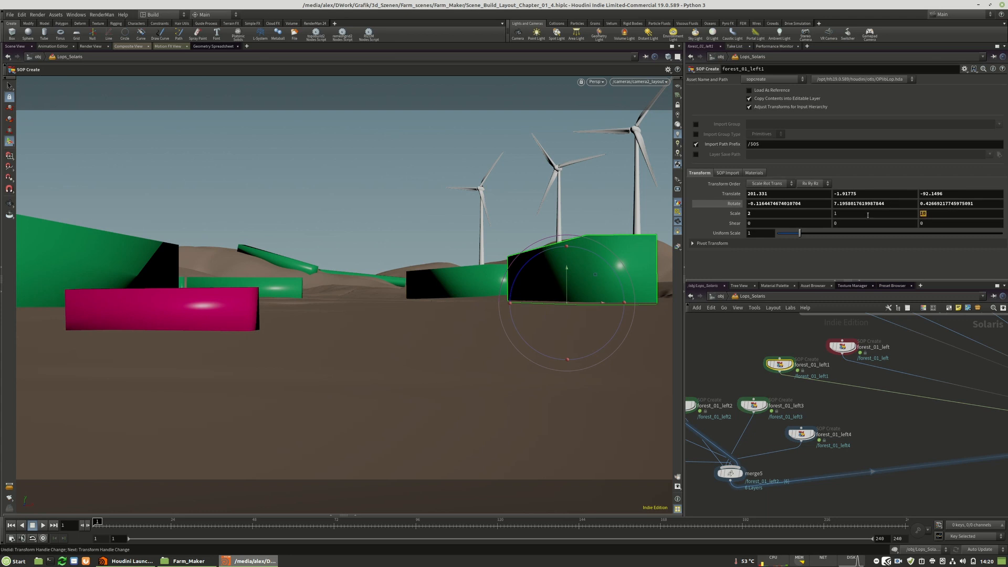
pyautogui.press('Return')
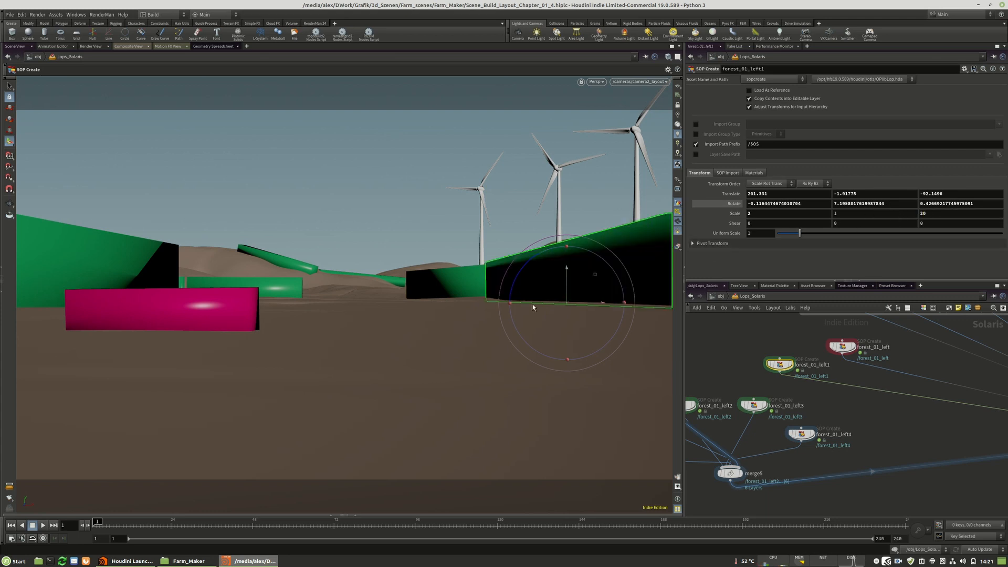
pyautogui.moveTo(578, 305)
pyautogui.mouseDown()
pyautogui.moveTo(646, 303)
pyautogui.moveTo(572, 320)
pyautogui.moveTo(584, 323)
pyautogui.mouseUp()
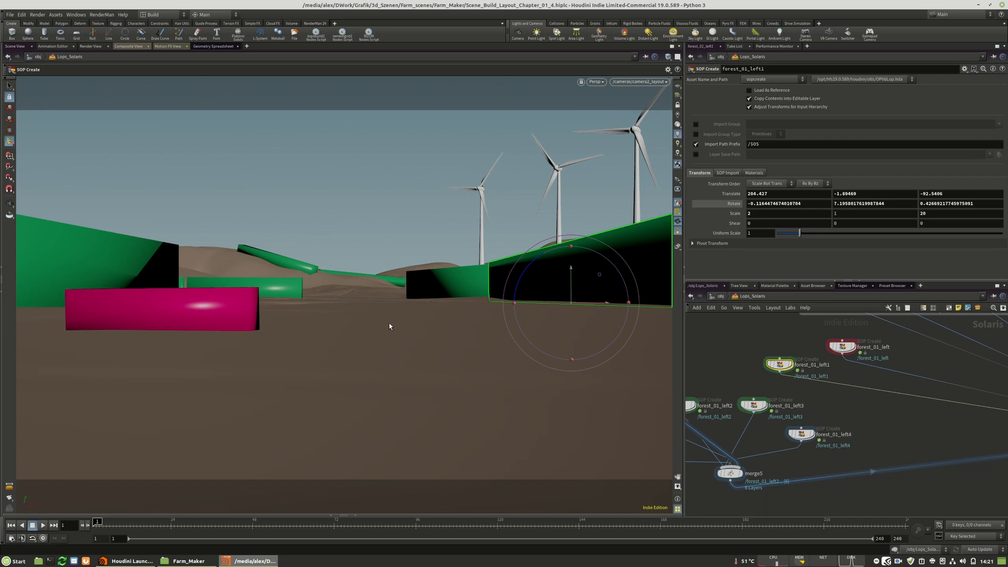
# Save the scene as Scene_Build_Layout_Chapter_02.hiplc, overwriting the existing file.
pyautogui.click(10, 15)
pyautogui.click(31, 75)
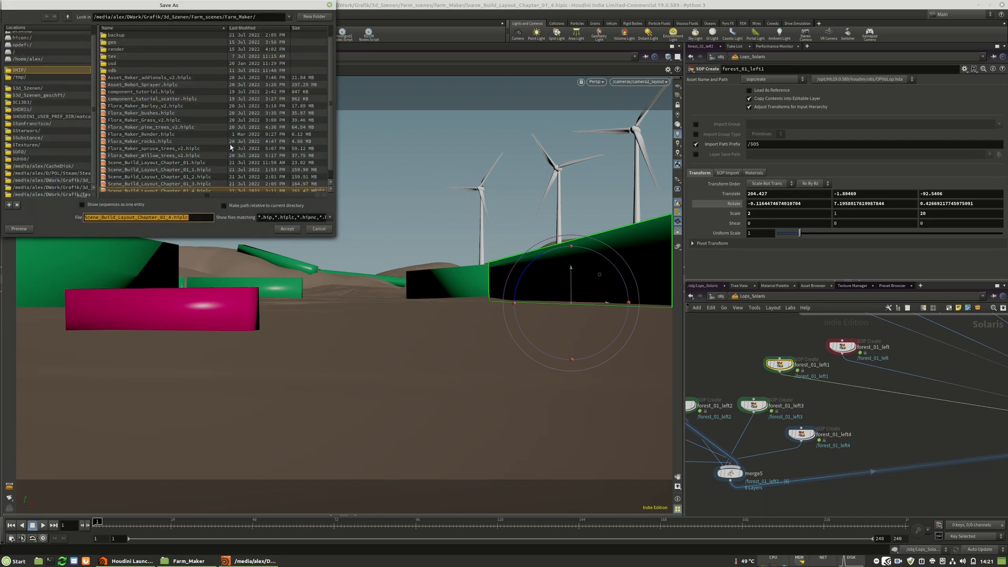
pyautogui.click(191, 189)
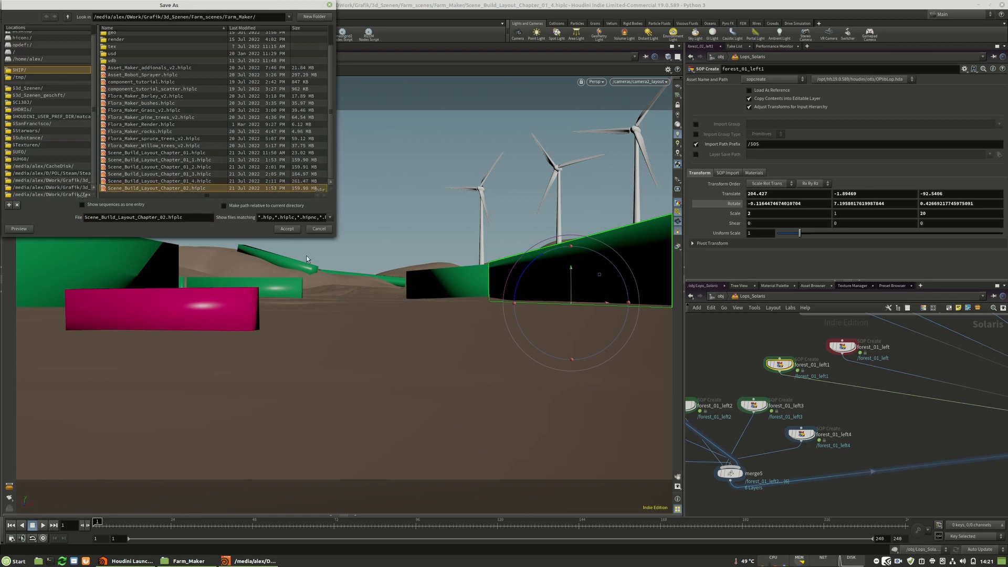
pyautogui.click(291, 232)
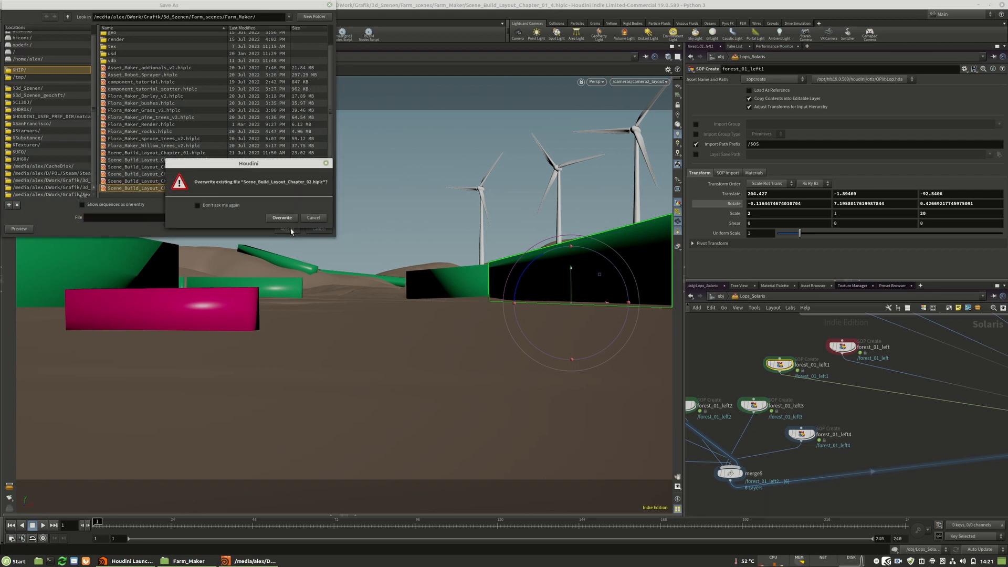
pyautogui.click(285, 219)
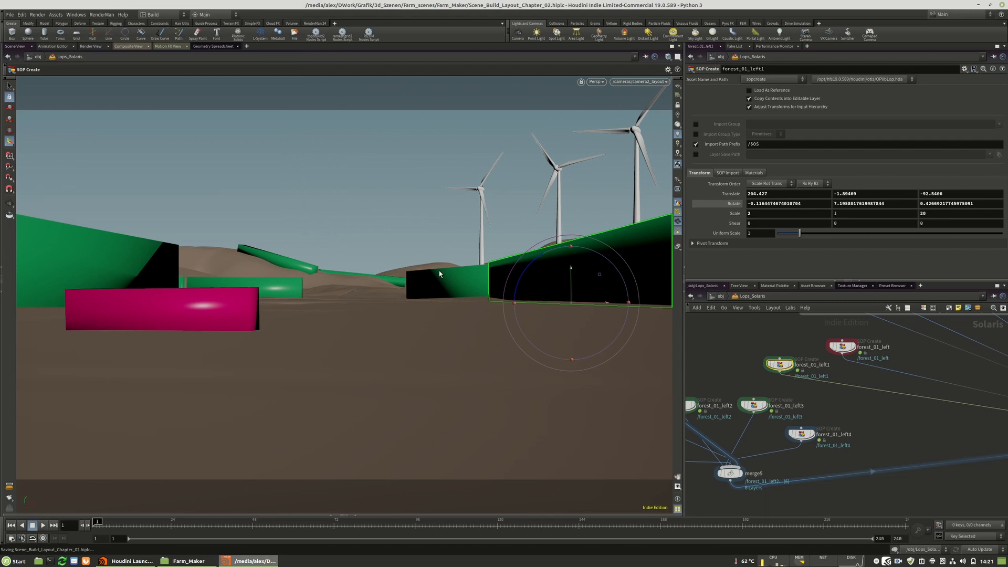